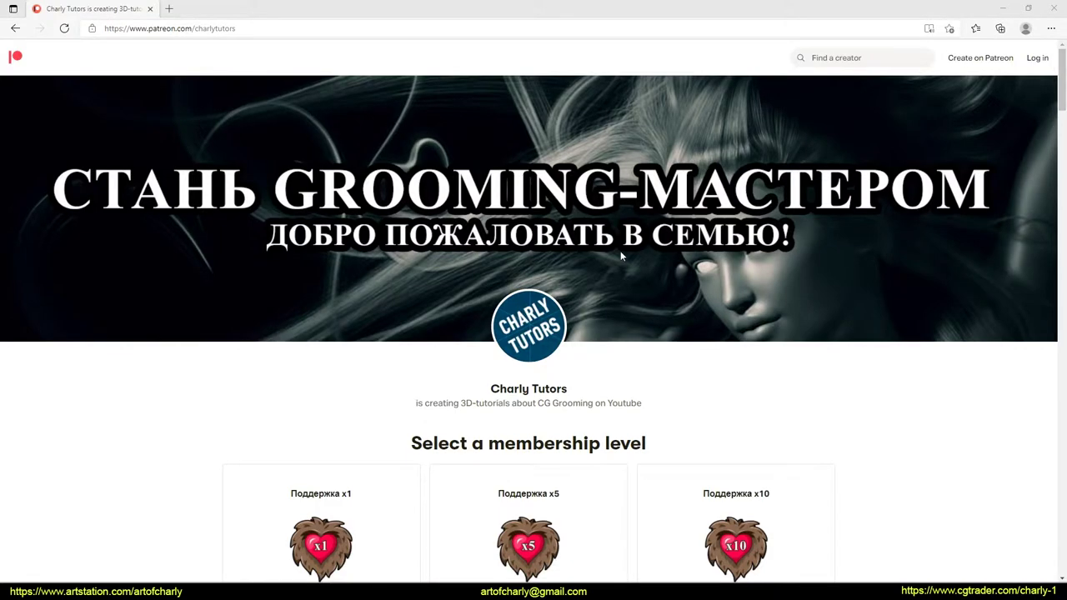
- Circle the Feedback #1 video embed in the video-answers channel
scroll(621, 256, down, 5)
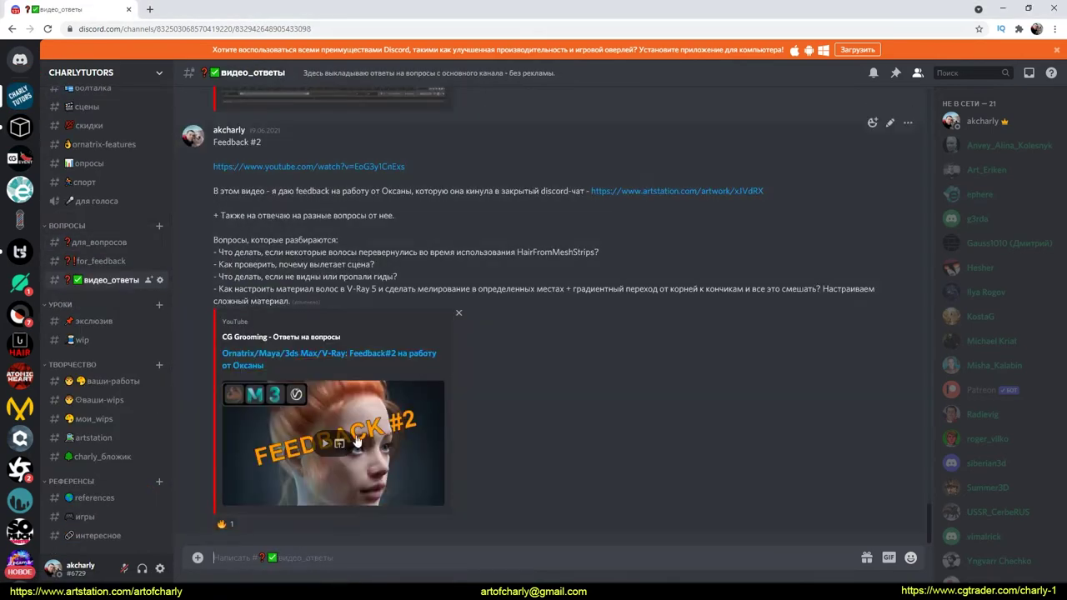
scroll(357, 441, up, 5)
scroll(357, 441, up, 5)
scroll(356, 441, up, 5)
scroll(367, 442, up, 3)
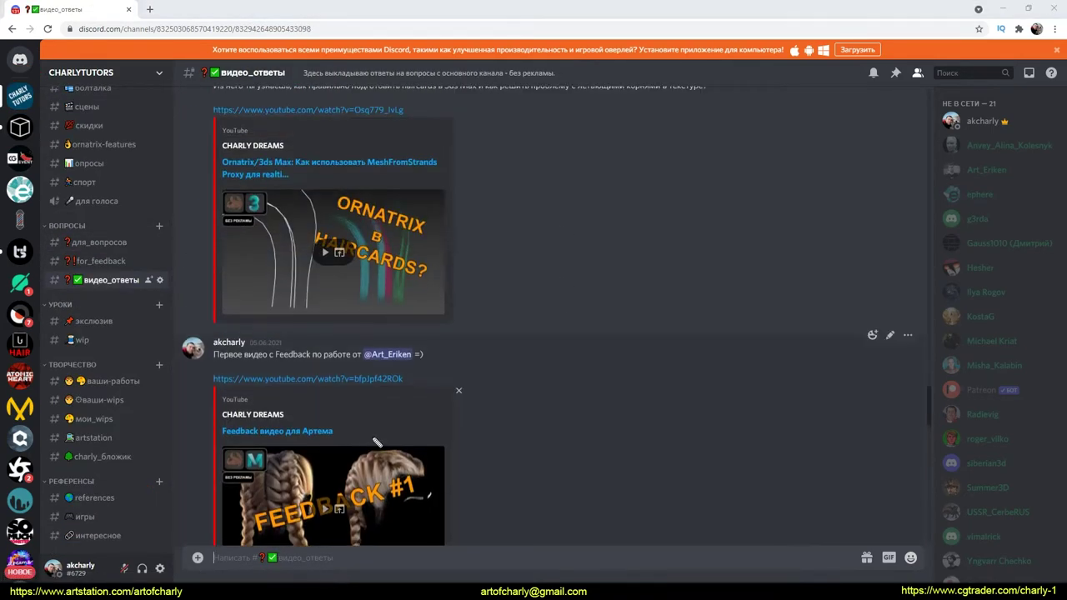
drag(374, 439, 500, 536)
scroll(483, 458, down, 3)
scroll(507, 436, down, 1)
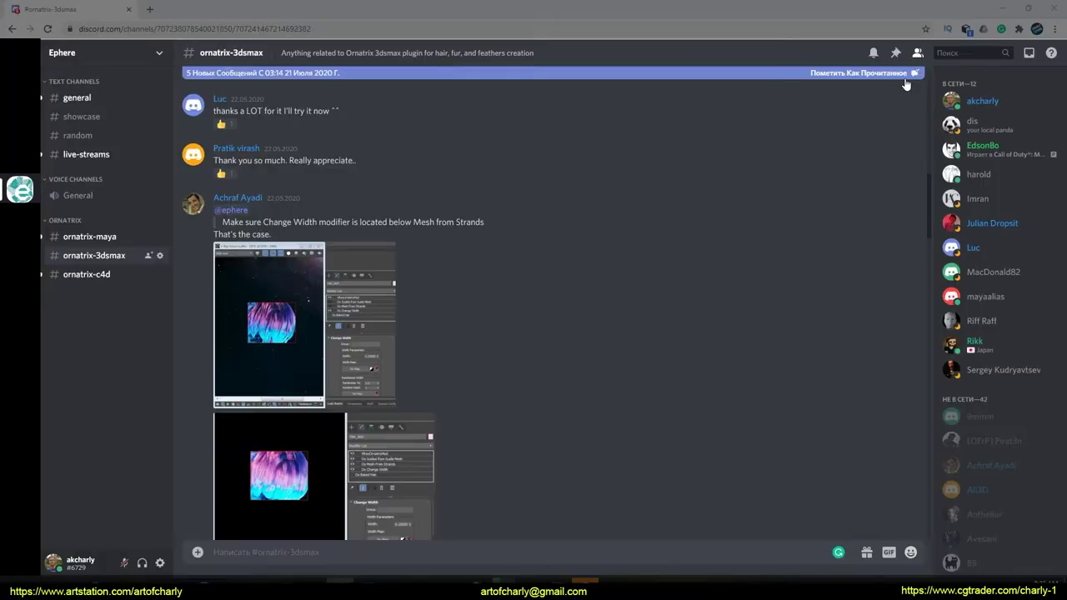
- Scroll through the Ephere ornatrix-3dsmax channel discussion
scroll(465, 218, up, 3)
scroll(464, 218, up, 5)
scroll(462, 217, down, 5)
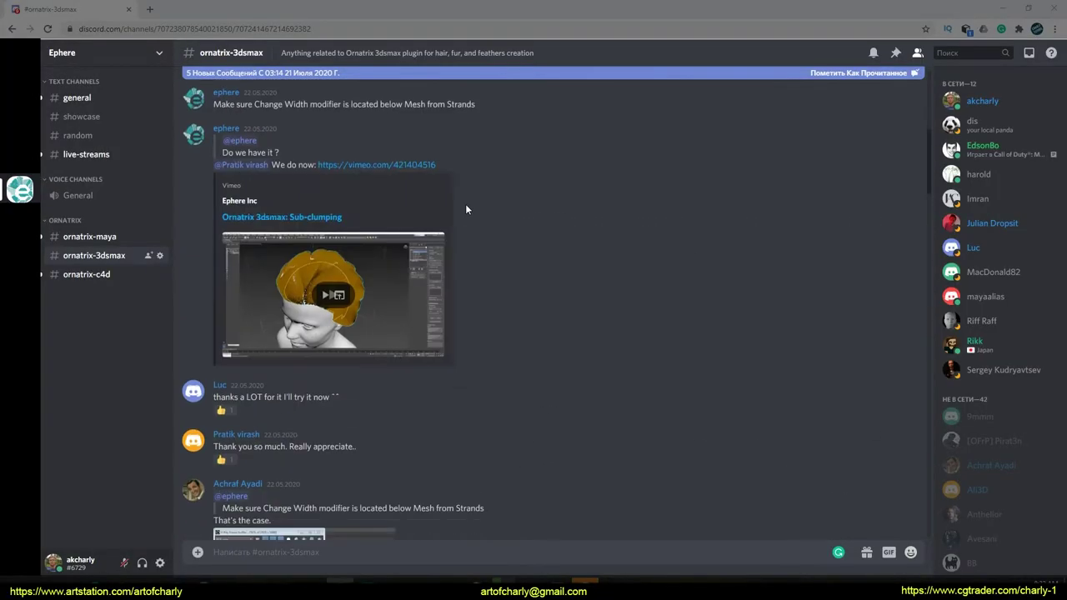
scroll(465, 203, down, 5)
scroll(428, 213, down, 5)
scroll(428, 213, down, 5)
scroll(428, 212, down, 5)
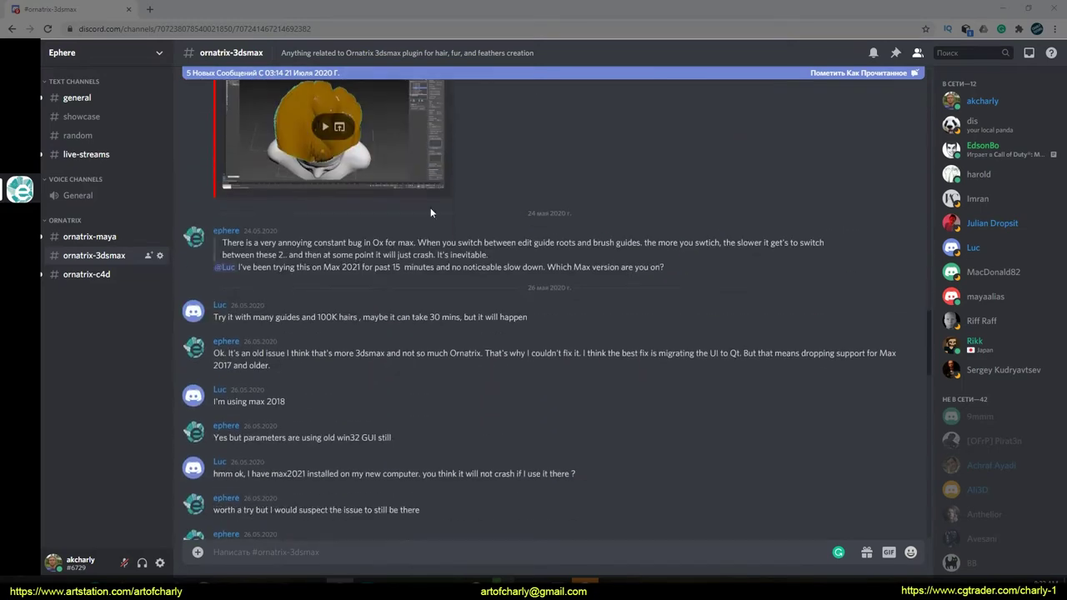
scroll(428, 212, down, 5)
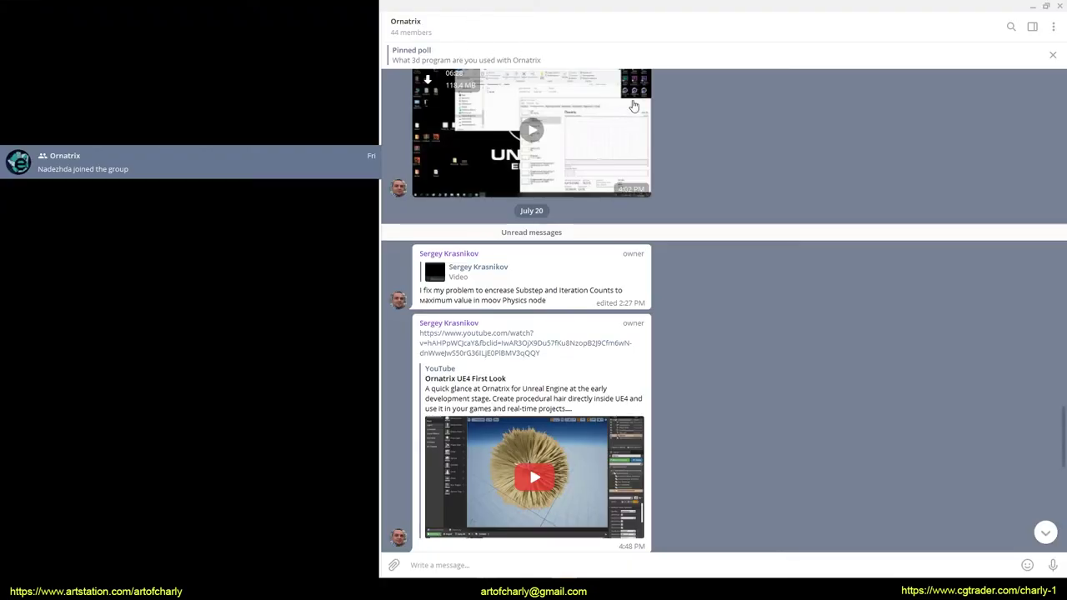
scroll(659, 166, down, 2)
scroll(729, 205, down, 3)
scroll(725, 189, down, 4)
scroll(726, 203, down, 1)
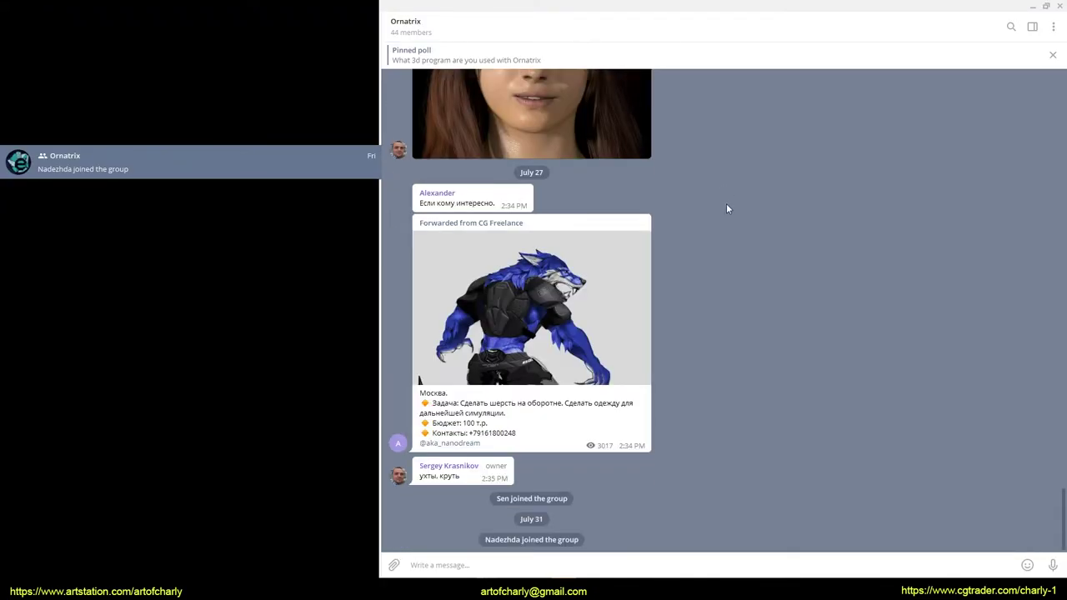
scroll(698, 245, up, 3)
scroll(697, 245, up, 3)
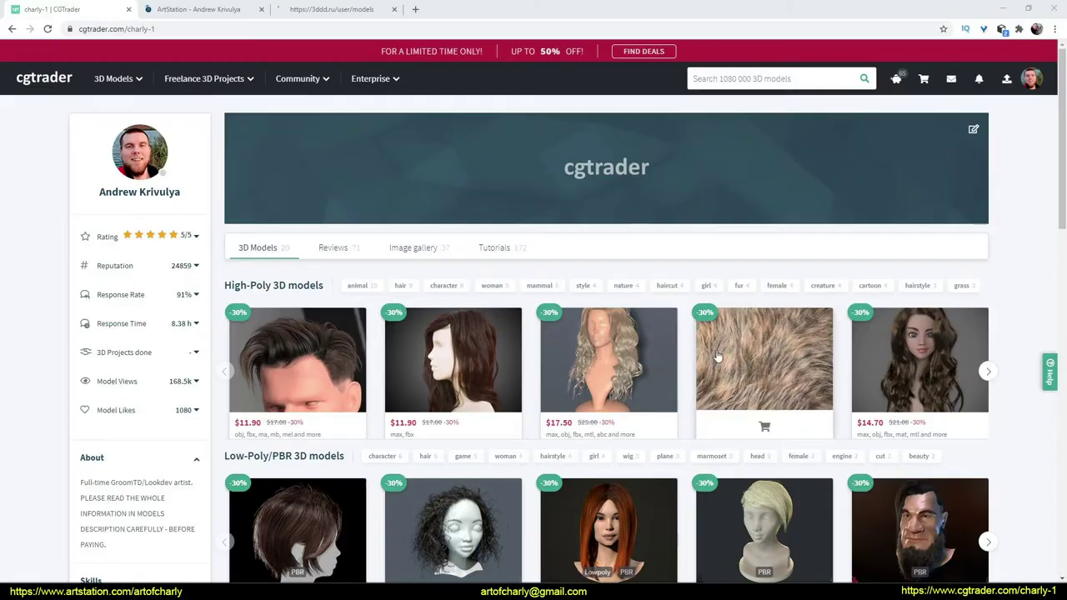
- Scroll through the CGTrader profile page
scroll(440, 329, down, 3)
scroll(440, 329, up, 1)
scroll(440, 329, up, 1)
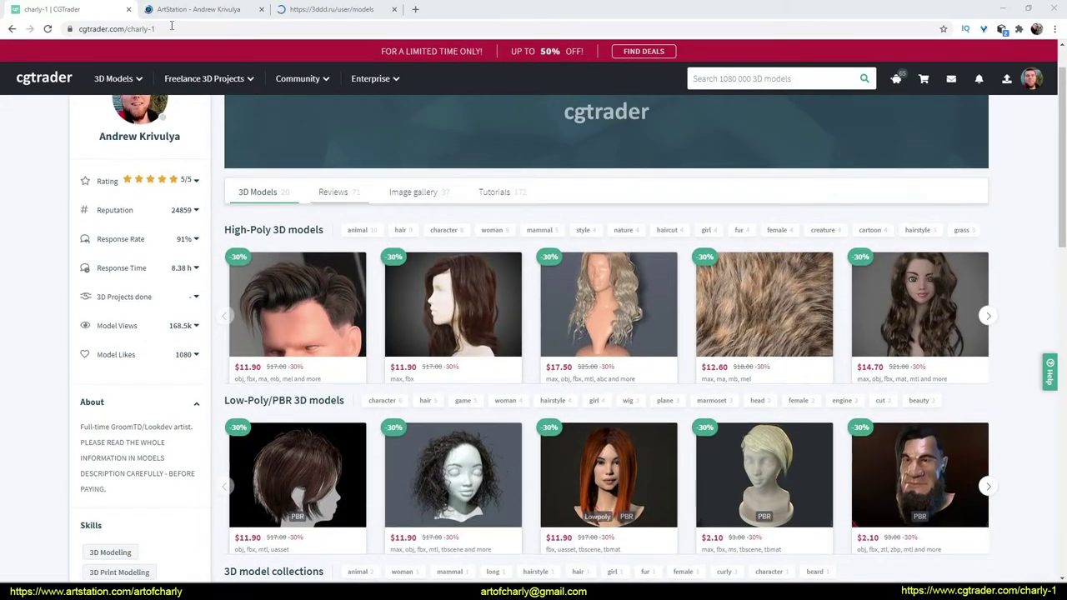
- Browse the 3ddd.ru models page
key(ctrl+Tab)
key(ctrl+Tab)
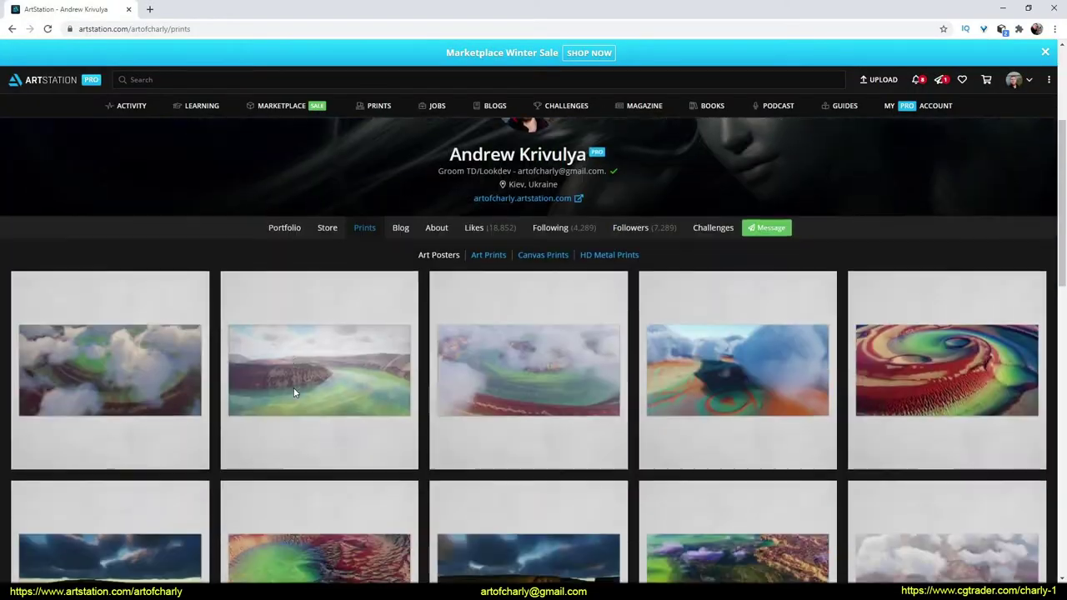
scroll(292, 386, down, 5)
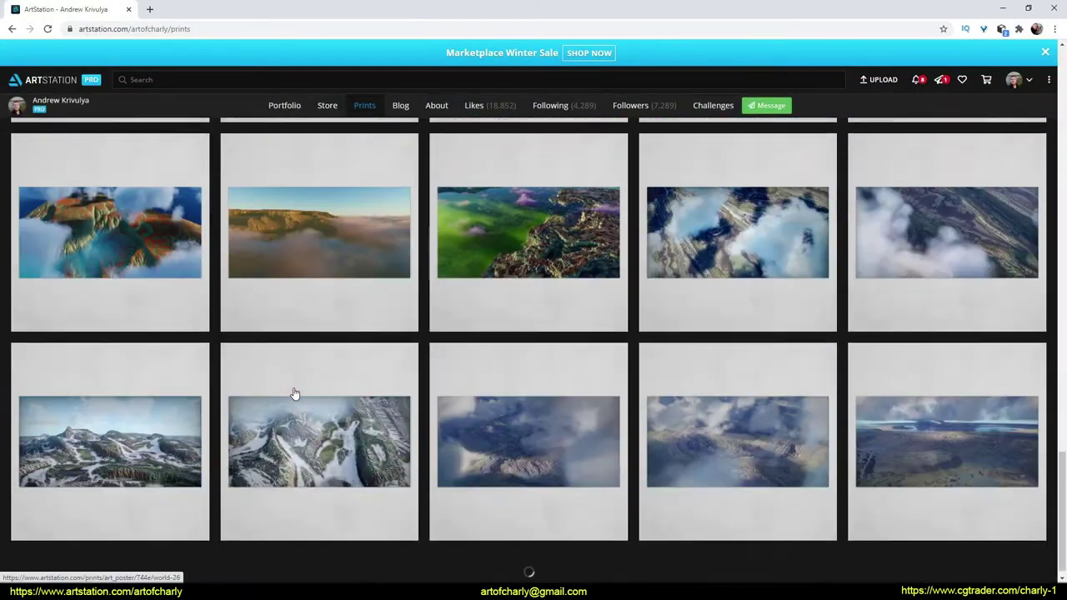
scroll(294, 393, down, 5)
scroll(294, 394, down, 5)
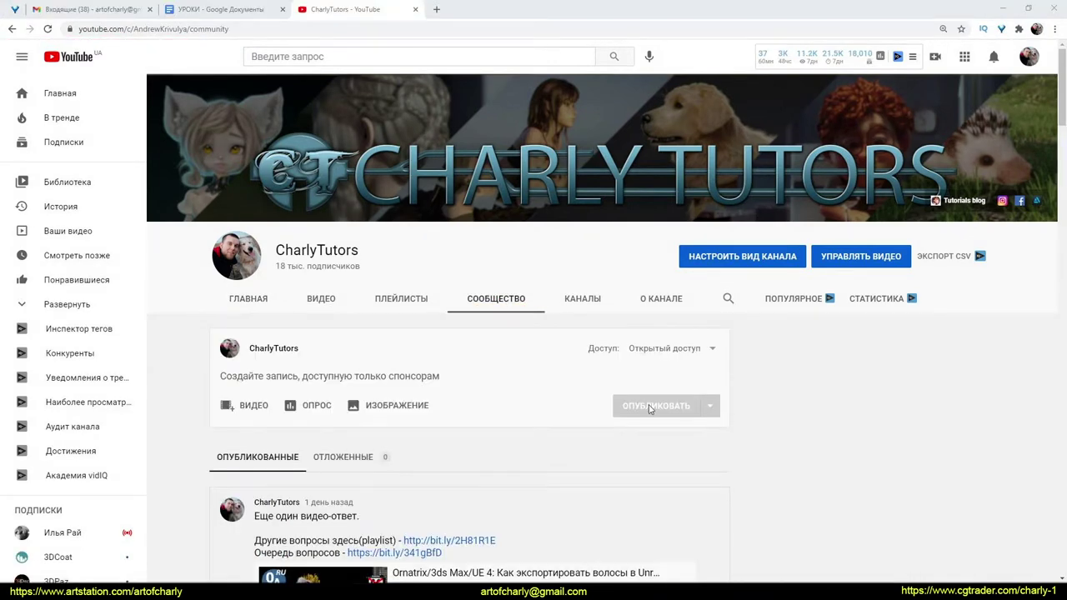
- Scroll the CharlyTutors YouTube community posts to the UE4 Alembic Hair Q&A Part 5 post
scroll(649, 409, down, 2)
scroll(650, 408, down, 2)
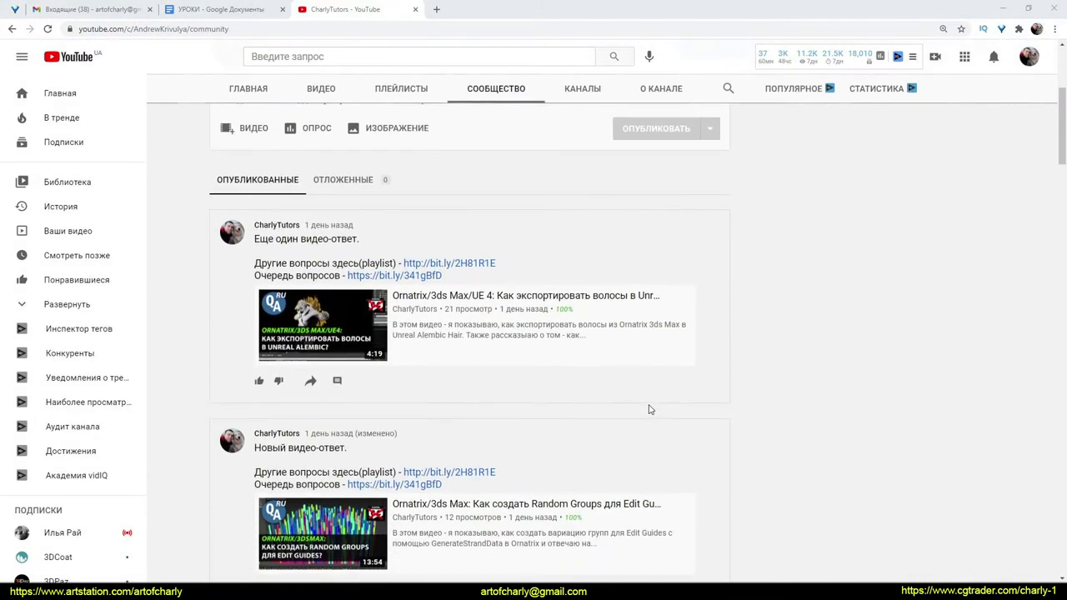
scroll(649, 409, down, 2)
scroll(649, 409, down, 2)
scroll(649, 409, down, 3)
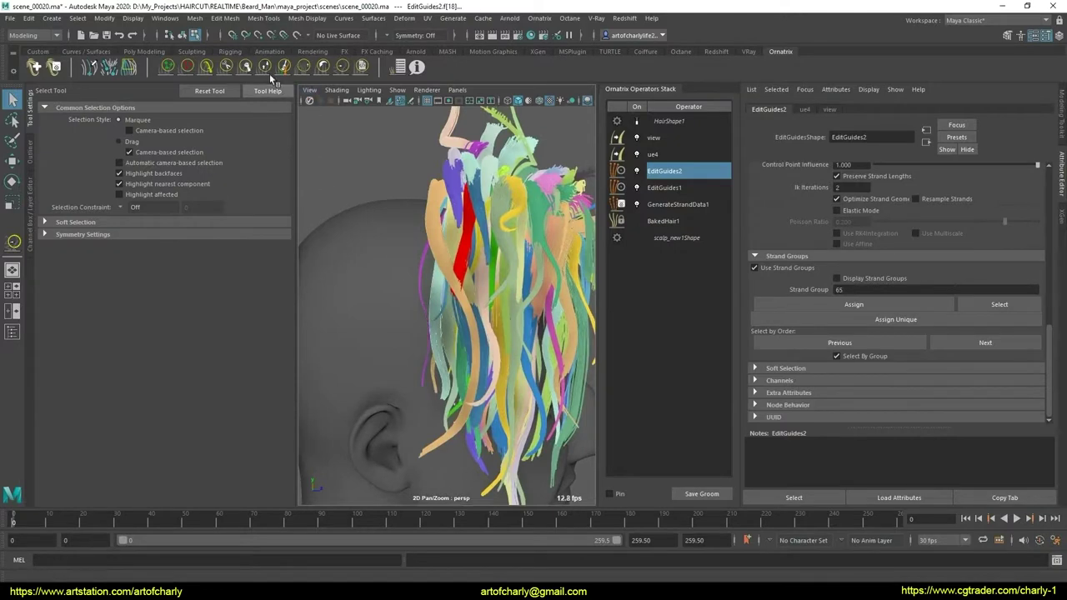
- Change EditGuides2 strand lengths beside the head with the GrowShrink brush
click(268, 70)
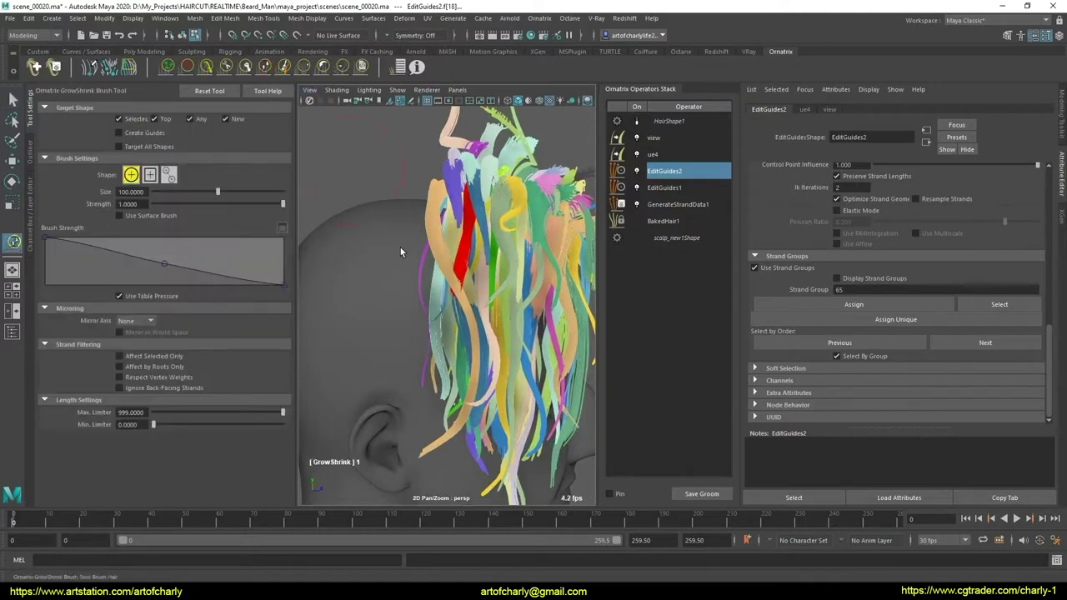
drag(456, 302, 476, 298)
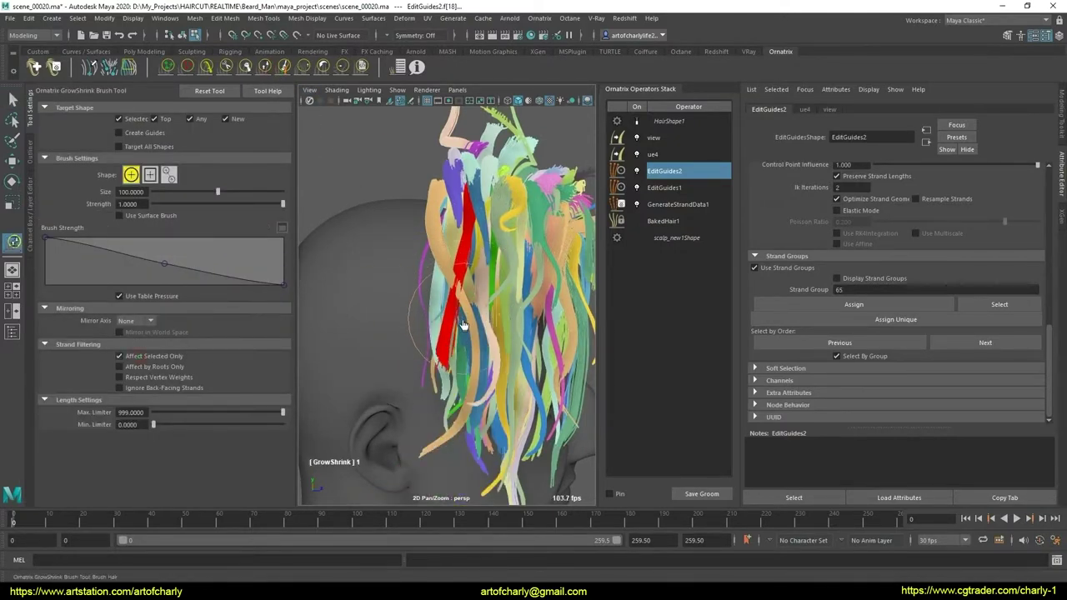
click(361, 67)
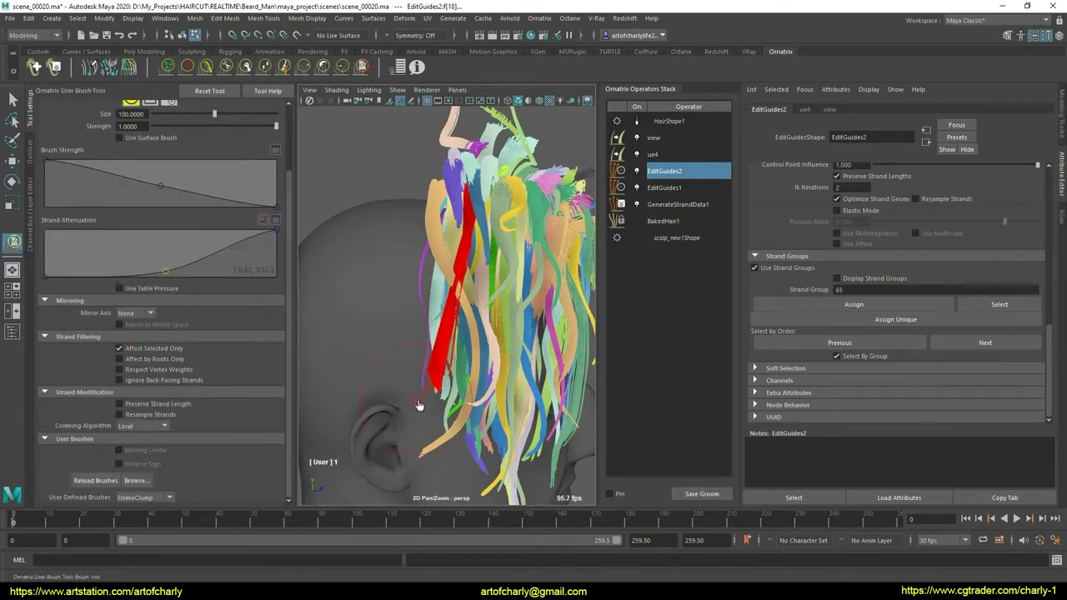
click(206, 68)
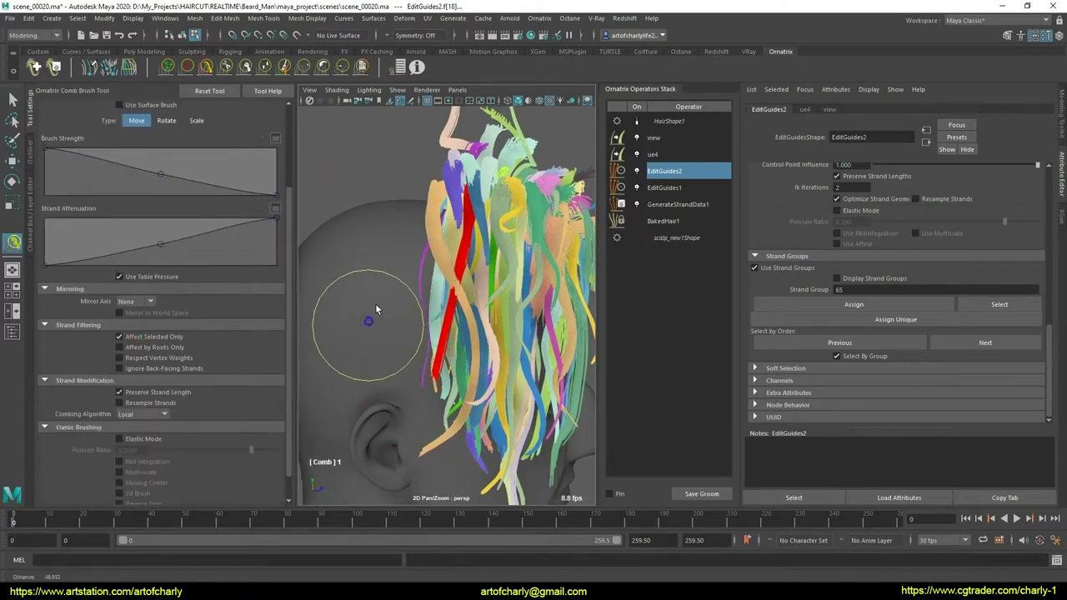
alt+drag(369, 314, 472, 290)
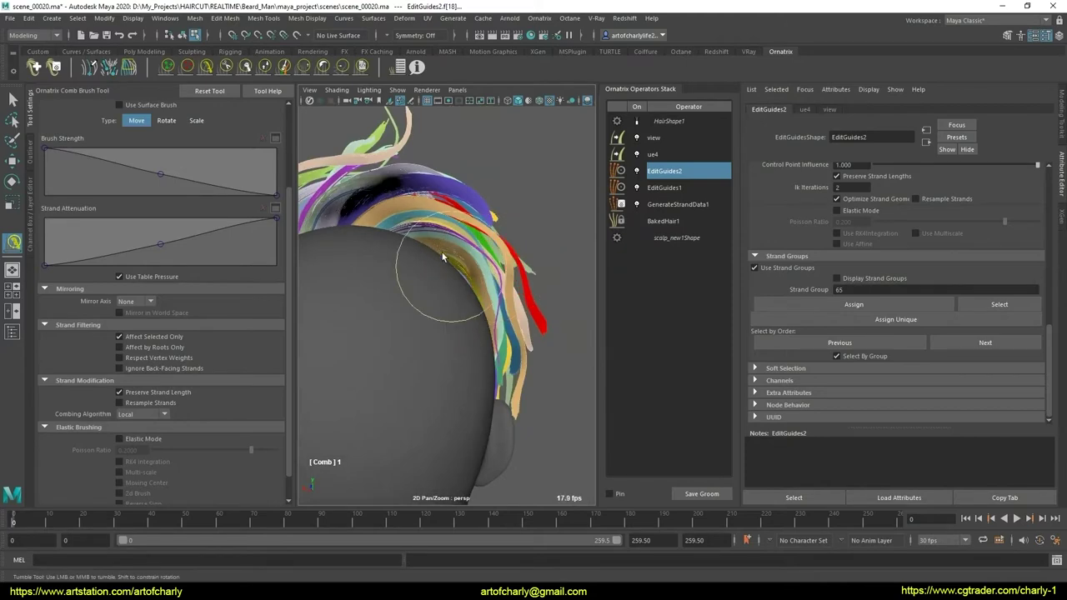
mouse_move(495, 305)
alt+mouse_down()
mouse_move(426, 307)
mouse_move(542, 300)
mouse_move(546, 234)
alt+mouse_up()
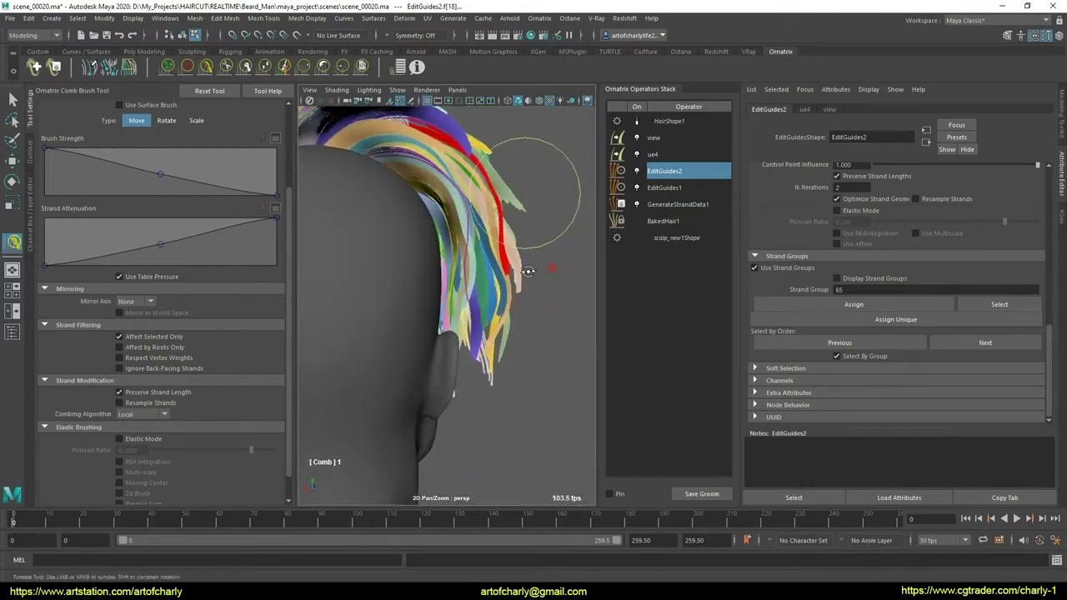
alt+drag(529, 271, 450, 240)
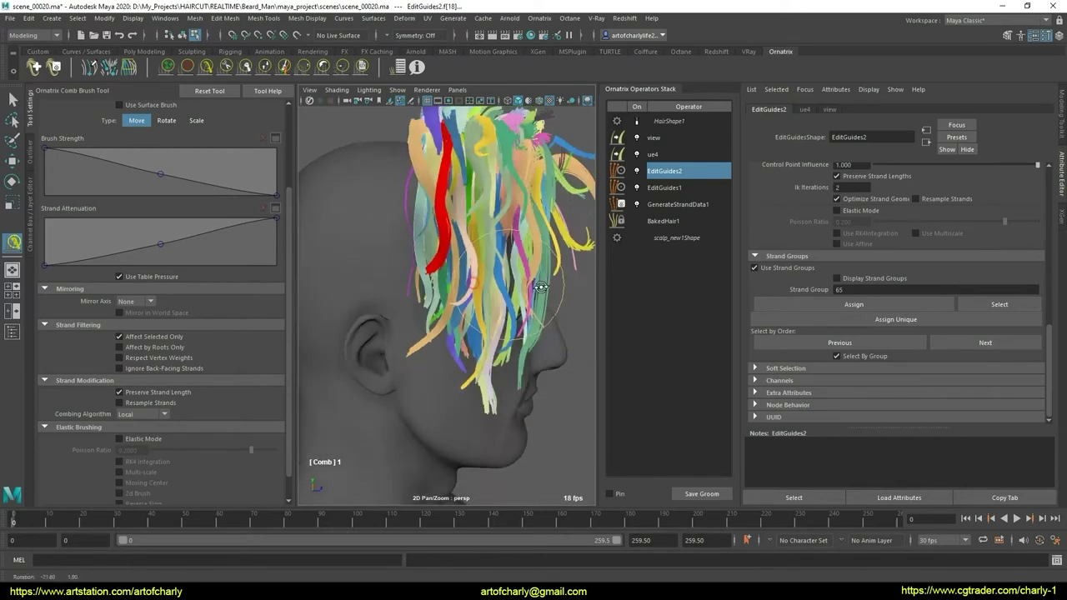
mouse_move(485, 287)
alt+mouse_down()
mouse_move(555, 286)
mouse_move(460, 287)
mouse_move(463, 319)
alt+mouse_up()
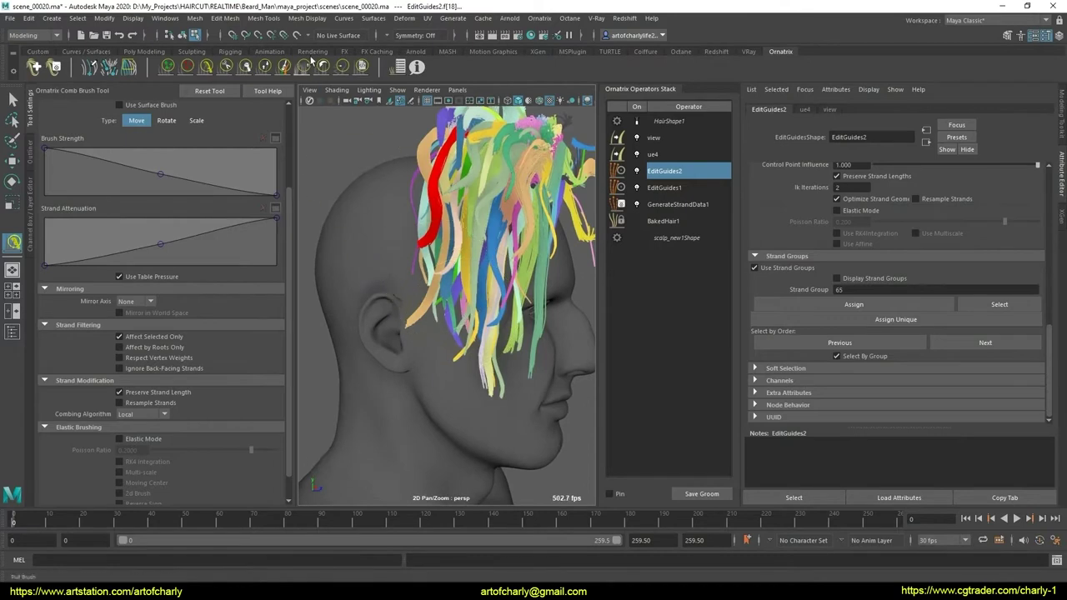
- Comb the tip of the red strand group downward with the Comb brush
click(267, 68)
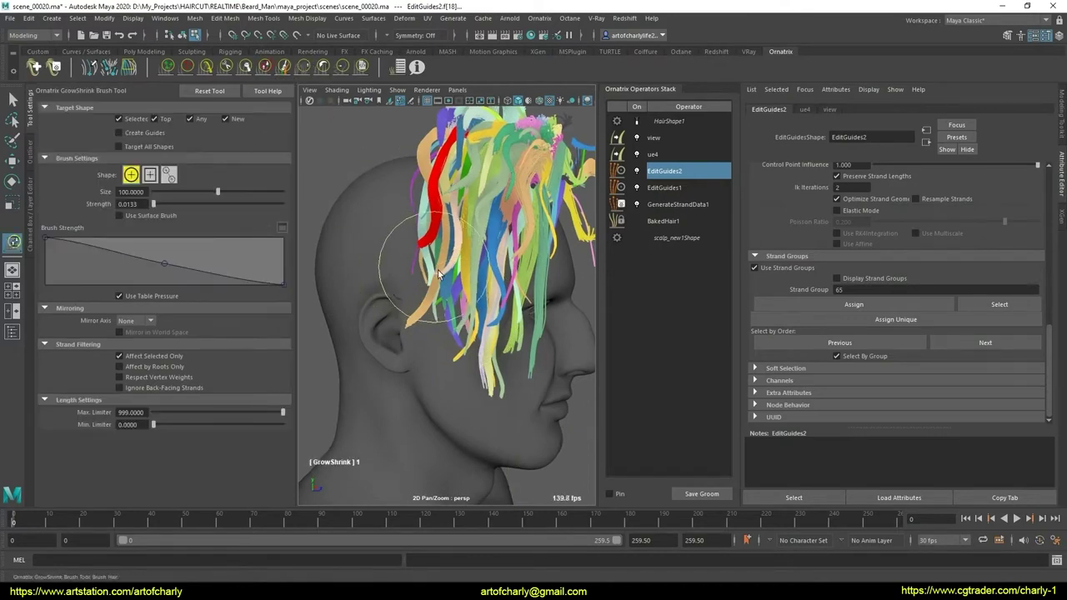
click(363, 72)
click(210, 67)
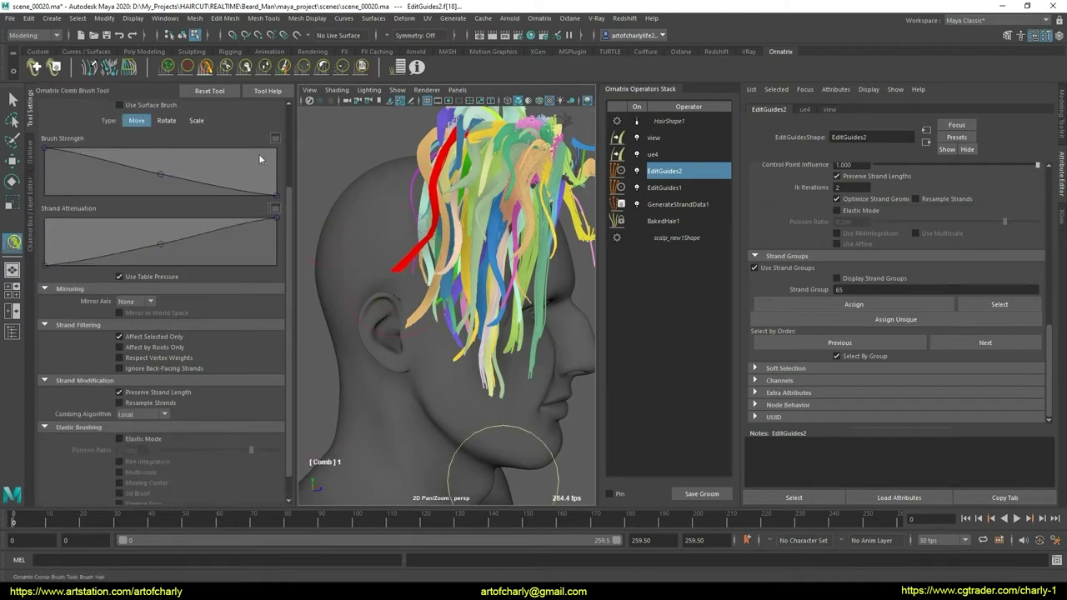
drag(386, 288, 395, 327)
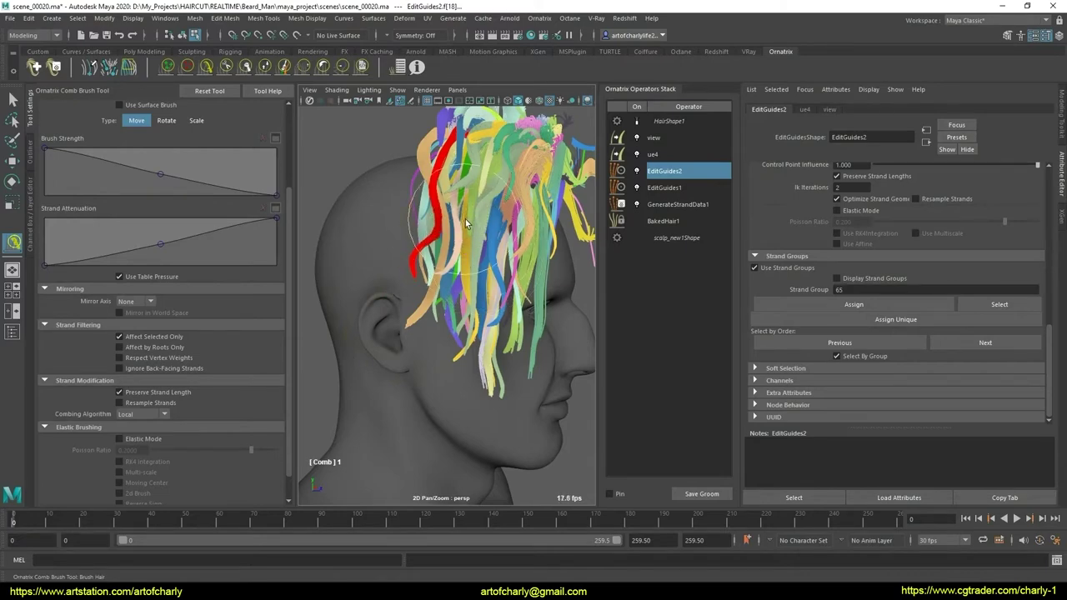
mouse_move(402, 247)
alt+mouse_down()
mouse_move(471, 237)
mouse_move(435, 340)
alt+mouse_up()
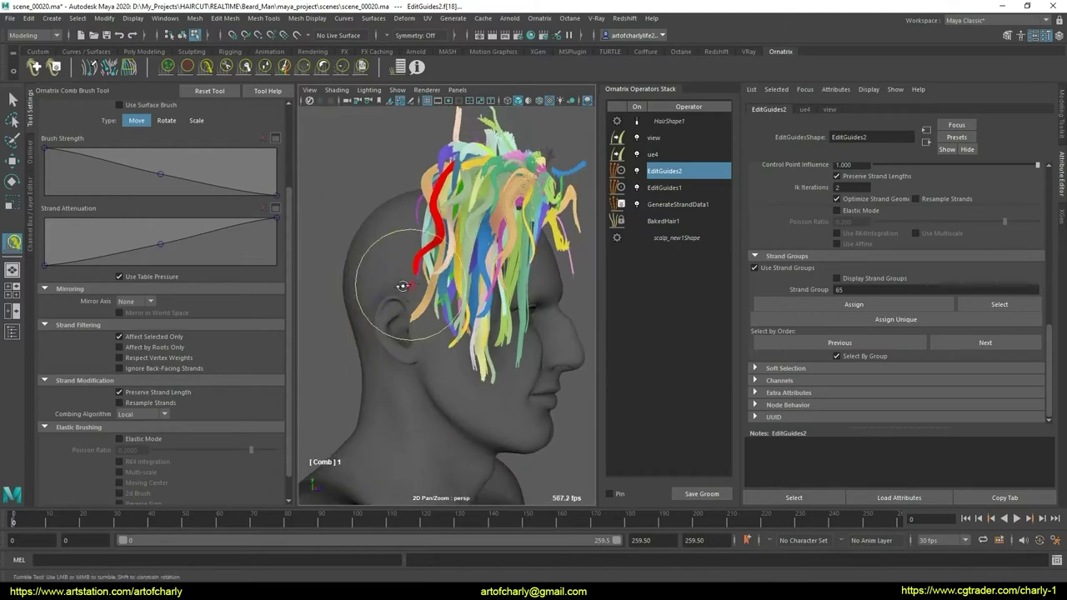
scroll(452, 318, up, 5)
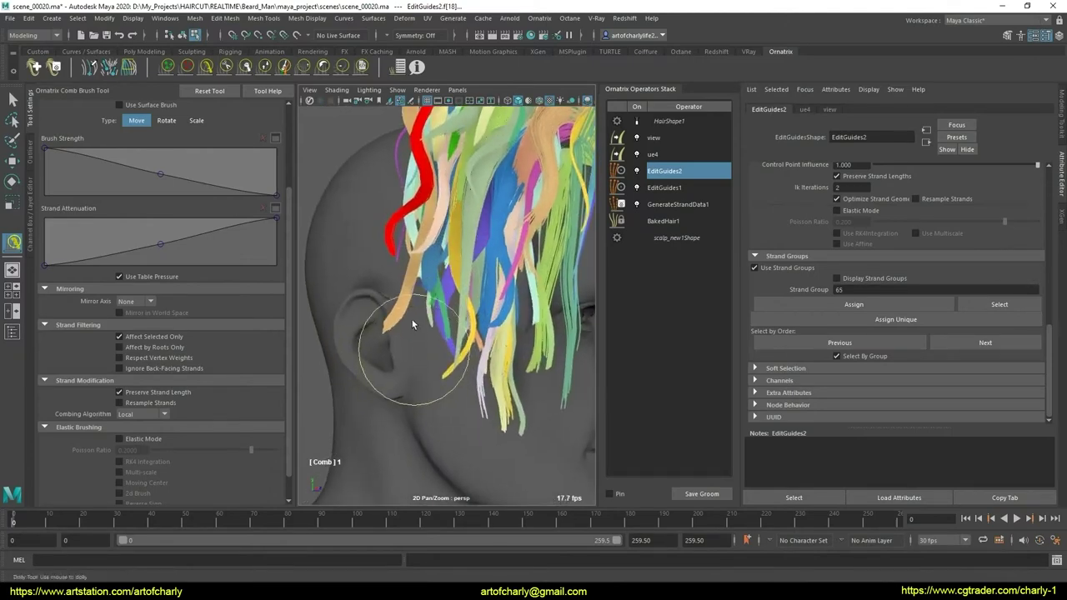
alt+middle_drag(412, 320, 357, 160)
- Smooth the strands with the Ornatrix Smooth Brush from a three-quarter front view
click(343, 70)
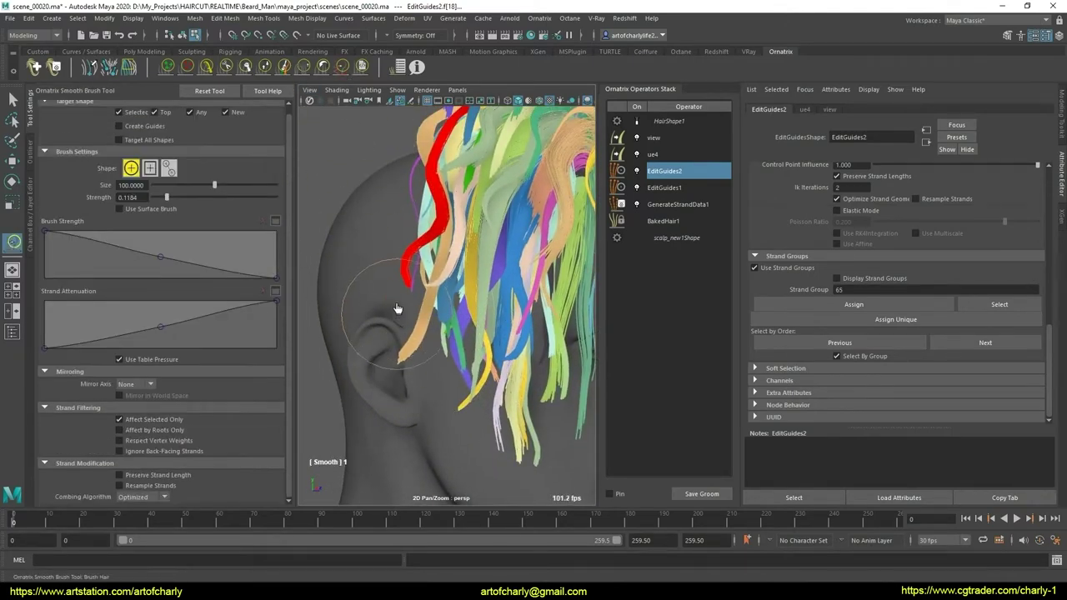
scroll(414, 285, down, 5)
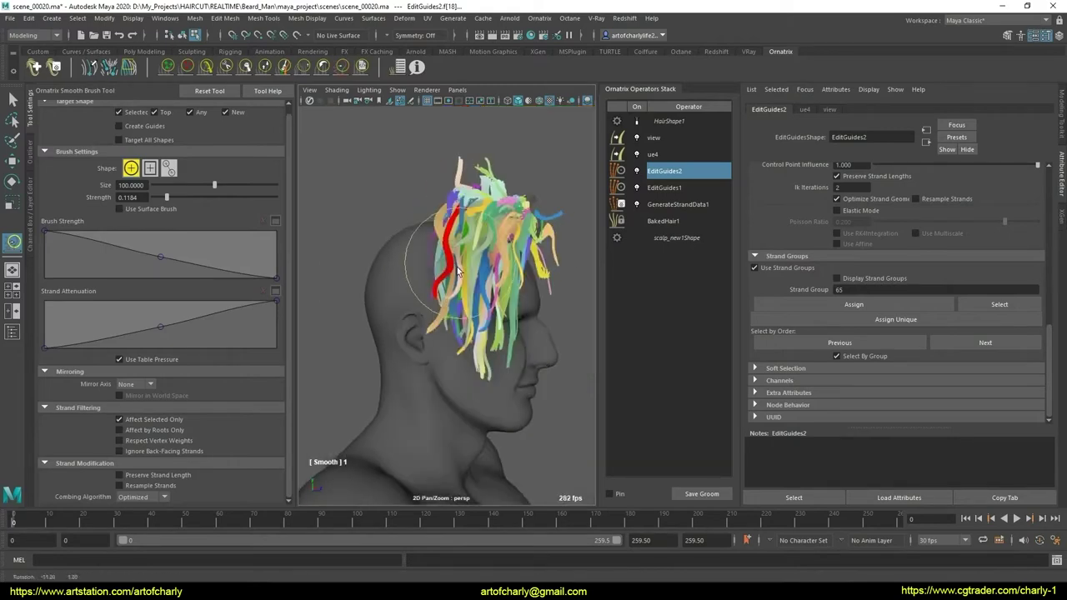
mouse_move(414, 285)
alt+mouse_down()
mouse_move(443, 289)
mouse_move(451, 265)
mouse_move(466, 350)
mouse_move(475, 325)
alt+mouse_up()
scroll(466, 351, up, 3)
alt+middle_drag(475, 325, 481, 302)
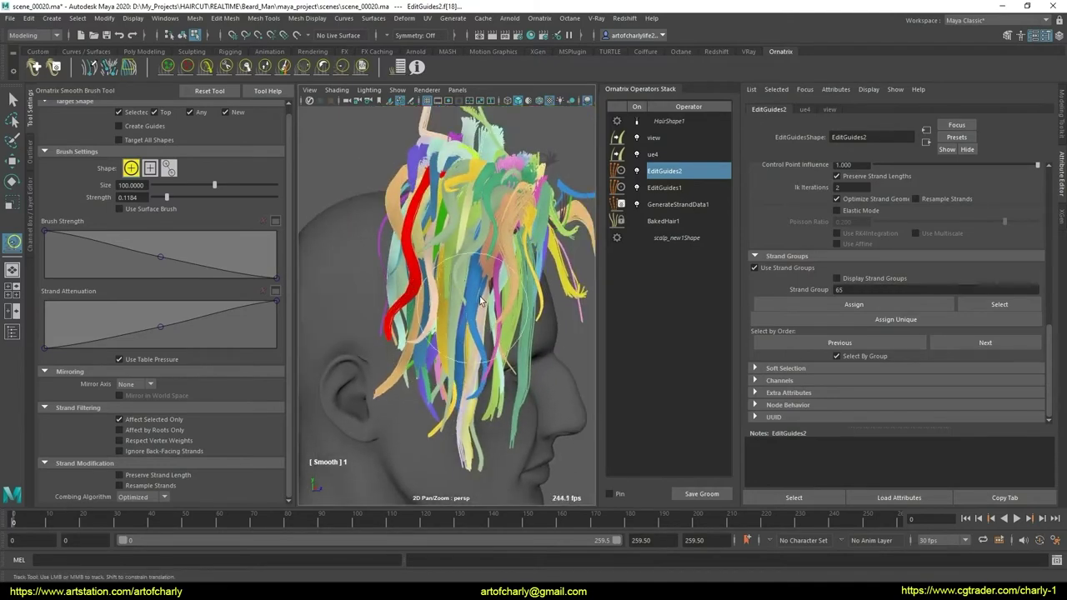
- Return to the Select Tool and zoom in on the hair
key(q)
scroll(431, 355, up, 3)
scroll(438, 329, up, 3)
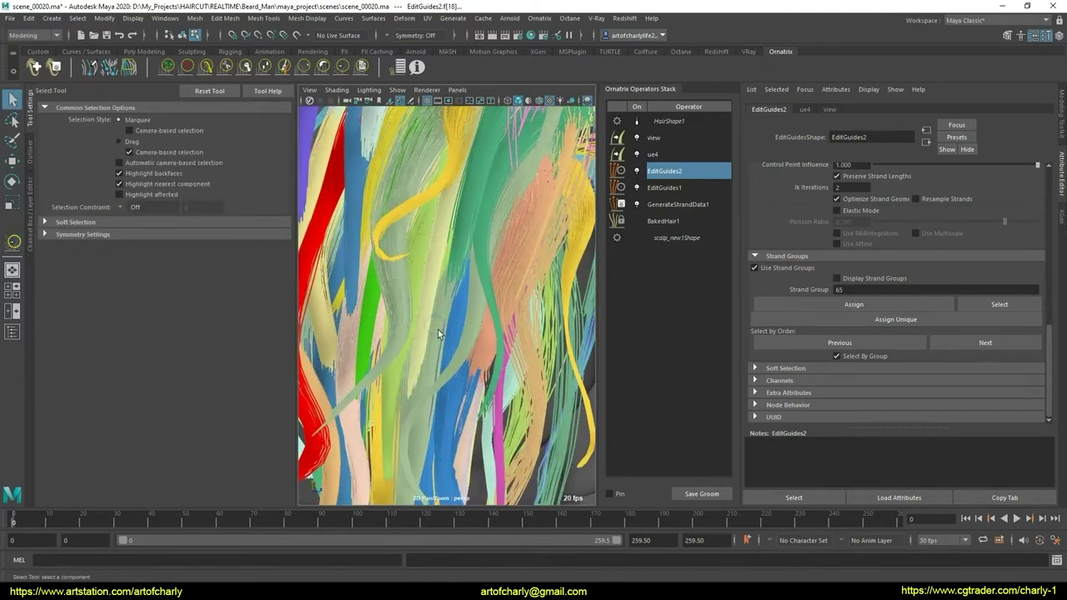
alt+drag(437, 329, 411, 336)
- Trim the red strand groups with the GrowShrink brush, viewing from the side
scroll(429, 377, down, 5)
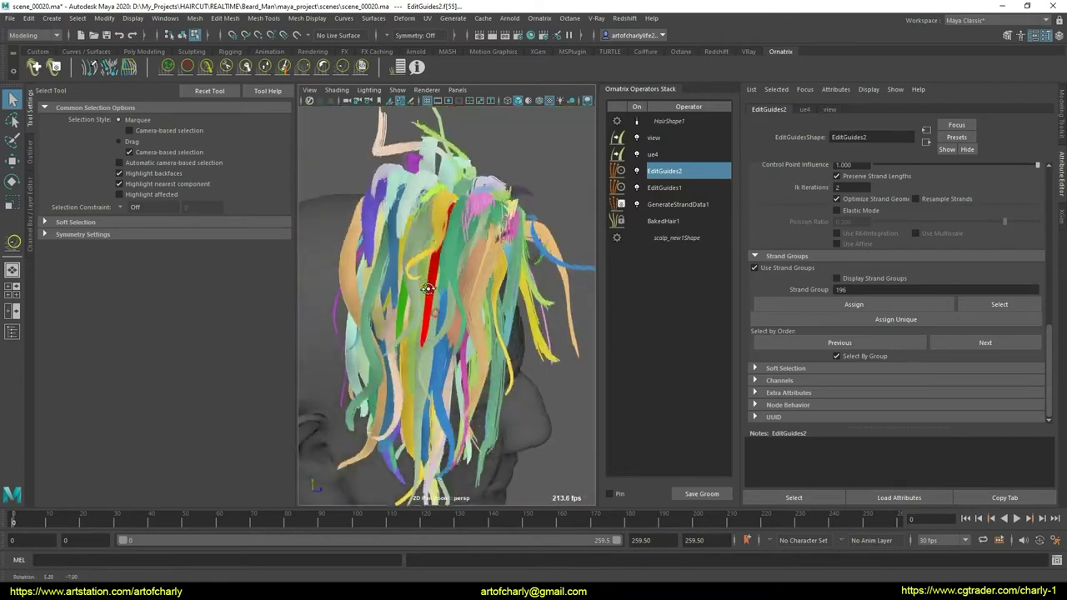
mouse_move(429, 377)
alt+mouse_down()
mouse_move(487, 284)
mouse_move(356, 241)
mouse_move(455, 302)
mouse_move(458, 331)
alt+mouse_up()
click(265, 67)
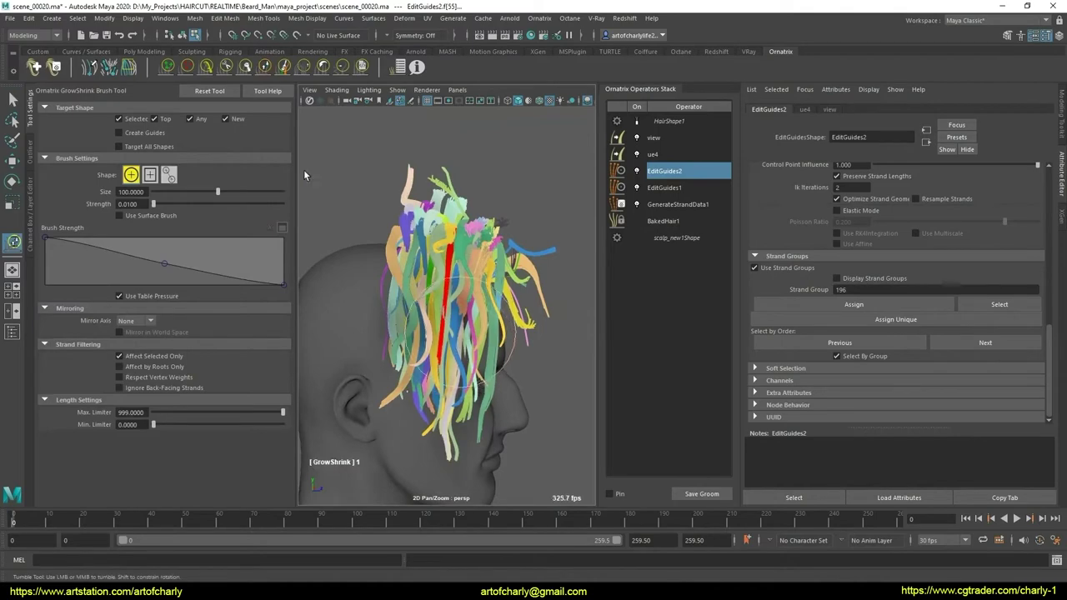
scroll(429, 344, up, 2)
scroll(444, 309, up, 3)
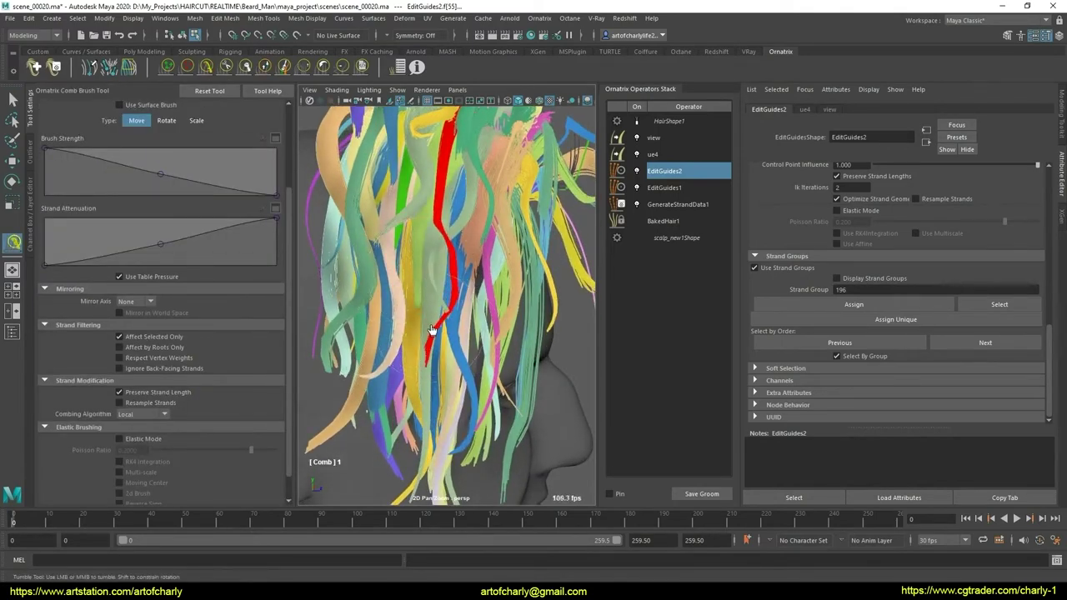
alt+drag(431, 331, 395, 268)
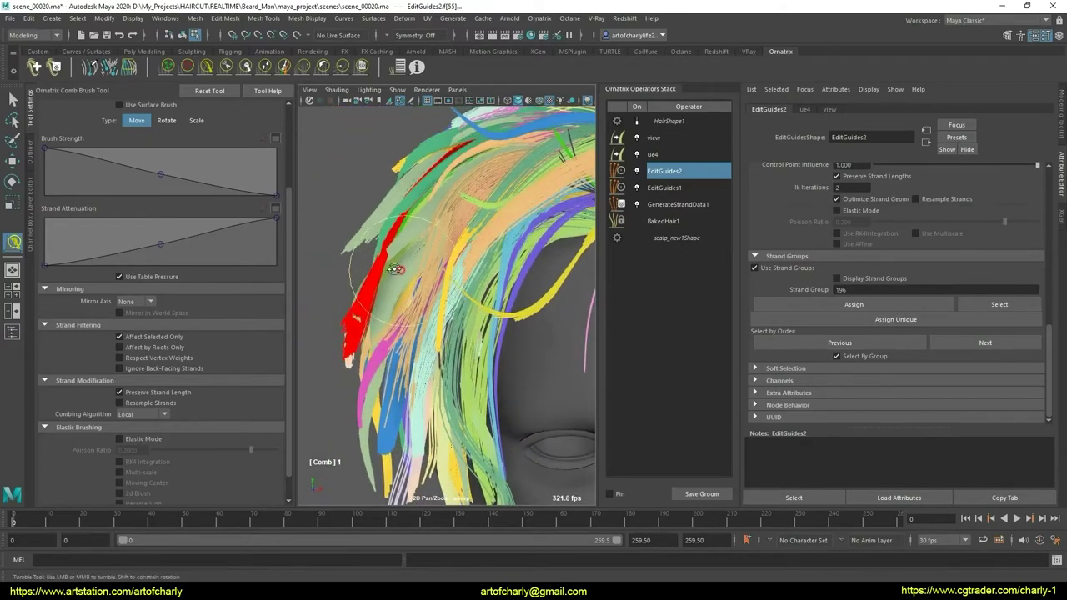
- Apply the User and Smooth brushes, then comb the strands from behind the head
click(361, 70)
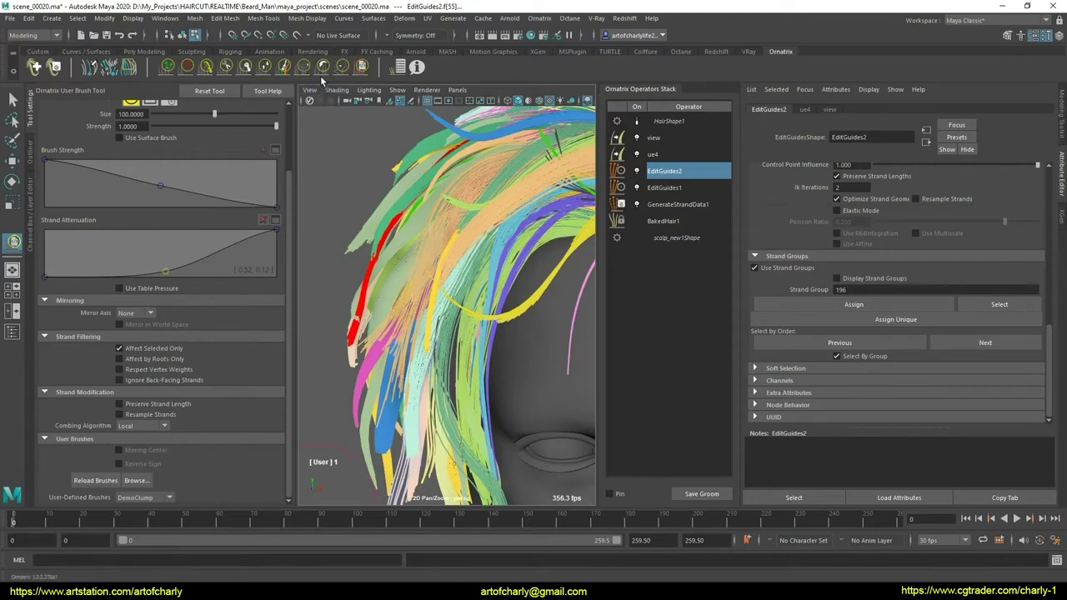
click(341, 75)
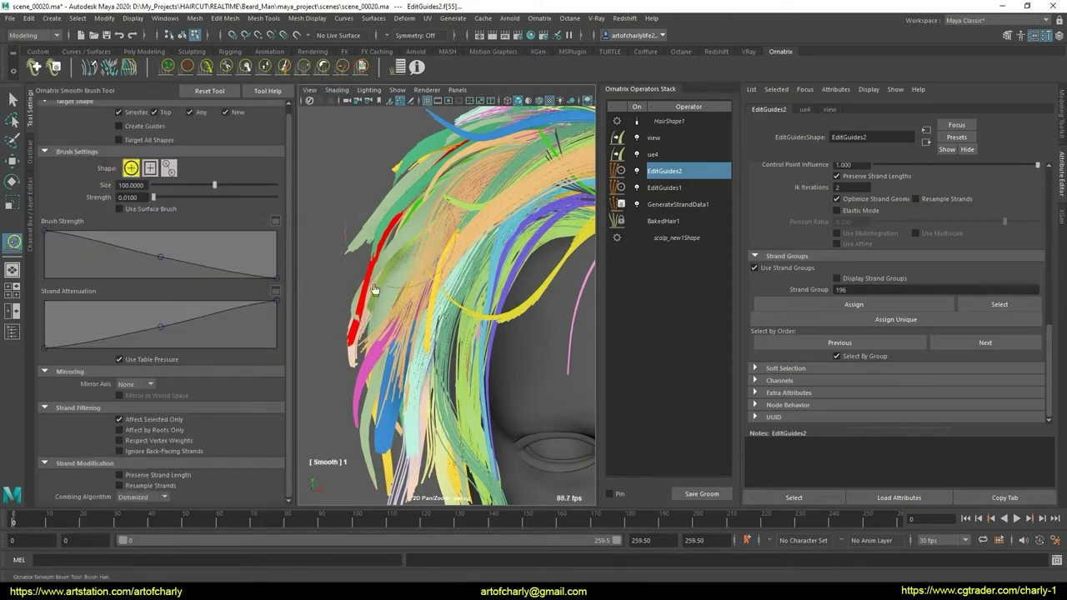
alt+drag(470, 304, 211, 75)
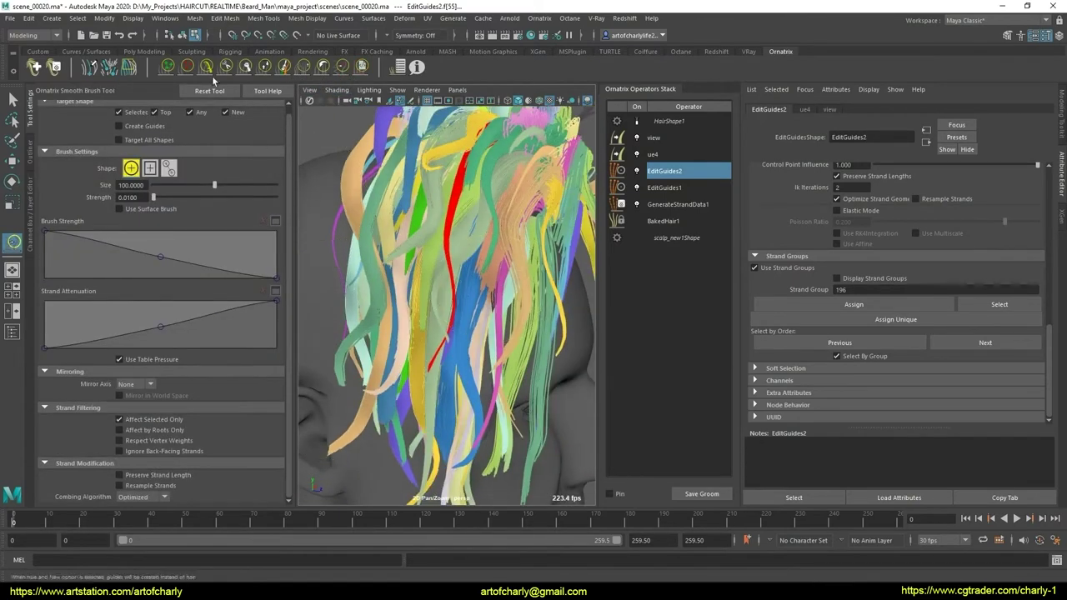
click(206, 68)
scroll(471, 326, up, 5)
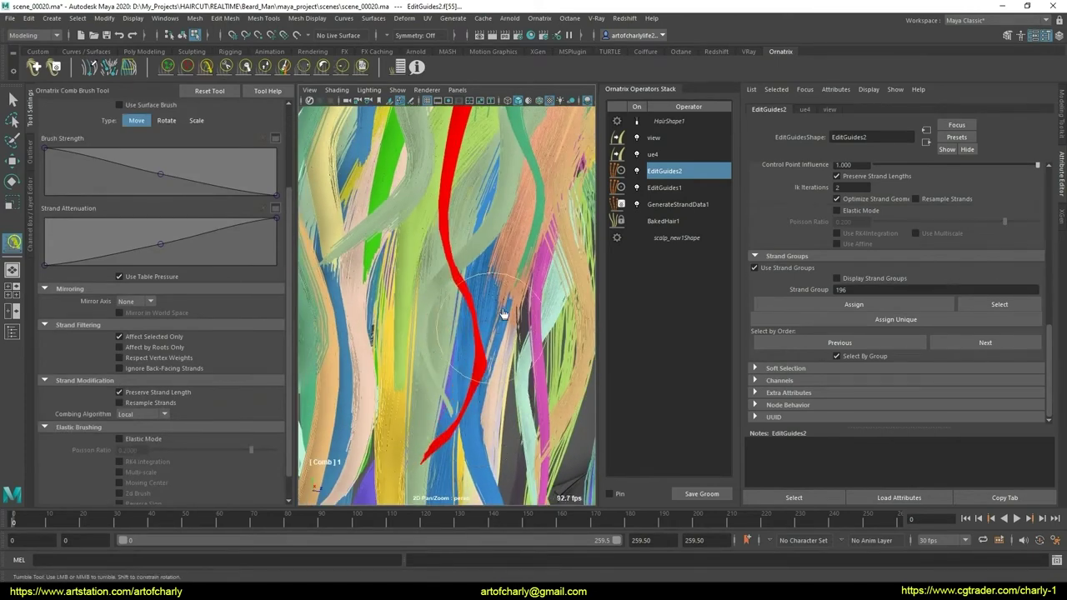
- Smooth the red strand groups into curving strands up close
click(341, 67)
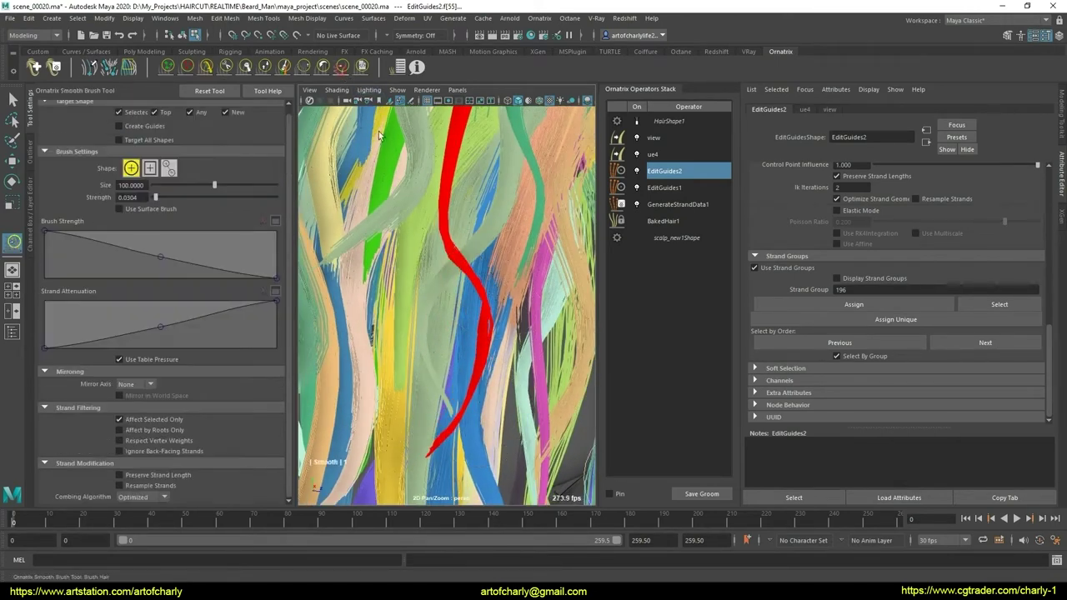
alt+drag(443, 256, 467, 194)
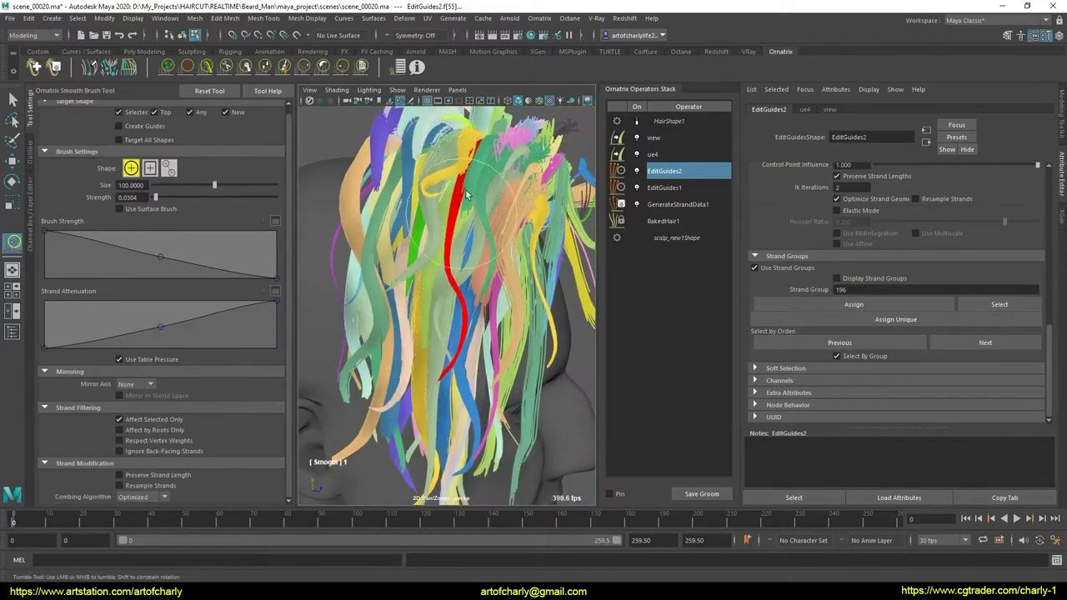
mouse_move(479, 299)
alt+mouse_down()
mouse_move(472, 261)
mouse_move(442, 237)
alt+mouse_up()
mouse_move(442, 238)
alt+right_down()
mouse_move(446, 383)
mouse_move(451, 342)
alt+right_up()
- Switch to the Select Tool and orbit around the whole groom
key(q)
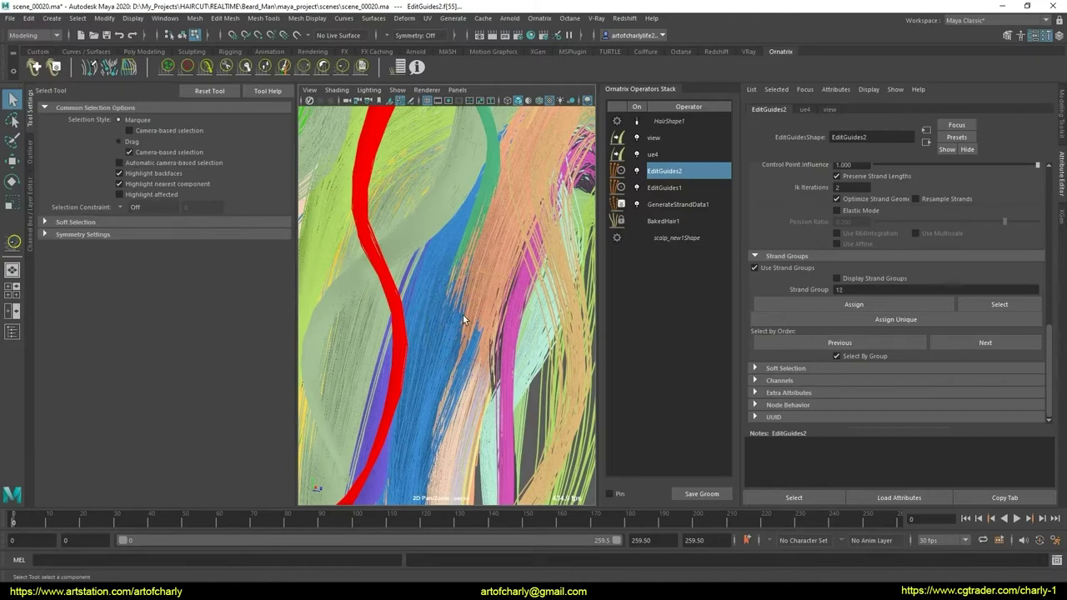
alt+right_drag(464, 319, 464, 310)
mouse_move(465, 310)
alt+mouse_down()
mouse_move(502, 274)
mouse_move(467, 267)
alt+mouse_up()
alt+right_drag(467, 266, 500, 300)
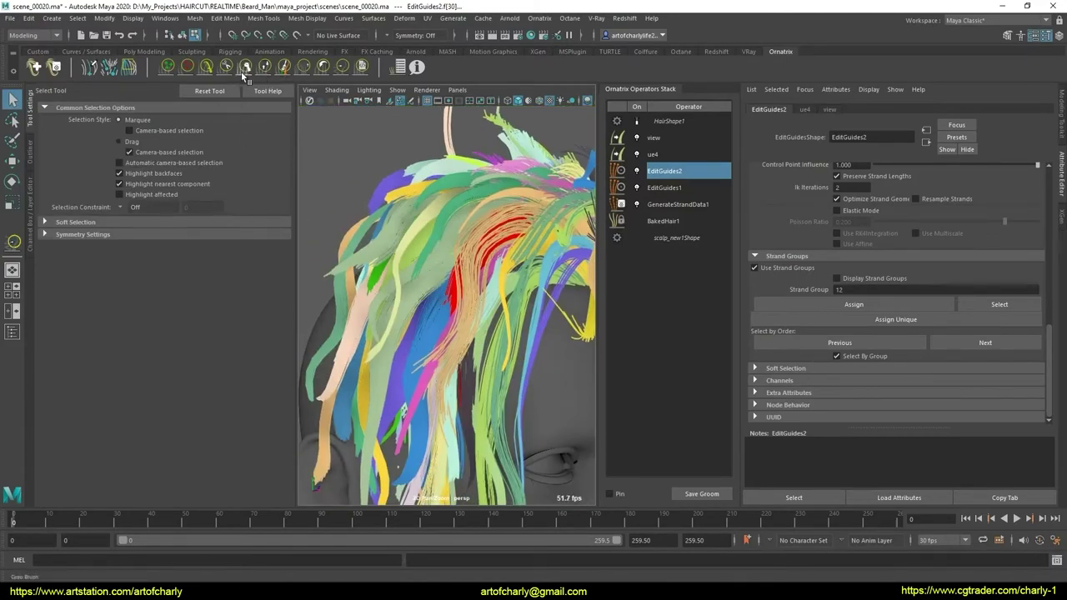
- Comb the red guide group into a smoother flow from a side view
click(223, 72)
mouse_move(470, 317)
alt+mouse_down()
mouse_move(458, 325)
mouse_move(520, 328)
mouse_move(439, 373)
mouse_move(467, 325)
alt+mouse_up()
scroll(467, 325, up, 5)
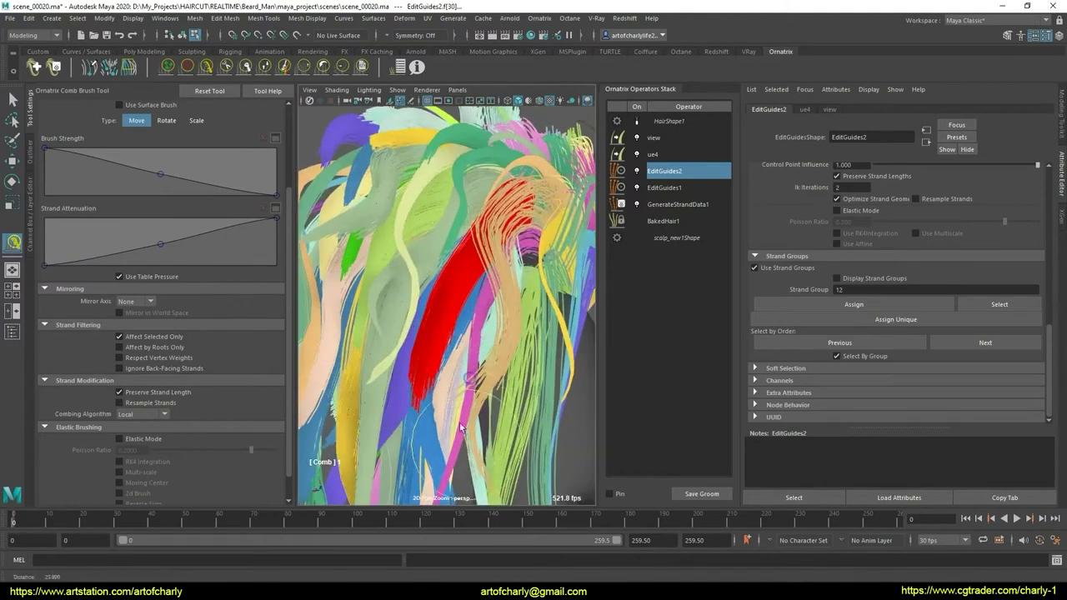
alt+middle_drag(476, 305, 492, 312)
- Select strand groups 3, 12, 15, 17, 19, 24, 33 and 50 in the viewport
key(q)
scroll(482, 325, up, 2)
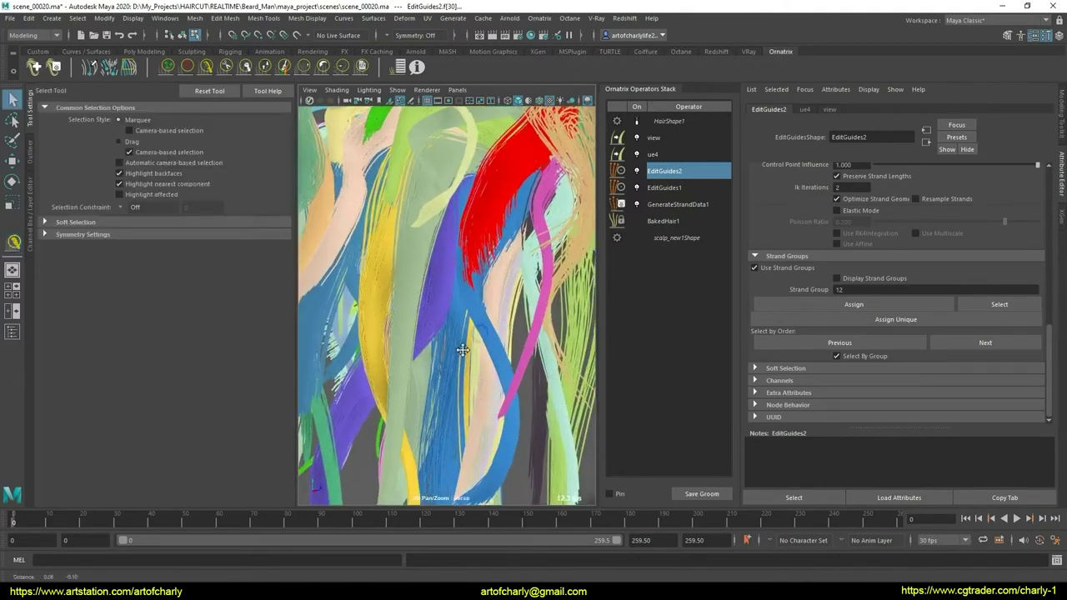
scroll(464, 369, up, 2)
scroll(481, 383, down, 2)
scroll(467, 377, down, 3)
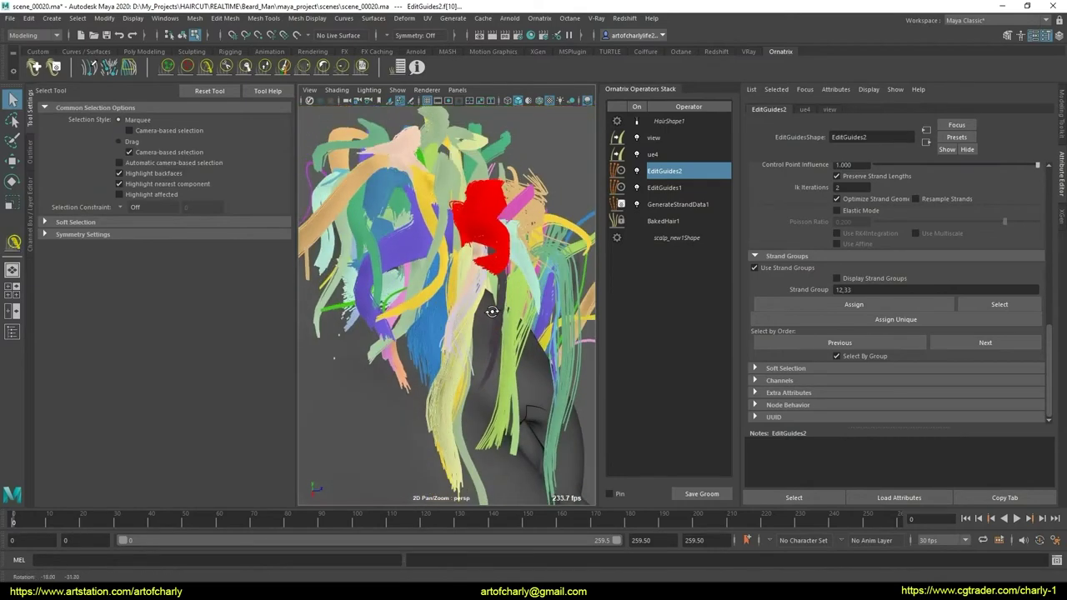
scroll(454, 376, up, 3)
scroll(447, 373, up, 2)
scroll(447, 373, up, 2)
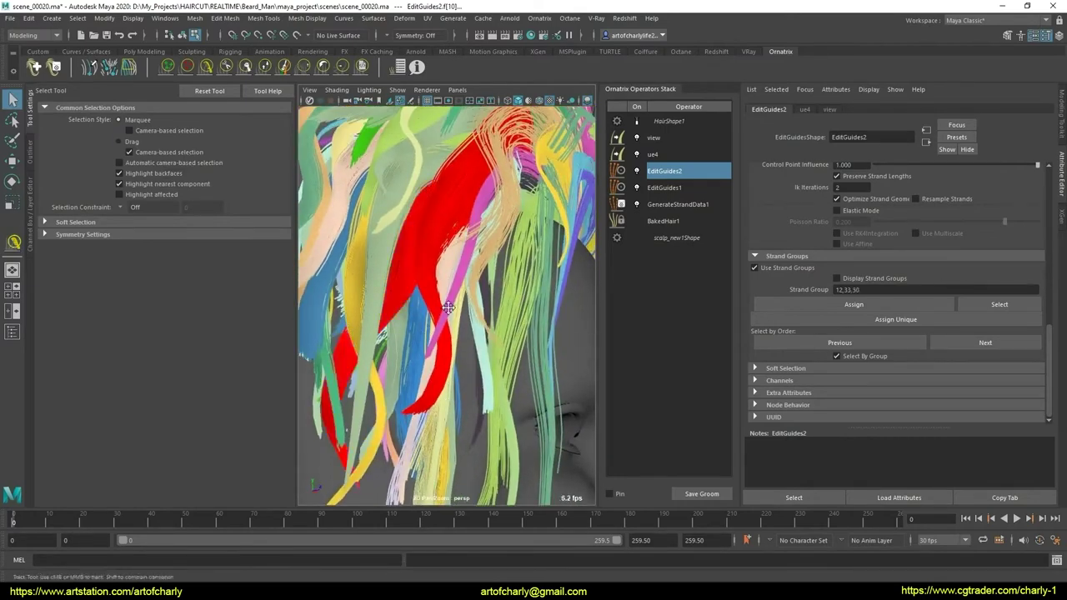
scroll(455, 311, down, 3)
scroll(474, 329, down, 2)
scroll(468, 321, up, 3)
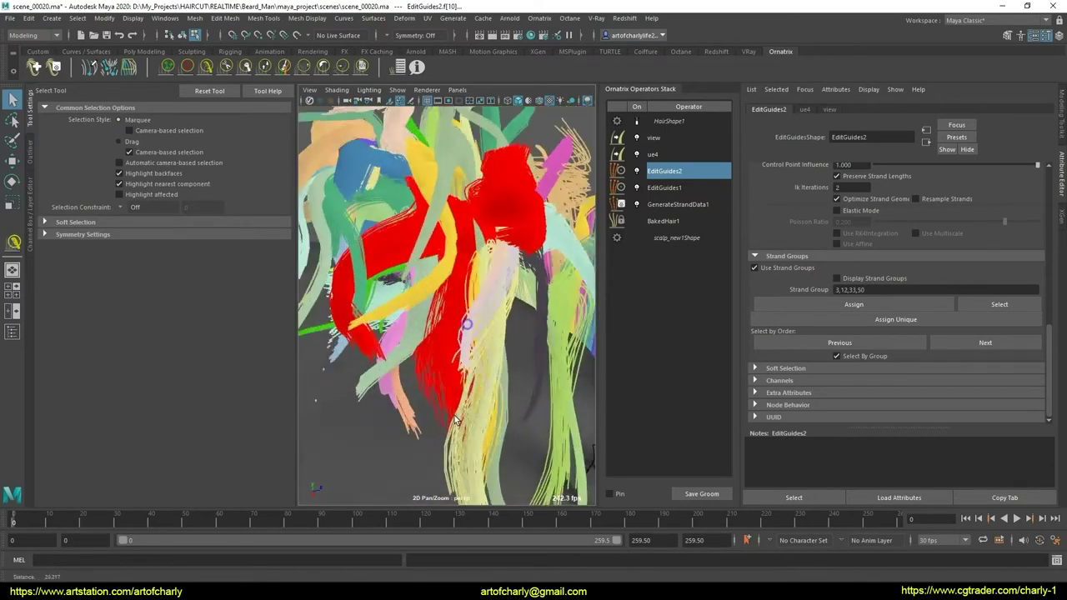
scroll(469, 324, up, 1)
scroll(471, 325, up, 1)
- Invert the selection so every other guide is selected
alt+drag(471, 326, 465, 316)
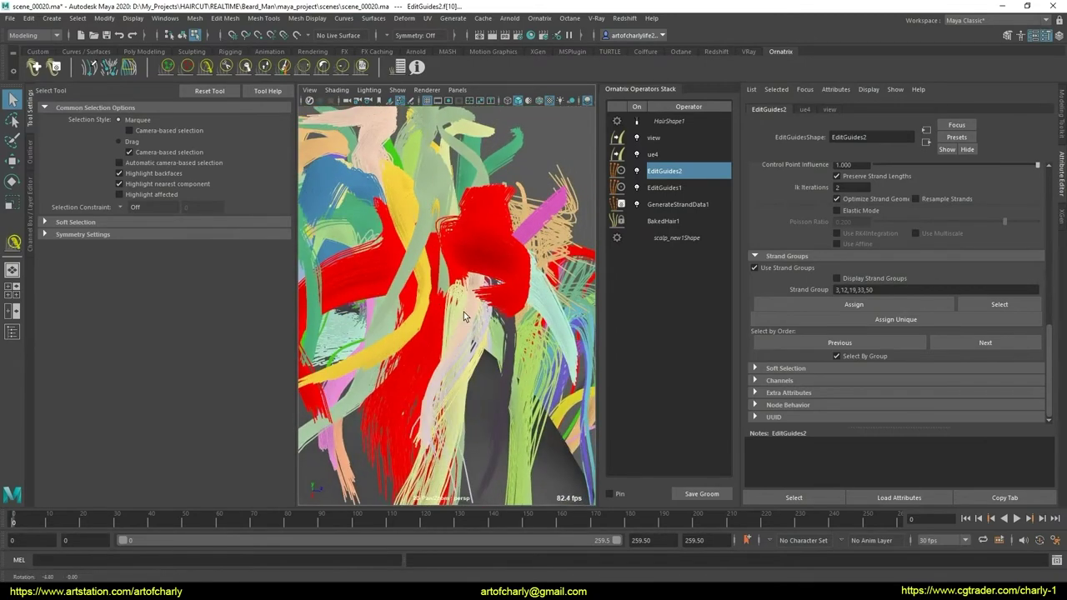
scroll(472, 329, down, 2)
scroll(470, 310, down, 1)
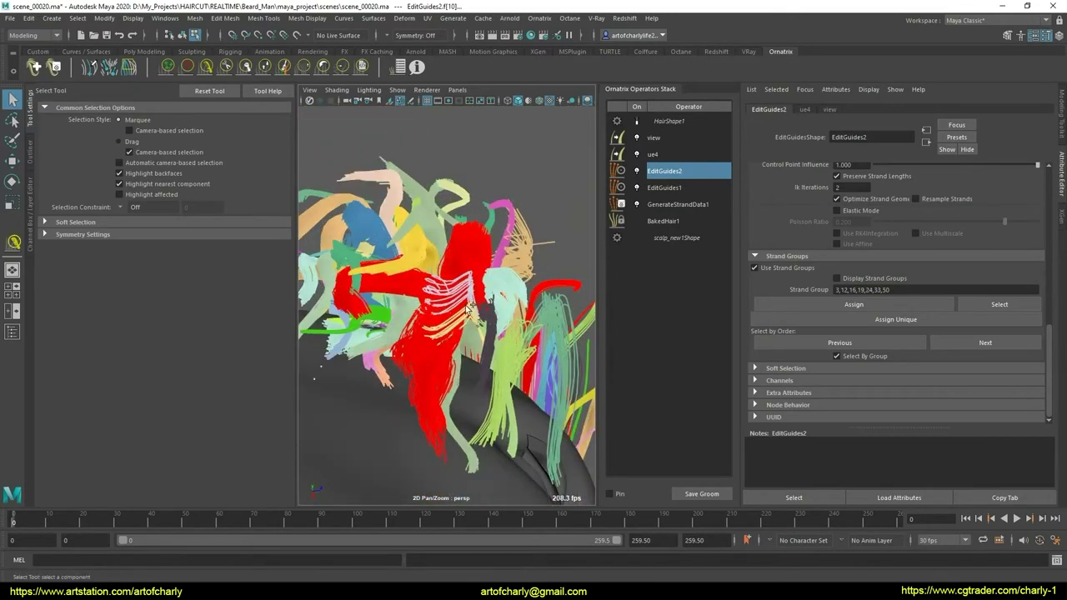
mouse_move(465, 294)
alt+mouse_down()
mouse_move(469, 348)
mouse_move(447, 378)
alt+mouse_up()
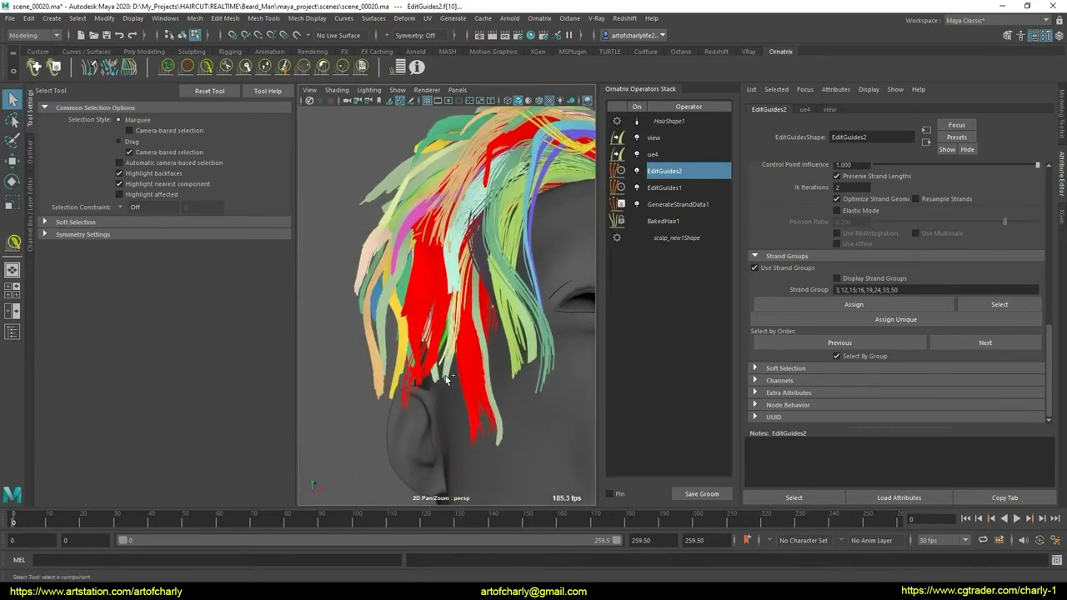
scroll(444, 376, up, 2)
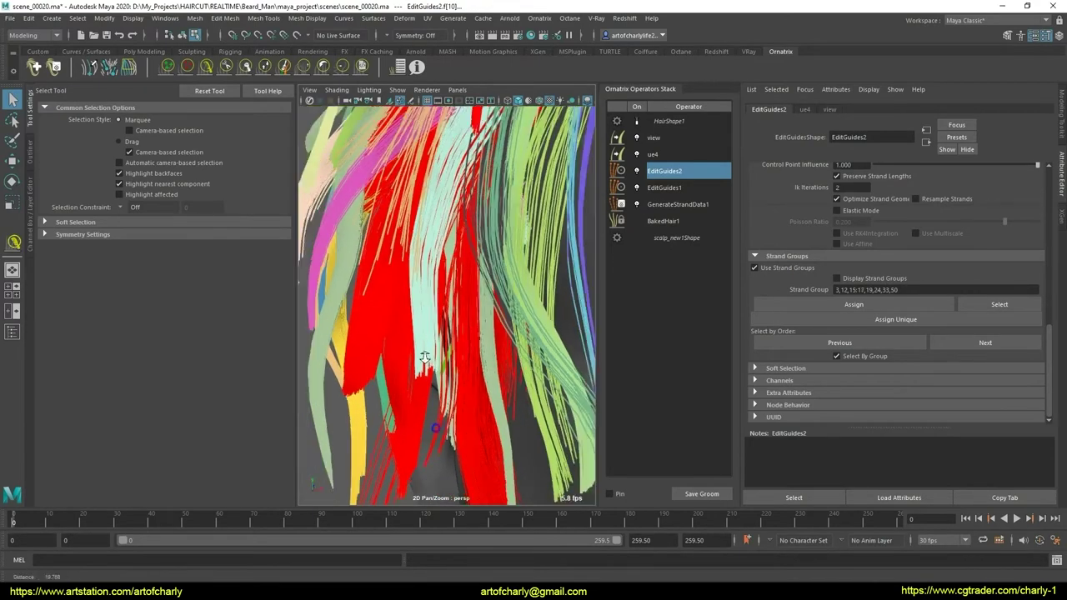
alt+drag(444, 375, 455, 376)
scroll(454, 377, down, 3)
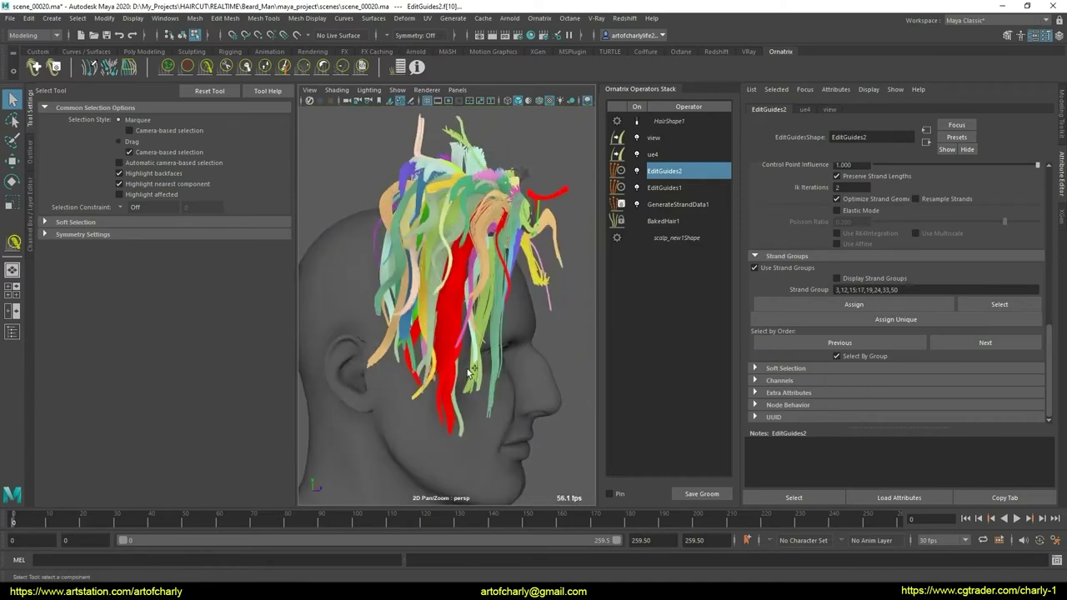
key(ctrl+shift+i)
- Hide the selected guides, clear the selection and save as scene_00021.ma
scroll(1033, 333, up, 2)
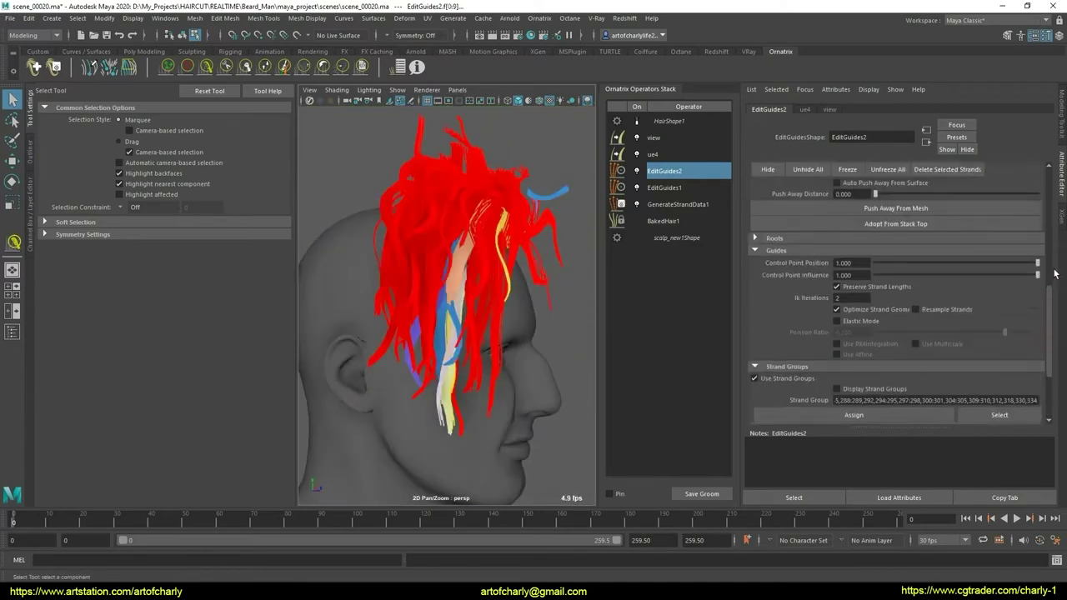
scroll(1000, 317, up, 2)
scroll(917, 300, up, 1)
click(767, 275)
click(446, 344)
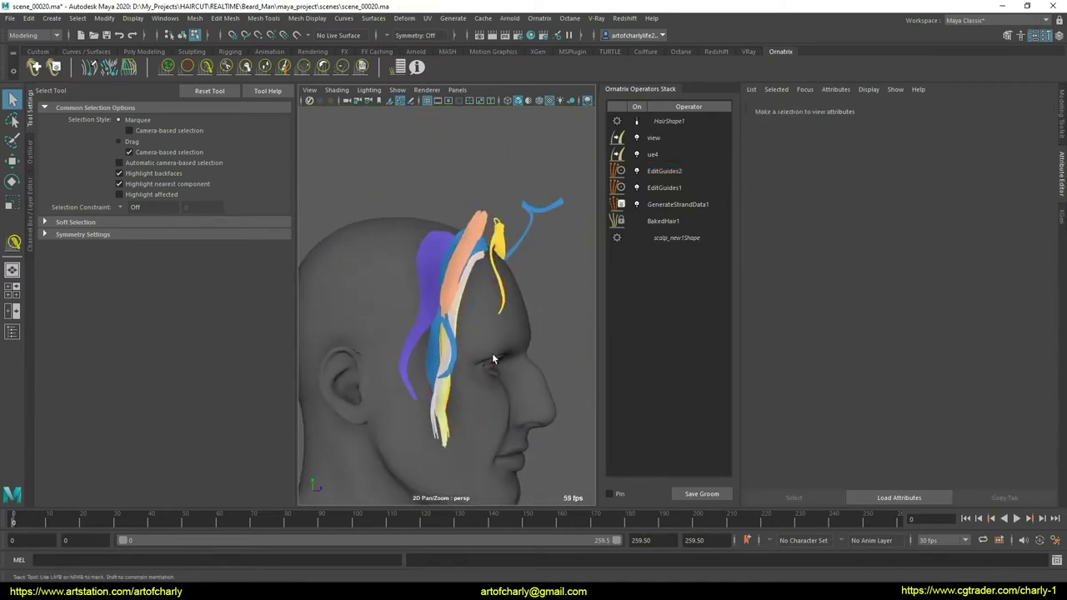
mouse_move(488, 358)
alt+mouse_down()
mouse_move(508, 359)
mouse_move(452, 405)
mouse_move(542, 358)
mouse_move(572, 374)
mouse_move(560, 384)
mouse_move(410, 332)
mouse_move(450, 348)
mouse_move(471, 268)
alt+mouse_up()
scroll(496, 360, up, 3)
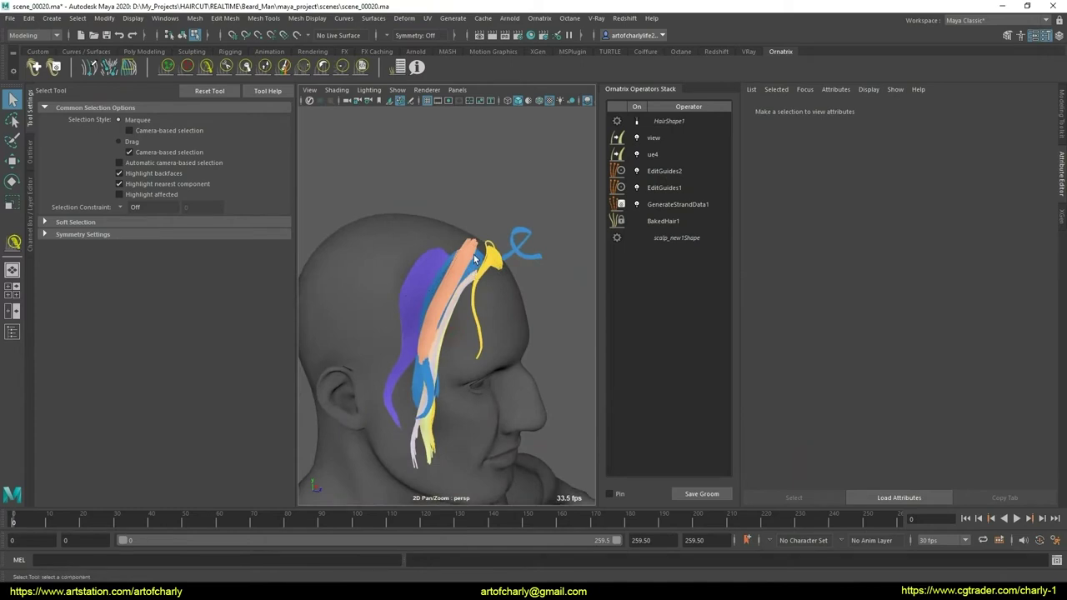
key(ctrl+alt+s)
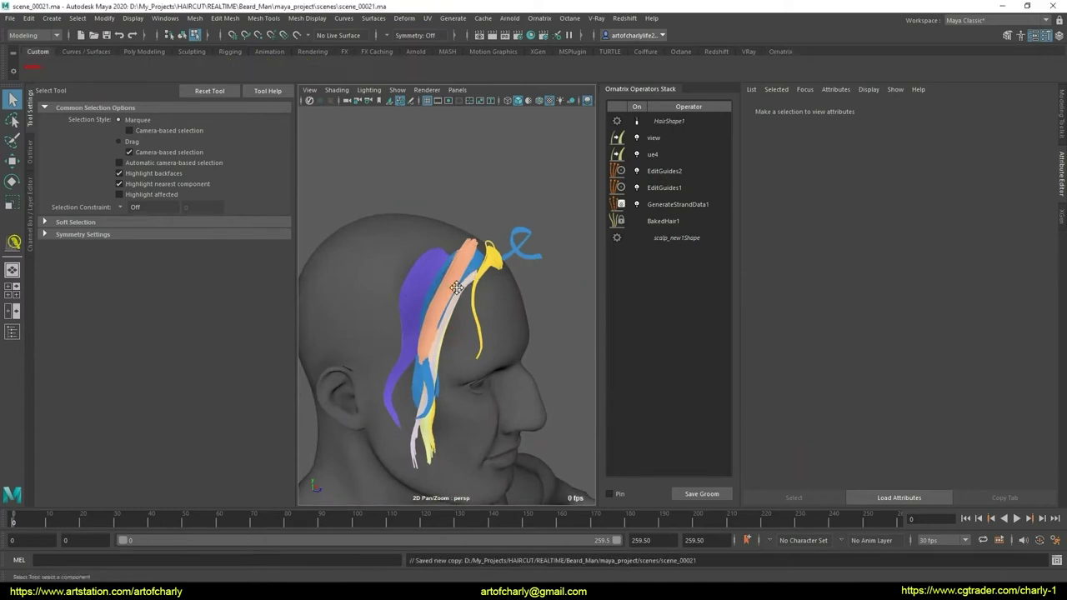
mouse_move(456, 288)
alt+mouse_down()
mouse_move(431, 286)
mouse_move(369, 338)
mouse_move(505, 319)
mouse_move(519, 344)
mouse_move(578, 370)
mouse_move(488, 317)
mouse_move(560, 328)
alt+mouse_up()
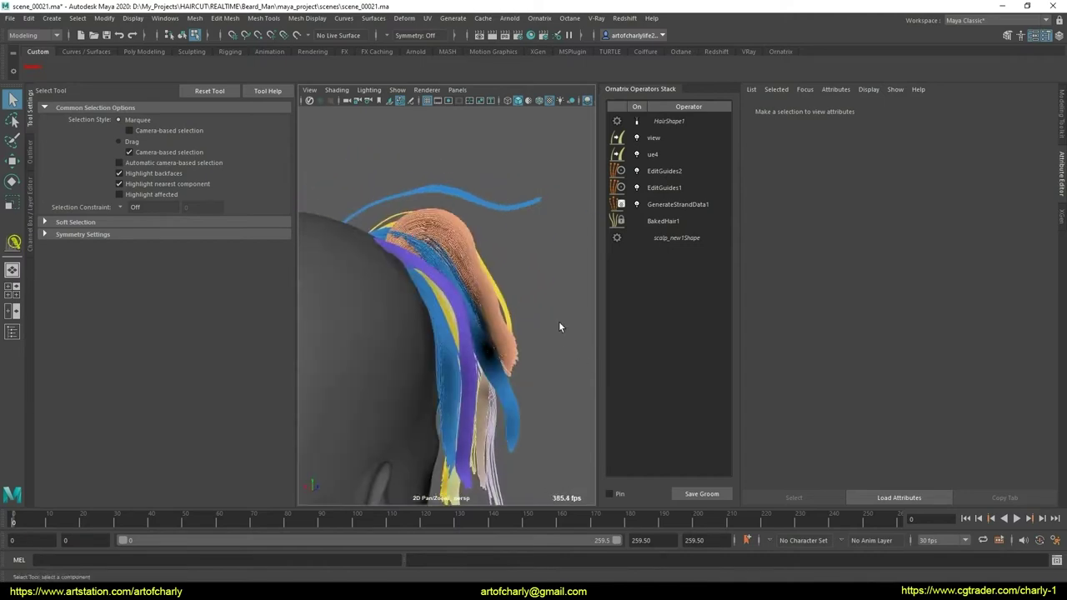
- Select EditGuides2 in the Operators Stack and switch to strand selection mode
click(665, 171)
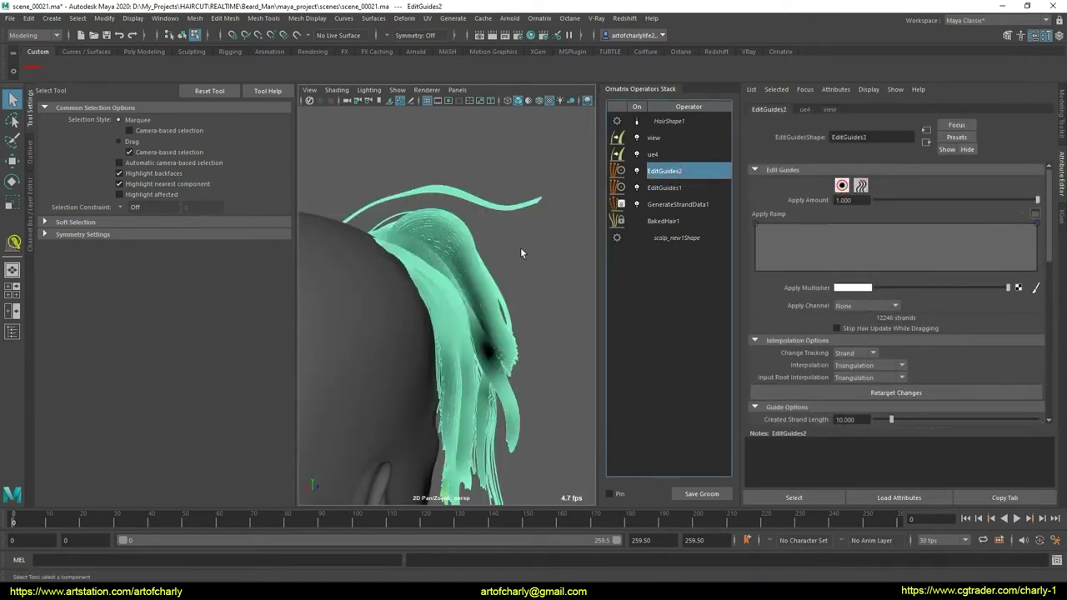
key(F8)
mouse_move(496, 293)
alt+mouse_down()
mouse_move(459, 288)
mouse_move(534, 319)
mouse_move(472, 378)
mouse_move(465, 361)
mouse_move(509, 375)
mouse_move(514, 358)
mouse_move(334, 309)
mouse_move(405, 309)
mouse_move(416, 492)
mouse_move(840, 325)
alt+mouse_up()
scroll(838, 316, down, 5)
scroll(515, 312, up, 3)
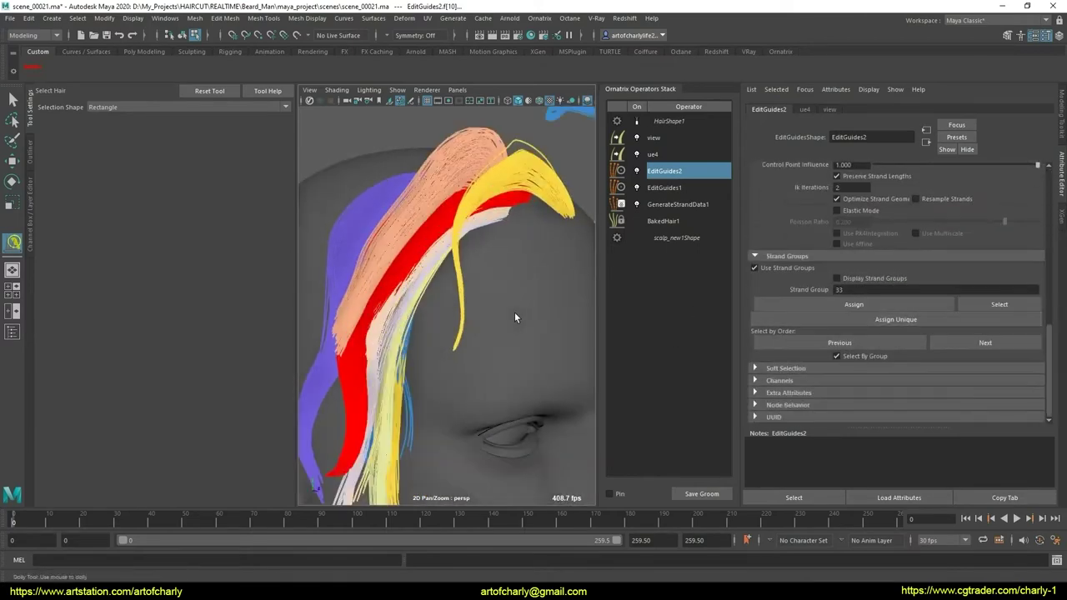
scroll(405, 227, up, 3)
scroll(441, 191, down, 3)
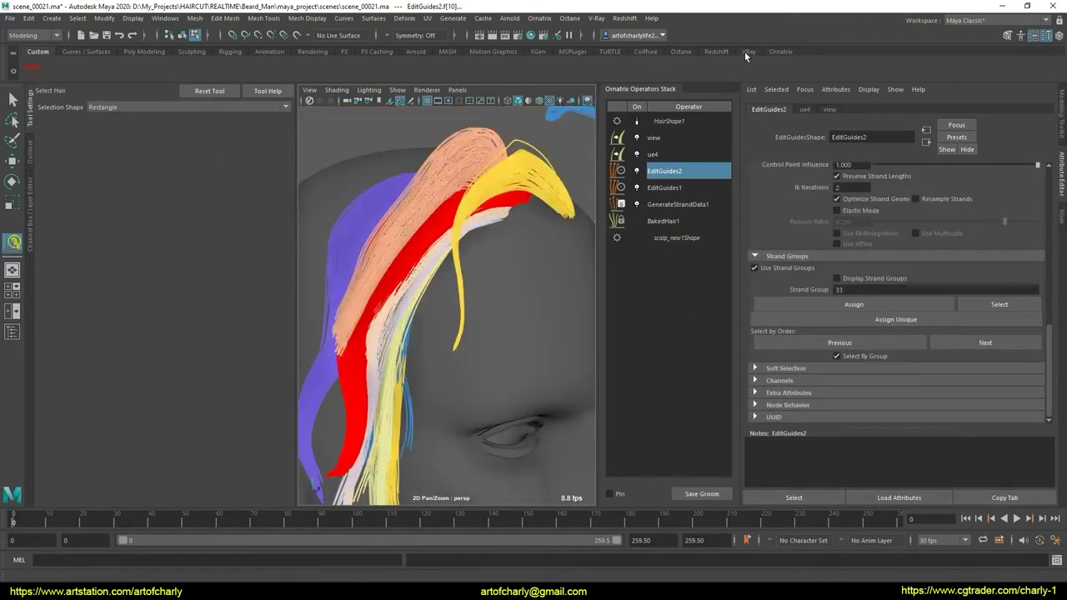
- Comb the red and peach guide groups on top of the head into curving, sweeping strands
click(207, 67)
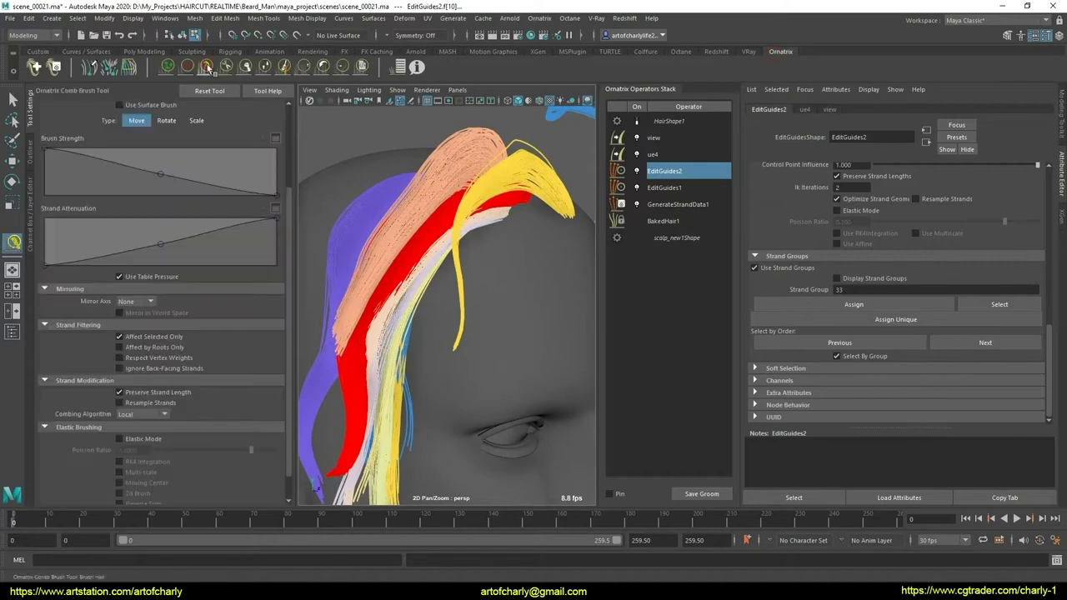
alt+drag(513, 272, 458, 262)
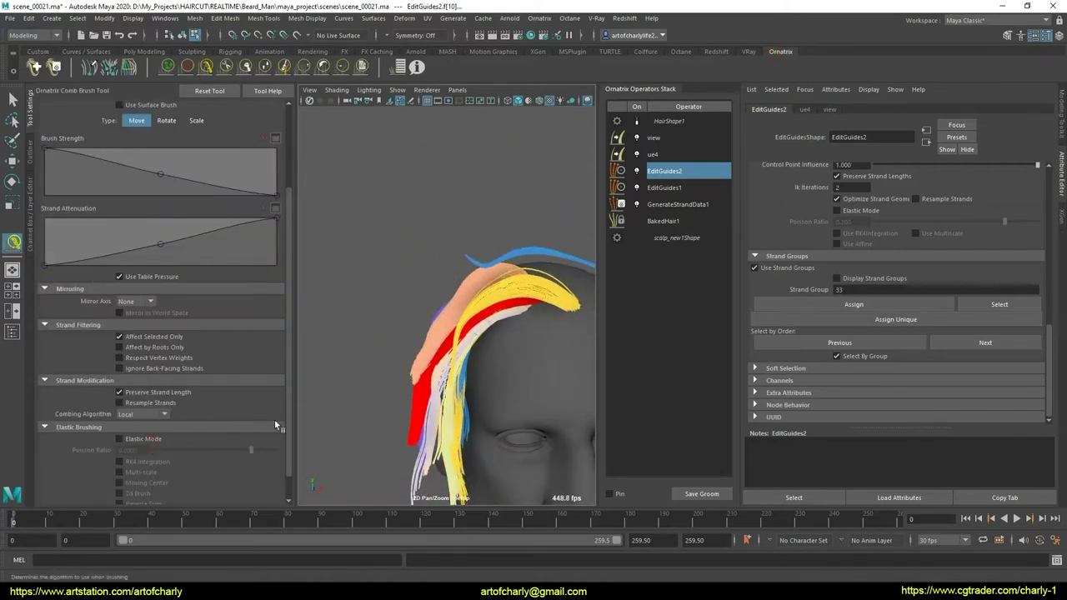
scroll(481, 357, down, 2)
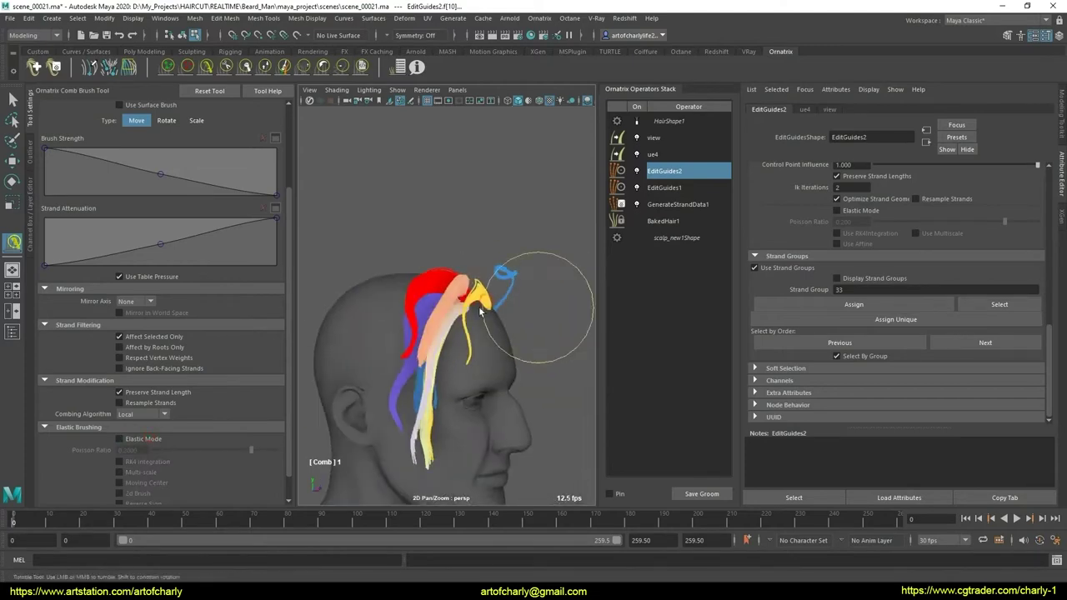
alt+drag(478, 306, 358, 274)
alt+right_drag(358, 275, 406, 379)
mouse_move(408, 357)
alt+mouse_down()
mouse_move(391, 369)
mouse_move(467, 350)
mouse_move(536, 149)
alt+mouse_up()
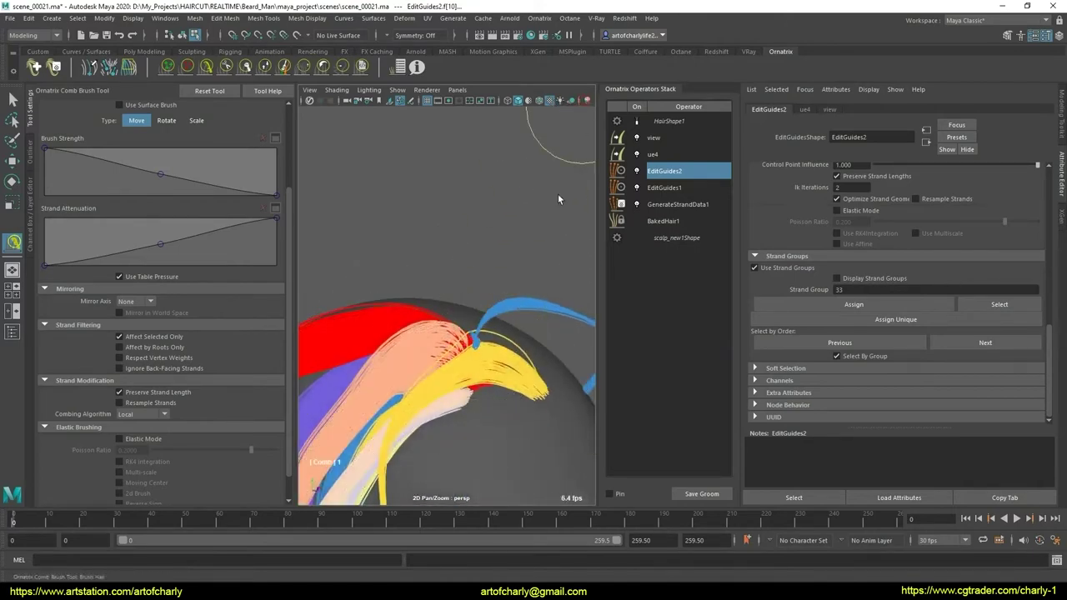
mouse_move(450, 351)
alt+mouse_down()
mouse_move(473, 346)
mouse_move(432, 353)
mouse_move(512, 309)
mouse_move(376, 392)
mouse_move(464, 354)
mouse_move(490, 380)
alt+mouse_up()
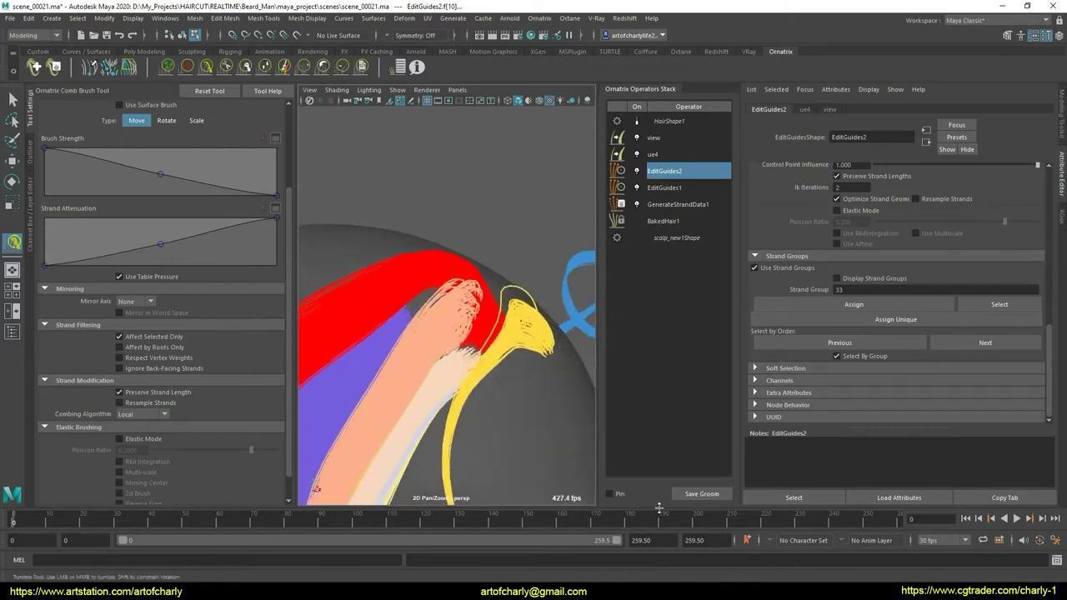
mouse_move(465, 382)
alt+mouse_down()
mouse_move(465, 325)
mouse_move(517, 310)
mouse_move(515, 385)
mouse_move(436, 374)
mouse_move(495, 352)
mouse_move(485, 383)
mouse_move(500, 408)
mouse_move(553, 352)
mouse_move(502, 352)
mouse_move(474, 386)
mouse_move(469, 368)
mouse_move(388, 364)
mouse_move(479, 355)
mouse_move(467, 350)
alt+mouse_up()
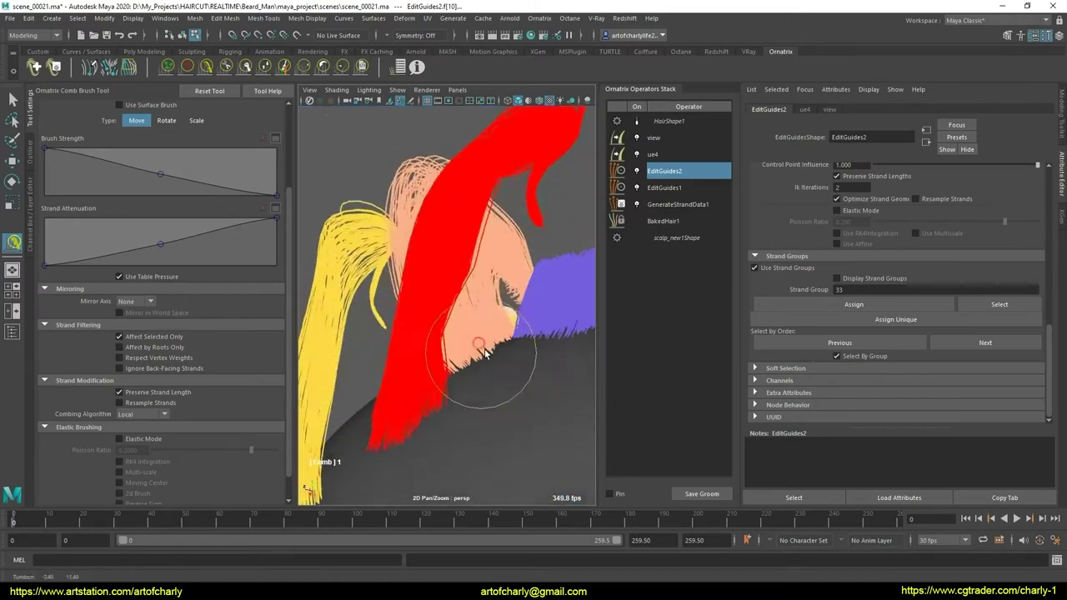
alt+right_drag(467, 350, 471, 327)
mouse_move(475, 303)
alt+mouse_down()
mouse_move(493, 267)
mouse_move(519, 341)
mouse_move(471, 356)
mouse_move(380, 232)
alt+mouse_up()
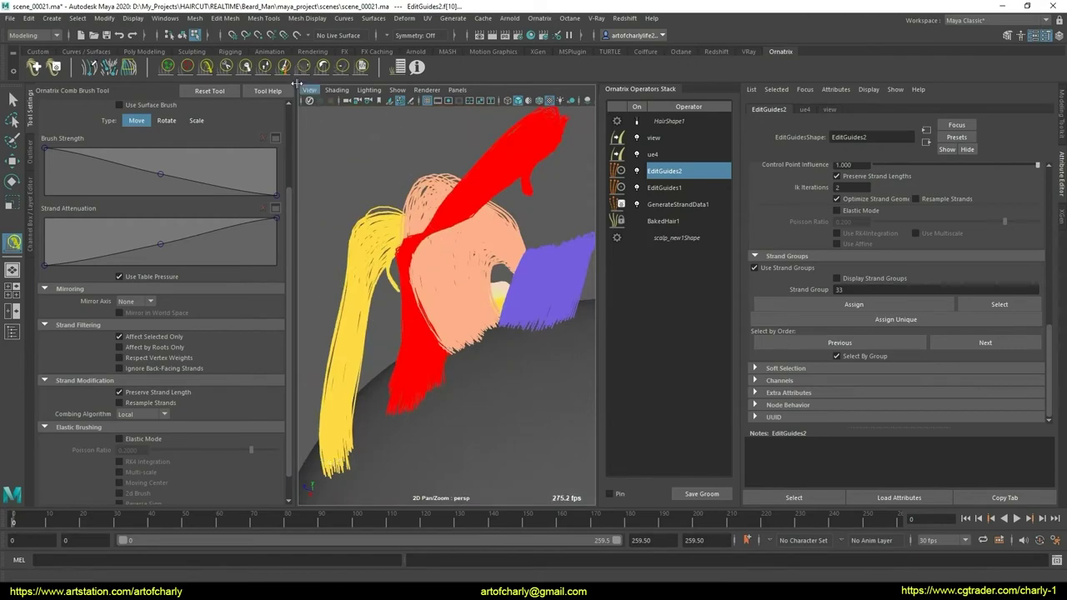
- Smooth the strands with the Smooth Brush
click(339, 71)
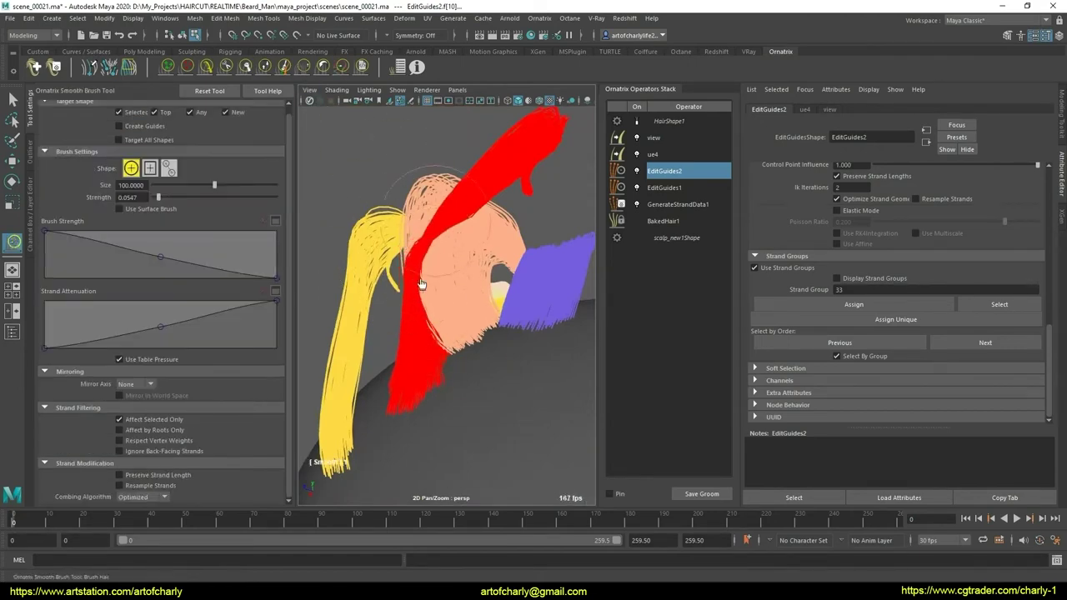
mouse_move(423, 293)
alt+mouse_down()
mouse_move(539, 264)
mouse_move(454, 289)
alt+mouse_up()
alt+right_drag(453, 288, 546, 295)
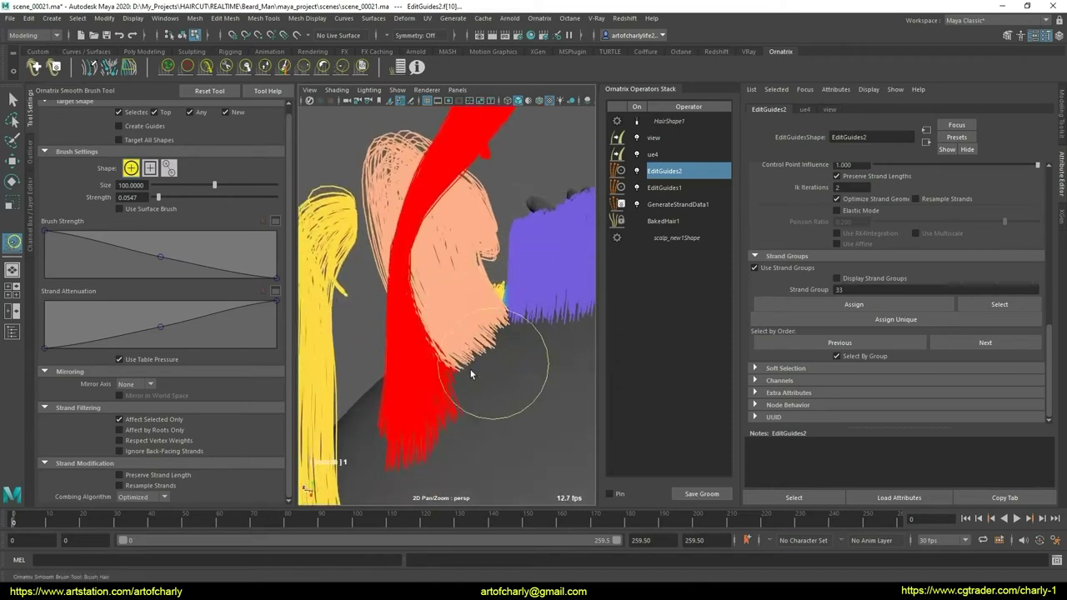
- Marquee-select strand group 12 with the Select Tool
key(q)
alt+right_drag(470, 369, 509, 359)
mouse_move(524, 352)
alt+mouse_down()
mouse_move(469, 333)
mouse_move(411, 352)
mouse_move(360, 350)
alt+mouse_up()
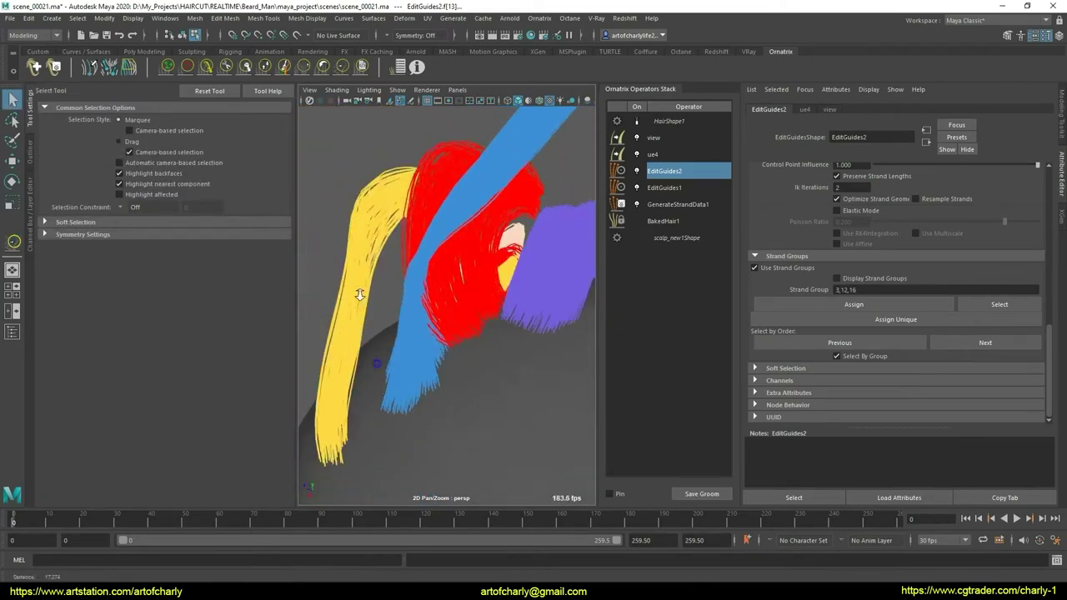
alt+right_drag(360, 350, 509, 388)
alt+drag(509, 388, 395, 362)
alt+right_drag(440, 359, 476, 428)
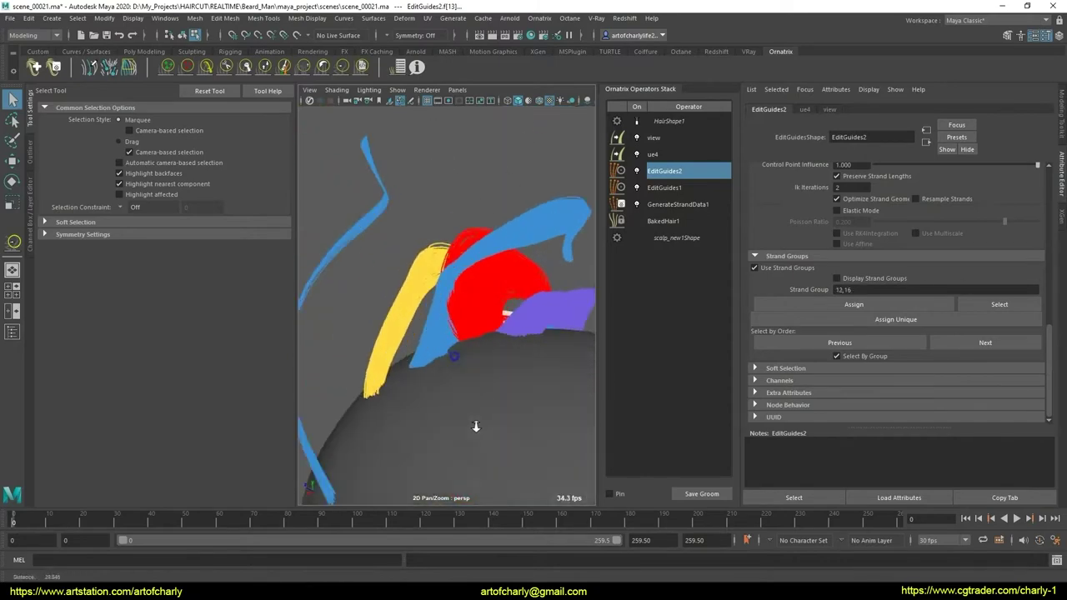
mouse_move(476, 428)
alt+mouse_down()
mouse_move(555, 374)
mouse_move(445, 347)
mouse_move(495, 332)
mouse_move(432, 468)
mouse_move(472, 386)
mouse_move(524, 358)
mouse_move(405, 401)
mouse_move(462, 411)
mouse_move(328, 284)
alt+mouse_up()
- Comb group 12 back over the head into a tall arch of long strands
click(203, 69)
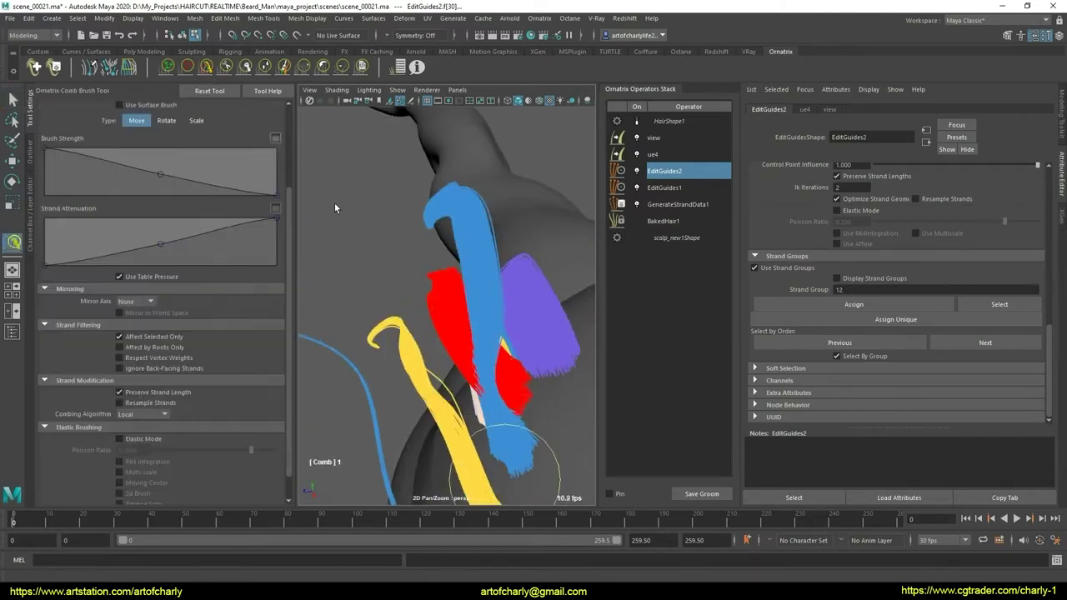
mouse_move(571, 365)
alt+mouse_down()
mouse_move(507, 381)
mouse_move(483, 451)
mouse_move(533, 317)
mouse_move(399, 304)
alt+mouse_up()
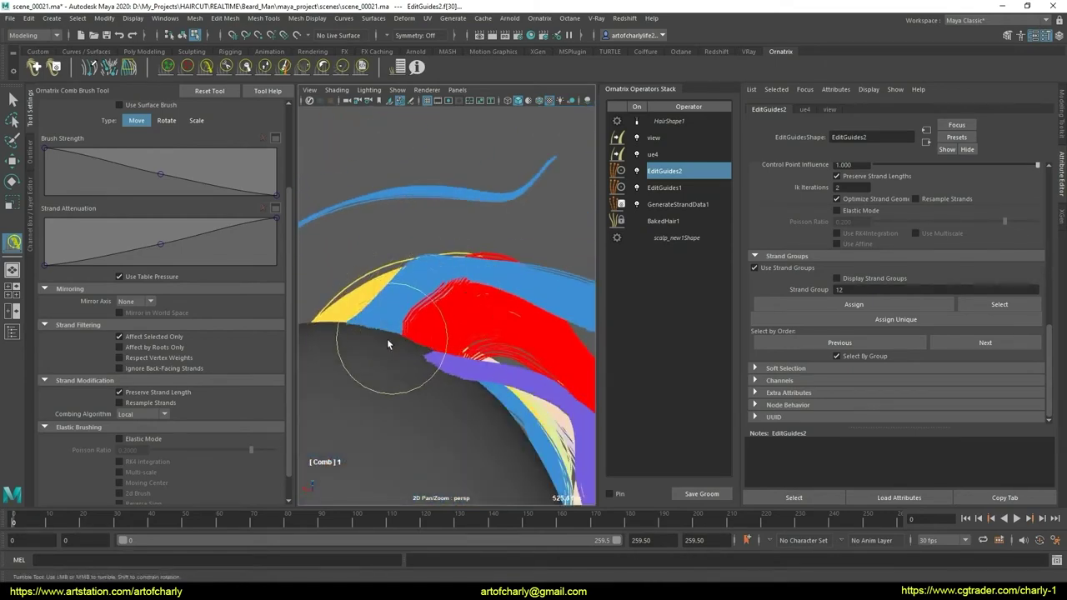
alt+drag(469, 328, 469, 365)
mouse_move(518, 335)
alt+mouse_down()
mouse_move(428, 338)
mouse_move(453, 238)
mouse_move(448, 352)
mouse_move(441, 324)
mouse_move(487, 328)
mouse_move(445, 257)
alt+mouse_up()
mouse_move(431, 360)
alt+mouse_down()
mouse_move(542, 258)
mouse_move(529, 321)
mouse_move(465, 325)
mouse_move(445, 283)
mouse_move(507, 275)
mouse_move(500, 267)
alt+mouse_up()
alt+right_drag(500, 267, 505, 345)
mouse_move(505, 345)
alt+mouse_down()
mouse_move(511, 309)
mouse_move(571, 309)
mouse_move(556, 322)
alt+mouse_up()
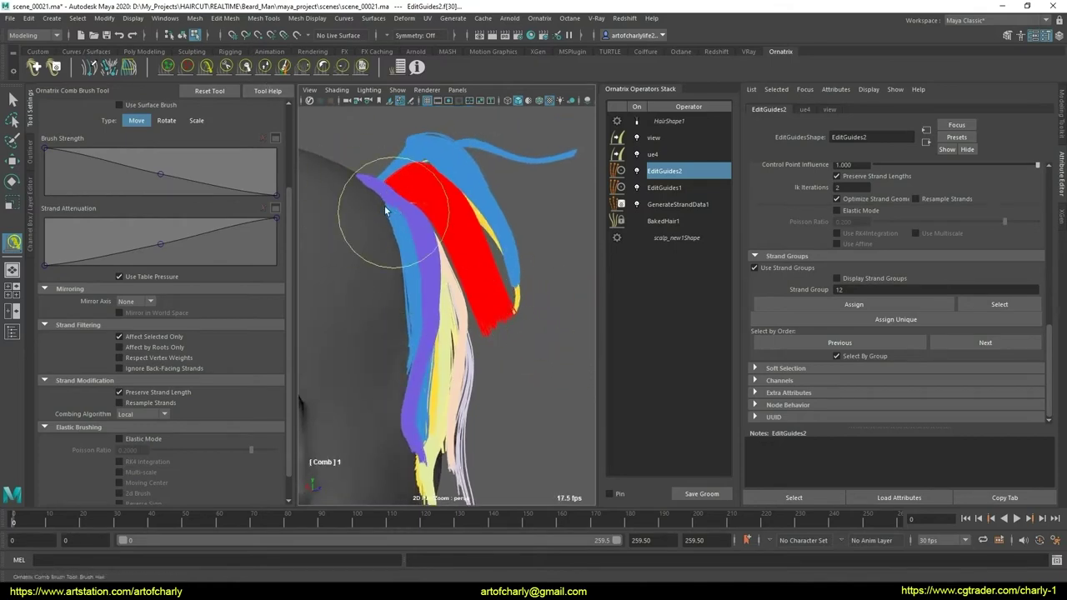
- Shorten several guide strands with the GrowShrink Brush and hide the strand-group colours
click(274, 71)
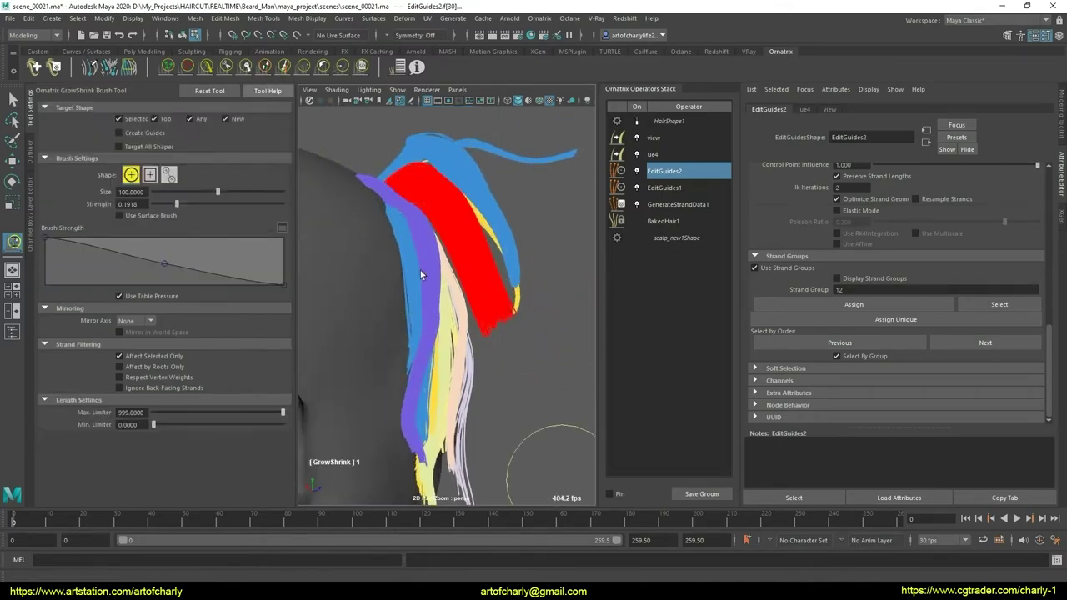
mouse_move(500, 375)
alt+mouse_down()
mouse_move(476, 298)
mouse_move(495, 281)
mouse_move(451, 333)
mouse_move(493, 322)
mouse_move(562, 107)
mouse_move(492, 225)
mouse_move(565, 146)
alt+mouse_up()
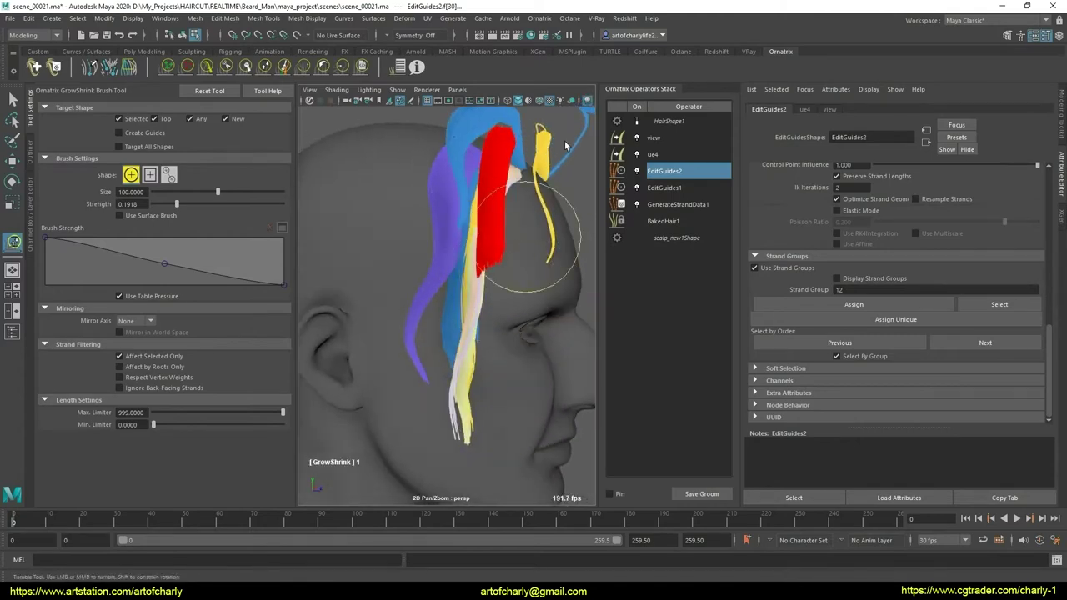
click(588, 100)
mouse_move(529, 314)
alt+mouse_down()
mouse_move(540, 310)
mouse_move(493, 270)
alt+mouse_up()
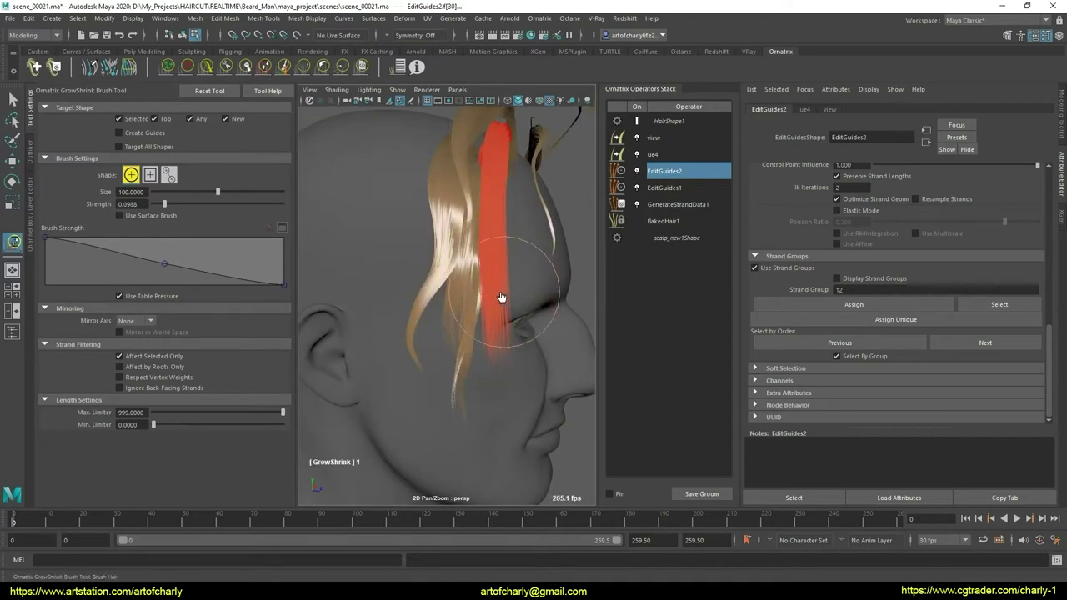
- Return to the Comb Brush and select EditGuides2 so its coloured strand groups show
click(225, 66)
mouse_move(340, 189)
alt+mouse_down()
mouse_move(452, 310)
mouse_move(489, 305)
mouse_move(416, 305)
mouse_move(546, 248)
alt+mouse_up()
click(664, 171)
mouse_move(500, 275)
alt+mouse_down()
mouse_move(536, 281)
mouse_move(513, 290)
mouse_move(538, 297)
alt+mouse_up()
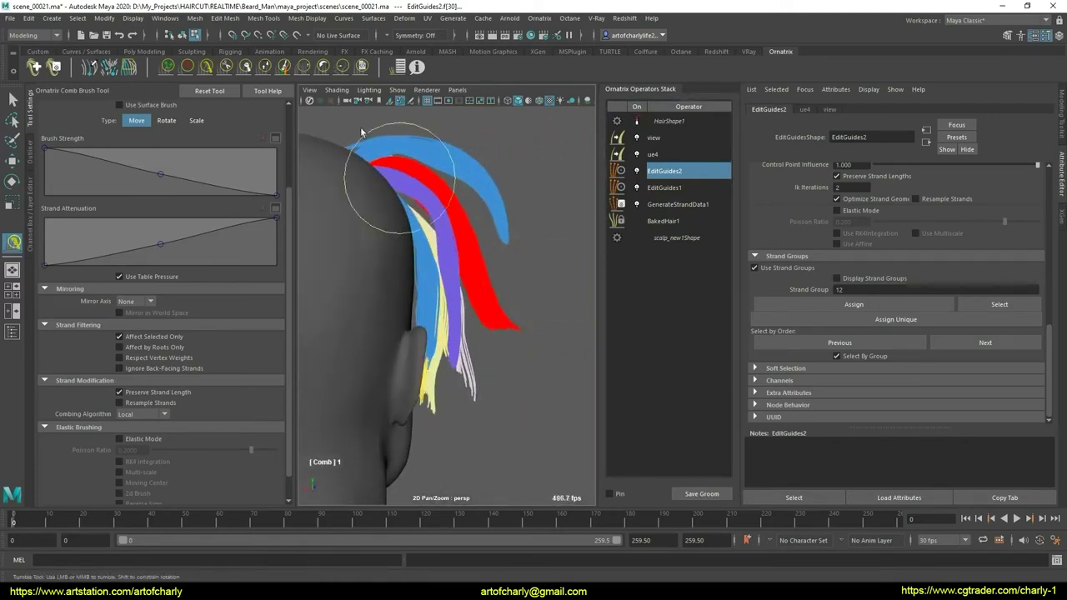
- Clump the strands behind the ear with DemoClump, using a softened attenuation falloff
click(362, 67)
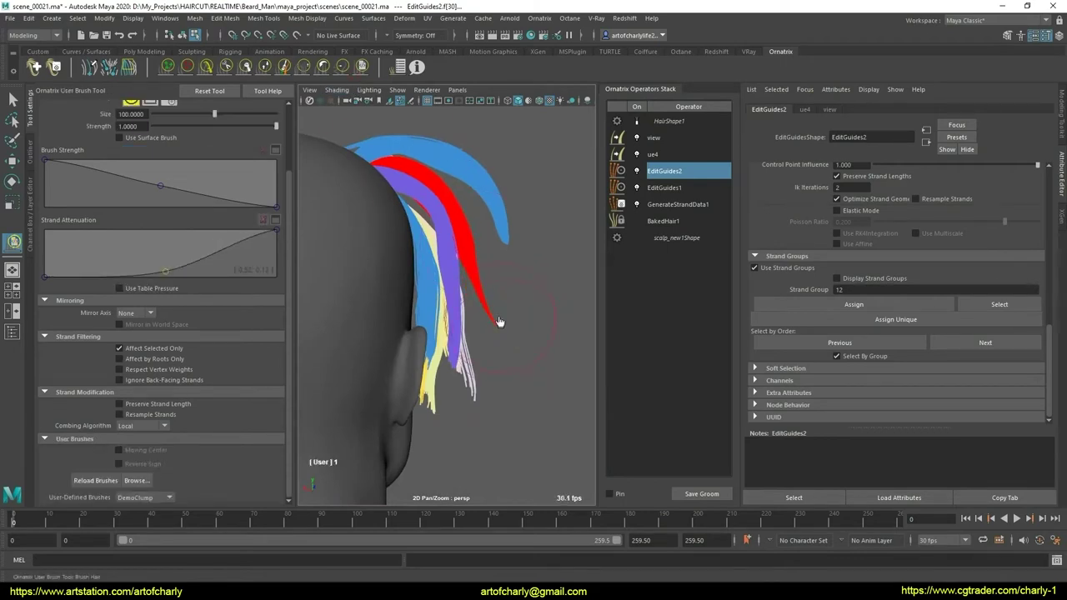
drag(164, 271, 154, 267)
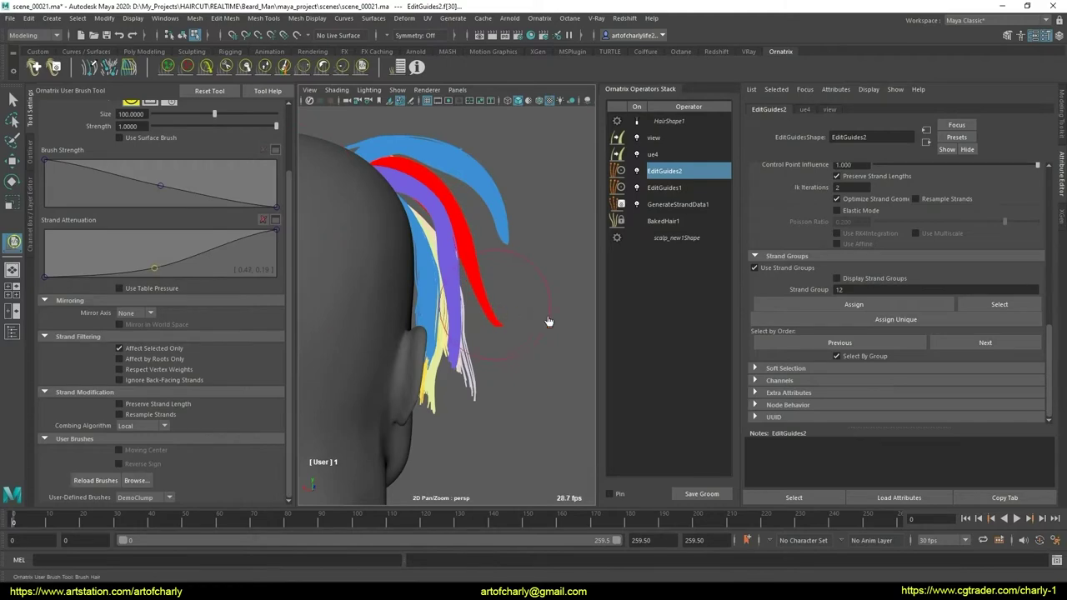
mouse_move(549, 321)
alt+mouse_down()
mouse_move(452, 325)
mouse_move(578, 335)
mouse_move(526, 331)
mouse_move(269, 132)
alt+mouse_up()
- Comb the strands behind the ear with the Comb Brush
click(207, 67)
mouse_move(428, 298)
alt+mouse_down()
mouse_move(512, 296)
mouse_move(500, 323)
alt+mouse_up()
scroll(486, 305, up, 5)
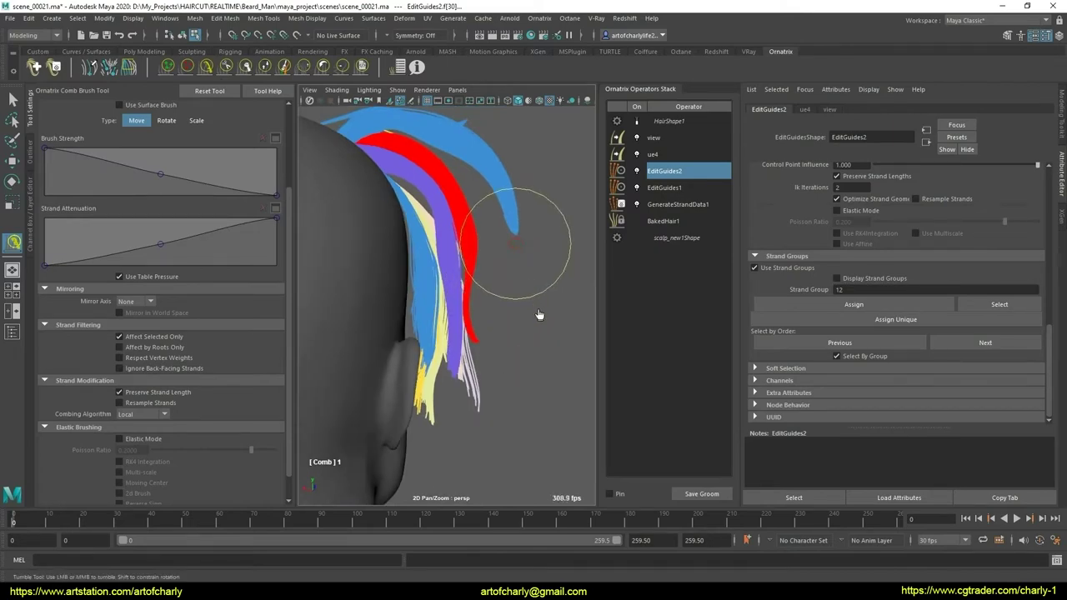
mouse_move(514, 248)
alt+mouse_down()
mouse_move(500, 303)
mouse_move(488, 303)
mouse_move(496, 351)
mouse_move(489, 314)
alt+mouse_up()
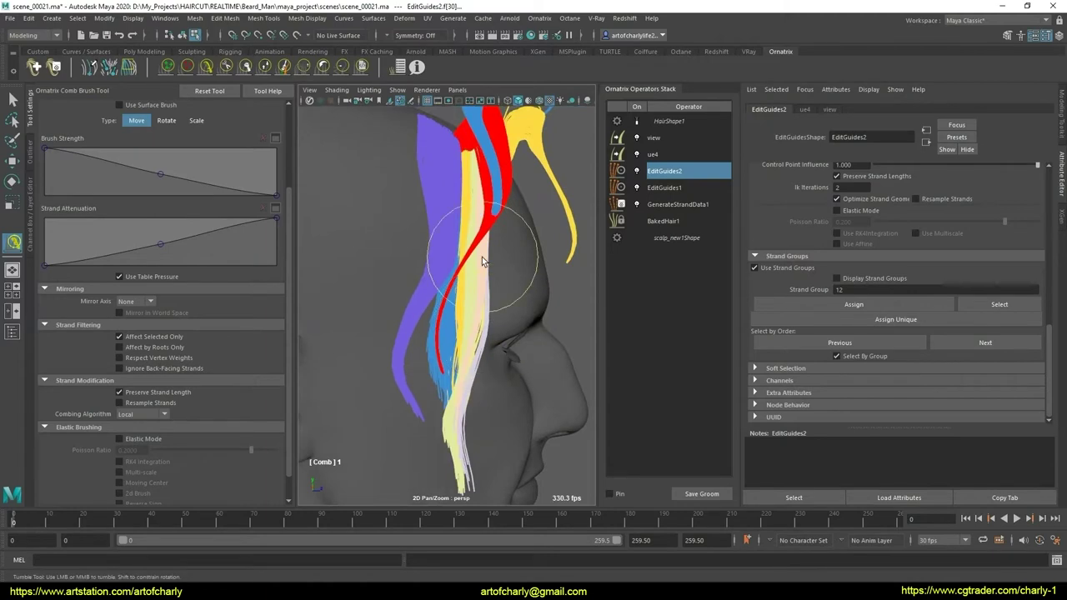
- Make selection pick whole strand groups and set the strand group value to 12
click(837, 356)
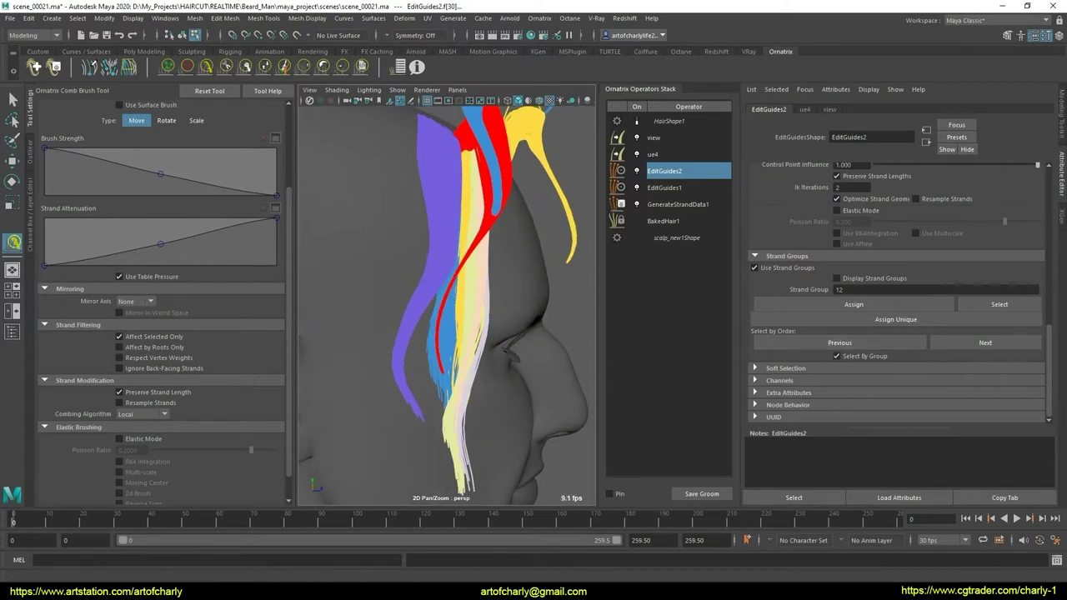
click(840, 290)
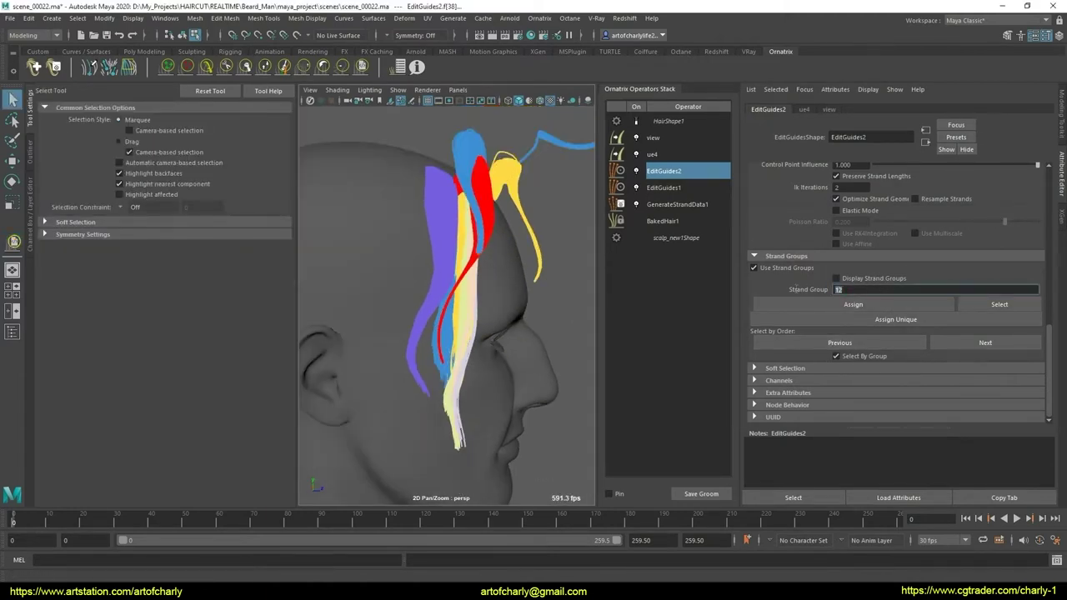
click(539, 18)
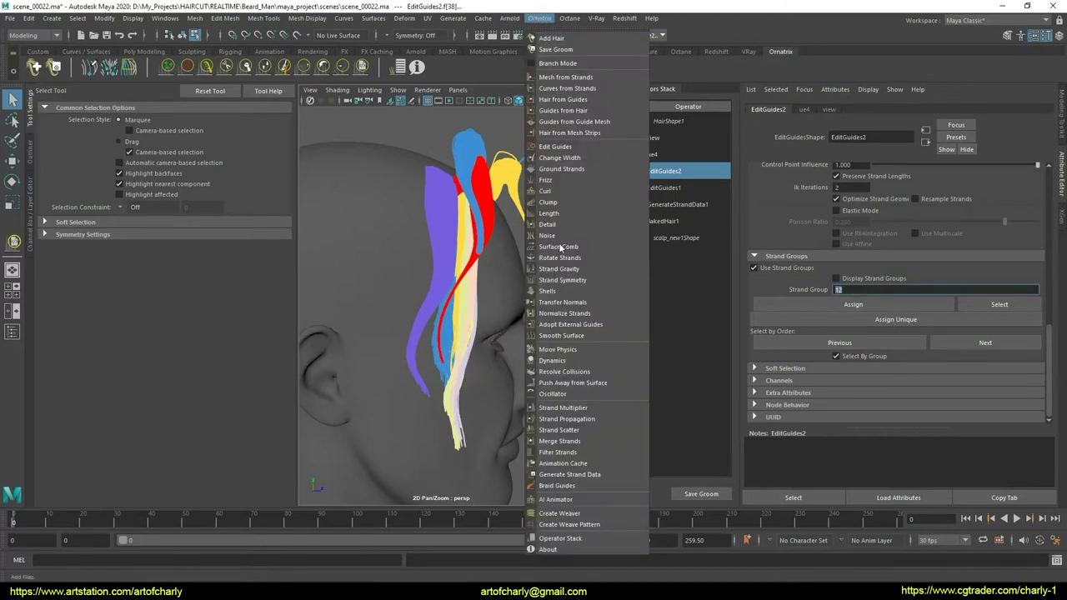
- Add a Frizz1 operator limited to strand group 12
click(559, 180)
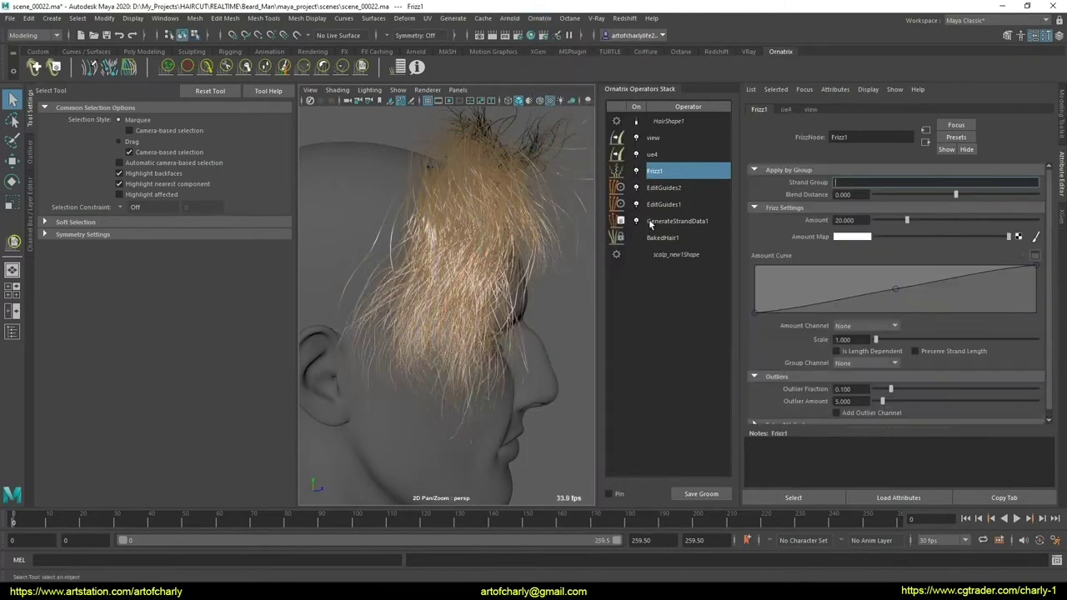
text(12)
key(Return)
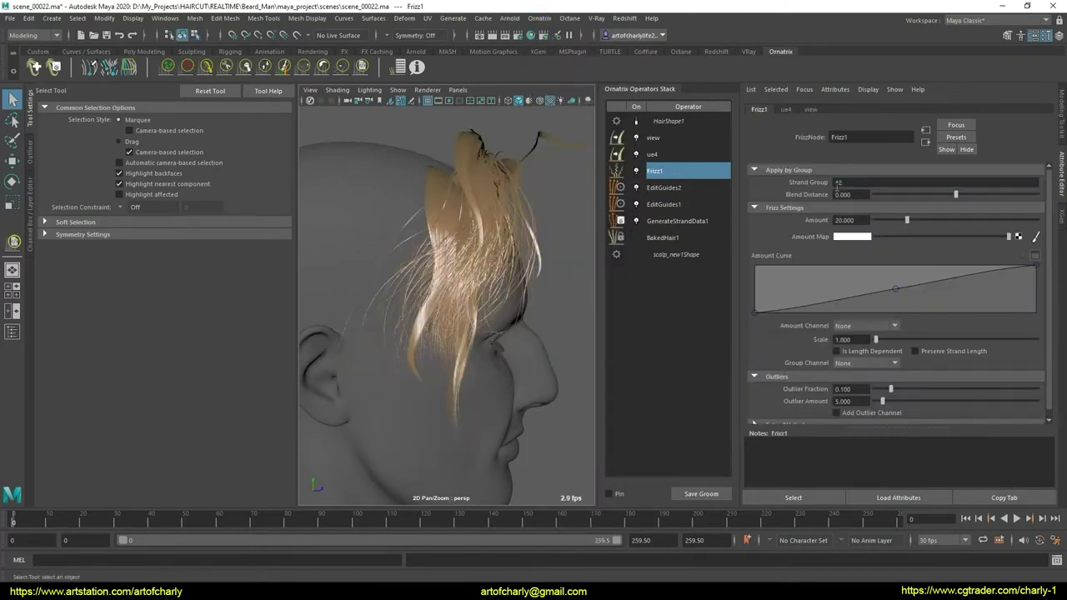
alt+drag(512, 258, 611, 157)
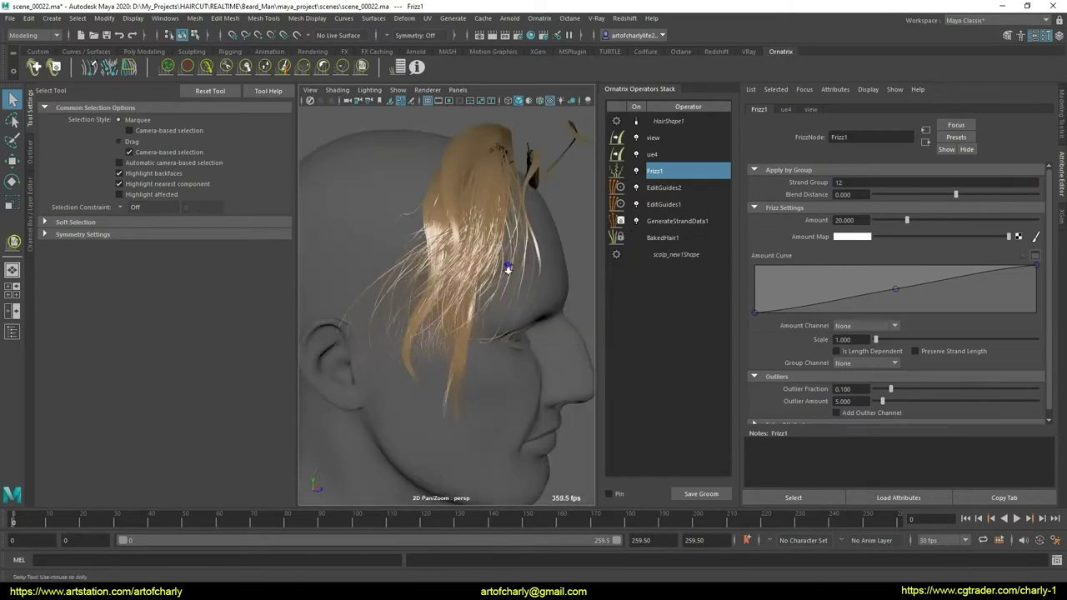
alt+drag(483, 227, 539, 231)
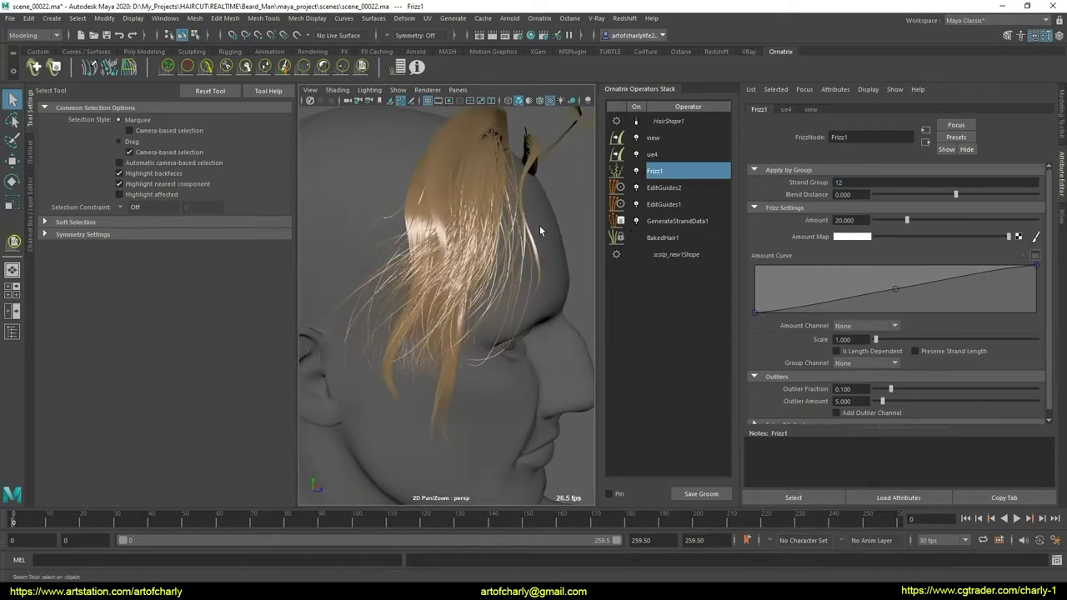
- Turn the Frizz1 amount down, taper its curve toward the tips and raise the middle point
drag(915, 220, 874, 221)
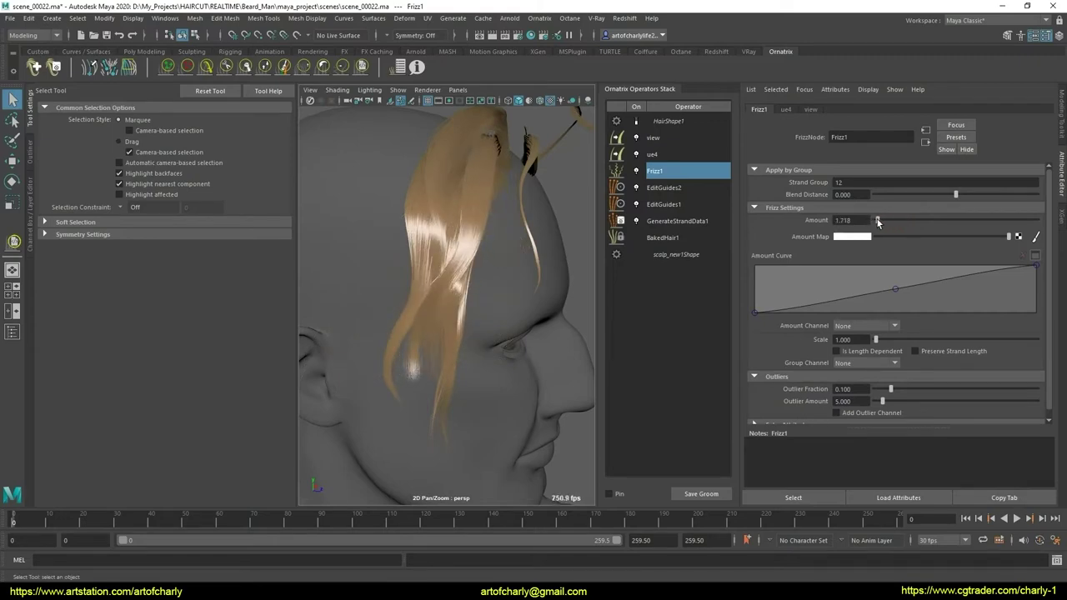
mouse_move(534, 333)
alt+mouse_down()
mouse_move(500, 331)
mouse_move(492, 300)
mouse_move(595, 336)
mouse_move(495, 329)
mouse_move(565, 336)
mouse_move(505, 319)
mouse_move(579, 323)
alt+mouse_up()
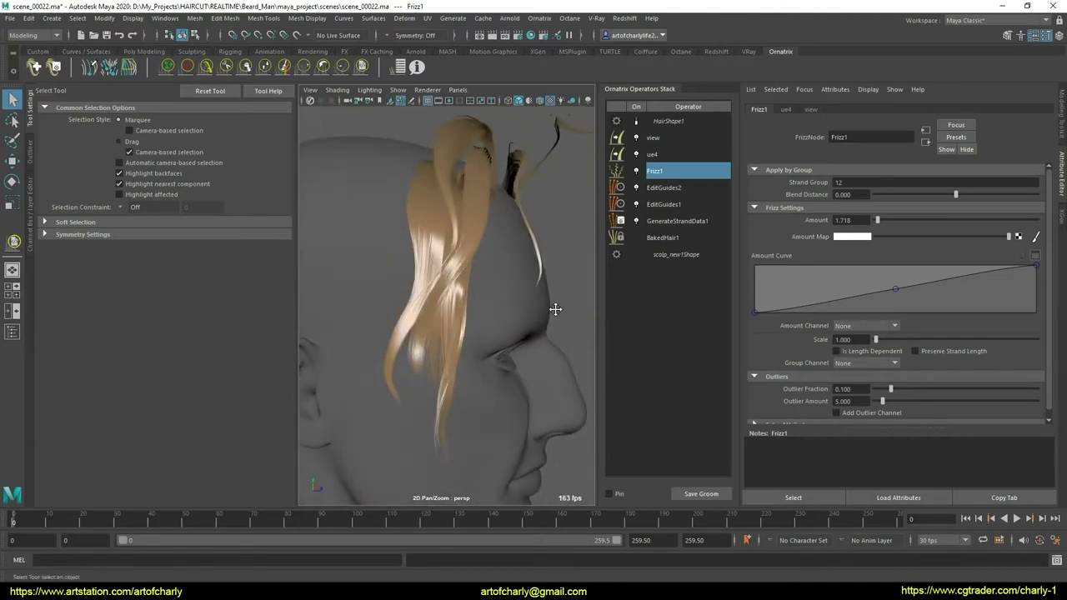
drag(1038, 282, 1036, 308)
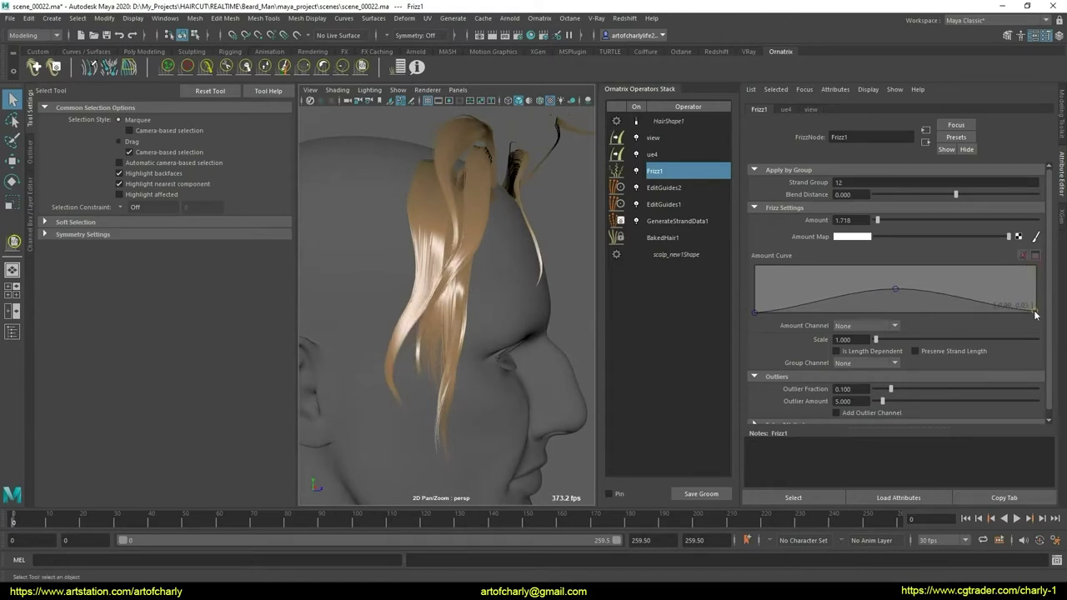
mouse_move(973, 277)
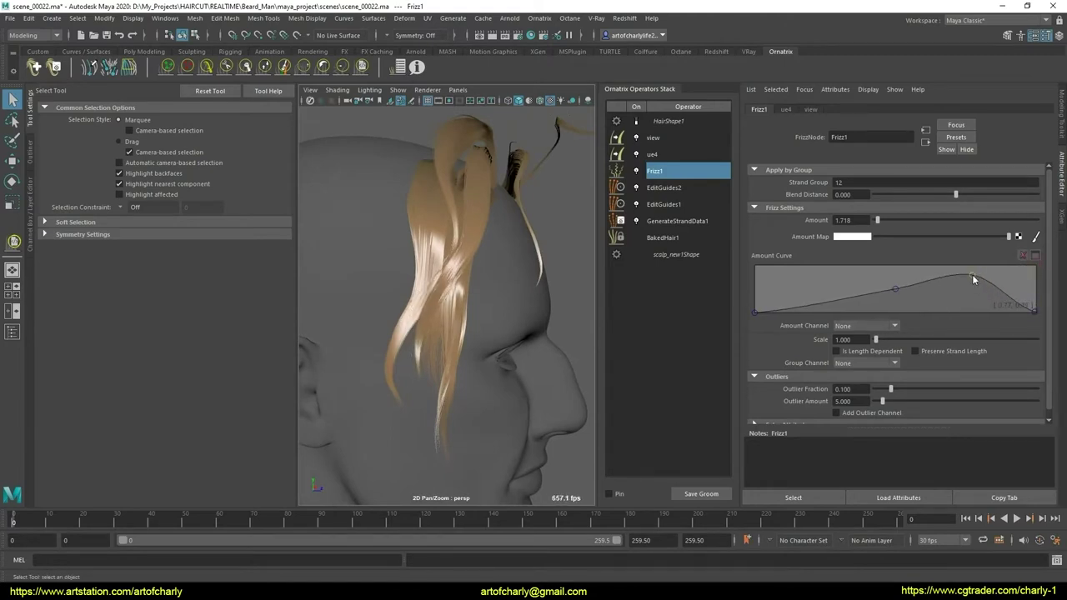
drag(889, 280, 883, 275)
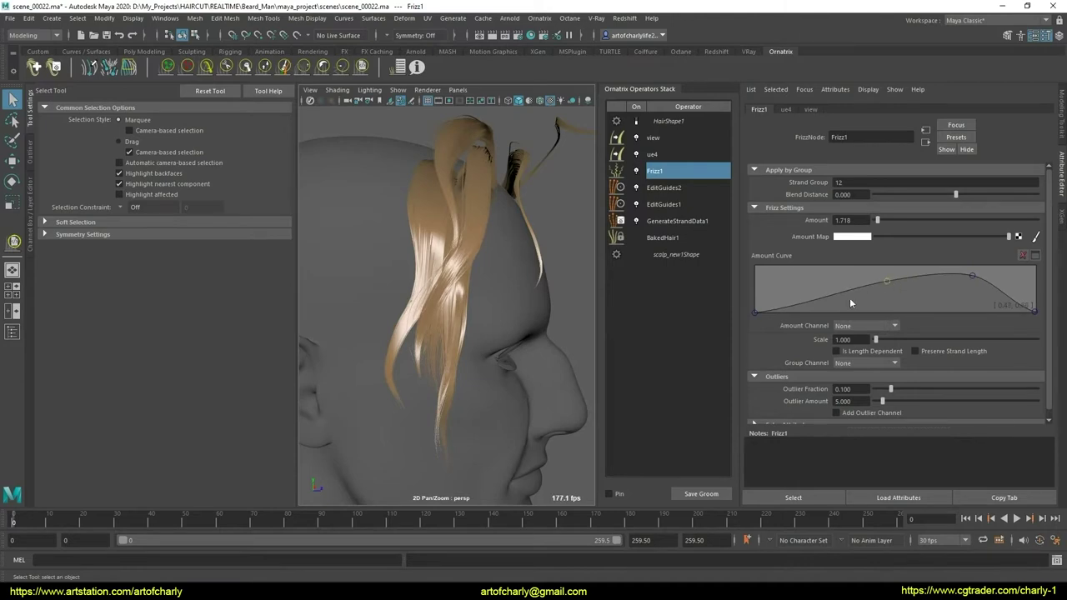
mouse_move(469, 319)
alt+mouse_down()
mouse_move(500, 325)
mouse_move(505, 302)
alt+mouse_up()
scroll(862, 318, down, 1)
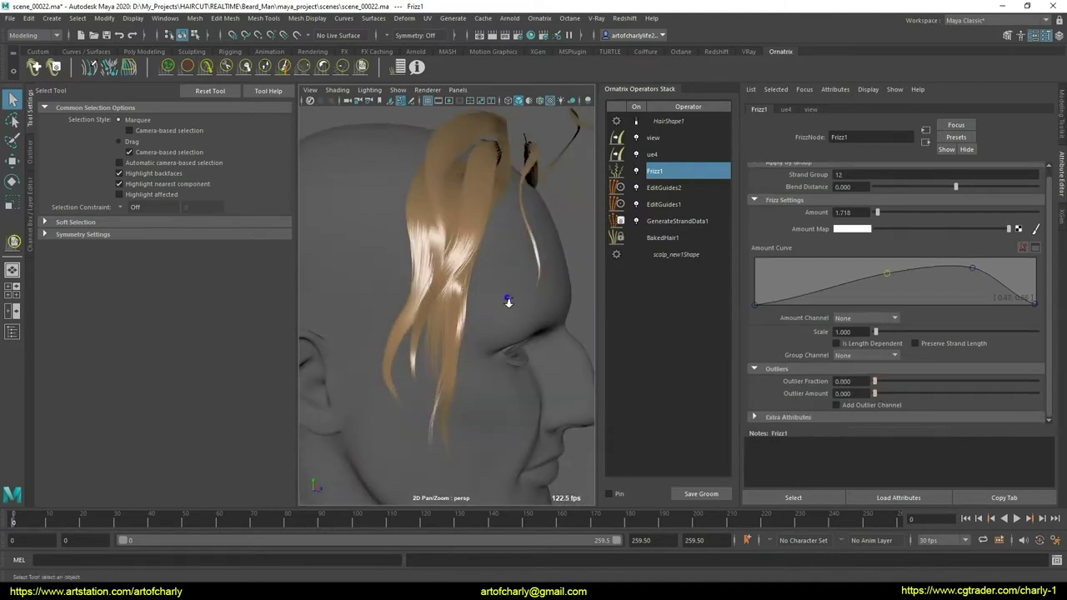
scroll(505, 302, up, 3)
- Toggle Frizz1 off and back on to compare the hair
click(637, 171)
click(637, 171)
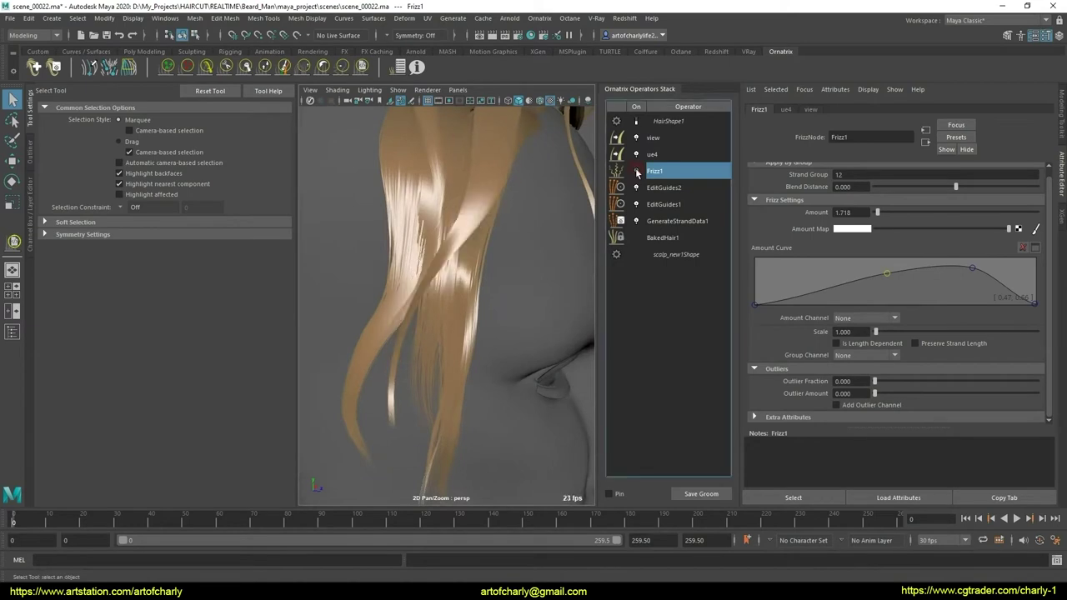
mouse_move(489, 298)
alt+mouse_down()
mouse_move(431, 271)
mouse_move(474, 309)
mouse_move(441, 280)
mouse_move(510, 262)
mouse_move(450, 263)
alt+mouse_up()
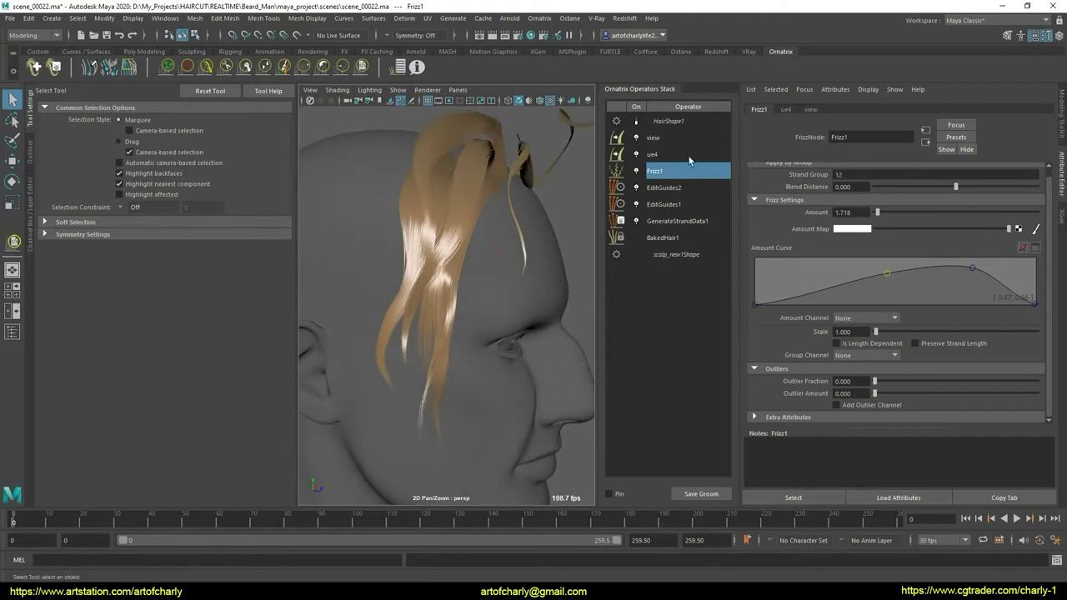
- Add an EditGuides3 operator with Triangulation interpolation and input root interpolation
click(539, 18)
click(583, 148)
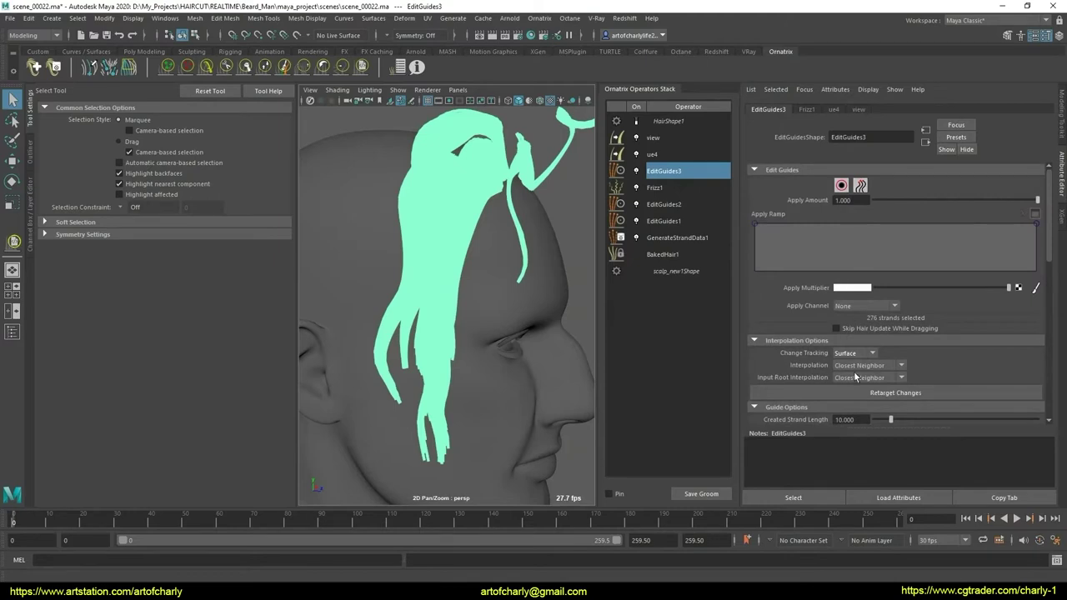
click(877, 368)
click(876, 380)
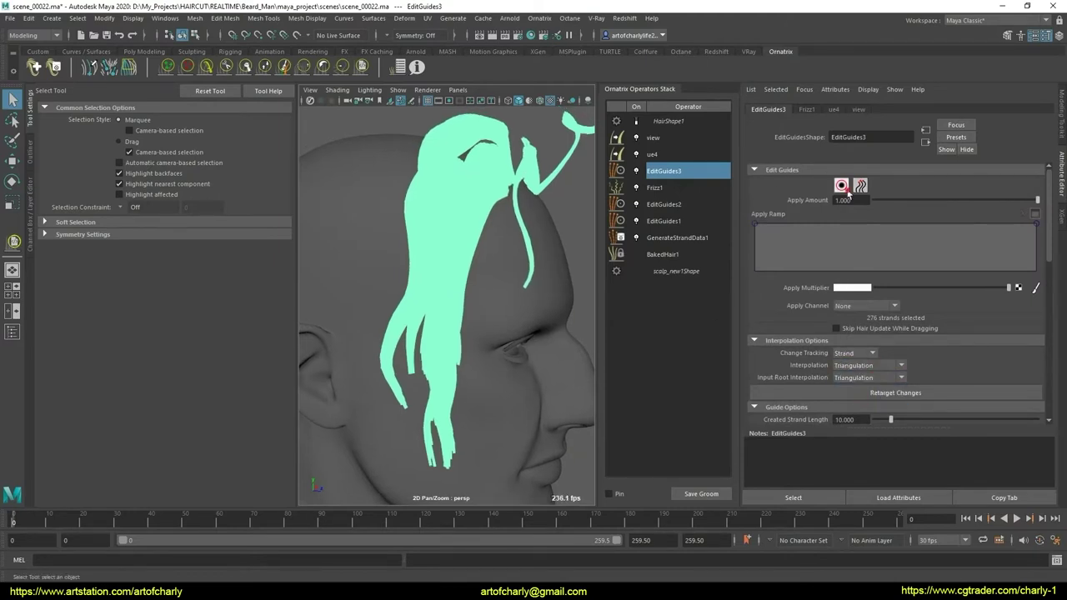
- Start editing the guide strands and enable Use Strand Groups
click(841, 185)
mouse_move(450, 292)
alt+mouse_down()
mouse_move(528, 320)
mouse_move(453, 312)
mouse_move(426, 343)
mouse_move(445, 409)
mouse_move(464, 283)
mouse_move(517, 291)
alt+mouse_up()
scroll(859, 306, down, 5)
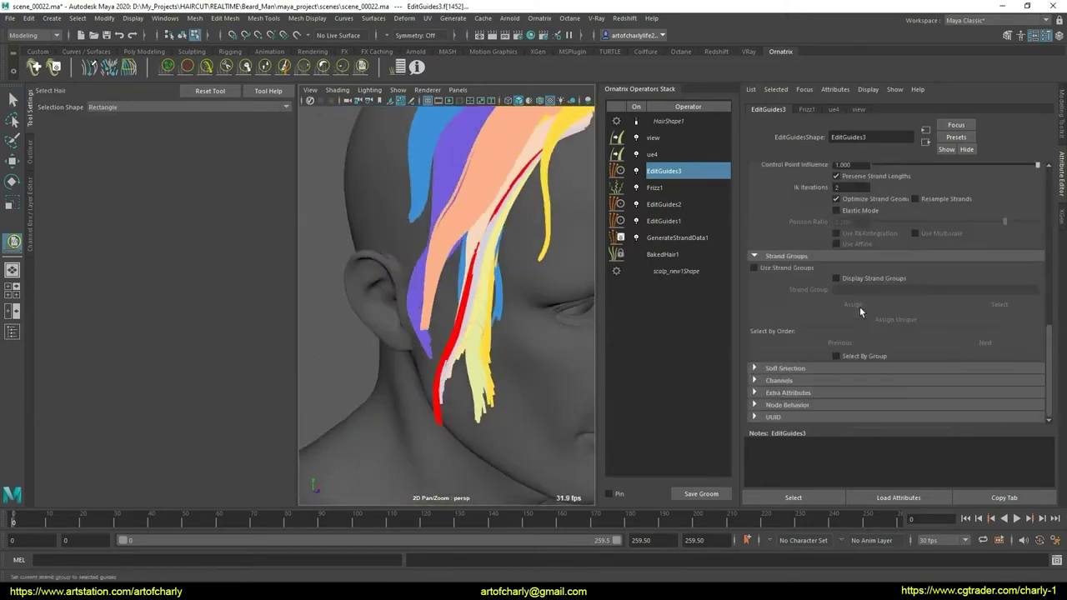
click(784, 268)
- Select the front hanging strands and give them their own unique strand group
mouse_move(542, 354)
alt+mouse_down()
mouse_move(481, 350)
mouse_move(518, 385)
mouse_move(545, 357)
mouse_move(469, 353)
mouse_move(516, 353)
mouse_move(425, 329)
mouse_move(409, 339)
mouse_move(436, 345)
alt+mouse_up()
alt+right_drag(436, 345, 488, 369)
mouse_move(488, 369)
alt+mouse_down()
mouse_move(431, 381)
mouse_move(416, 399)
alt+mouse_up()
alt+right_drag(417, 400, 400, 387)
alt+drag(400, 388, 352, 367)
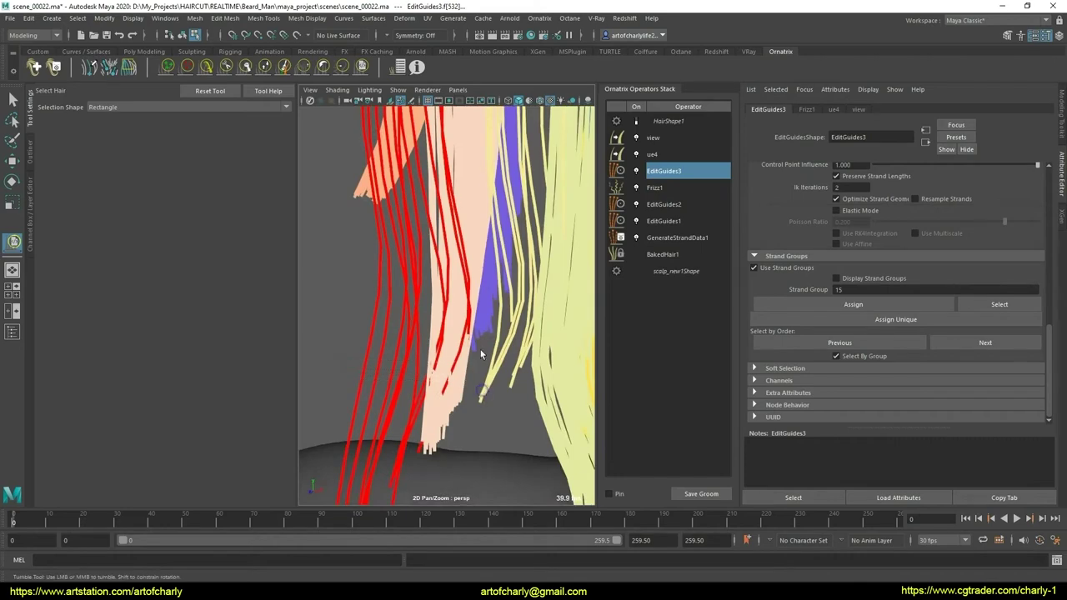
mouse_move(495, 334)
alt+mouse_down()
mouse_move(482, 315)
mouse_move(477, 338)
alt+mouse_up()
alt+middle_drag(477, 338, 479, 347)
mouse_move(480, 347)
alt+mouse_down()
mouse_move(409, 341)
mouse_move(411, 283)
mouse_move(465, 327)
mouse_move(542, 313)
alt+mouse_up()
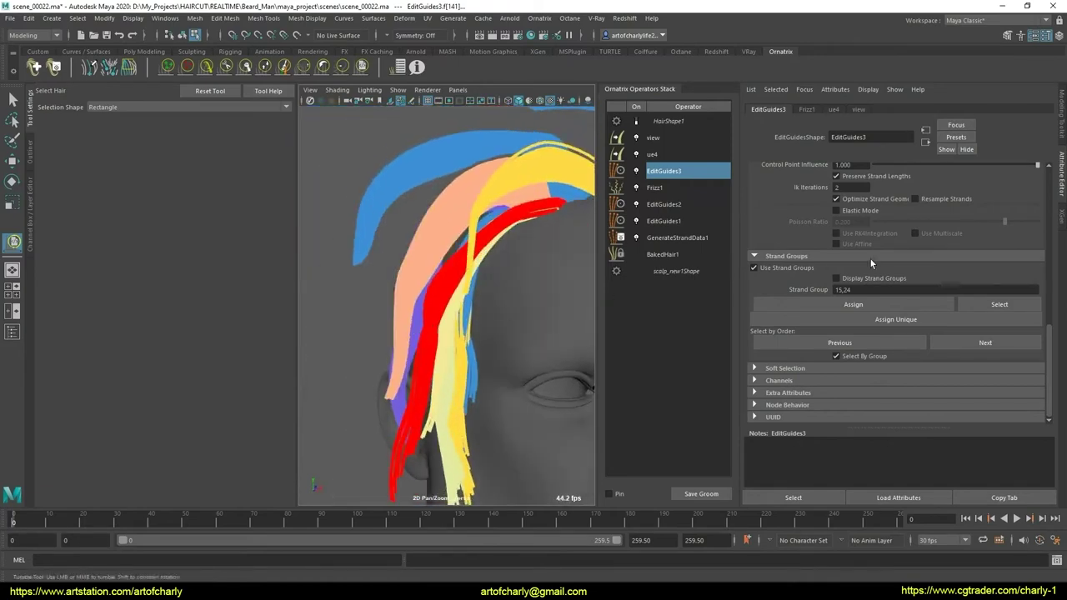
click(884, 322)
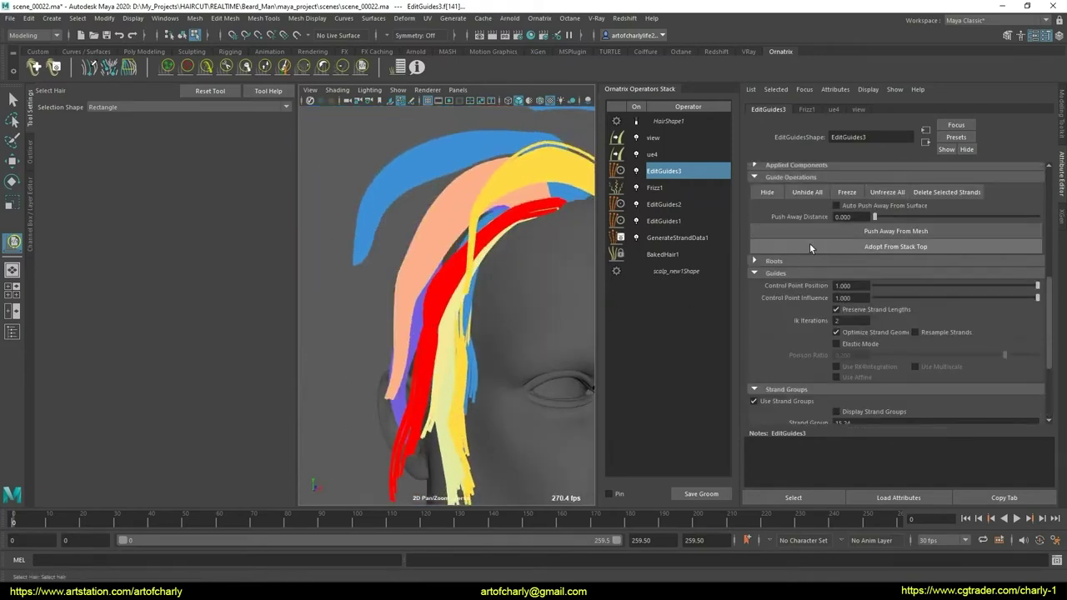
- Comb the hanging guide strands into shape with the User Brush
click(363, 67)
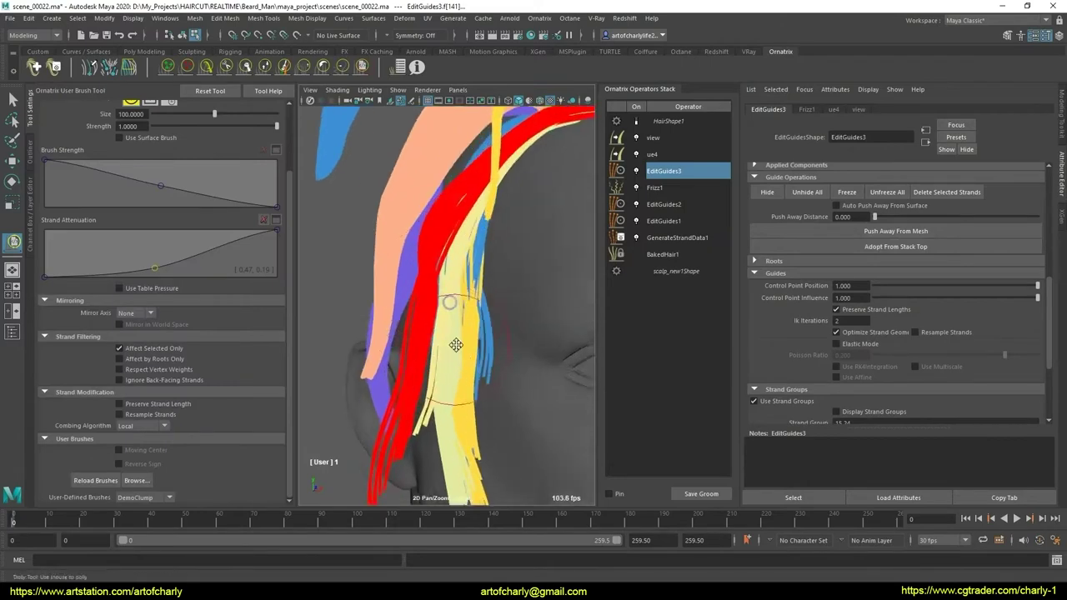
mouse_move(440, 381)
alt+mouse_down()
mouse_move(398, 378)
mouse_move(506, 347)
mouse_move(443, 337)
mouse_move(447, 361)
mouse_move(411, 360)
mouse_move(511, 349)
mouse_move(488, 279)
mouse_move(512, 277)
alt+mouse_up()
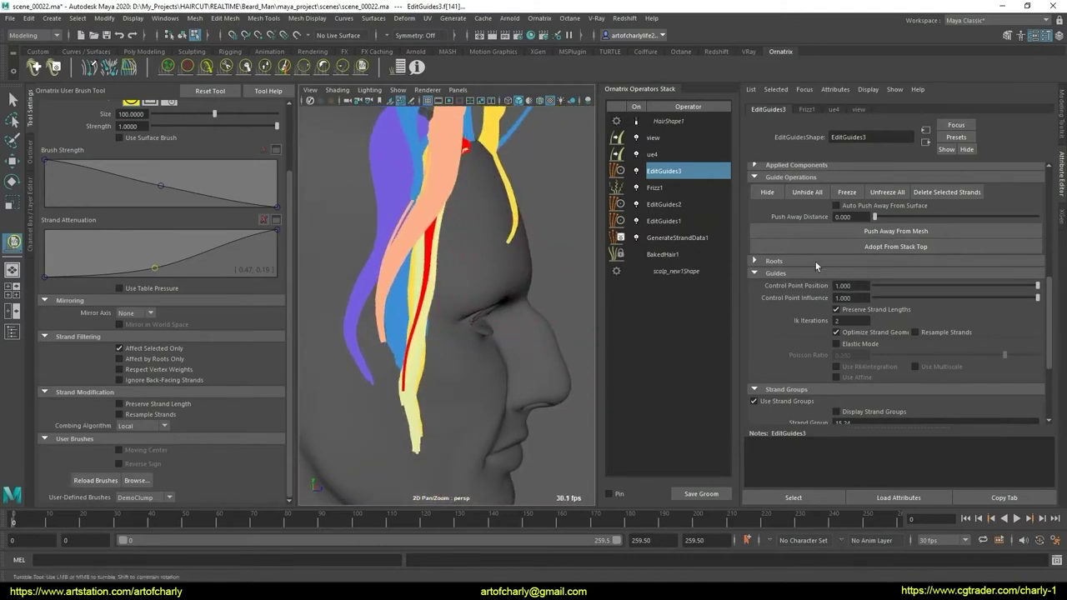
scroll(776, 184, up, 3)
scroll(800, 216, up, 2)
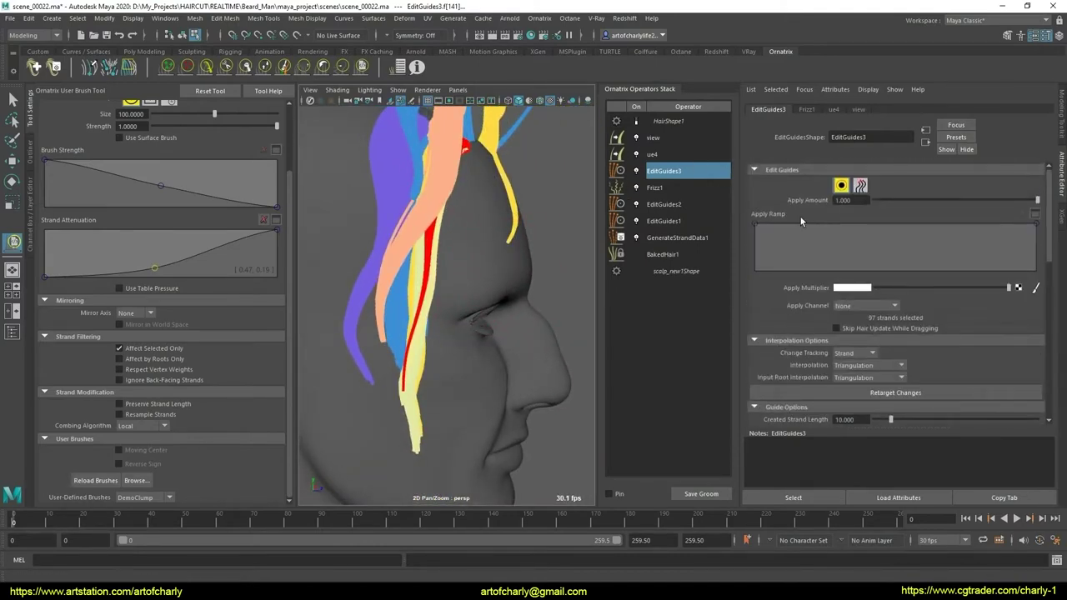
- Return to selecting hair and assign the selected strands to strand group 24
key(q)
click(841, 186)
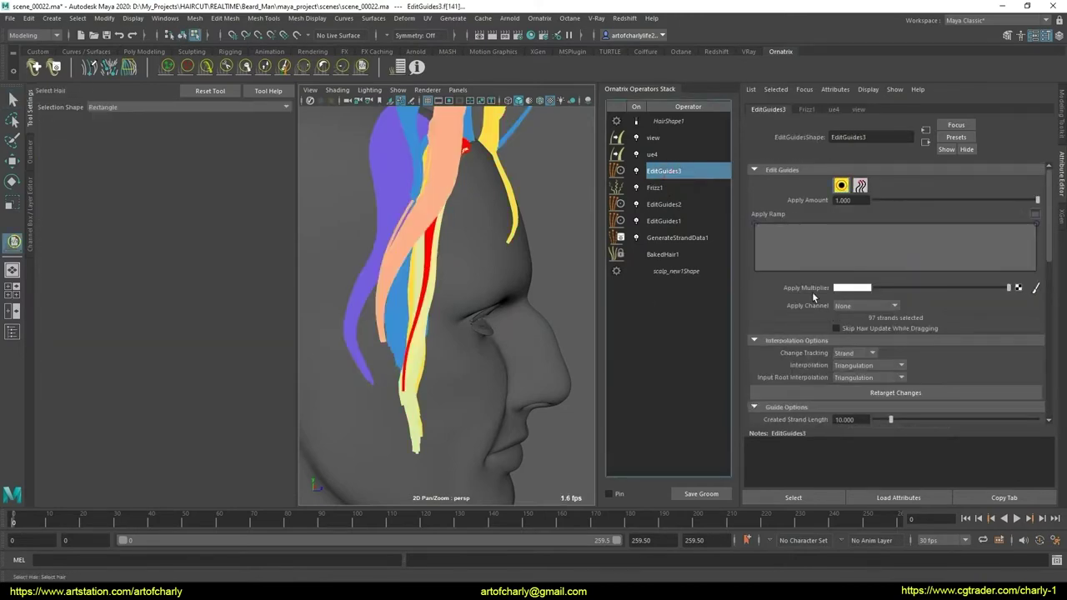
scroll(858, 250, down, 5)
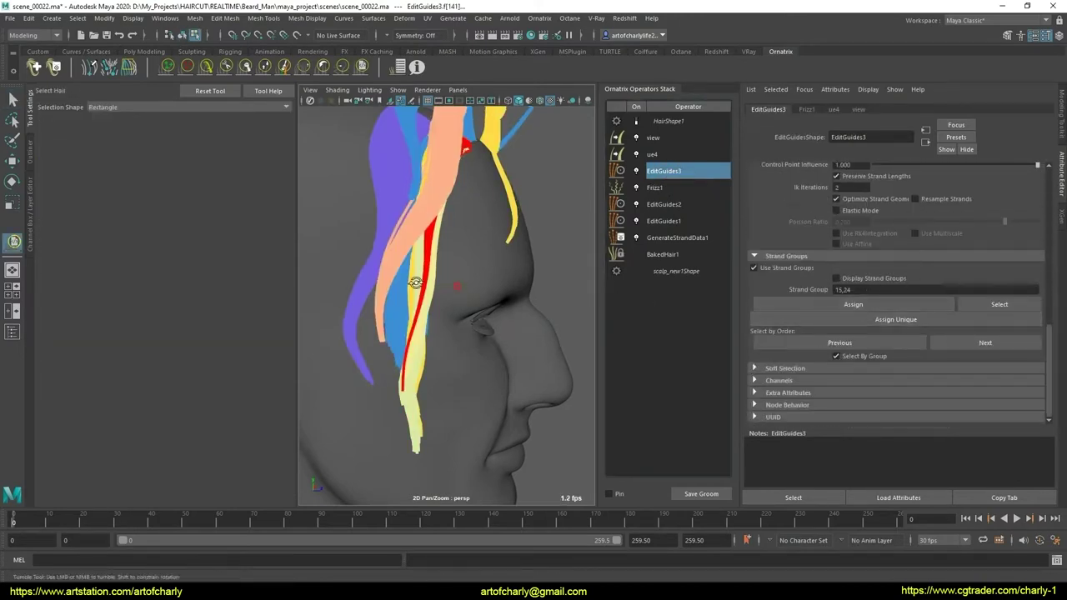
alt+drag(451, 292, 506, 293)
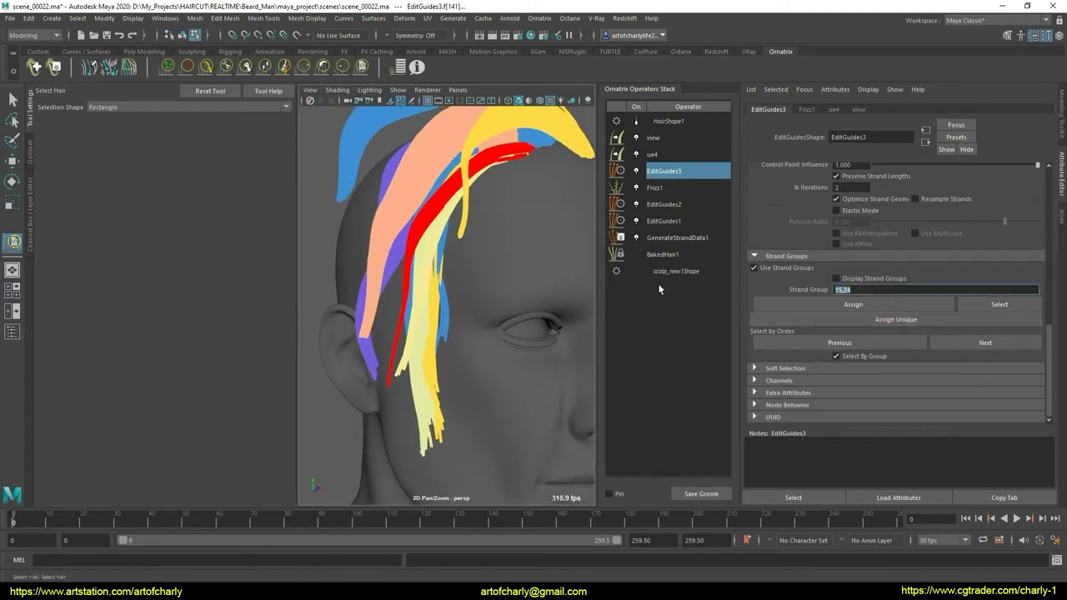
text(24)
key(Return)
click(848, 305)
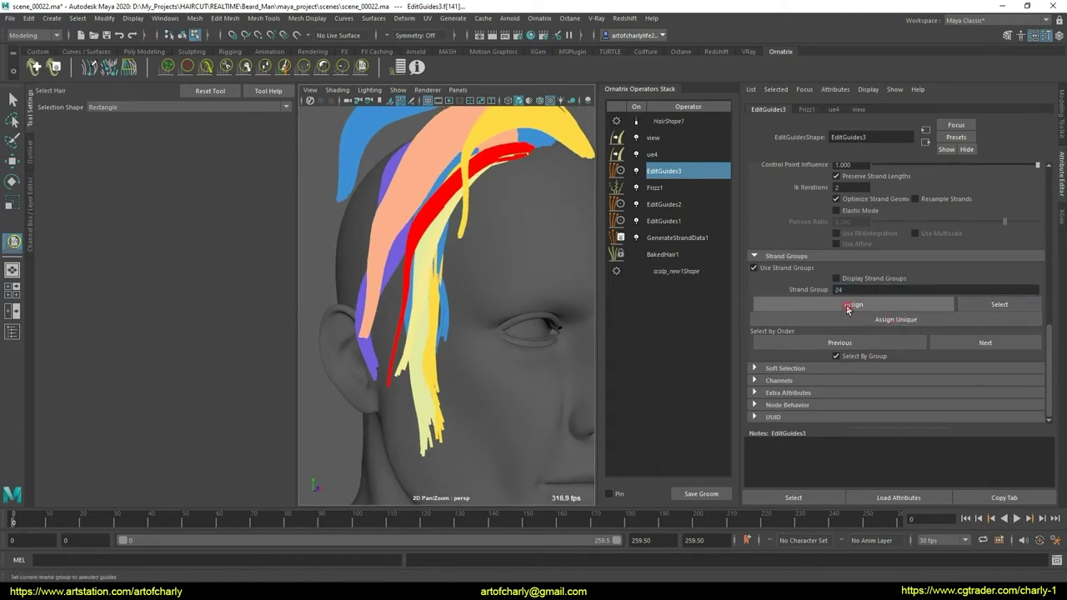
mouse_move(464, 341)
alt+mouse_down()
mouse_move(485, 352)
mouse_move(473, 360)
alt+mouse_up()
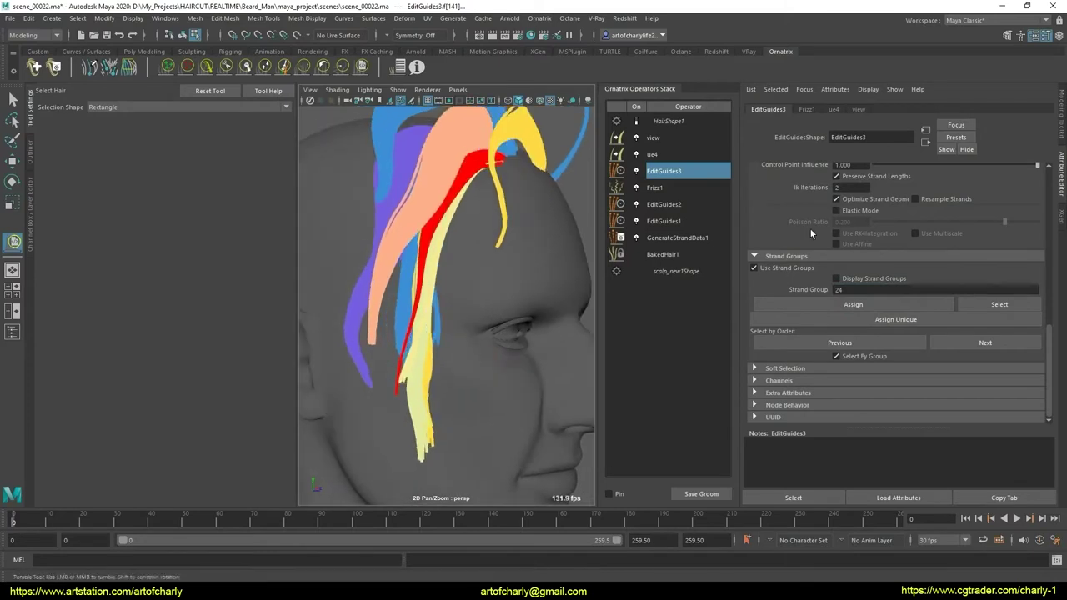
click(541, 18)
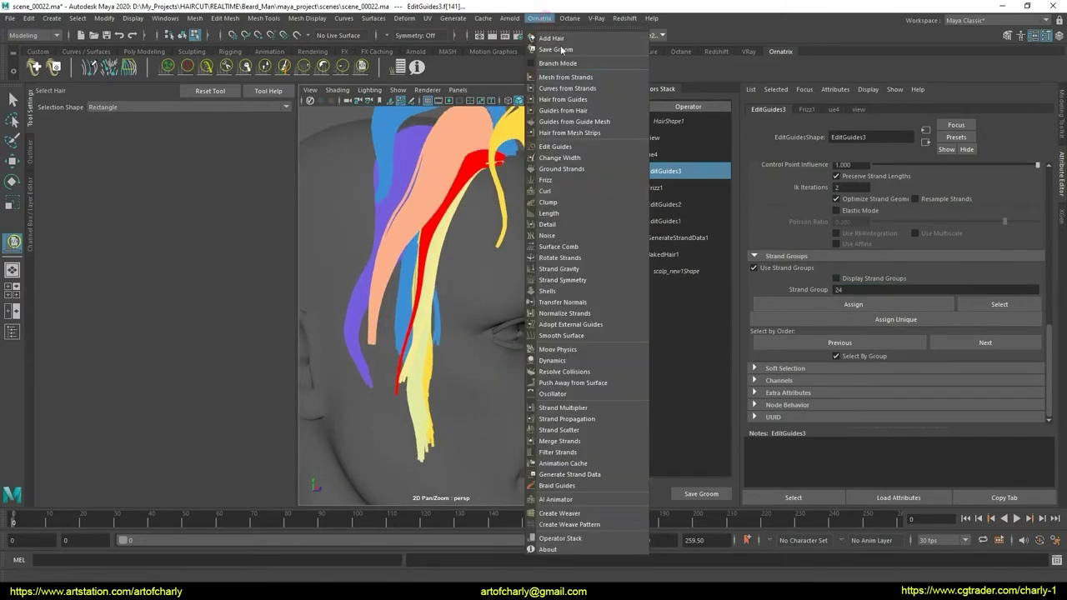
- Add a Frizz2 operator limited to strand group 24
click(570, 180)
text(24)
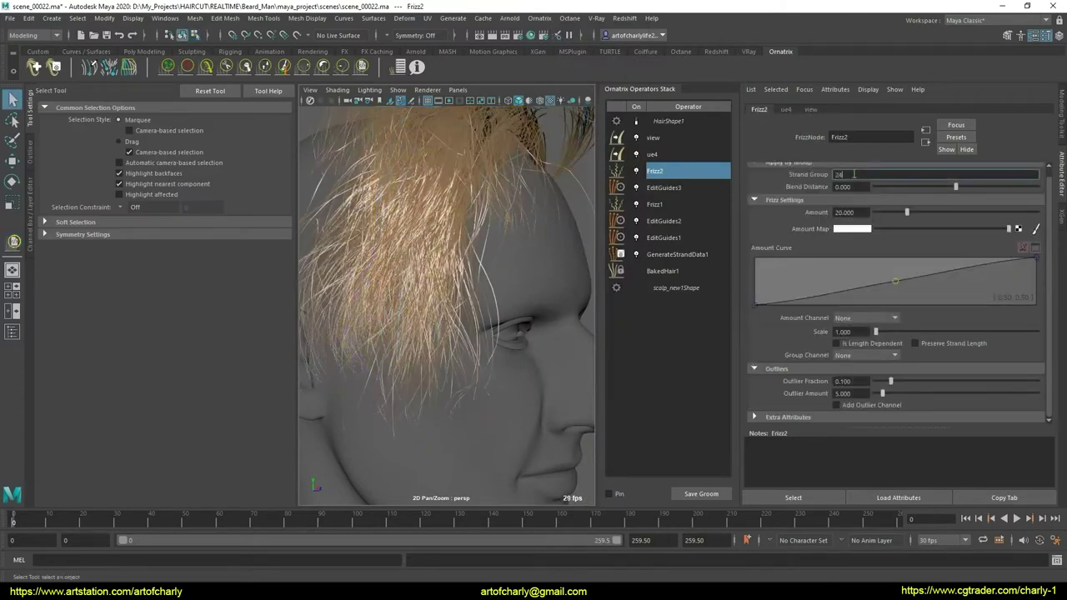
key(Return)
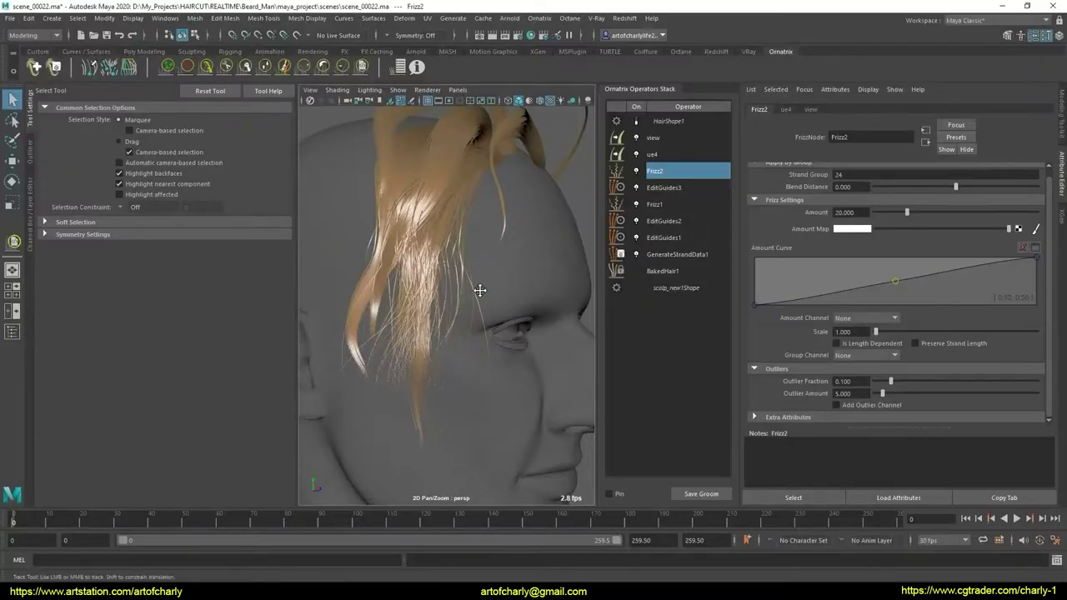
alt+drag(480, 290, 542, 275)
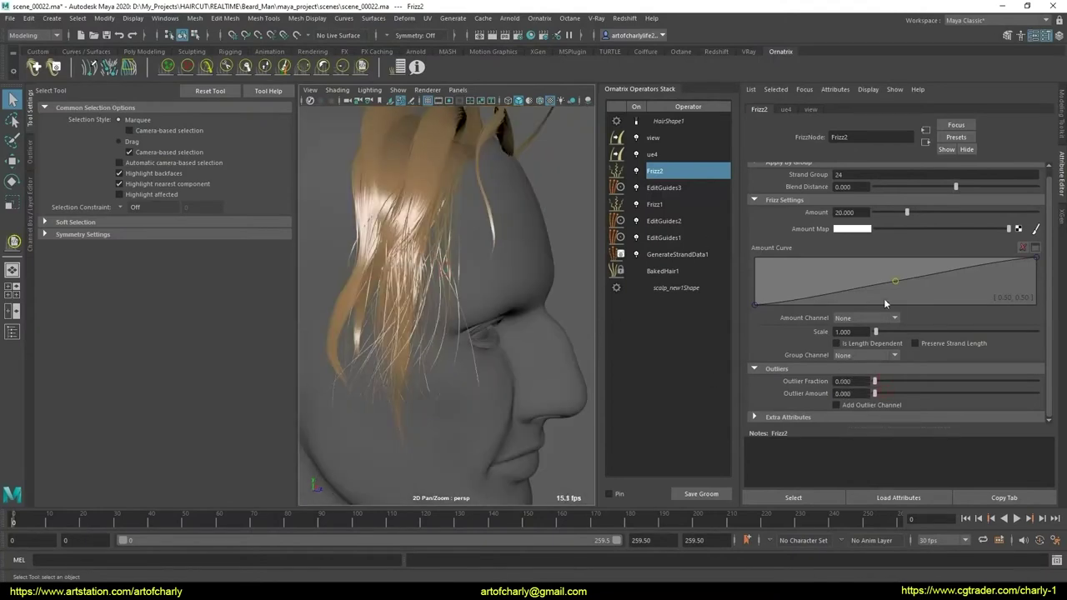
- Taper the Frizz2 amount curve's end and lower the amount to about 8
drag(1034, 261, 1036, 302)
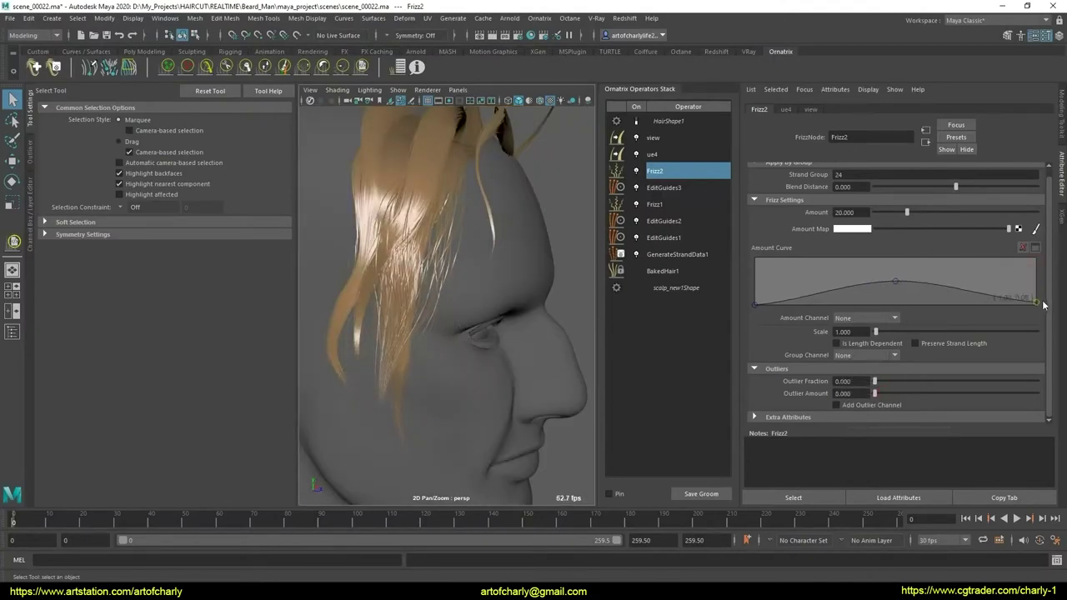
drag(890, 212, 880, 214)
scroll(470, 298, up, 3)
scroll(474, 288, up, 3)
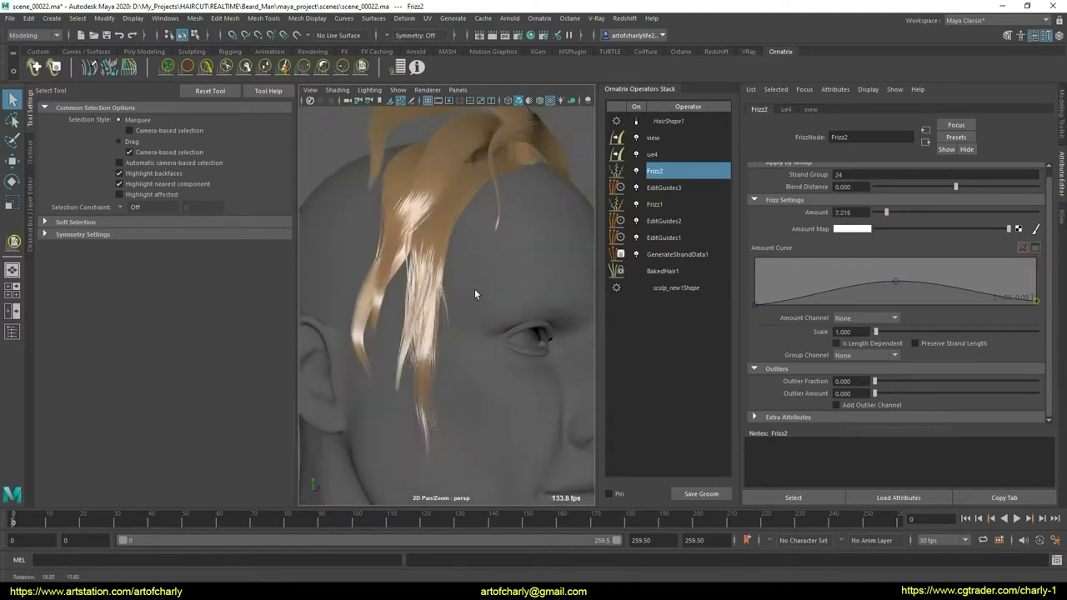
scroll(488, 317, up, 3)
scroll(551, 258, up, 3)
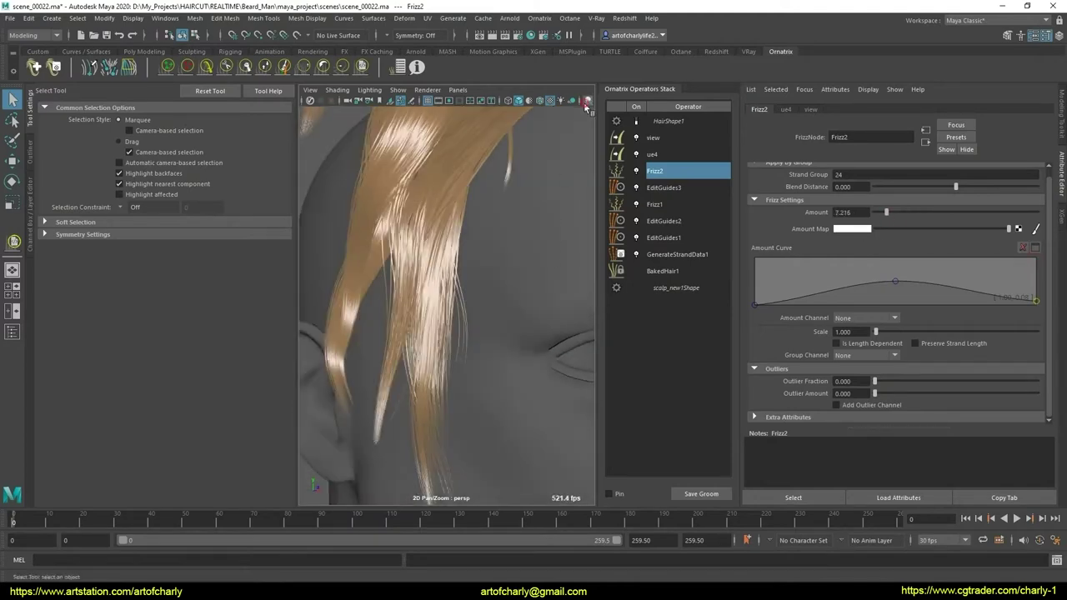
alt+drag(584, 142, 566, 215)
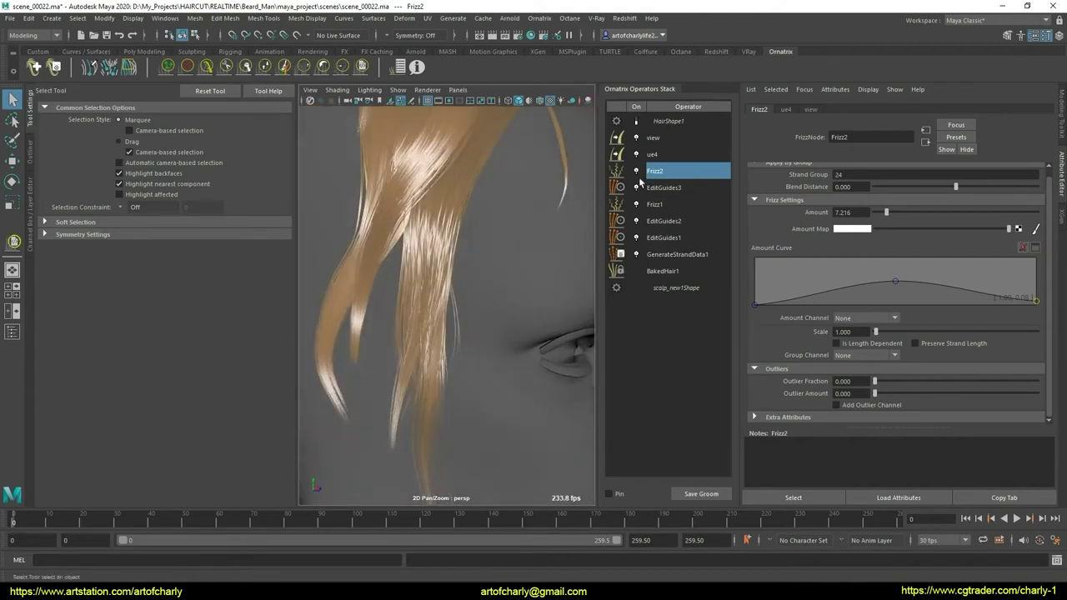
mouse_move(442, 287)
alt+mouse_down()
mouse_move(425, 293)
mouse_move(549, 225)
alt+mouse_up()
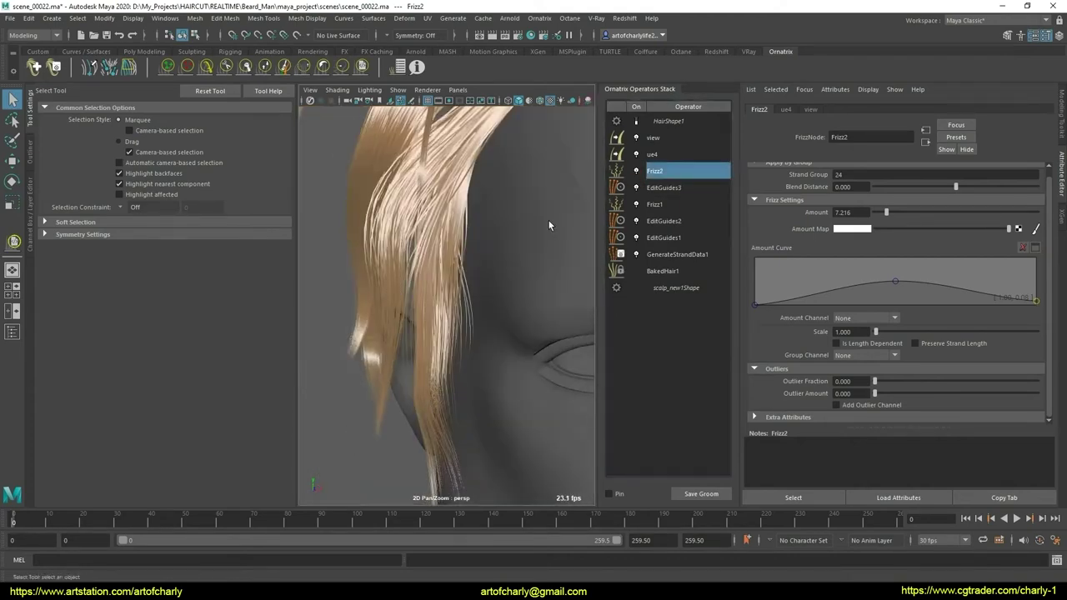
- Compare Frizz2 on and off, set the amount to 3.436, and add raised curve points
click(637, 171)
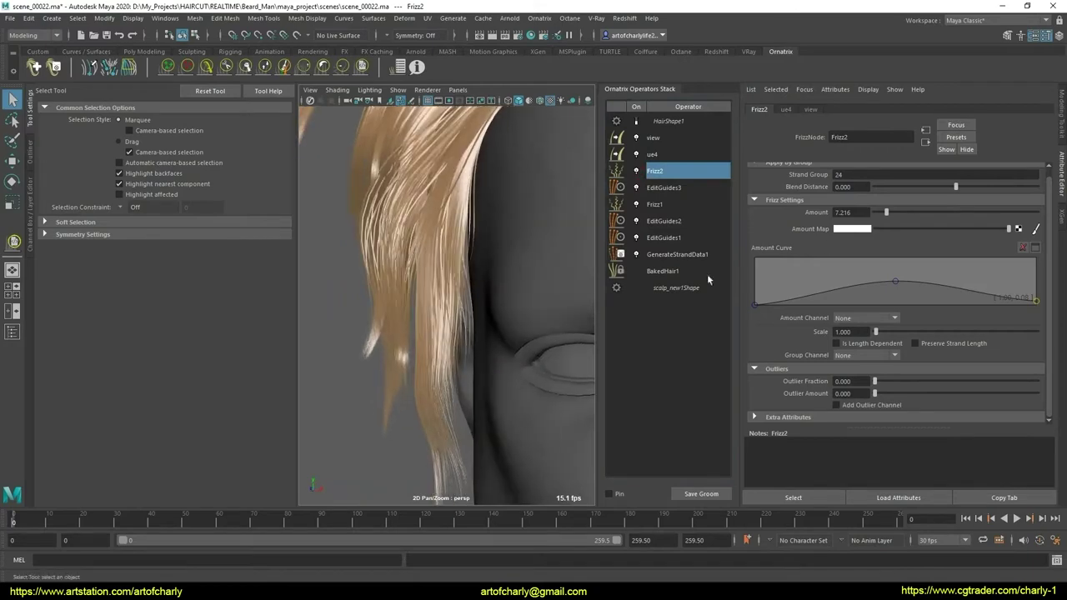
drag(886, 212, 879, 214)
alt+drag(507, 290, 563, 304)
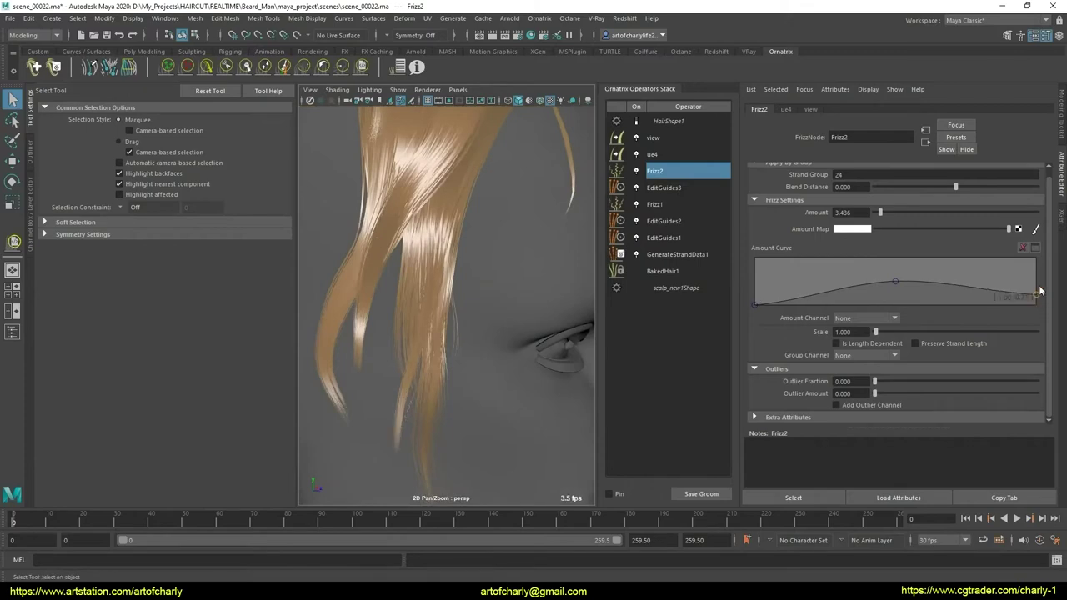
drag(1040, 290, 1041, 296)
drag(957, 291, 969, 275)
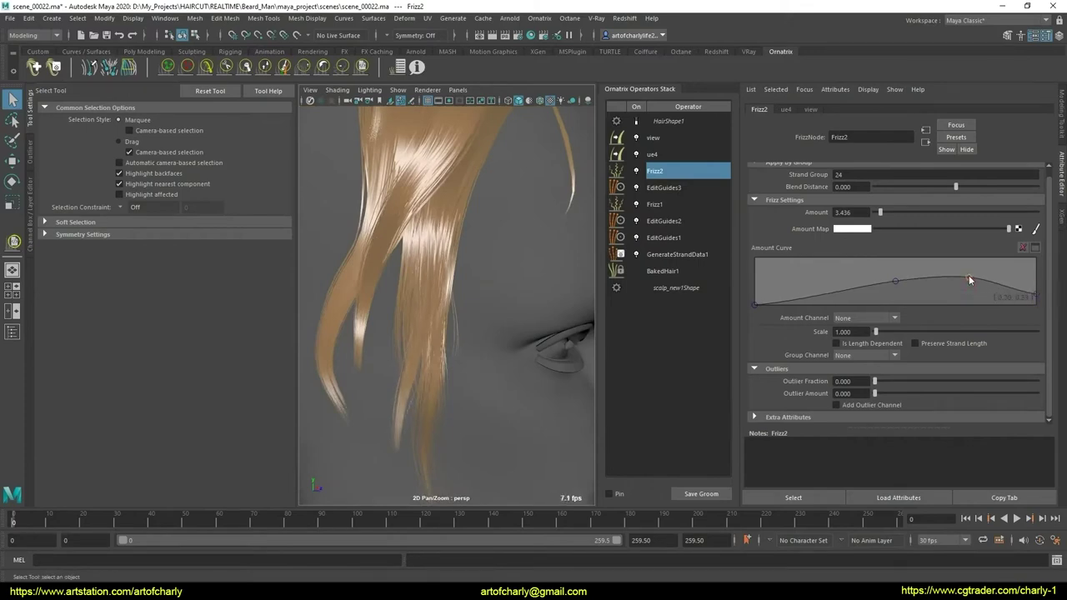
mouse_move(367, 287)
alt+mouse_down()
mouse_move(339, 282)
mouse_move(432, 287)
alt+mouse_up()
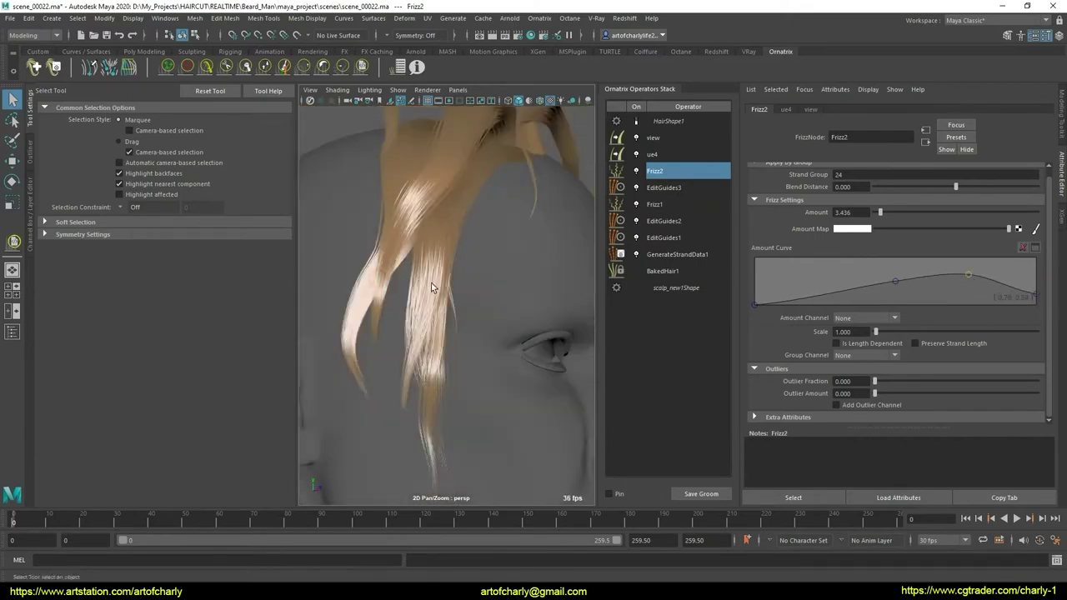
- Add an EditGuides4 operator to the top of the stack and collapse its strand groups settings
click(539, 17)
click(583, 143)
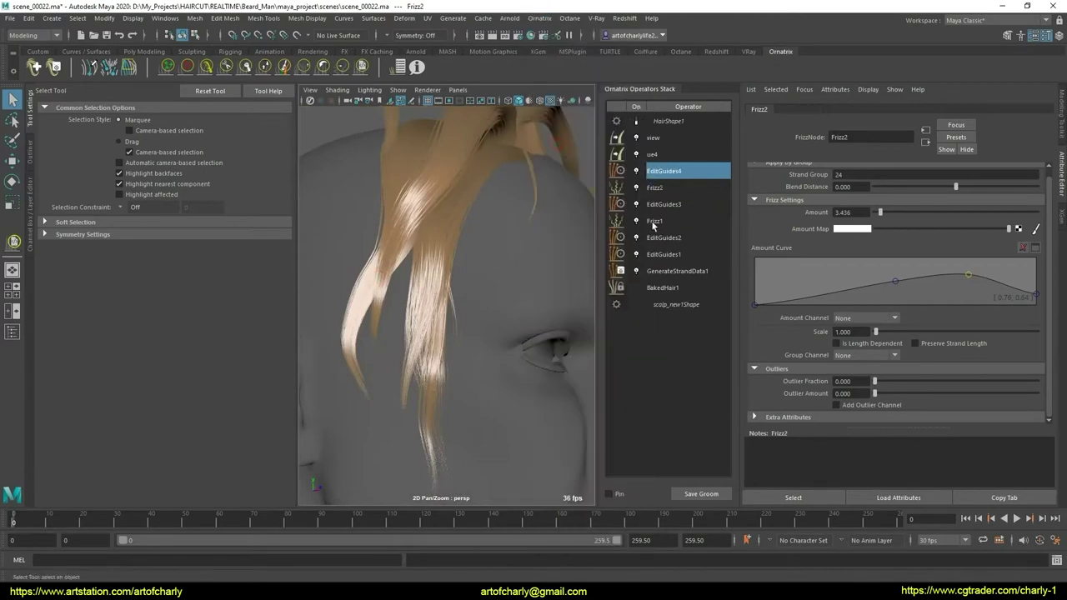
click(788, 256)
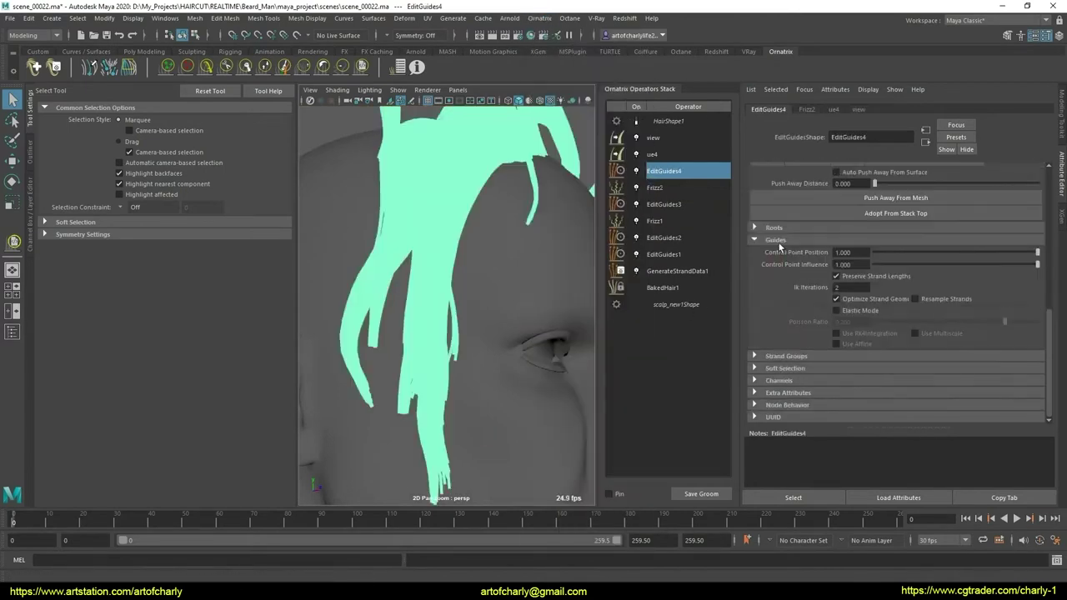
- Expand and collapse EditGuides4's roots, guides and strand groups panels to reach its options
click(778, 243)
click(788, 311)
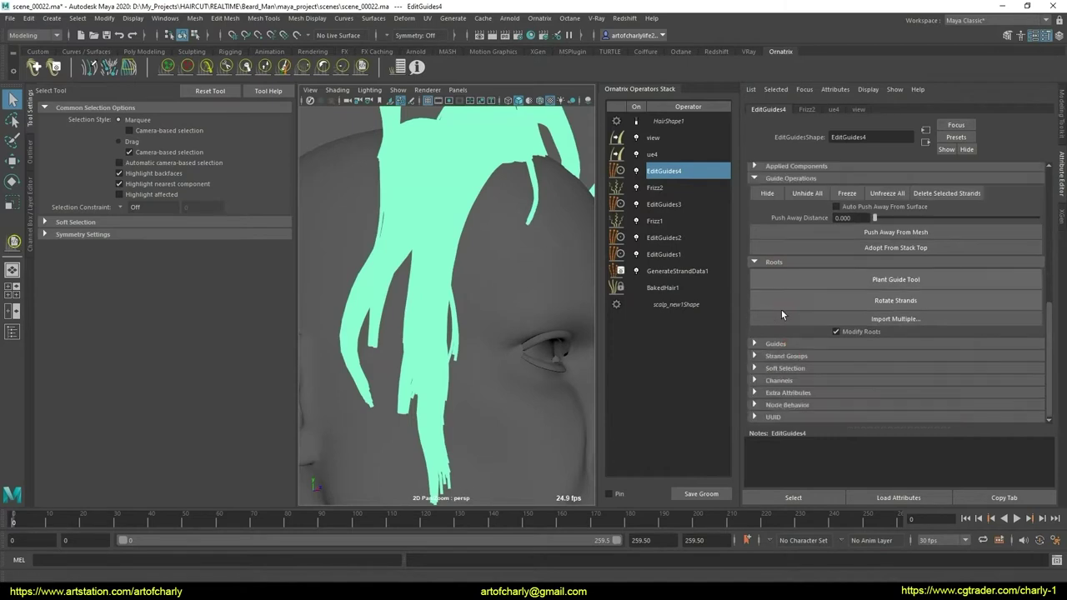
click(788, 345)
click(787, 345)
click(788, 356)
scroll(783, 341, down, 2)
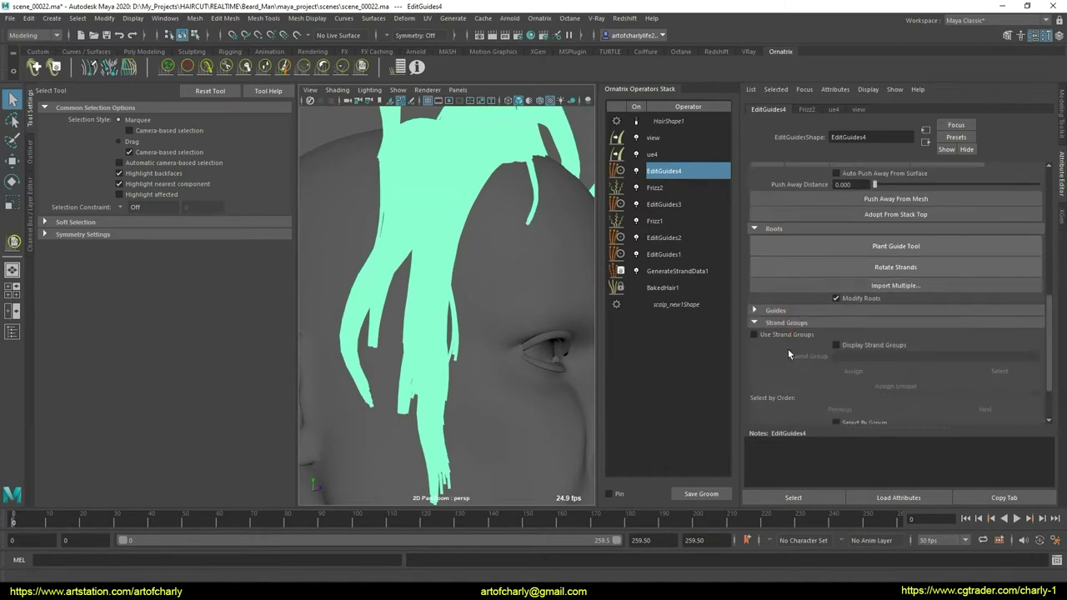
scroll(892, 325, up, 3)
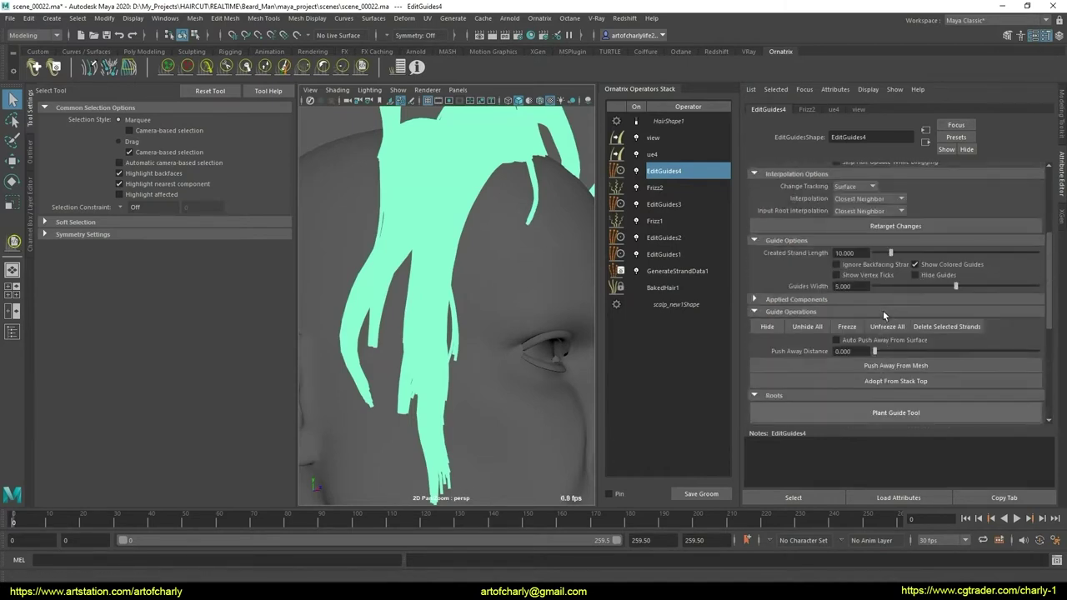
scroll(883, 317, up, 3)
scroll(879, 321, up, 2)
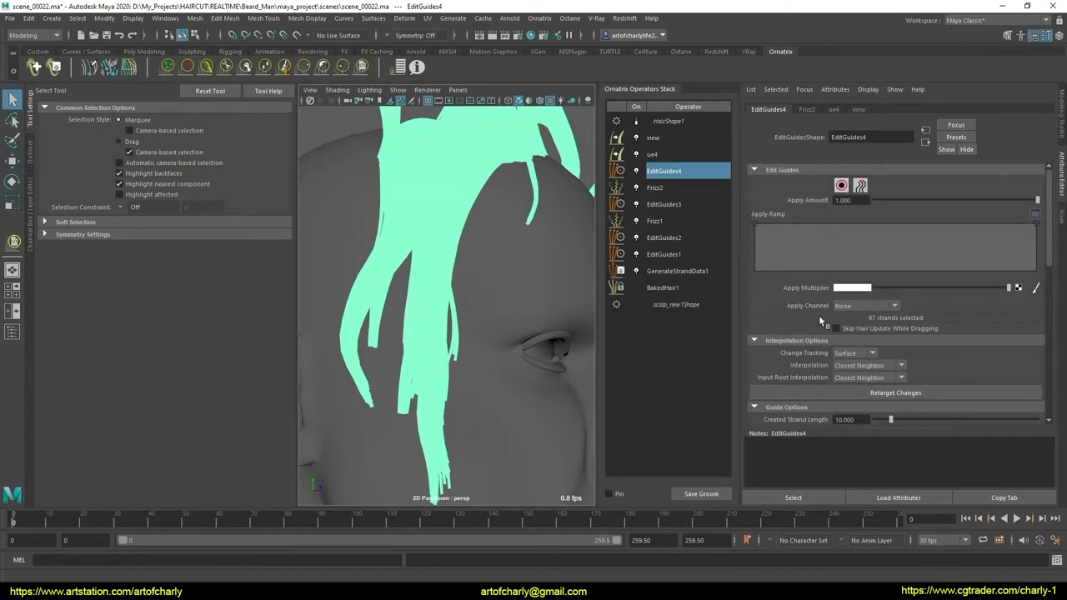
scroll(834, 266, down, 5)
- Set Change Tracking to Strand and Interpolation to Triangulation, and make the guides editable
click(858, 207)
click(877, 198)
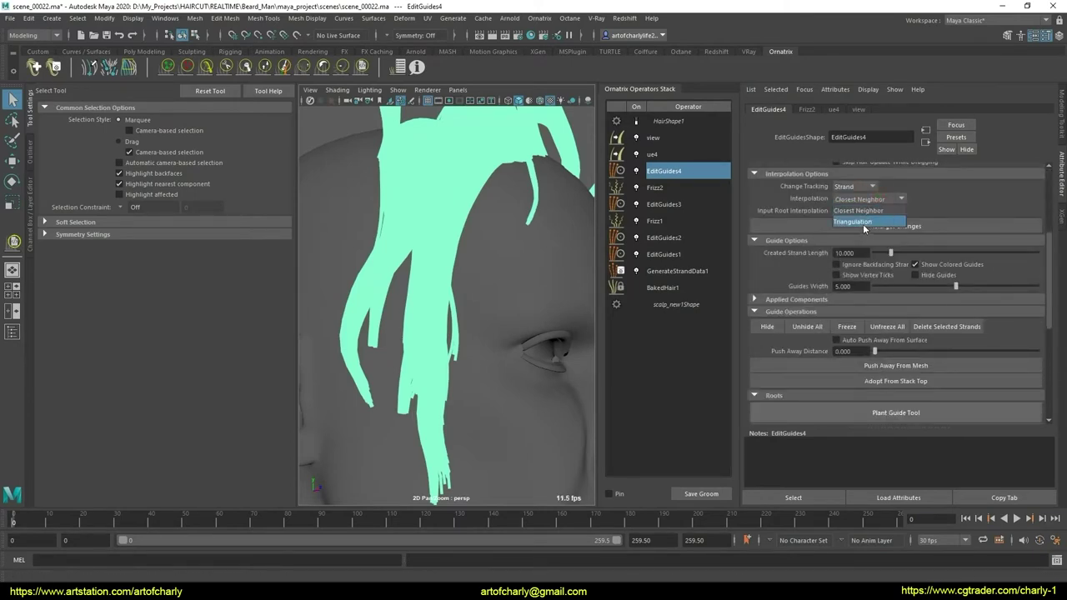
click(859, 227)
scroll(819, 236, up, 5)
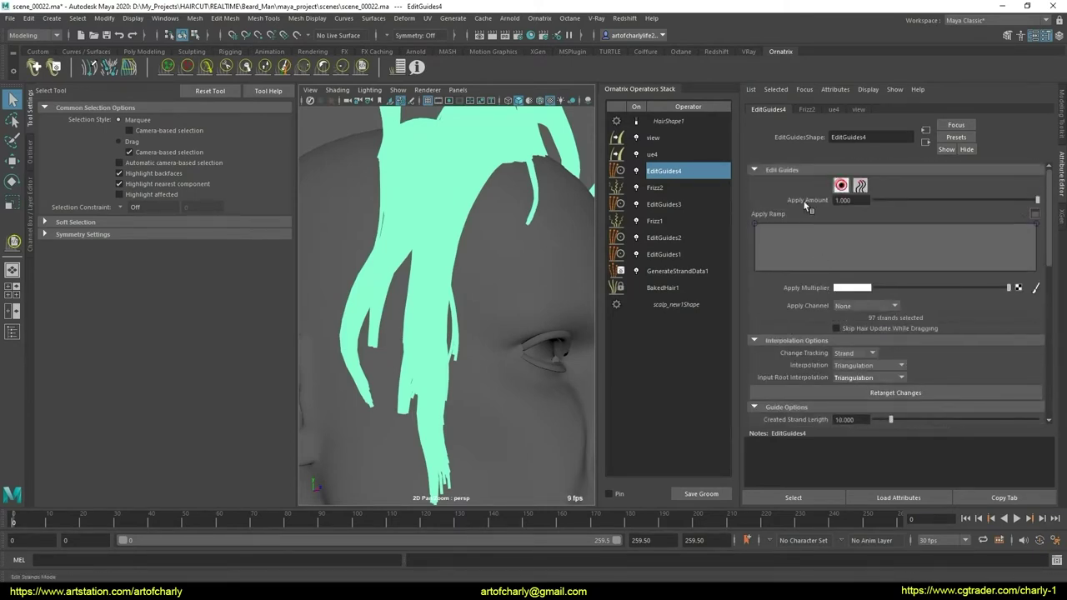
click(841, 185)
mouse_move(514, 310)
alt+mouse_down()
mouse_move(439, 310)
mouse_move(459, 338)
alt+mouse_up()
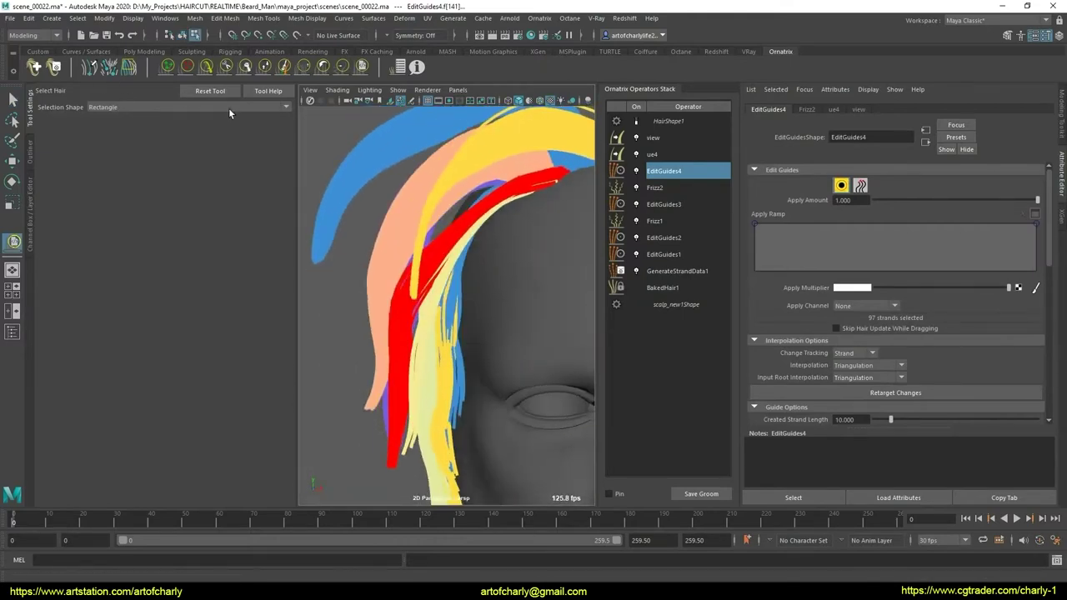
- Comb the coloured guide strands down the side of the face with the Comb Brush
click(212, 70)
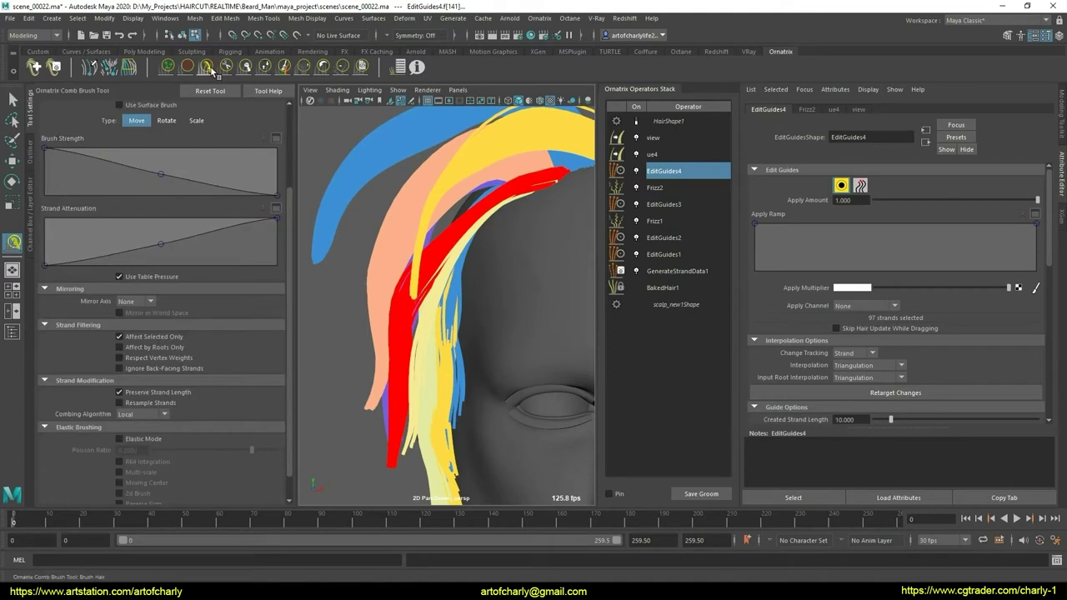
alt+drag(487, 331, 514, 246)
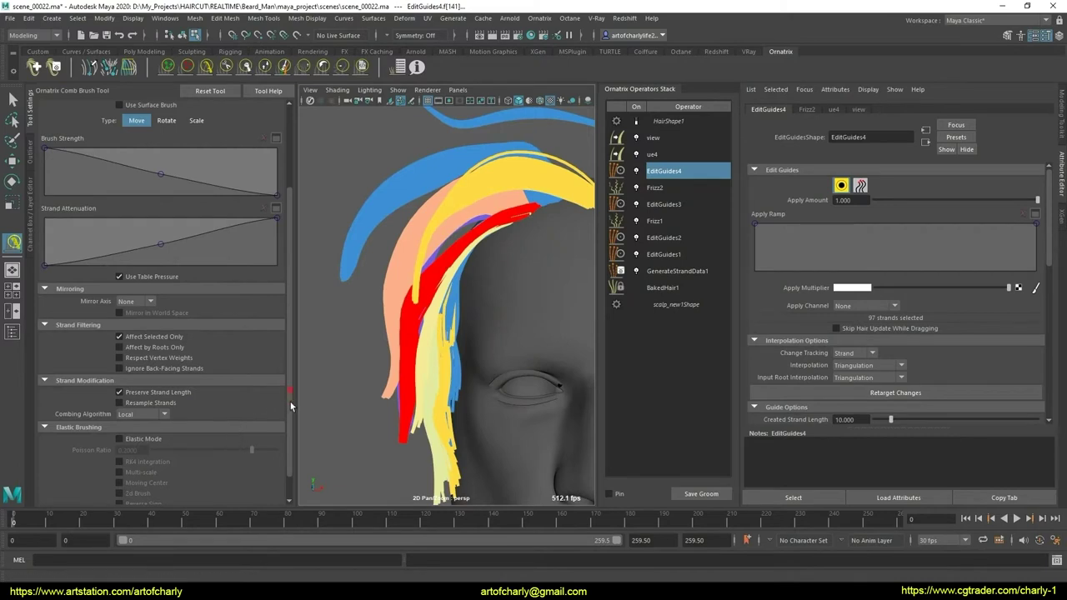
scroll(290, 402, down, 2)
scroll(291, 400, up, 2)
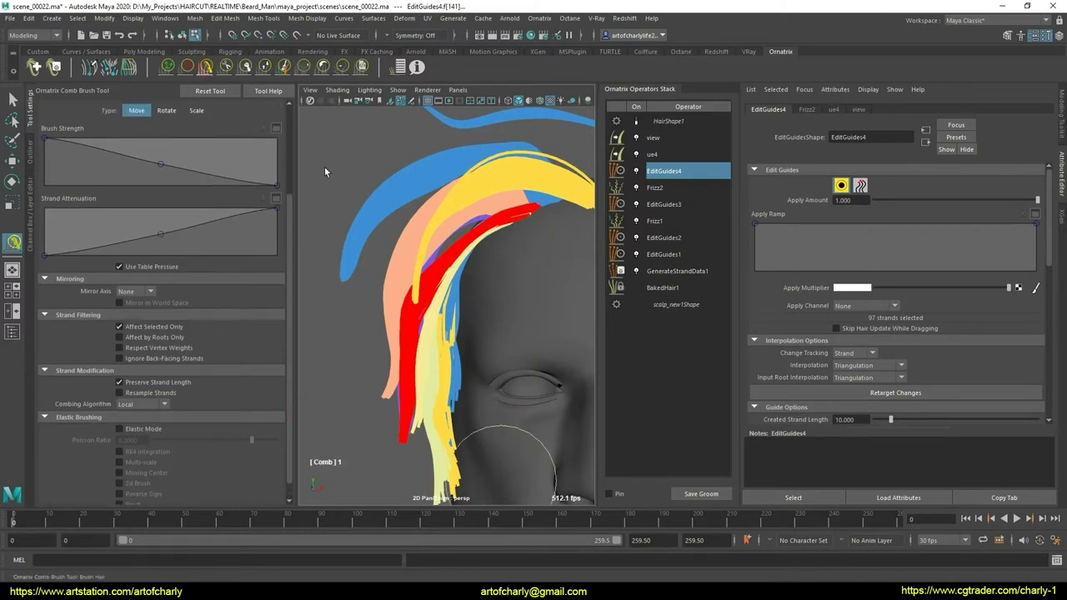
alt+drag(324, 166, 486, 262)
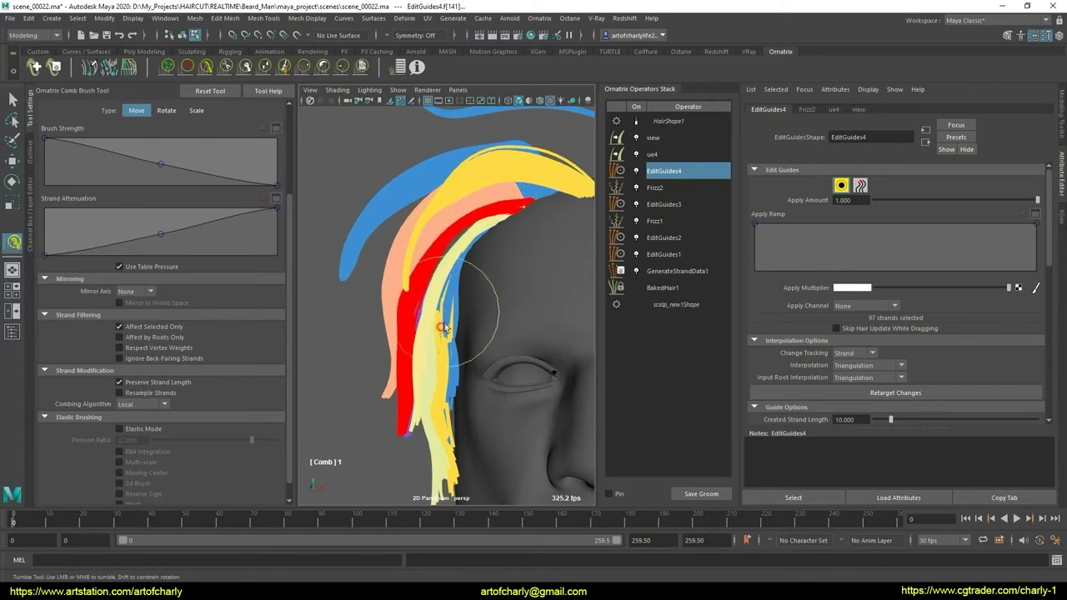
alt+drag(444, 327, 457, 371)
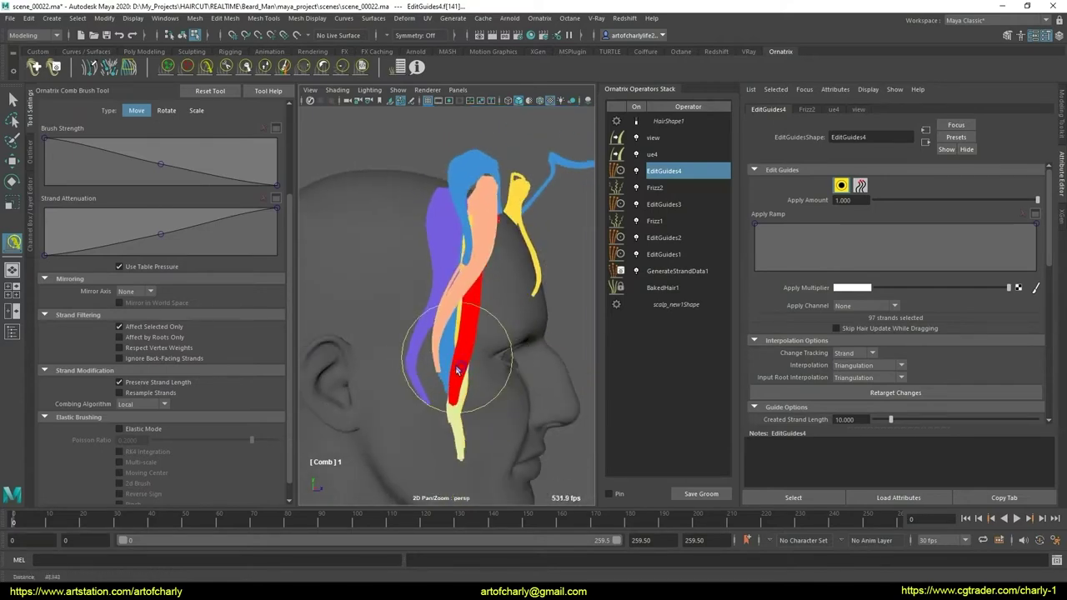
alt+middle_drag(457, 371, 428, 354)
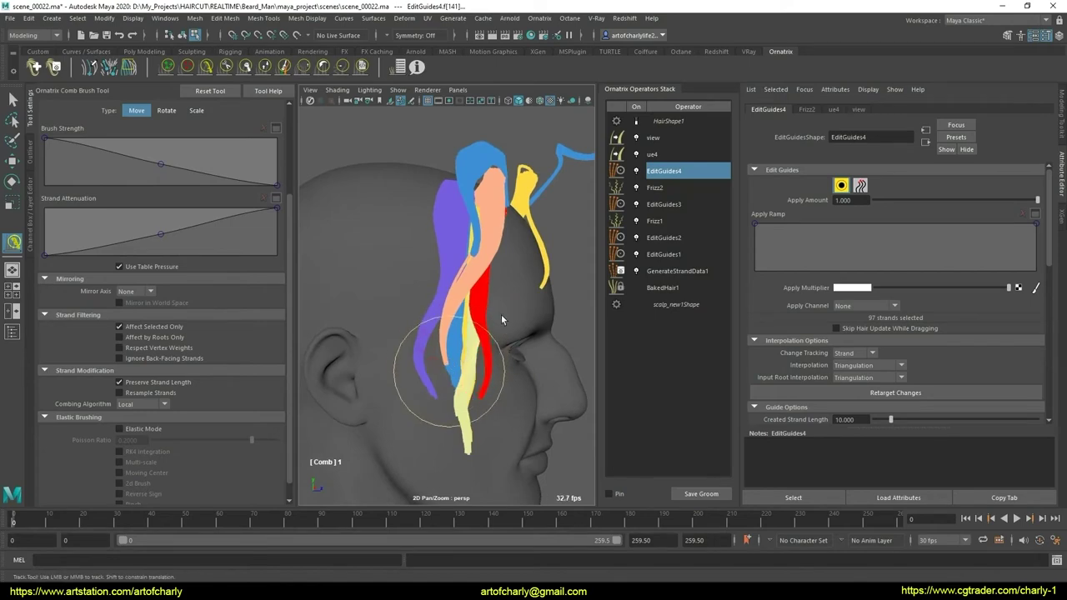
mouse_move(529, 305)
alt+mouse_down()
mouse_move(469, 357)
mouse_move(436, 355)
mouse_move(492, 375)
mouse_move(513, 399)
mouse_move(507, 353)
mouse_move(356, 246)
alt+mouse_up()
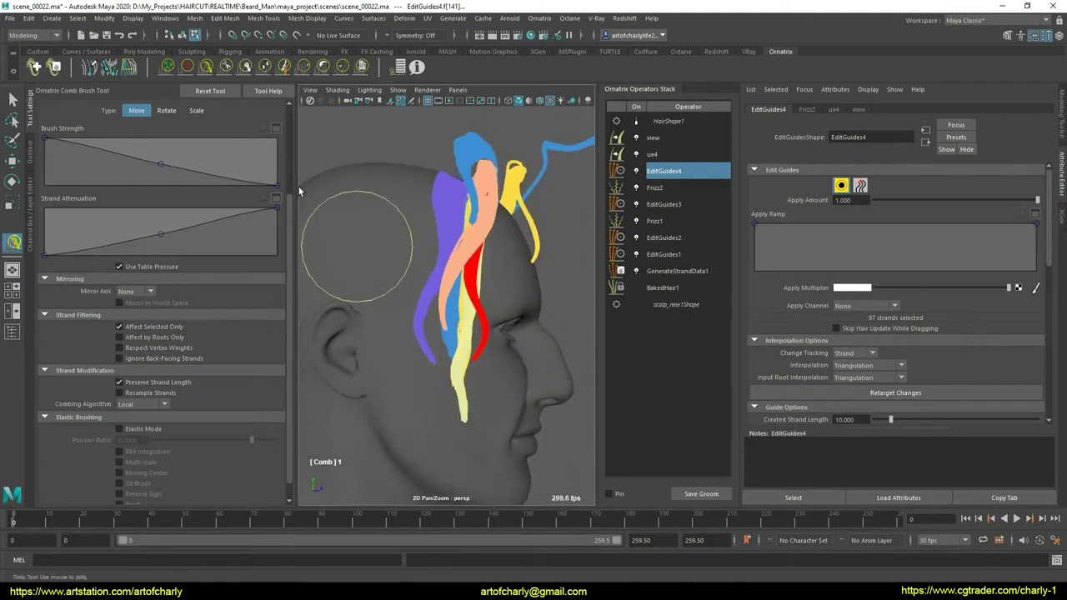
- Lengthen the red guide strand down the cheek and comb its end toward the lower left
click(265, 67)
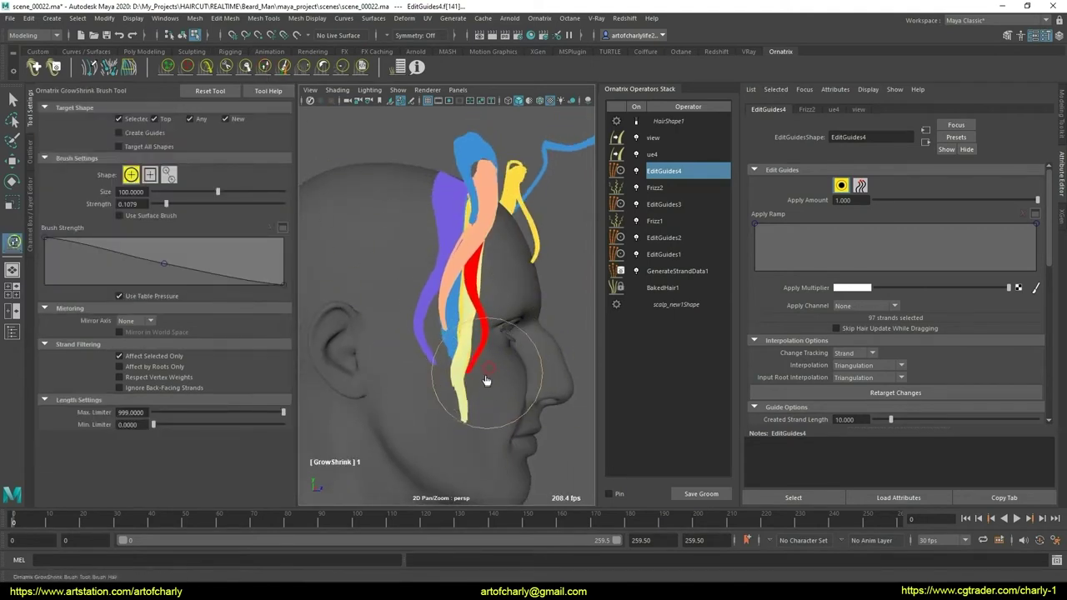
drag(487, 381, 485, 384)
key(y)
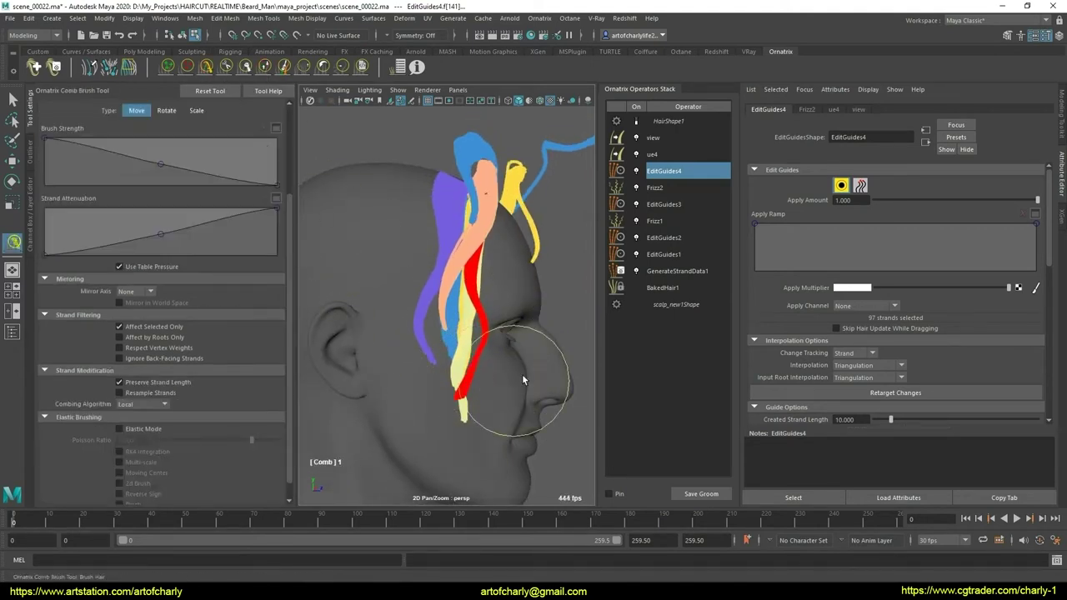
mouse_move(500, 381)
mouse_down()
mouse_move(503, 408)
mouse_move(483, 405)
mouse_up()
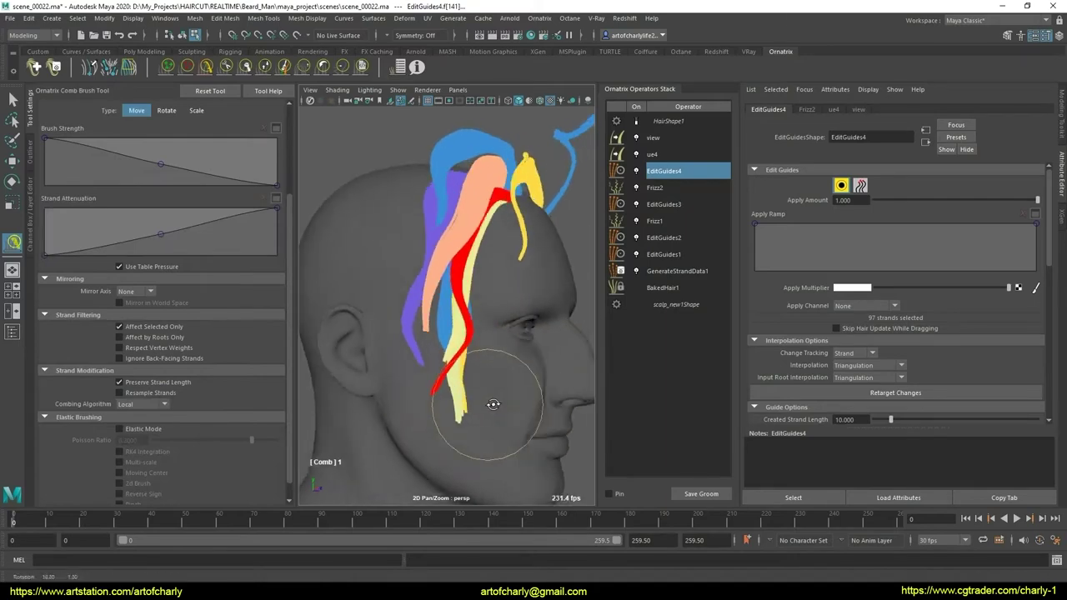
mouse_move(464, 475)
alt+mouse_down()
mouse_move(489, 409)
mouse_move(401, 415)
mouse_move(450, 405)
alt+mouse_up()
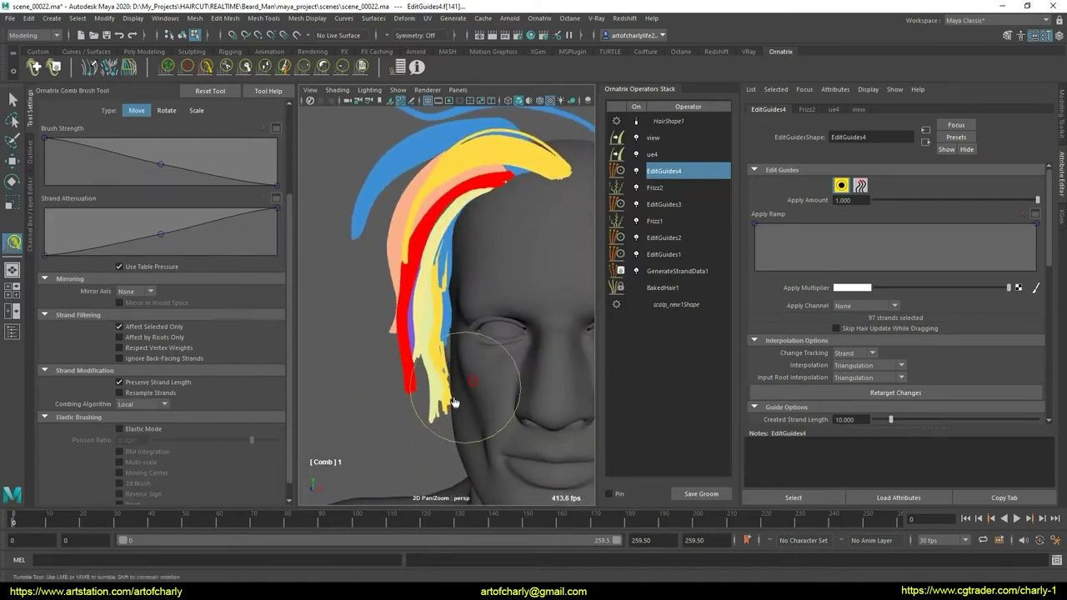
mouse_move(506, 374)
alt+mouse_down()
mouse_move(446, 446)
mouse_move(393, 375)
mouse_move(501, 369)
alt+mouse_up()
- Put the brush down and inspect the strand tips from a side-on view
scroll(514, 391, up, 3)
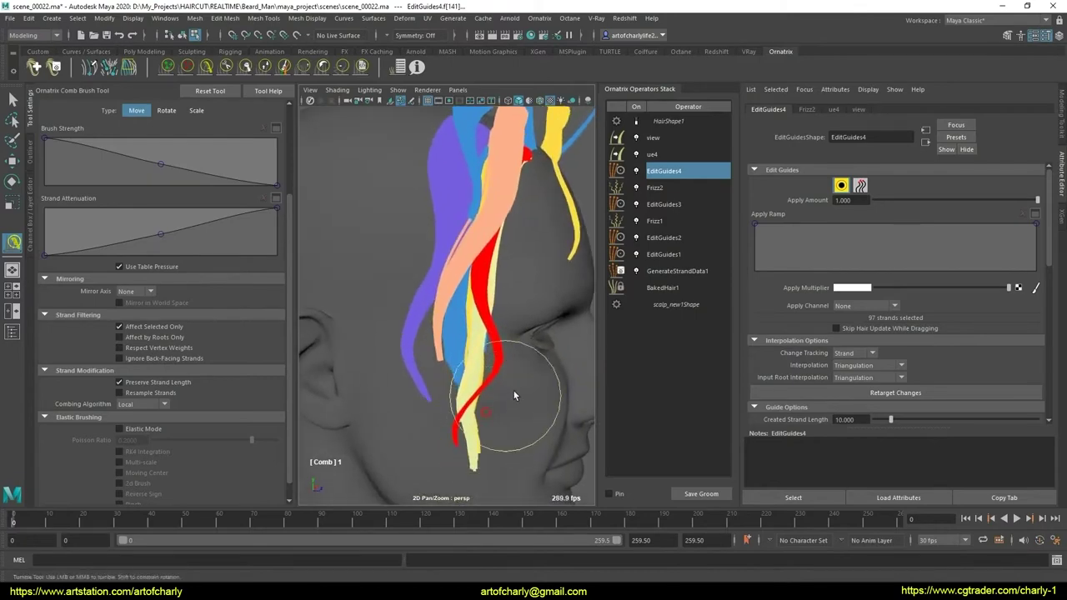
scroll(499, 312, down, 3)
scroll(492, 350, up, 3)
scroll(488, 431, up, 2)
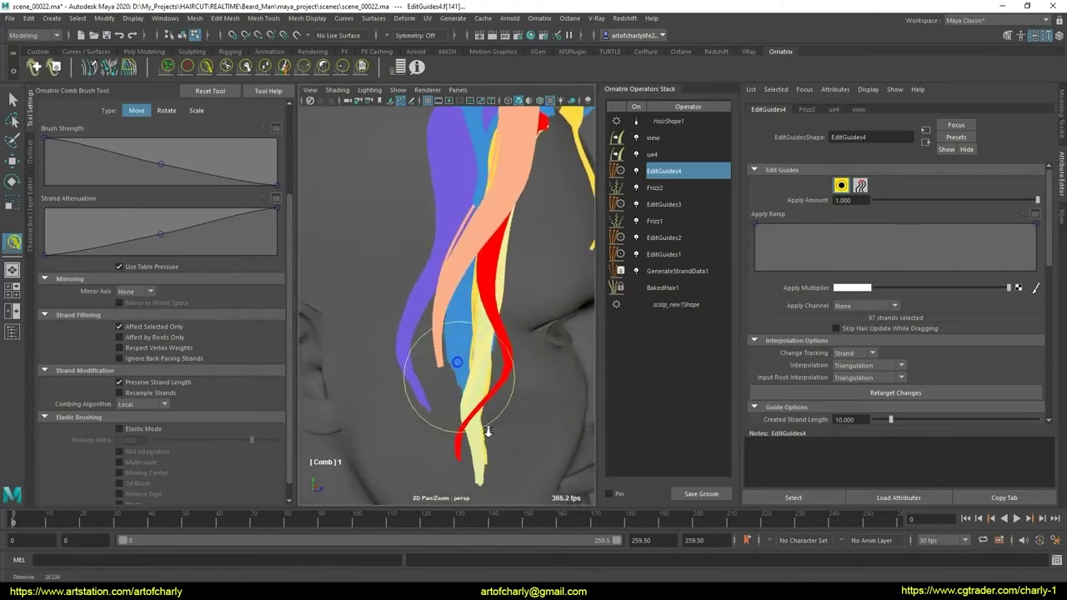
alt+drag(488, 431, 464, 417)
key(q)
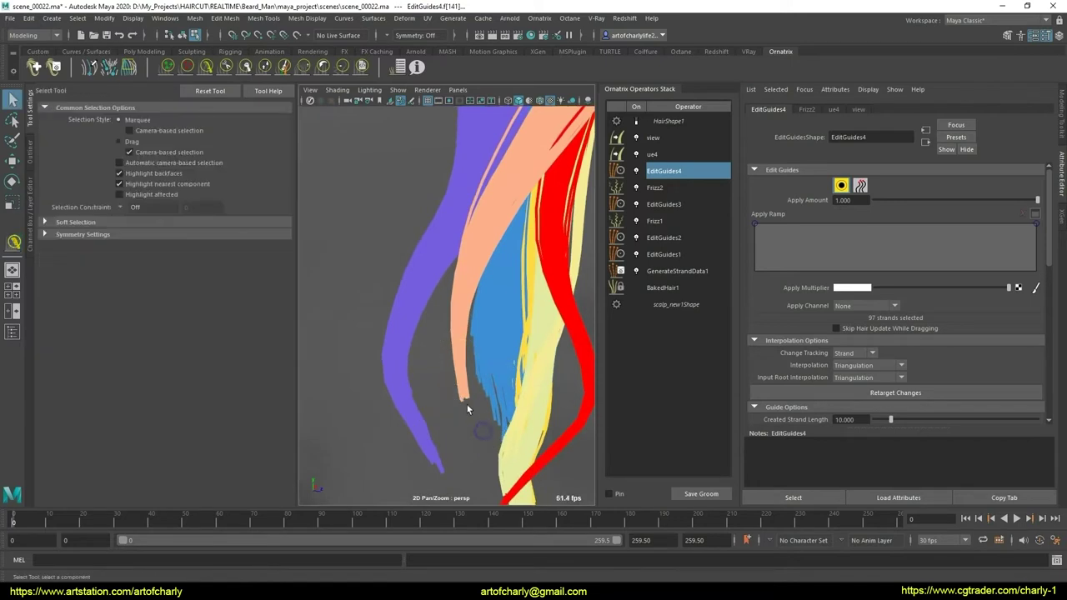
scroll(485, 401, down, 3)
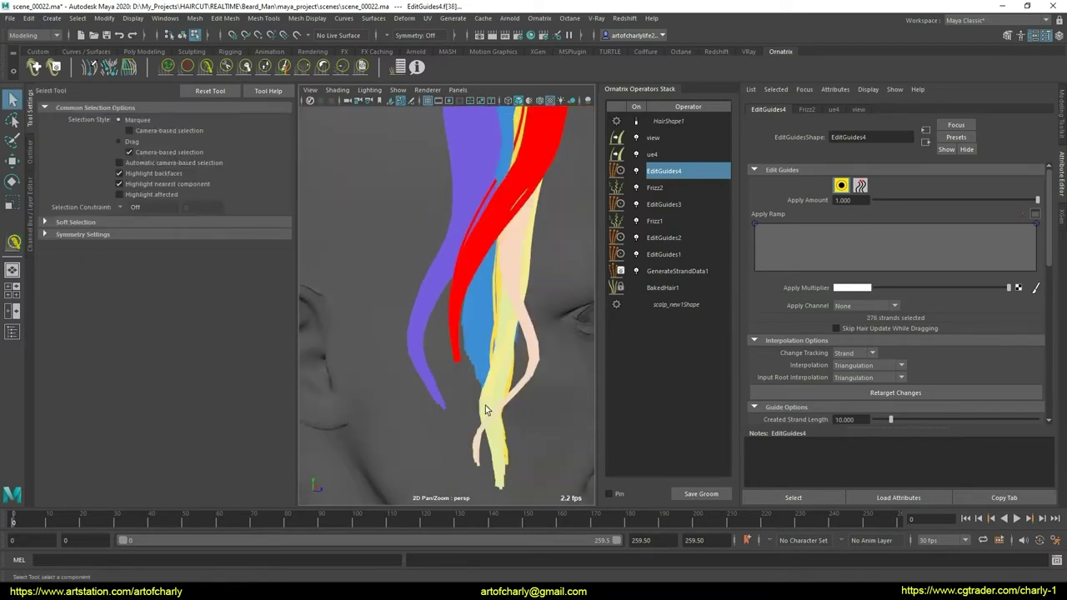
scroll(475, 384, down, 2)
mouse_move(469, 371)
alt+mouse_down()
mouse_move(397, 404)
mouse_move(487, 408)
alt+mouse_up()
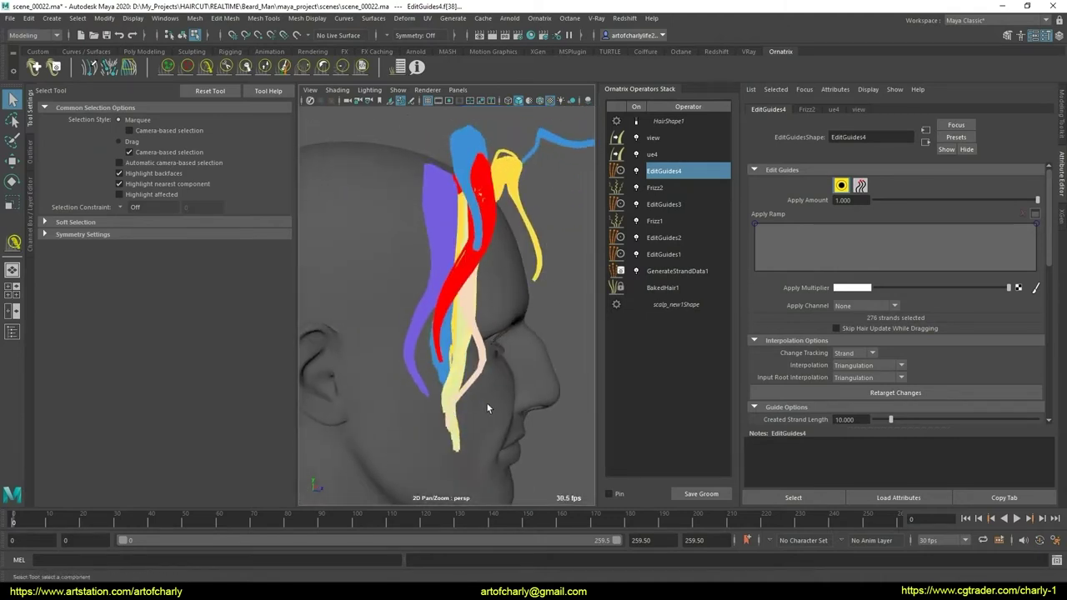
- Comb the red and cream guide tips up and to the right
click(265, 68)
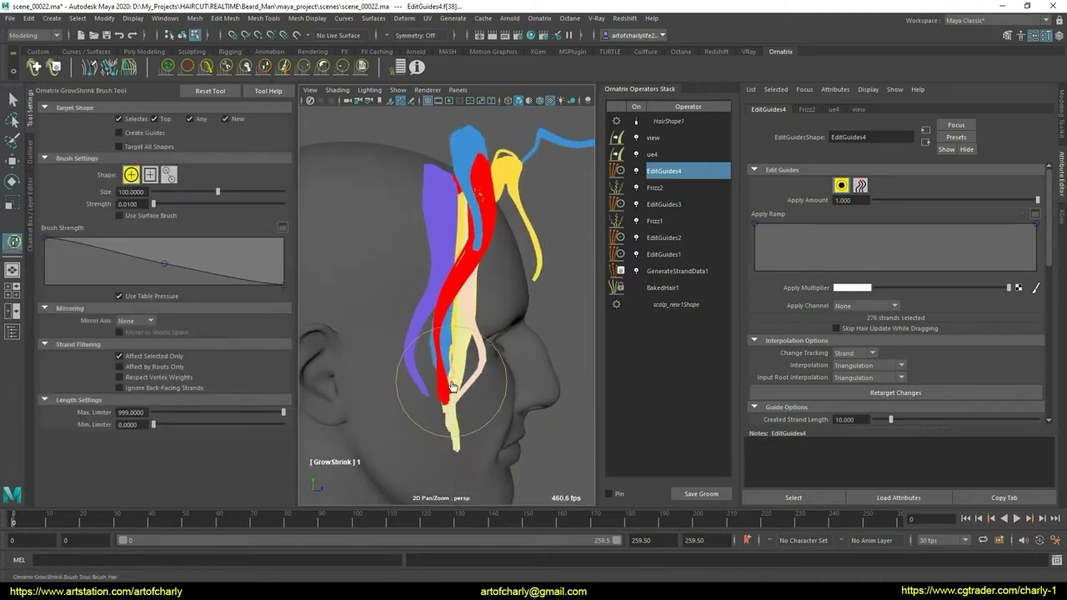
click(346, 67)
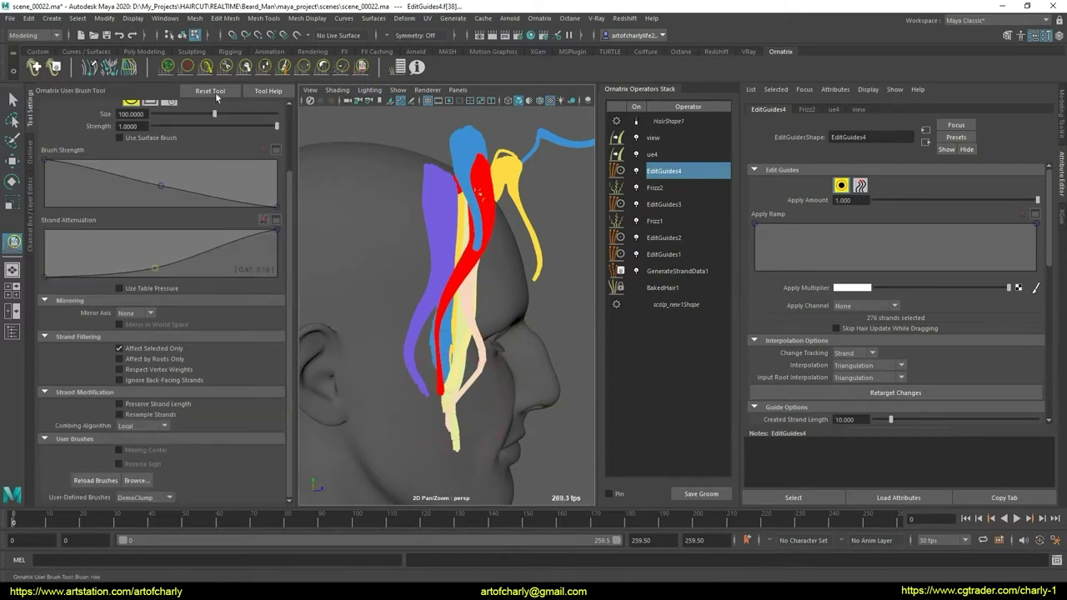
click(206, 67)
mouse_move(416, 398)
mouse_down()
mouse_move(475, 381)
mouse_move(389, 421)
mouse_move(407, 428)
mouse_move(476, 381)
mouse_move(461, 391)
mouse_move(503, 323)
mouse_move(470, 258)
mouse_move(436, 309)
mouse_move(546, 332)
mouse_move(510, 350)
mouse_move(533, 302)
mouse_move(558, 308)
mouse_move(512, 363)
mouse_move(572, 388)
mouse_move(489, 286)
mouse_move(512, 370)
mouse_move(410, 328)
mouse_move(488, 400)
mouse_move(498, 375)
mouse_move(482, 380)
mouse_up()
scroll(511, 350, up, 3)
key(q)
mouse_move(365, 237)
alt+mouse_down()
mouse_move(488, 239)
mouse_move(412, 199)
alt+mouse_up()
- Lengthen the red strands down the neck, then trim them at the neck
click(265, 67)
mouse_move(525, 386)
alt+mouse_down()
mouse_move(509, 371)
mouse_move(489, 381)
alt+mouse_up()
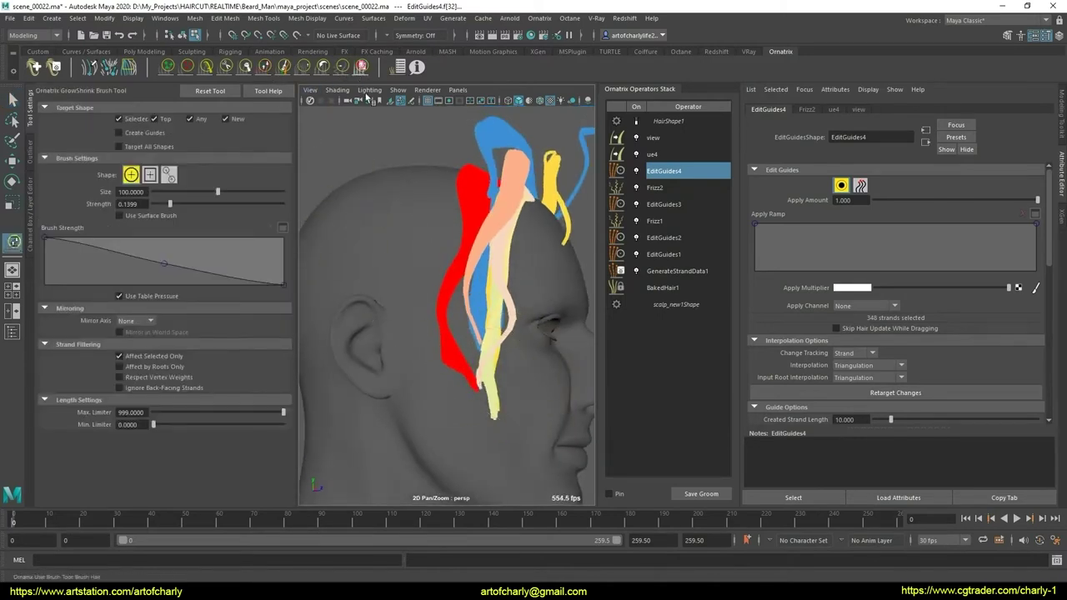
click(360, 66)
click(265, 67)
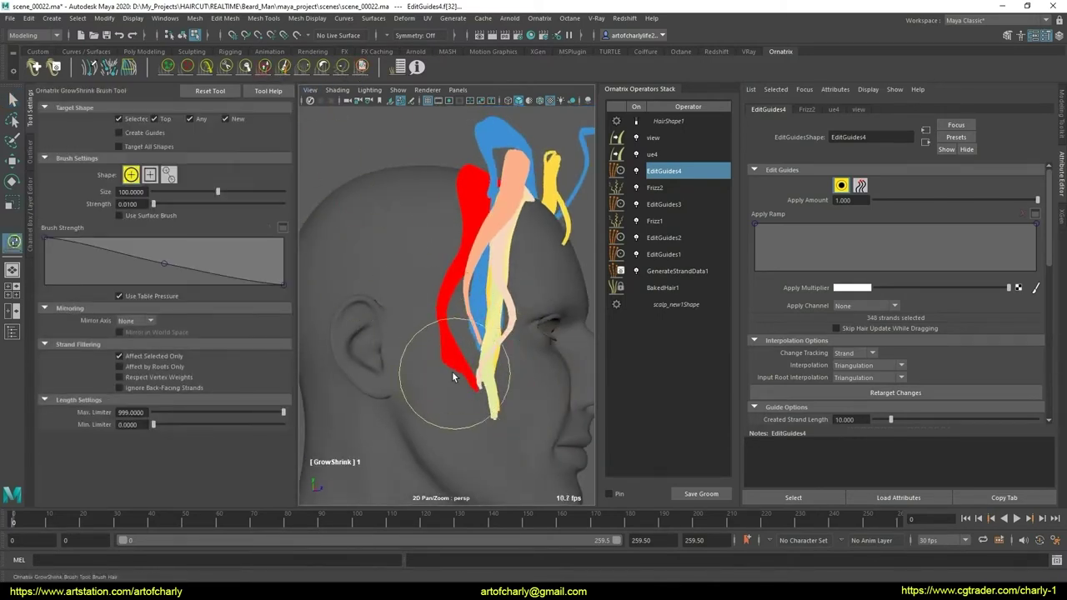
mouse_move(445, 362)
mouse_down()
mouse_move(440, 381)
mouse_move(464, 381)
mouse_move(449, 345)
mouse_up()
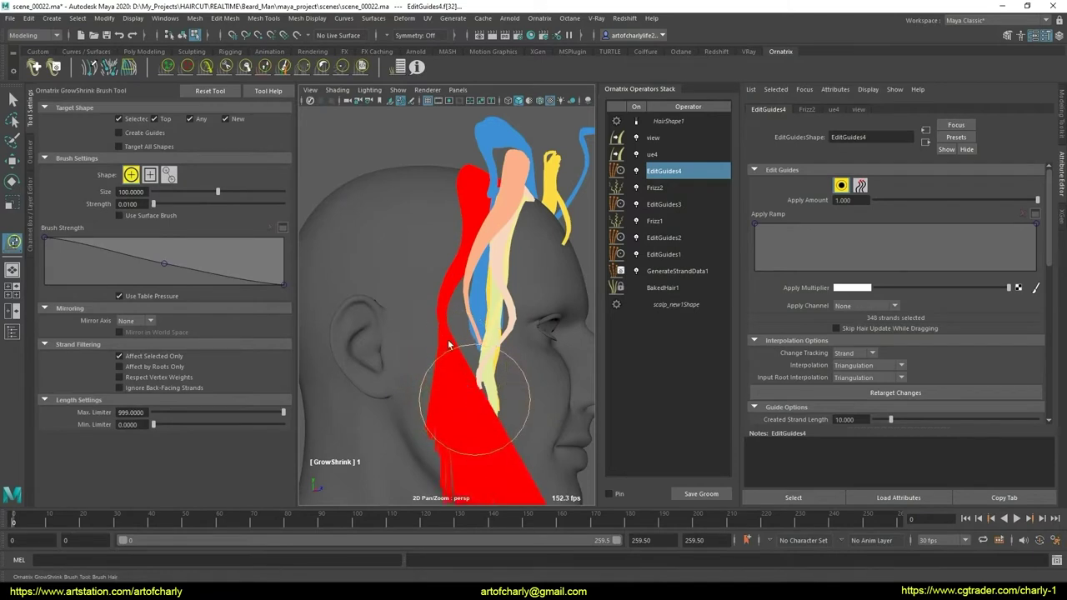
click(226, 66)
mouse_move(433, 400)
alt+mouse_down()
mouse_move(465, 440)
mouse_move(464, 471)
mouse_move(488, 436)
mouse_move(468, 442)
alt+mouse_up()
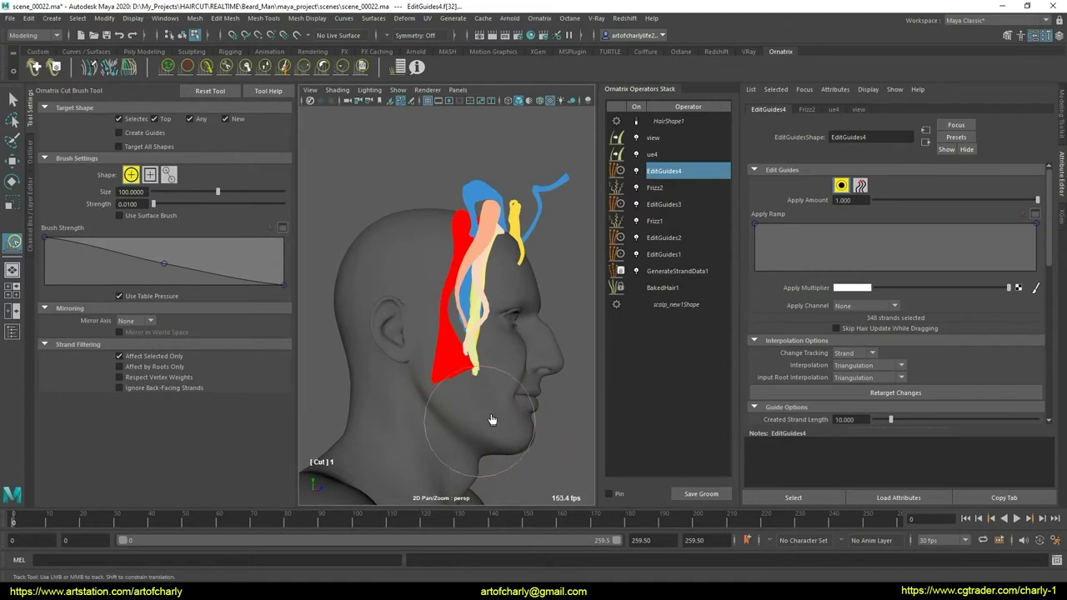
- Try clumping the red strands with the User Brush, undo it, and reshape the strand attenuation curve
alt+right_drag(490, 371, 410, 283)
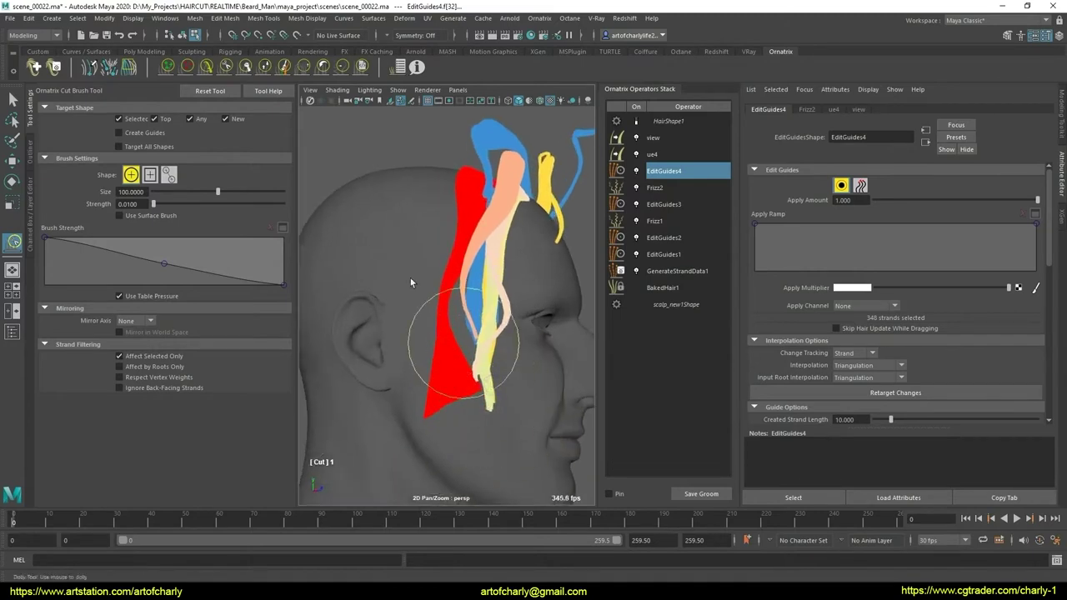
click(362, 68)
drag(474, 420, 495, 407)
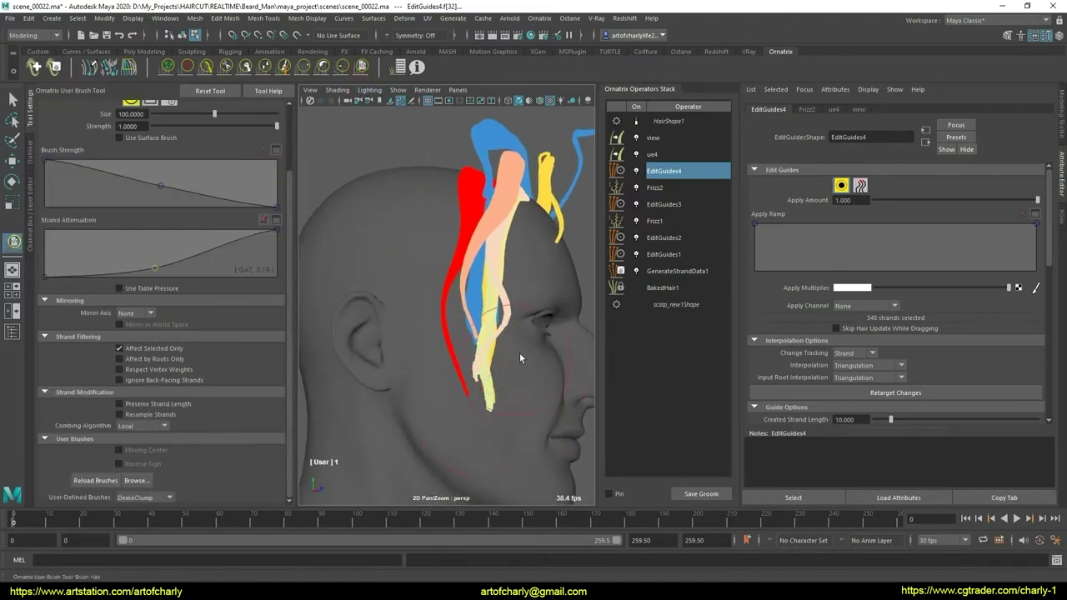
key(ctrl+z)
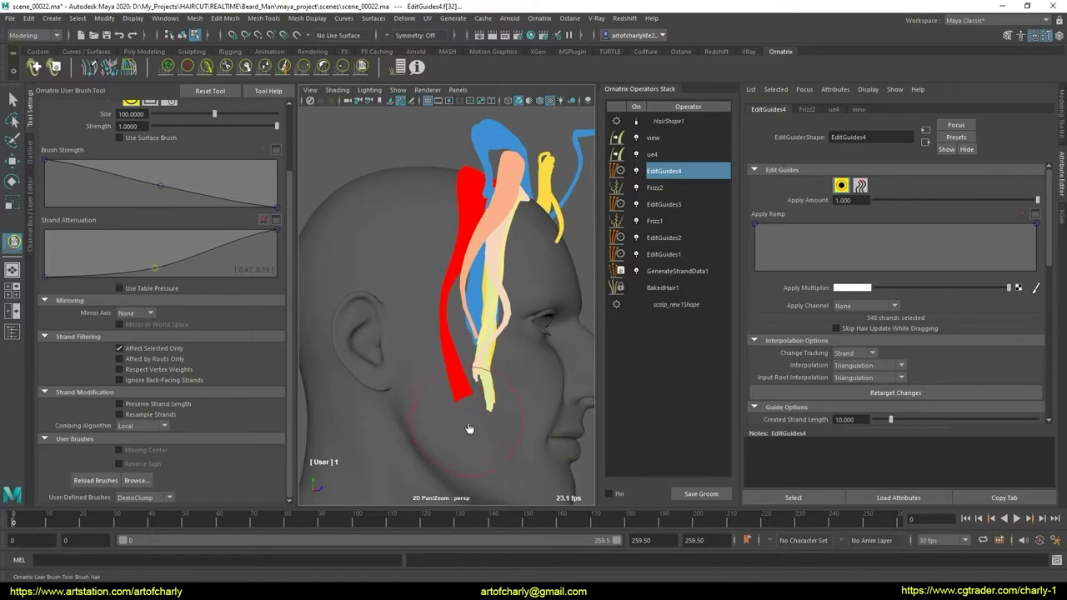
mouse_move(486, 417)
alt+mouse_down()
mouse_move(509, 341)
mouse_move(488, 446)
alt+mouse_up()
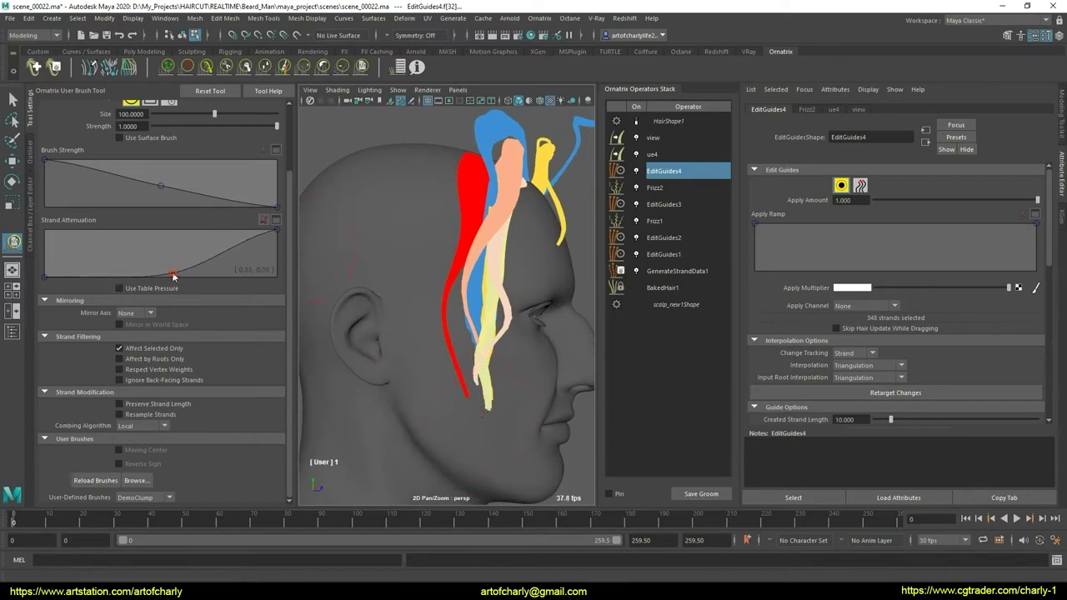
alt+drag(400, 275, 534, 267)
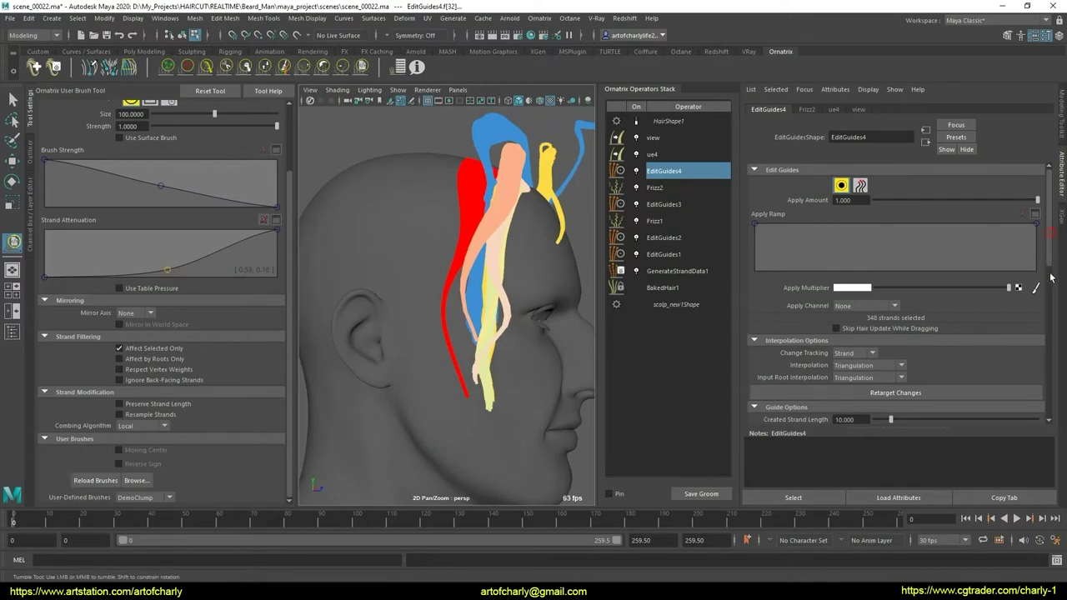
- Insert a new Frizz operator above EditGuides4 in the operator stack
scroll(1051, 277, down, 3)
scroll(1050, 300, down, 3)
scroll(1048, 325, down, 3)
scroll(1045, 346, down, 3)
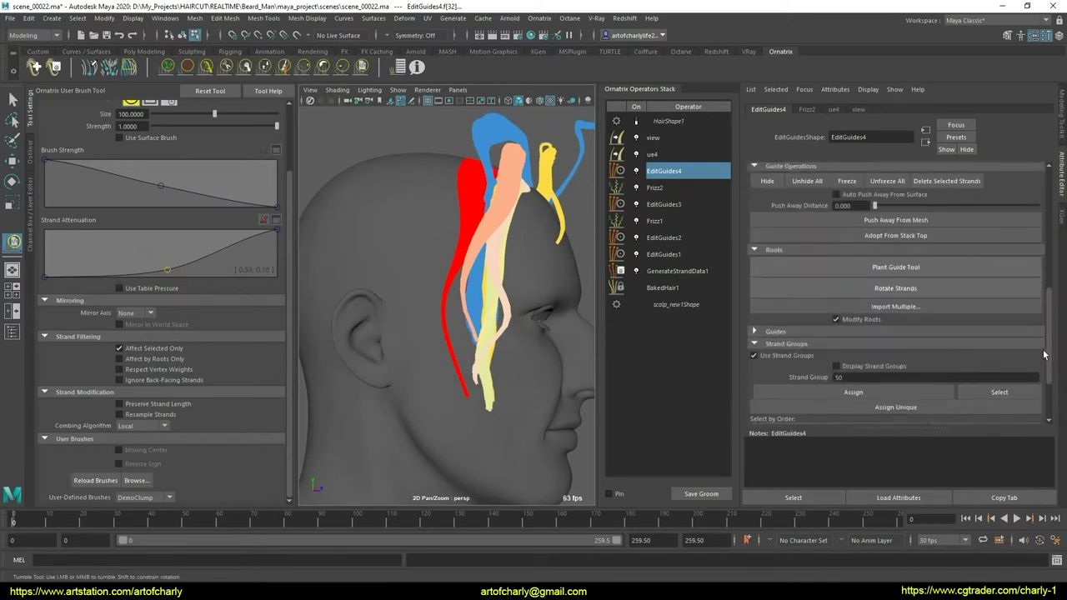
scroll(1043, 354, up, 2)
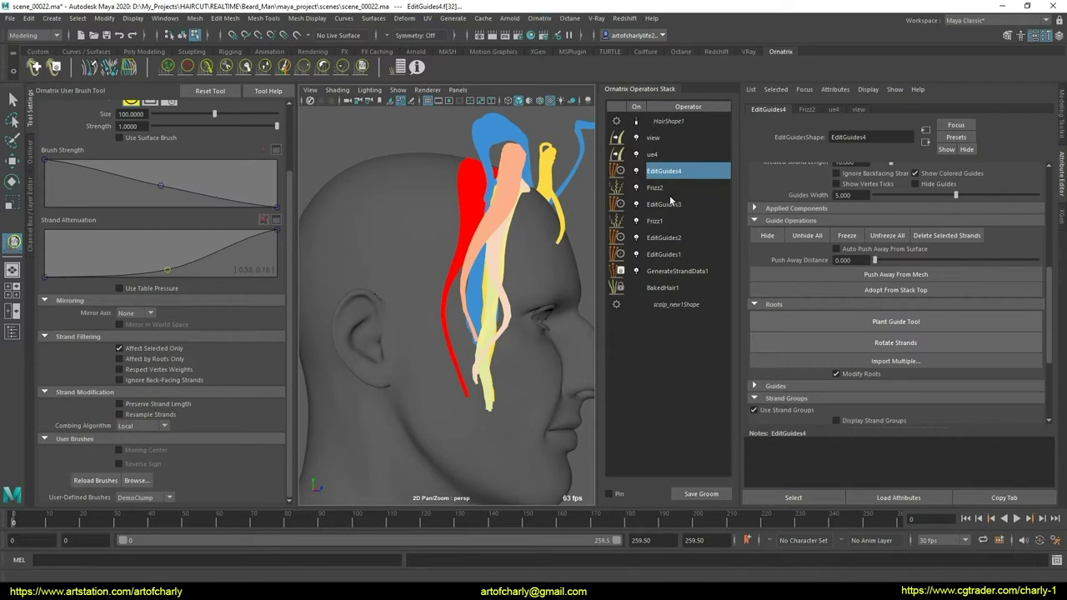
click(667, 189)
right_click(671, 188)
click(679, 177)
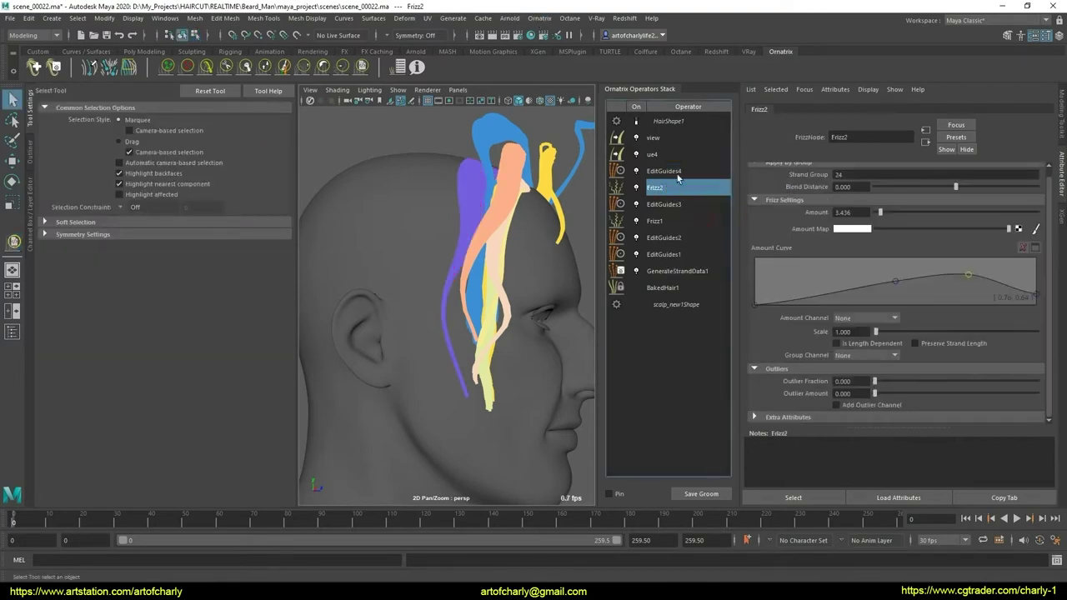
click(678, 175)
right_click(674, 173)
click(707, 208)
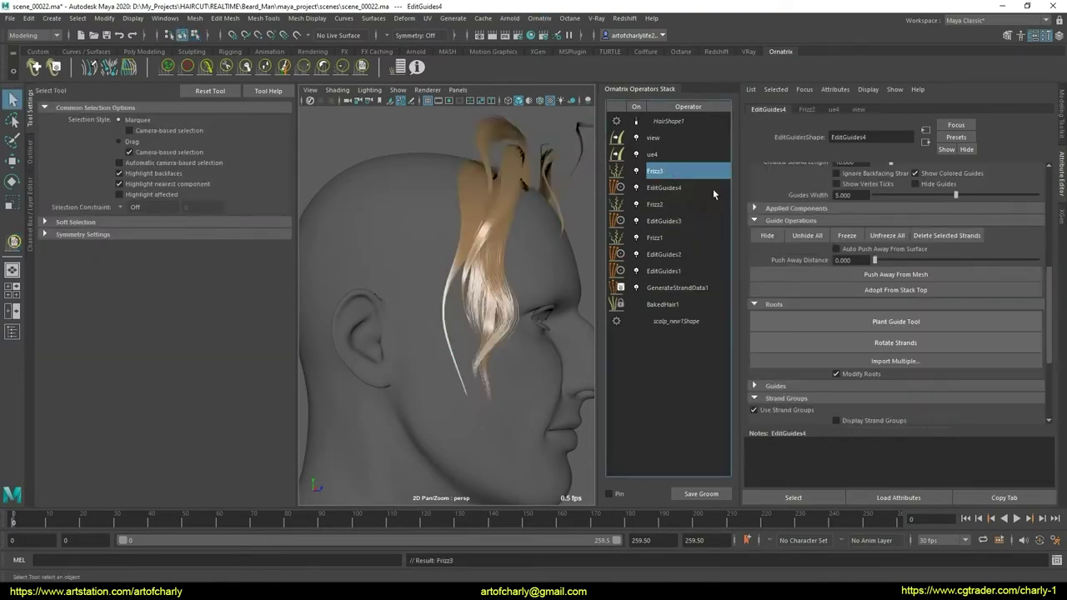
- Assign Frizz3 to strand group 50 and reshape its amount curve, reducing mid-strand frizz
text(50)
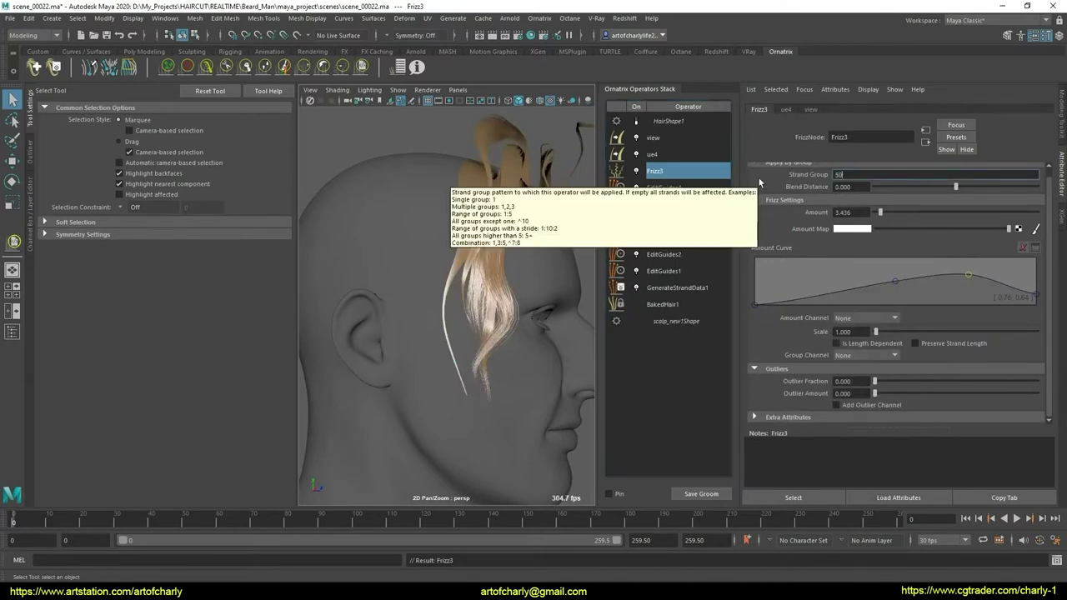
key(Return)
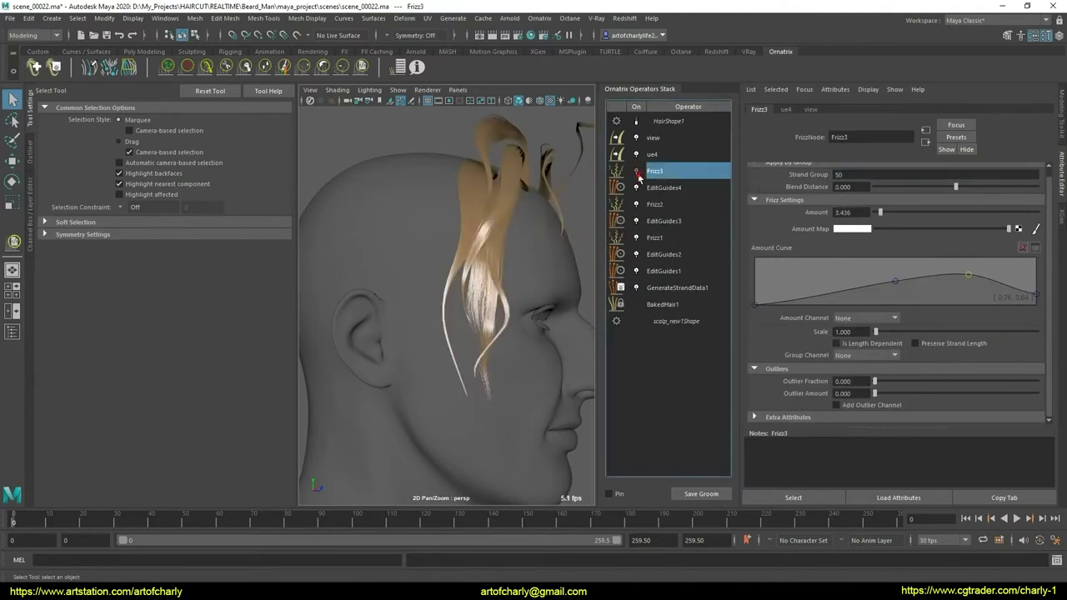
alt+right_drag(388, 281, 427, 299)
alt+drag(426, 294, 410, 291)
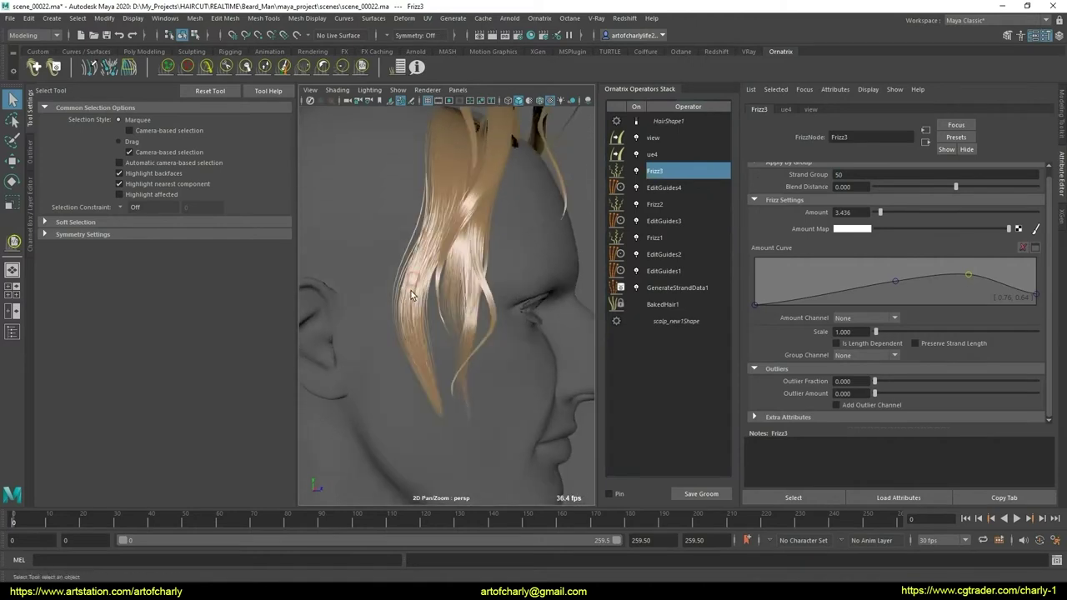
drag(1038, 298, 1039, 284)
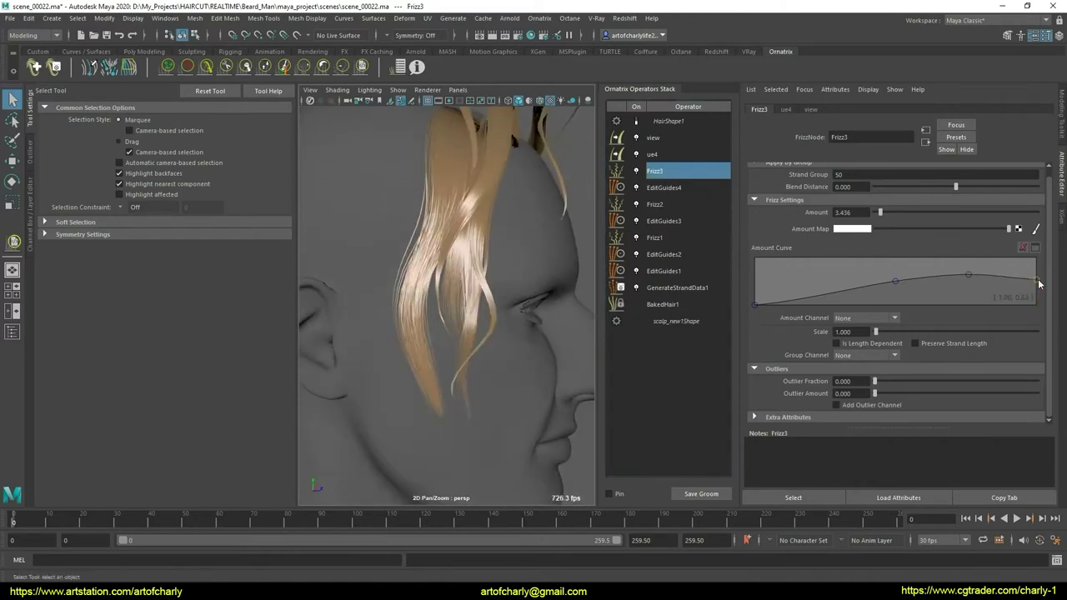
drag(972, 281, 976, 283)
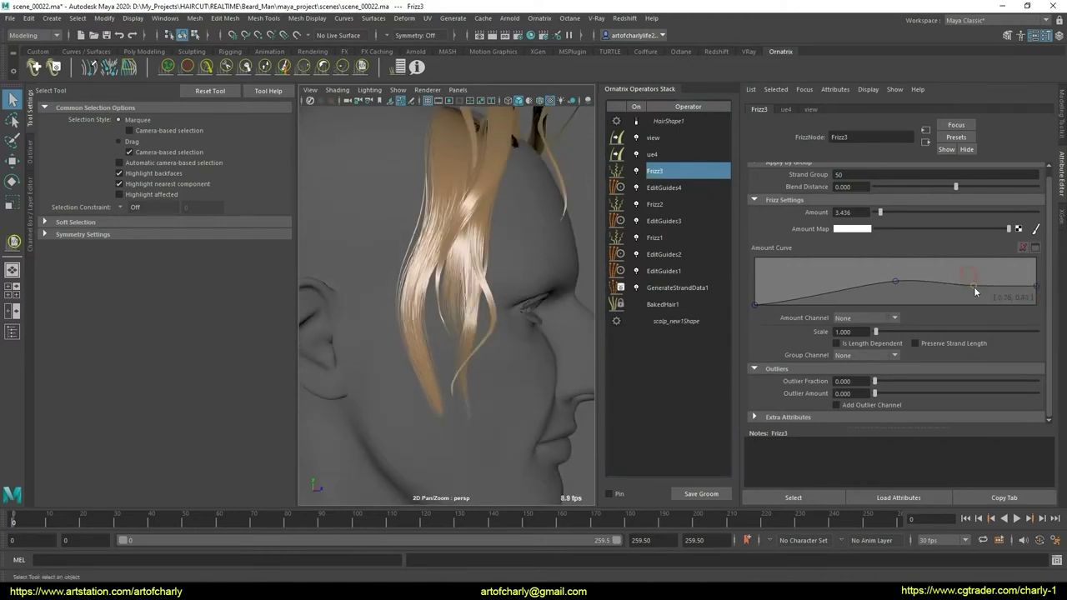
alt+drag(397, 291, 486, 293)
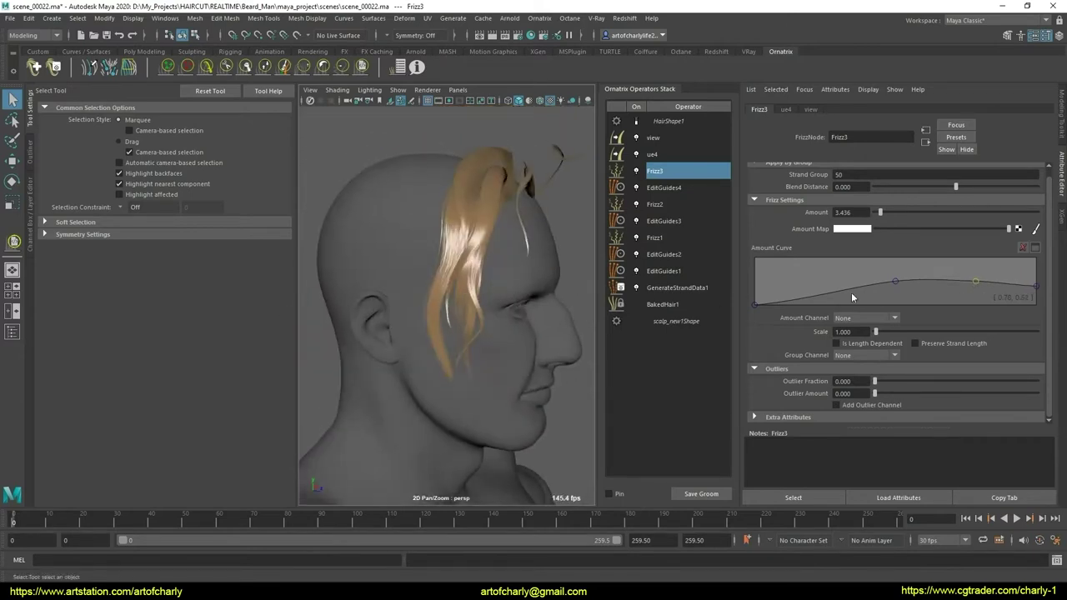
drag(891, 284, 897, 291)
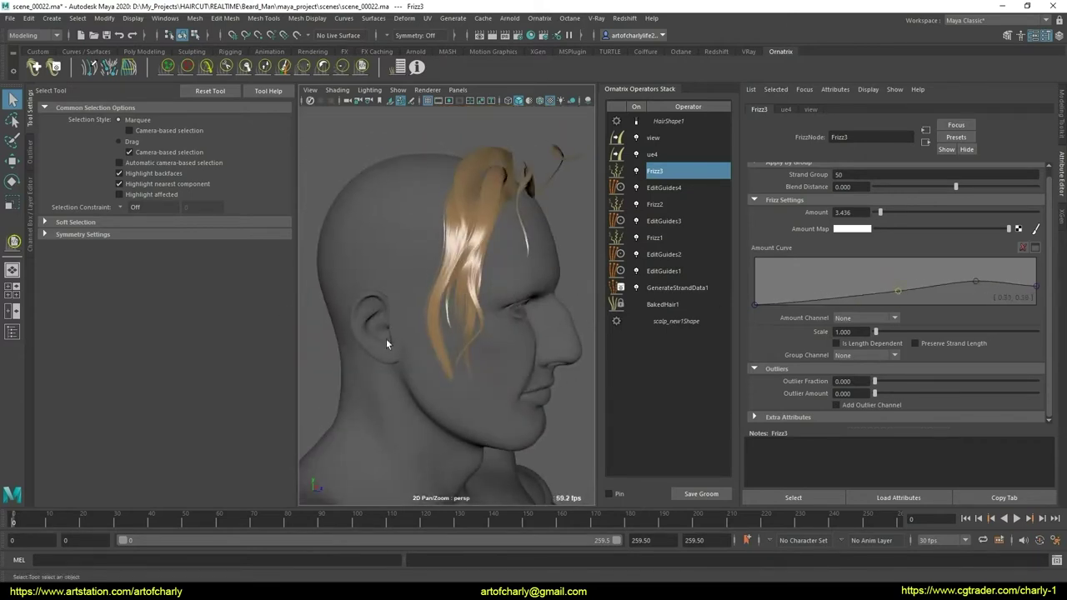
alt+drag(389, 345, 413, 330)
mouse_move(412, 329)
alt+right_down()
mouse_move(475, 358)
mouse_move(467, 361)
alt+right_up()
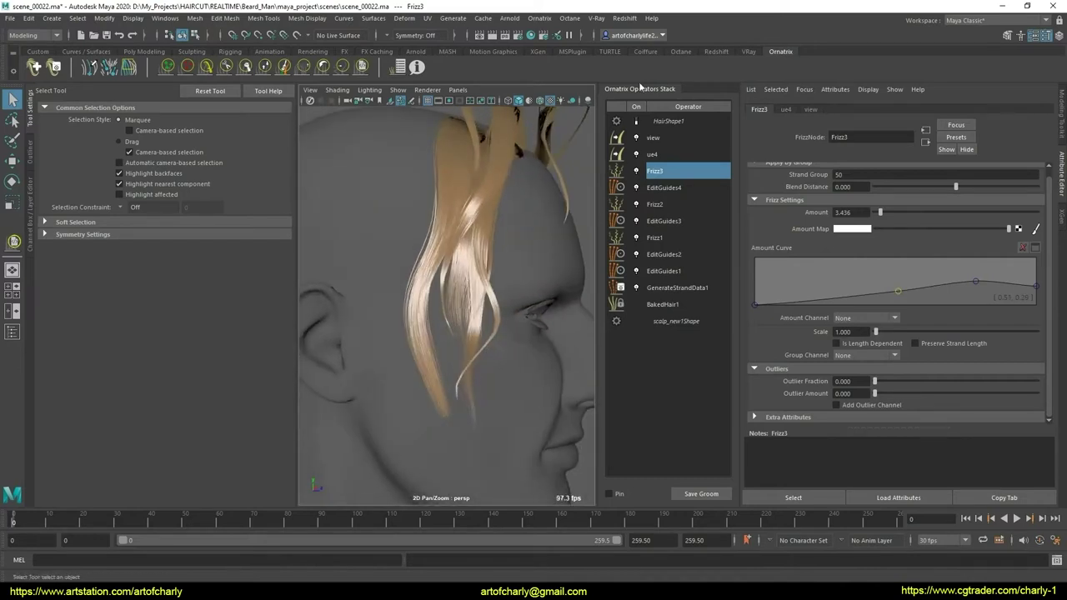
click(538, 18)
- Add EditGuides5 on top with input root interpolation set to Triangulation
click(550, 151)
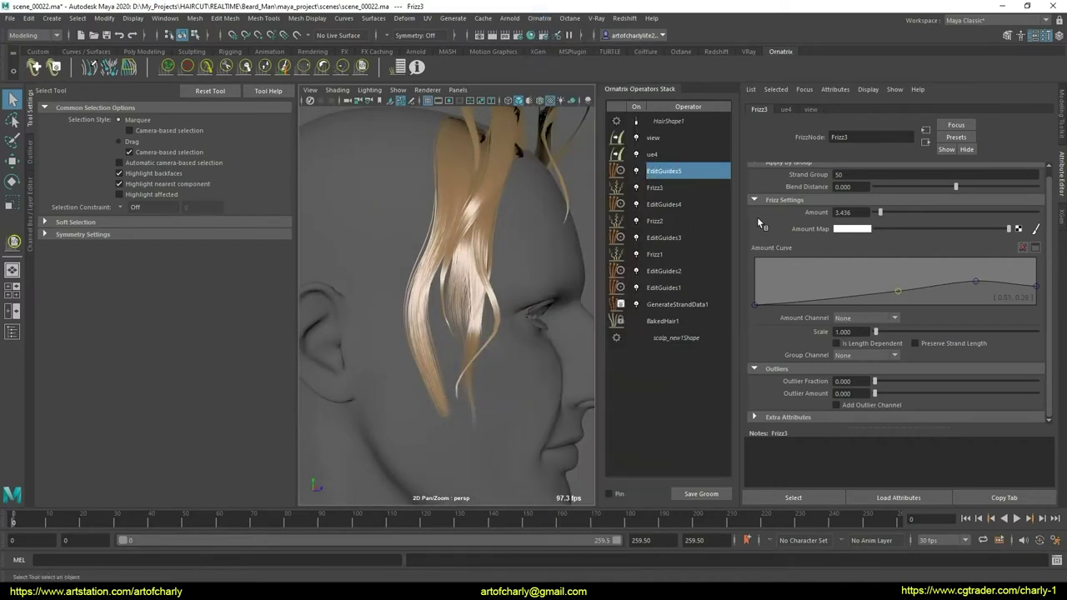
scroll(807, 223, up, 3)
scroll(866, 302, up, 2)
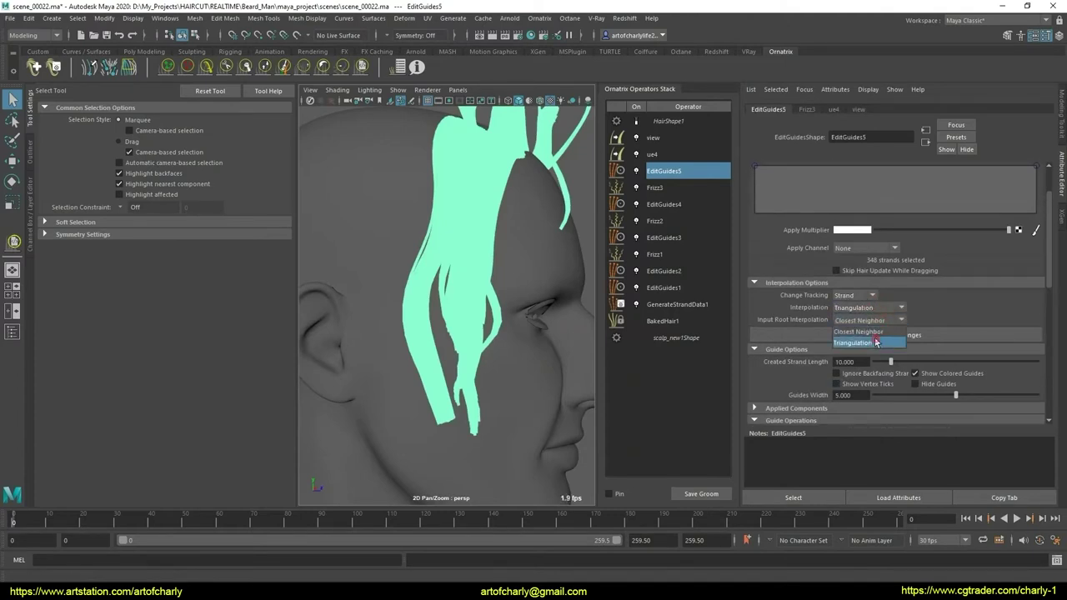
click(866, 334)
alt+drag(511, 314, 512, 298)
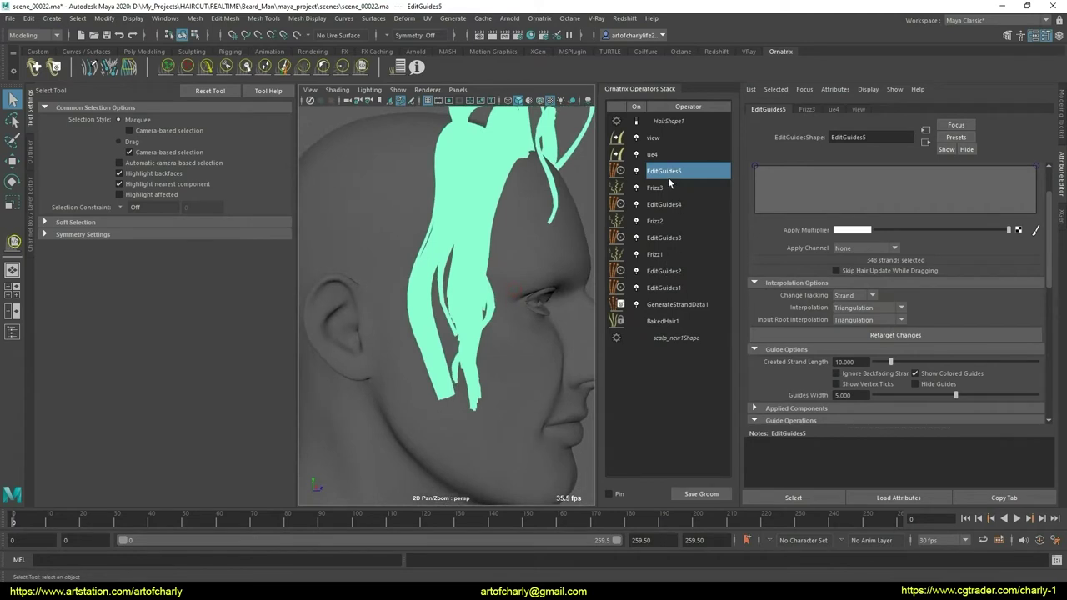
- Enable guide editing with the user brush and slightly soften its strand attenuation falloff
click(841, 185)
alt+drag(420, 307, 457, 262)
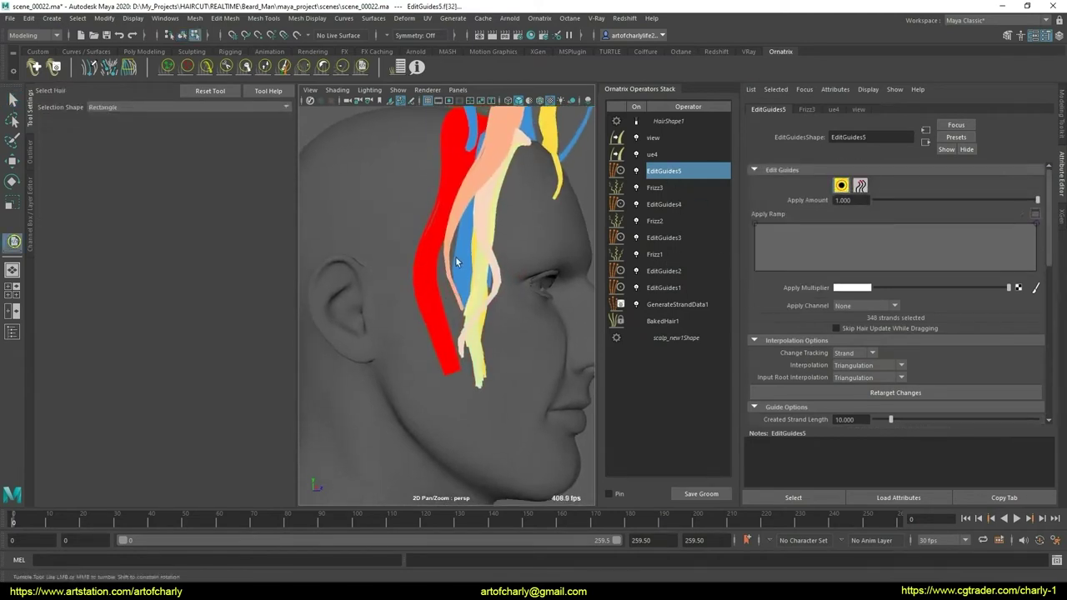
click(365, 67)
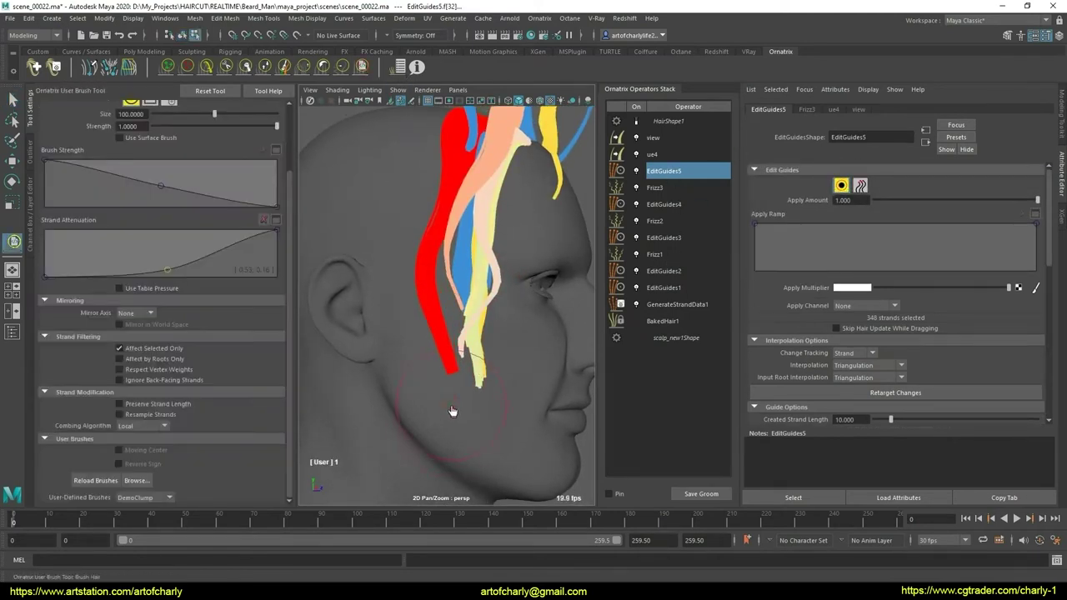
drag(176, 267, 171, 271)
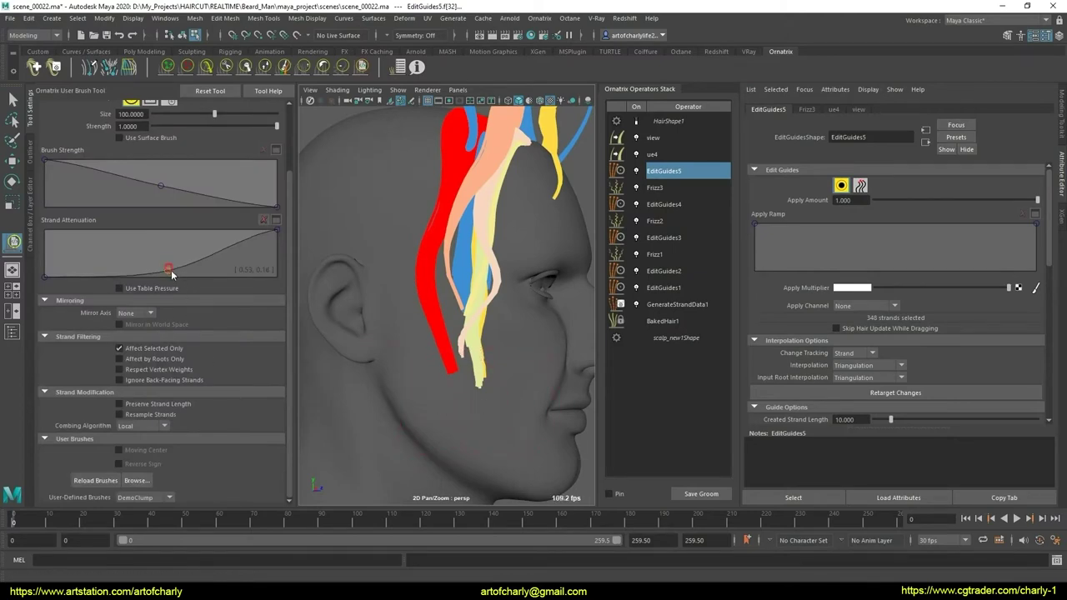
mouse_move(525, 411)
alt+mouse_down()
mouse_move(512, 325)
mouse_move(491, 358)
mouse_move(468, 351)
mouse_move(492, 395)
mouse_move(505, 362)
mouse_move(436, 327)
mouse_move(361, 324)
mouse_move(483, 353)
mouse_move(523, 375)
alt+mouse_up()
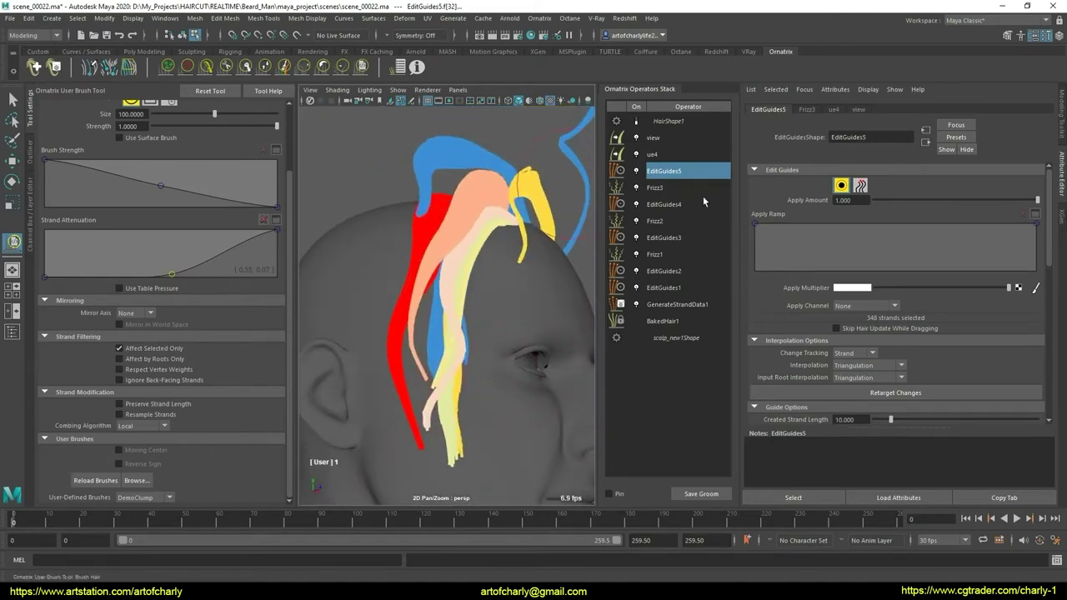
- Switch to hair-strand selection and orbit around the side of the head
click(848, 188)
alt+drag(486, 336, 410, 286)
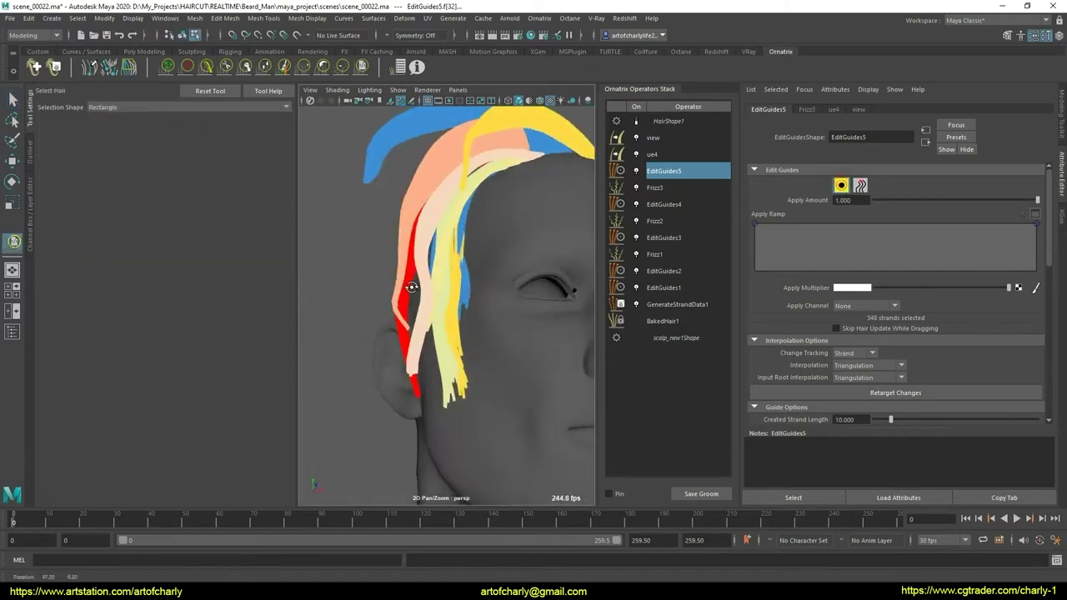
alt+right_drag(409, 286, 495, 318)
mouse_move(495, 317)
alt+mouse_down()
mouse_move(458, 451)
mouse_move(501, 392)
alt+mouse_up()
- Turn on select-by-group in Strand Groups and pick strand group 16
scroll(876, 316, down, 5)
scroll(761, 273, down, 3)
click(765, 257)
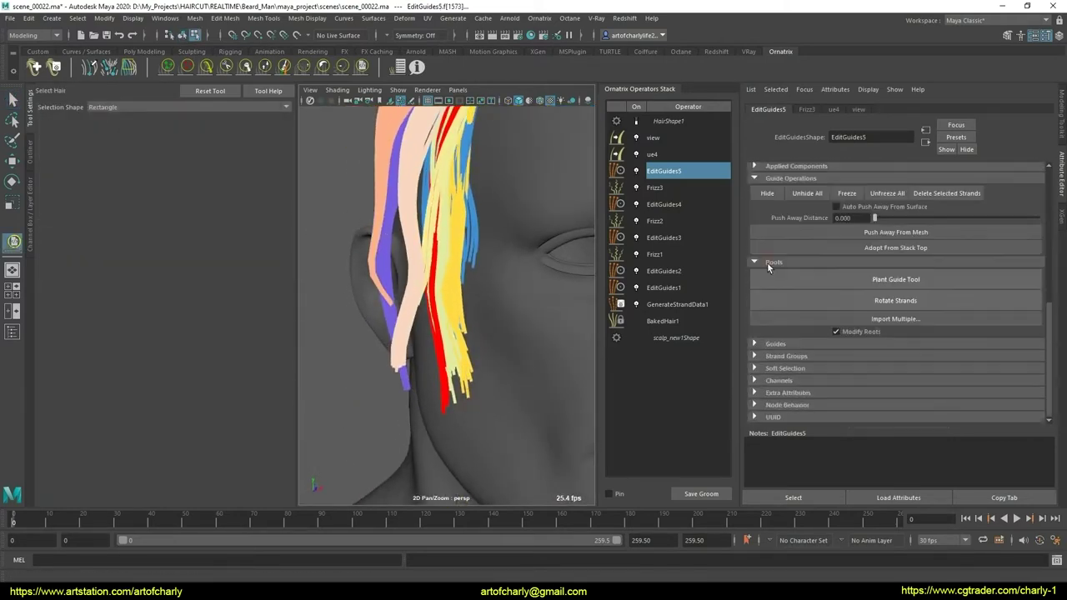
click(788, 353)
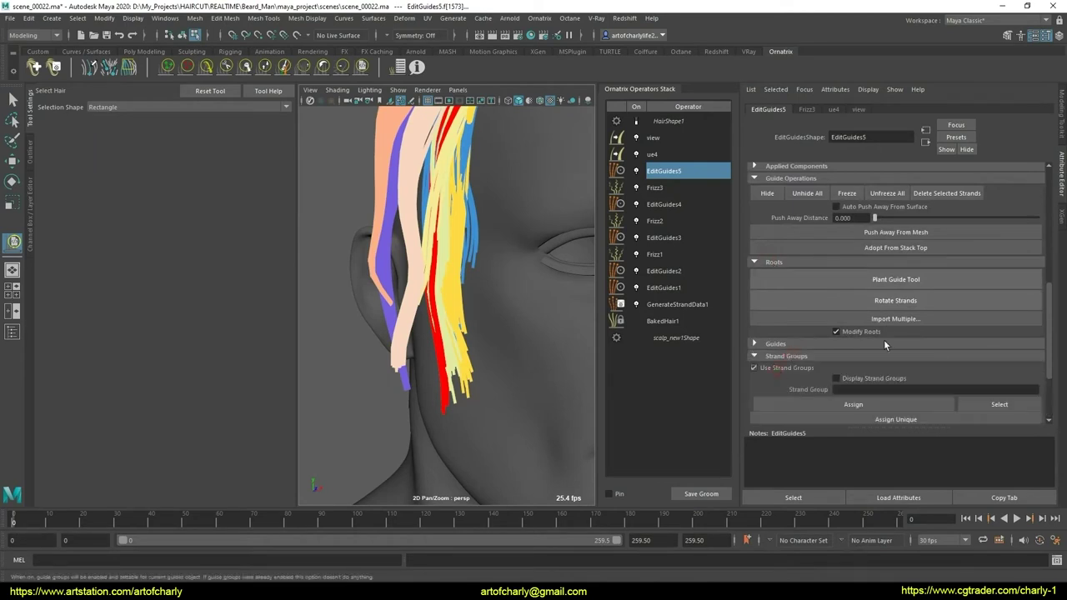
scroll(882, 342, down, 3)
click(836, 356)
mouse_move(510, 332)
alt+mouse_down()
mouse_move(381, 374)
mouse_move(428, 413)
alt+mouse_up()
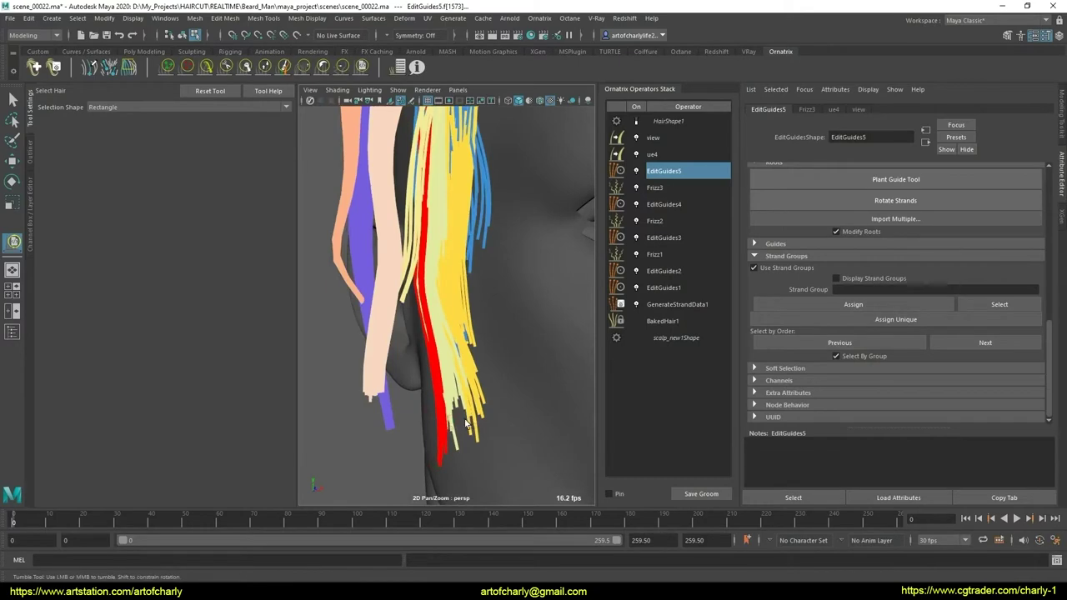
click(458, 401)
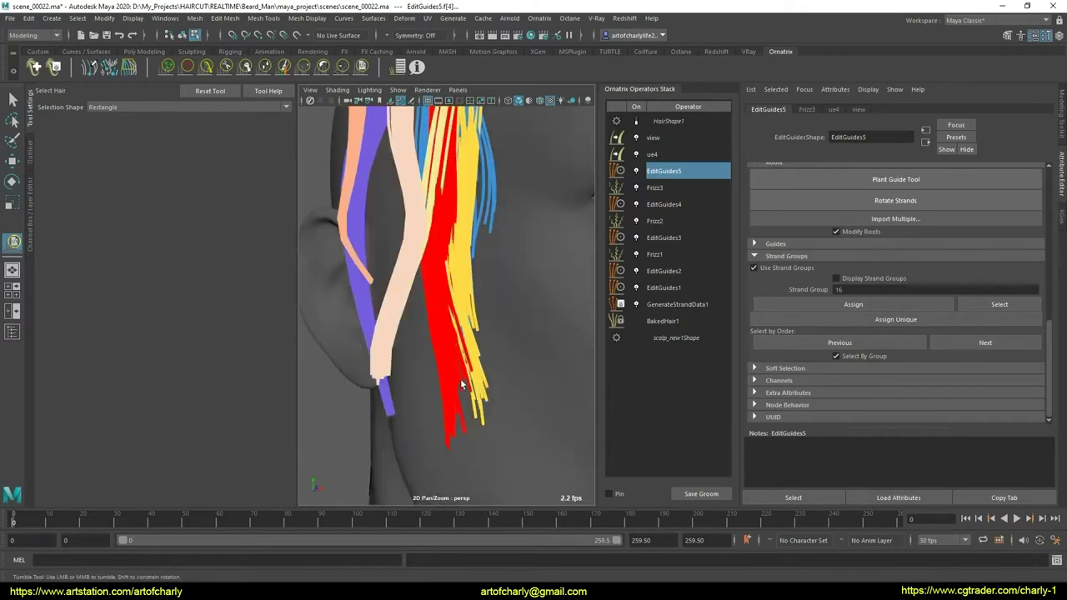
- Comb the forehead guide strands down along the side of the face
alt+drag(458, 401, 434, 386)
alt+right_drag(434, 386, 438, 326)
mouse_move(438, 331)
alt+mouse_down()
mouse_move(505, 389)
mouse_move(488, 314)
mouse_move(534, 206)
mouse_move(436, 362)
mouse_move(441, 257)
mouse_move(443, 398)
mouse_move(399, 360)
mouse_move(469, 292)
alt+mouse_up()
mouse_move(469, 292)
alt+right_down()
mouse_move(459, 273)
mouse_move(471, 352)
mouse_move(497, 357)
alt+right_up()
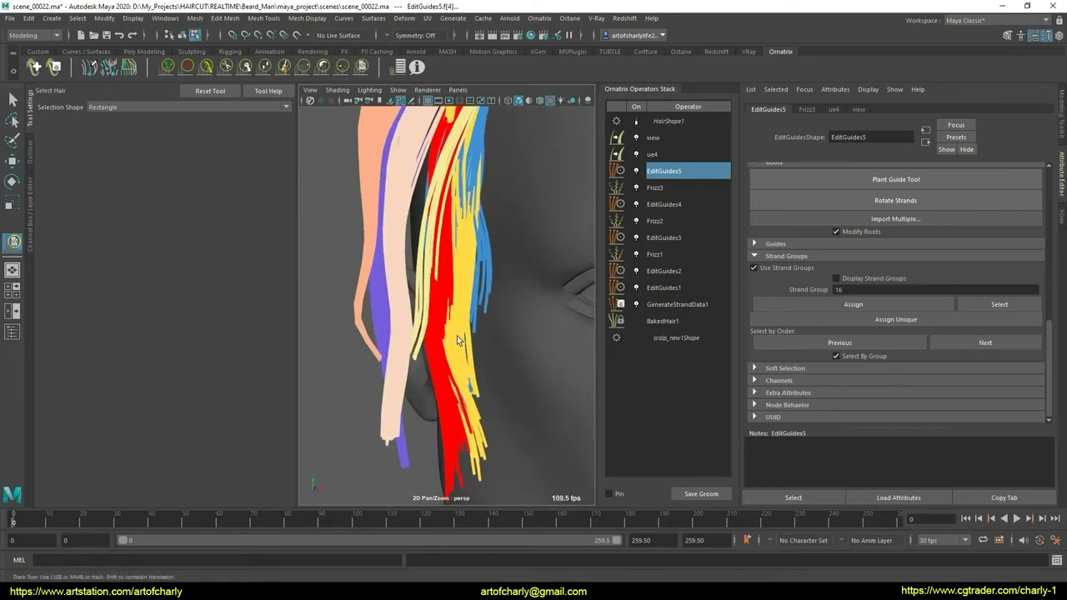
click(205, 65)
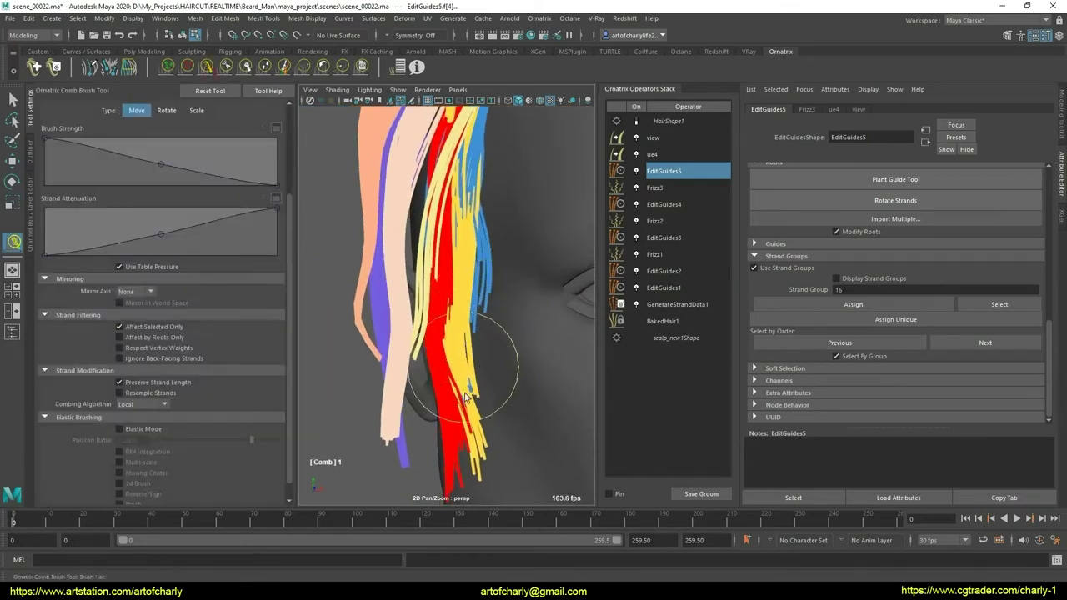
mouse_move(465, 399)
alt+mouse_down()
mouse_move(490, 334)
mouse_move(543, 326)
mouse_move(455, 338)
mouse_move(493, 305)
mouse_move(500, 357)
mouse_move(496, 265)
alt+mouse_up()
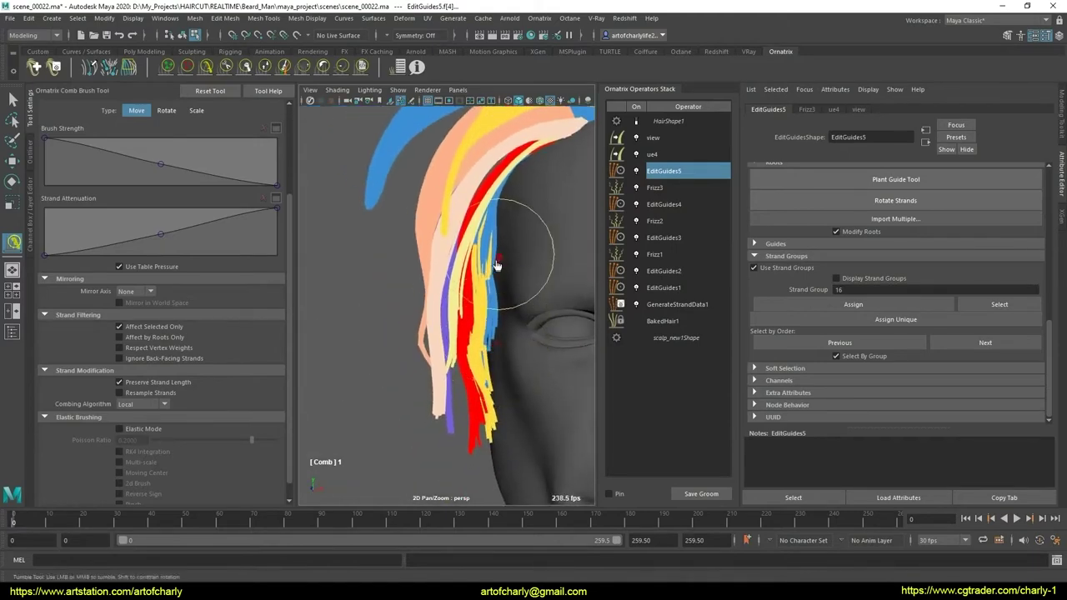
mouse_move(501, 331)
alt+mouse_down()
mouse_move(489, 334)
mouse_move(506, 342)
mouse_move(442, 346)
mouse_move(449, 322)
mouse_move(415, 356)
alt+mouse_up()
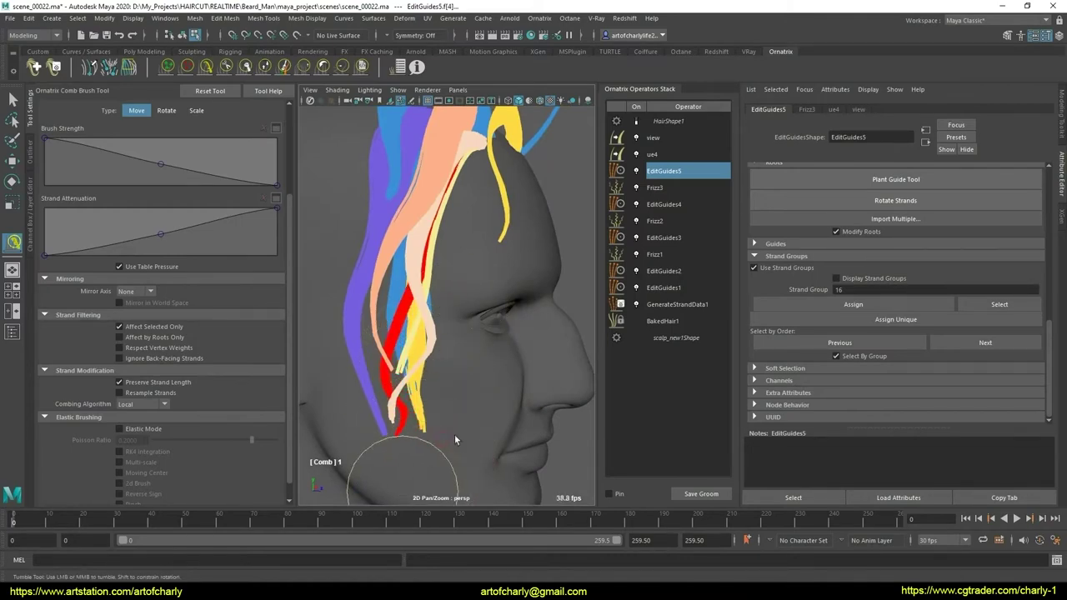
mouse_move(455, 436)
alt+mouse_down()
mouse_move(545, 386)
mouse_move(475, 395)
mouse_move(517, 376)
mouse_move(488, 362)
mouse_move(505, 334)
mouse_move(481, 296)
alt+mouse_up()
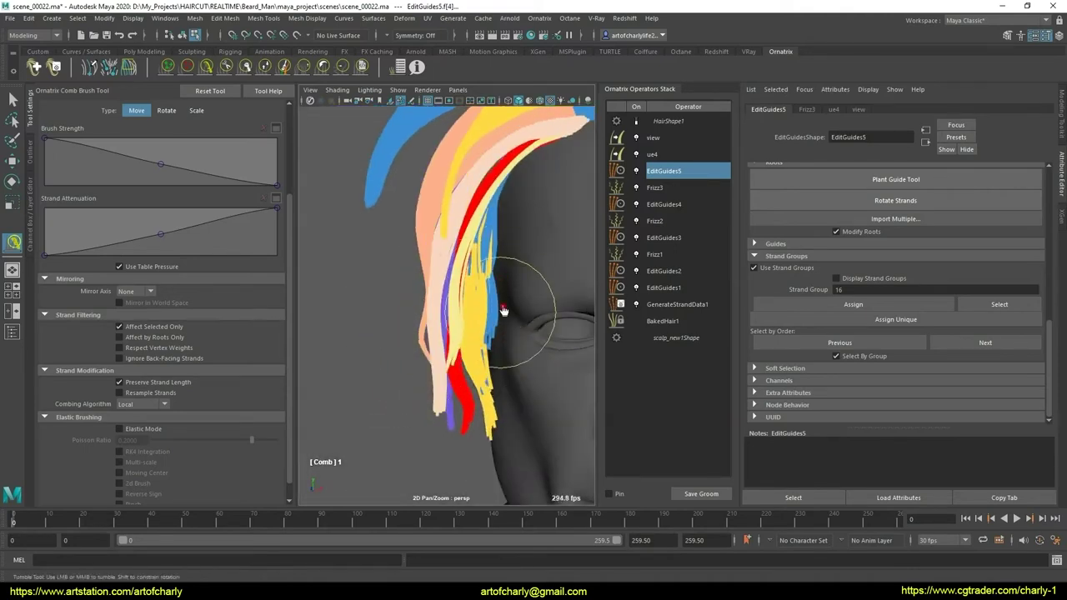
mouse_move(492, 334)
alt+mouse_down()
mouse_move(508, 245)
mouse_move(524, 310)
mouse_move(495, 320)
alt+mouse_up()
alt+middle_drag(495, 320, 490, 372)
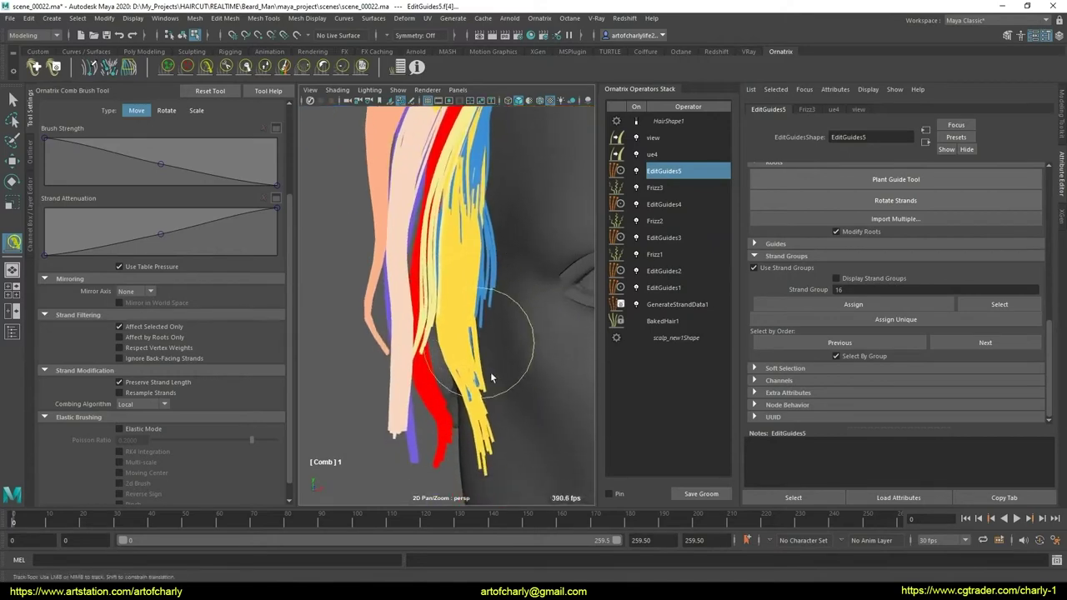
- Return to the Select tool, clear the selection and pick a strand group on the head
key(q)
mouse_move(517, 467)
alt+mouse_down()
mouse_move(561, 380)
mouse_move(484, 360)
alt+mouse_up()
click(467, 234)
mouse_move(513, 326)
alt+mouse_down()
mouse_move(455, 424)
mouse_move(527, 341)
alt+mouse_up()
scroll(461, 405, up, 5)
click(488, 391)
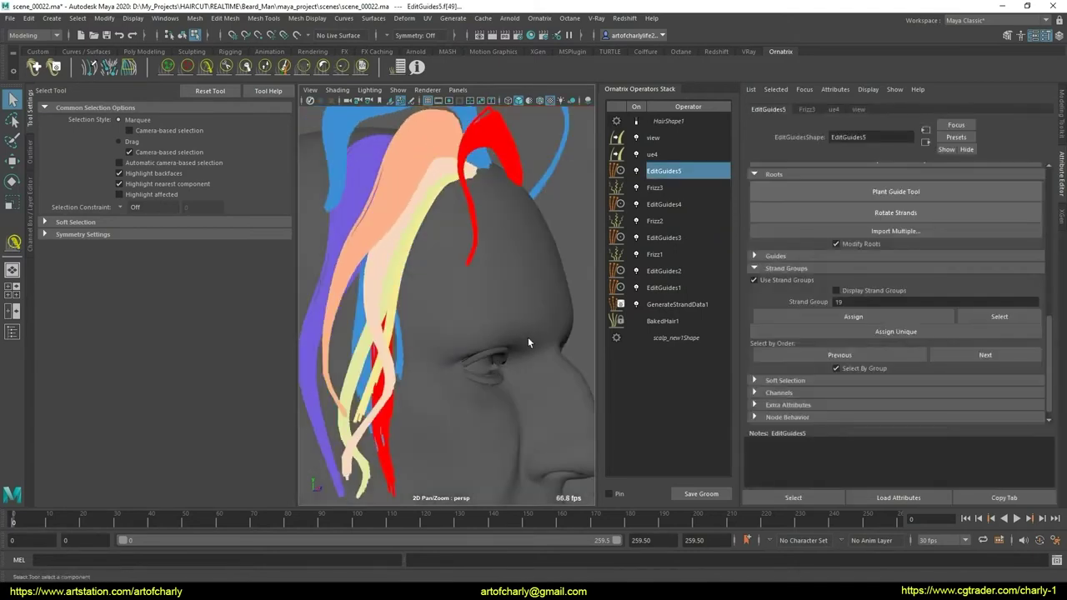
- Turn off Select By Group and orbit to a front view of the strands
click(867, 368)
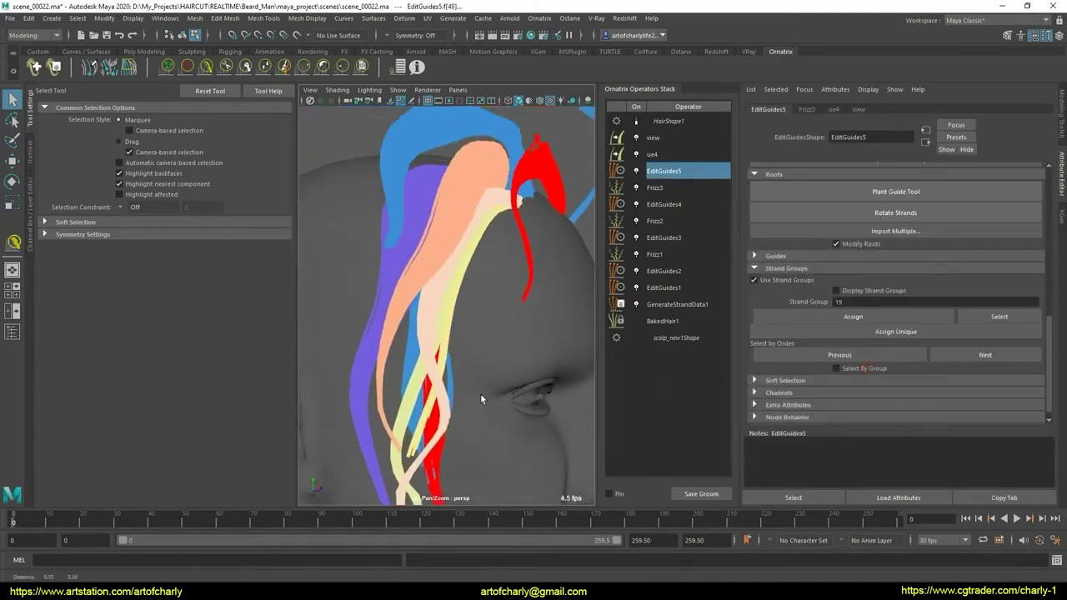
mouse_move(480, 393)
alt+mouse_down()
mouse_move(528, 324)
mouse_move(520, 352)
mouse_move(561, 347)
mouse_move(511, 265)
alt+mouse_up()
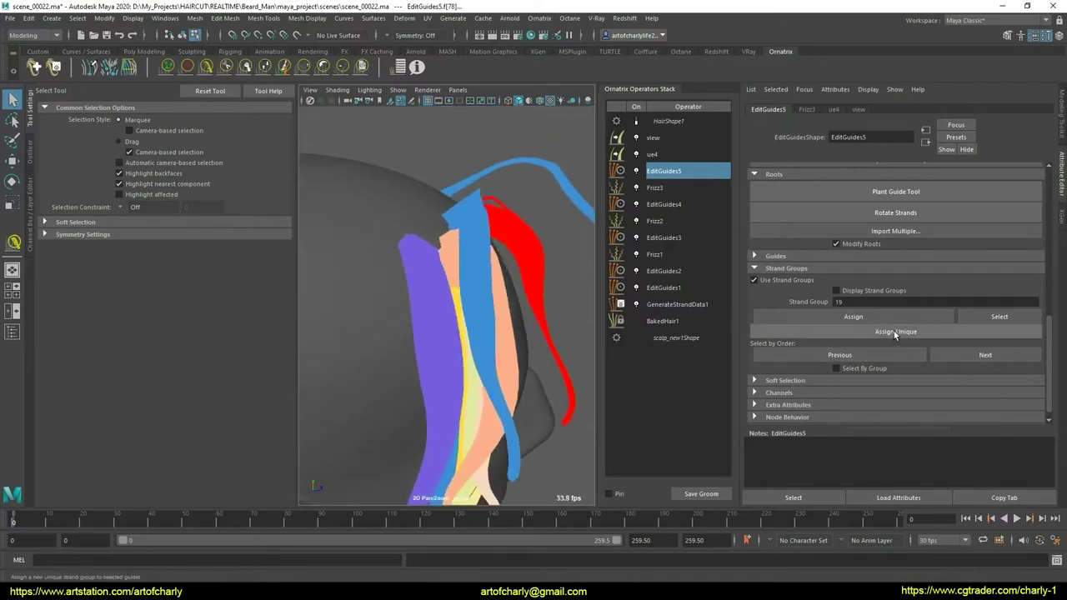
mouse_move(567, 354)
alt+mouse_down()
mouse_move(531, 360)
mouse_move(520, 390)
mouse_move(439, 426)
alt+mouse_up()
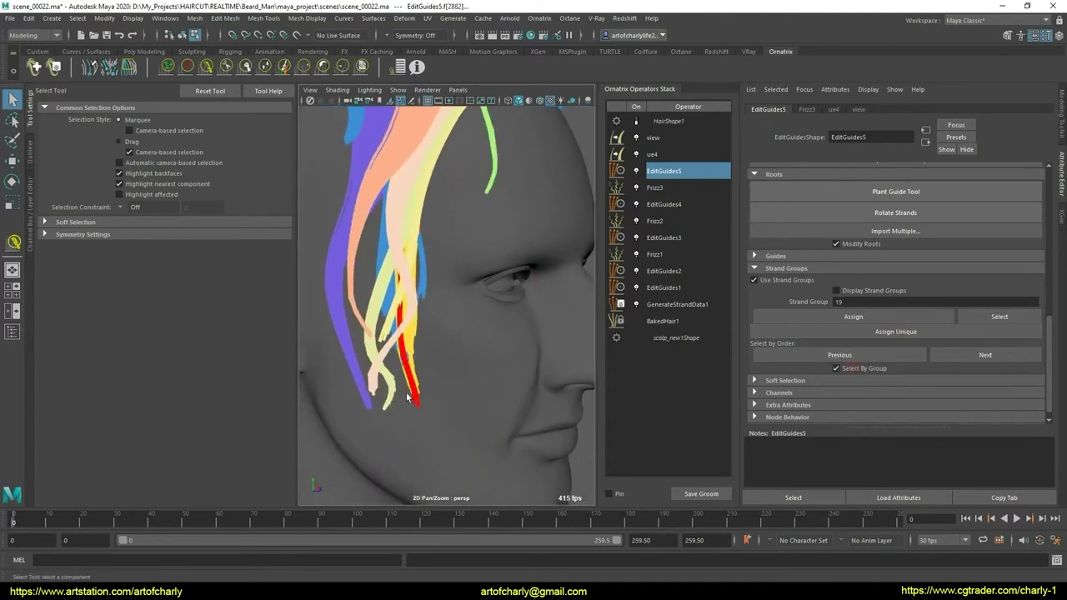
mouse_move(460, 392)
alt+mouse_down()
mouse_move(483, 349)
mouse_move(541, 410)
mouse_move(501, 410)
mouse_move(504, 375)
alt+mouse_up()
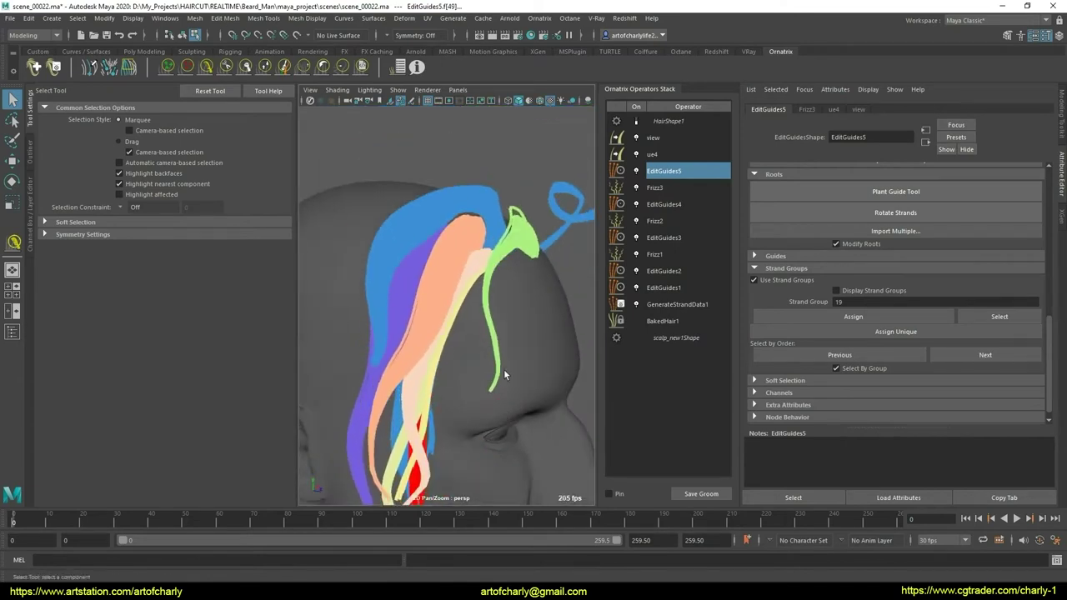
- Hide the blue, peach and purple strands with Guide Operations Hide
click(457, 204)
shift+click(459, 233)
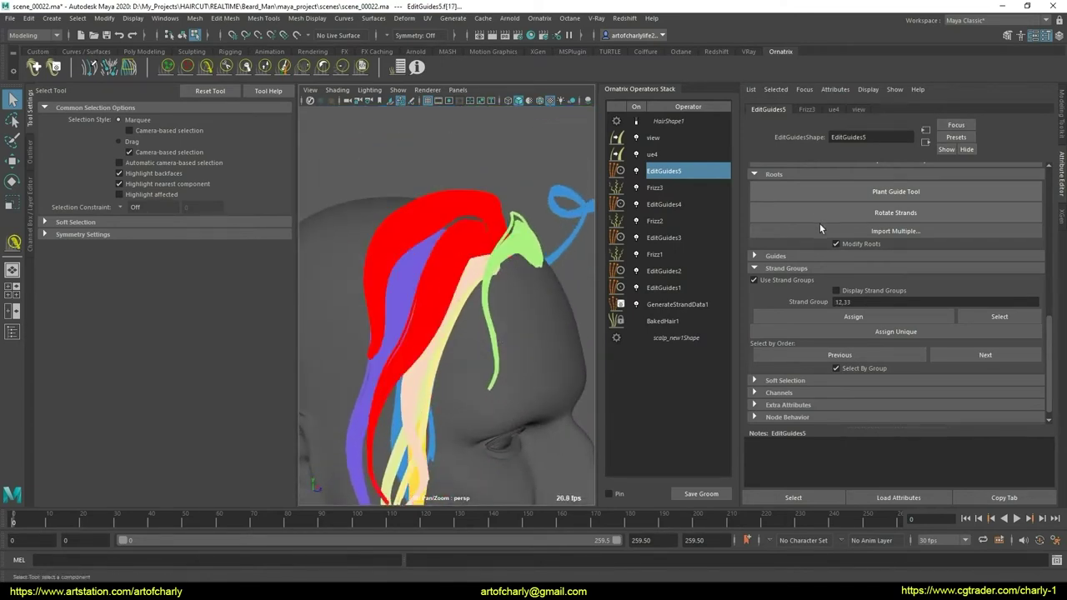
scroll(819, 223, up, 4)
scroll(792, 250, up, 1)
click(768, 275)
mouse_move(450, 317)
alt+mouse_down()
mouse_move(470, 333)
mouse_move(415, 253)
alt+mouse_up()
click(411, 250)
click(766, 278)
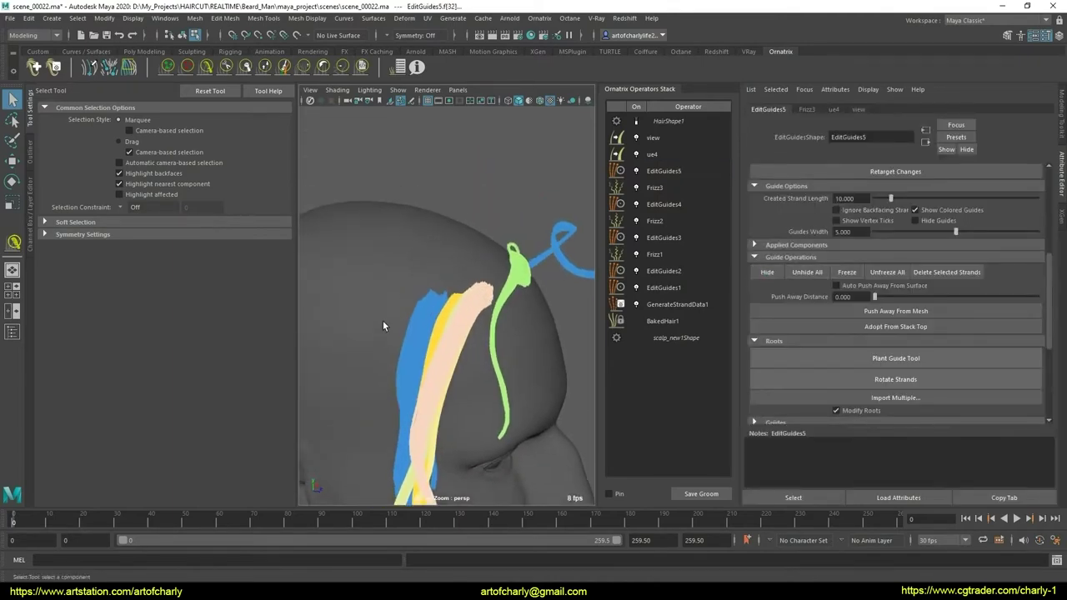
mouse_move(383, 320)
alt+mouse_down()
mouse_move(453, 414)
mouse_move(470, 342)
alt+mouse_up()
- Select the pink strands and orbit in closer on the hair guides
click(408, 231)
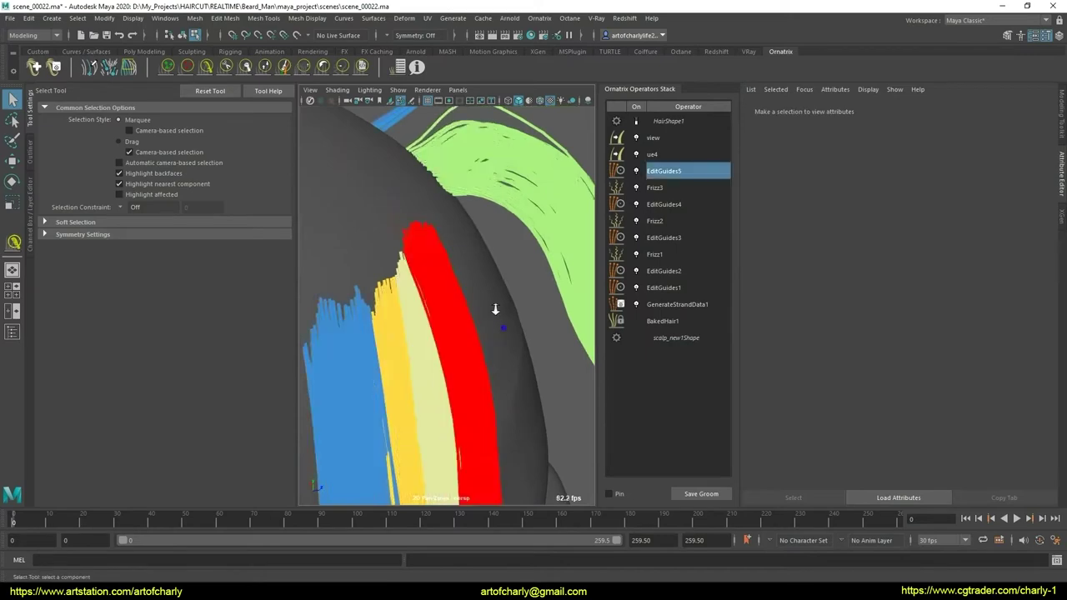
mouse_move(493, 305)
alt+mouse_down()
mouse_move(470, 240)
mouse_move(425, 316)
mouse_move(404, 313)
mouse_move(450, 334)
alt+mouse_up()
scroll(403, 313, down, 5)
scroll(476, 417, up, 5)
alt+drag(476, 417, 449, 298)
scroll(450, 298, up, 3)
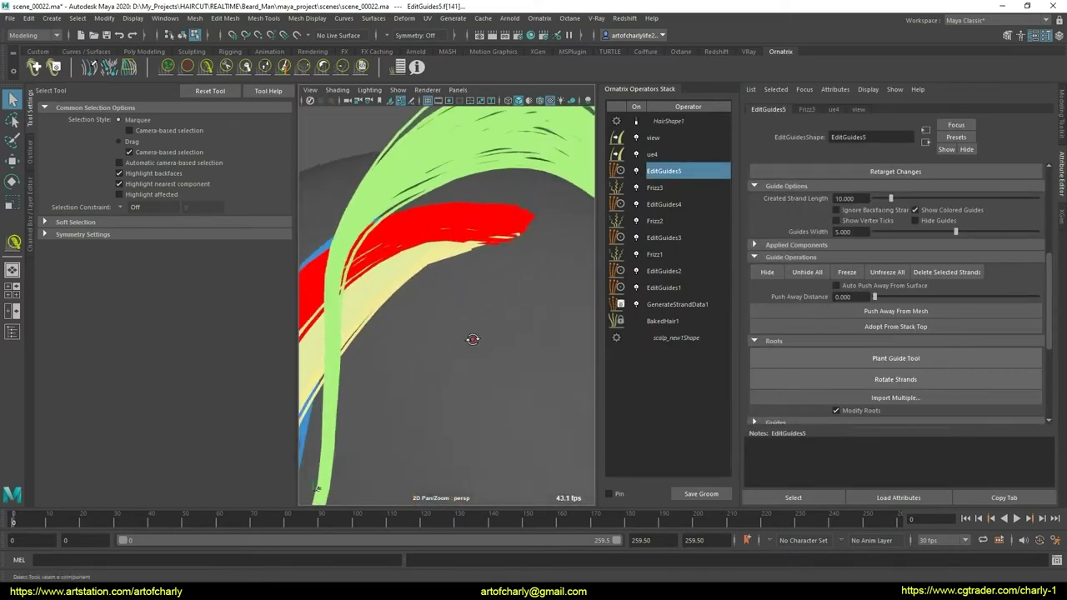
mouse_move(472, 334)
alt+mouse_down()
mouse_move(414, 419)
mouse_move(445, 286)
mouse_move(395, 353)
mouse_move(475, 302)
mouse_move(431, 473)
mouse_move(386, 424)
mouse_move(380, 376)
mouse_move(436, 322)
mouse_move(432, 302)
mouse_move(450, 362)
mouse_move(431, 442)
mouse_move(411, 370)
mouse_move(374, 314)
mouse_move(504, 241)
alt+mouse_up()
scroll(396, 353, down, 4)
- Reselect EditGuides5 and give the selected guide its own unique strand group (25)
click(400, 463)
click(396, 448)
click(505, 241)
mouse_move(491, 300)
alt+mouse_down()
mouse_move(553, 303)
mouse_move(440, 338)
mouse_move(548, 306)
alt+mouse_up()
scroll(875, 247, down, 3)
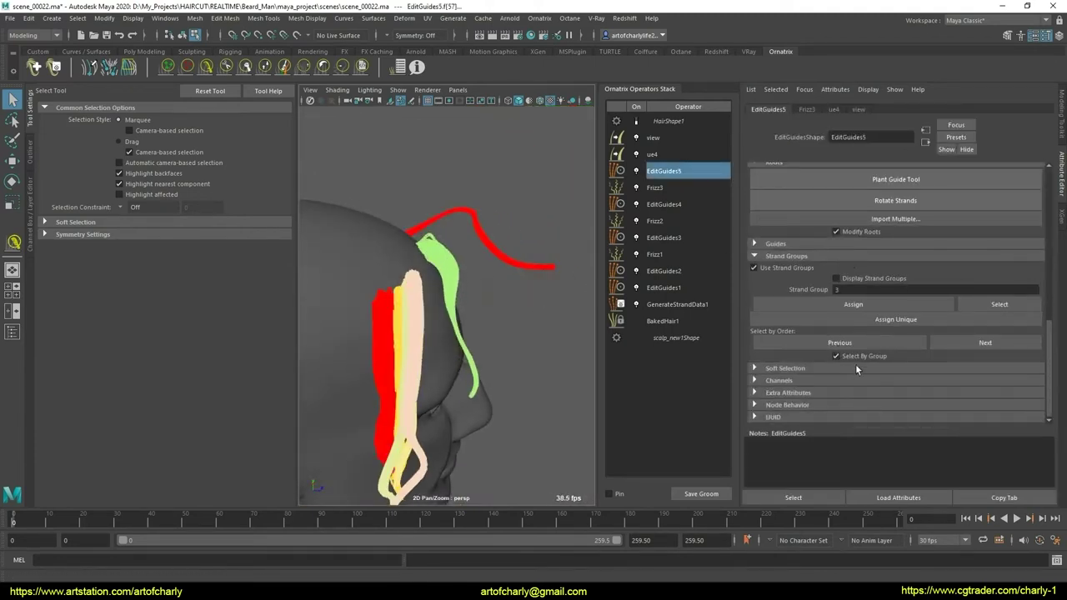
click(568, 308)
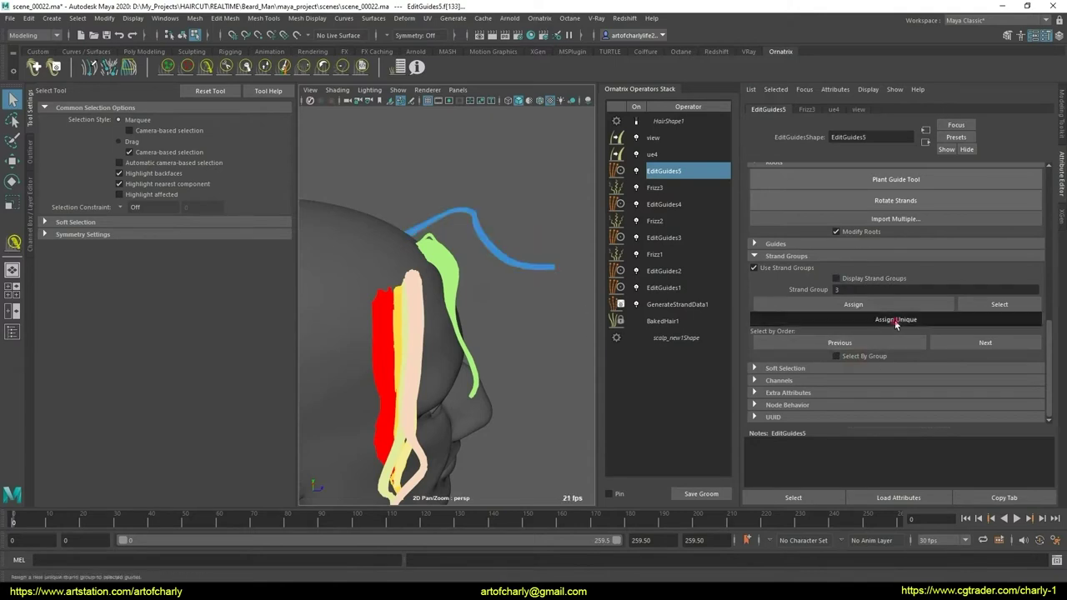
- Select the arching guide curve and the pale strand group, then zoom out to the face
mouse_move(424, 341)
alt+mouse_down()
mouse_move(509, 261)
mouse_move(361, 319)
mouse_move(466, 301)
mouse_move(459, 313)
alt+mouse_up()
click(510, 265)
click(401, 338)
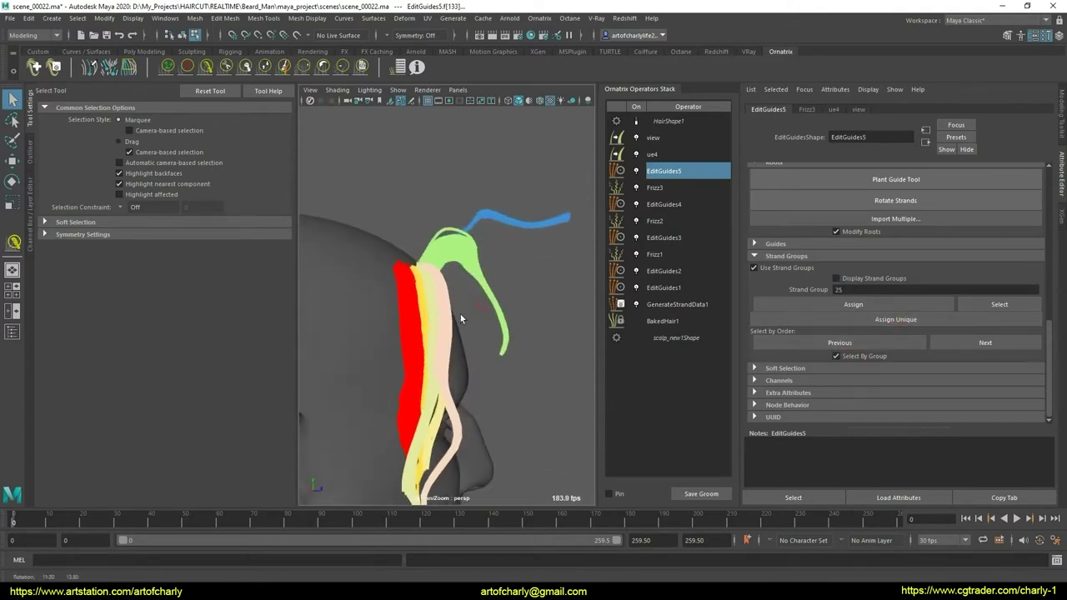
middle_drag(443, 329, 321, 90)
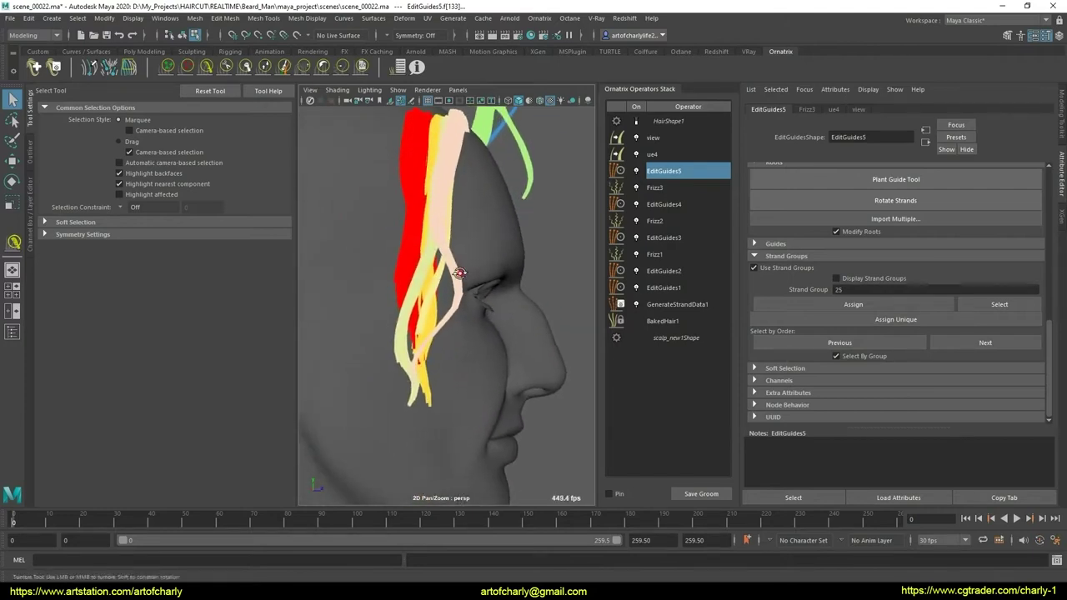
- Lengthen the red strands to the jaw, trim them below the cheek and clump them
click(265, 68)
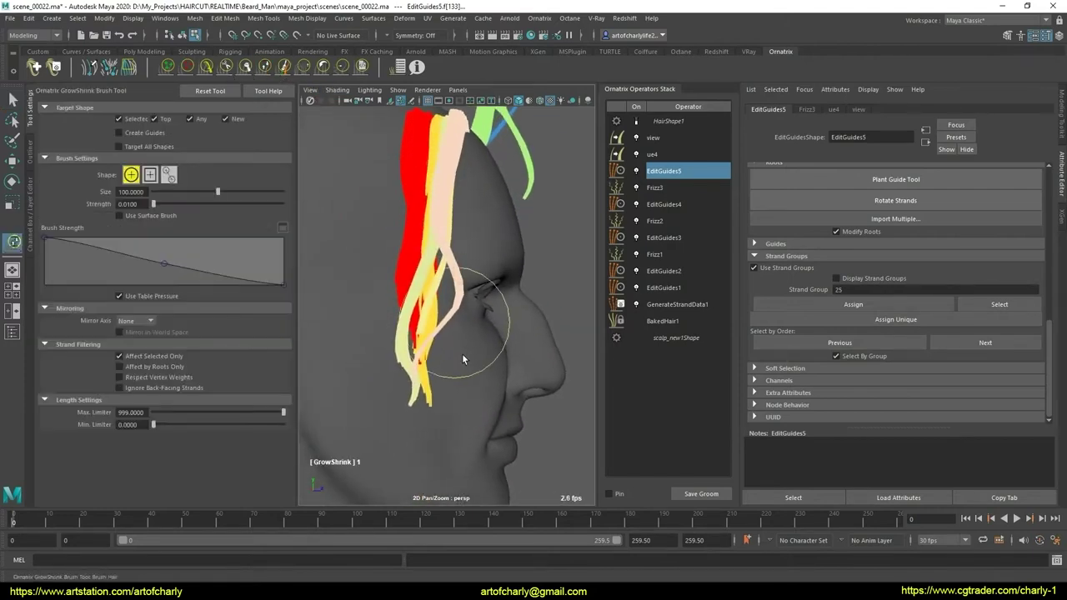
mouse_move(419, 306)
mouse_down()
mouse_move(422, 350)
mouse_move(408, 379)
mouse_move(403, 297)
mouse_up()
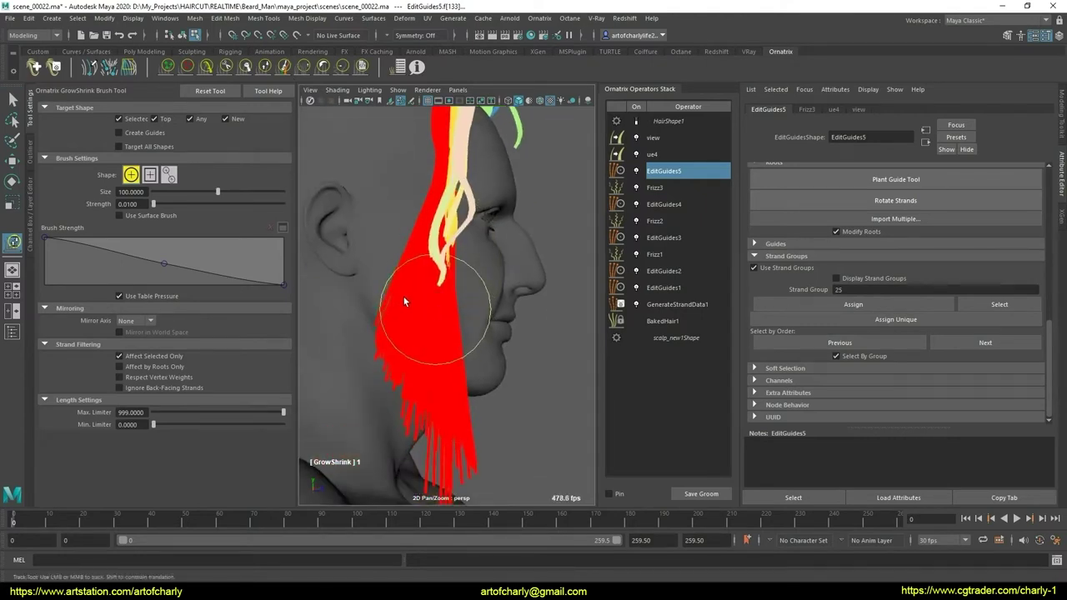
click(226, 67)
drag(354, 331, 348, 326)
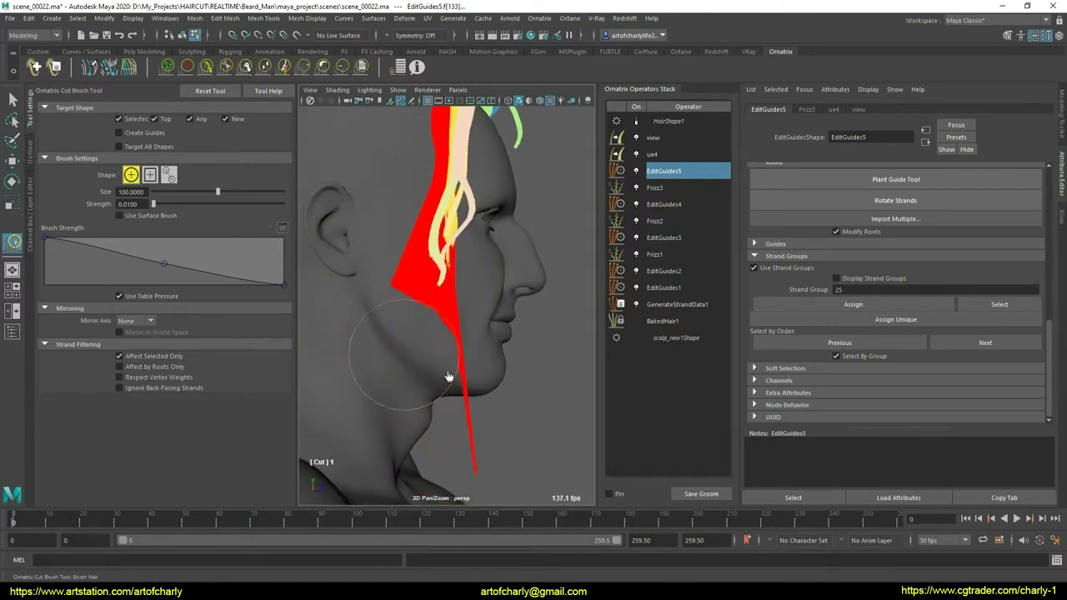
click(361, 67)
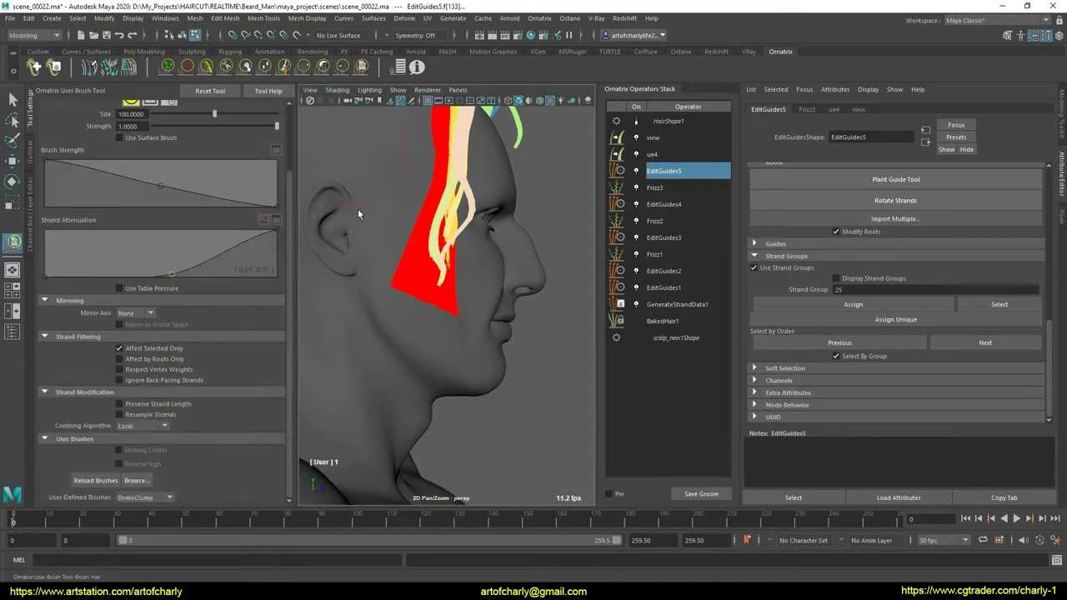
drag(423, 316, 205, 120)
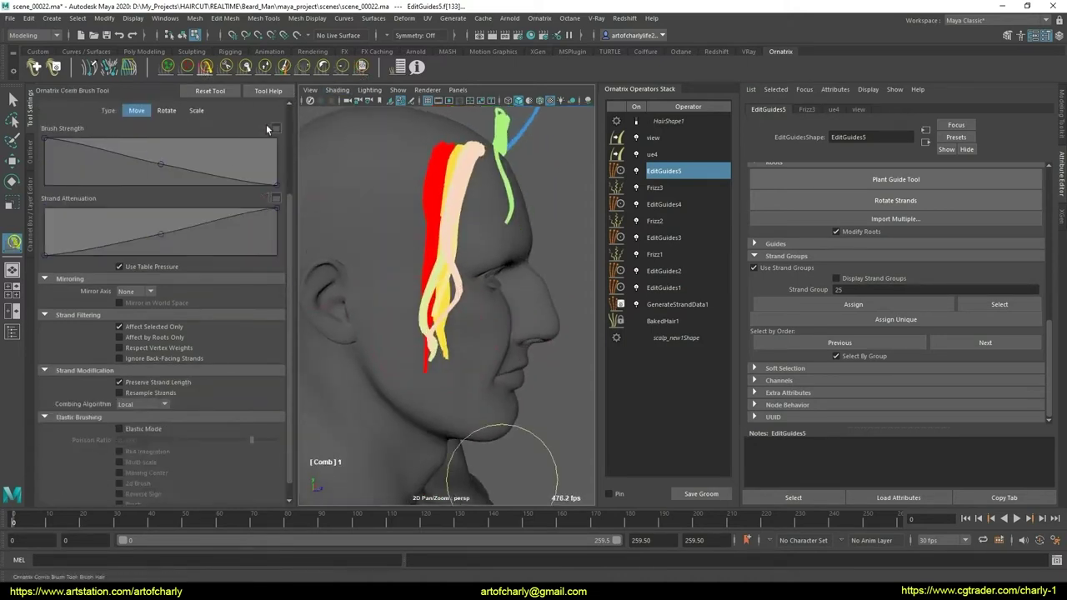
- Comb the red strands and their tips down beside the face
click(264, 67)
mouse_move(489, 322)
mouse_down()
mouse_move(476, 297)
mouse_move(494, 275)
mouse_up()
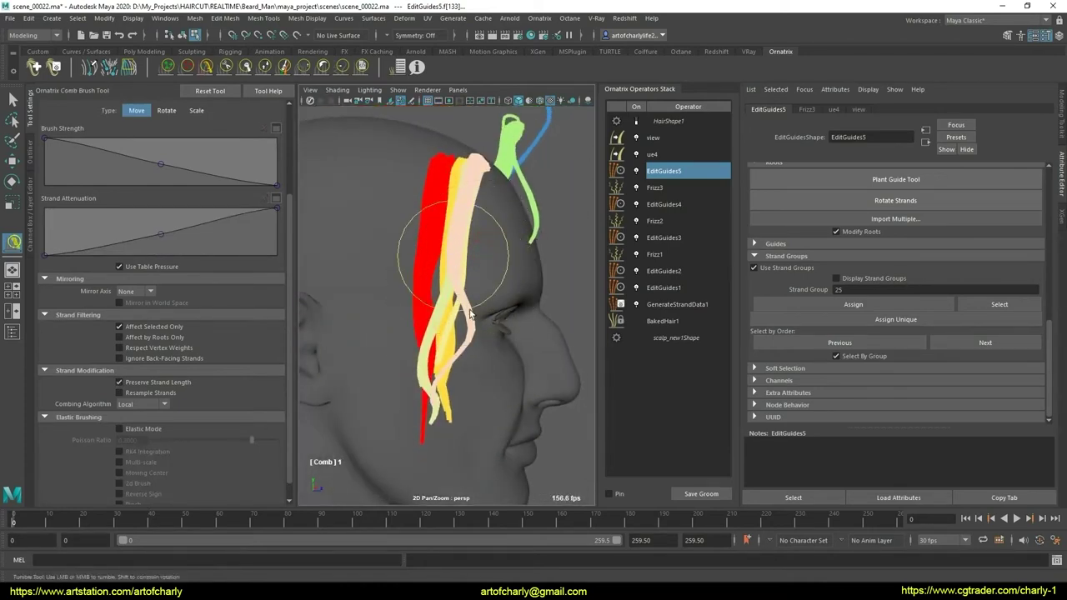
alt+drag(470, 313, 476, 309)
alt+middle_drag(476, 309, 443, 290)
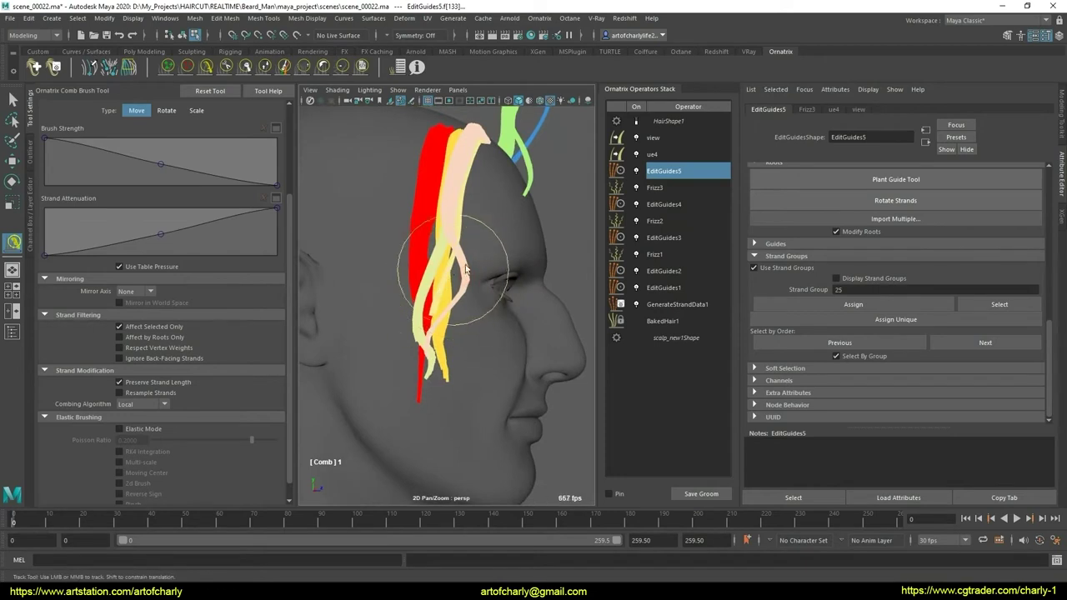
drag(401, 346, 399, 339)
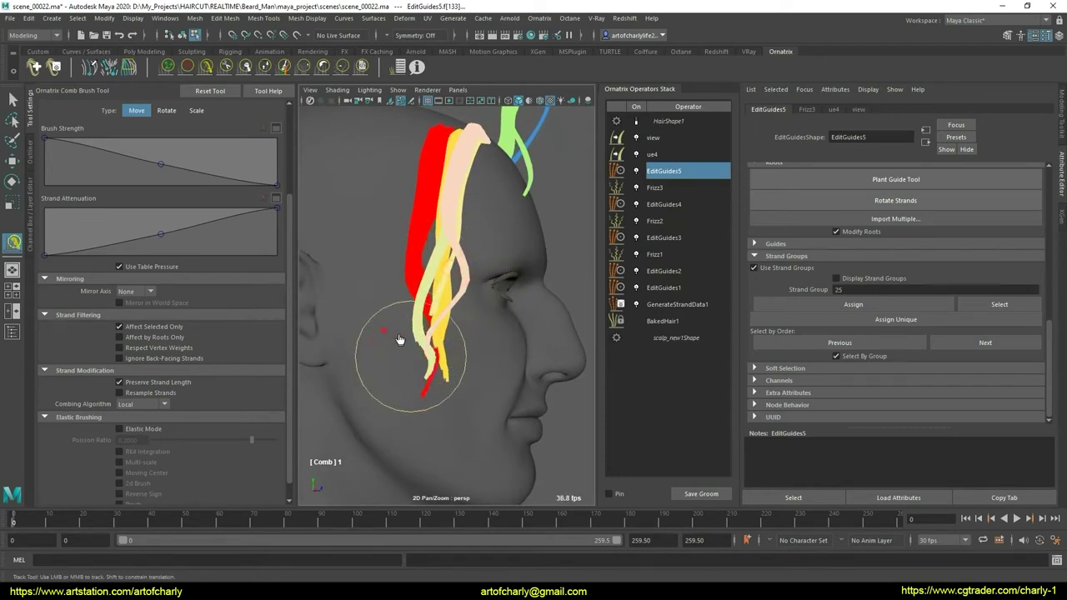
- Orbit around the ear to inspect the combed locks and return to selection
mouse_move(447, 293)
alt+mouse_down()
mouse_move(502, 326)
mouse_move(512, 296)
alt+mouse_up()
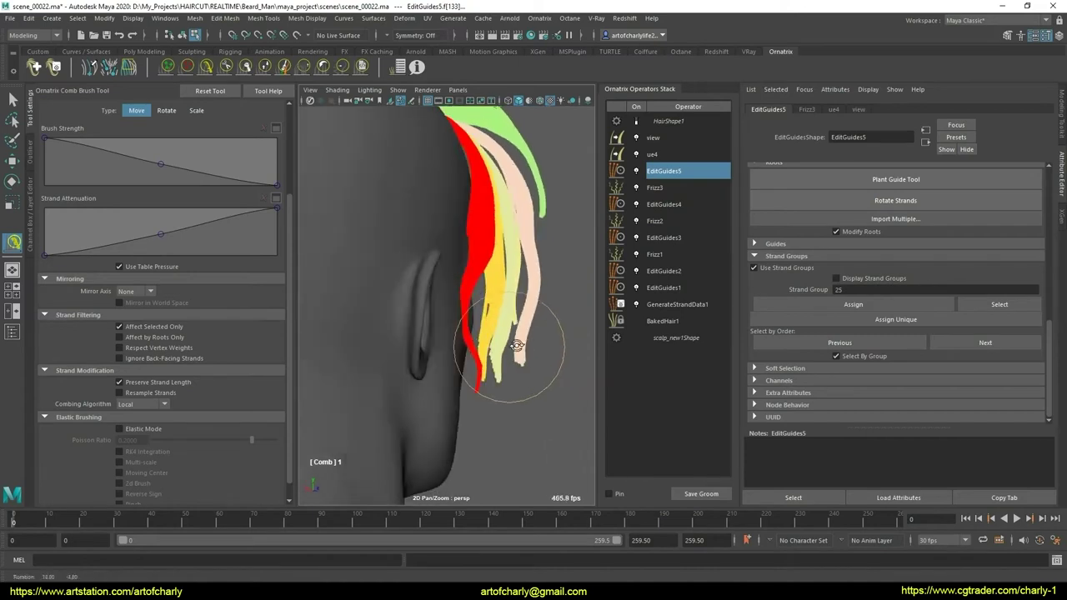
alt+right_drag(512, 295, 527, 300)
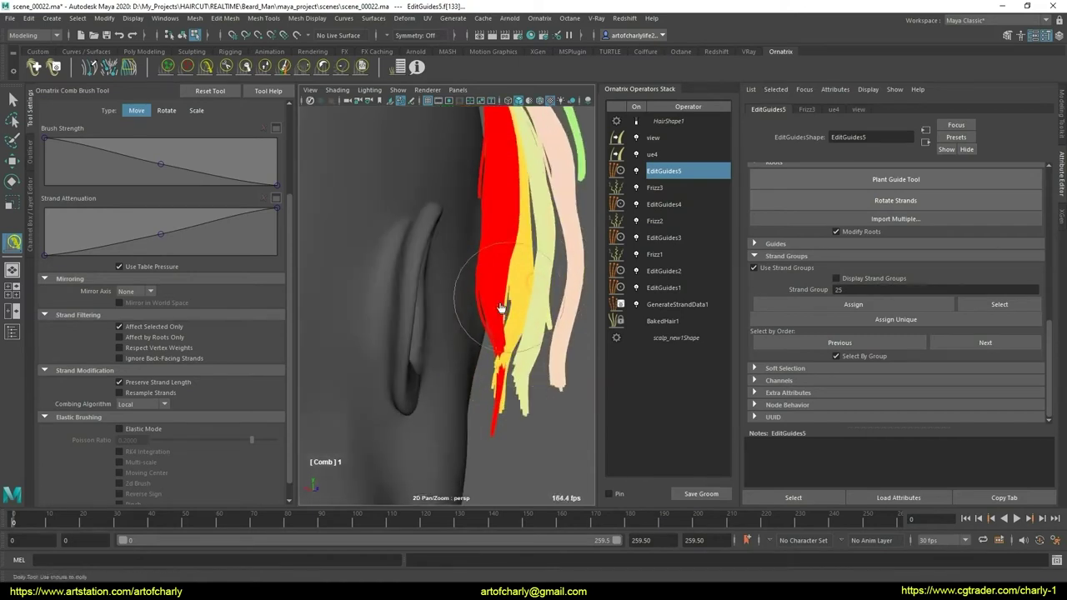
mouse_move(436, 315)
alt+mouse_down()
mouse_move(508, 348)
mouse_move(433, 384)
alt+mouse_up()
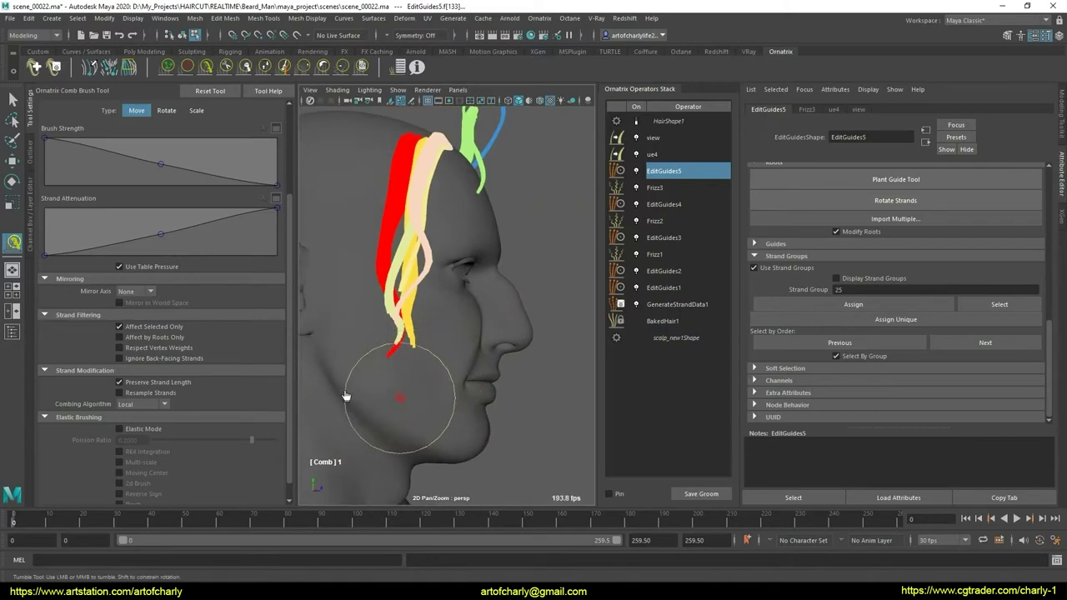
alt+drag(370, 375, 473, 400)
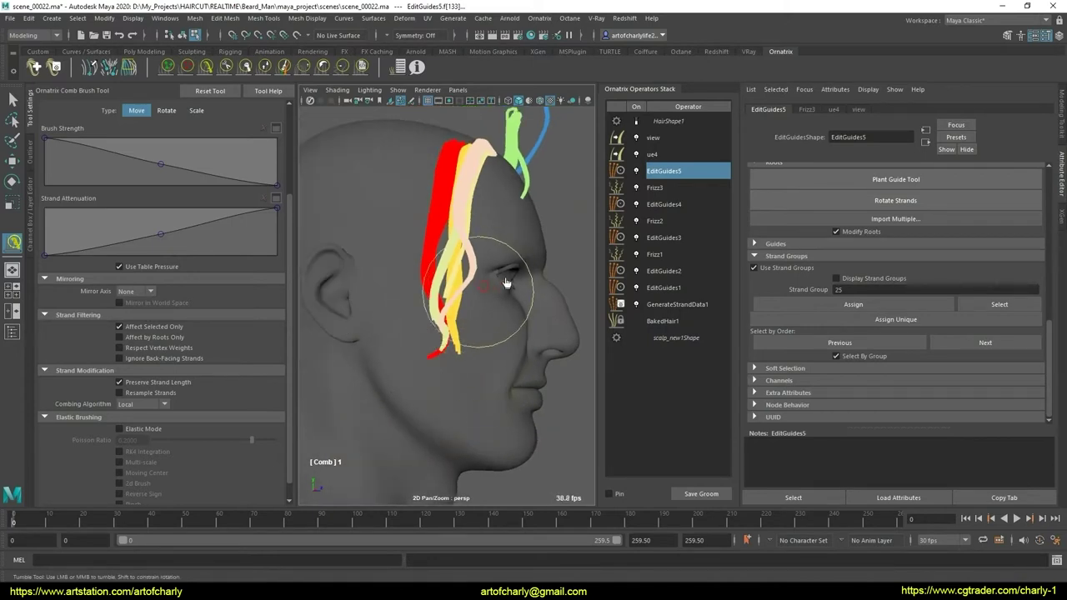
alt+middle_drag(506, 283, 507, 325)
mouse_move(508, 293)
alt+mouse_down()
mouse_move(446, 306)
mouse_move(498, 327)
alt+mouse_up()
alt+right_drag(497, 327, 500, 362)
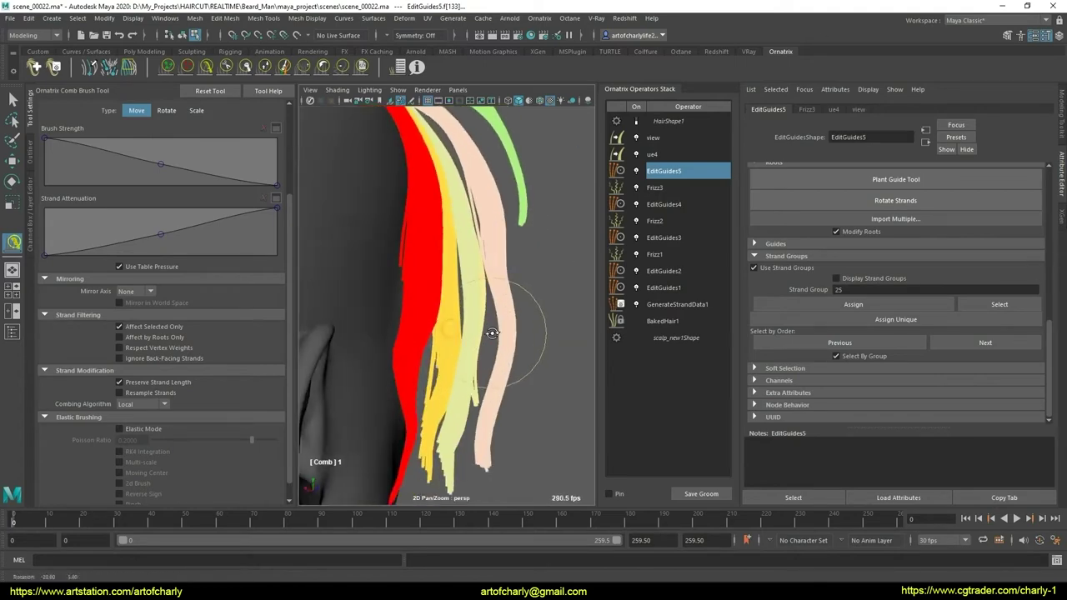
key(q)
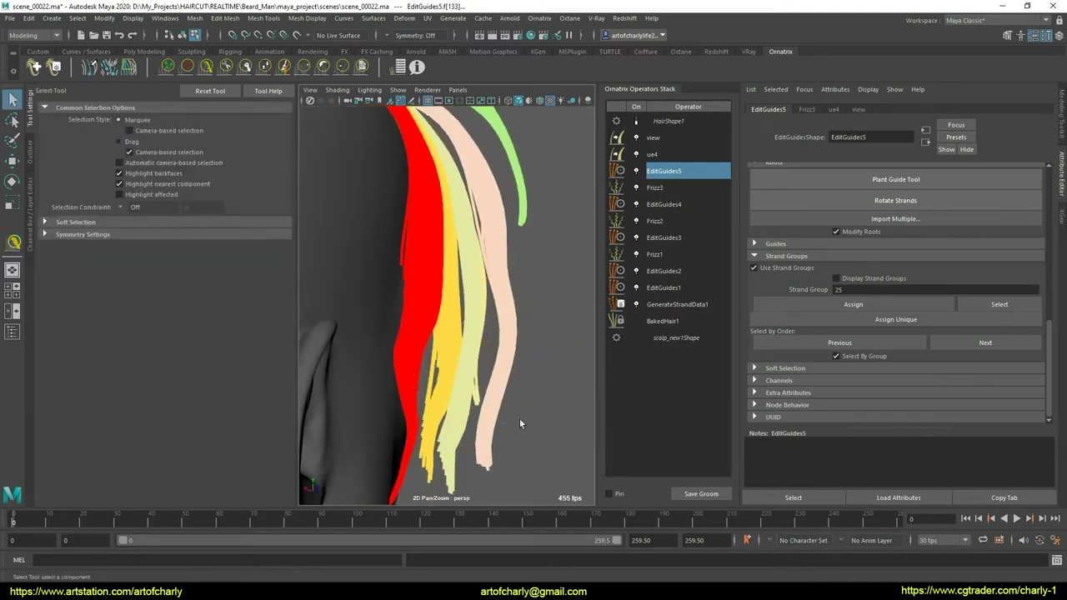
- Orbit and zoom to frame the strands beside the eye
mouse_move(519, 423)
alt+mouse_down()
mouse_move(421, 330)
mouse_move(431, 329)
alt+mouse_up()
mouse_move(430, 328)
alt+right_down()
mouse_move(450, 347)
mouse_move(493, 336)
alt+right_up()
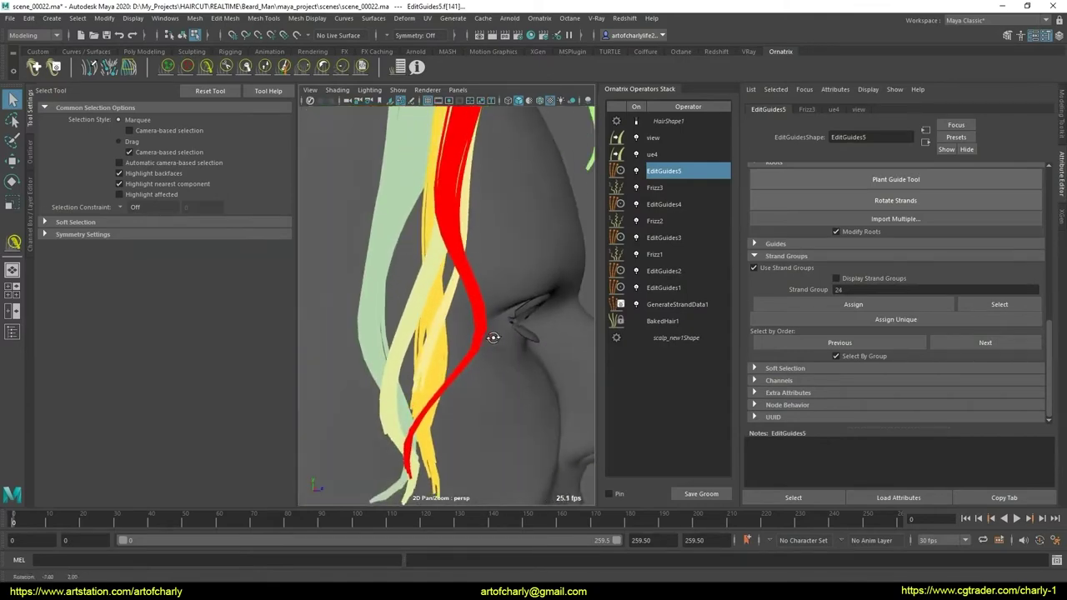
mouse_move(493, 337)
alt+mouse_down()
mouse_move(480, 302)
mouse_move(520, 348)
mouse_move(419, 330)
mouse_move(446, 331)
alt+mouse_up()
alt+right_drag(445, 330, 400, 333)
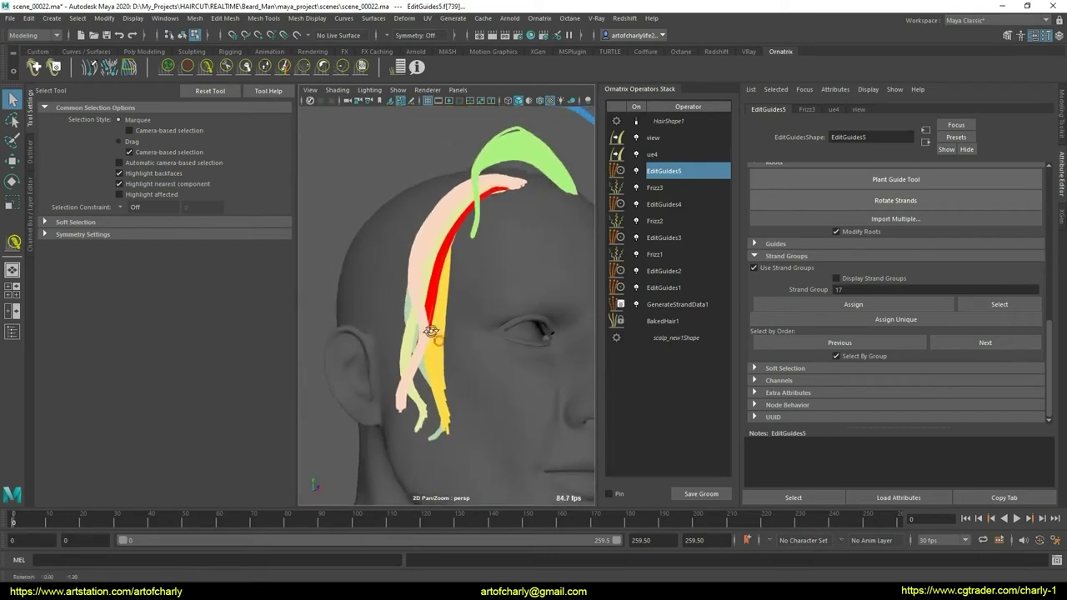
mouse_move(400, 333)
alt+mouse_down()
mouse_move(369, 341)
mouse_move(501, 350)
alt+mouse_up()
alt+right_drag(501, 350, 500, 323)
alt+drag(501, 324, 502, 342)
- Lengthen the red strand and comb the red, yellow and pink strands downward
click(263, 68)
drag(422, 311, 461, 338)
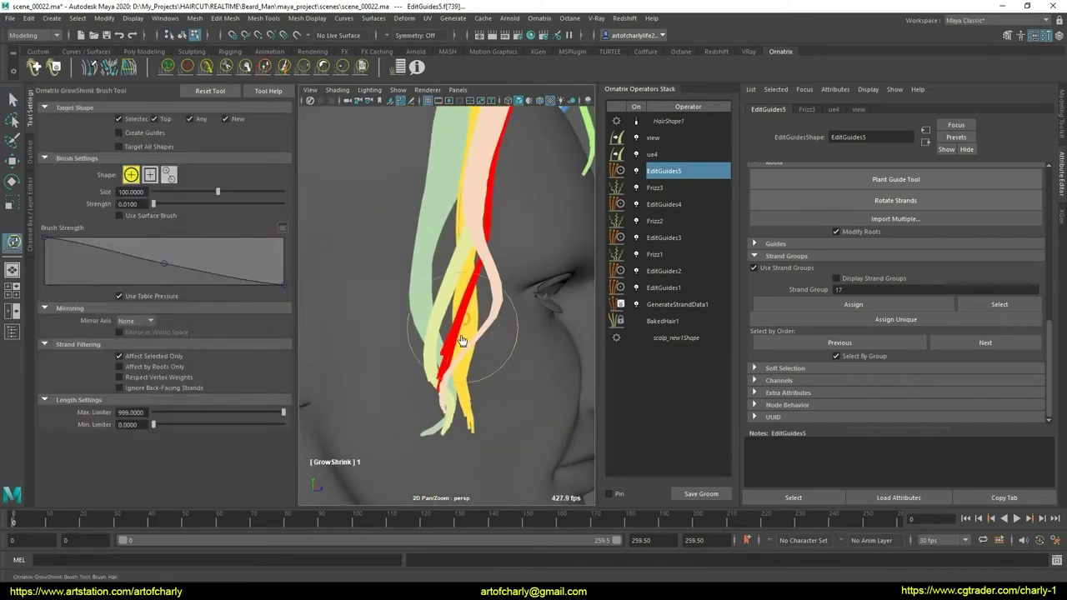
click(205, 70)
mouse_move(389, 334)
mouse_down()
mouse_move(452, 381)
mouse_move(451, 411)
mouse_up()
drag(500, 296, 510, 327)
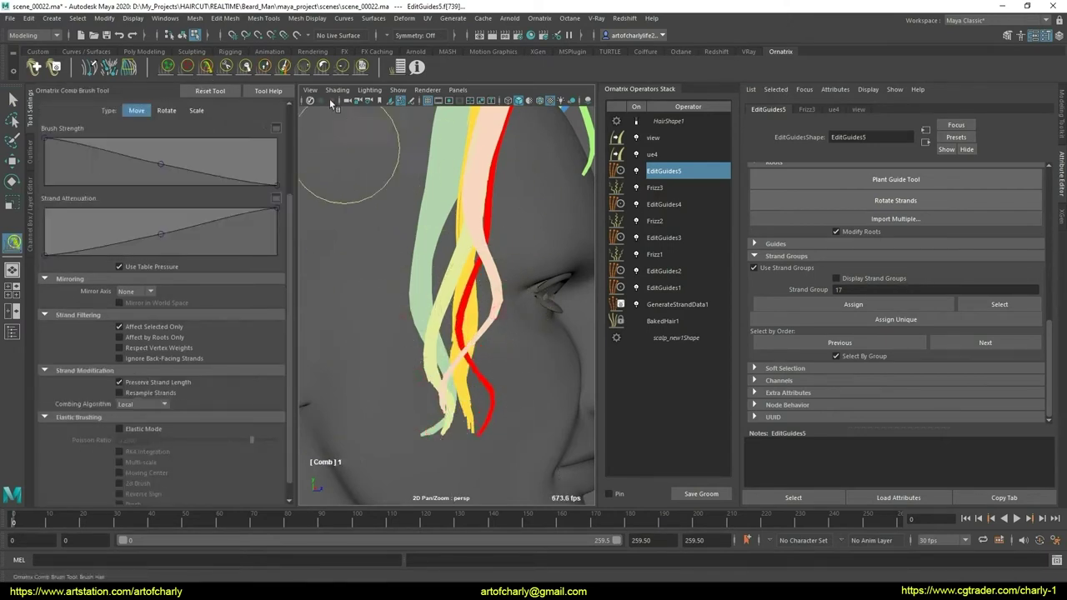
- Smooth the strands, comb them straighter down the temple, and return to selection
click(340, 69)
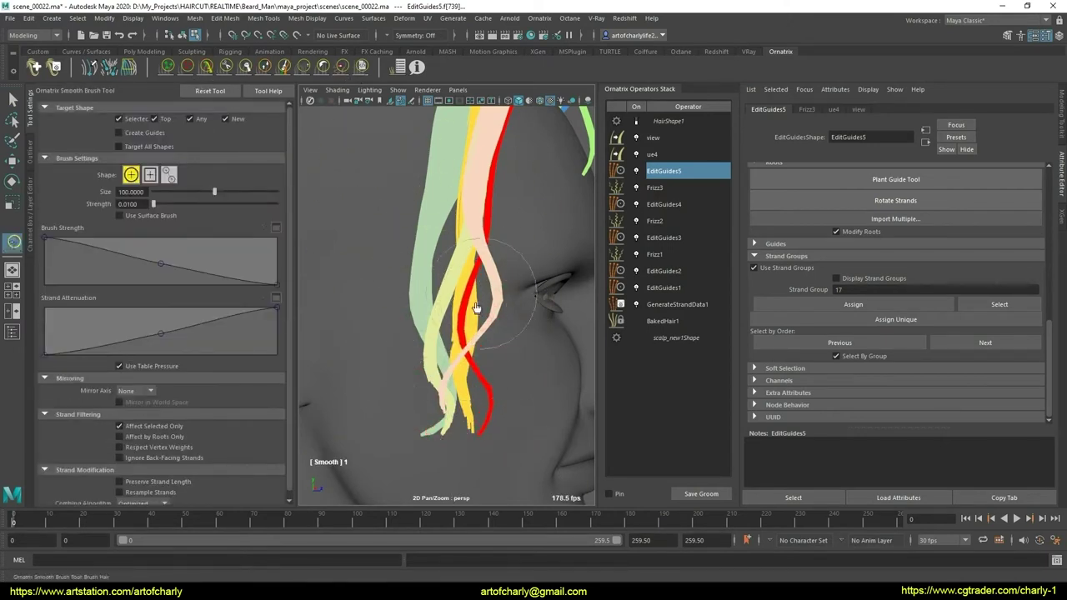
mouse_move(476, 308)
alt+mouse_down()
mouse_move(500, 352)
mouse_move(484, 303)
mouse_move(278, 284)
alt+mouse_up()
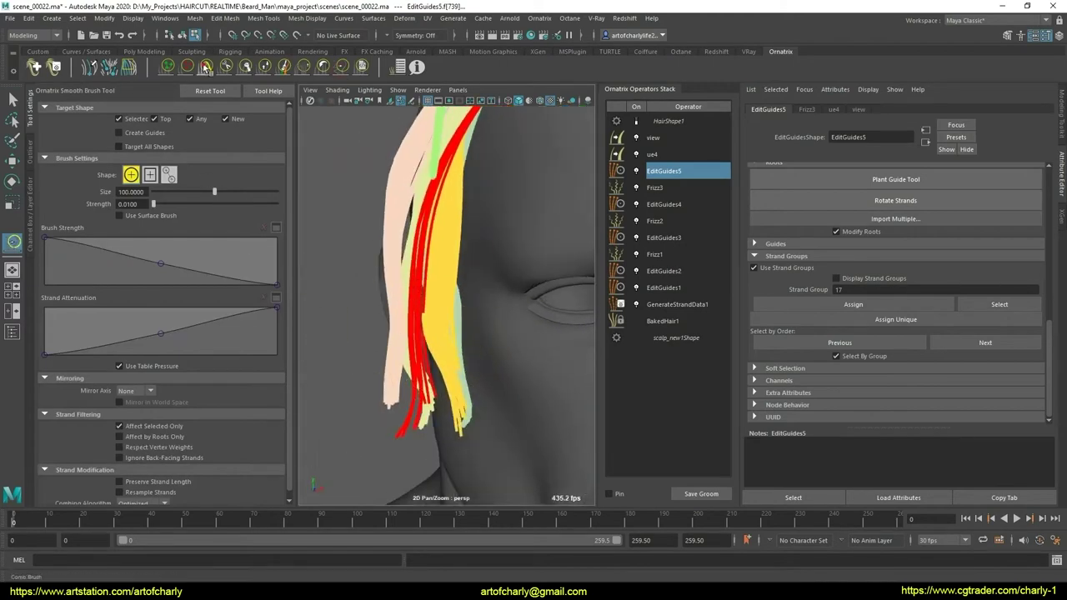
click(206, 68)
mouse_move(416, 317)
alt+mouse_down()
mouse_move(450, 313)
mouse_move(512, 262)
mouse_move(476, 334)
mouse_move(483, 369)
mouse_move(484, 350)
mouse_move(469, 382)
mouse_move(451, 367)
mouse_move(548, 347)
mouse_move(429, 353)
mouse_move(360, 317)
mouse_move(495, 372)
mouse_move(486, 404)
mouse_move(472, 359)
mouse_move(513, 367)
alt+mouse_up()
key(q)
scroll(445, 330, up, 3)
scroll(450, 367, down, 3)
alt+right_drag(513, 373, 360, 249)
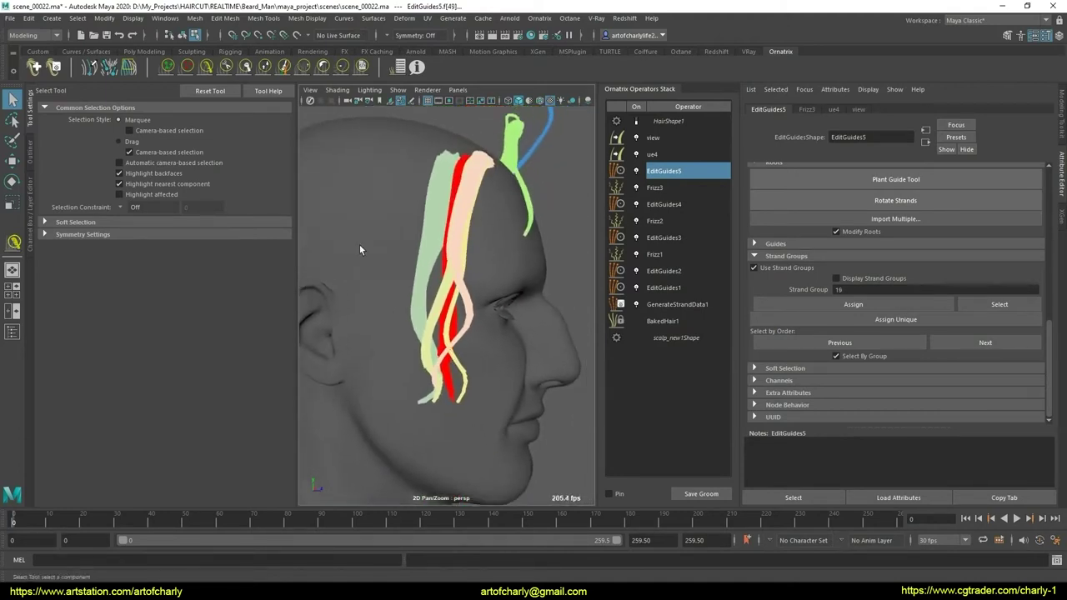
- Comb the front guide strands down over the temple and view the head from the front
click(204, 66)
alt+drag(358, 283, 392, 288)
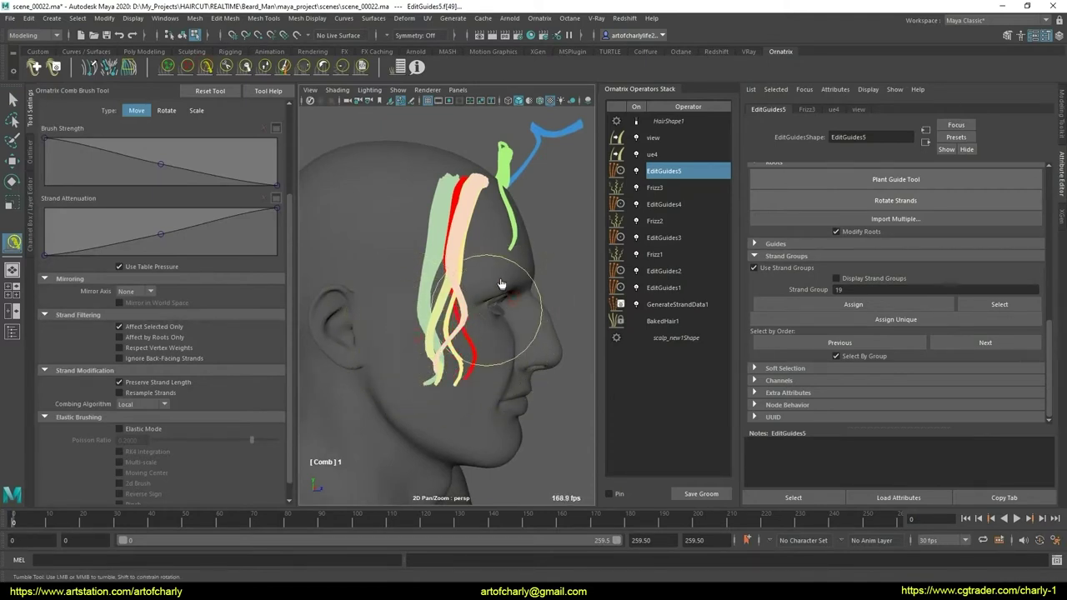
mouse_move(493, 331)
alt+mouse_down()
mouse_move(567, 339)
mouse_move(369, 381)
mouse_move(504, 345)
mouse_move(548, 352)
mouse_move(405, 338)
mouse_move(441, 380)
mouse_move(496, 290)
mouse_move(498, 343)
mouse_move(553, 357)
mouse_move(381, 351)
mouse_move(389, 441)
mouse_move(534, 372)
mouse_move(481, 345)
mouse_move(567, 298)
alt+mouse_up()
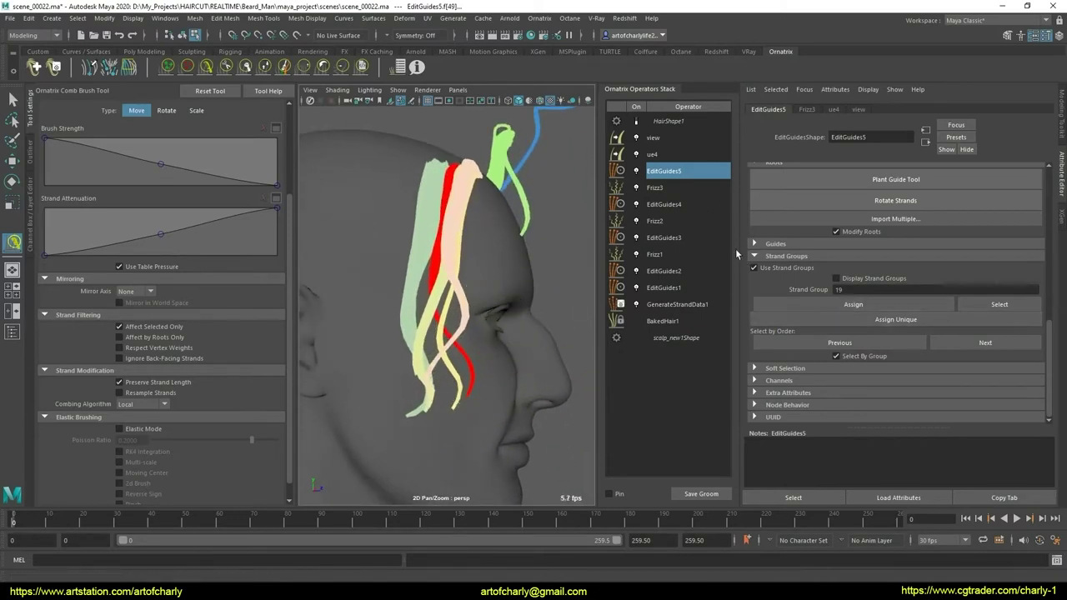
mouse_move(517, 267)
alt+mouse_down()
mouse_move(457, 269)
mouse_move(584, 297)
alt+mouse_up()
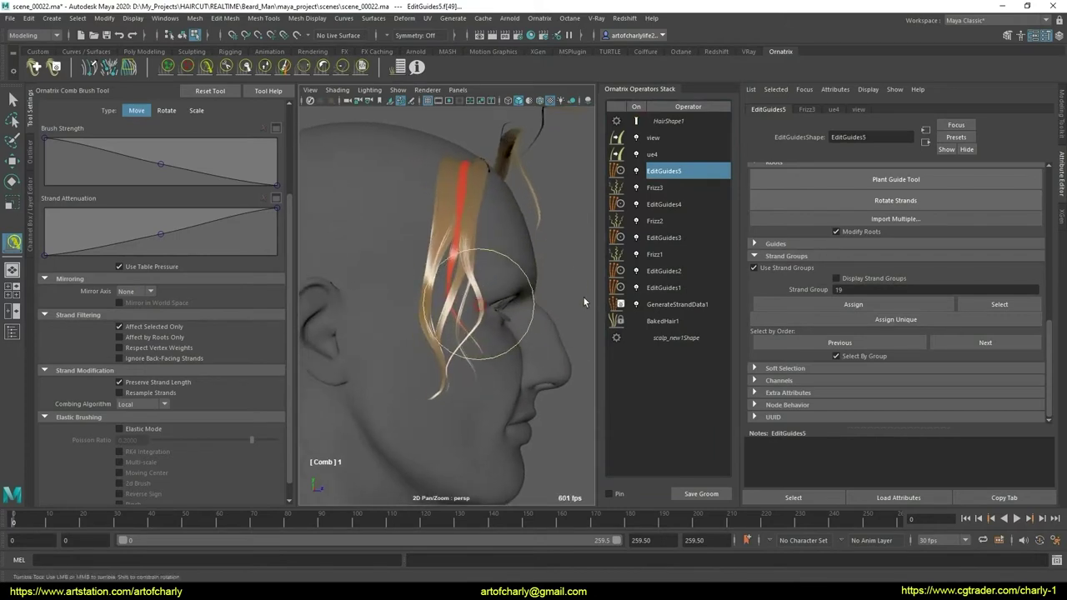
- Unhide all strands hidden in EditGuides5, then inspect the frizzy hair in close side profile
key(q)
click(678, 322)
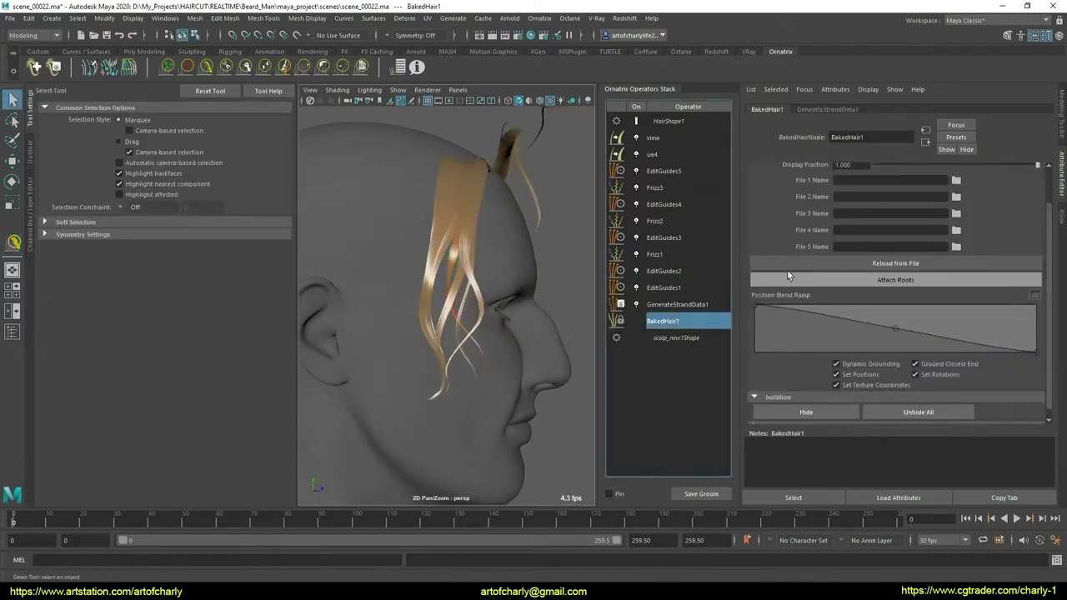
click(675, 173)
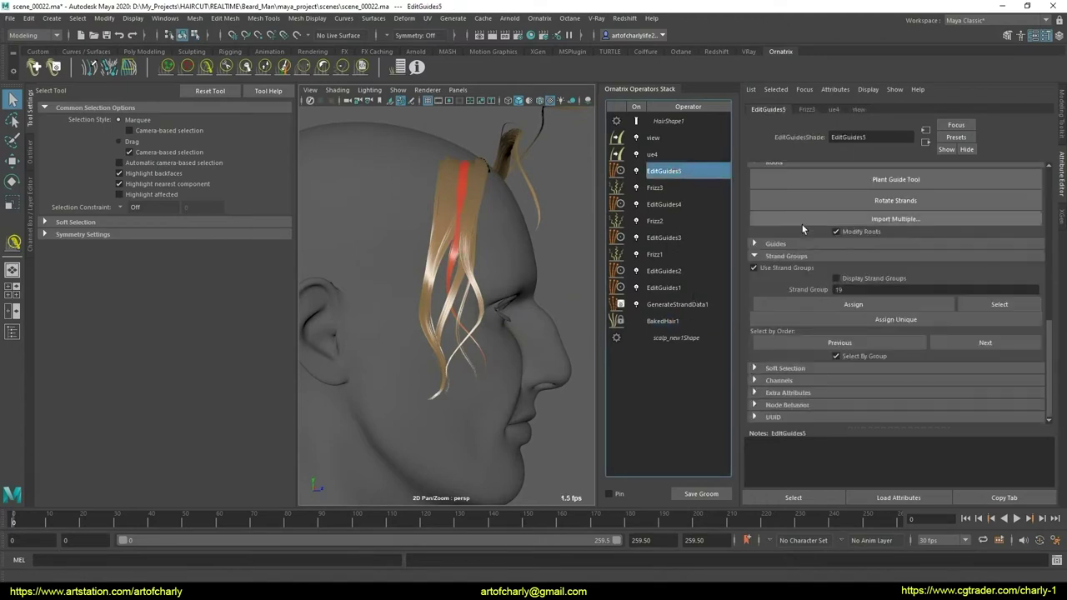
scroll(813, 279, up, 2)
scroll(812, 294, up, 3)
click(810, 261)
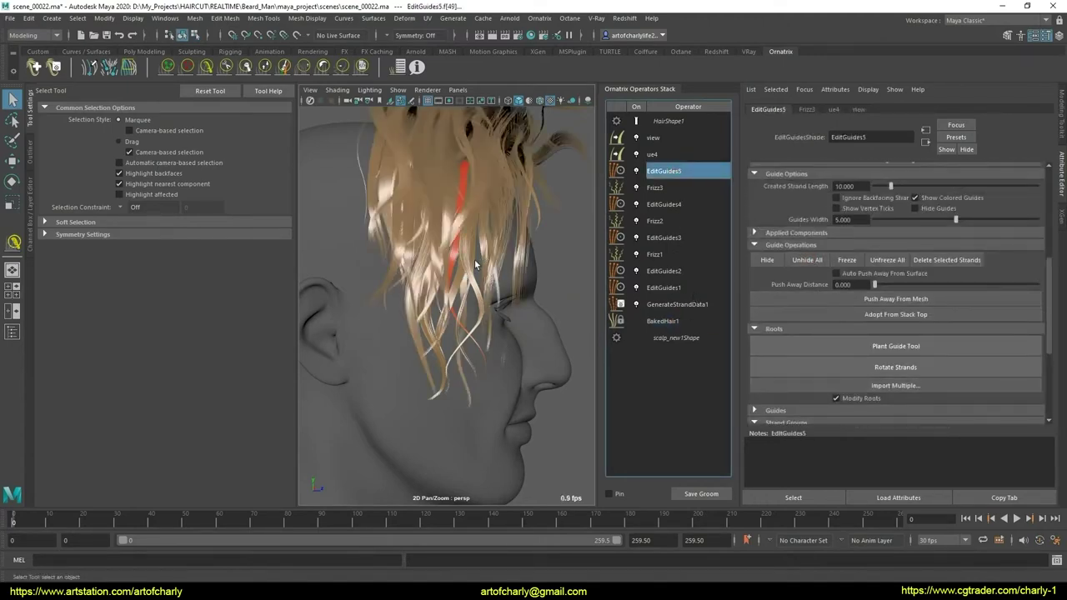
mouse_move(481, 263)
alt+mouse_down()
mouse_move(470, 268)
mouse_move(473, 253)
alt+mouse_up()
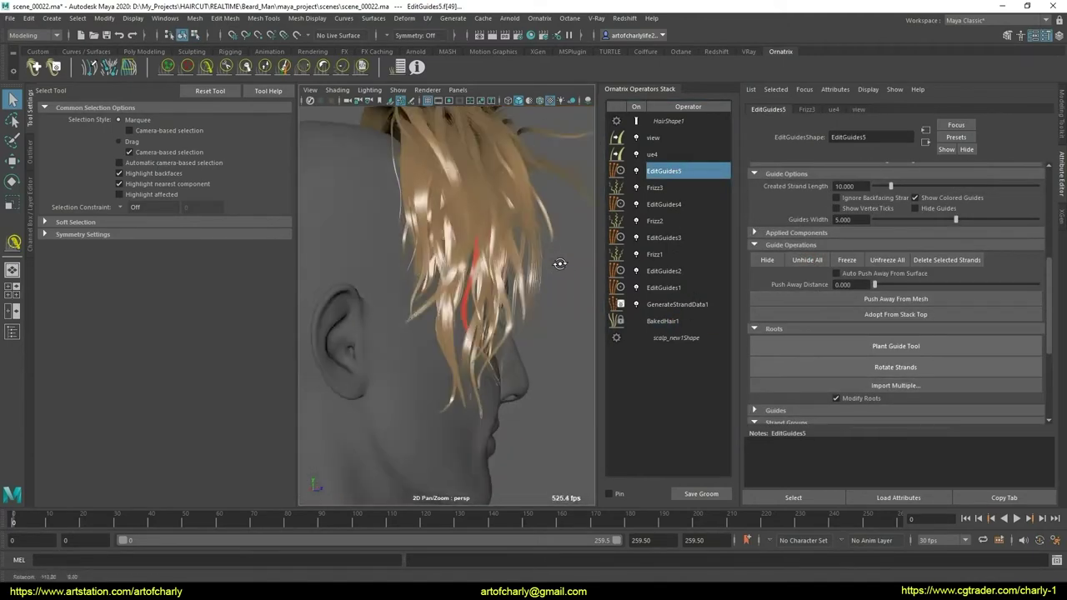
alt+right_drag(473, 252, 572, 100)
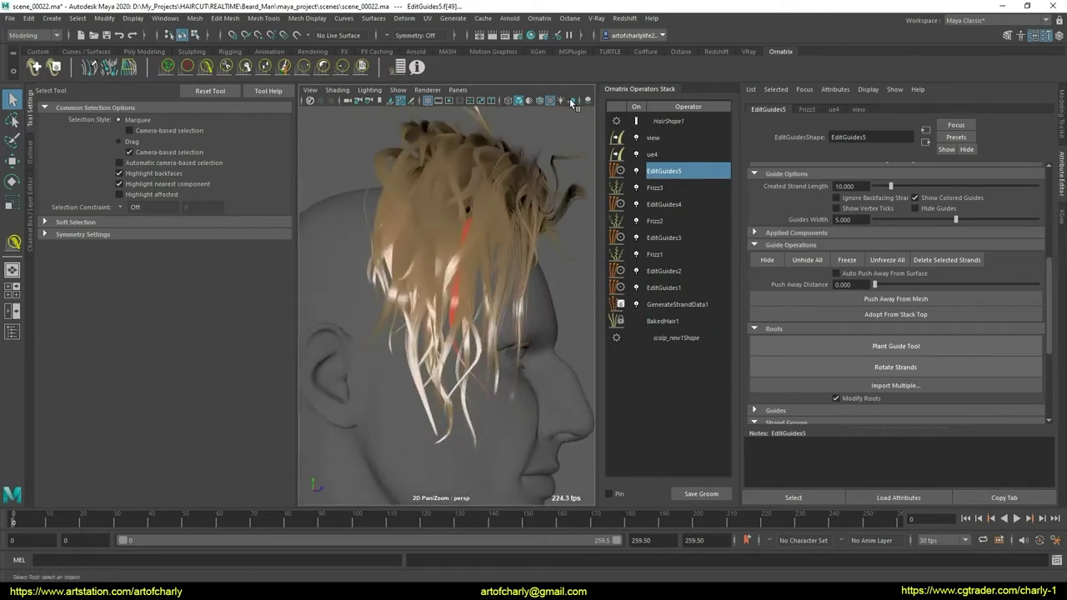
alt+drag(496, 286, 453, 277)
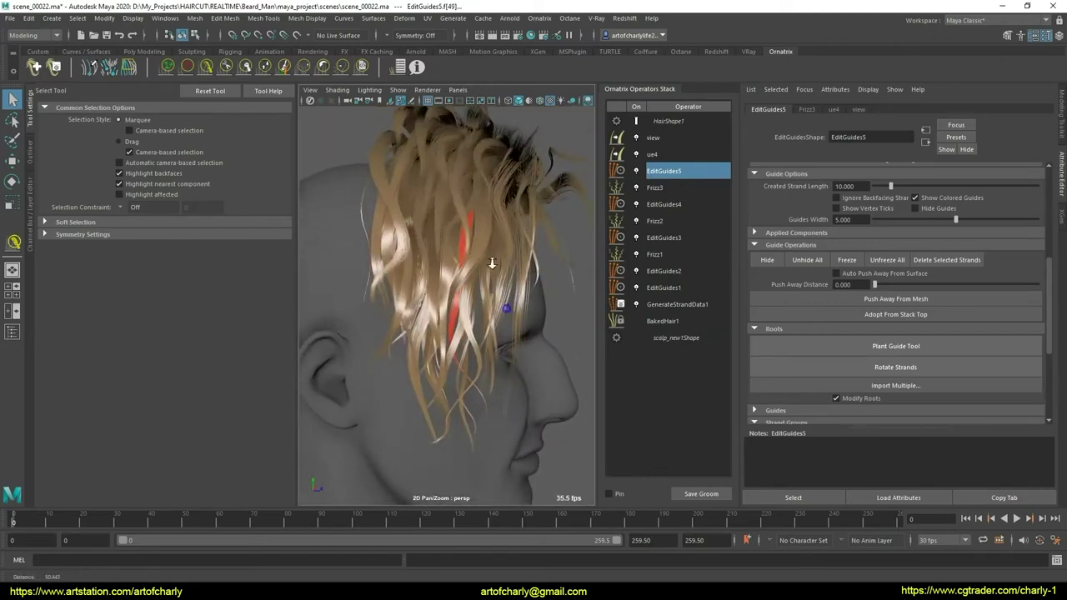
alt+right_drag(453, 277, 500, 284)
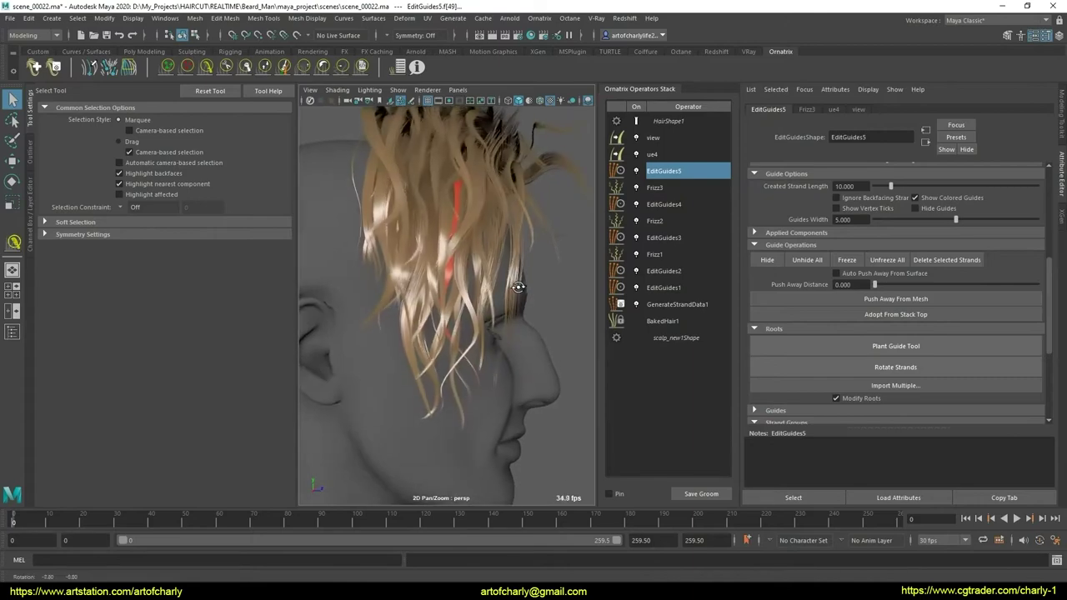
mouse_move(500, 283)
alt+mouse_down()
mouse_move(518, 289)
mouse_move(375, 280)
mouse_move(520, 286)
mouse_move(504, 272)
mouse_move(511, 278)
alt+mouse_up()
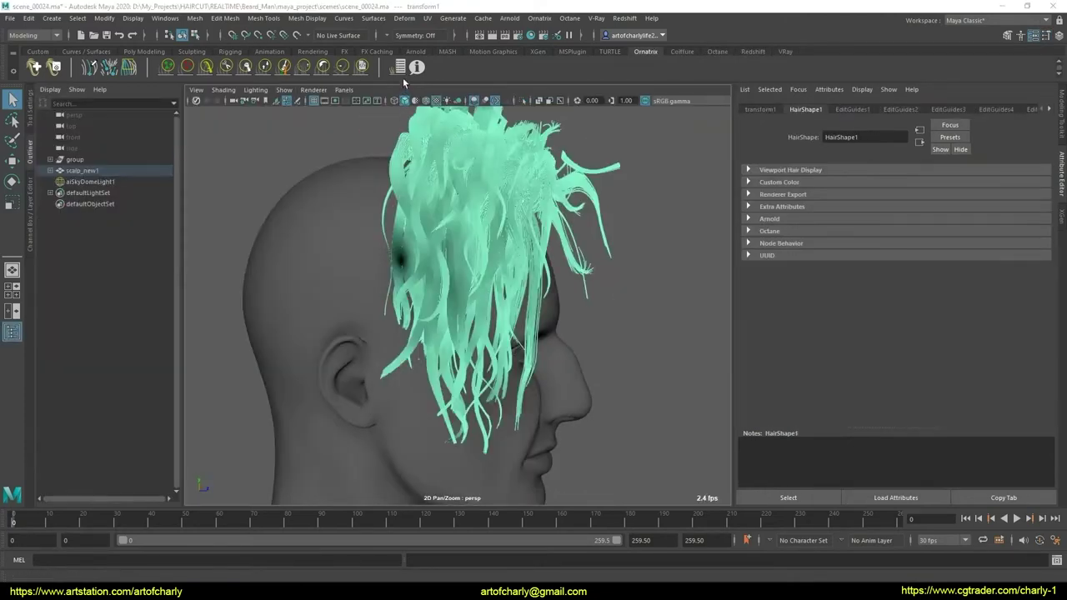
- Clear BakedHair1's isolation so the hidden short side hair reappears
click(400, 69)
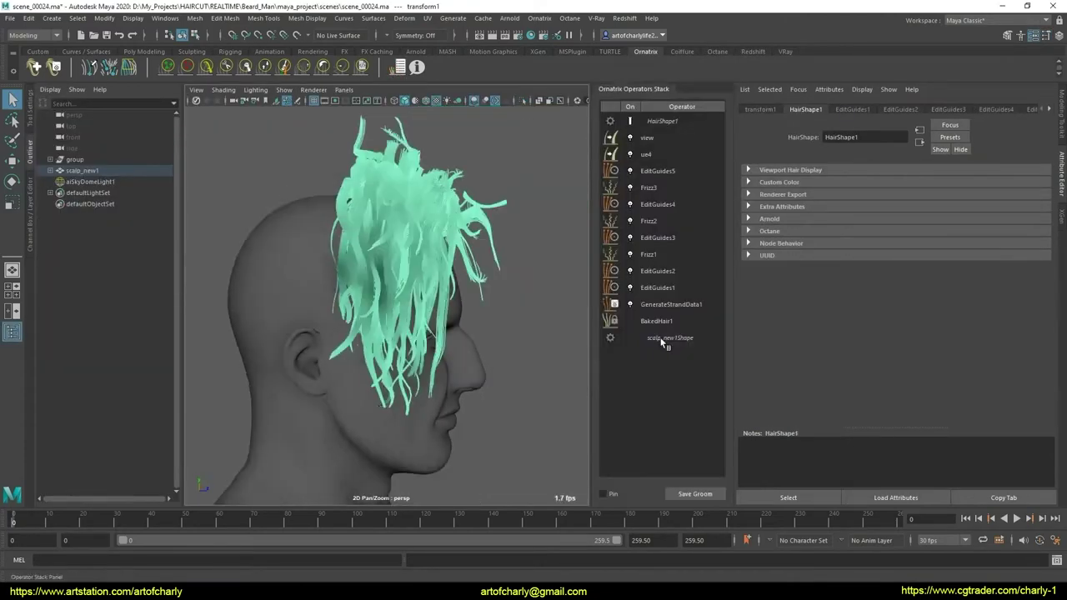
click(674, 322)
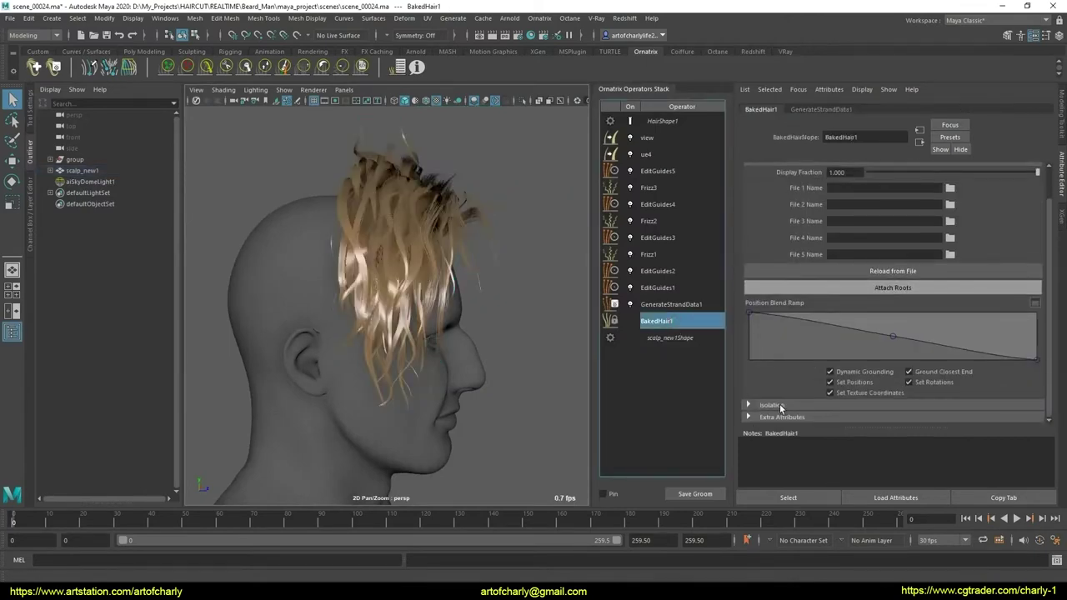
click(780, 407)
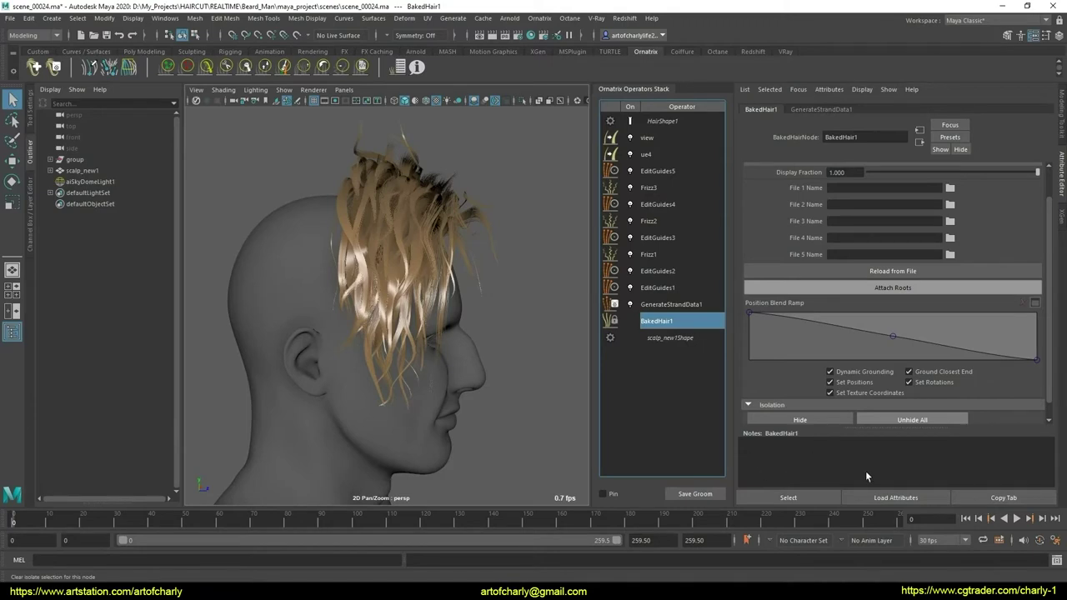
scroll(881, 419, down, 1)
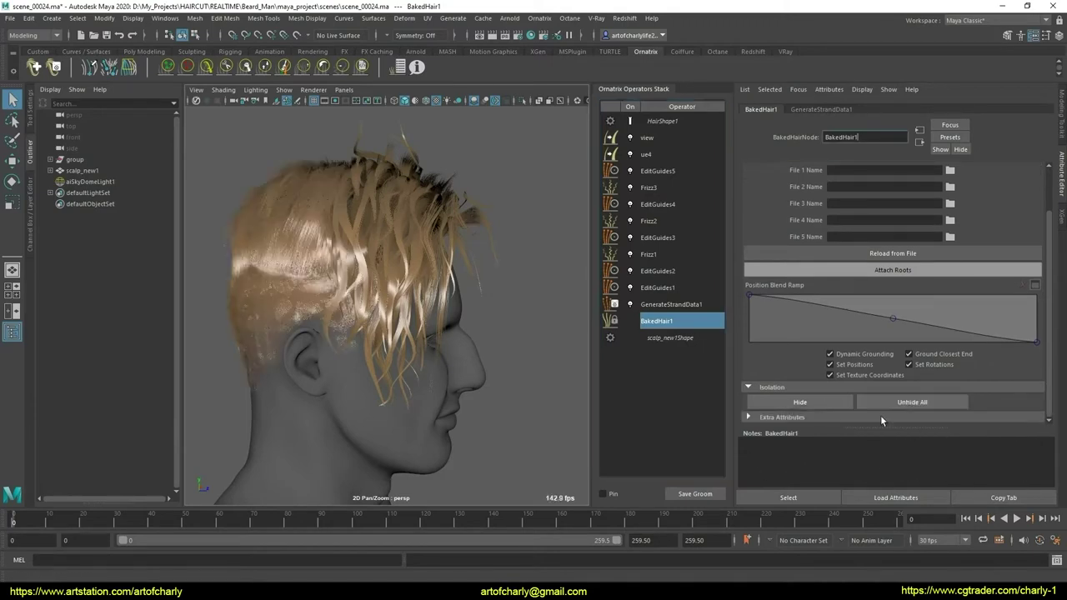
- Set EditGuides5's interpolation change tracking to Surface
click(670, 172)
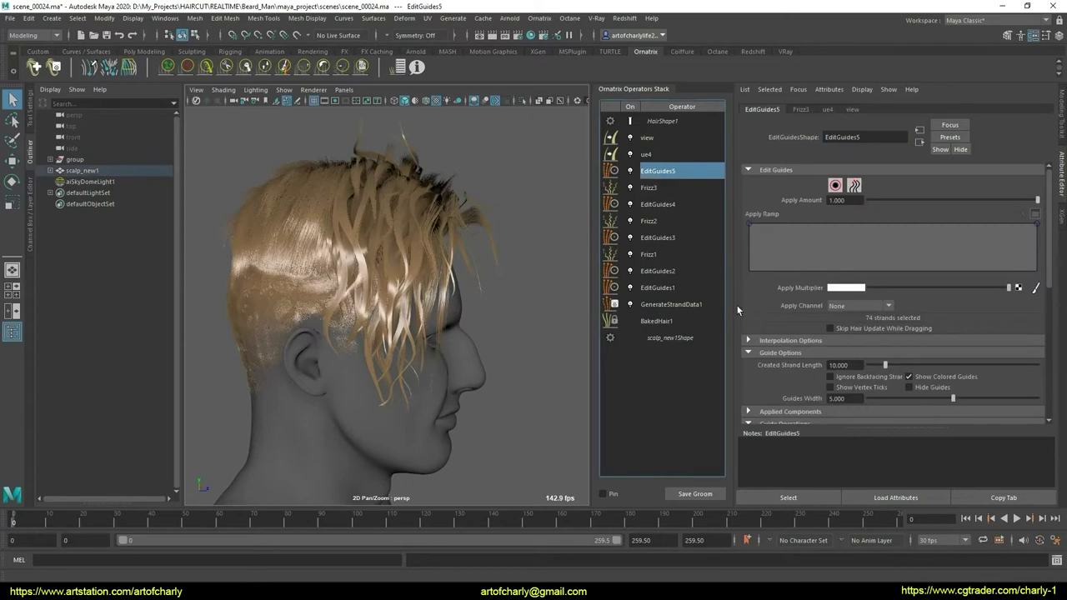
click(825, 341)
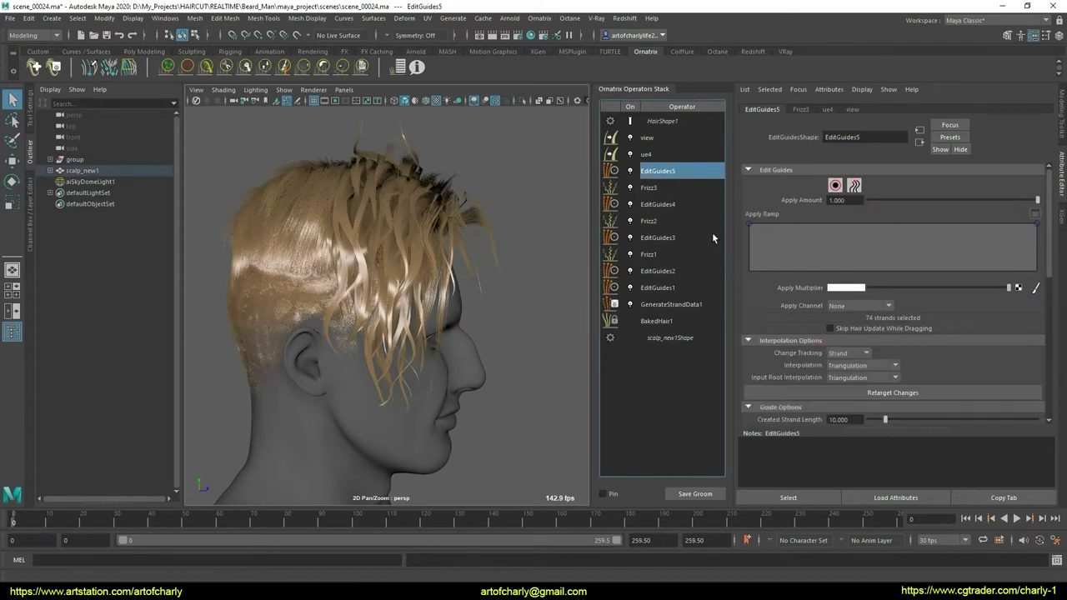
click(860, 353)
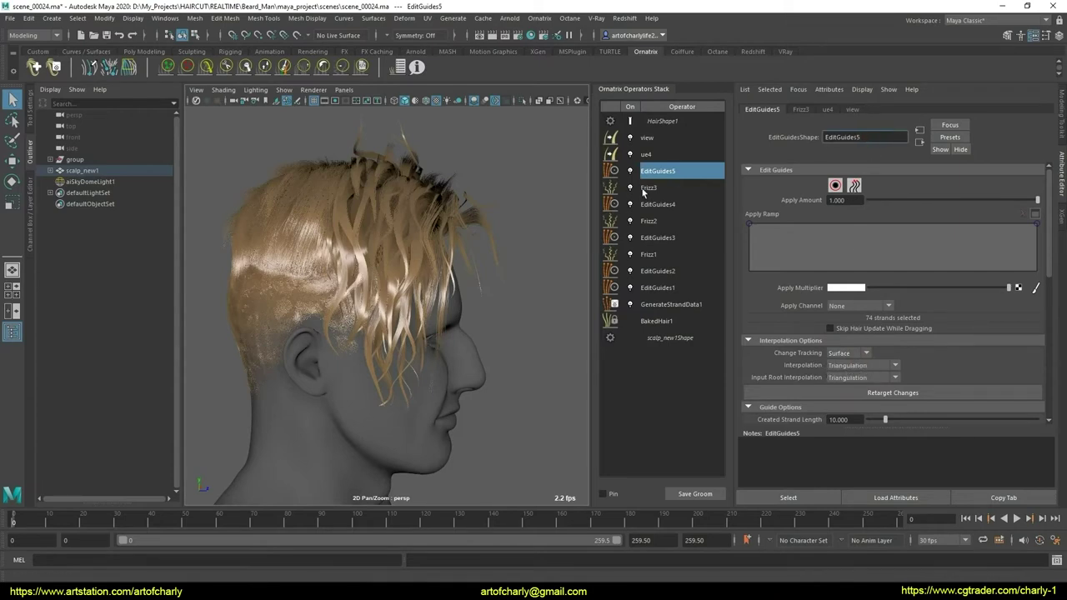
right_click(668, 171)
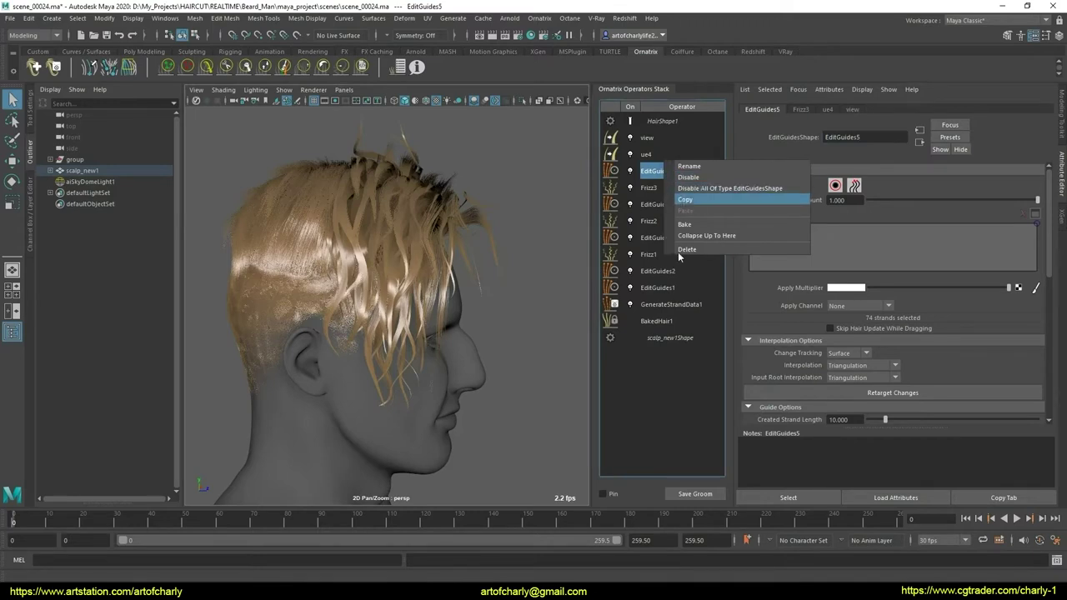
click(679, 255)
- Bake the operators from EditGuides5 down to EditGuides1
click(661, 172)
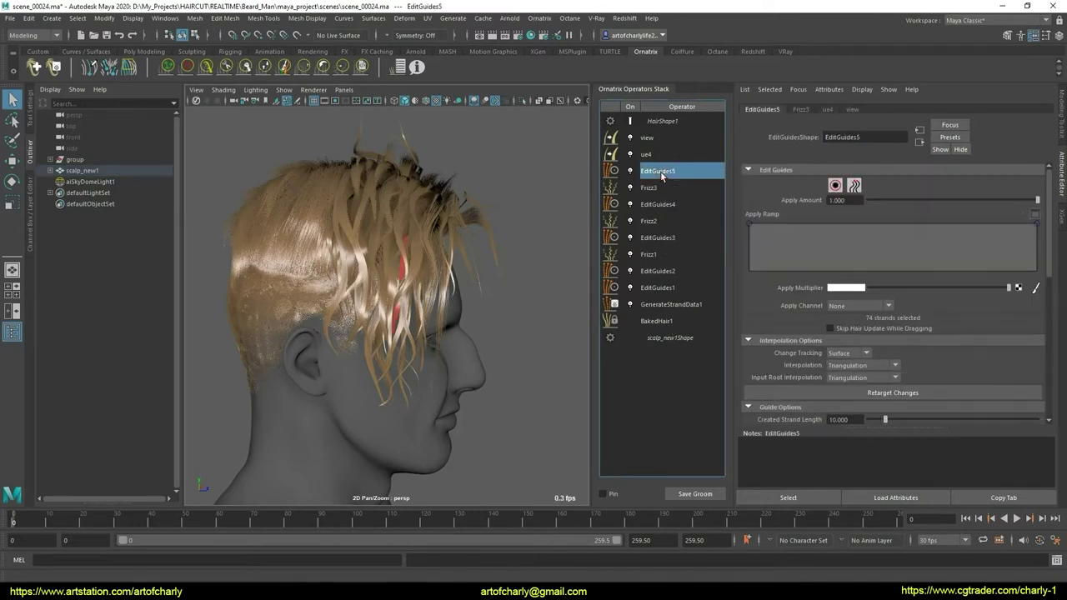
shift+click(669, 289)
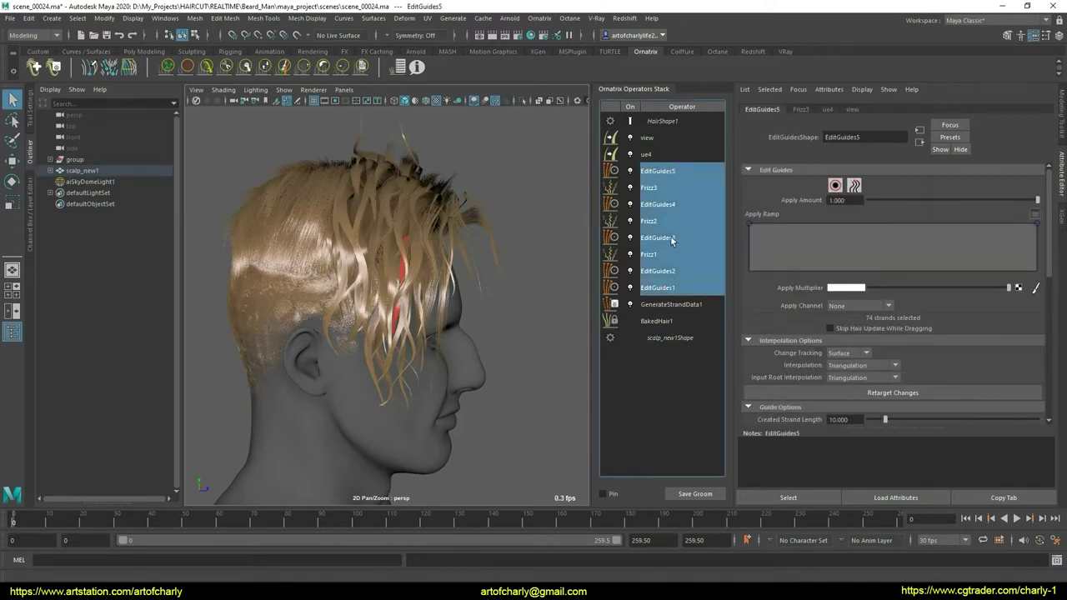
right_click(676, 173)
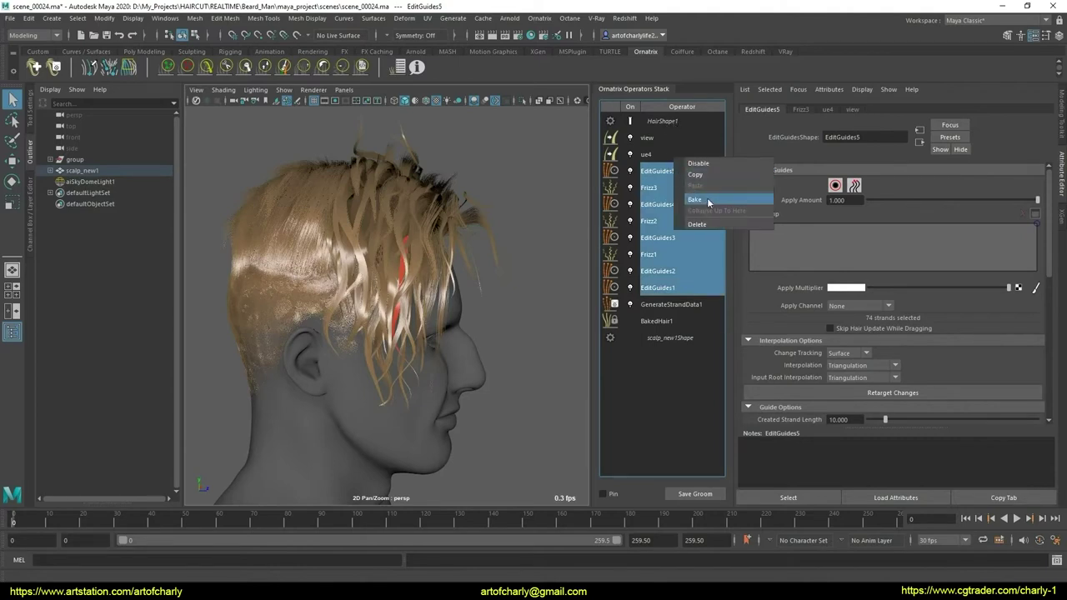
click(709, 201)
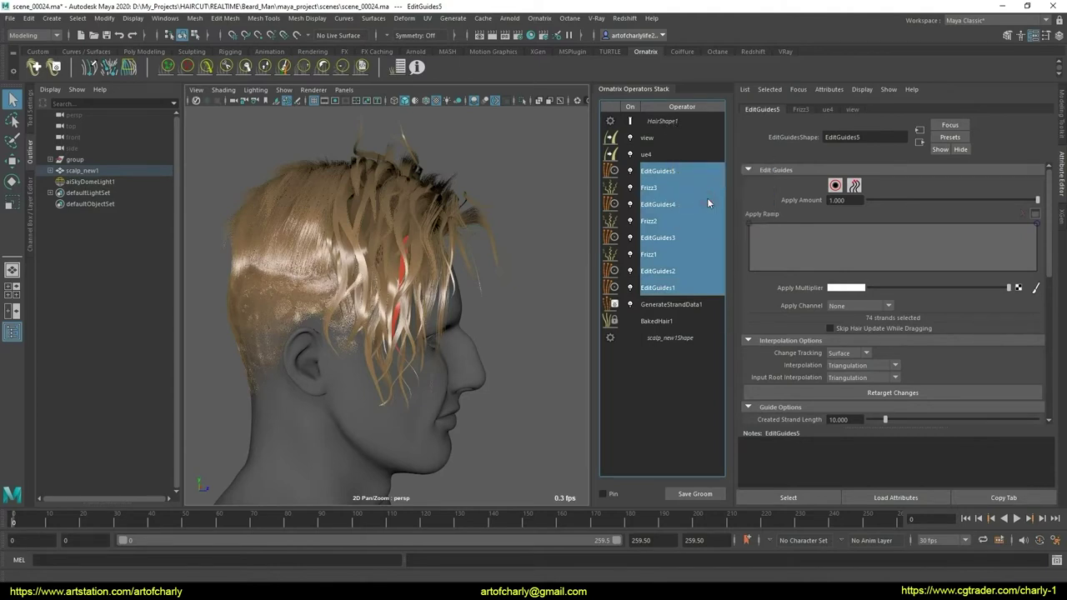
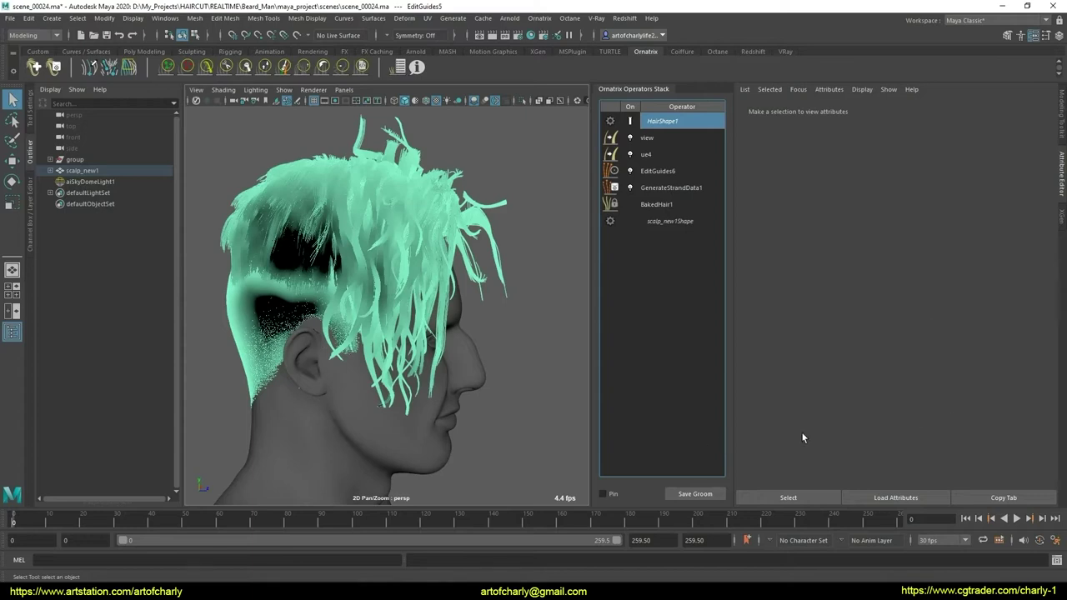
- Turn off camera-facing hair and normals in HairShape1's Viewport Hair Display settings
click(699, 436)
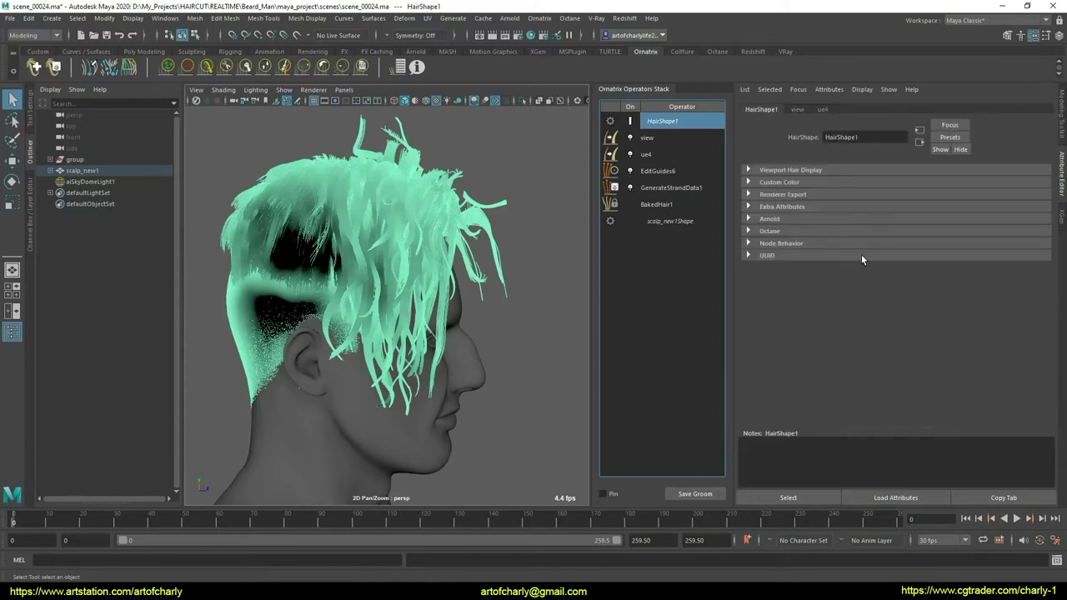
click(798, 171)
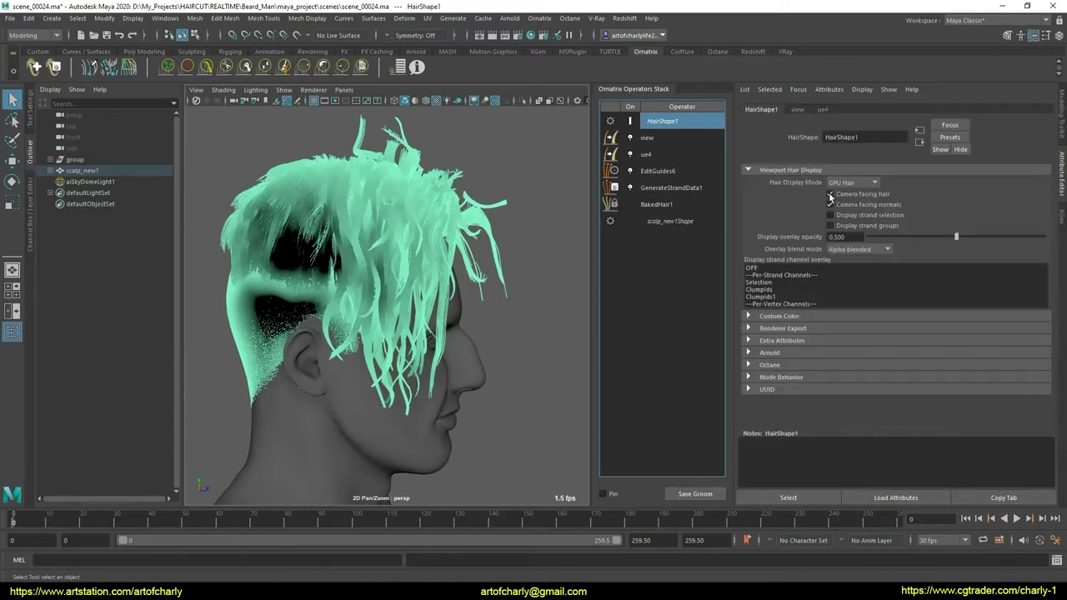
click(829, 193)
- Show the textured baked hair from BakedHair1 and orbit around the head to inspect it
click(684, 206)
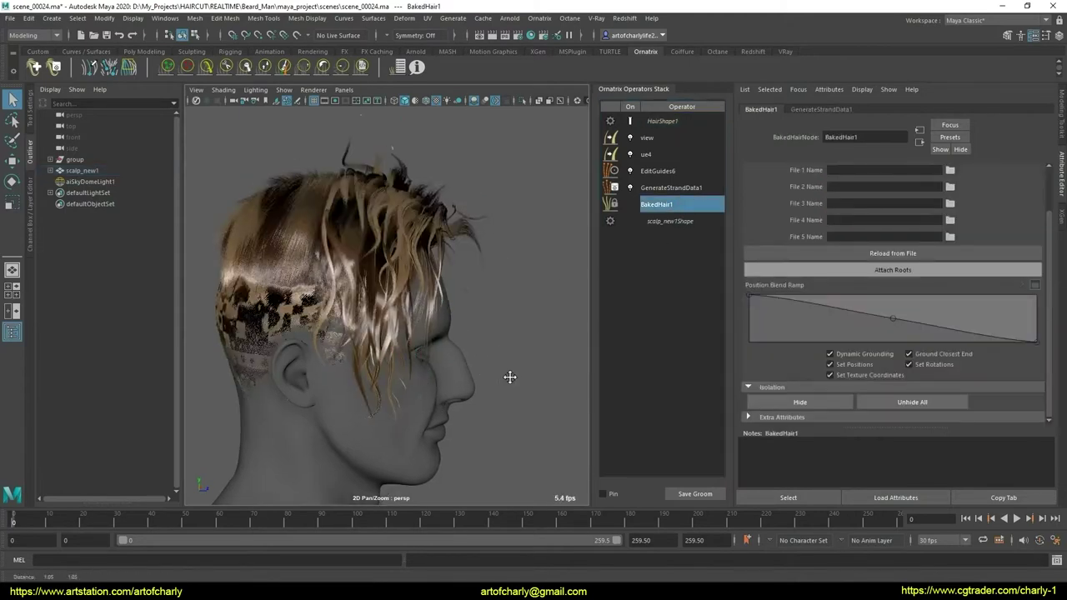
mouse_move(509, 376)
alt+middle_down()
mouse_move(522, 397)
mouse_move(476, 389)
alt+middle_up()
click(692, 123)
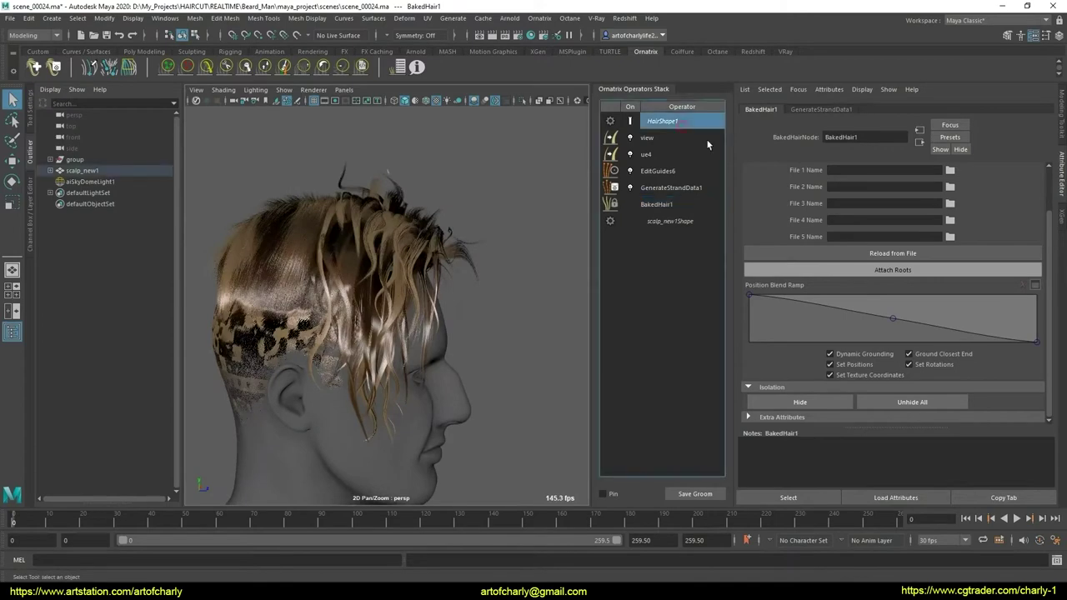
click(676, 204)
mouse_move(507, 267)
alt+mouse_down()
mouse_move(507, 319)
mouse_move(500, 281)
mouse_move(488, 298)
mouse_move(509, 274)
alt+mouse_up()
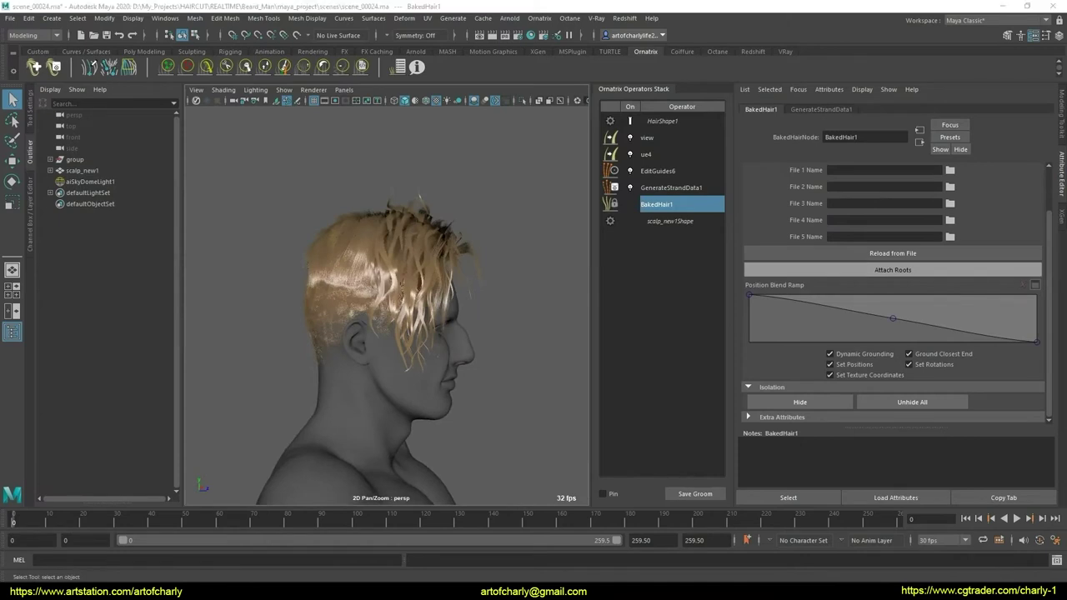
alt+drag(355, 200, 371, 200)
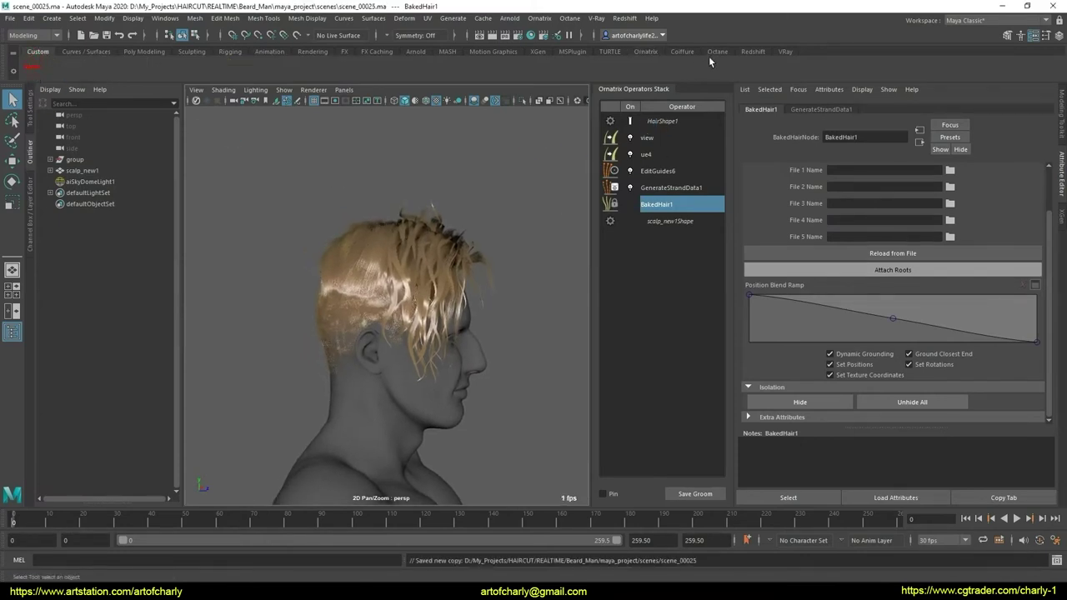
- Toggle viewport ambient occlusion and display the shaded blond hair instead of strand colours
click(646, 51)
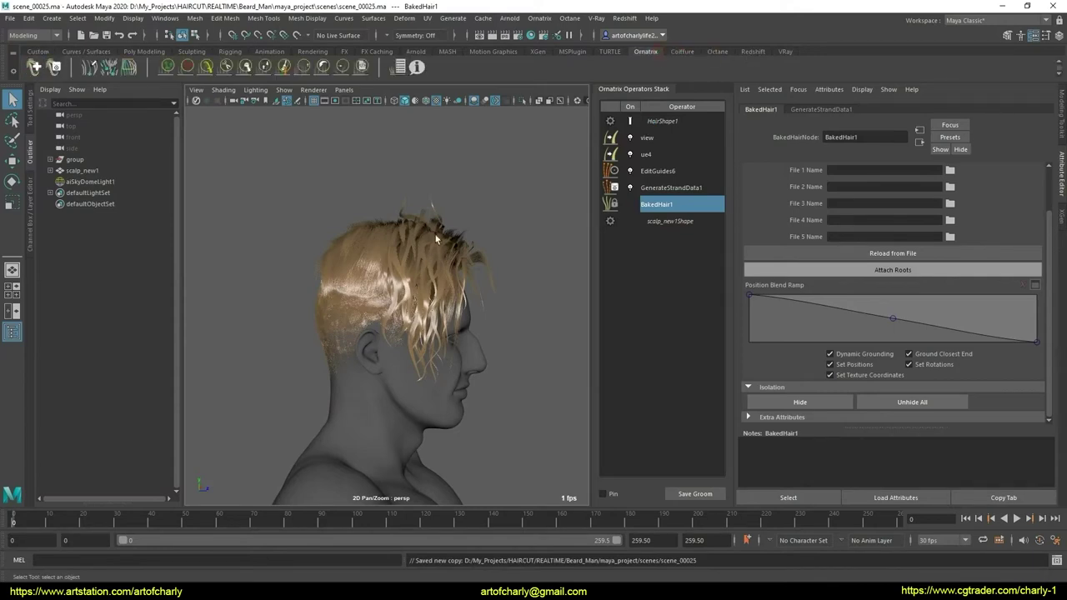
alt+drag(439, 242, 741, 366)
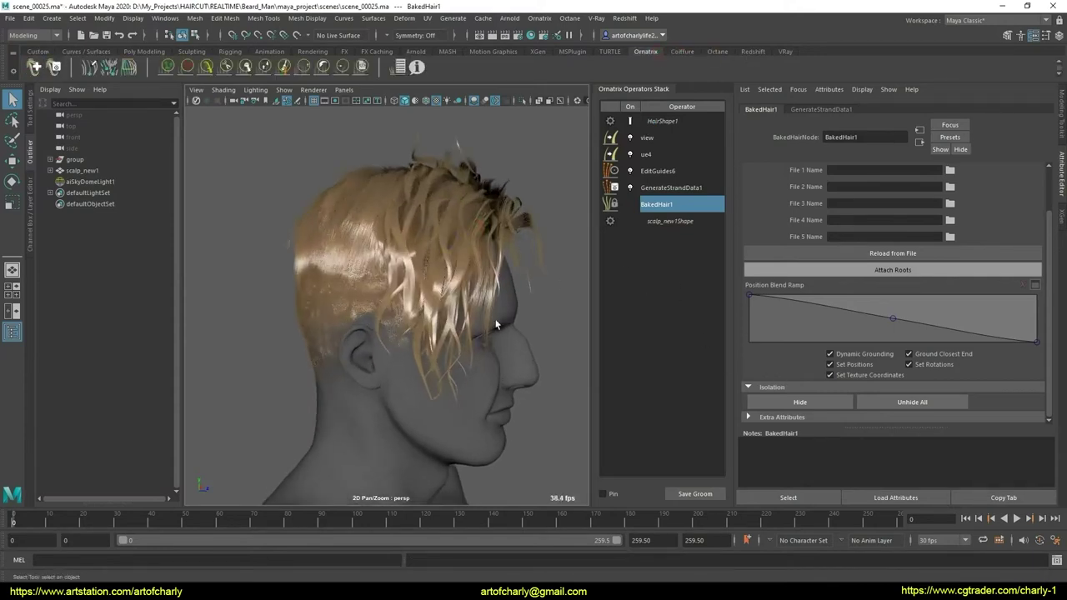
mouse_move(496, 325)
alt+mouse_down()
mouse_move(464, 245)
mouse_move(326, 253)
alt+mouse_up()
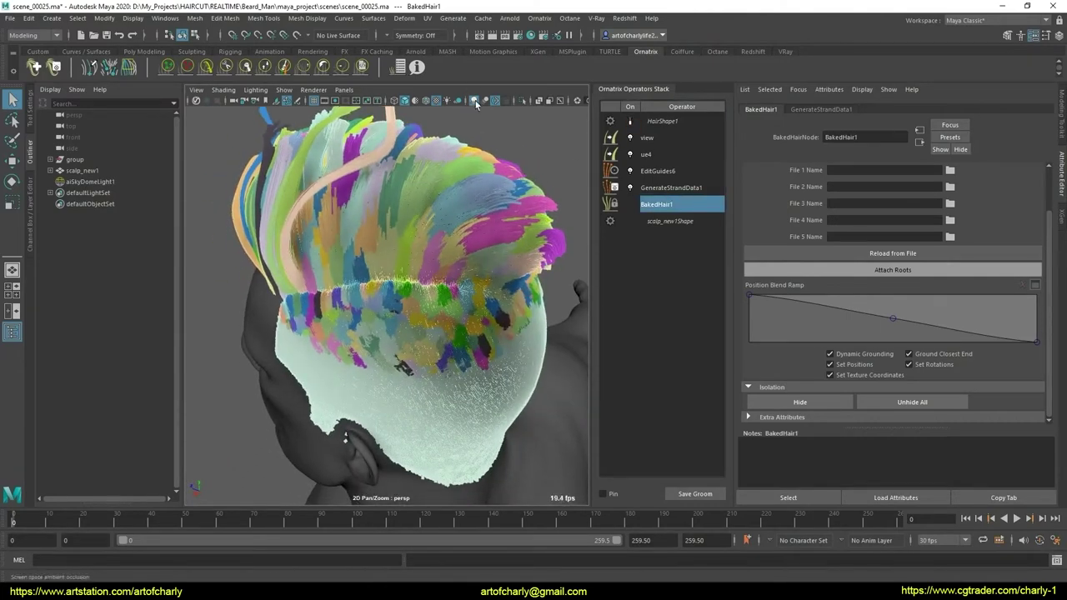
click(476, 103)
alt+drag(413, 261, 431, 245)
alt+right_drag(431, 245, 480, 232)
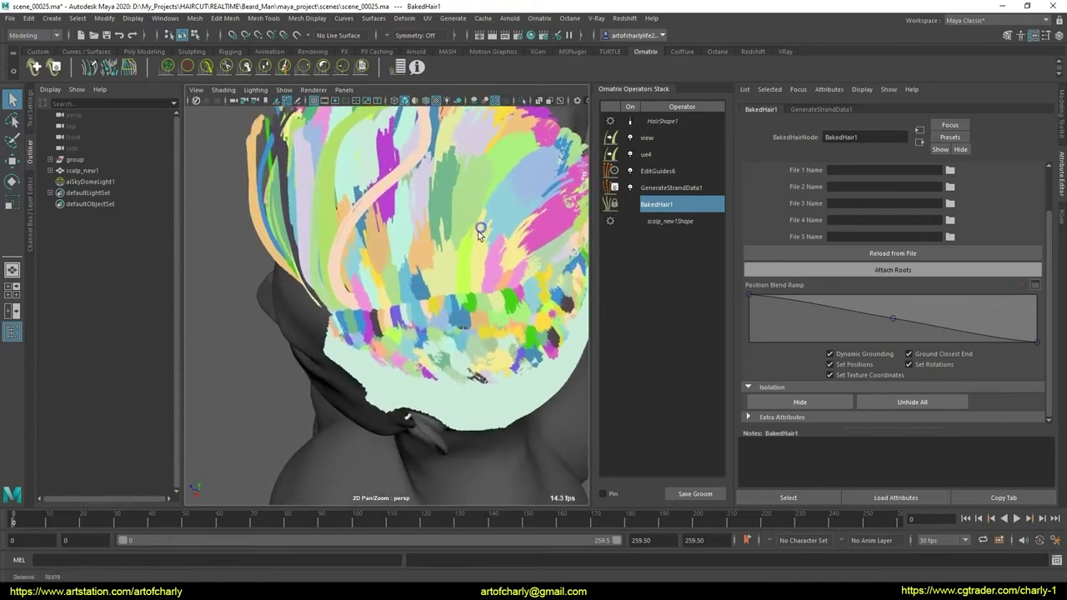
alt+drag(479, 231, 462, 248)
click(631, 123)
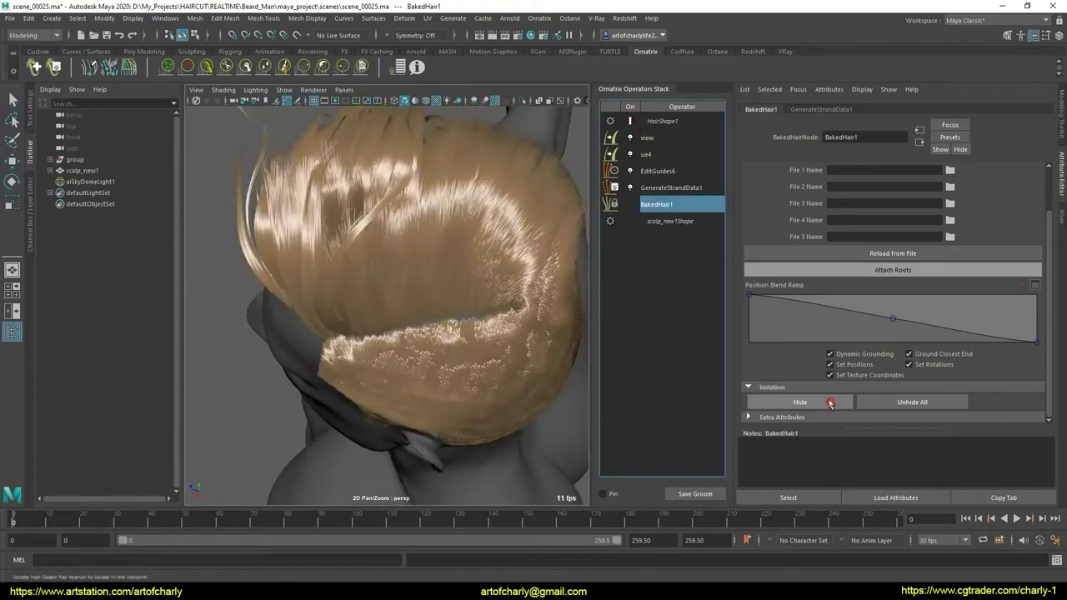
- Hide the lower hair band with the Isolate Hair tool using a Lasso selection shape
click(31, 109)
click(123, 108)
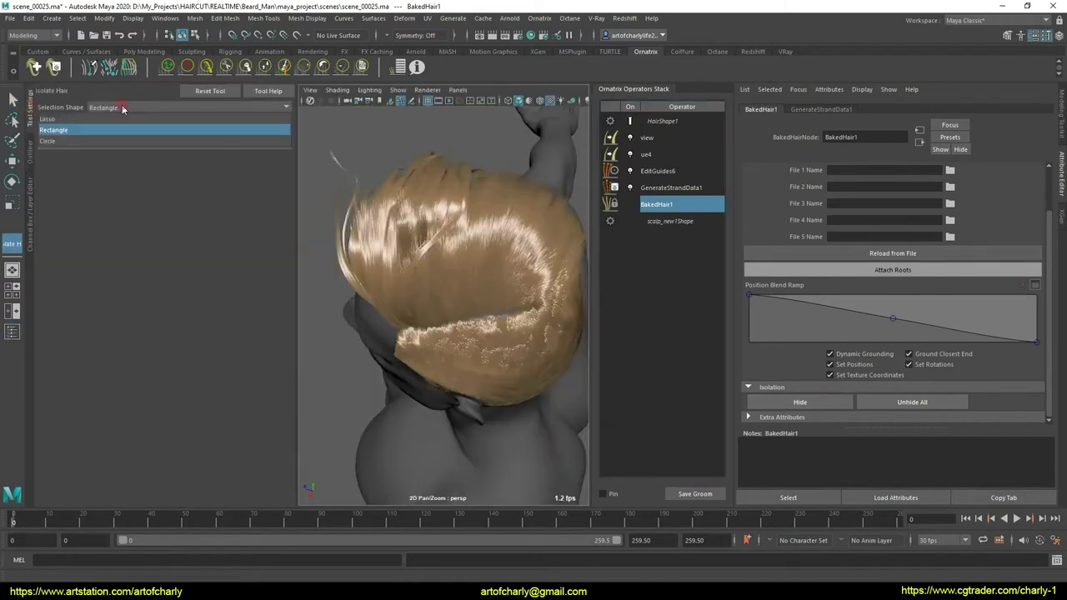
click(49, 119)
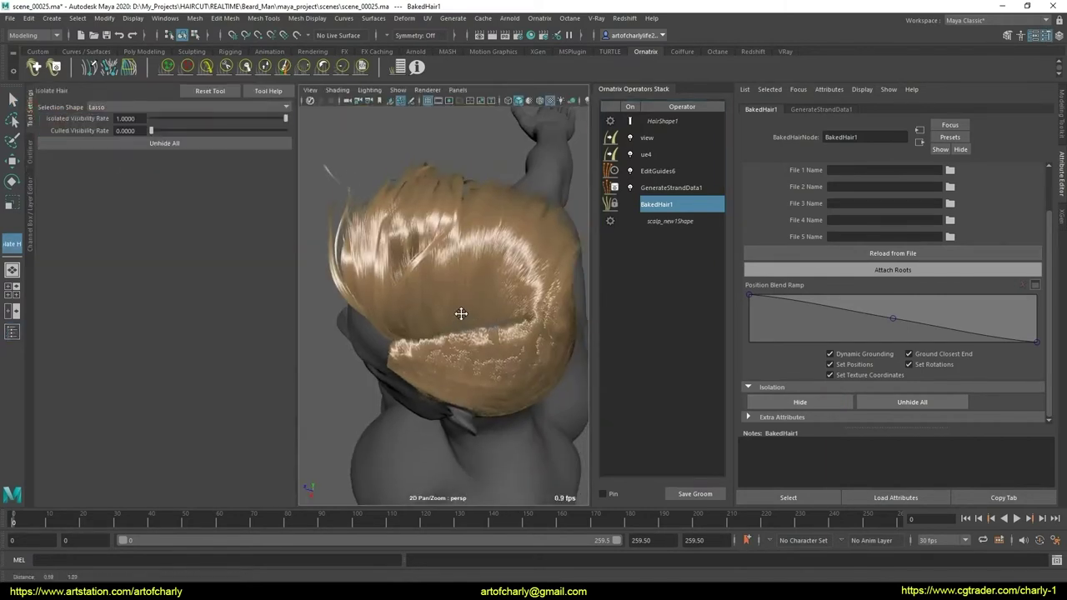
alt+drag(467, 308, 406, 312)
drag(373, 350, 400, 315)
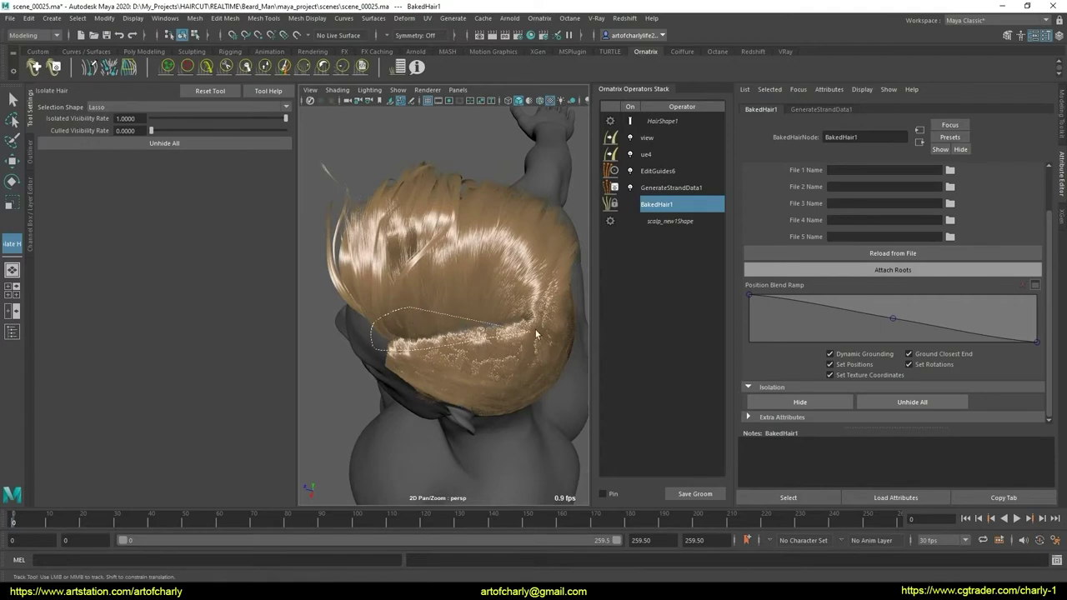
mouse_move(497, 369)
alt+mouse_down()
mouse_move(344, 346)
mouse_move(441, 350)
alt+mouse_up()
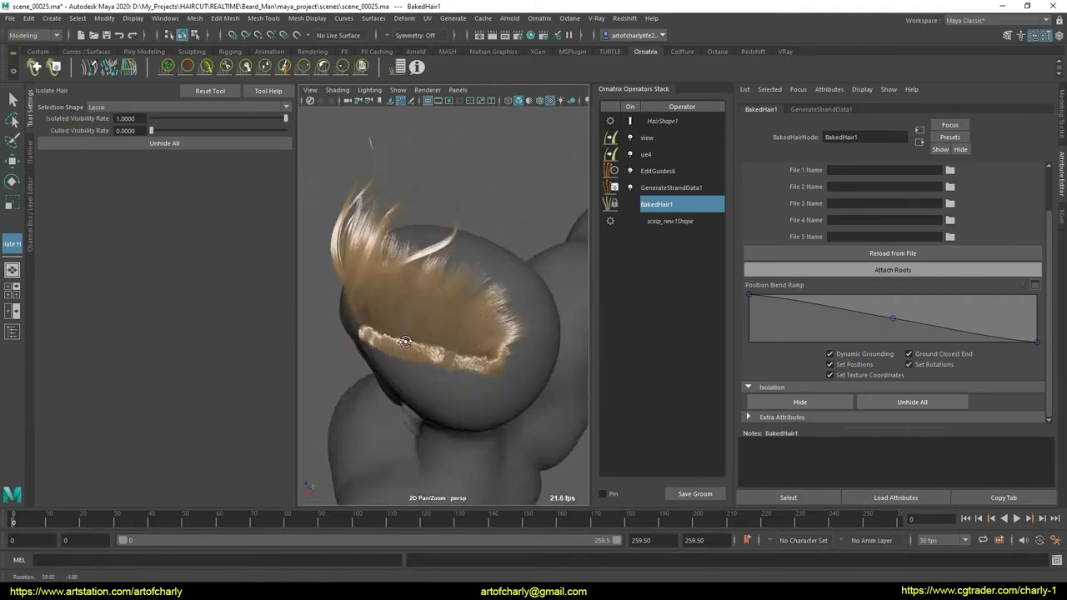
alt+middle_drag(440, 350, 461, 371)
mouse_move(461, 371)
alt+mouse_down()
mouse_move(474, 353)
mouse_move(369, 374)
mouse_move(471, 374)
mouse_move(417, 366)
mouse_move(504, 351)
alt+mouse_up()
- Set EditGuides6 change tracking to Strand and retarget its existing changes
click(667, 171)
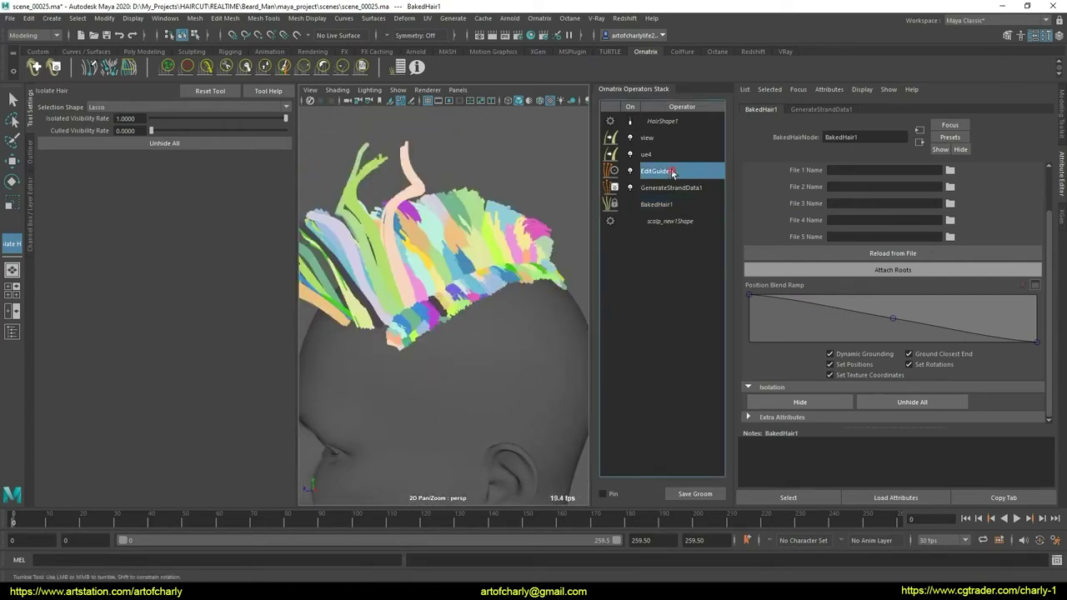
click(848, 353)
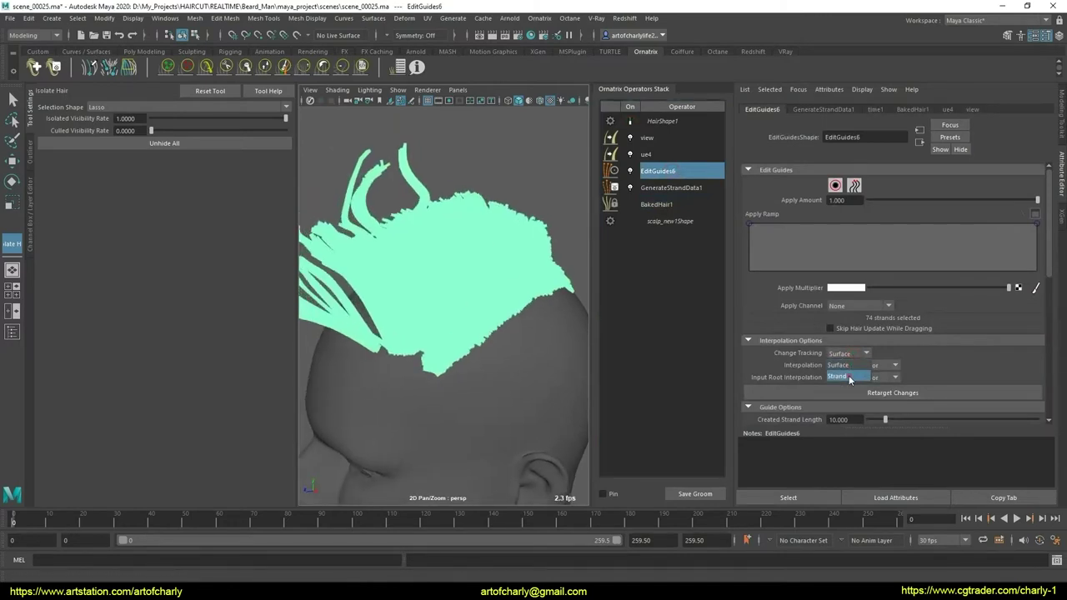
click(858, 384)
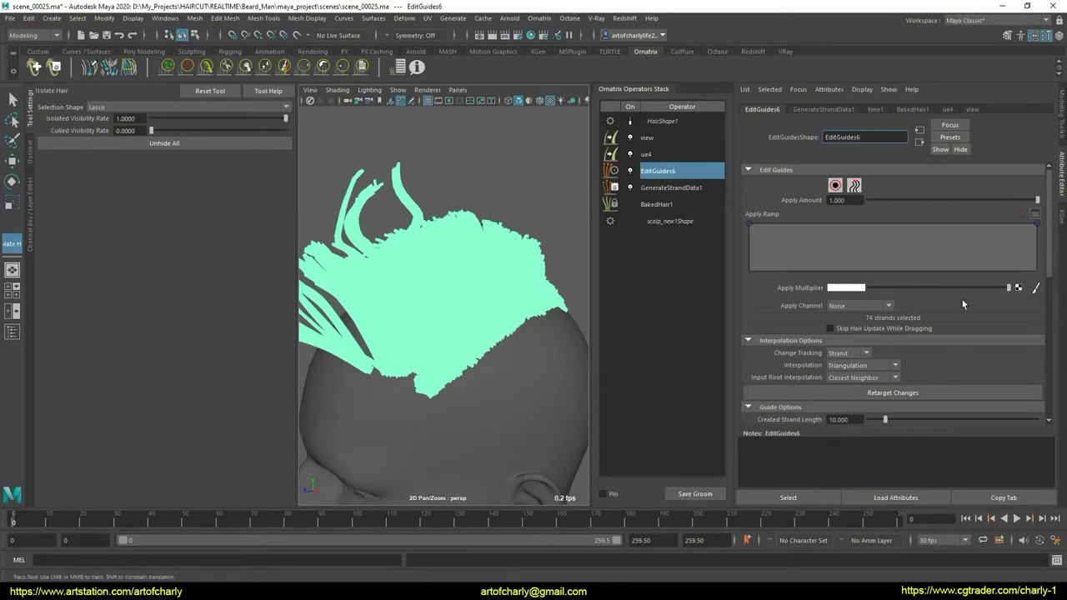
click(887, 393)
- Switch to guide selection and pick a few strands on the top hair from a near-front view
click(830, 185)
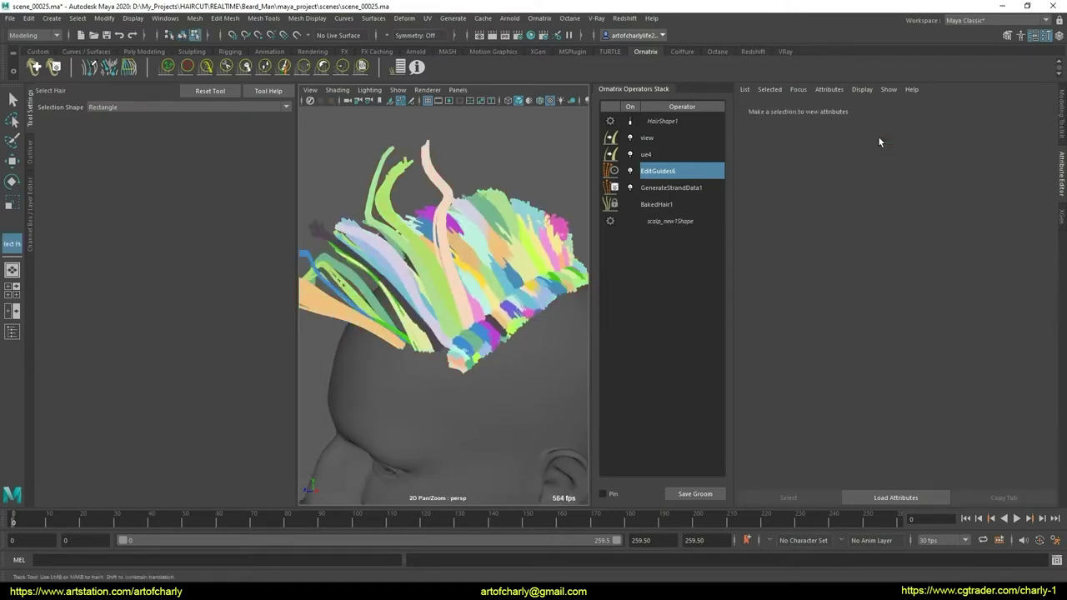
mouse_move(474, 334)
alt+mouse_down()
mouse_move(466, 341)
mouse_move(325, 290)
mouse_move(492, 203)
alt+mouse_up()
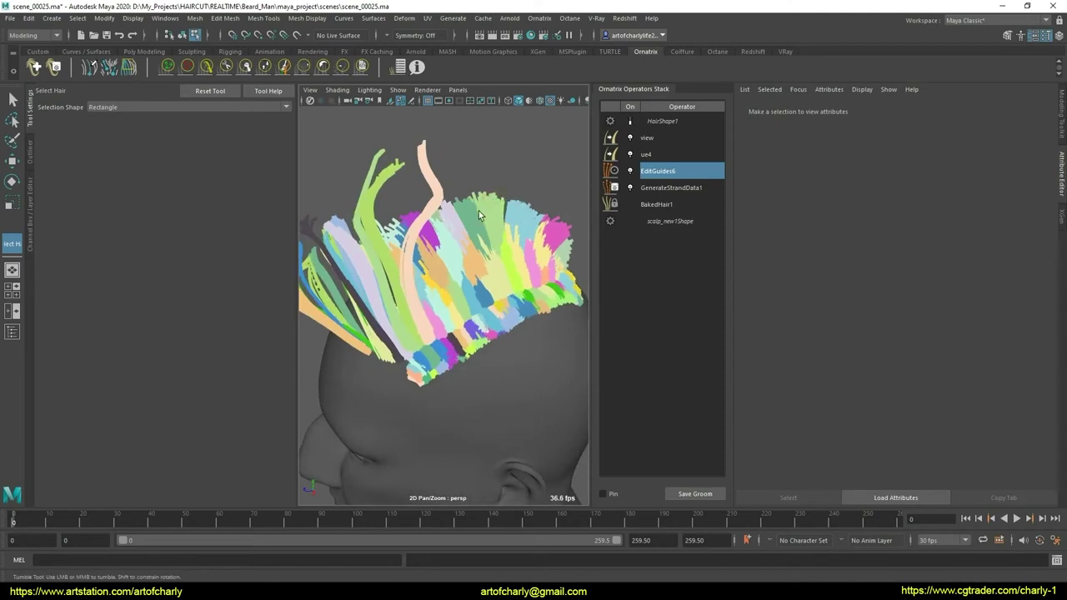
click(478, 211)
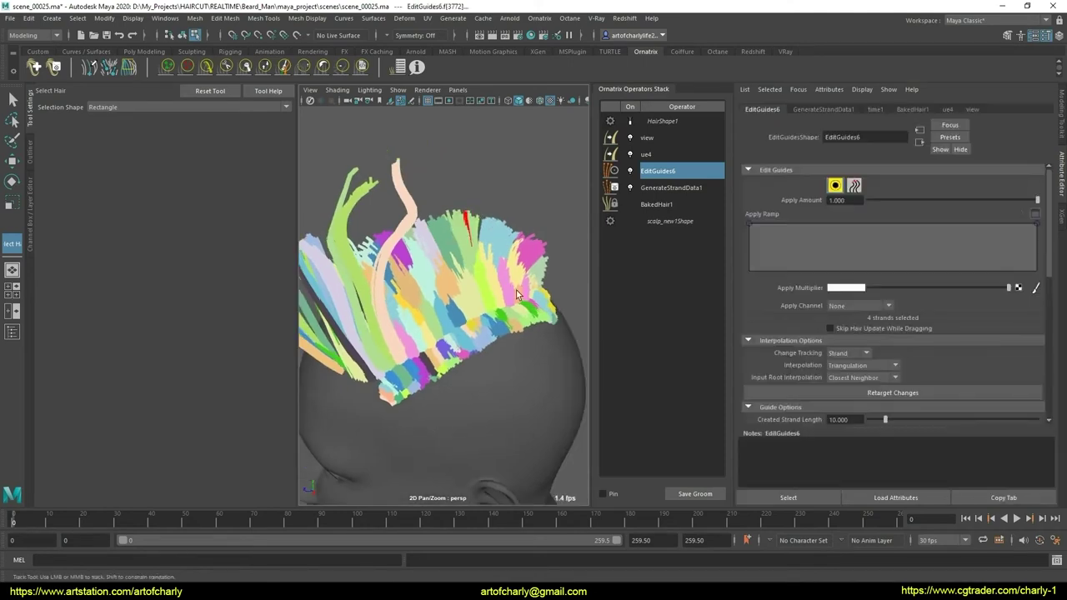
- Enable Use Strand Groups and Select By Group in EditGuides6's Strand Groups settings
scroll(785, 364, down, 5)
scroll(790, 376, down, 5)
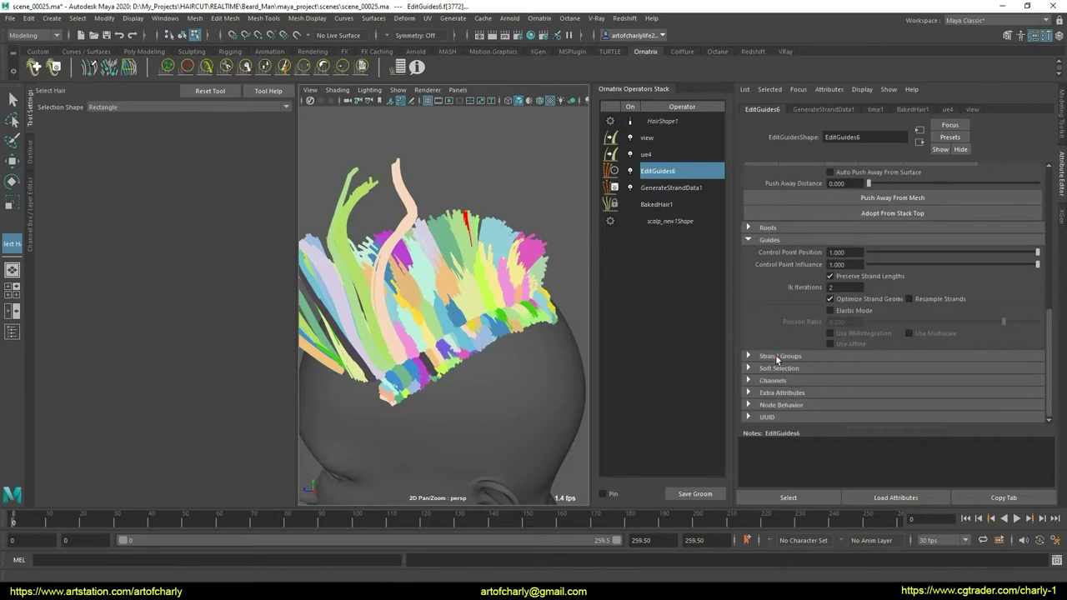
click(765, 354)
scroll(766, 353, down, 3)
click(747, 267)
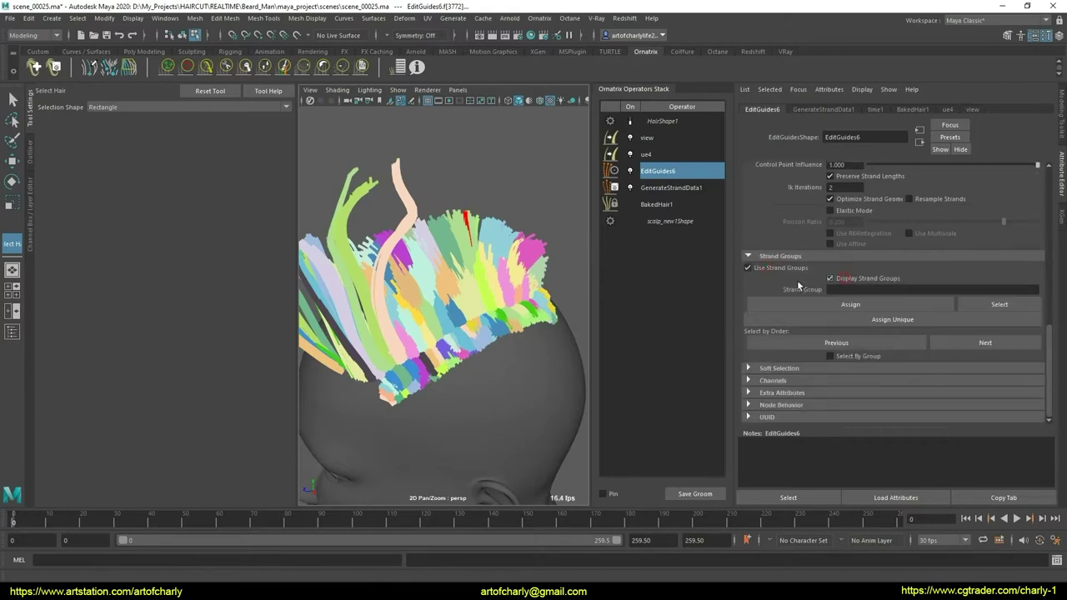
click(867, 356)
scroll(468, 163, up, 5)
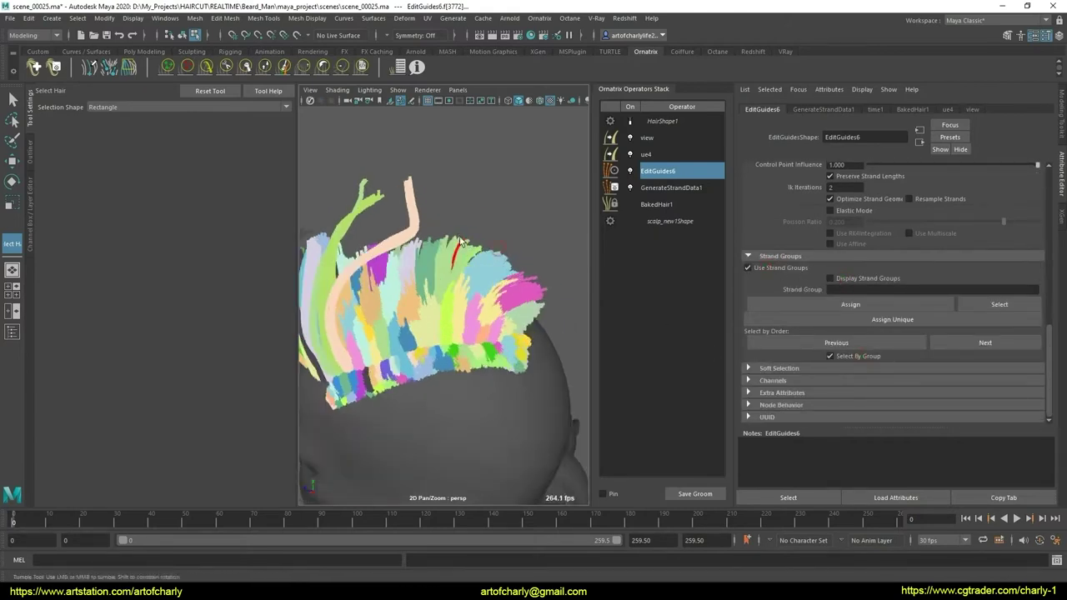
scroll(469, 164, up, 5)
- Pick strand groups 242, 174 and finally 100 in the viewport
click(469, 165)
scroll(469, 165, down, 5)
mouse_move(486, 164)
alt+mouse_down()
mouse_move(434, 234)
mouse_move(429, 267)
alt+mouse_up()
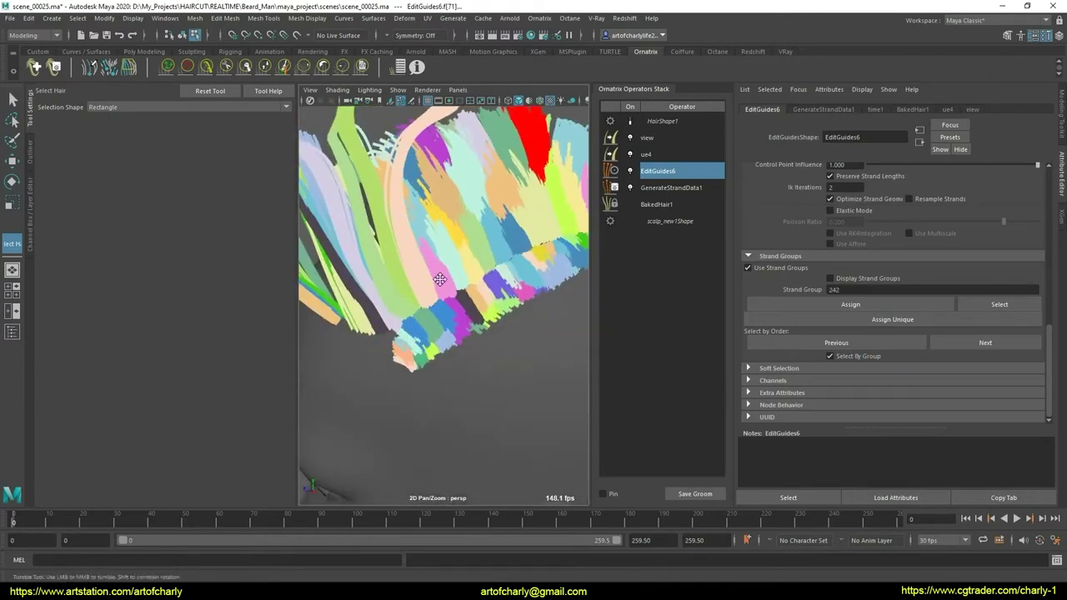
alt+middle_drag(429, 267, 439, 280)
click(441, 321)
mouse_move(441, 321)
alt+mouse_down()
mouse_move(421, 305)
mouse_move(441, 291)
mouse_move(369, 278)
mouse_move(393, 298)
mouse_move(399, 325)
alt+mouse_up()
mouse_move(398, 325)
alt+right_down()
mouse_move(405, 365)
mouse_move(417, 345)
alt+right_up()
click(405, 365)
mouse_move(417, 346)
alt+mouse_down()
mouse_move(420, 327)
mouse_move(424, 343)
mouse_move(457, 308)
alt+mouse_up()
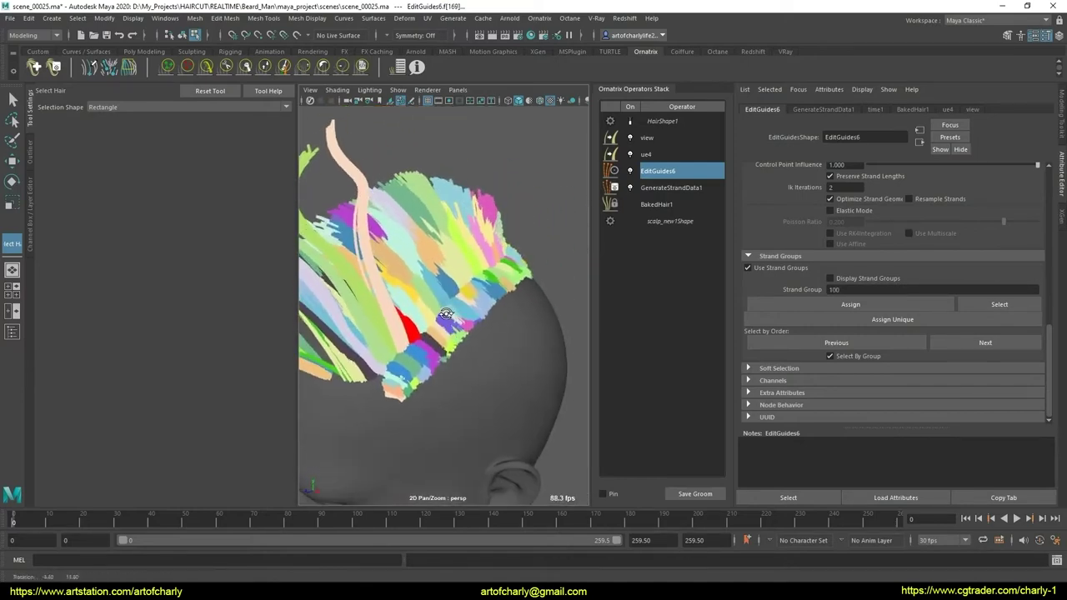
alt+middle_drag(456, 308, 469, 293)
alt+drag(468, 293, 431, 314)
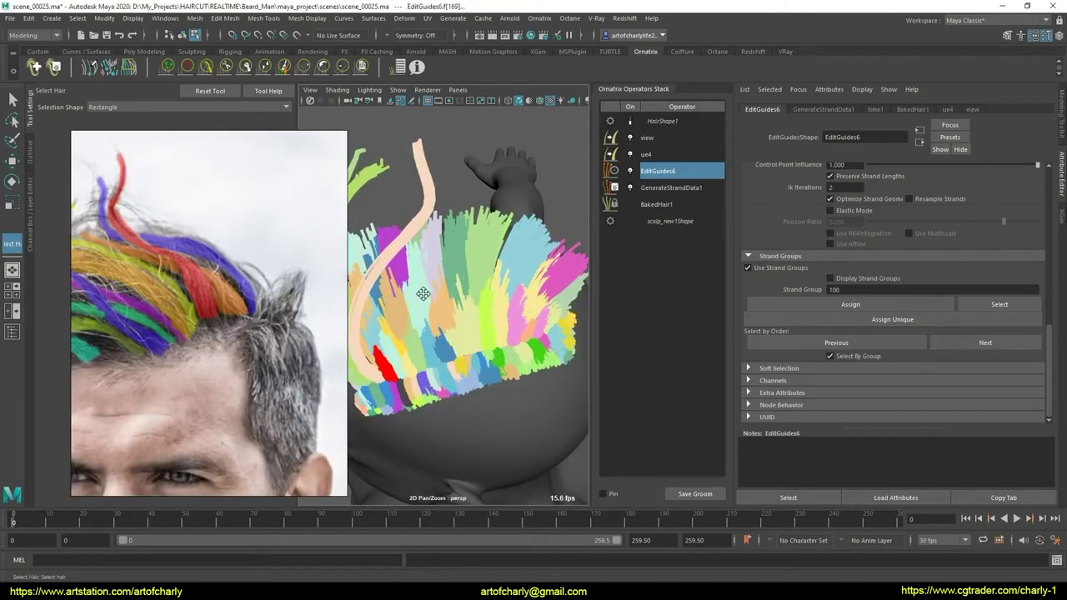
- Inspect the strands close up, undoing the accidental group selection and the last comb change
mouse_move(377, 285)
alt+mouse_down()
mouse_move(481, 284)
mouse_move(520, 312)
mouse_move(514, 257)
alt+mouse_up()
mouse_move(515, 258)
alt+right_down()
mouse_move(506, 345)
mouse_move(482, 371)
alt+right_up()
alt+drag(483, 372, 460, 357)
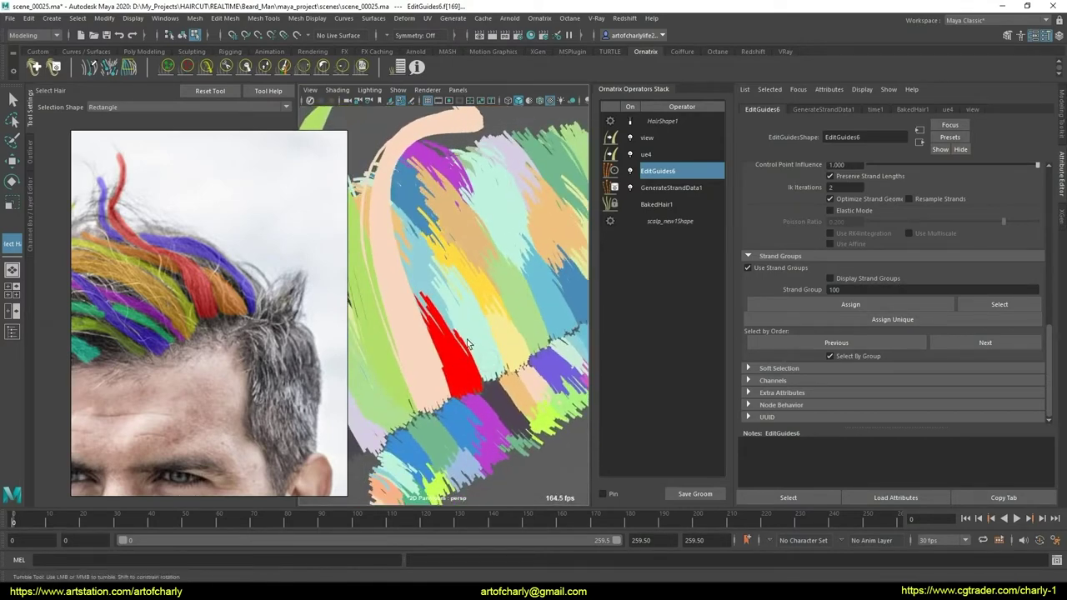
alt+drag(479, 376, 459, 347)
key(ctrl+z)
key(ctrl+z)
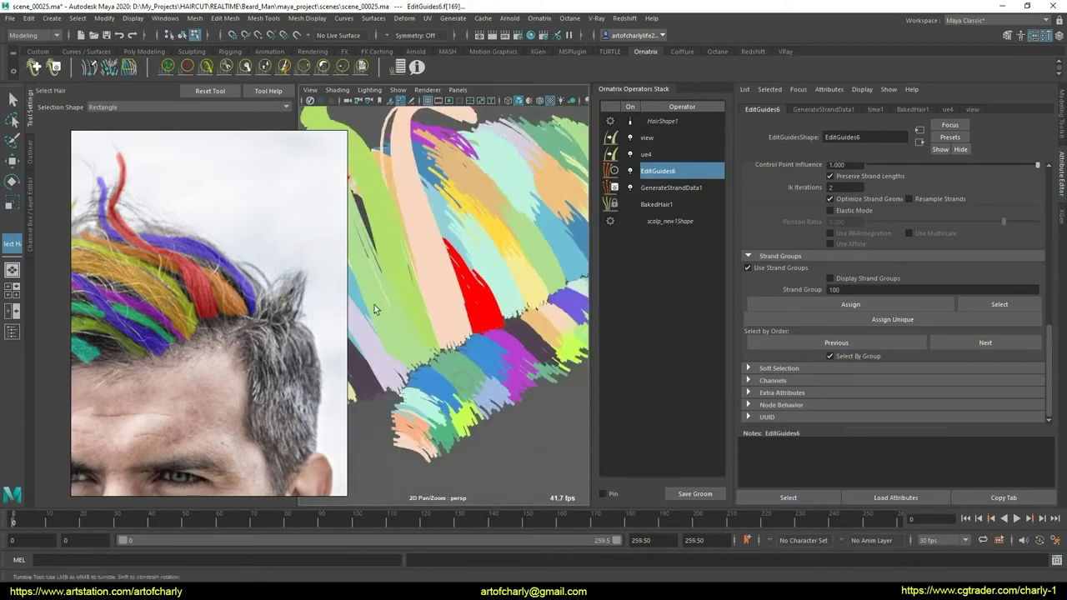
click(206, 68)
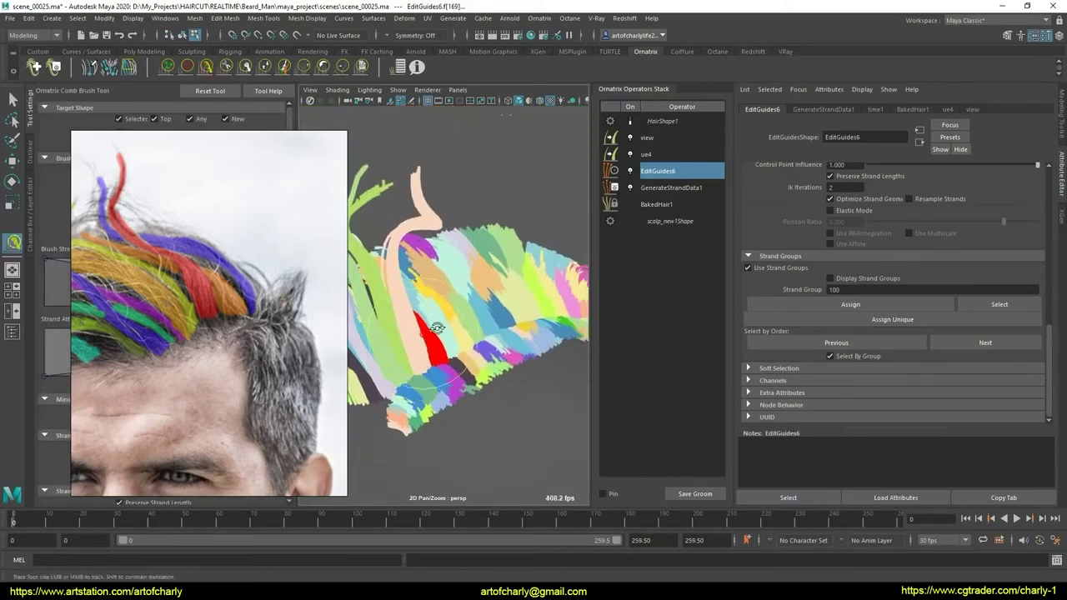
mouse_move(433, 309)
alt+mouse_down()
mouse_move(480, 347)
mouse_move(448, 348)
mouse_move(470, 334)
alt+mouse_up()
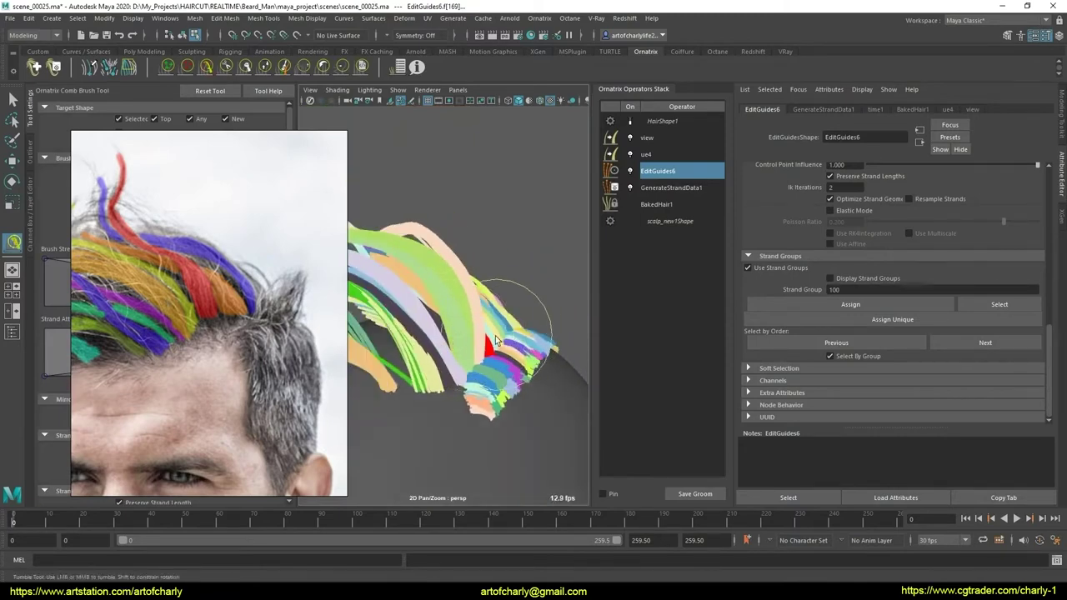
key(ctrl+z)
- Save the scene and set the combing algorithm to Local
drag(331, 270, 744, 287)
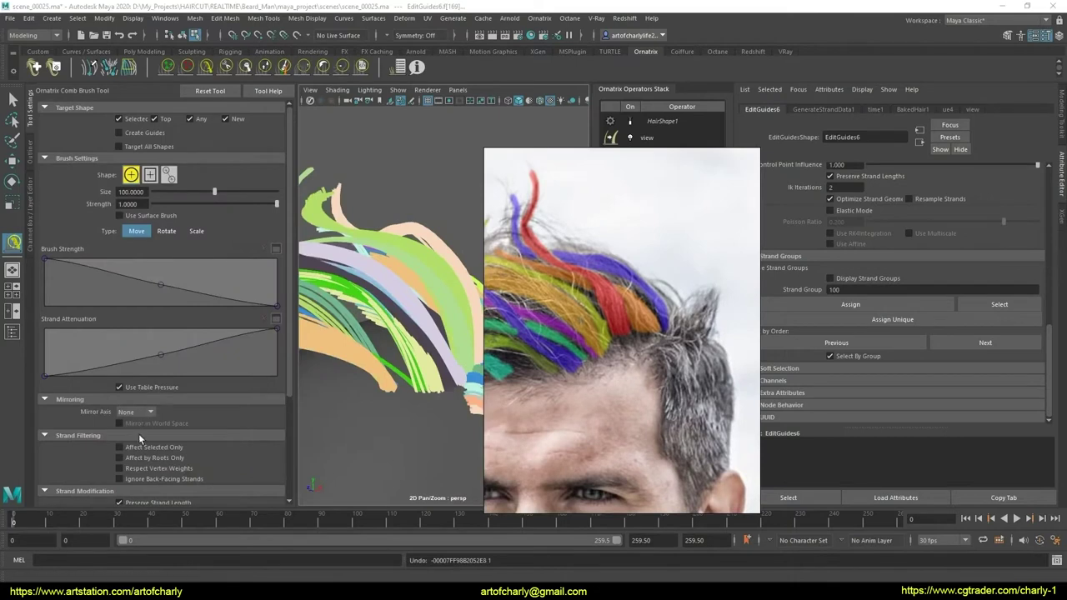
key(ctrl+s)
scroll(285, 400, down, 3)
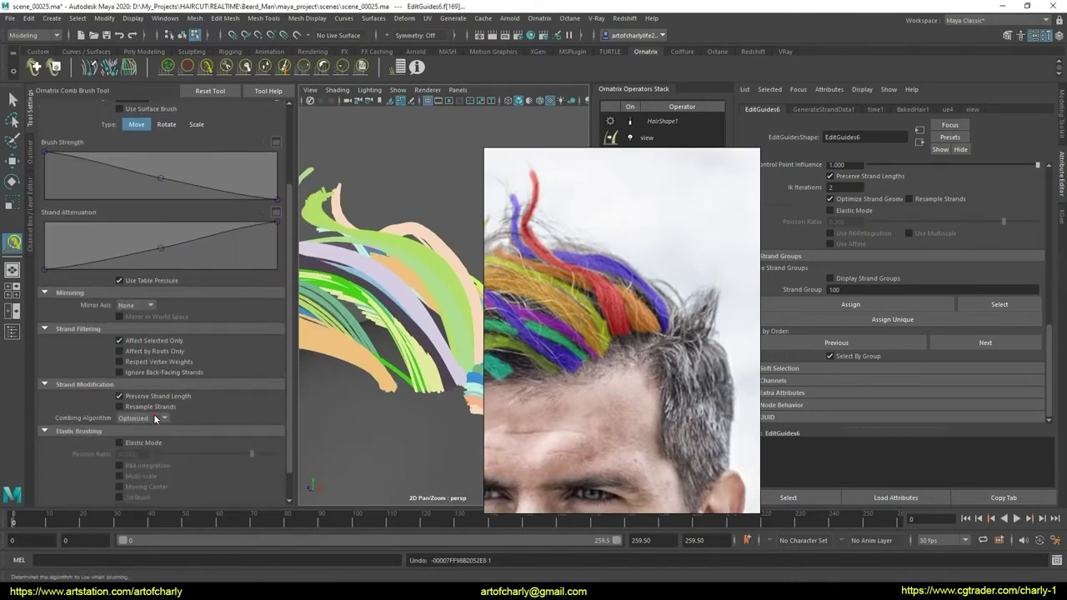
click(153, 418)
click(152, 441)
- Comb the front guide strands around the red strand up and to the right
mouse_move(539, 359)
mouse_down()
mouse_move(204, 359)
mouse_move(354, 351)
mouse_up()
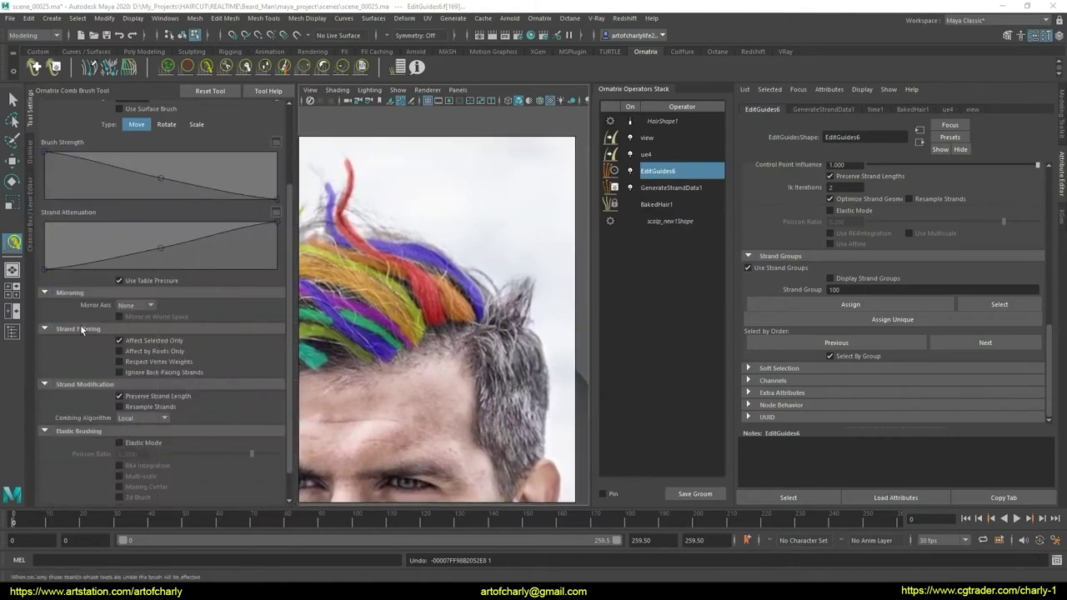
drag(429, 342, 884, 314)
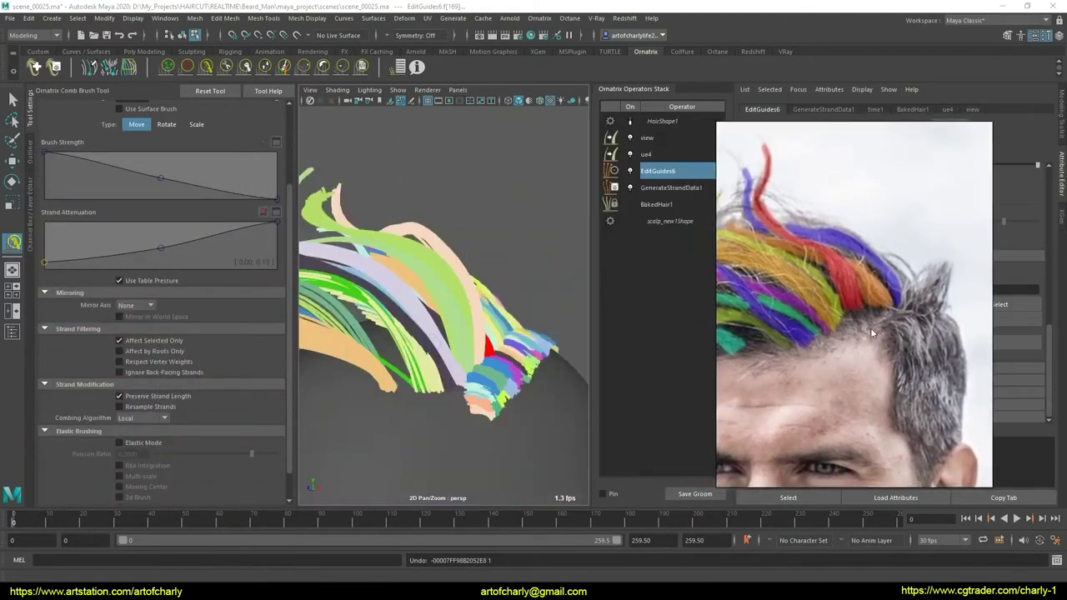
alt+drag(472, 357, 460, 331)
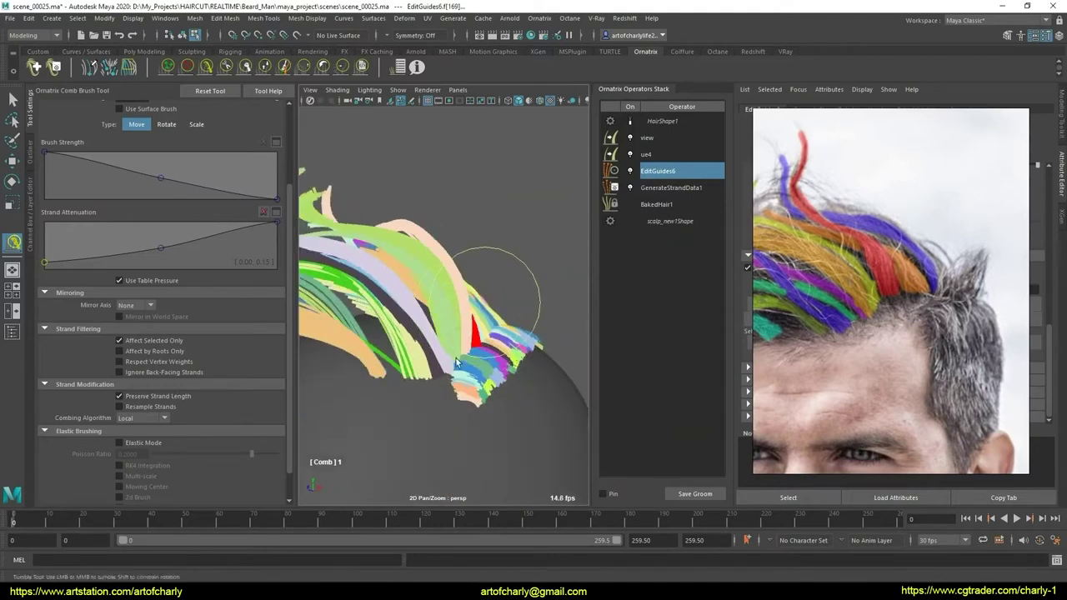
mouse_move(459, 331)
alt+mouse_down()
mouse_move(438, 353)
mouse_move(472, 358)
alt+mouse_up()
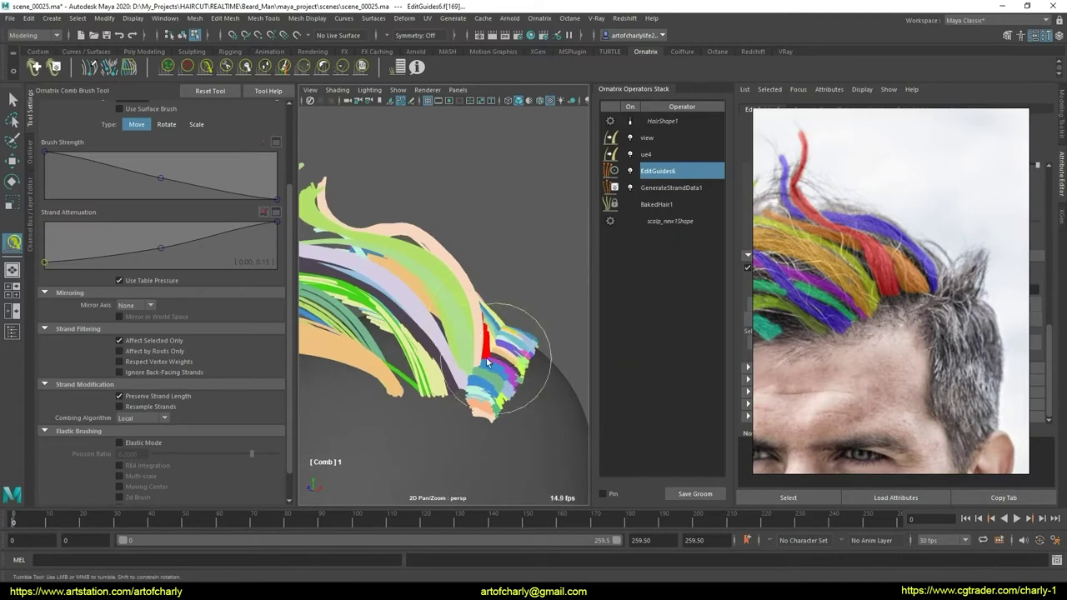
drag(488, 362, 530, 317)
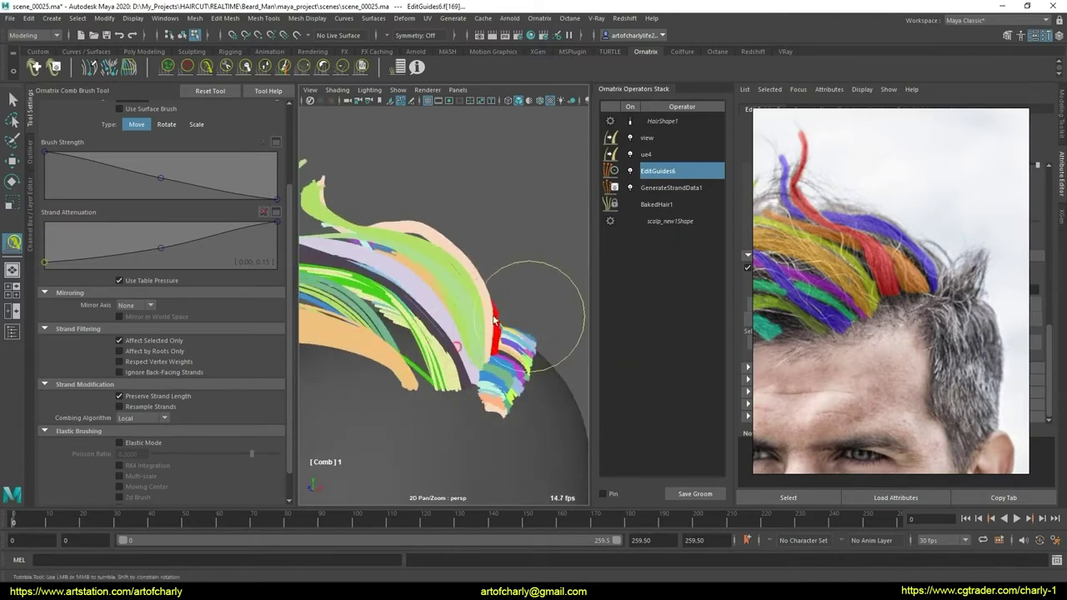
mouse_move(498, 342)
alt+mouse_down()
mouse_move(447, 310)
mouse_move(448, 281)
alt+mouse_up()
click(265, 69)
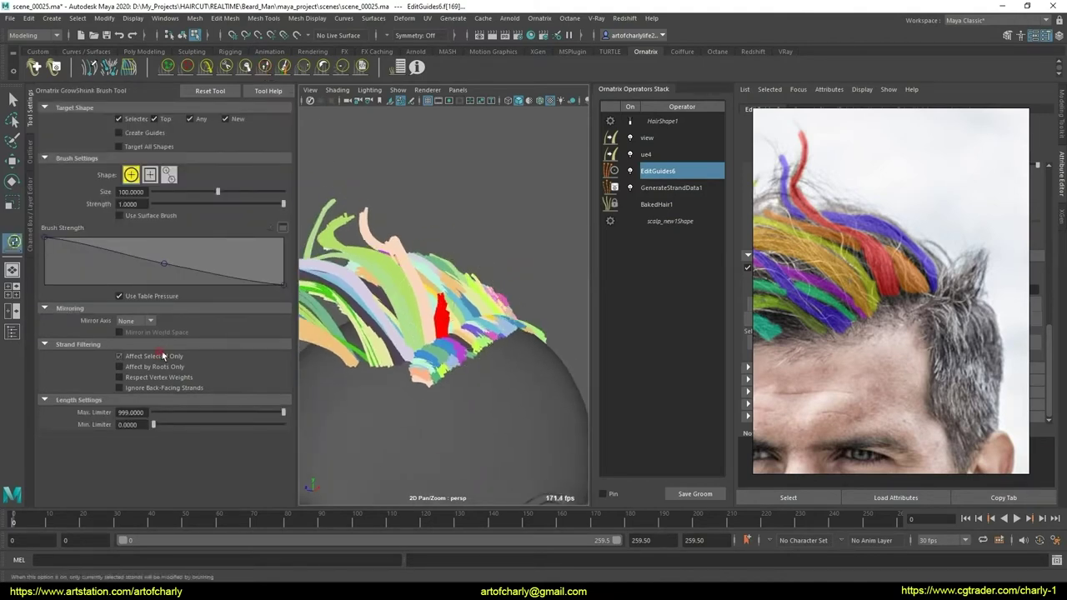
- Grow the red crown guides much longer, then trim them back into a shorter upright tuft
mouse_move(444, 350)
mouse_down()
mouse_move(441, 428)
mouse_move(439, 352)
mouse_up()
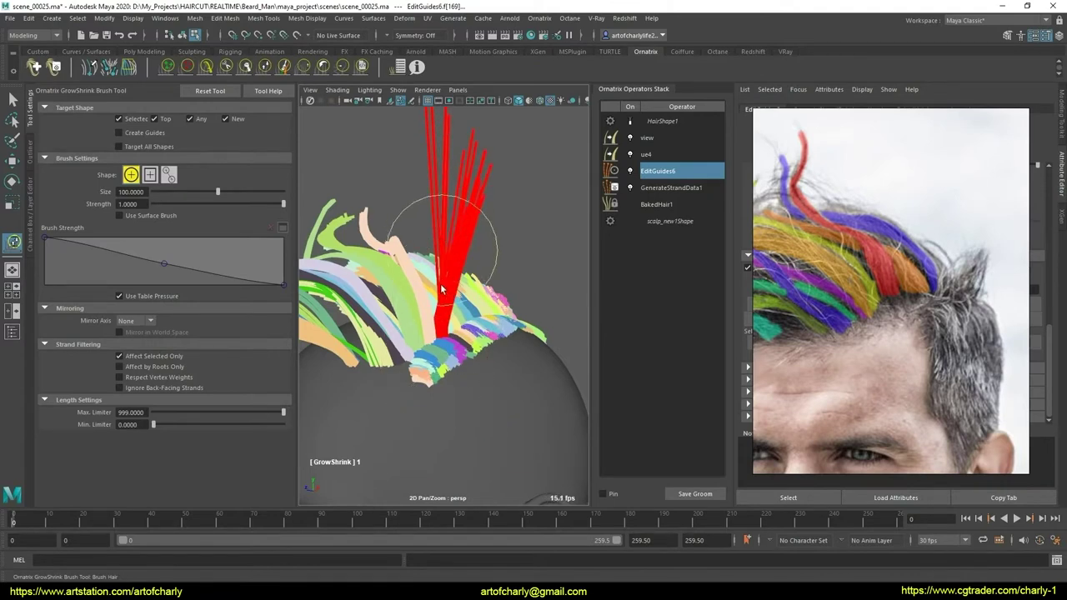
mouse_move(442, 289)
mouse_down()
mouse_move(447, 277)
mouse_move(443, 313)
mouse_up()
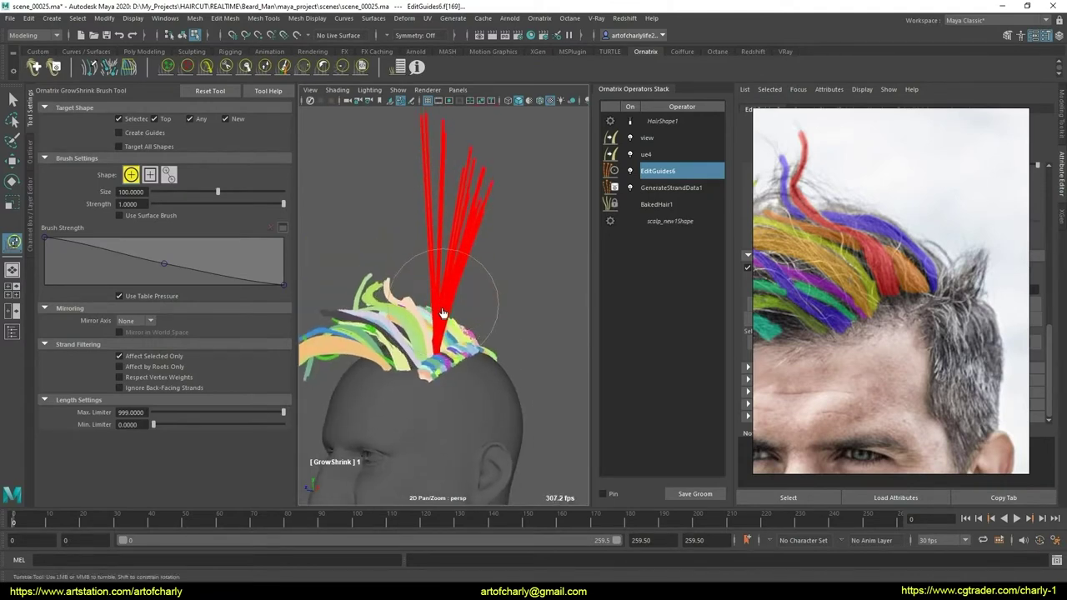
click(226, 67)
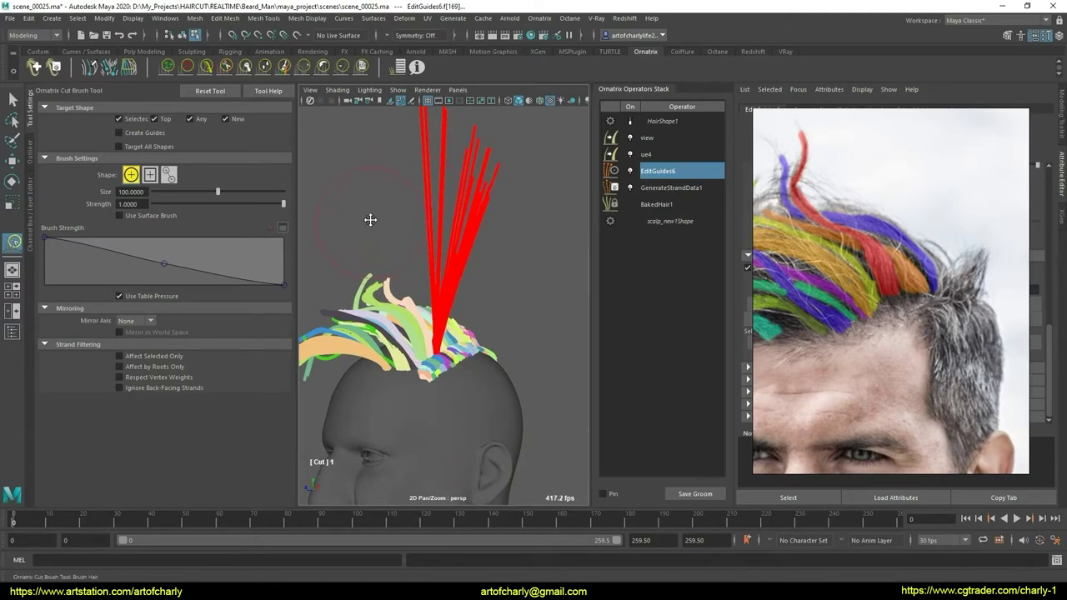
alt+drag(370, 219, 375, 209)
mouse_move(386, 162)
mouse_down()
mouse_move(392, 155)
mouse_move(457, 185)
mouse_up()
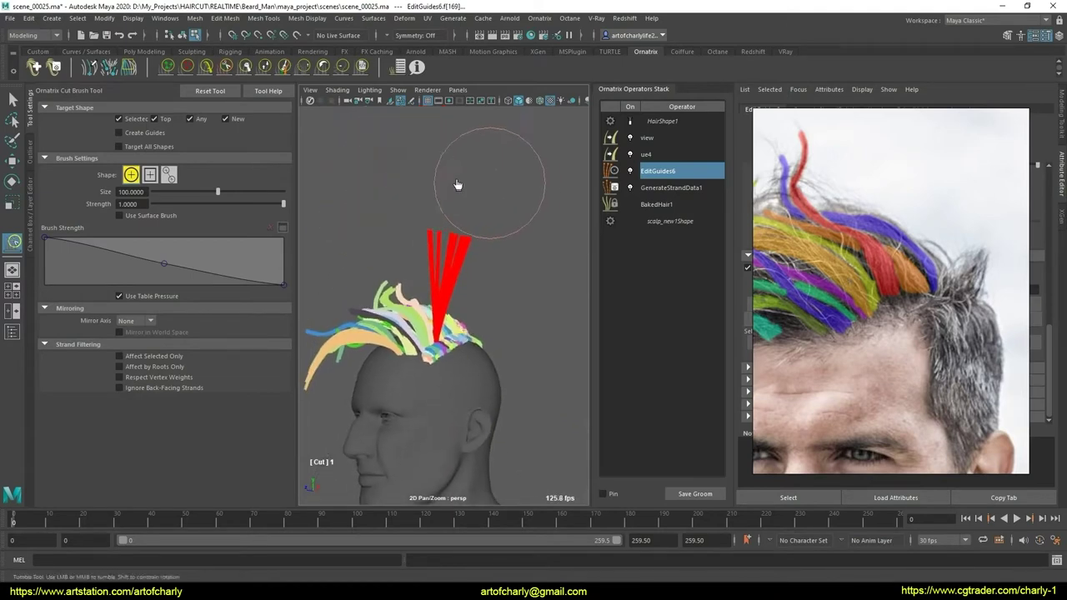
click(360, 66)
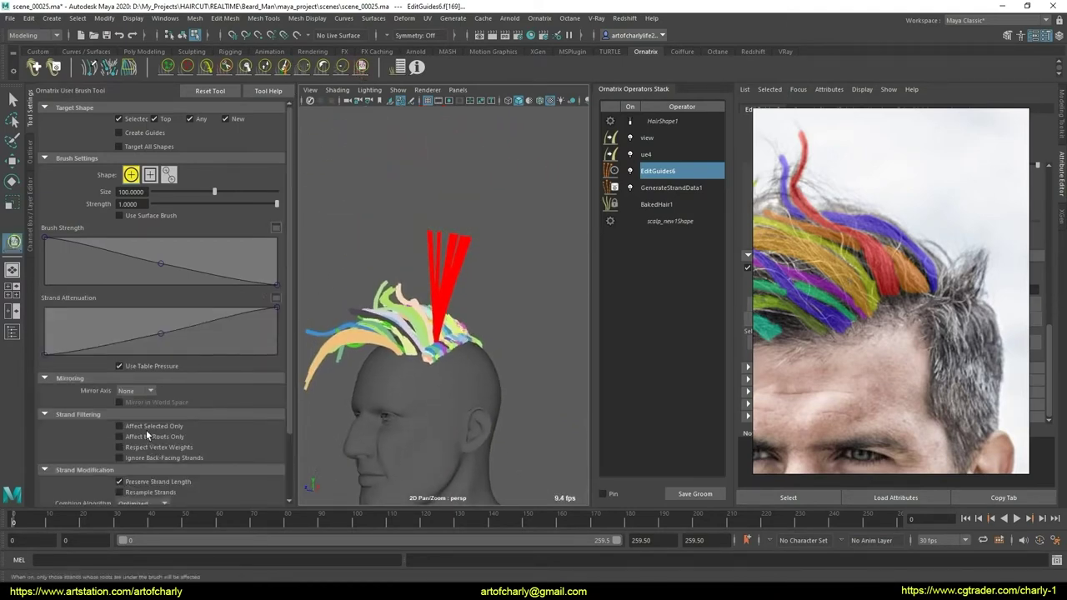
scroll(283, 409, down, 2)
scroll(280, 424, down, 2)
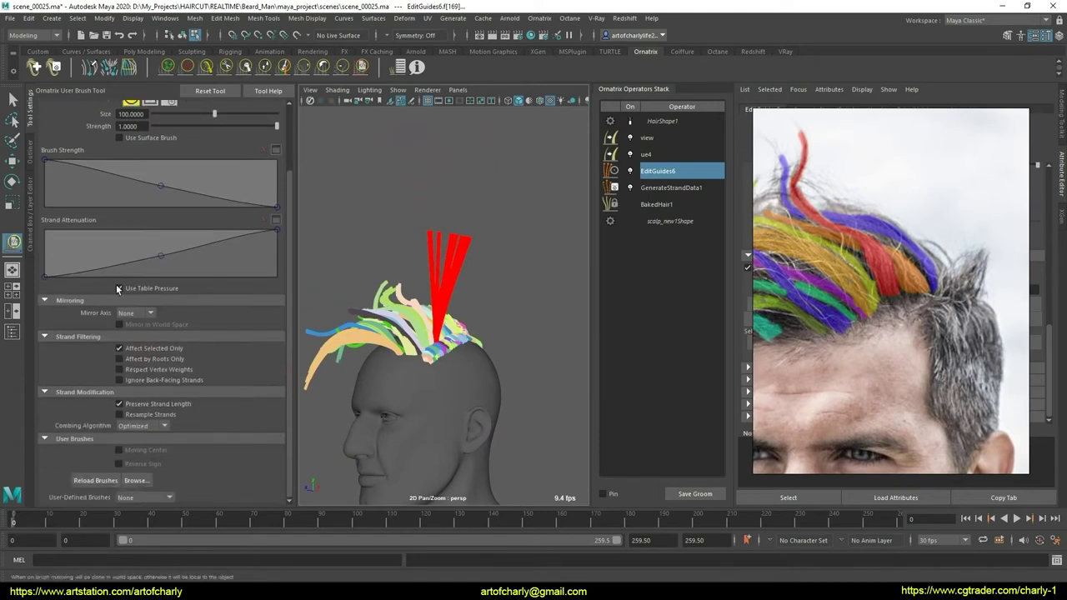
- Clump the red guides into one strand with the DemoClump user brush
drag(158, 258, 159, 267)
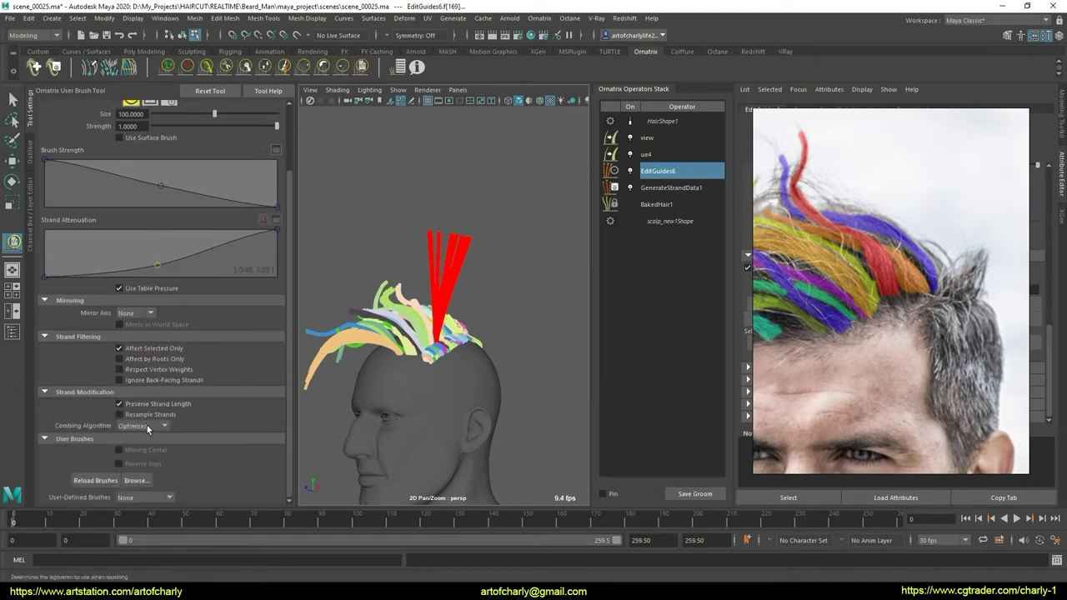
click(148, 428)
click(153, 497)
click(146, 519)
mouse_move(400, 333)
alt+mouse_down()
mouse_move(446, 241)
mouse_move(446, 207)
alt+mouse_up()
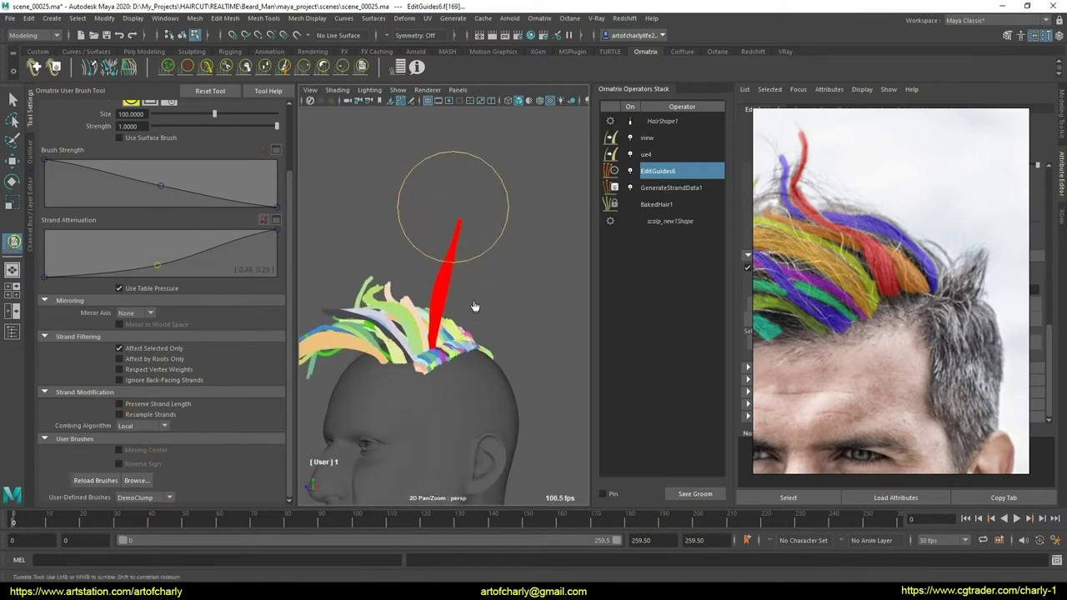
mouse_move(467, 275)
alt+mouse_down()
mouse_move(492, 300)
mouse_move(390, 281)
alt+mouse_up()
- Comb the red and cream strands flat to the right with the Comb brush
click(206, 69)
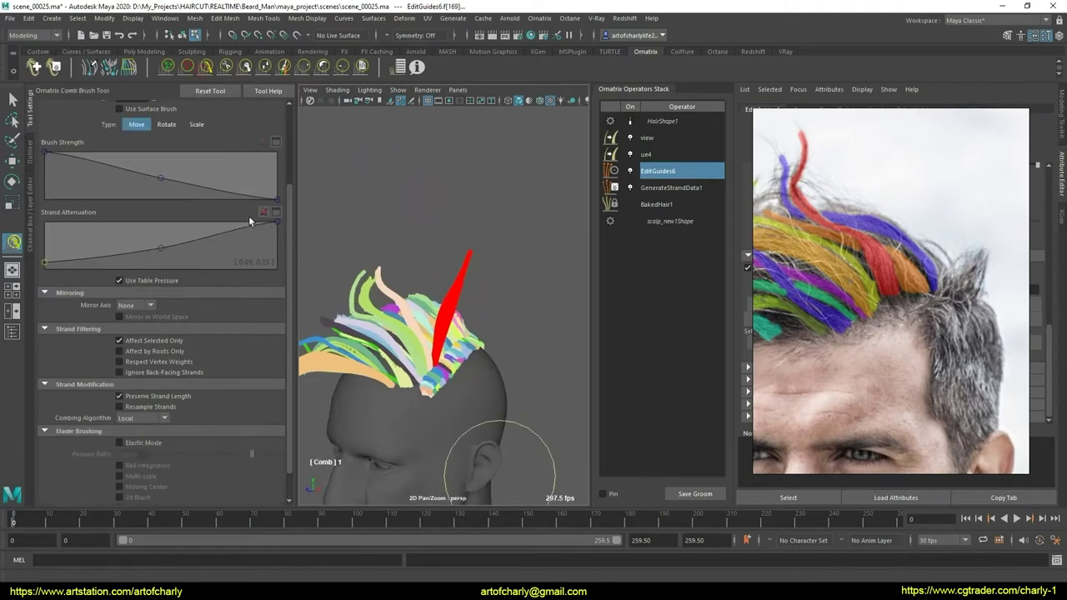
mouse_move(500, 425)
alt+mouse_down()
mouse_move(490, 307)
mouse_move(383, 227)
mouse_move(440, 297)
mouse_move(352, 380)
alt+mouse_up()
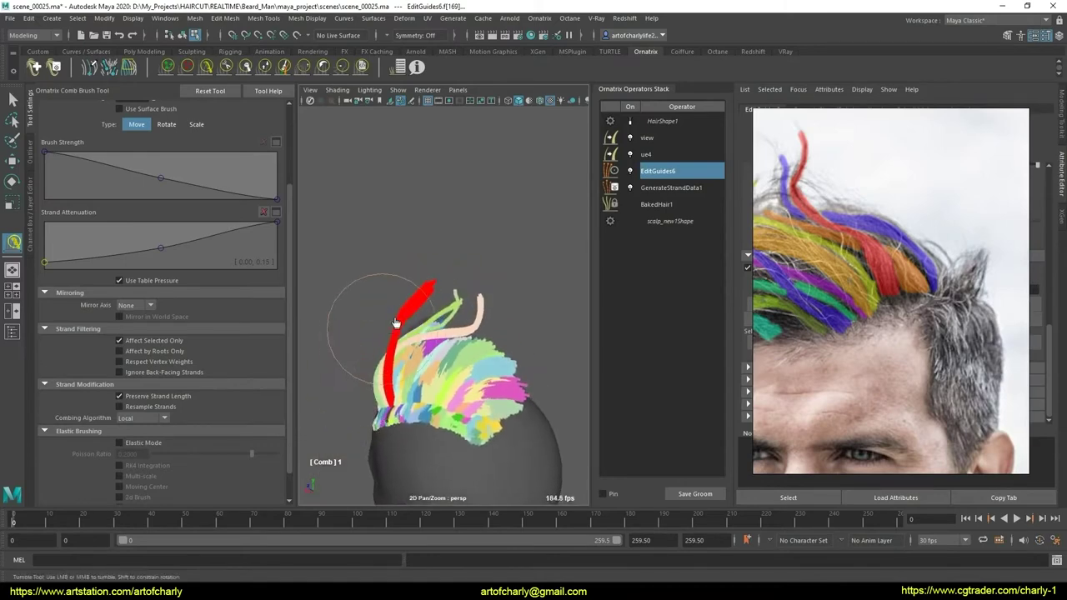
drag(377, 240, 474, 317)
mouse_move(378, 365)
mouse_down()
mouse_move(453, 298)
mouse_move(490, 369)
mouse_move(392, 336)
mouse_move(432, 375)
mouse_move(434, 358)
mouse_move(446, 388)
mouse_move(476, 359)
mouse_move(383, 404)
mouse_move(472, 381)
mouse_move(454, 385)
mouse_up()
mouse_move(454, 385)
alt+right_down()
mouse_move(425, 388)
mouse_move(441, 389)
alt+right_up()
mouse_move(441, 389)
alt+mouse_down()
mouse_move(475, 334)
mouse_move(486, 286)
alt+mouse_up()
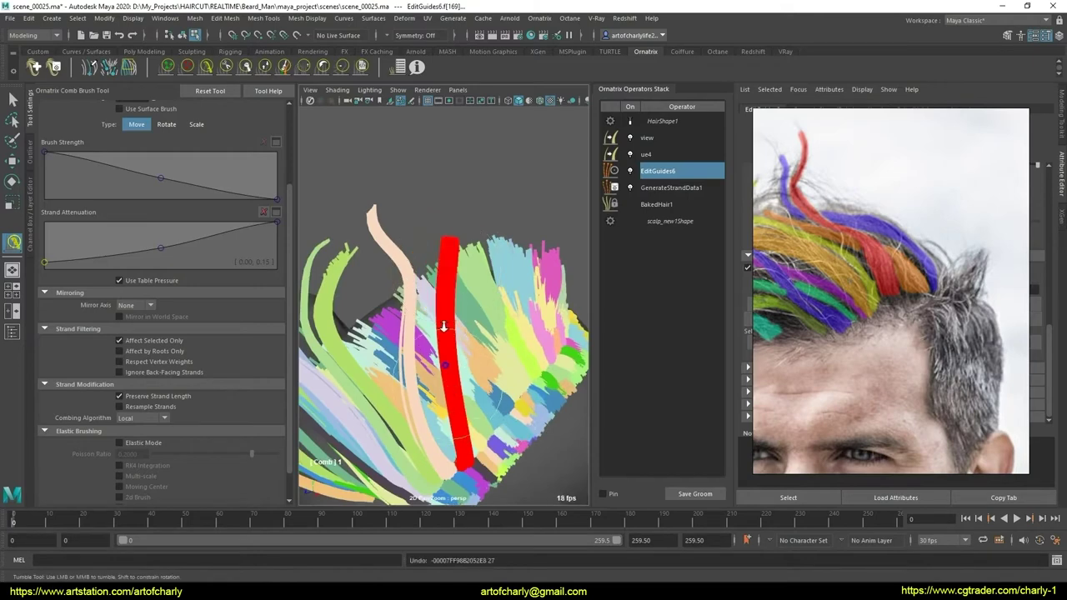
alt+drag(468, 367, 406, 375)
- Toggle Elastic Mode, set combing to Legacy, and curve the red strand's top to the left
click(161, 447)
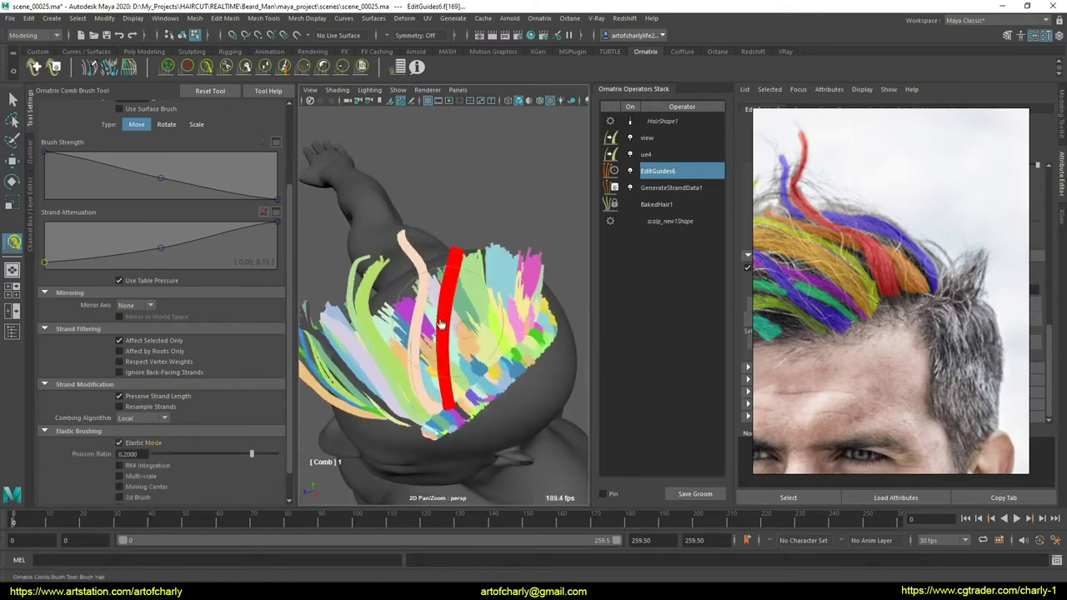
alt+right_drag(466, 324, 479, 314)
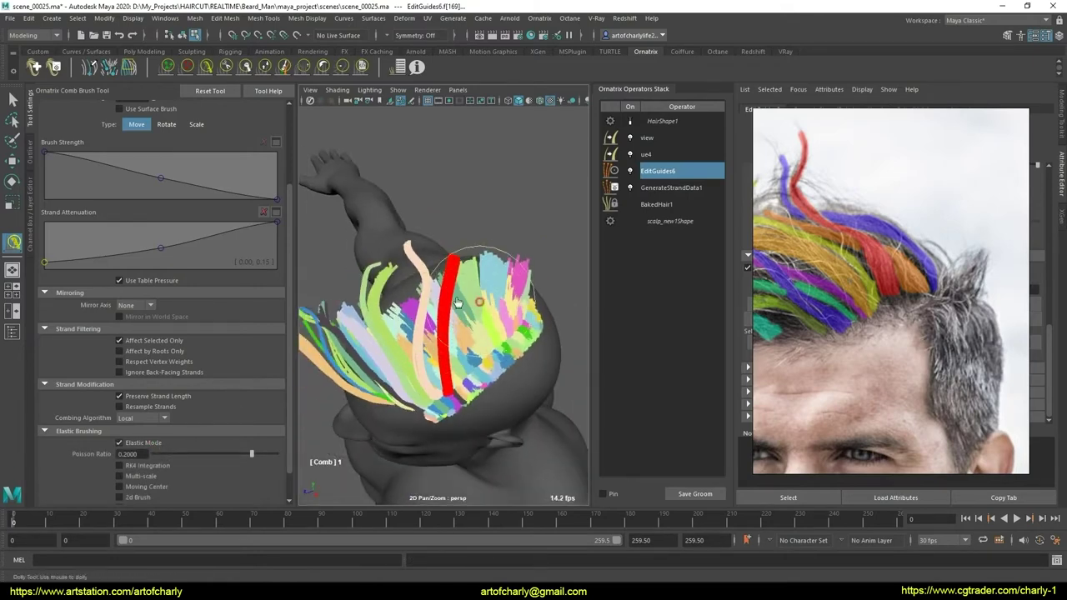
drag(457, 302, 482, 313)
alt+drag(417, 307, 442, 300)
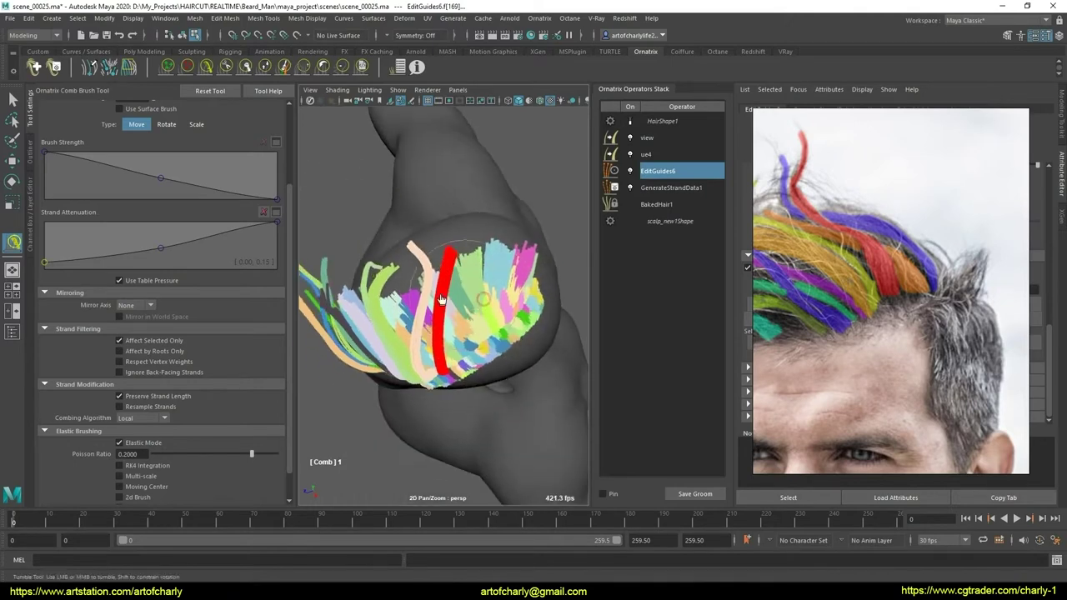
click(134, 442)
click(142, 418)
click(156, 429)
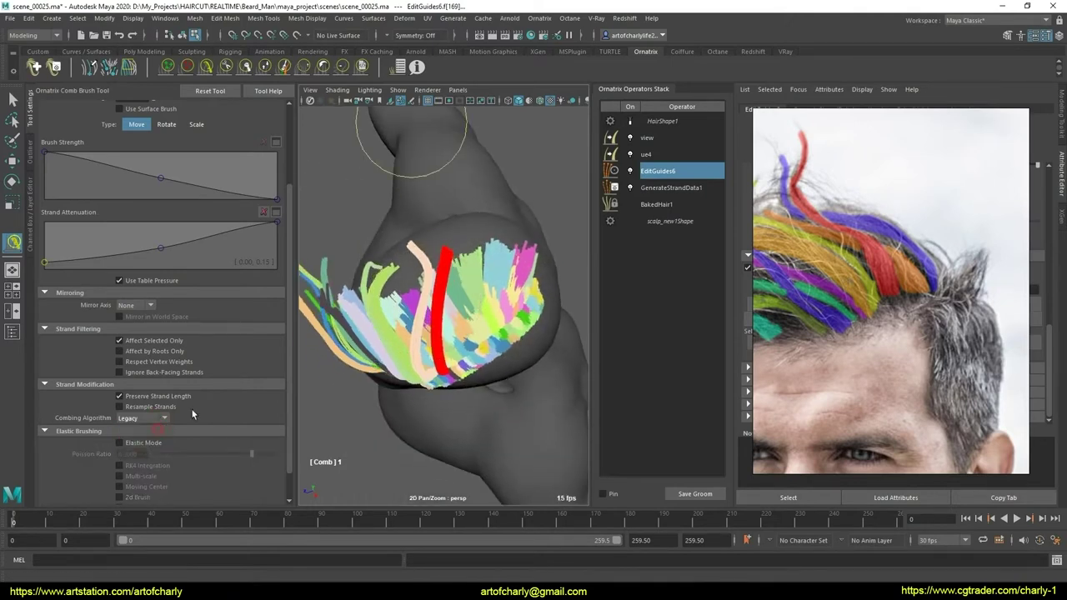
mouse_move(456, 292)
mouse_down()
mouse_move(445, 286)
mouse_move(452, 325)
mouse_up()
mouse_move(488, 287)
alt+mouse_down()
mouse_move(519, 231)
mouse_move(441, 303)
mouse_move(500, 300)
mouse_move(374, 376)
mouse_move(432, 327)
alt+mouse_up()
- Grow the red strands much longer upward with the GrowShrink brush
click(270, 72)
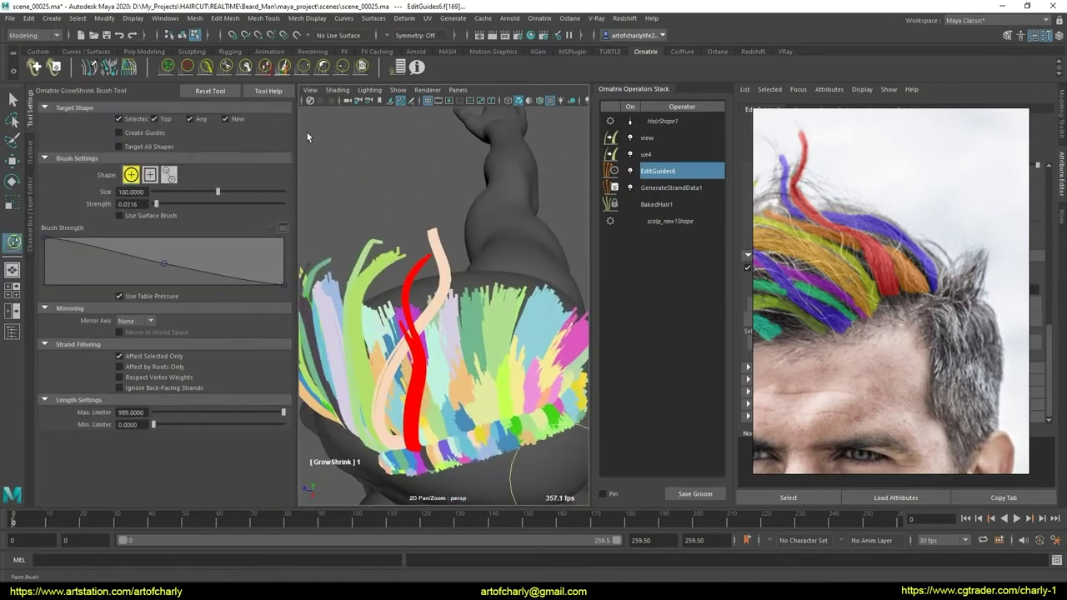
drag(407, 354, 414, 390)
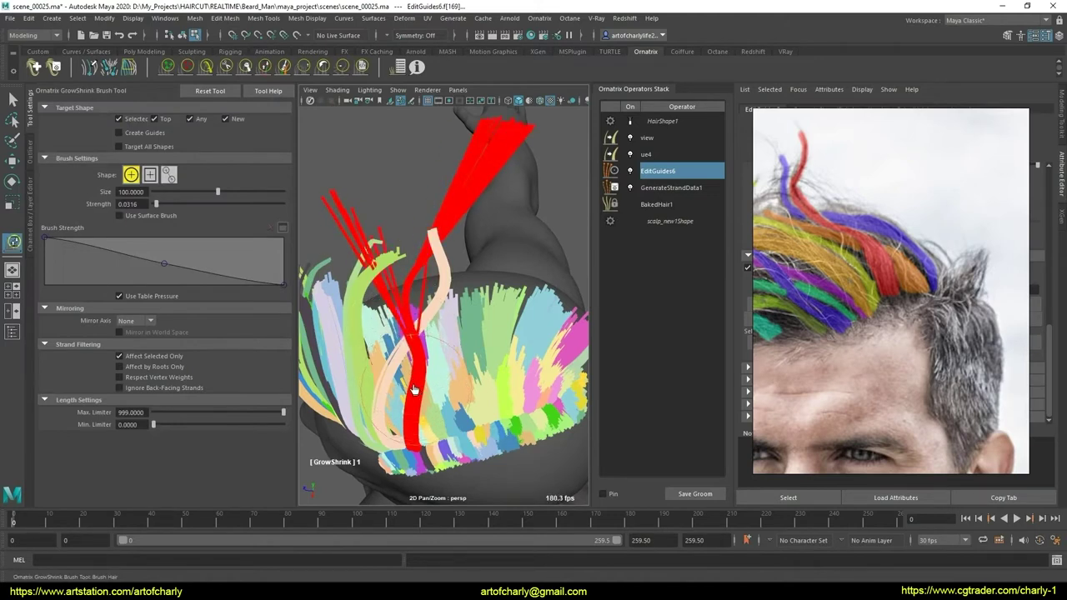
drag(406, 327, 411, 335)
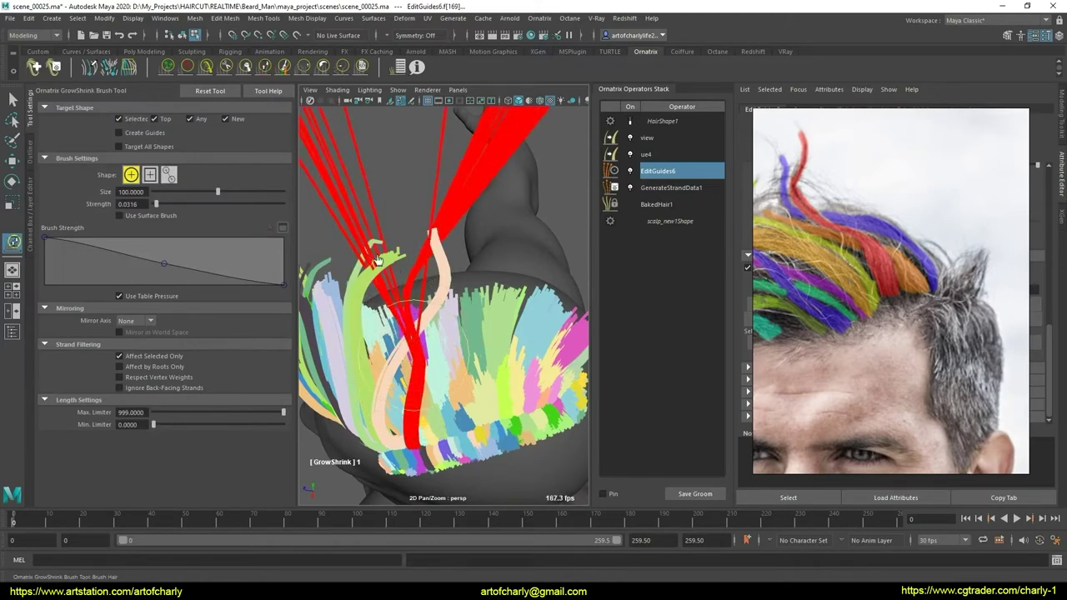
- Cut the long red strands back to a short tuft with Affect Selected Only enabled
click(227, 67)
mouse_move(465, 259)
alt+mouse_down()
mouse_move(379, 269)
mouse_move(353, 261)
alt+mouse_up()
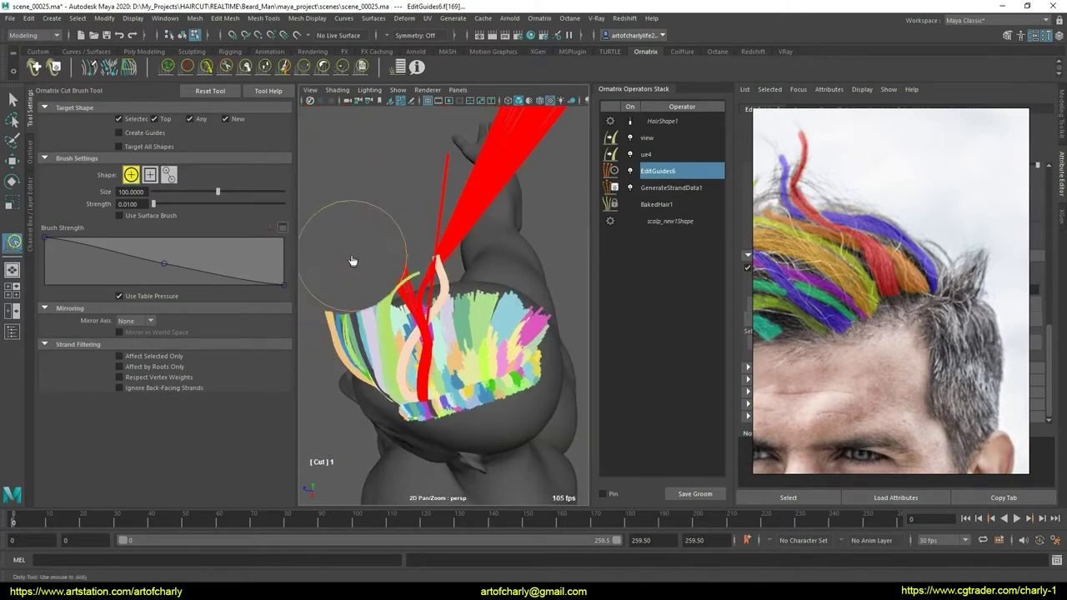
key(ctrl+z)
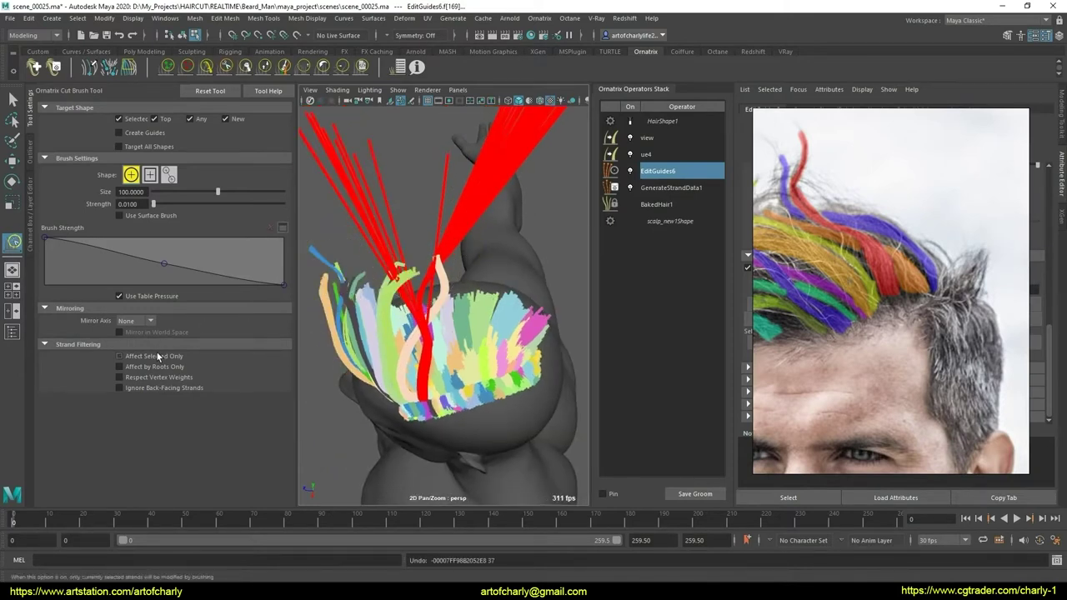
click(158, 356)
alt+middle_drag(358, 252, 362, 261)
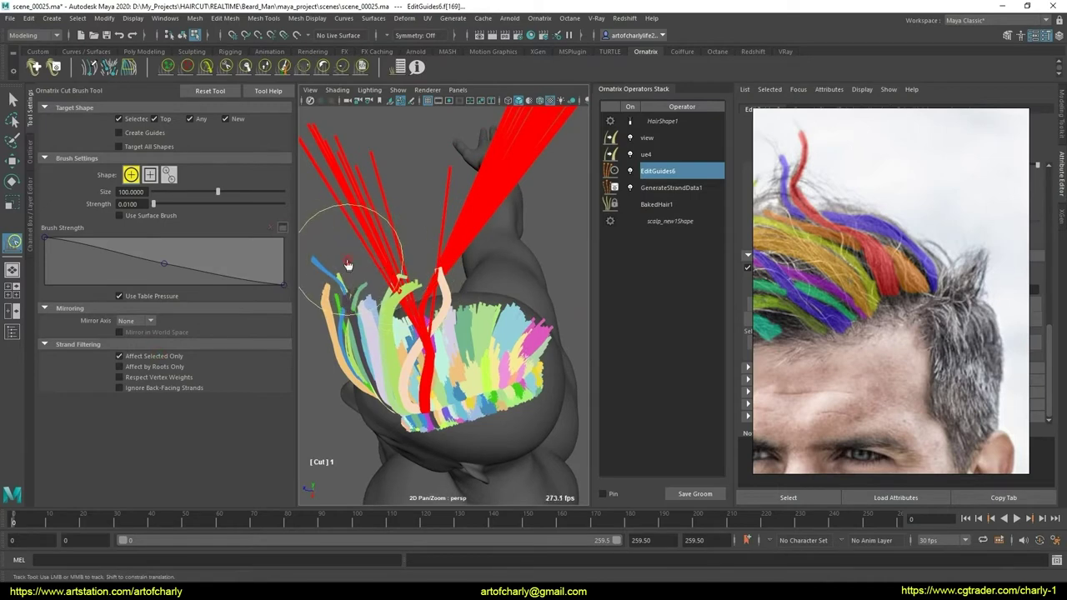
mouse_move(348, 265)
mouse_down()
mouse_move(358, 226)
mouse_move(444, 240)
mouse_up()
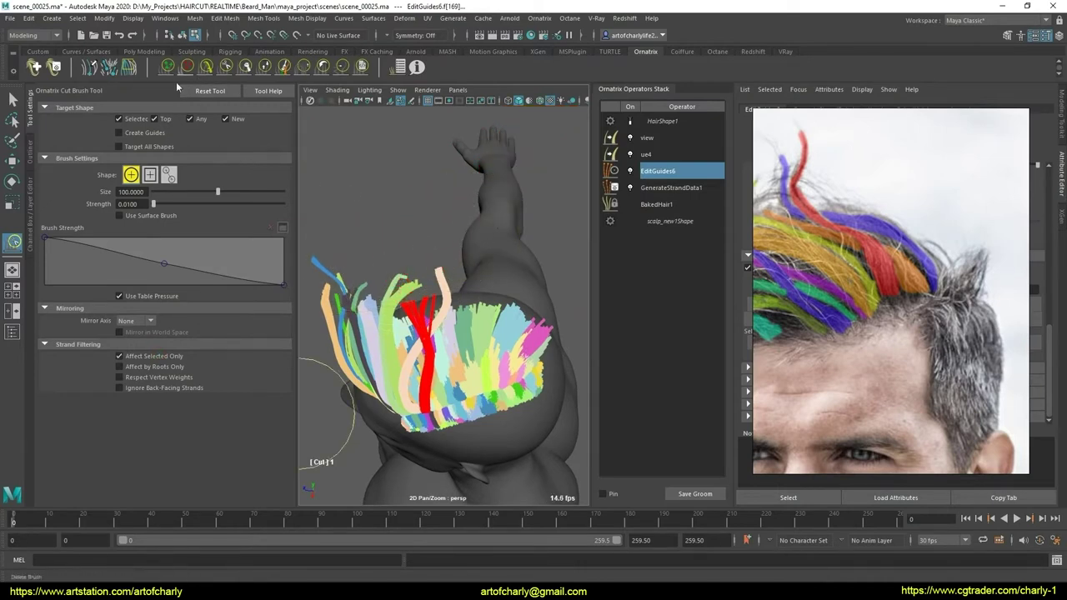
click(206, 67)
click(265, 68)
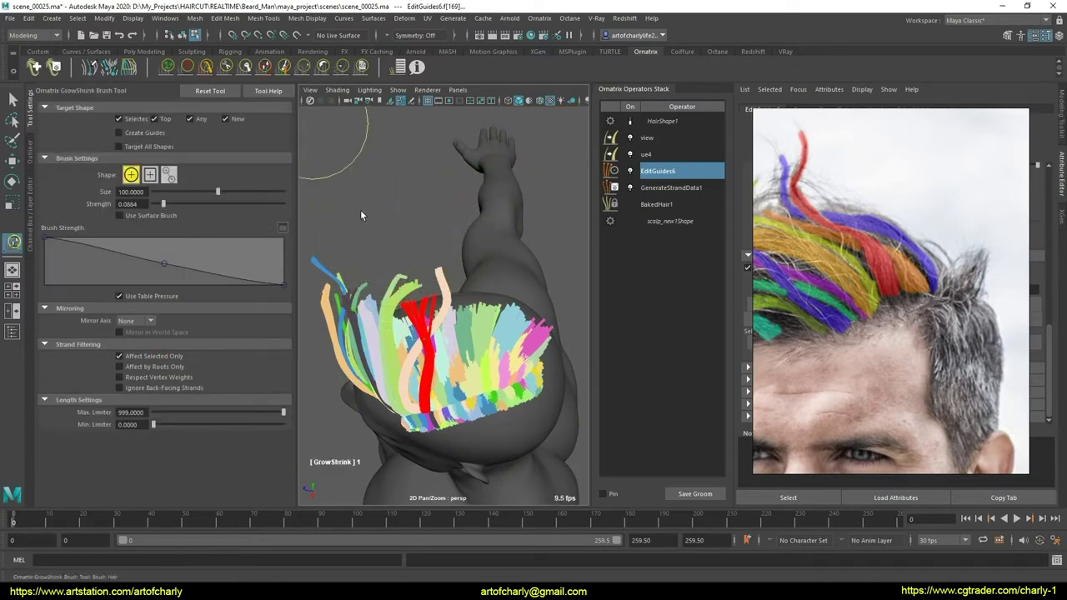
- Comb the red strands into new curves with the Comb brush
click(205, 66)
mouse_move(417, 243)
mouse_down()
mouse_move(442, 251)
mouse_move(429, 250)
mouse_move(458, 307)
mouse_move(491, 265)
mouse_move(406, 286)
mouse_move(350, 284)
mouse_up()
mouse_move(495, 286)
alt+mouse_down()
mouse_move(360, 318)
mouse_move(420, 278)
alt+mouse_up()
mouse_move(419, 278)
alt+right_down()
mouse_move(484, 337)
mouse_move(402, 342)
alt+right_up()
mouse_move(403, 342)
alt+mouse_down()
mouse_move(453, 333)
mouse_move(461, 352)
mouse_move(501, 318)
alt+mouse_up()
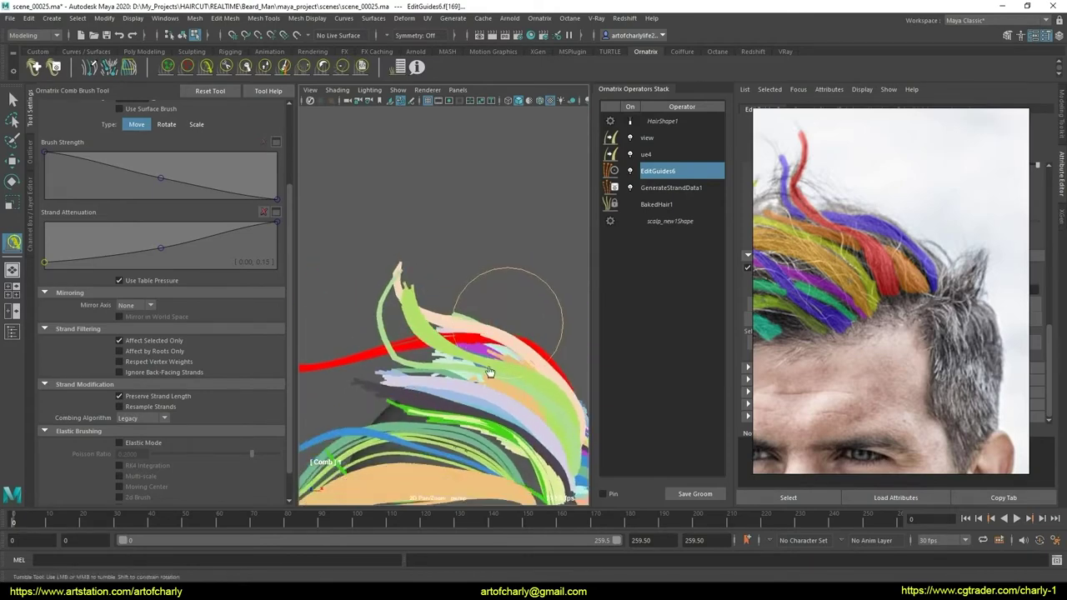
- Comb the red guide strand upward and switch the combing algorithm to Local
mouse_move(466, 370)
alt+mouse_down()
mouse_move(522, 290)
mouse_move(427, 329)
mouse_move(452, 239)
alt+mouse_up()
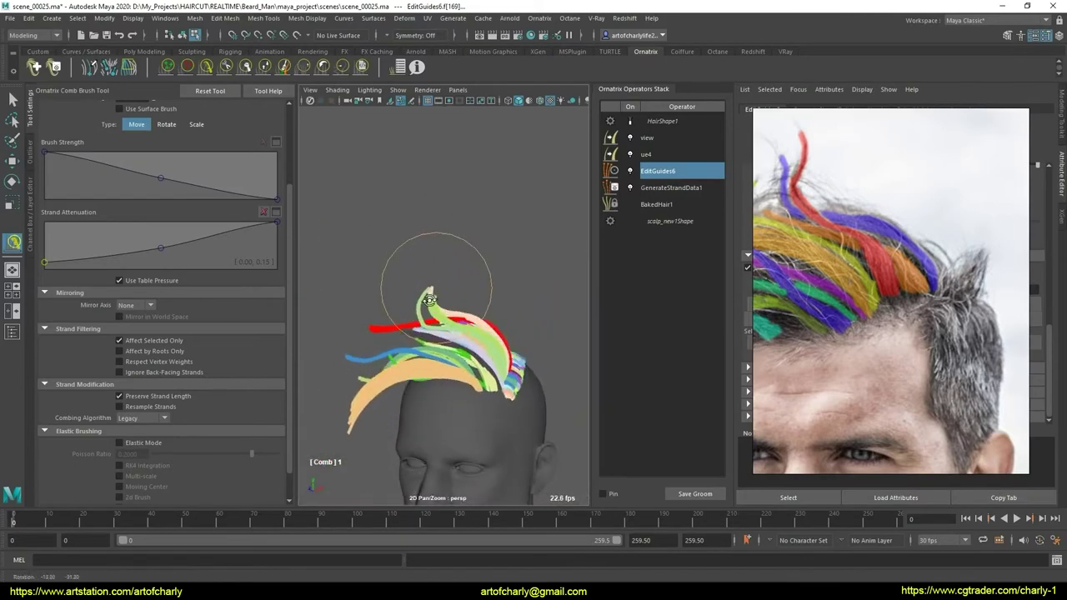
alt+right_drag(447, 245, 441, 351)
mouse_move(441, 352)
alt+mouse_down()
mouse_move(442, 367)
mouse_move(378, 318)
mouse_move(419, 292)
mouse_move(431, 355)
mouse_move(364, 313)
mouse_move(380, 263)
alt+mouse_up()
drag(357, 298, 361, 197)
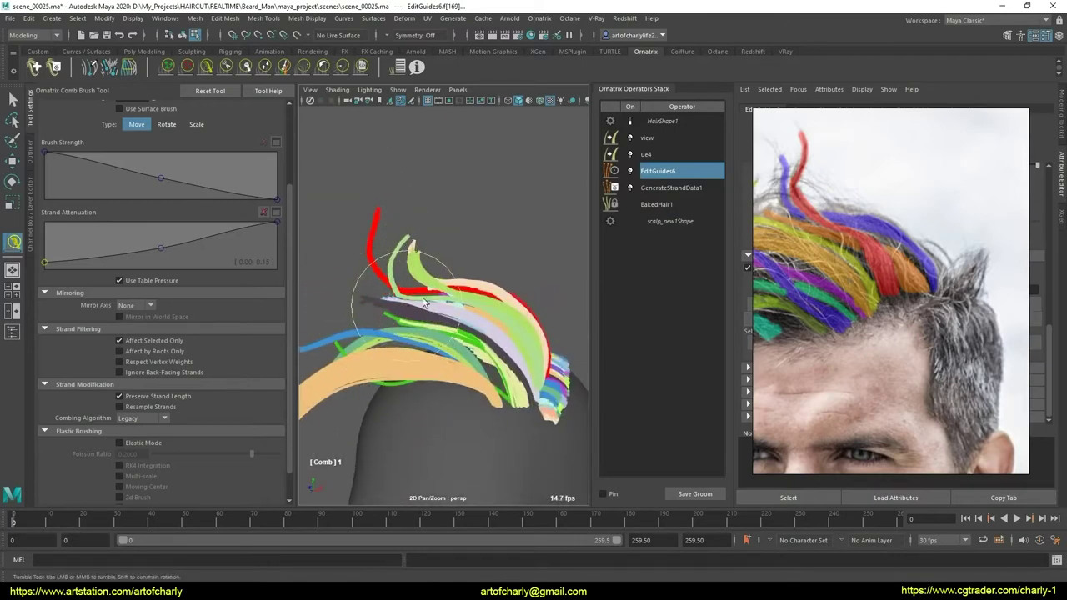
mouse_move(389, 238)
alt+mouse_down()
mouse_move(367, 256)
mouse_move(371, 266)
alt+mouse_up()
click(156, 439)
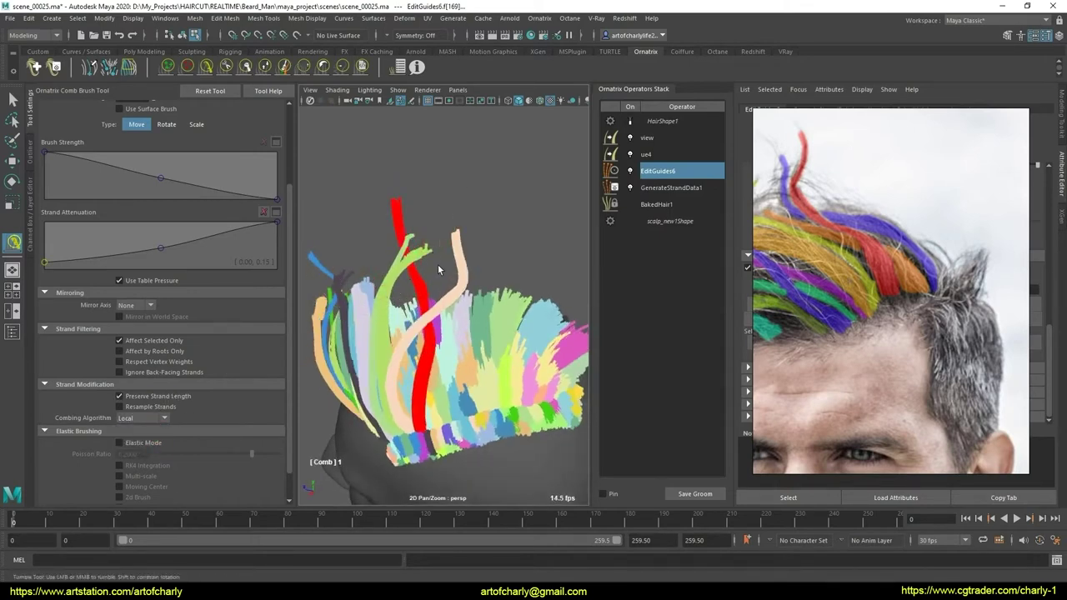
mouse_move(437, 260)
alt+mouse_down()
mouse_move(416, 265)
mouse_move(441, 268)
alt+mouse_up()
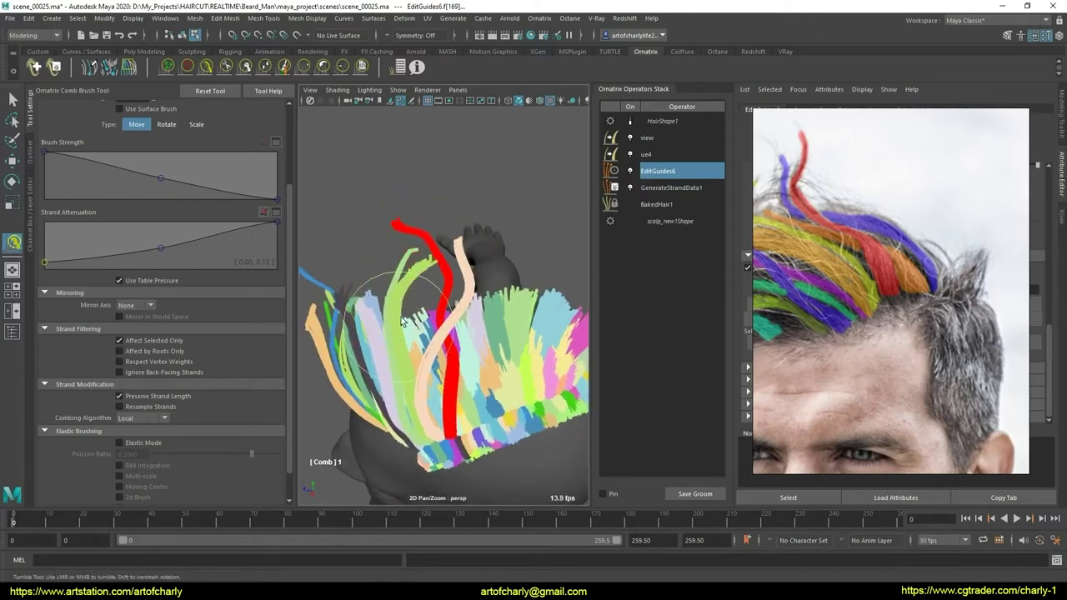
mouse_move(403, 323)
alt+mouse_down()
mouse_move(484, 255)
mouse_move(433, 191)
mouse_move(460, 306)
mouse_move(356, 210)
alt+mouse_up()
click(345, 70)
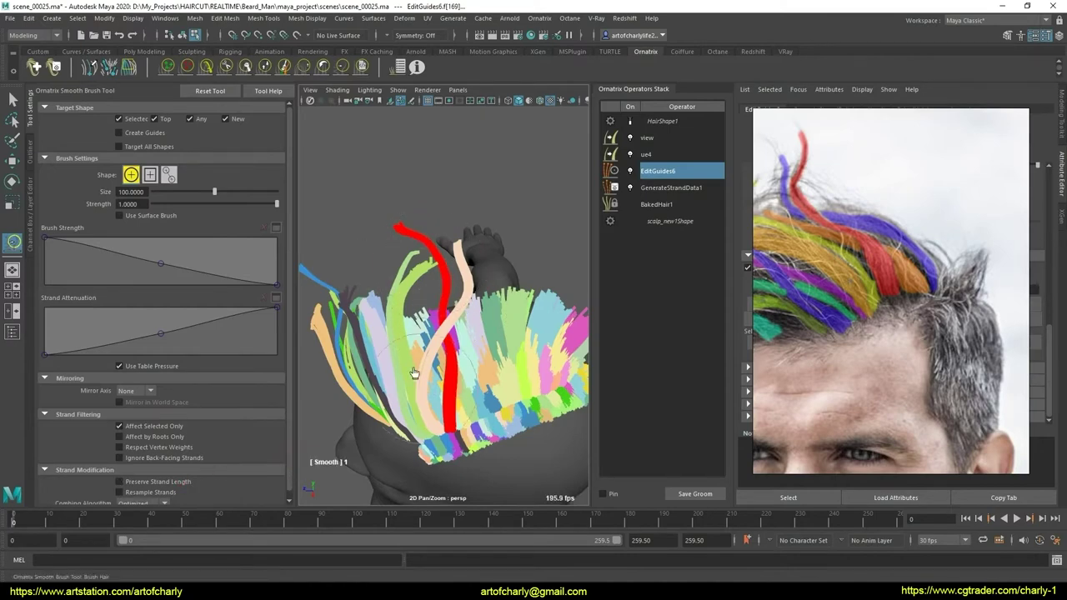
- Return to the Comb brush and orbit around the groom to find a working angle
click(209, 66)
mouse_move(361, 271)
alt+mouse_down()
mouse_move(425, 250)
mouse_move(488, 277)
alt+mouse_up()
scroll(488, 272, up, 3)
scroll(457, 380, up, 3)
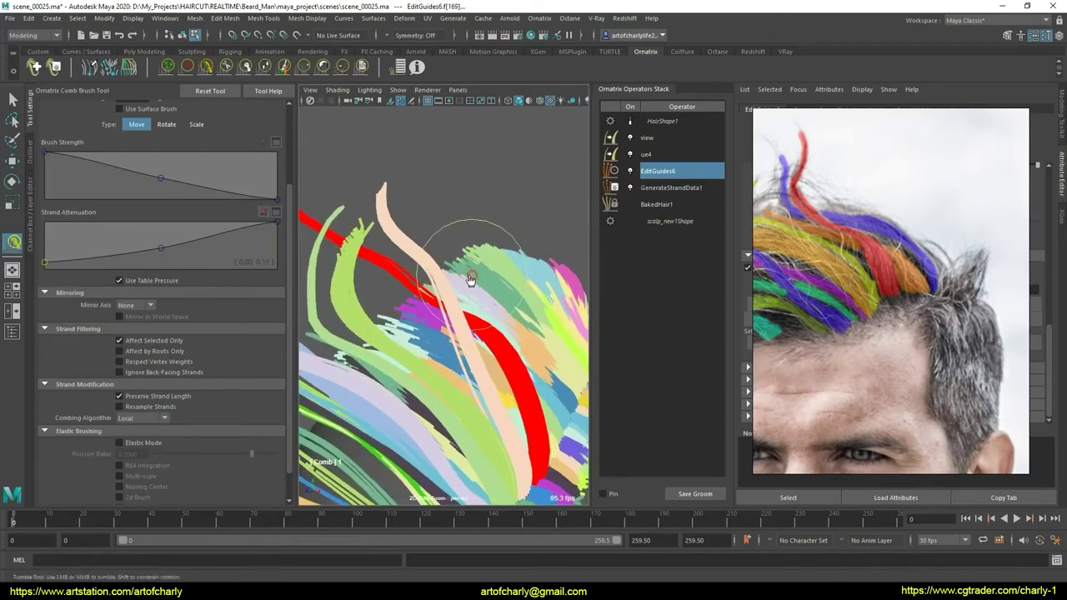
mouse_move(458, 286)
alt+mouse_down()
mouse_move(430, 279)
mouse_move(400, 342)
alt+mouse_up()
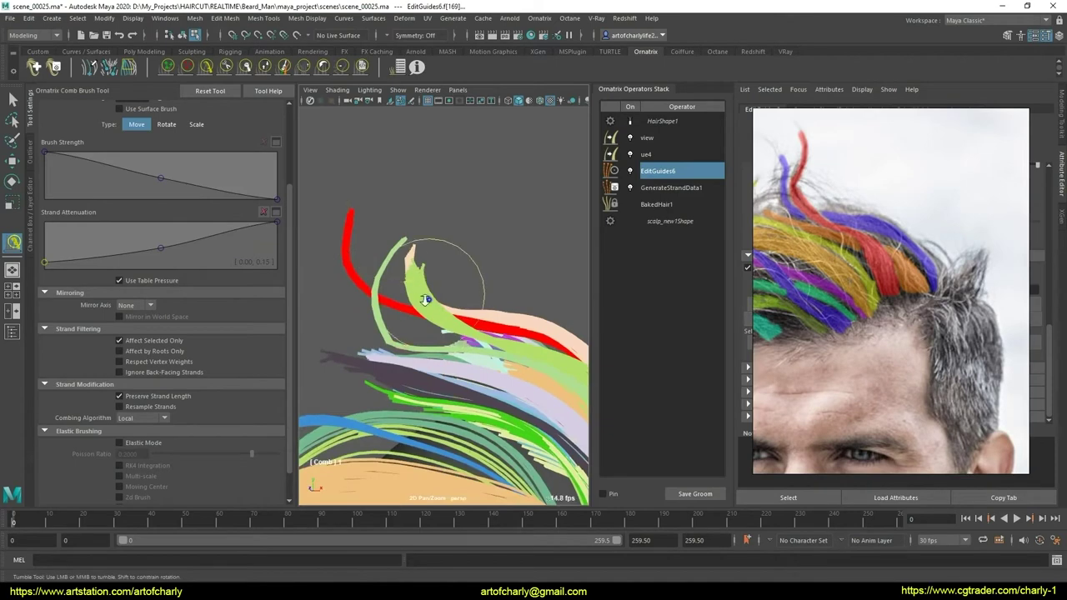
mouse_move(425, 300)
alt+mouse_down()
mouse_move(422, 313)
mouse_move(407, 292)
mouse_move(485, 310)
mouse_move(489, 230)
alt+mouse_up()
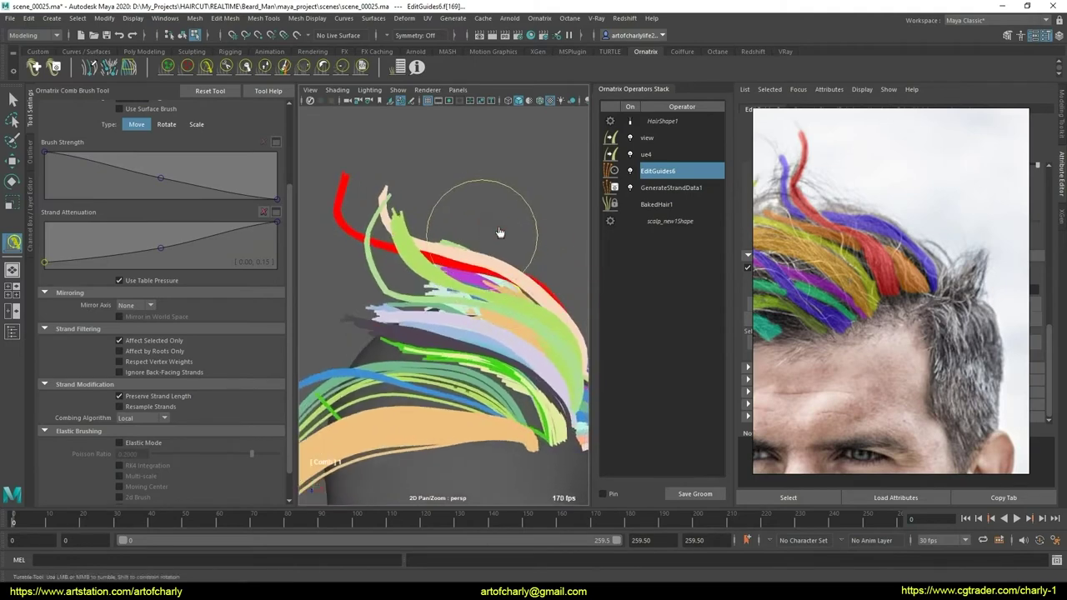
mouse_move(506, 253)
alt+mouse_down()
mouse_move(478, 279)
mouse_move(423, 277)
mouse_move(369, 174)
mouse_move(402, 173)
alt+mouse_up()
- Set combing to Legacy and curl the red strand's tip over, toggling Elastic Mode on and off
click(161, 433)
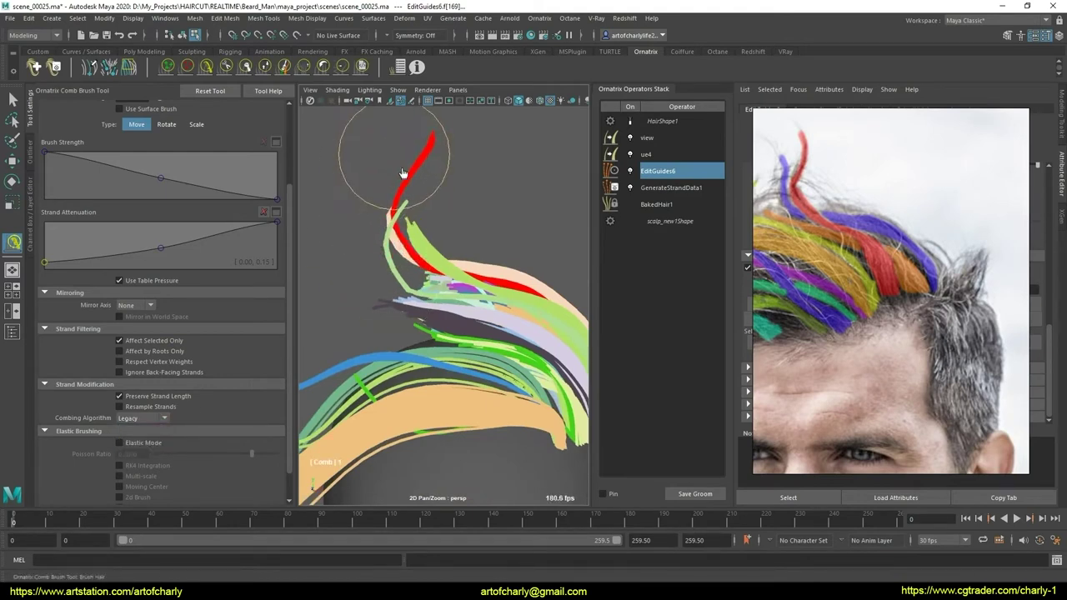
alt+middle_drag(409, 193, 412, 162)
drag(412, 161, 428, 178)
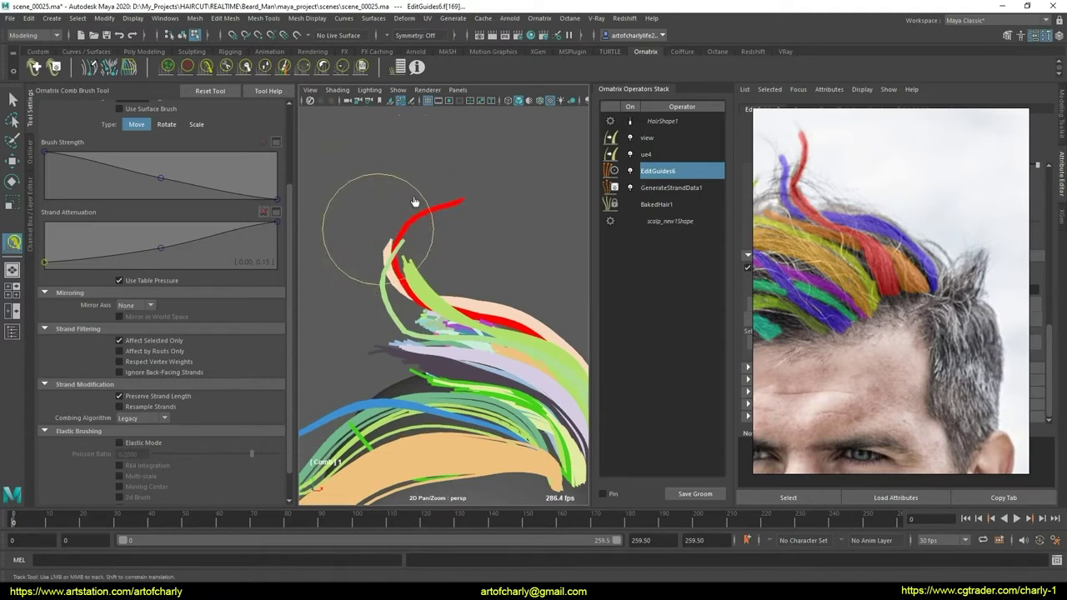
click(141, 442)
click(141, 442)
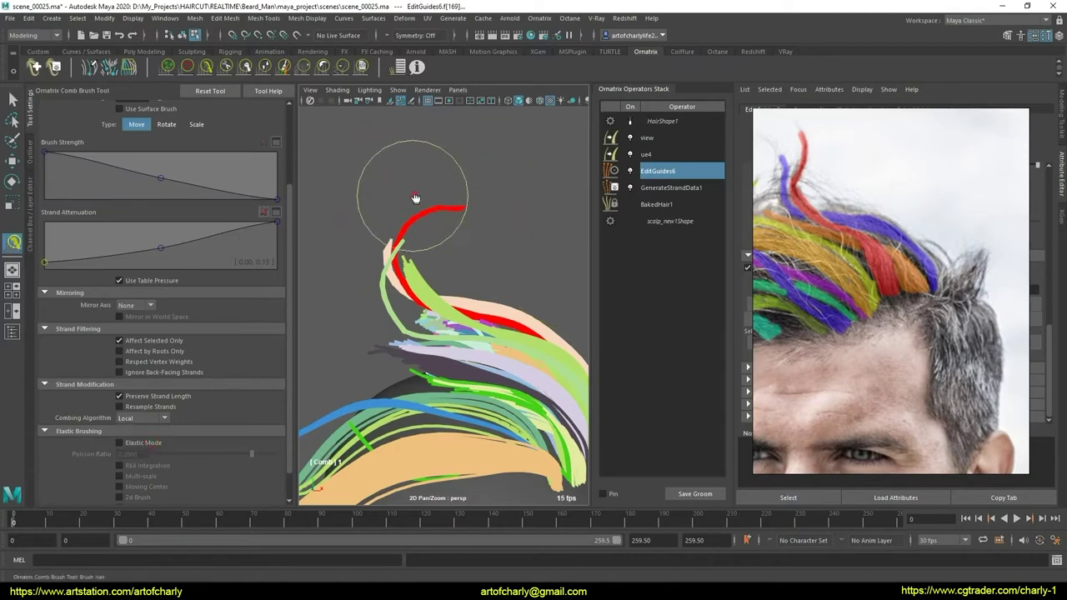
mouse_move(505, 243)
alt+mouse_down()
mouse_move(394, 257)
mouse_move(429, 302)
alt+mouse_up()
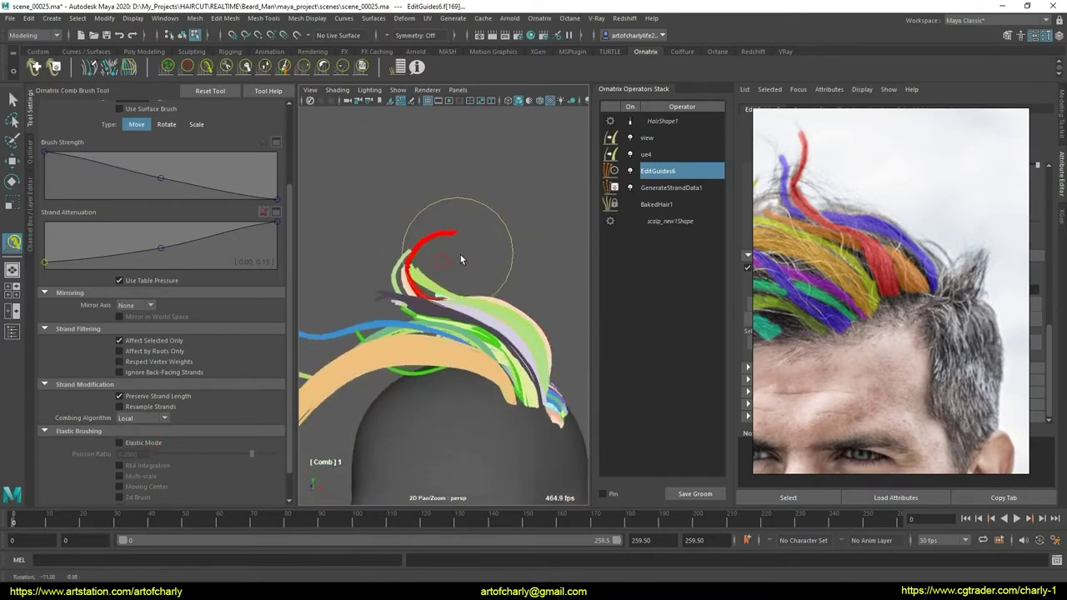
scroll(417, 225, up, 3)
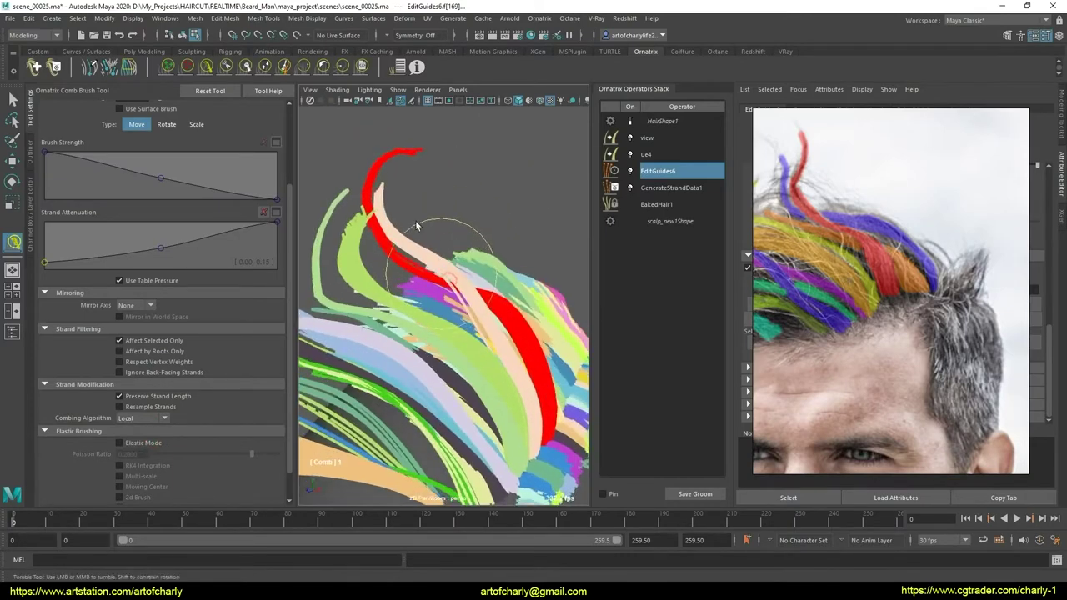
- Shorten the red guide strand to a stub with the GrowShrink brush
click(263, 70)
alt+drag(345, 191, 515, 158)
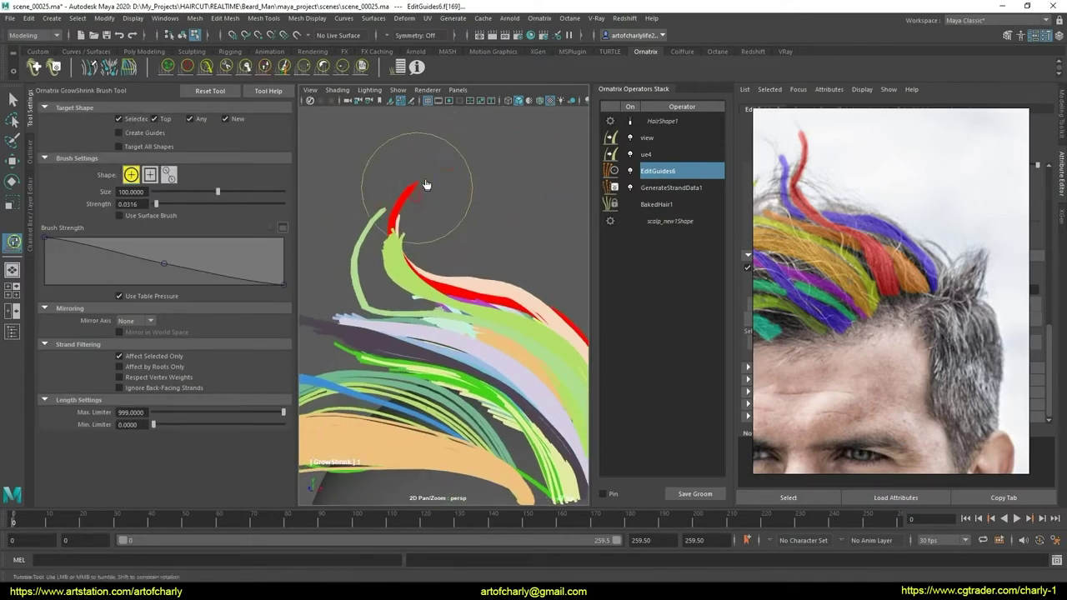
drag(425, 183, 428, 187)
mouse_move(413, 231)
alt+mouse_down()
mouse_move(369, 230)
mouse_move(438, 231)
mouse_move(441, 255)
mouse_move(475, 221)
alt+mouse_up()
- Preview the rendered hair with HairShape1, hide it, and orbit to a top-back close-up
click(631, 121)
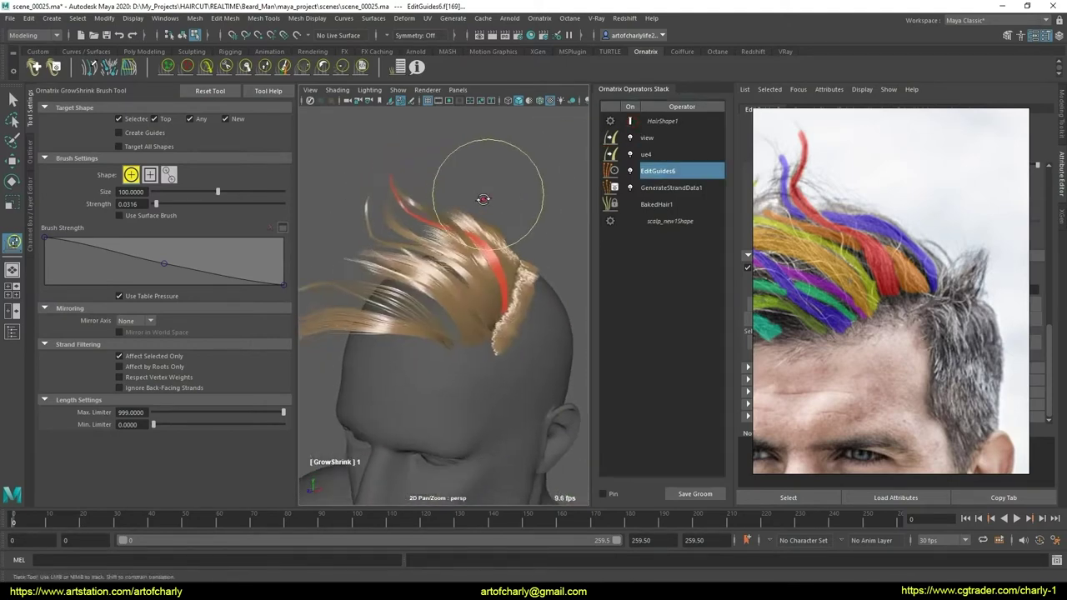
mouse_move(476, 147)
alt+mouse_down()
mouse_move(489, 191)
mouse_move(500, 167)
mouse_move(464, 221)
mouse_move(579, 201)
mouse_move(484, 294)
mouse_move(448, 277)
mouse_move(460, 287)
mouse_move(433, 319)
alt+mouse_up()
click(630, 121)
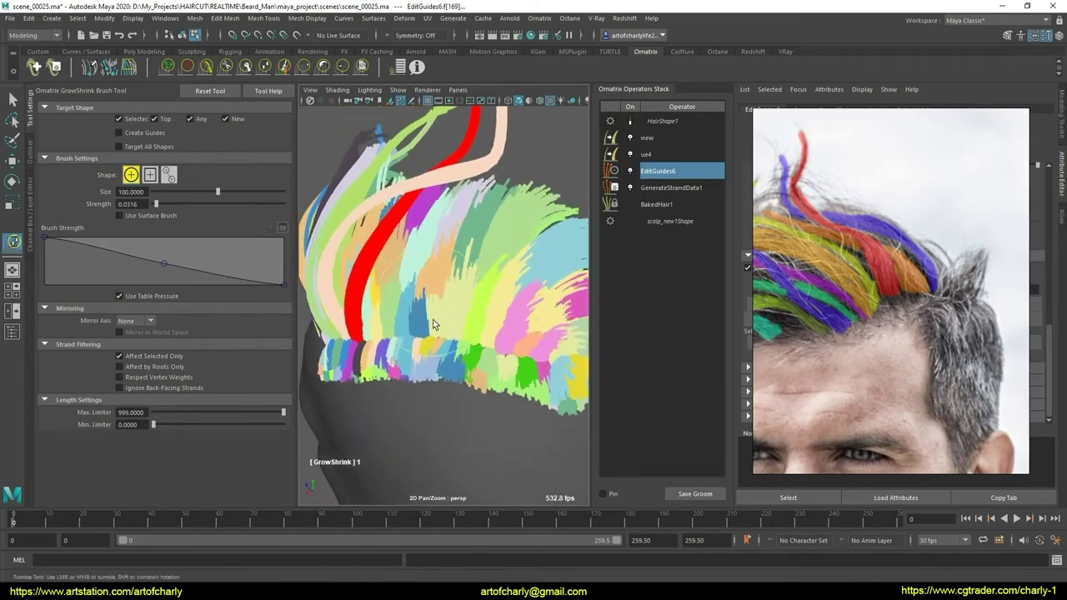
alt+middle_drag(433, 319, 423, 342)
mouse_move(422, 341)
alt+mouse_down()
mouse_move(400, 324)
mouse_move(514, 266)
alt+mouse_up()
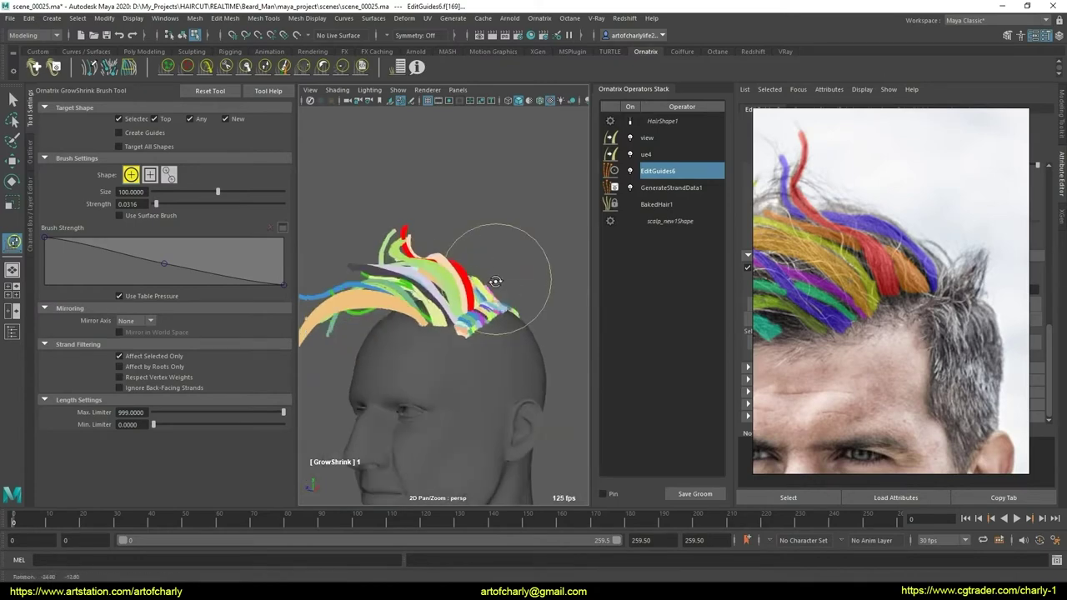
alt+drag(514, 267, 438, 346)
alt+right_drag(438, 346, 433, 356)
- Switch to the Select tool and orbit round to the front side of the groom
key(q)
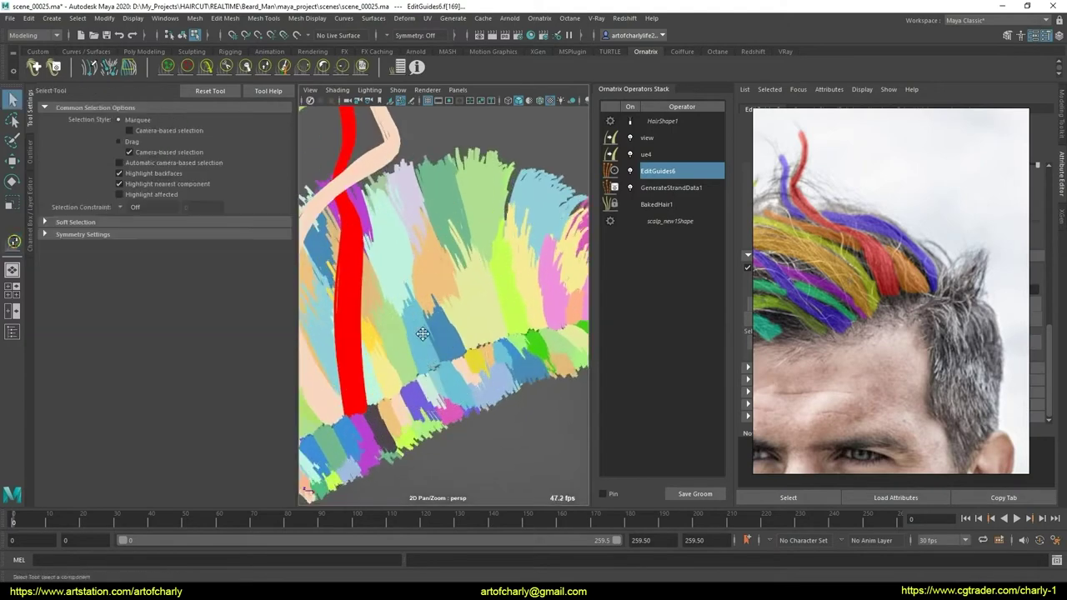
scroll(437, 358, up, 3)
scroll(446, 360, up, 2)
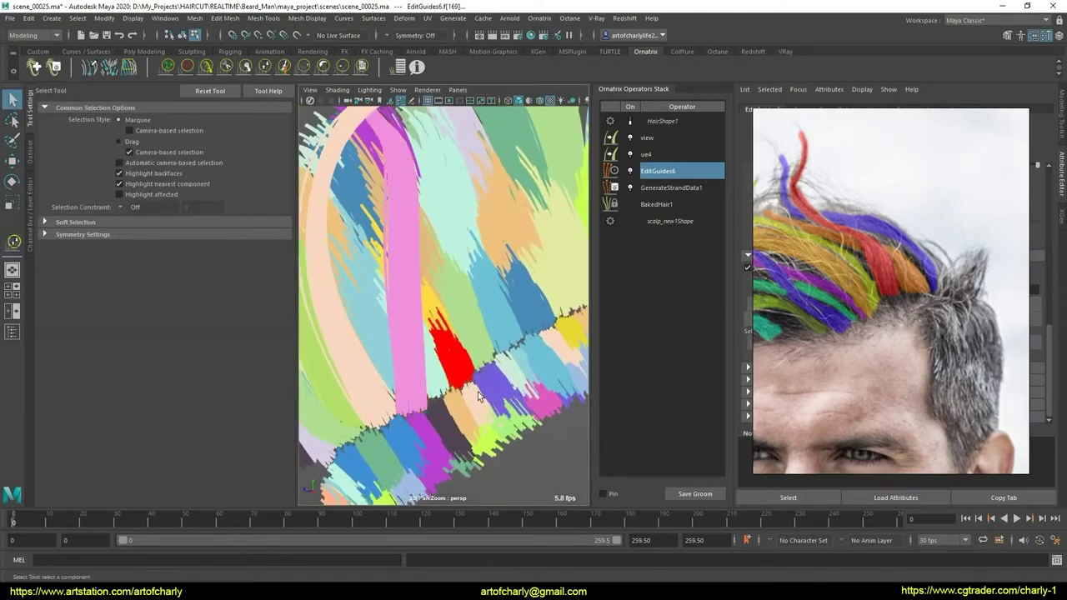
scroll(457, 372, down, 3)
scroll(456, 358, down, 2)
alt+drag(455, 354, 398, 377)
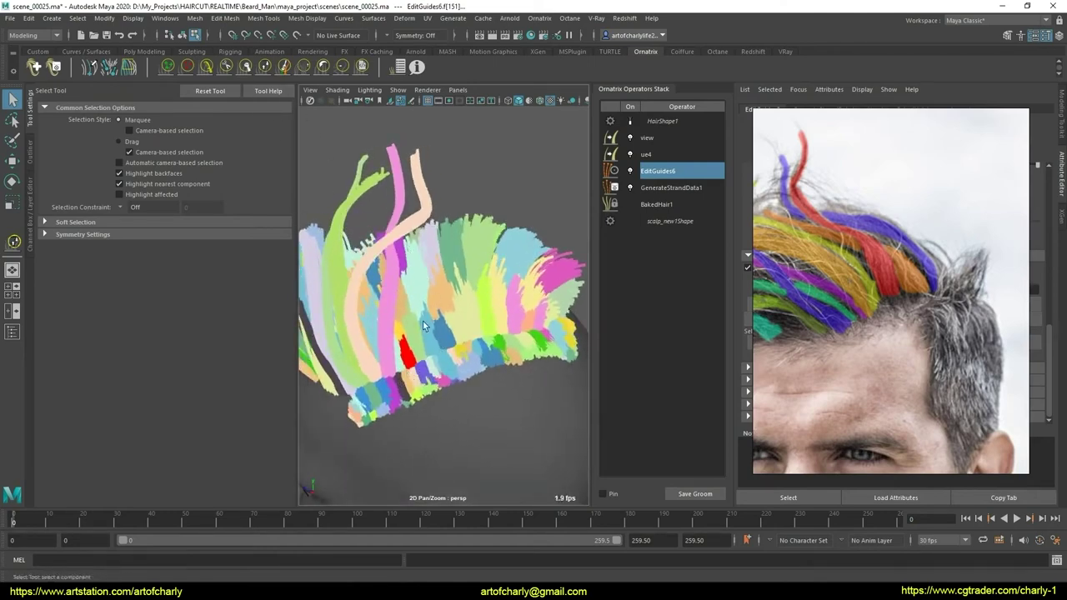
alt+drag(424, 325, 463, 300)
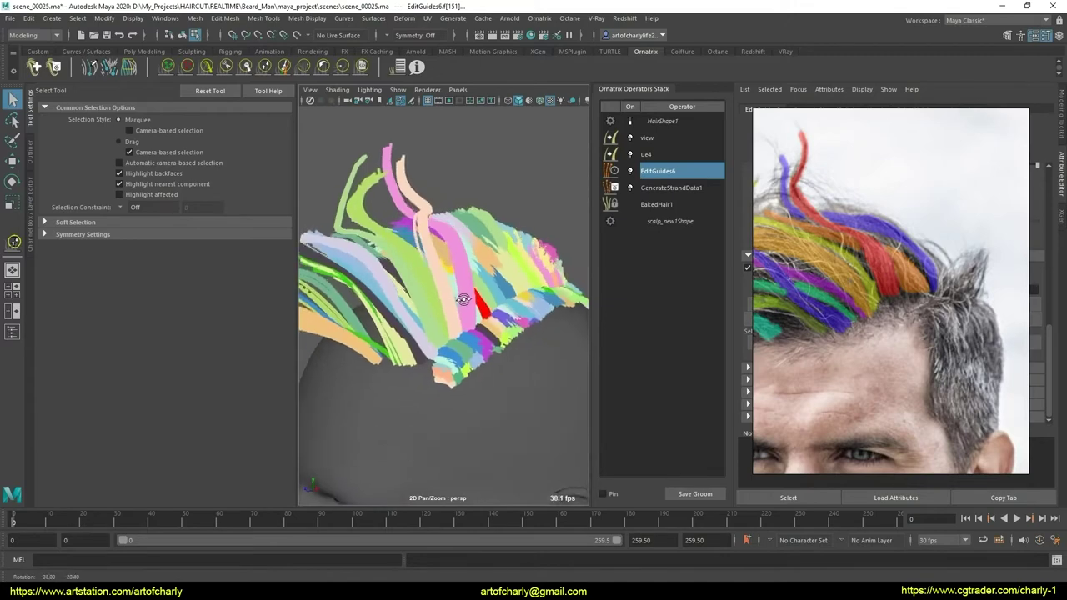
mouse_move(464, 299)
alt+mouse_down()
mouse_move(392, 325)
mouse_move(291, 144)
alt+mouse_up()
- Set the Comb brush's combing algorithm to Local
click(225, 67)
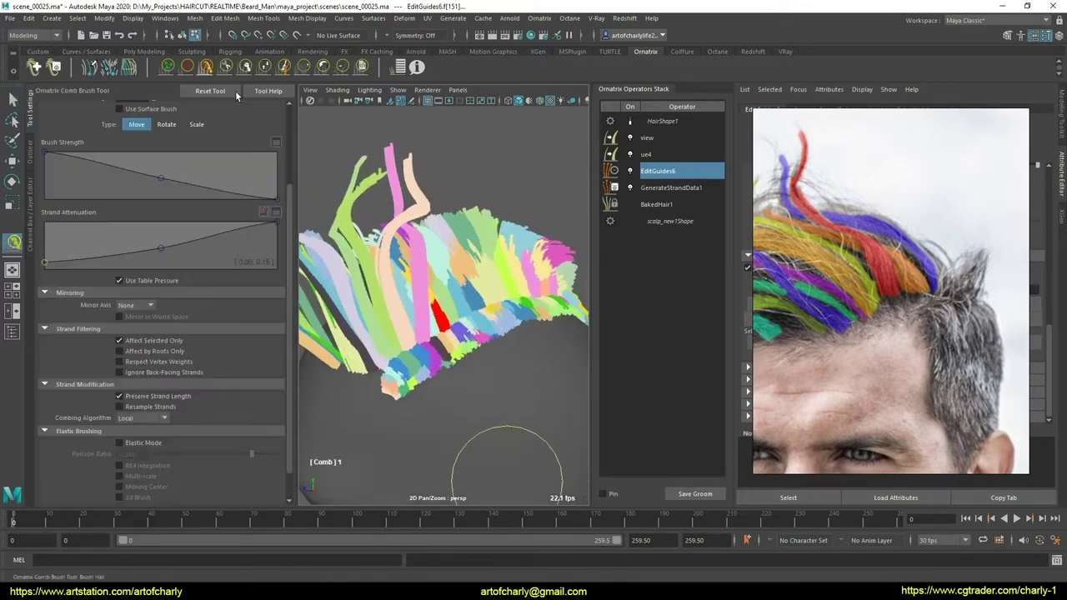
alt+drag(488, 440, 446, 317)
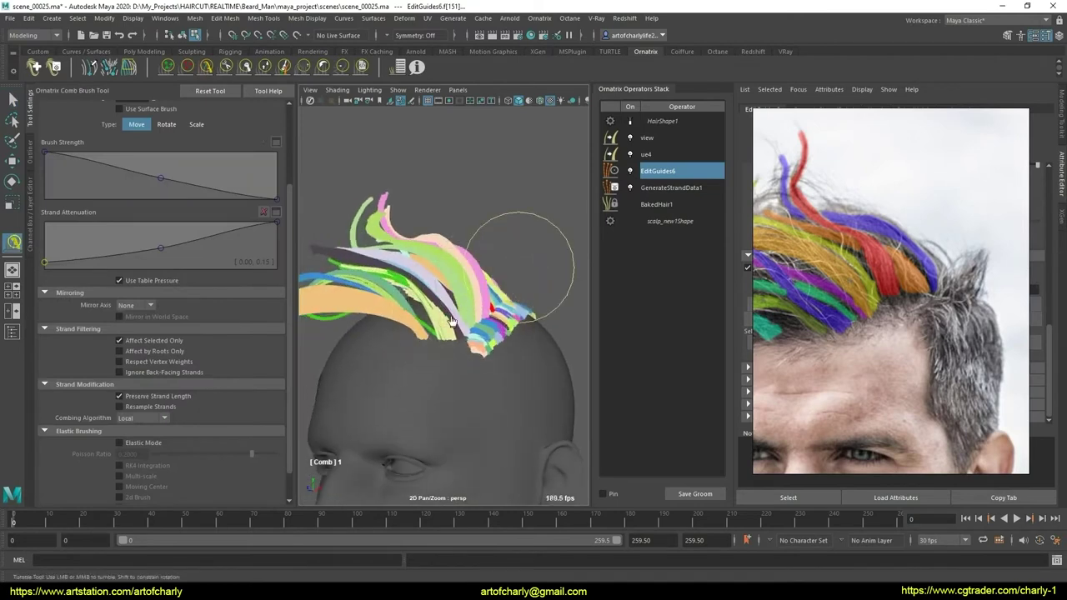
click(154, 430)
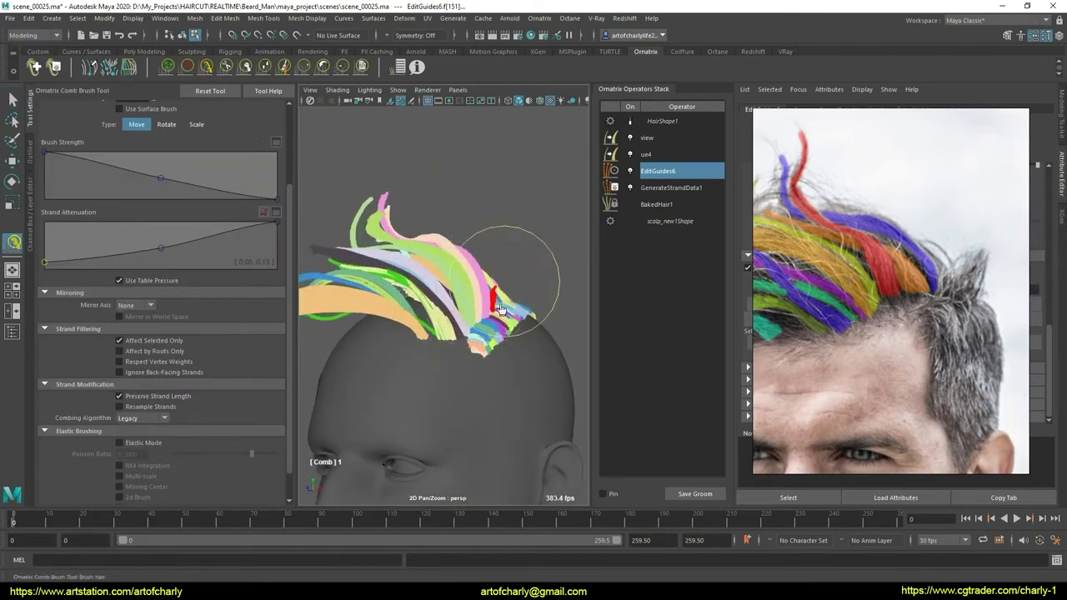
click(161, 419)
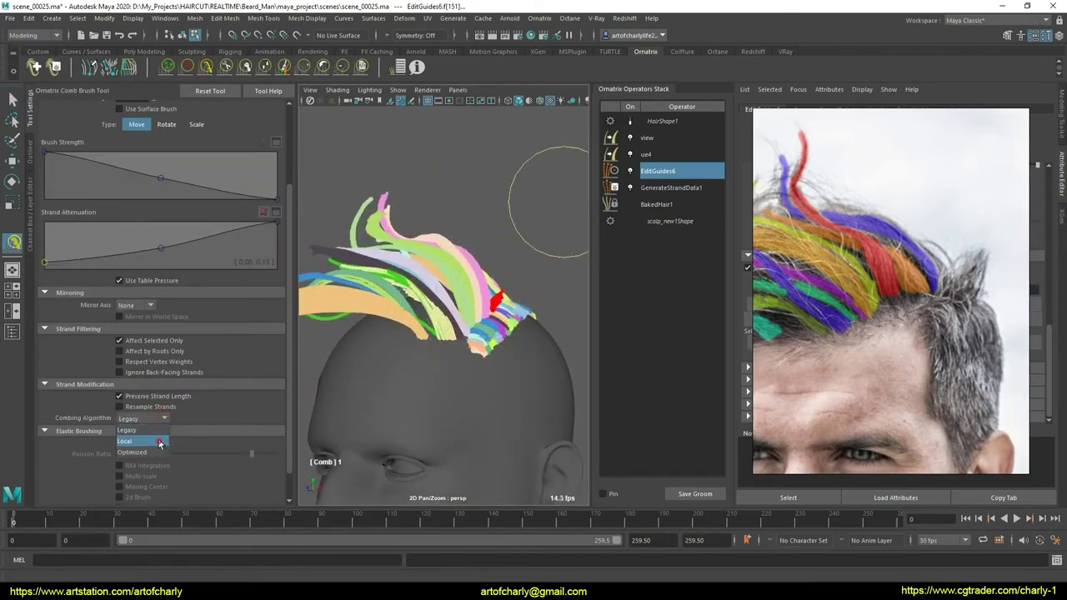
click(142, 441)
alt+drag(488, 309, 321, 161)
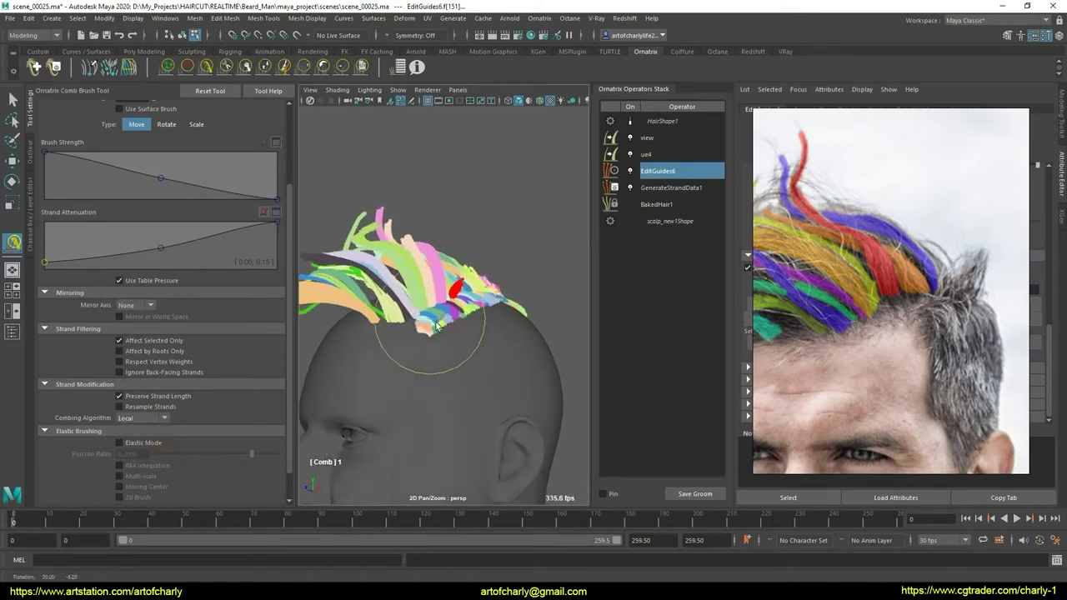
- Lengthen the red guide strand toward the upper right with the GrowShrink brush
click(264, 67)
mouse_move(441, 310)
alt+mouse_down()
mouse_move(440, 292)
mouse_move(479, 269)
alt+mouse_up()
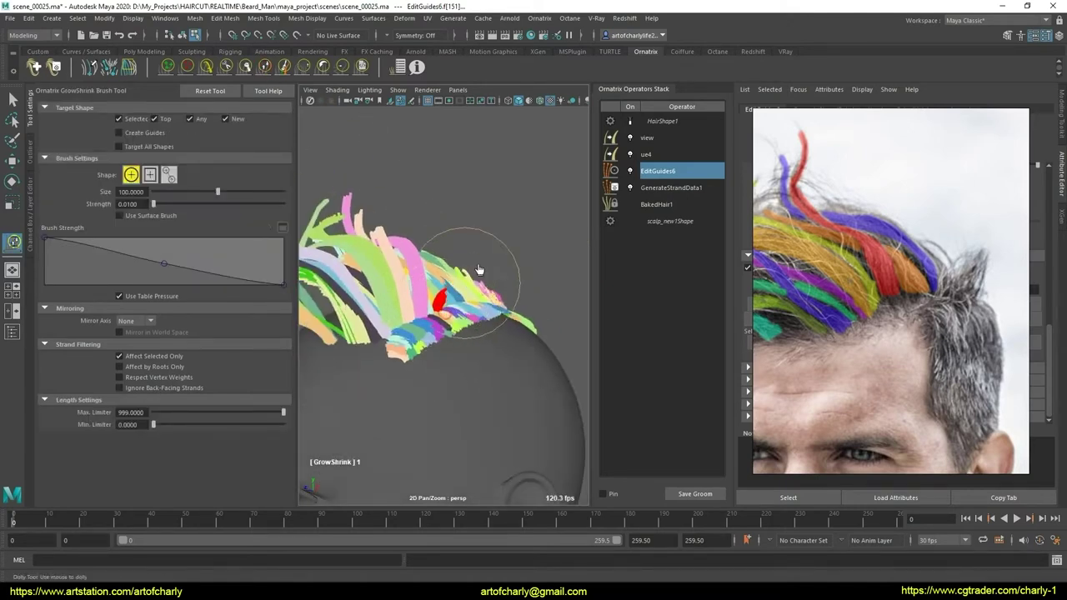
drag(458, 310, 397, 393)
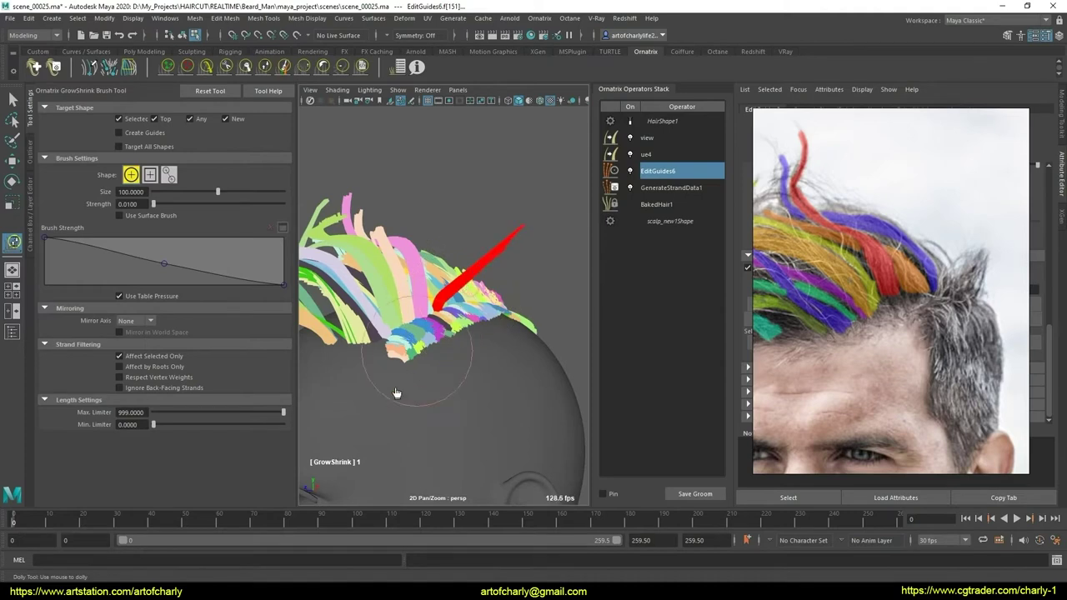
alt+right_drag(471, 335, 470, 293)
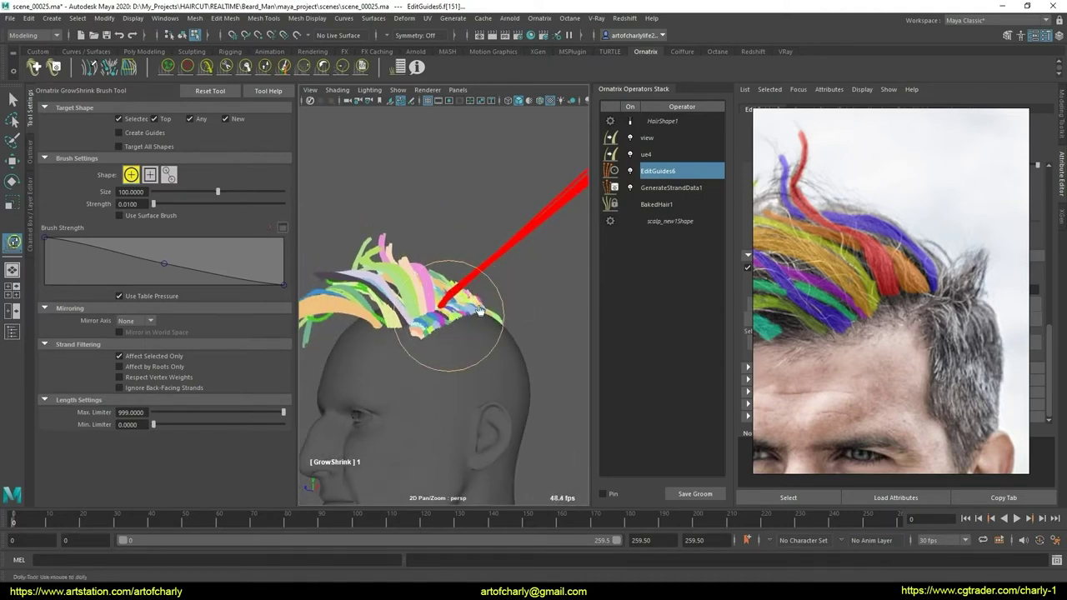
- Trim the red guide into a short upright band with the Cut brush
click(226, 68)
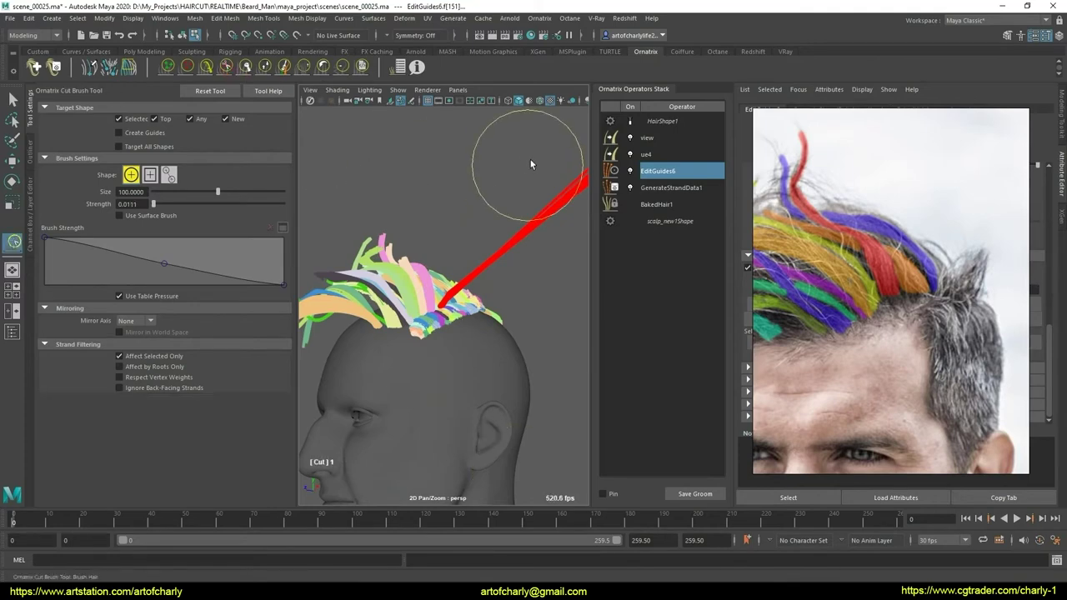
drag(530, 163, 546, 196)
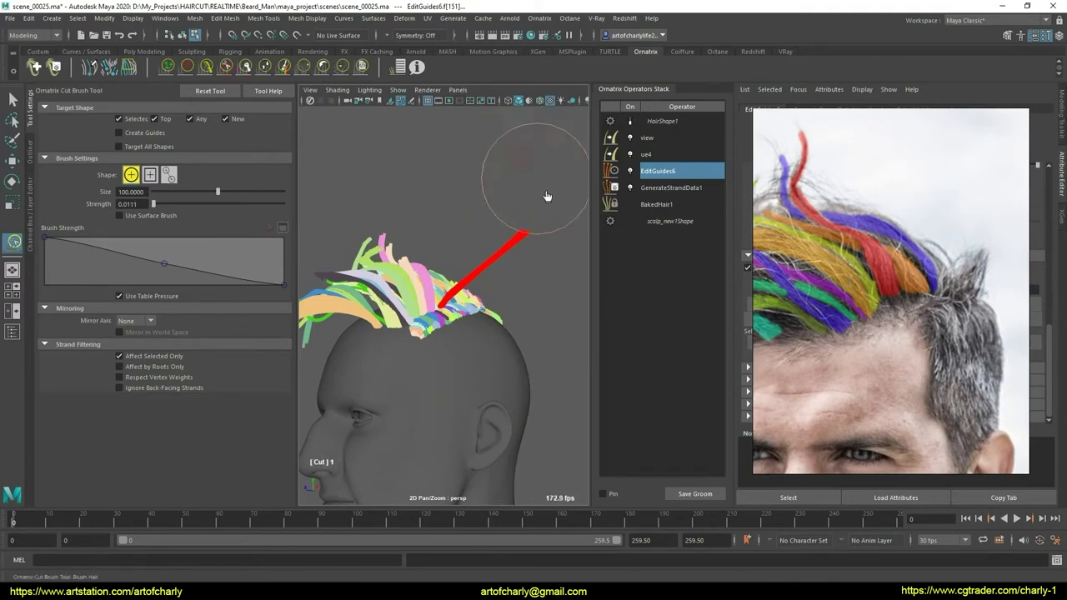
click(205, 67)
alt+drag(467, 350, 412, 309)
- Set the combing algorithm back to Legacy and orbit around the groom
alt+right_drag(412, 309, 377, 335)
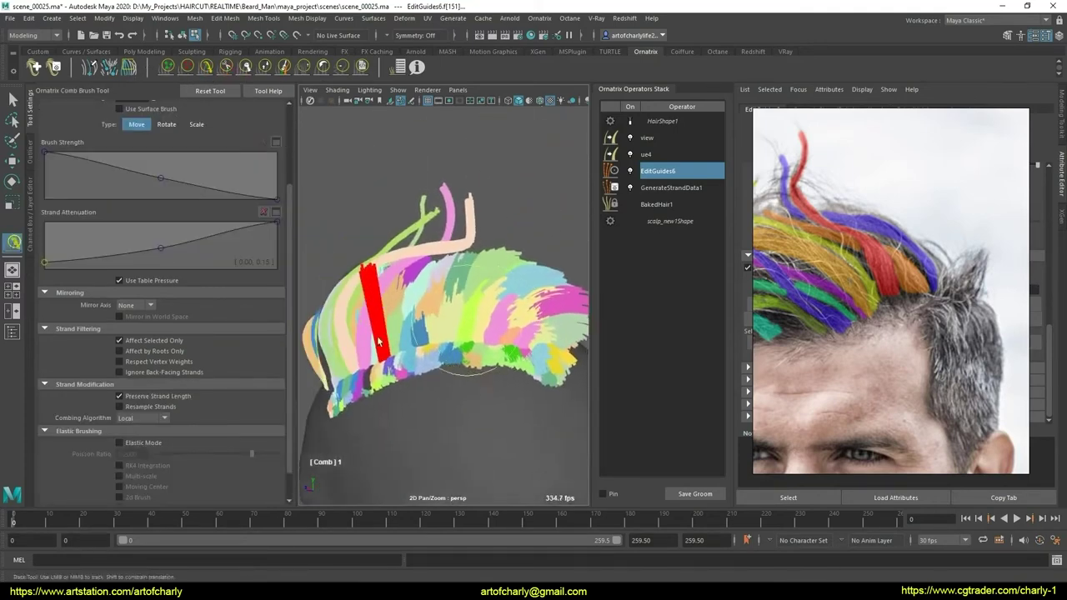
click(145, 418)
click(141, 442)
mouse_move(433, 384)
alt+mouse_down()
mouse_move(389, 320)
mouse_move(405, 167)
mouse_move(499, 319)
mouse_move(358, 281)
mouse_move(400, 275)
mouse_move(436, 334)
mouse_move(520, 293)
mouse_move(529, 301)
mouse_move(484, 274)
alt+mouse_up()
mouse_move(478, 314)
alt+mouse_down()
mouse_move(515, 298)
mouse_move(466, 341)
mouse_move(500, 333)
mouse_move(458, 318)
mouse_move(459, 334)
mouse_move(475, 326)
mouse_move(475, 356)
alt+mouse_up()
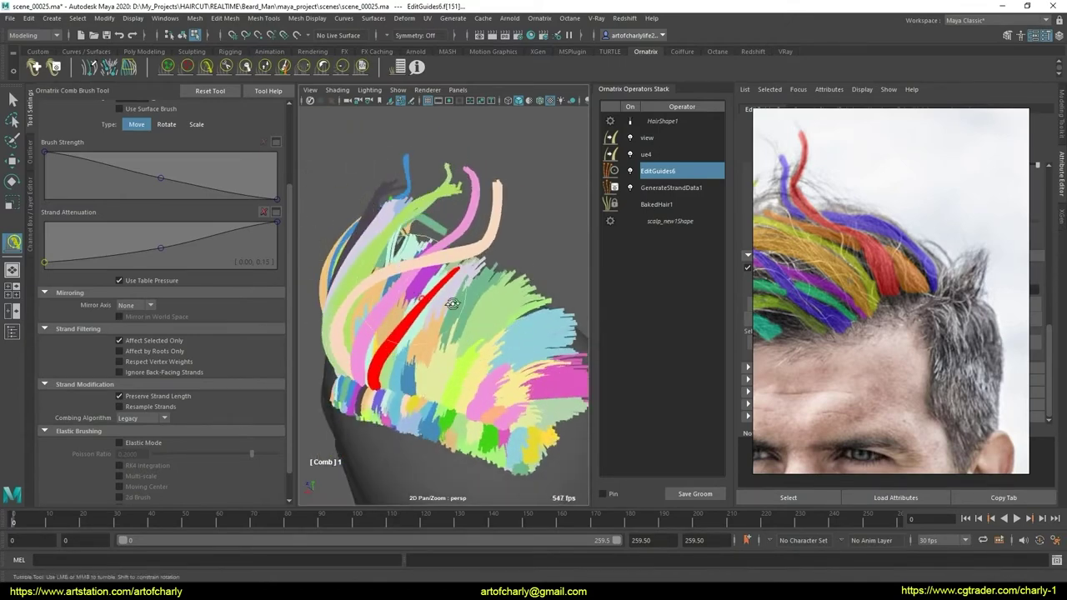
mouse_move(452, 304)
alt+mouse_down()
mouse_move(446, 323)
mouse_move(478, 323)
alt+mouse_up()
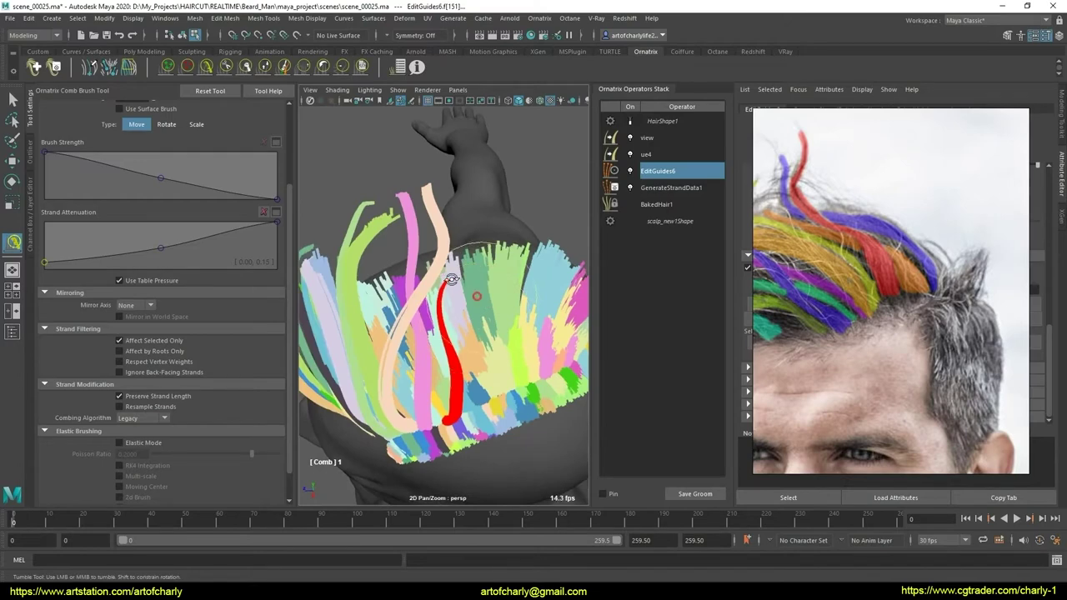
alt+drag(451, 280, 488, 279)
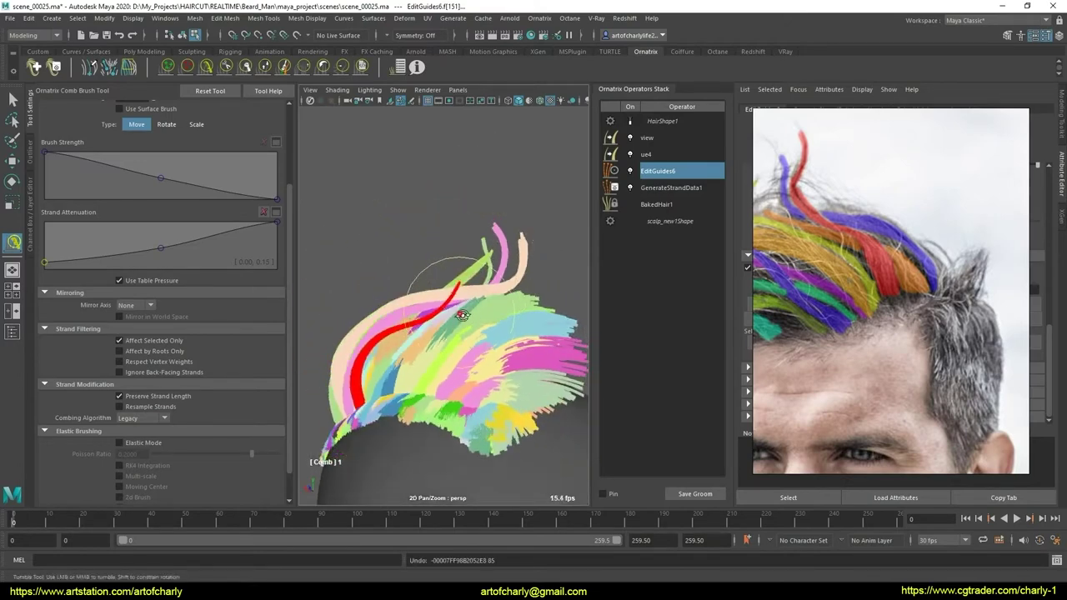
mouse_move(462, 315)
alt+mouse_down()
mouse_move(450, 331)
mouse_move(491, 318)
mouse_move(465, 340)
mouse_move(519, 298)
alt+mouse_up()
- Try the GrowShrink and Comb brushes, then load the Smooth brush
click(264, 66)
click(206, 66)
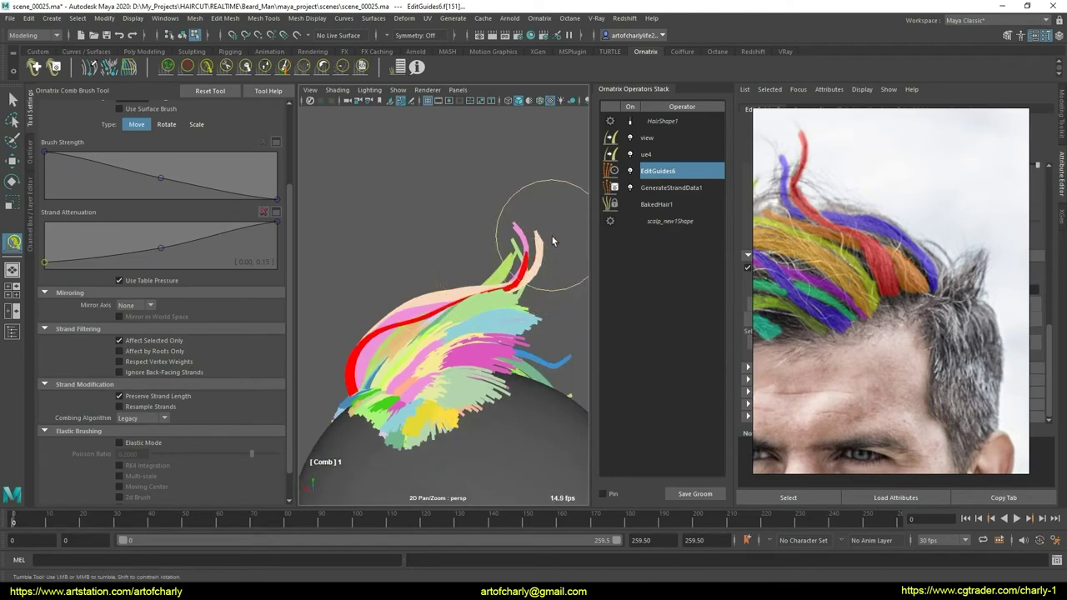
mouse_move(434, 289)
alt+mouse_down()
mouse_move(525, 273)
mouse_move(531, 337)
alt+mouse_up()
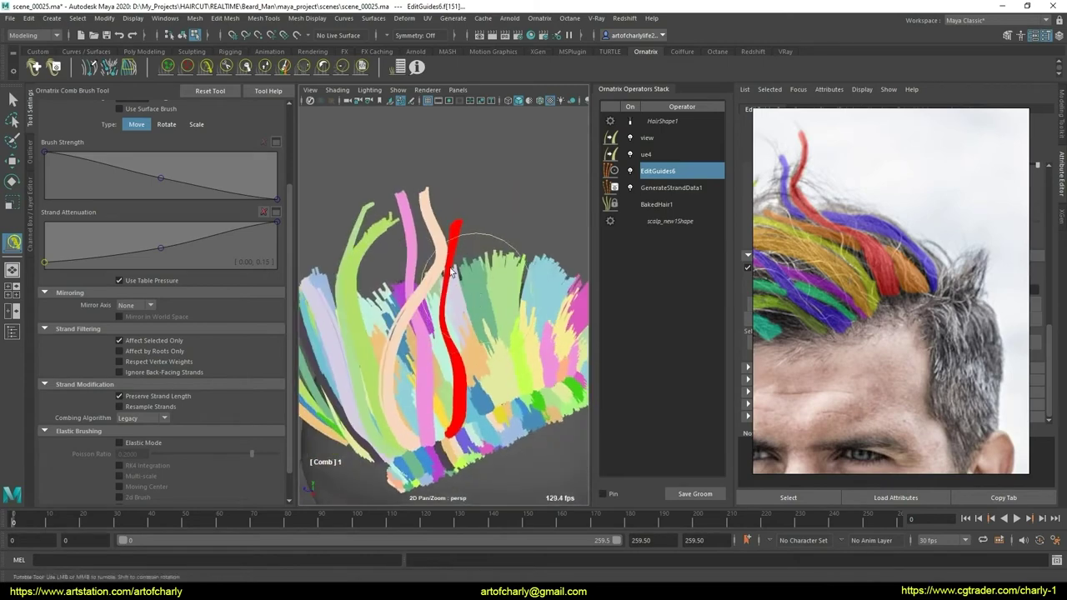
click(340, 71)
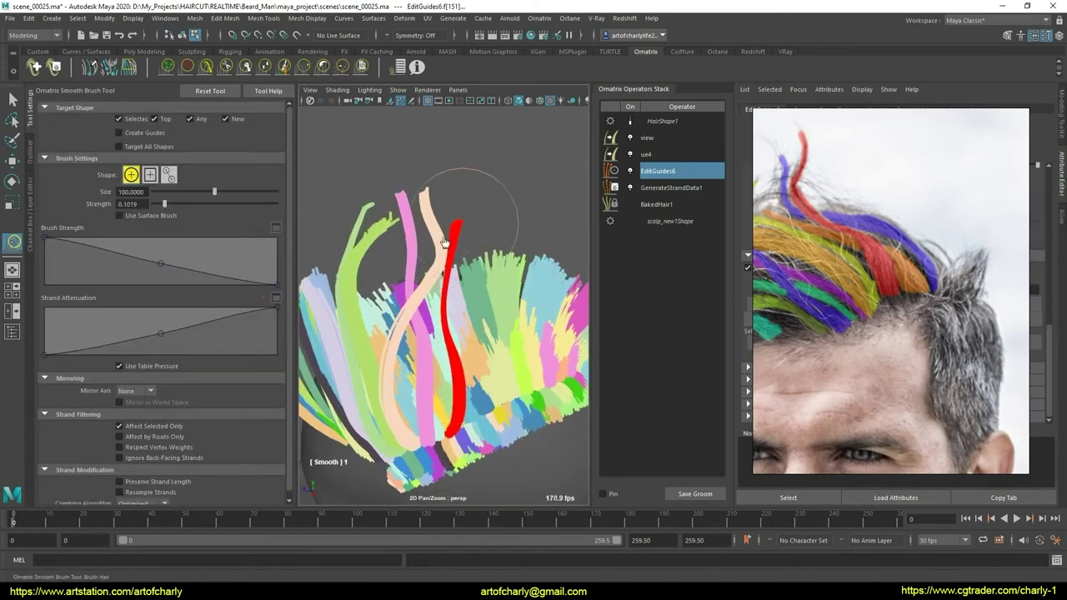
- Load the DemoClump user brush and briefly preview the rendered hair via HairShape1
click(364, 70)
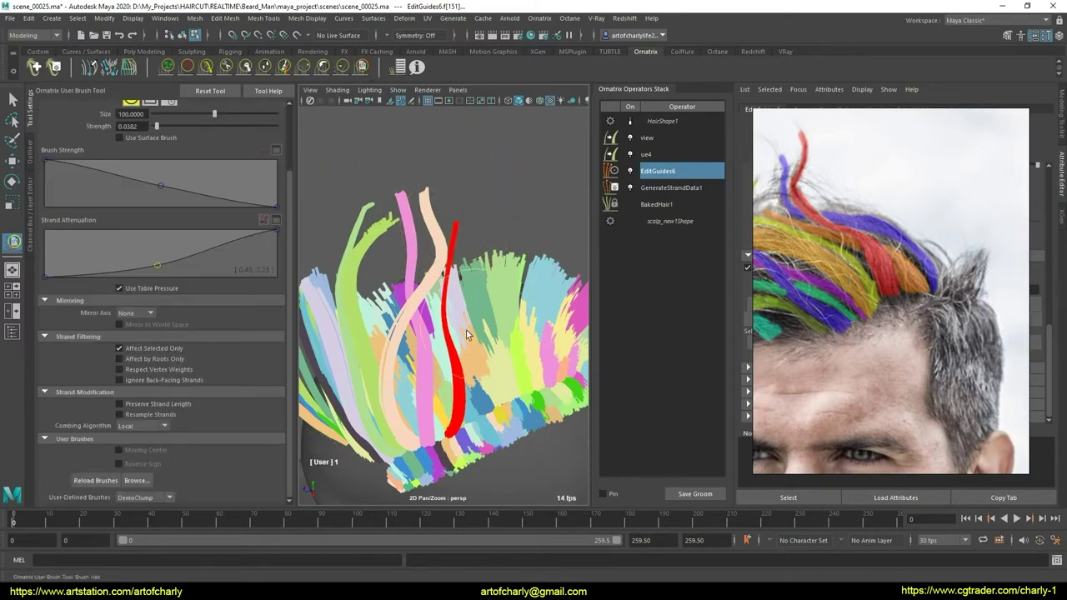
mouse_move(466, 334)
alt+mouse_down()
mouse_move(489, 239)
mouse_move(436, 312)
mouse_move(441, 281)
mouse_move(538, 276)
mouse_move(451, 240)
mouse_move(495, 244)
mouse_move(479, 212)
mouse_move(488, 228)
alt+mouse_up()
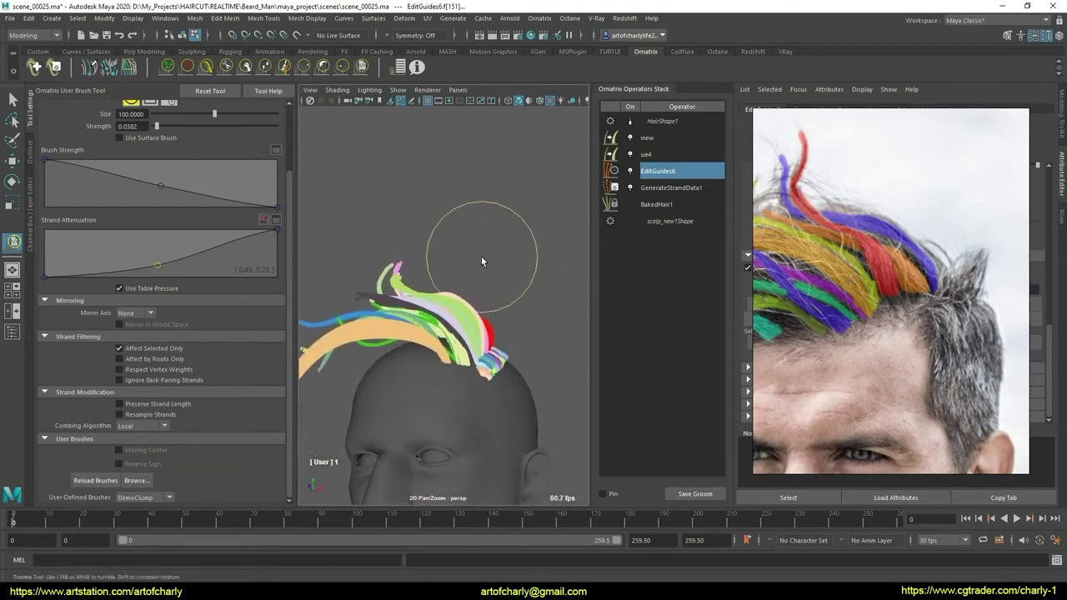
click(628, 121)
mouse_move(467, 275)
alt+mouse_down()
mouse_move(476, 238)
mouse_move(512, 262)
mouse_move(491, 270)
mouse_move(486, 333)
mouse_move(457, 322)
alt+mouse_up()
mouse_move(500, 283)
alt+mouse_down()
mouse_move(515, 327)
mouse_move(488, 352)
mouse_move(436, 345)
mouse_move(501, 321)
mouse_move(376, 358)
alt+mouse_up()
click(631, 121)
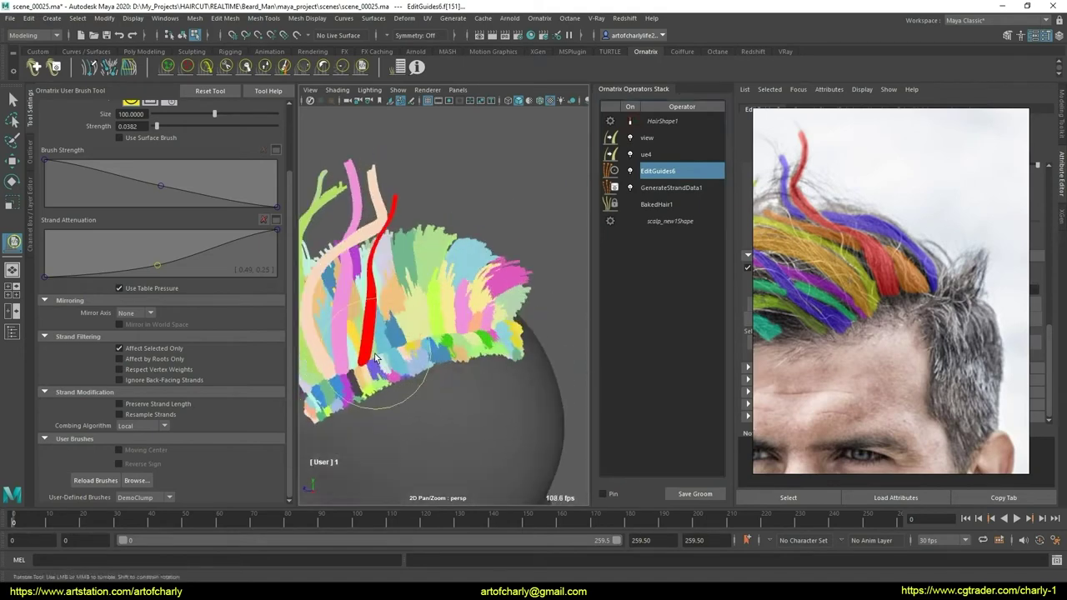
- Pan, dolly and orbit in close around the red guide strand
alt+drag(484, 278, 462, 329)
alt+right_drag(462, 329, 455, 337)
alt+drag(455, 336, 452, 342)
alt+middle_drag(452, 341, 450, 346)
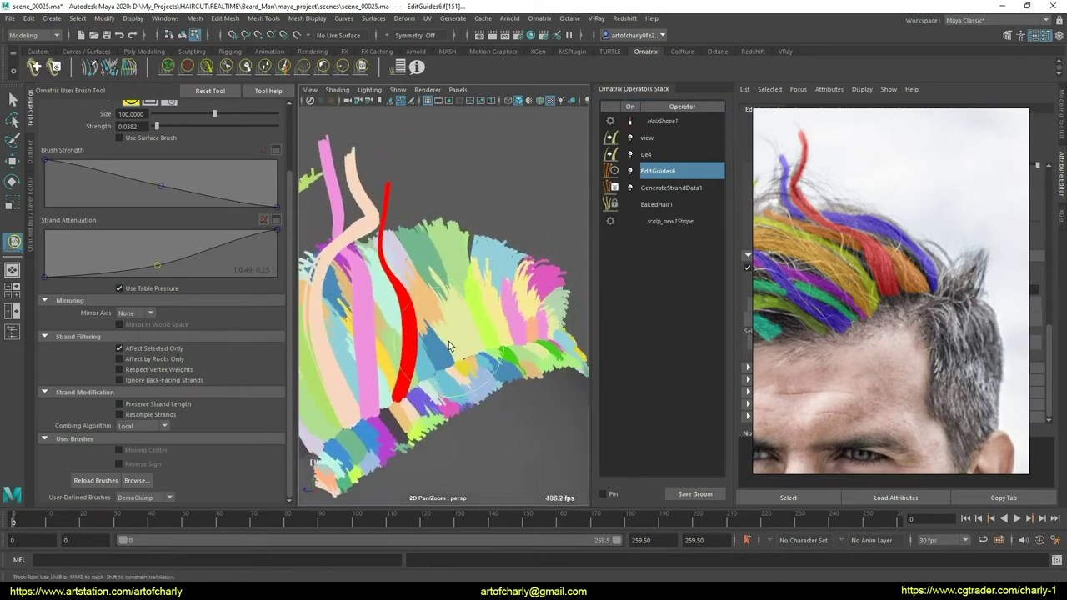
alt+drag(460, 286, 464, 313)
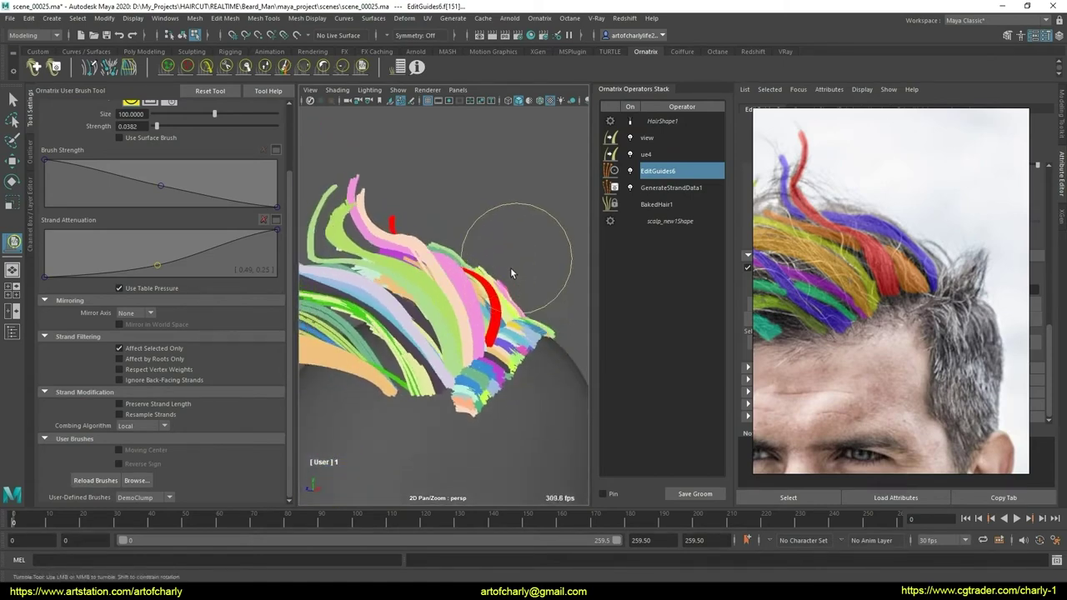
mouse_move(519, 352)
alt+mouse_down()
mouse_move(476, 353)
mouse_move(488, 357)
mouse_move(384, 244)
alt+mouse_up()
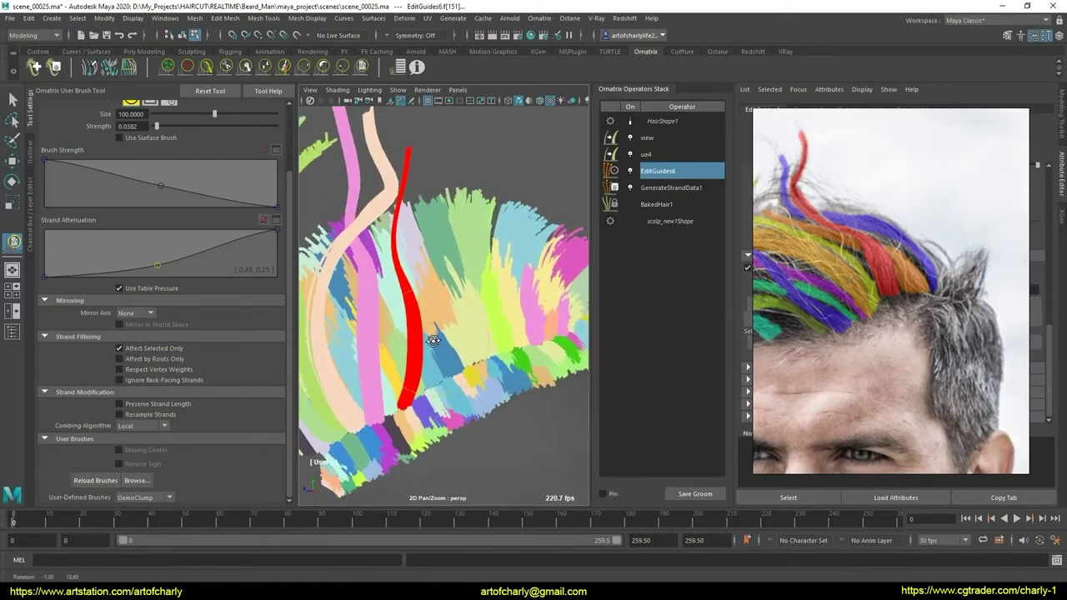
alt+middle_drag(447, 351, 427, 353)
alt+right_drag(427, 354, 433, 342)
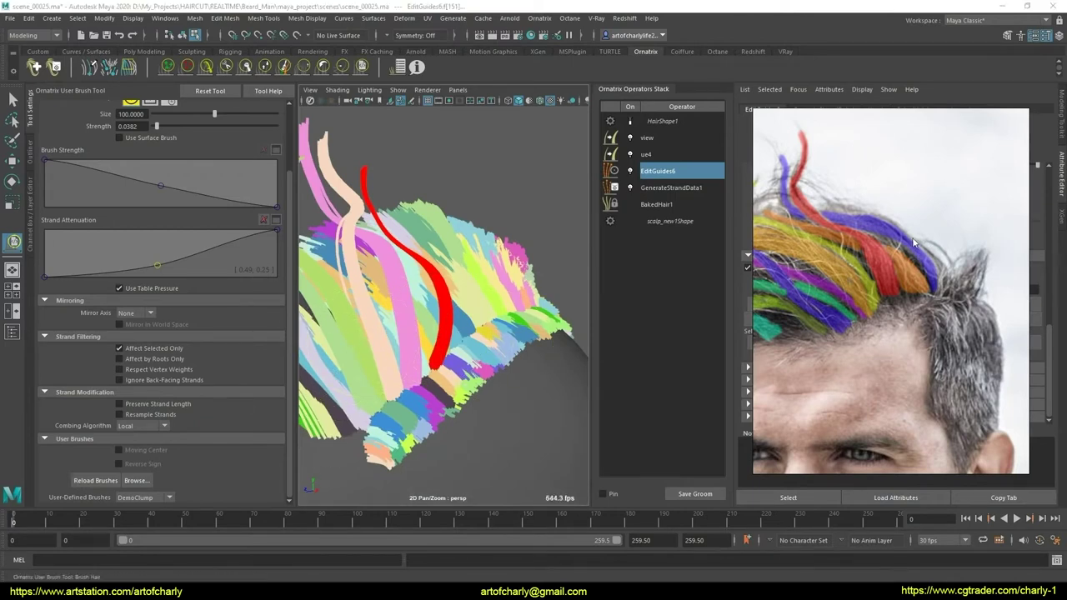
alt+drag(466, 317, 954, 265)
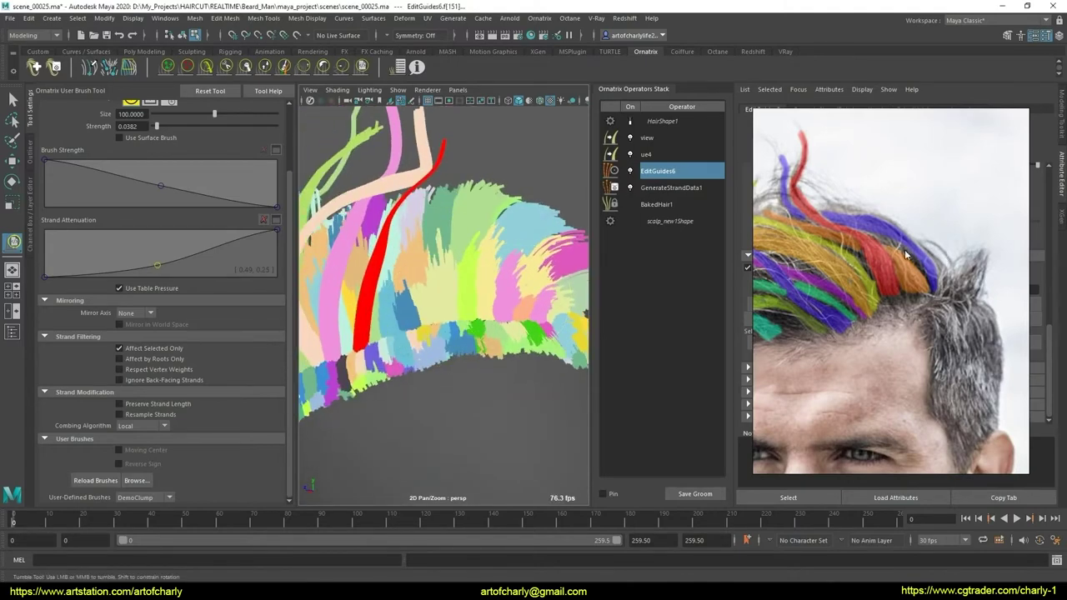
mouse_move(393, 323)
alt+mouse_down()
mouse_move(495, 286)
mouse_move(444, 271)
mouse_move(484, 275)
alt+mouse_up()
scroll(890, 242, down, 3)
scroll(890, 242, down, 2)
scroll(890, 243, up, 3)
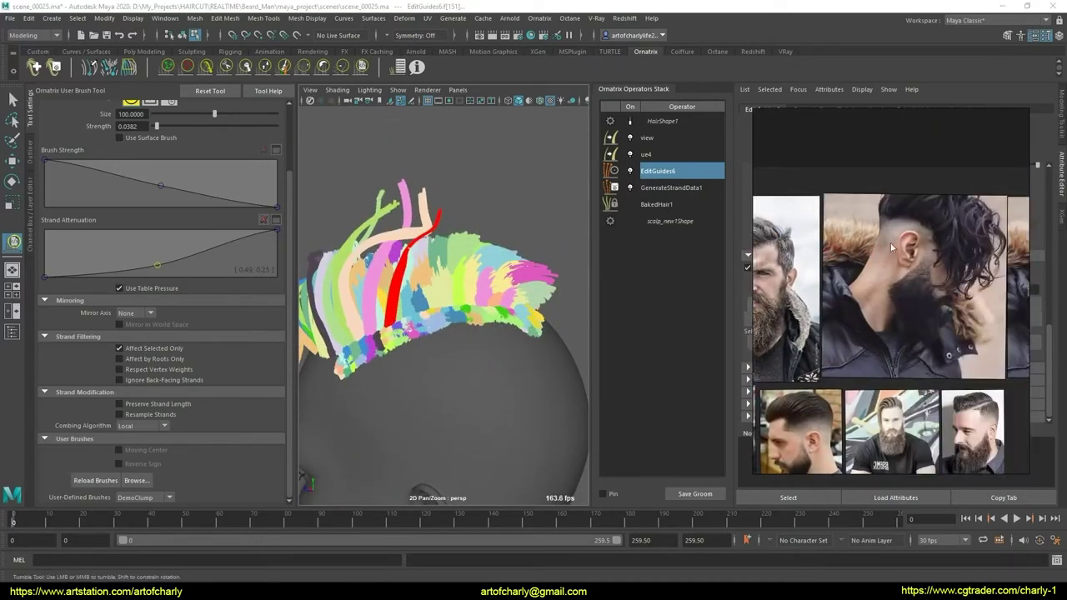
scroll(891, 243, up, 2)
scroll(905, 257, down, 2)
scroll(936, 232, up, 2)
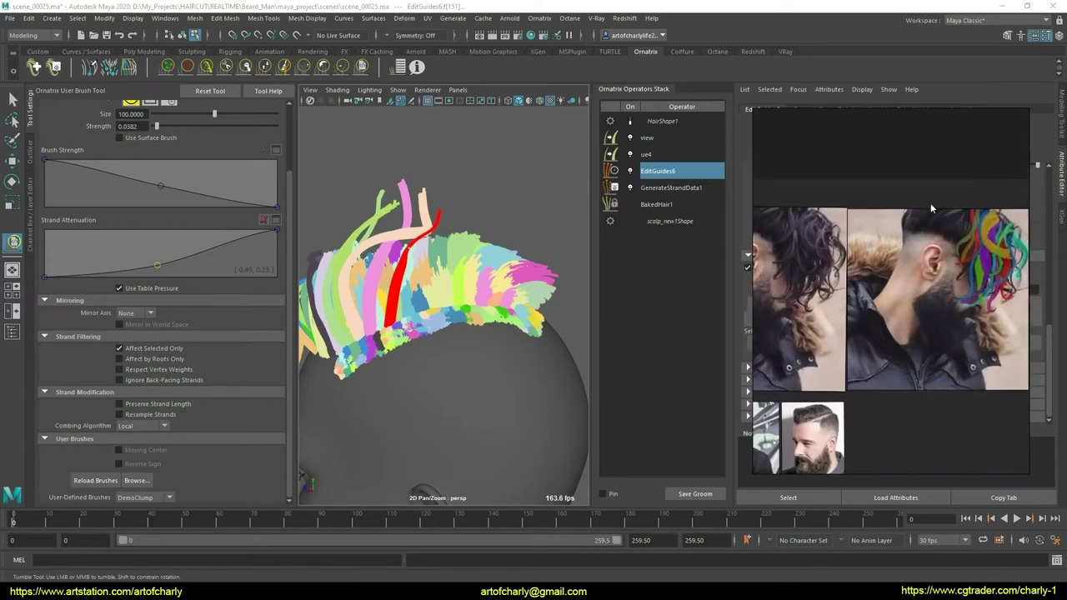
scroll(930, 208, down, 2)
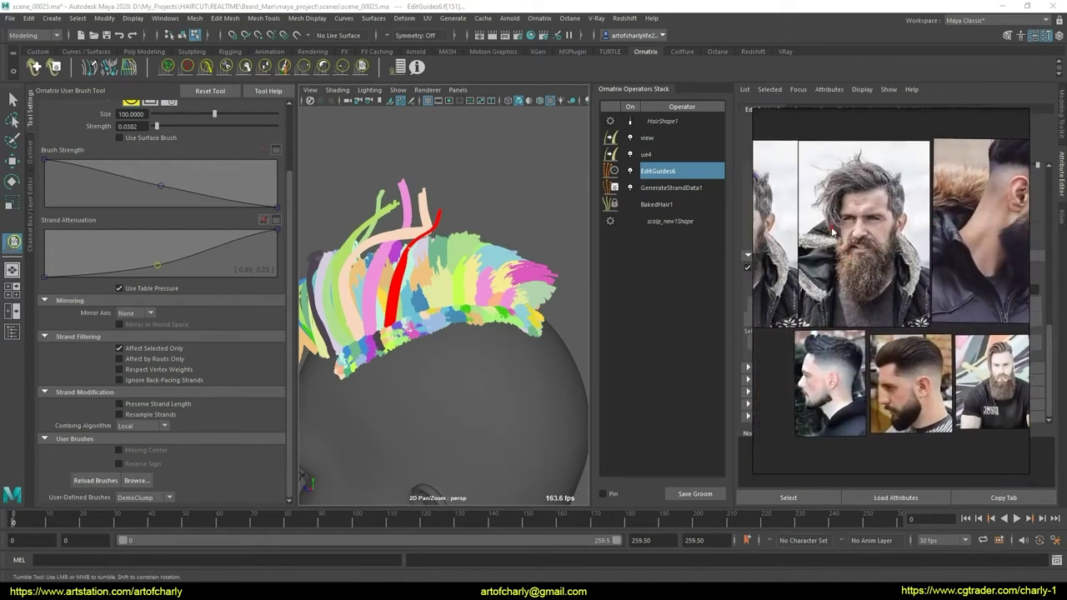
scroll(832, 231, up, 2)
scroll(853, 241, up, 2)
scroll(917, 250, up, 2)
scroll(967, 261, up, 2)
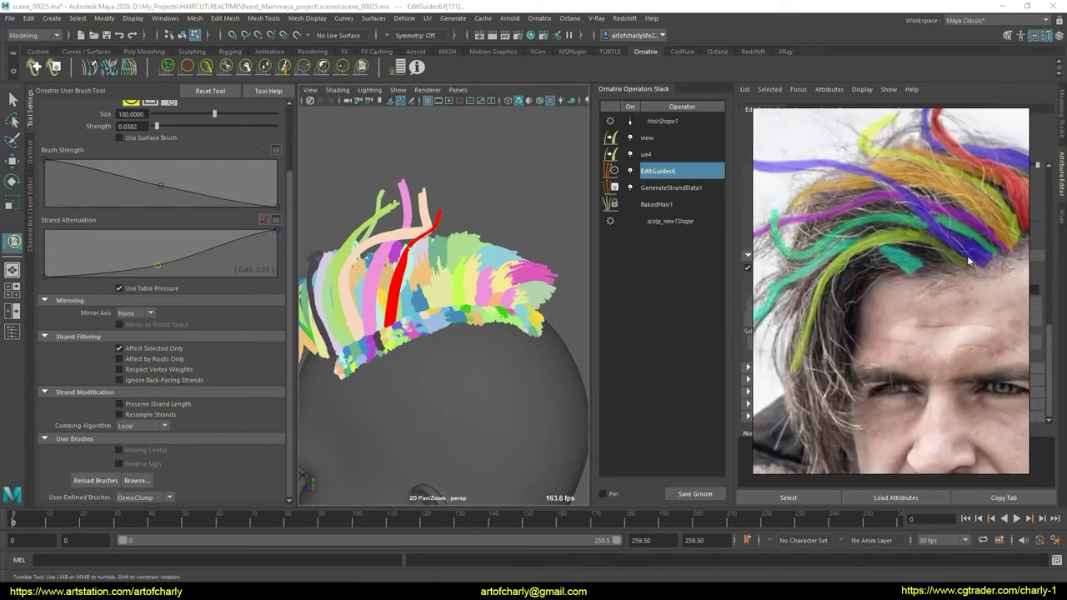
scroll(967, 255, down, 2)
scroll(784, 292, up, 2)
scroll(817, 296, up, 1)
scroll(841, 300, up, 1)
scroll(869, 303, up, 1)
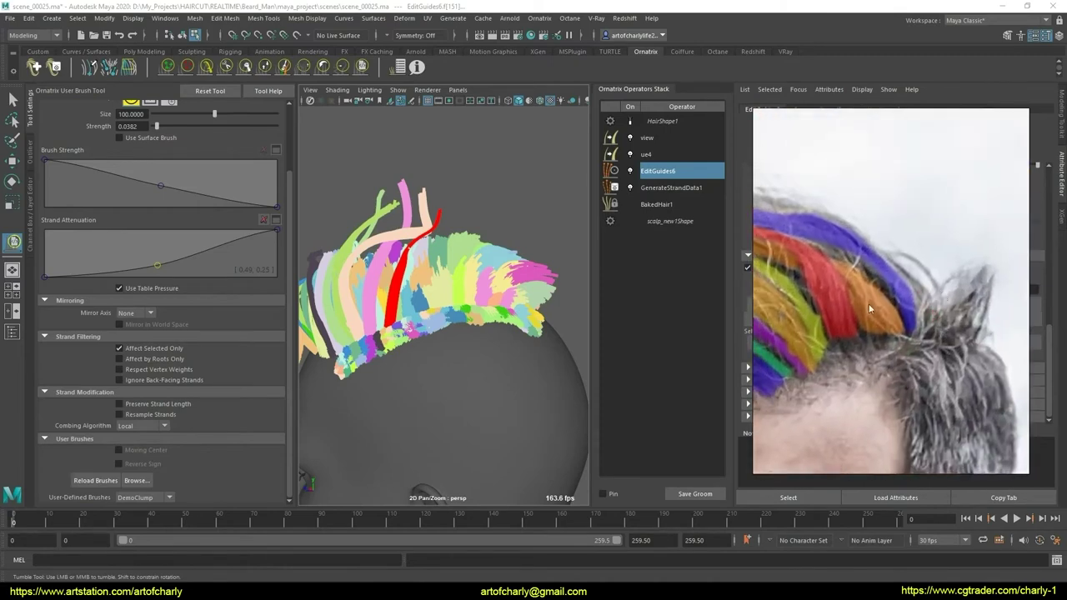
mouse_move(429, 356)
alt+mouse_down()
mouse_move(507, 362)
mouse_move(412, 365)
alt+mouse_up()
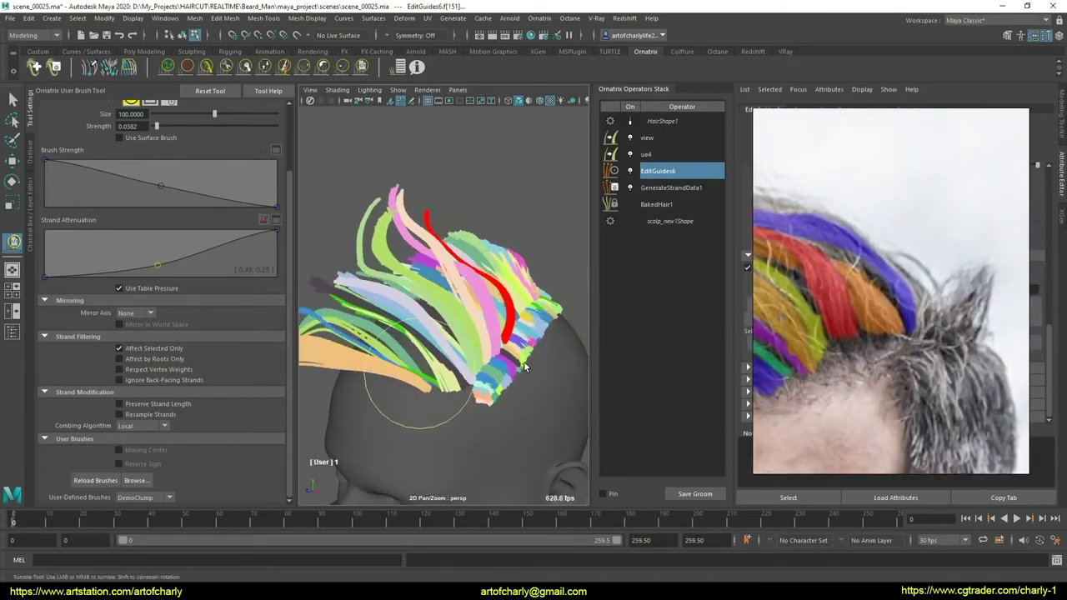
mouse_move(524, 367)
alt+mouse_down()
mouse_move(464, 355)
mouse_move(393, 409)
mouse_move(375, 341)
mouse_move(309, 358)
mouse_move(499, 368)
mouse_move(420, 424)
mouse_move(517, 375)
alt+mouse_up()
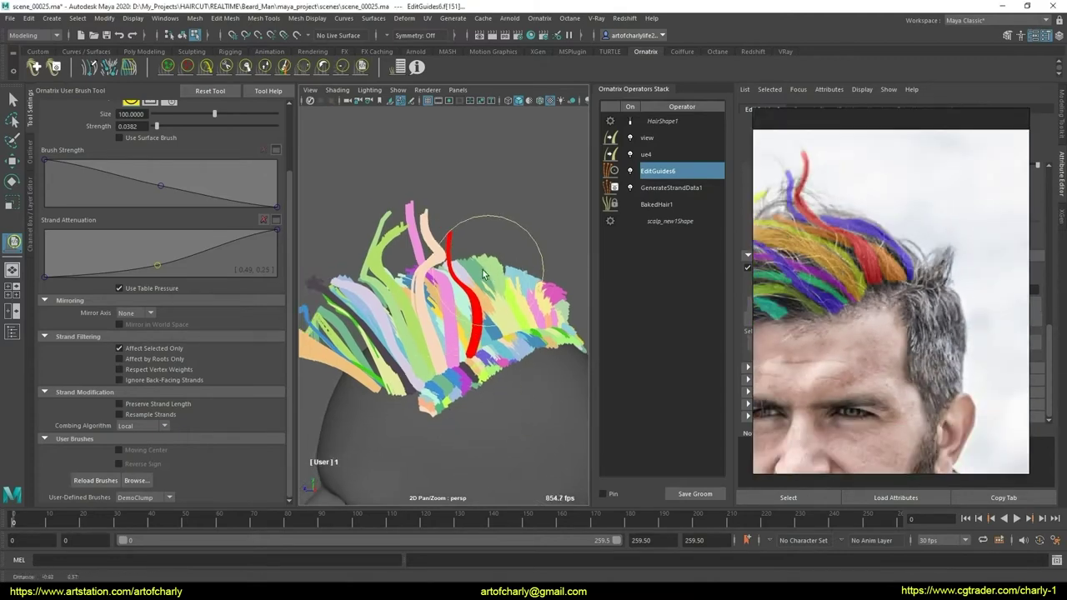
scroll(470, 278, up, 5)
- Switch to the Select tool and zoom in to inspect the red guide strands up close
alt+drag(469, 279, 472, 350)
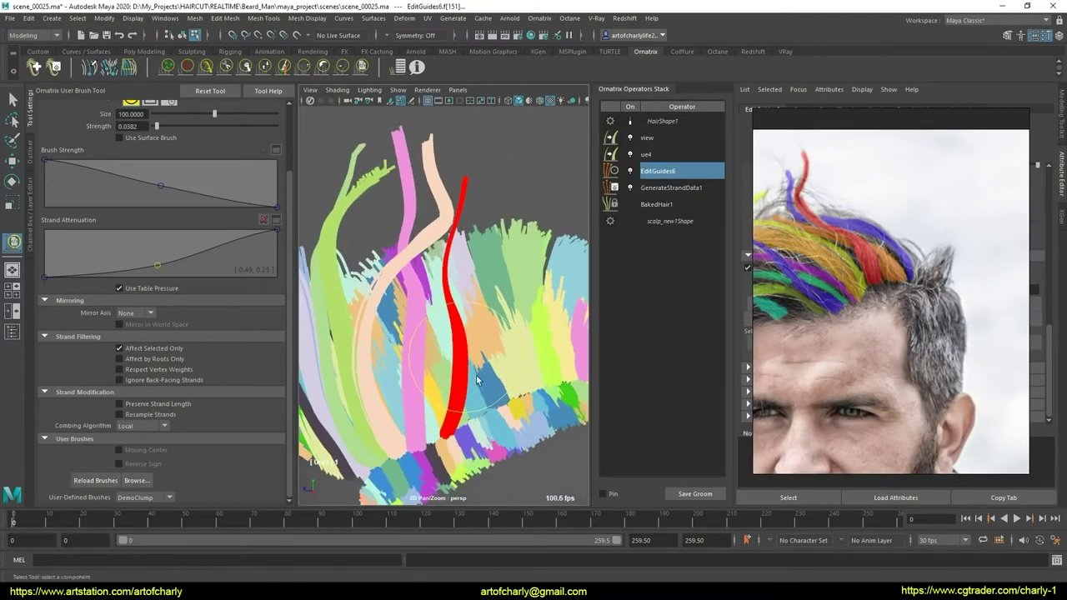
key(q)
scroll(457, 357, up, 4)
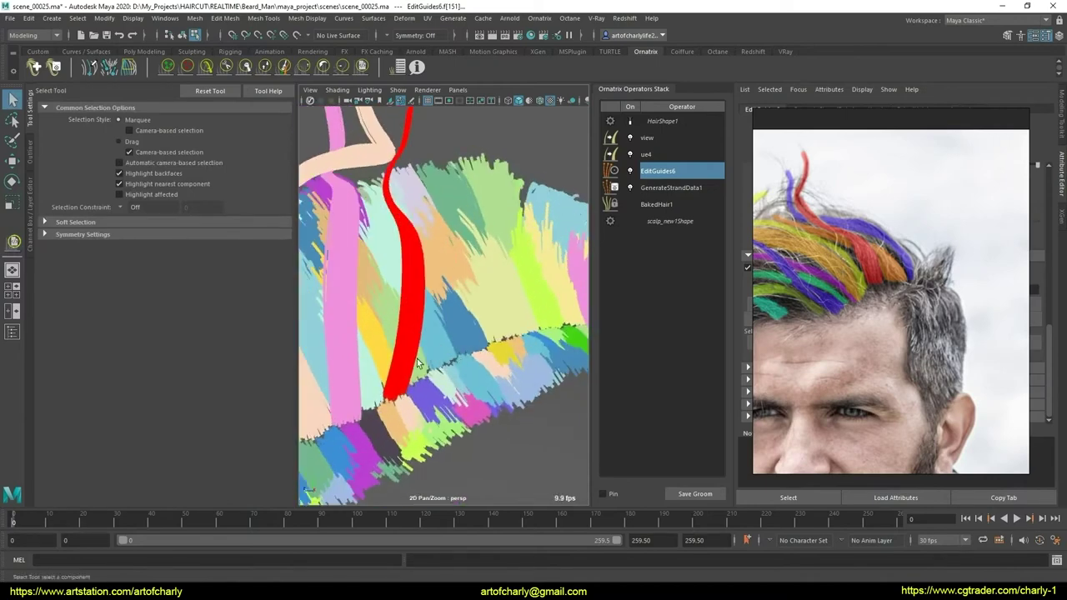
scroll(447, 298, down, 6)
mouse_move(467, 275)
alt+mouse_down()
mouse_move(501, 233)
mouse_move(517, 237)
mouse_move(483, 226)
mouse_move(497, 207)
mouse_move(498, 225)
alt+mouse_up()
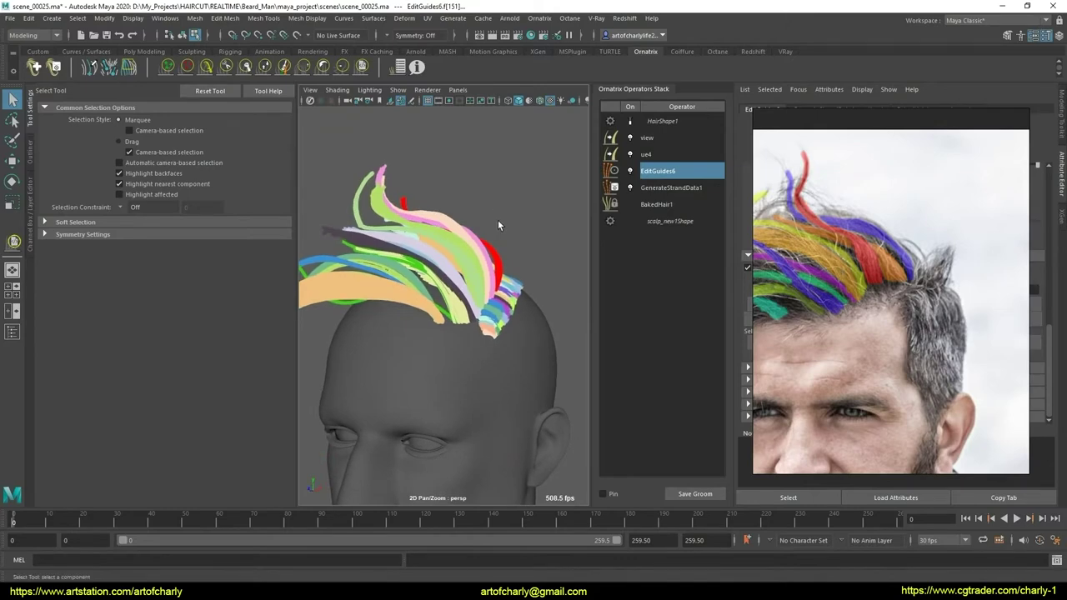
scroll(512, 257, up, 2)
scroll(445, 276, up, 3)
scroll(464, 326, up, 3)
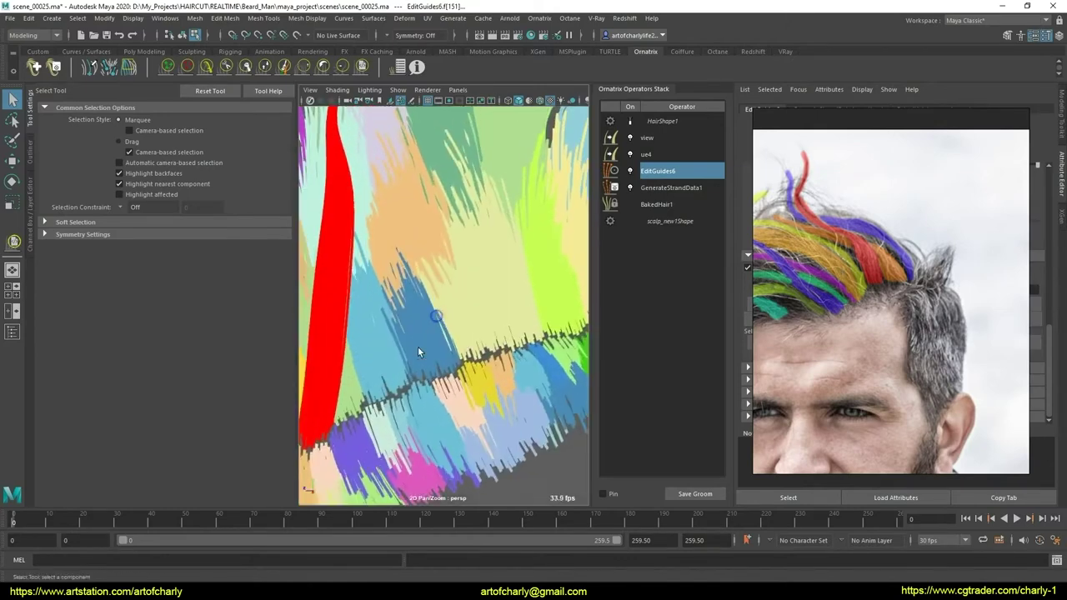
alt+drag(417, 352, 434, 336)
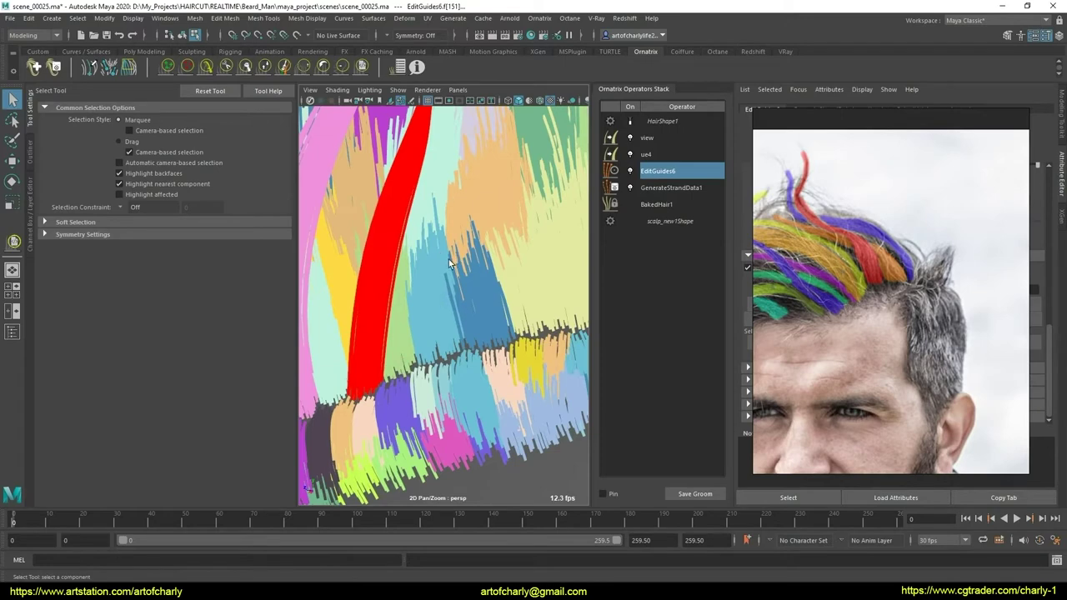
mouse_move(448, 263)
alt+mouse_down()
mouse_move(448, 297)
mouse_move(469, 281)
mouse_move(500, 291)
mouse_move(459, 307)
mouse_move(372, 303)
mouse_move(388, 281)
mouse_move(443, 267)
mouse_move(436, 245)
mouse_move(403, 261)
mouse_move(440, 281)
mouse_move(476, 281)
alt+mouse_up()
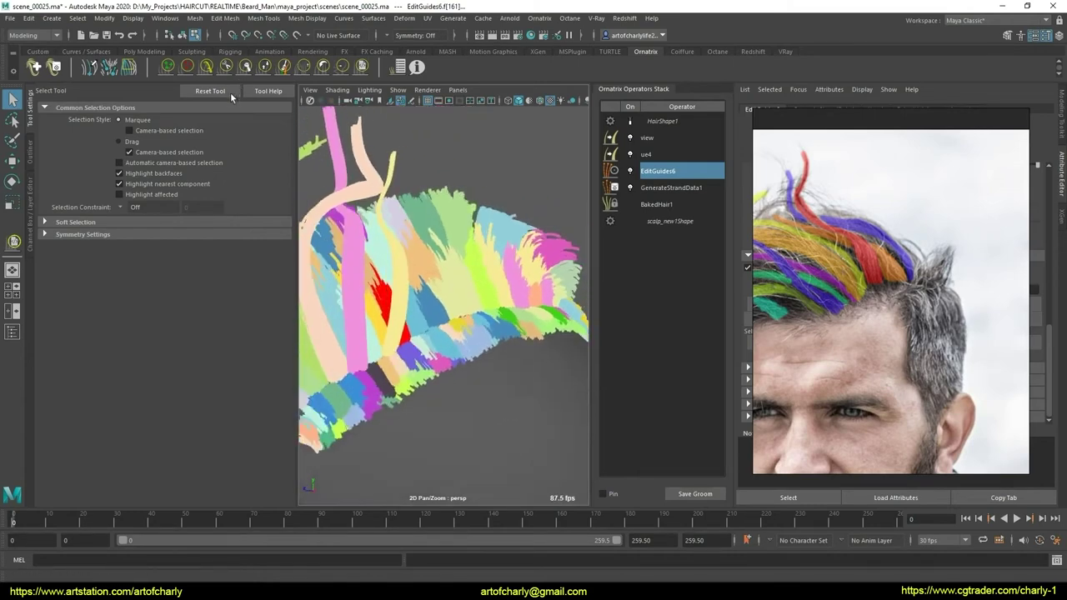
- Set the Comb brush's combing algorithm to Local
click(204, 70)
click(151, 420)
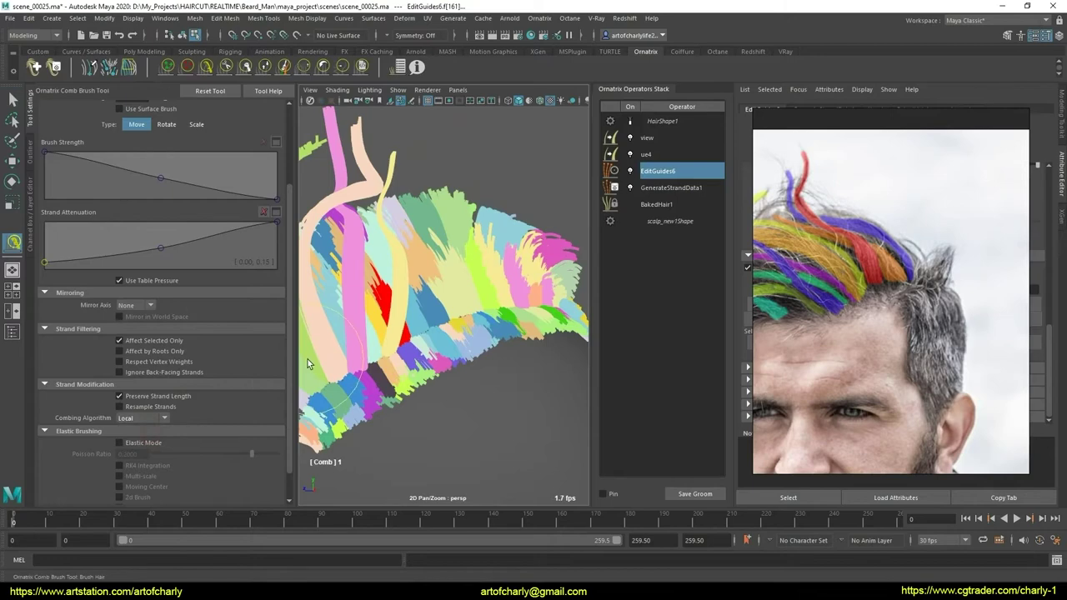
mouse_move(307, 359)
alt+mouse_down()
mouse_move(479, 321)
mouse_move(260, 379)
alt+mouse_up()
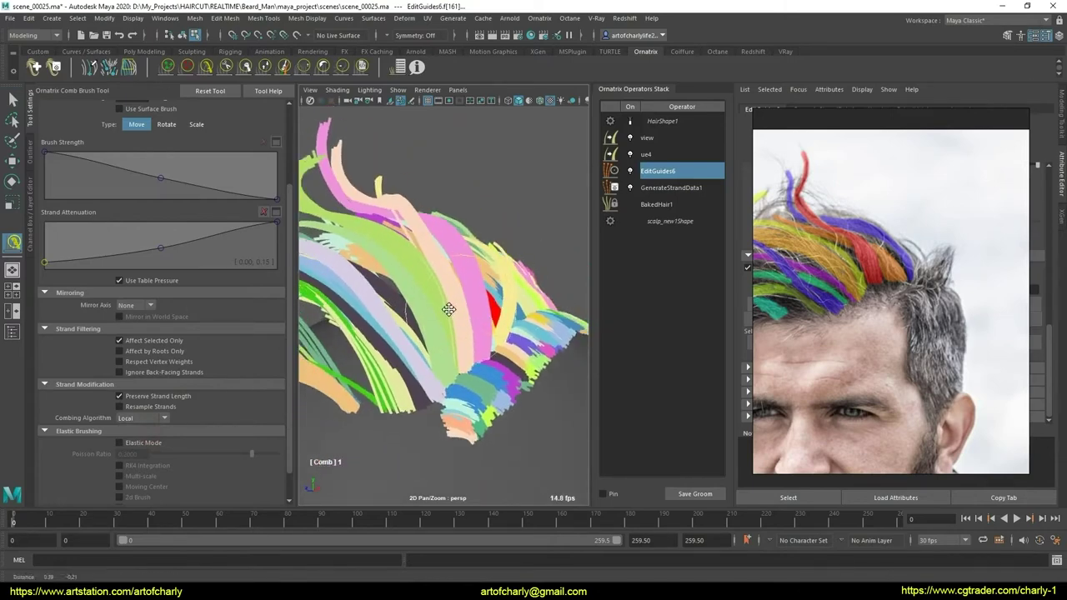
click(155, 421)
click(140, 422)
mouse_move(493, 357)
alt+mouse_down()
mouse_move(545, 352)
mouse_move(356, 380)
alt+mouse_up()
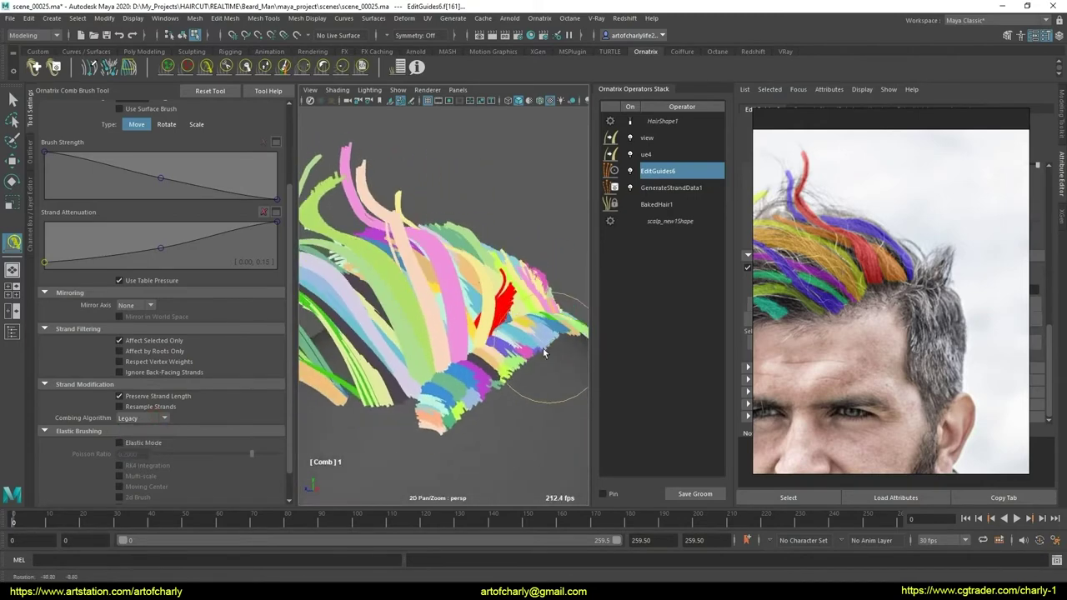
- Lengthen the red guides upward and comb them into a narrower, upright curve
click(266, 68)
mouse_move(547, 295)
alt+right_down()
mouse_move(479, 293)
mouse_move(468, 317)
alt+right_up()
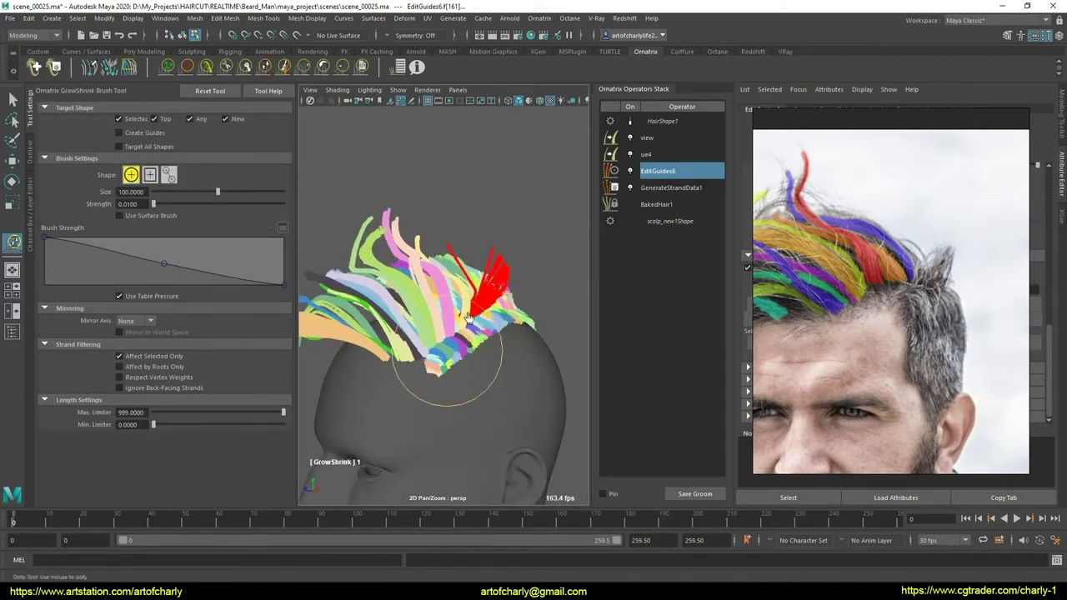
drag(501, 295, 466, 344)
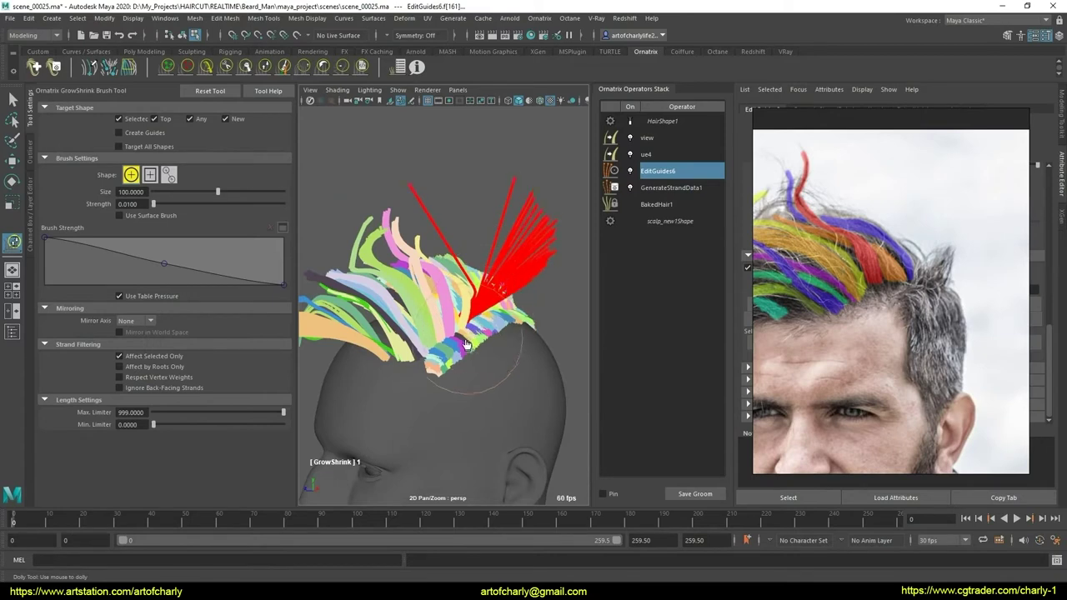
click(206, 67)
drag(450, 267, 521, 225)
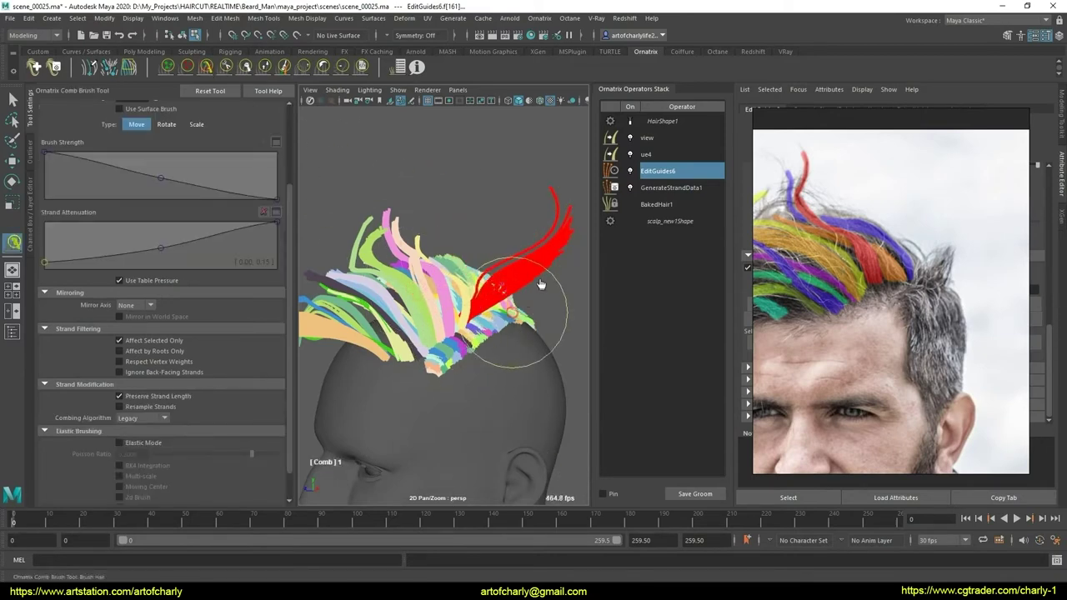
drag(540, 285, 503, 319)
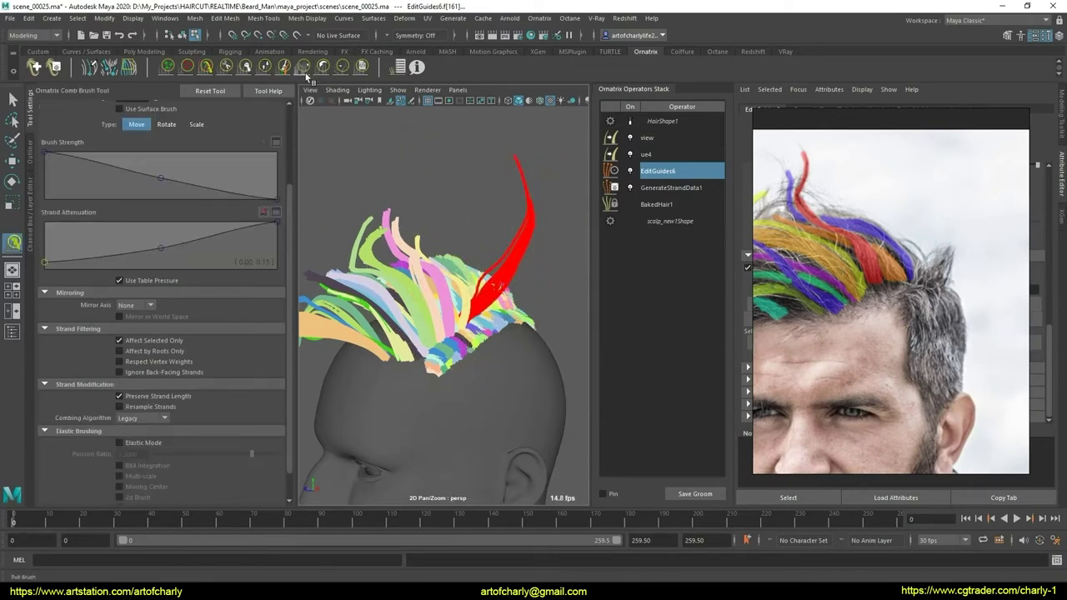
- Grow the red guides long and straight, then cut them much shorter
click(265, 67)
mouse_move(536, 322)
mouse_down()
mouse_move(500, 238)
mouse_move(453, 381)
mouse_up()
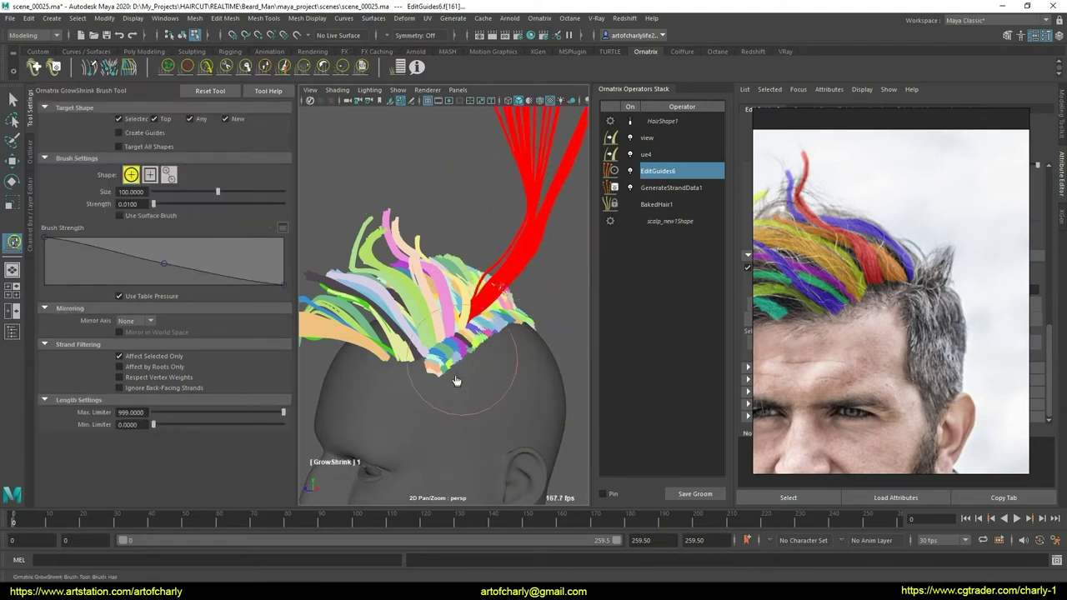
drag(520, 269, 501, 315)
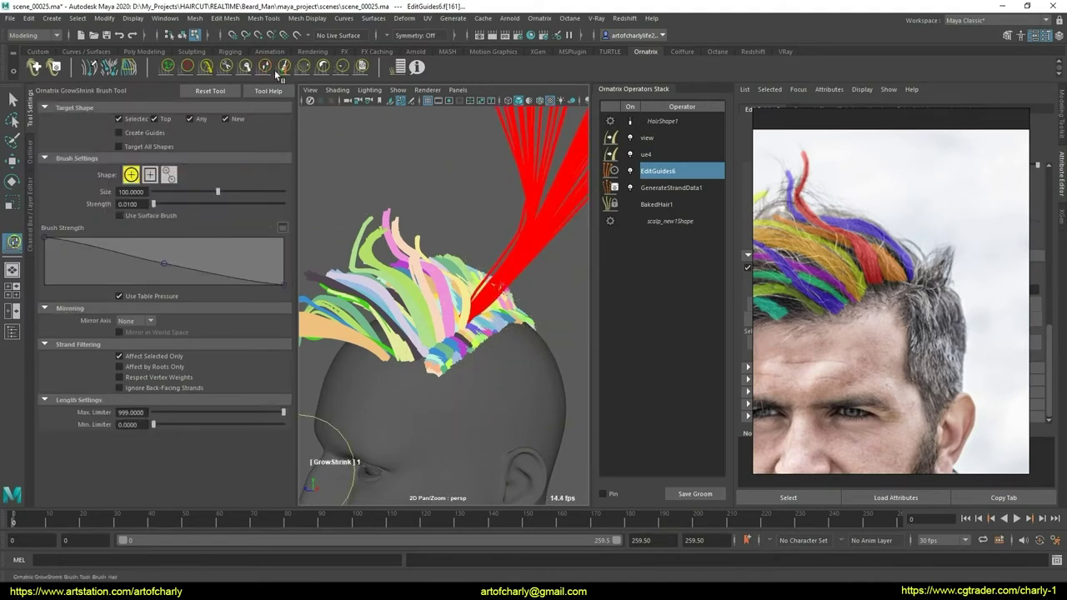
alt+middle_drag(451, 189, 441, 155)
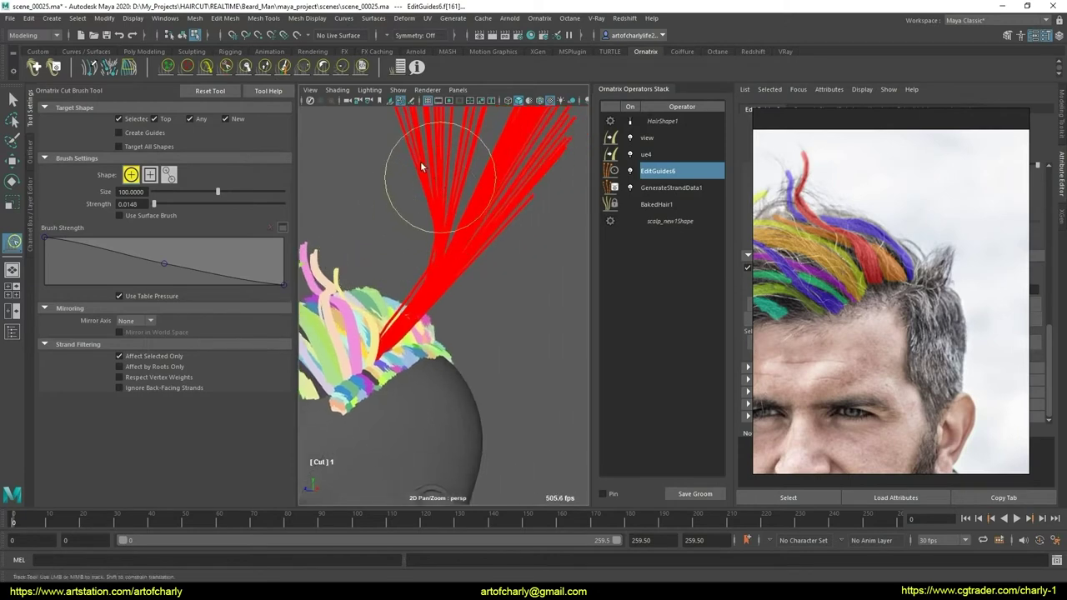
drag(440, 155, 519, 209)
alt+middle_drag(520, 209, 436, 184)
- Orbit and zoom around the head to inspect the red strands from behind and the side
click(212, 64)
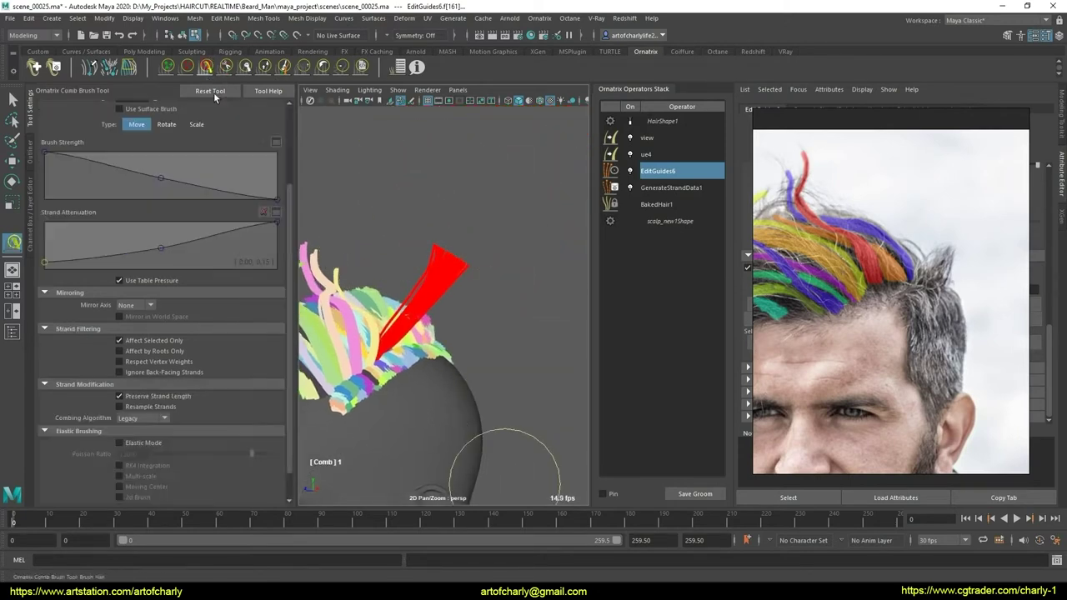
mouse_move(451, 321)
alt+mouse_down()
mouse_move(428, 282)
mouse_move(451, 338)
mouse_move(467, 334)
mouse_move(400, 359)
alt+mouse_up()
alt+drag(502, 344, 488, 298)
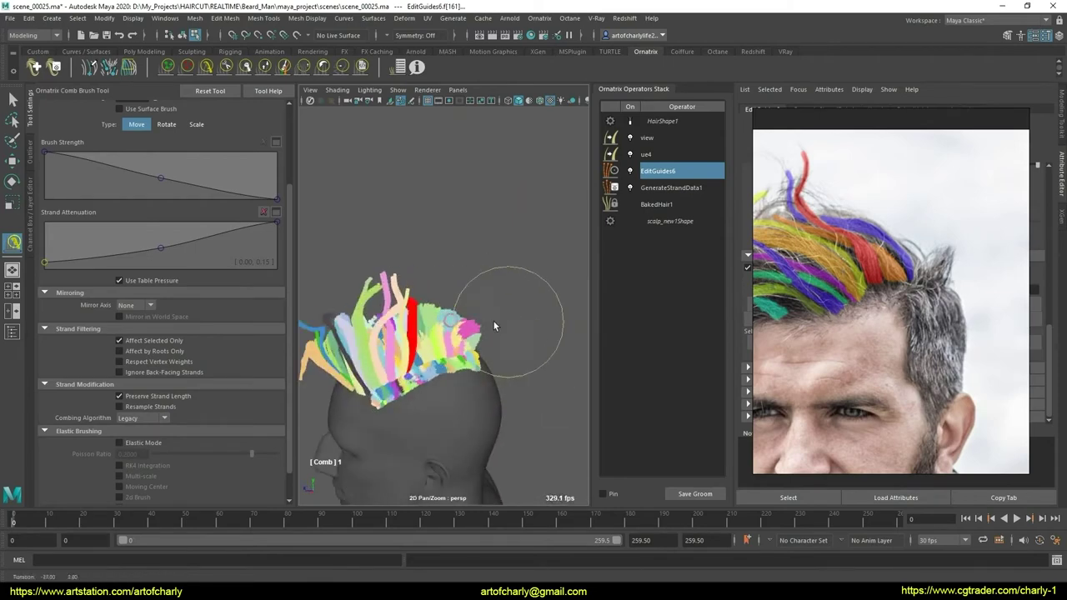
alt+right_drag(488, 298, 420, 380)
mouse_move(492, 323)
alt+mouse_down()
mouse_move(479, 330)
mouse_move(520, 296)
mouse_move(508, 329)
alt+mouse_up()
alt+right_drag(509, 329, 523, 344)
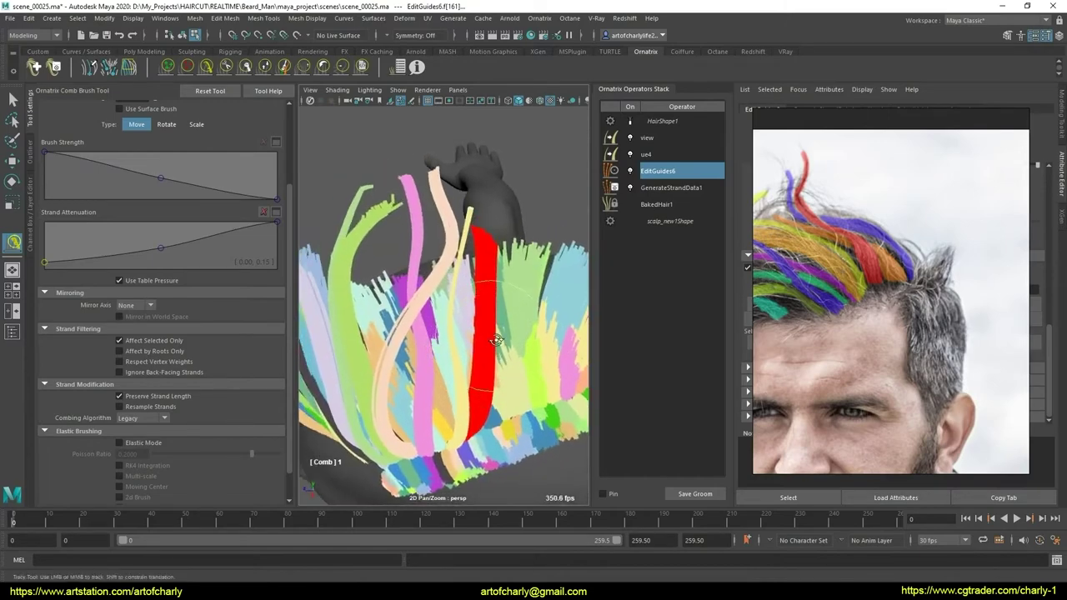
mouse_move(504, 317)
alt+mouse_down()
mouse_move(488, 309)
mouse_move(509, 277)
alt+mouse_up()
mouse_move(436, 324)
alt+mouse_down()
mouse_move(446, 352)
mouse_move(494, 335)
mouse_move(441, 342)
mouse_move(448, 327)
alt+mouse_up()
scroll(493, 335, up, 2)
scroll(492, 335, up, 2)
scroll(491, 334, up, 2)
scroll(491, 334, up, 2)
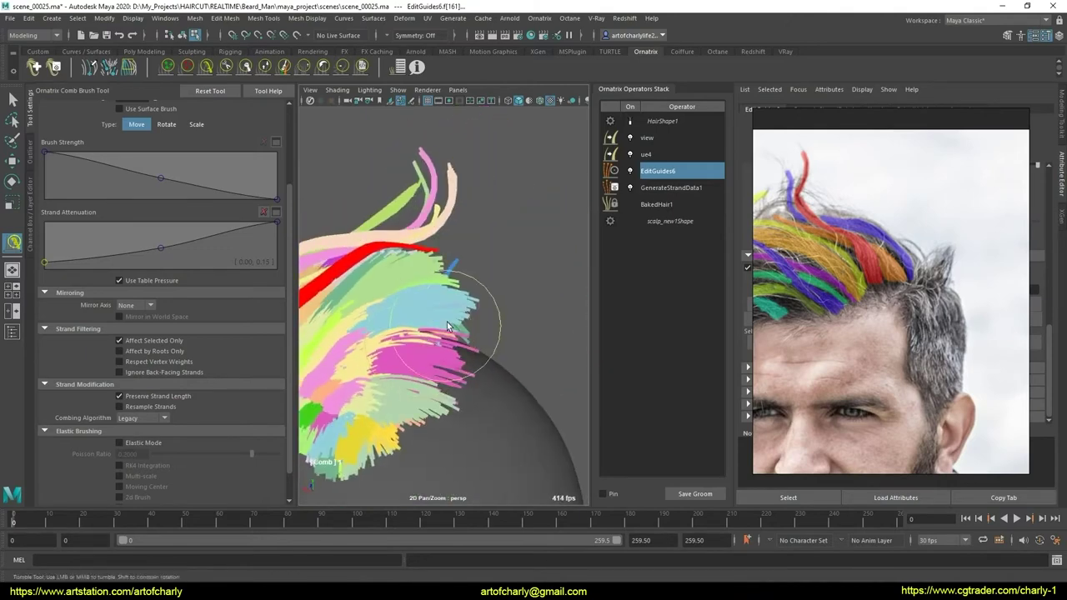
- Re-inspect the swept red strands from several angles and switch to the Select tool
click(266, 69)
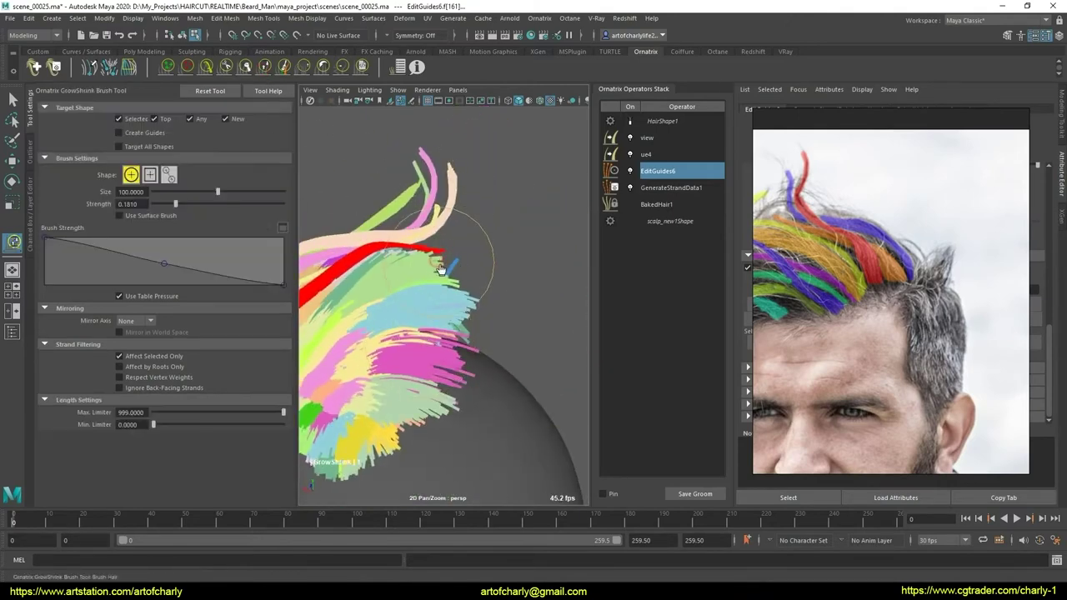
click(210, 69)
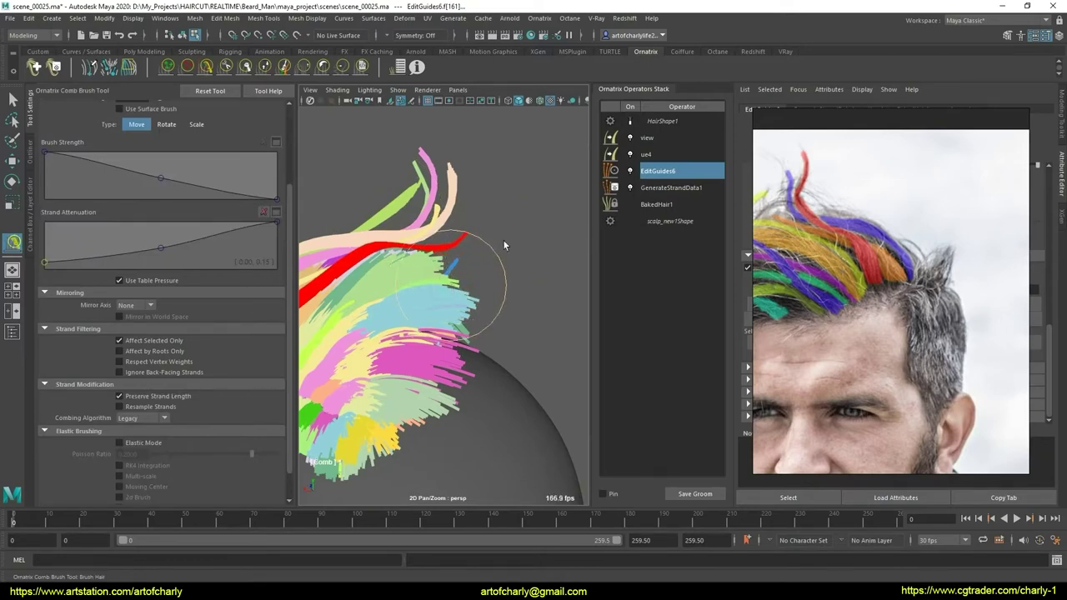
mouse_move(507, 232)
alt+mouse_down()
mouse_move(482, 279)
mouse_move(441, 226)
mouse_move(456, 256)
mouse_move(454, 283)
alt+mouse_up()
alt+right_drag(454, 284, 454, 342)
alt+drag(454, 341, 426, 261)
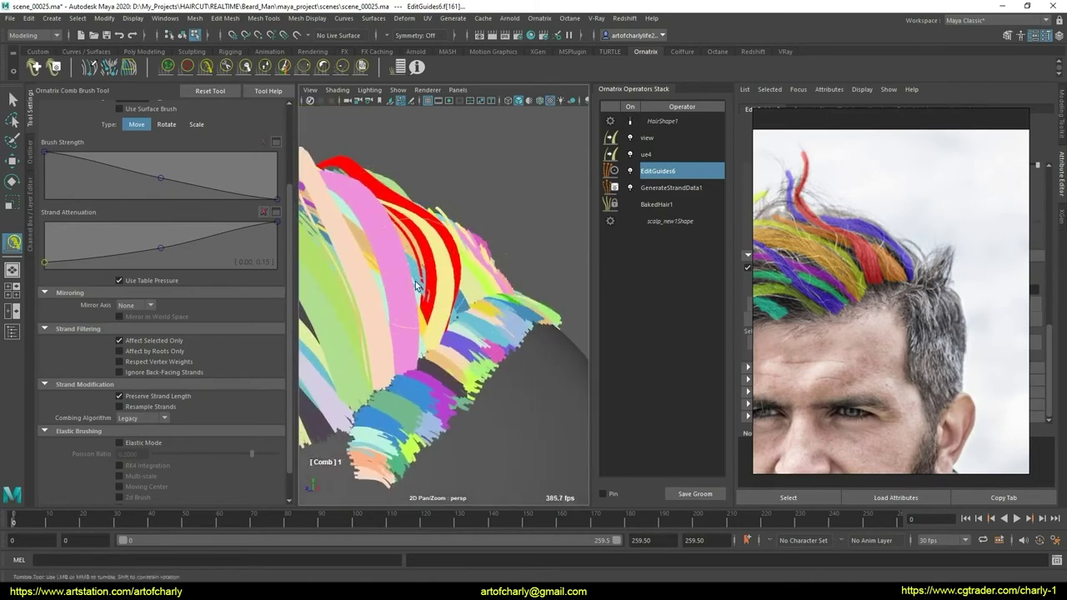
alt+drag(396, 330, 406, 334)
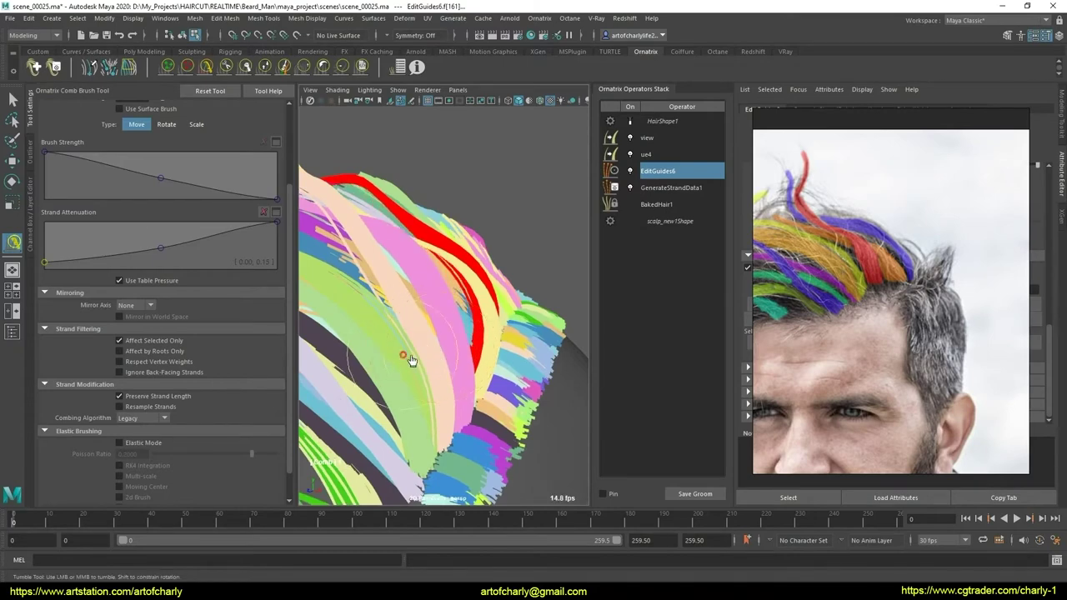
mouse_move(452, 372)
alt+mouse_down()
mouse_move(360, 374)
mouse_move(409, 358)
mouse_move(417, 409)
mouse_move(479, 329)
mouse_move(381, 357)
mouse_move(507, 355)
mouse_move(492, 333)
mouse_move(492, 392)
mouse_move(427, 377)
mouse_move(435, 354)
alt+mouse_up()
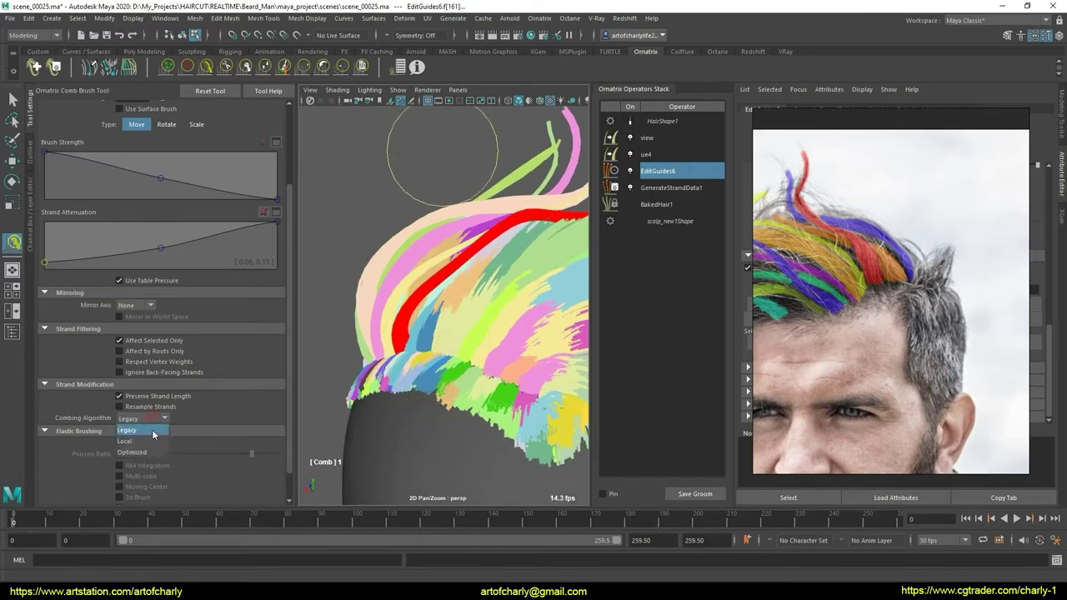
alt+drag(314, 381, 456, 343)
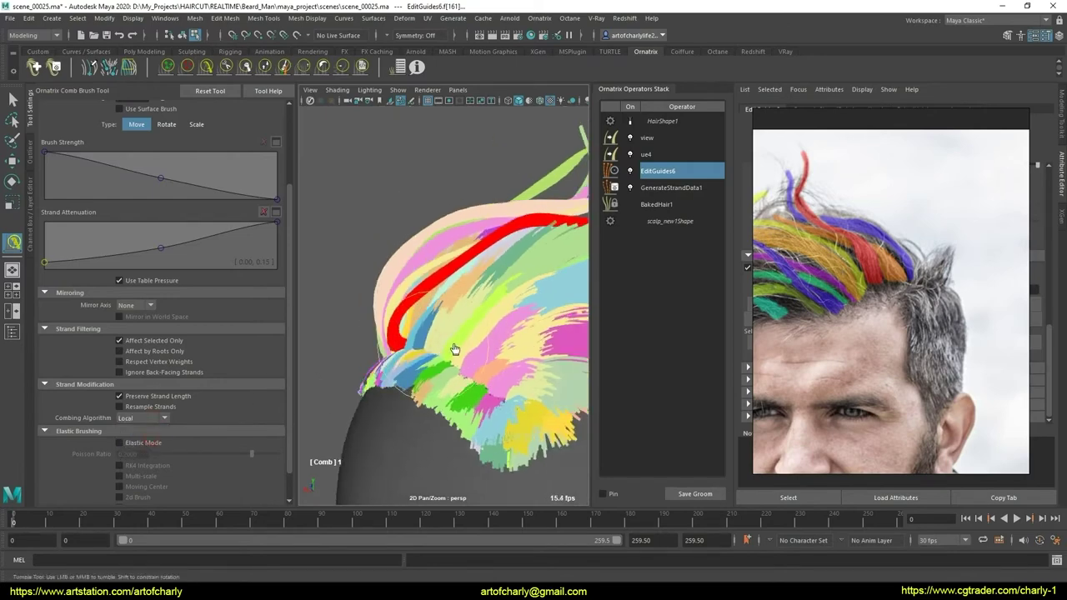
alt+drag(388, 369, 440, 413)
alt+right_drag(440, 413, 428, 378)
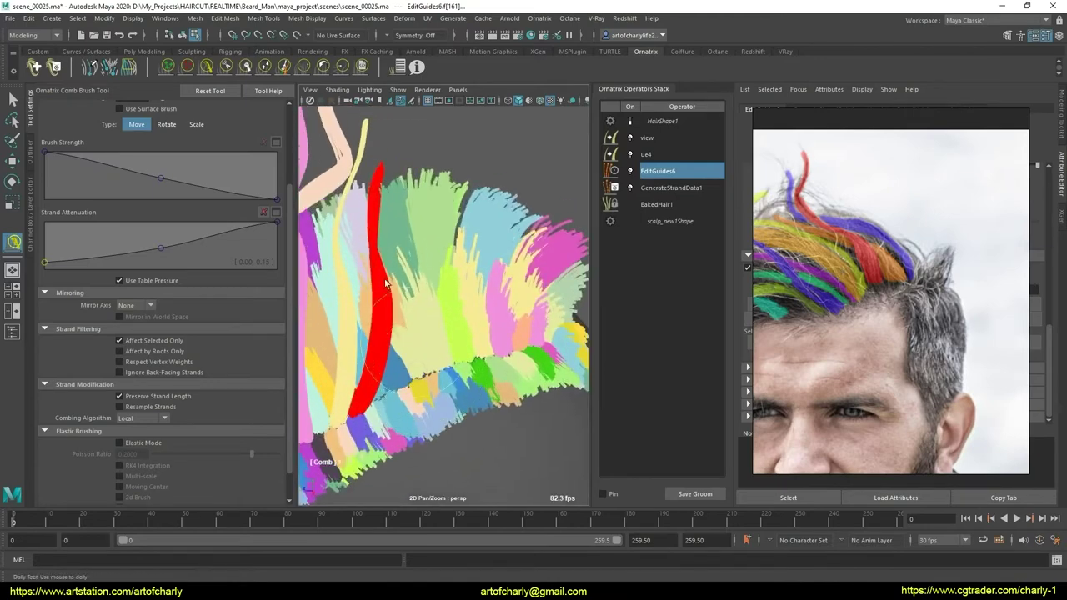
key(q)
mouse_move(361, 305)
alt+mouse_down()
mouse_move(448, 370)
mouse_move(499, 303)
mouse_move(481, 308)
mouse_move(483, 325)
mouse_move(445, 369)
mouse_move(453, 357)
mouse_move(498, 359)
alt+mouse_up()
- Zoom in on the red guides and keep only the right red guide selected
alt+right_drag(499, 358, 489, 353)
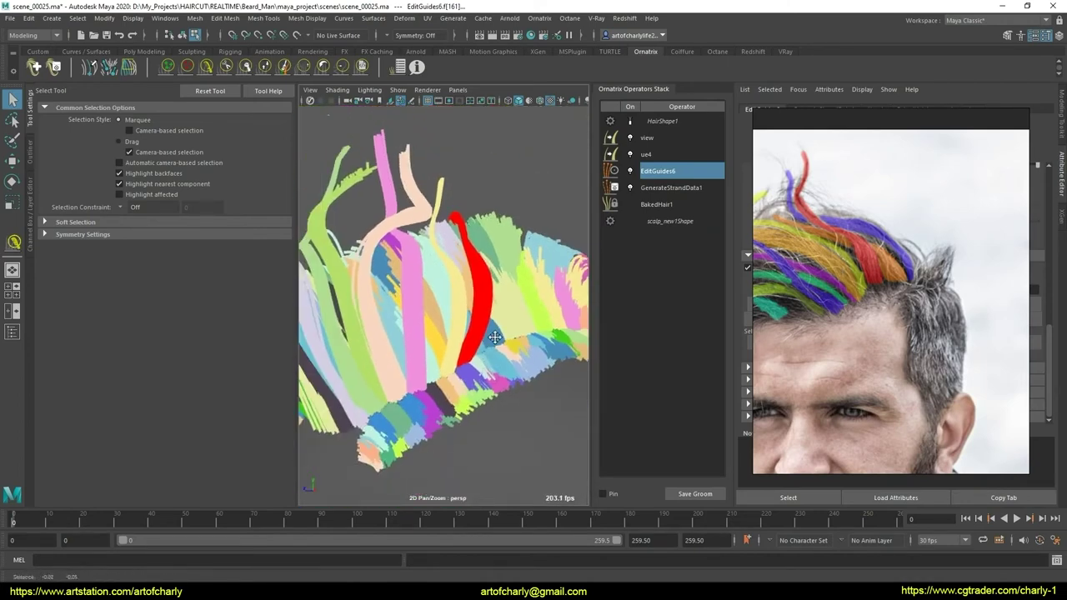
mouse_move(488, 354)
alt+mouse_down()
mouse_move(441, 345)
mouse_move(455, 358)
alt+mouse_up()
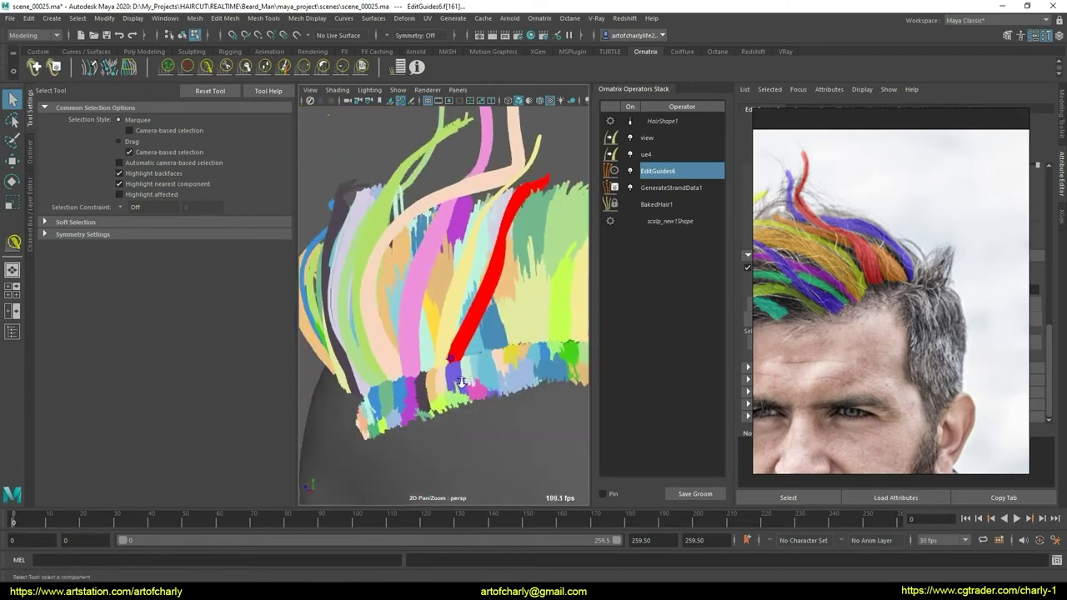
alt+right_drag(454, 359, 442, 389)
alt+drag(442, 388, 452, 381)
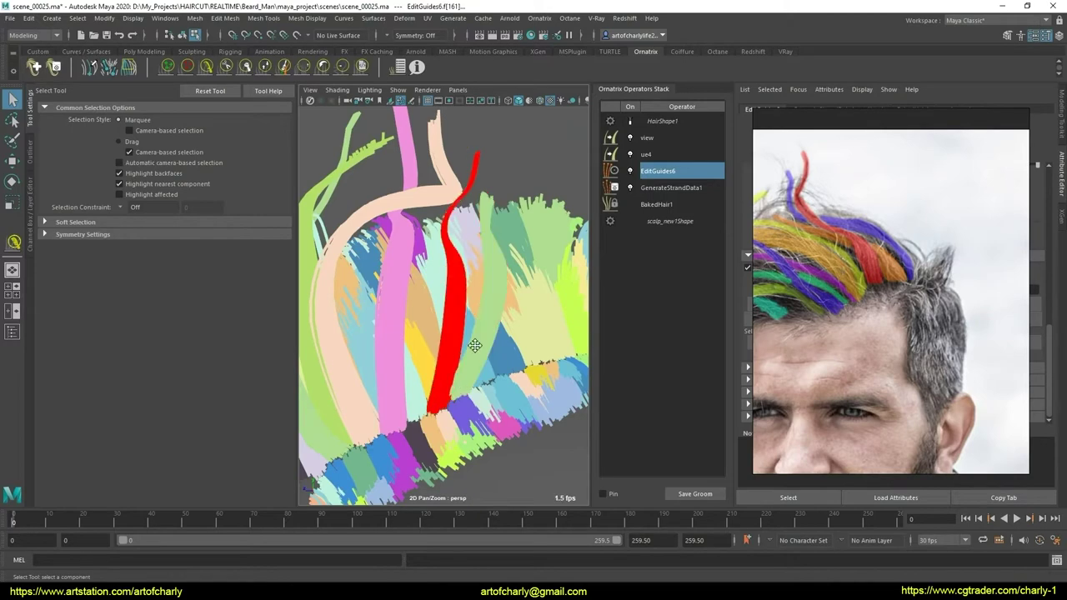
alt+drag(455, 386, 450, 359)
alt+right_drag(450, 358, 478, 409)
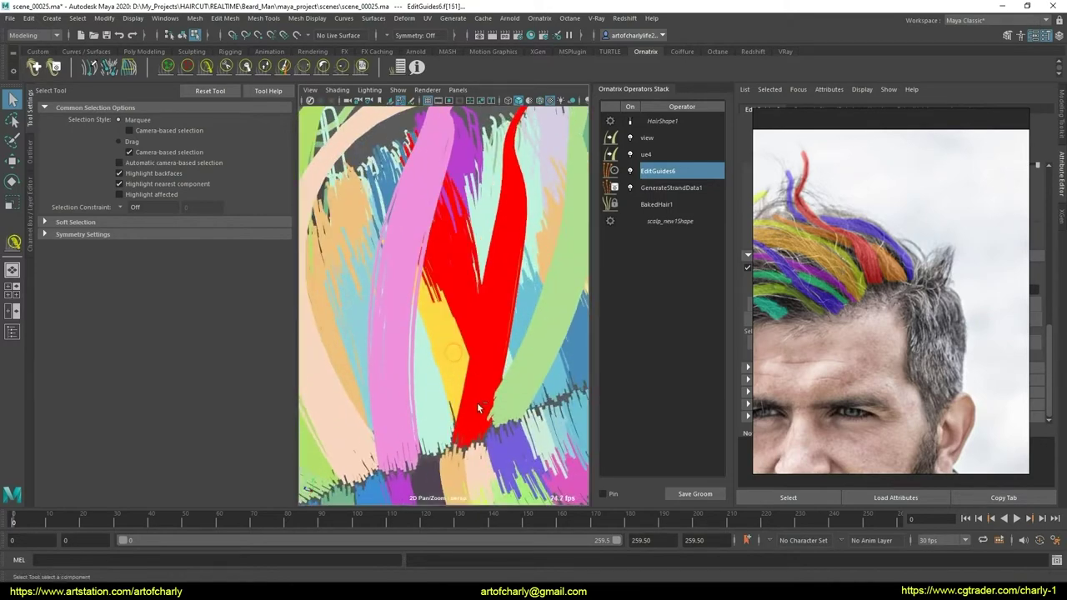
click(461, 354)
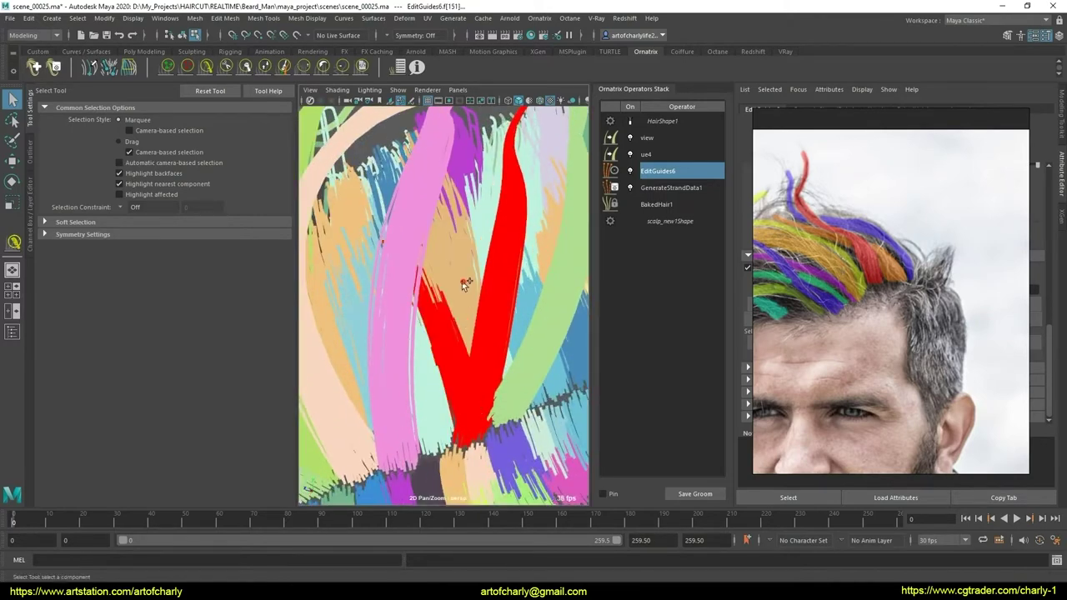
- Add the peach guide to the selection and invert it with Ctrl+Shift+I
mouse_move(465, 285)
alt+mouse_down()
mouse_move(469, 393)
mouse_move(459, 354)
mouse_move(524, 359)
mouse_move(454, 354)
alt+mouse_up()
scroll(455, 353, down, 5)
scroll(458, 362, down, 3)
scroll(454, 355, up, 4)
scroll(462, 354, up, 2)
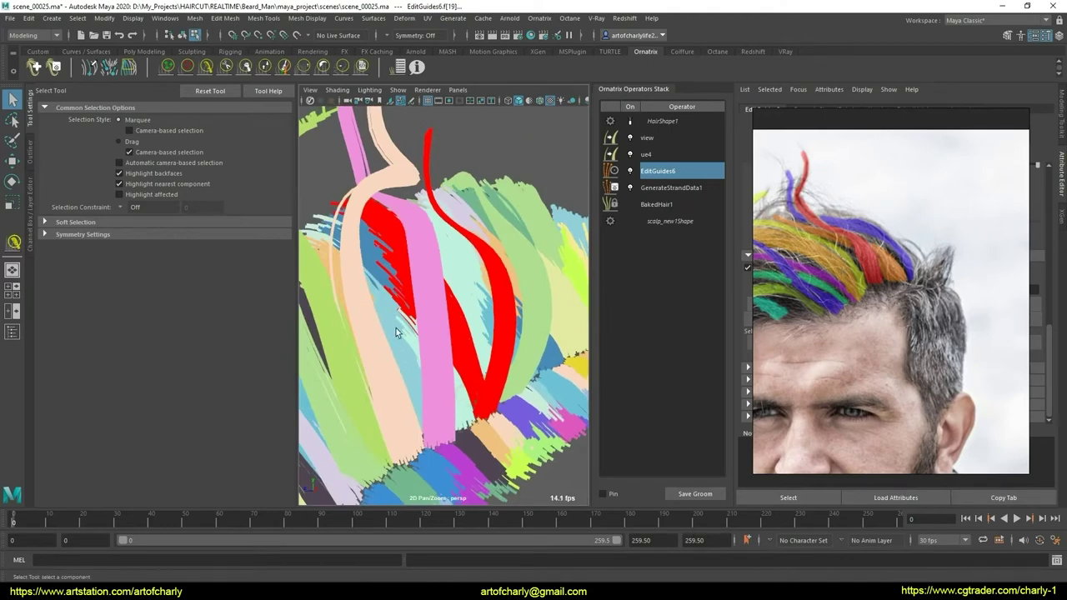
scroll(396, 327, down, 4)
scroll(459, 336, down, 2)
mouse_move(460, 337)
alt+mouse_down()
mouse_move(491, 364)
mouse_move(459, 295)
alt+mouse_up()
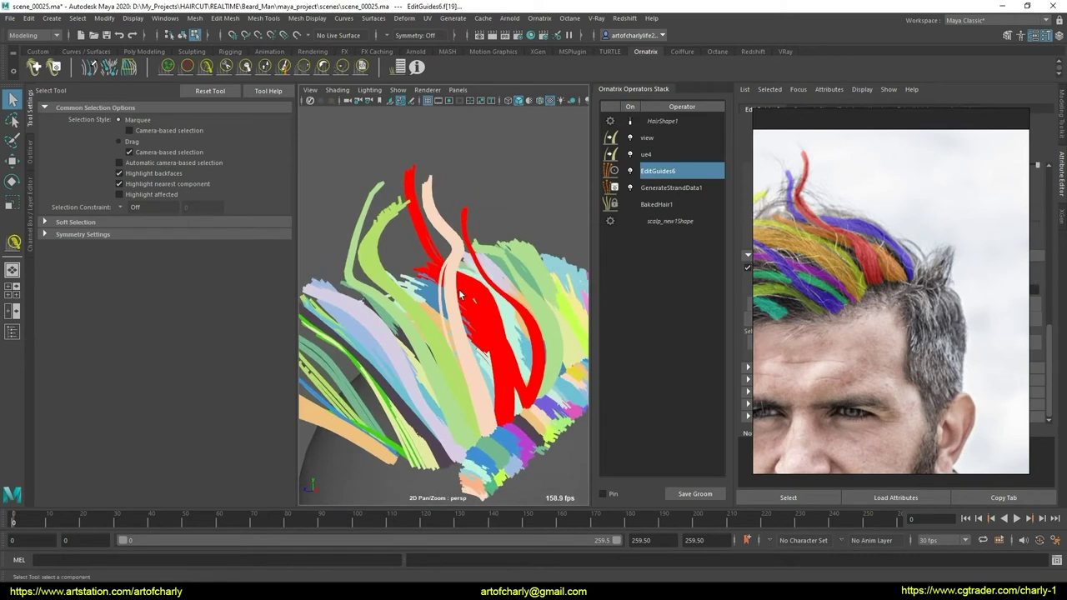
shift+click(442, 217)
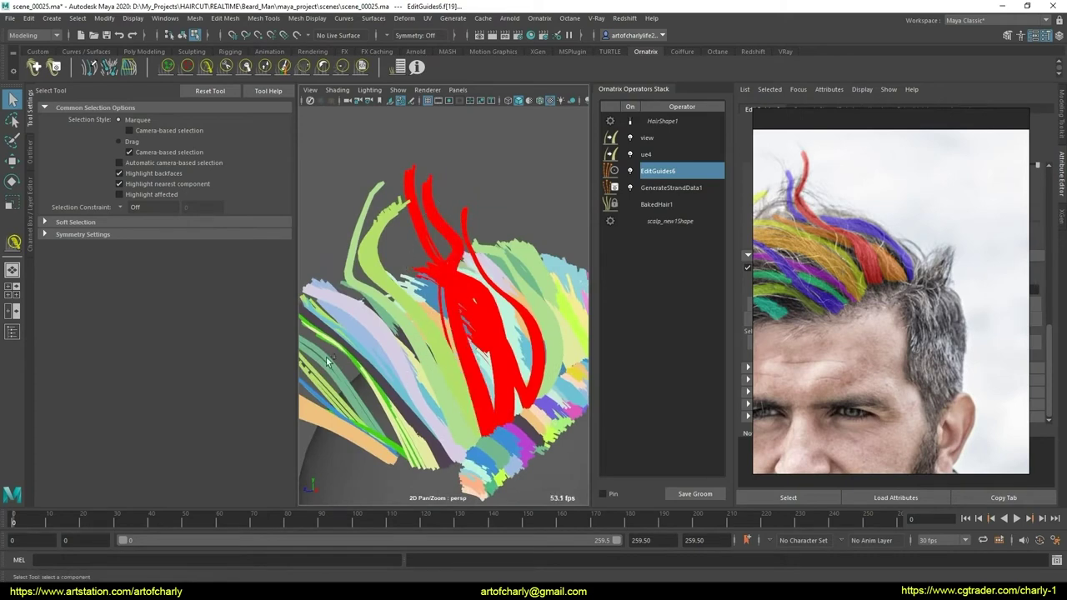
key(ctrl+shift+i)
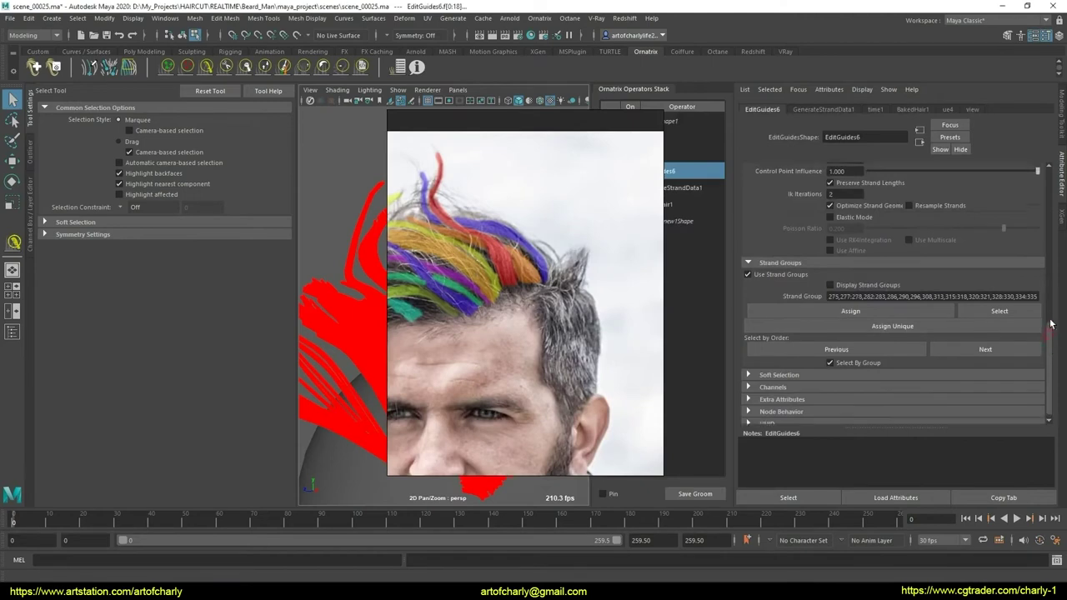
- Clear the selection, pick a single guide strand, and load the Comb brush
scroll(768, 236, up, 5)
click(615, 301)
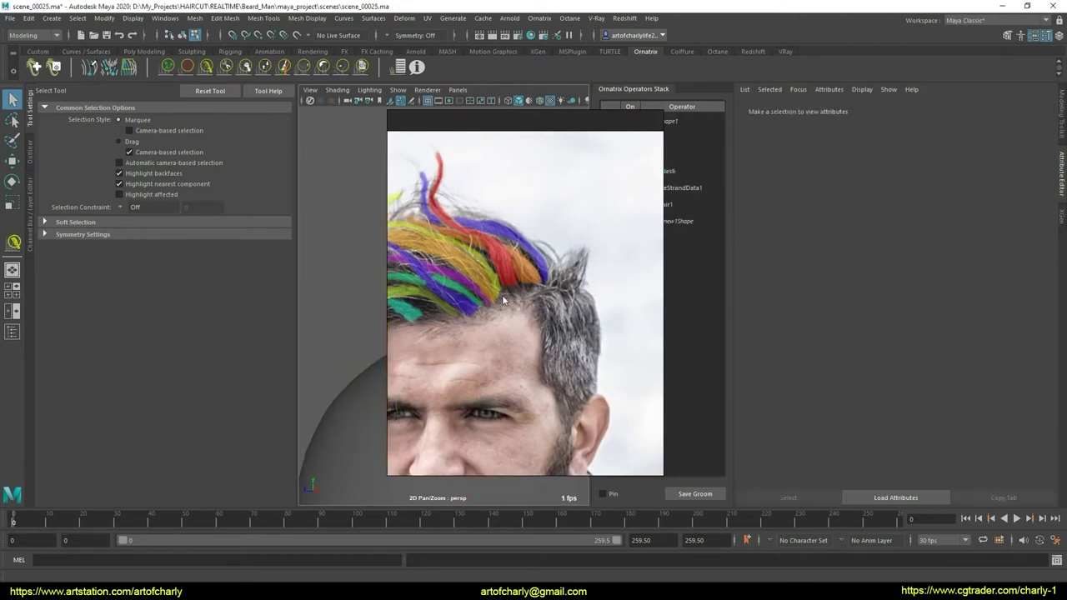
mouse_move(464, 331)
alt+mouse_down()
mouse_move(521, 336)
mouse_move(417, 333)
mouse_move(409, 375)
mouse_move(455, 414)
mouse_move(446, 387)
mouse_move(367, 355)
mouse_move(495, 374)
mouse_move(431, 388)
mouse_move(512, 353)
mouse_move(465, 336)
mouse_move(476, 358)
mouse_move(465, 347)
mouse_move(393, 348)
alt+mouse_up()
click(446, 387)
click(208, 69)
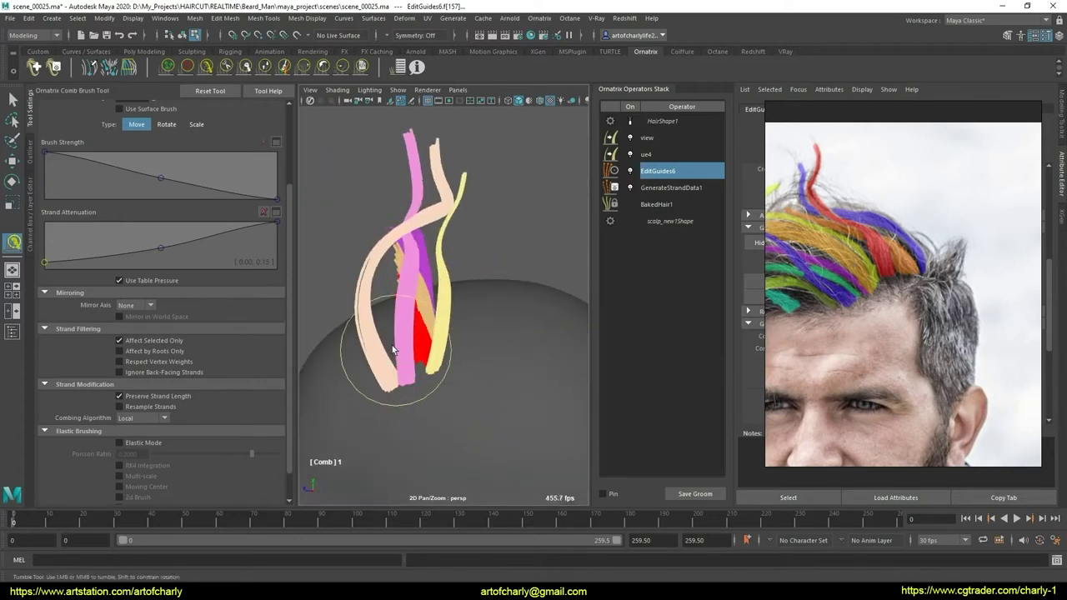
- Grow the red guides much longer upward with the GrowShrink brush
mouse_move(475, 356)
alt+mouse_down()
mouse_move(358, 335)
mouse_move(500, 350)
mouse_move(445, 338)
mouse_move(488, 333)
mouse_move(500, 353)
mouse_move(466, 346)
alt+mouse_up()
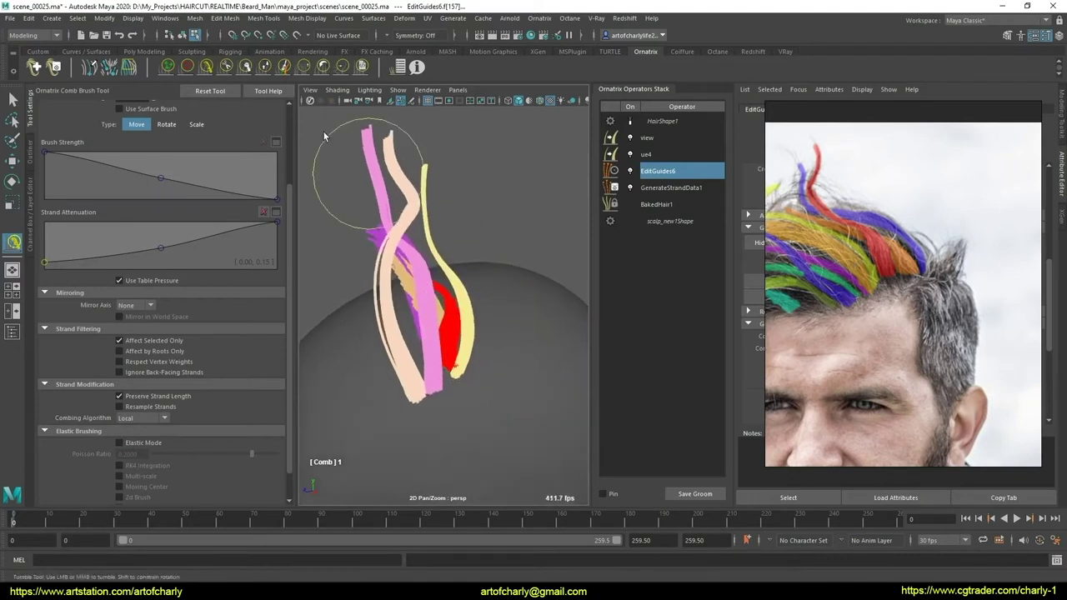
click(264, 69)
click(217, 67)
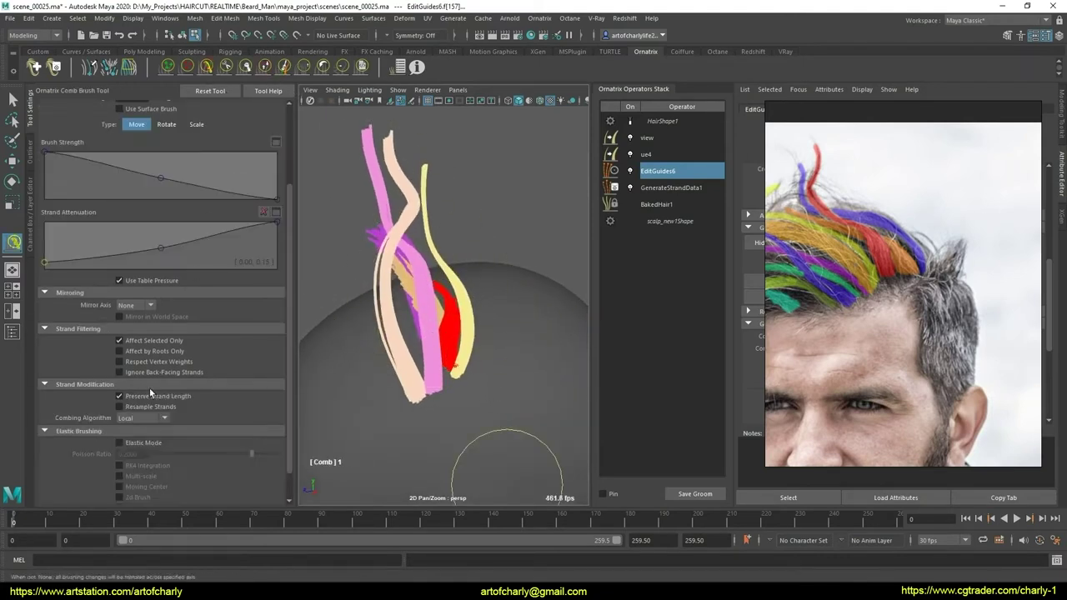
mouse_move(360, 377)
alt+mouse_down()
mouse_move(495, 345)
mouse_move(553, 314)
mouse_move(463, 338)
alt+mouse_up()
alt+drag(518, 312, 445, 331)
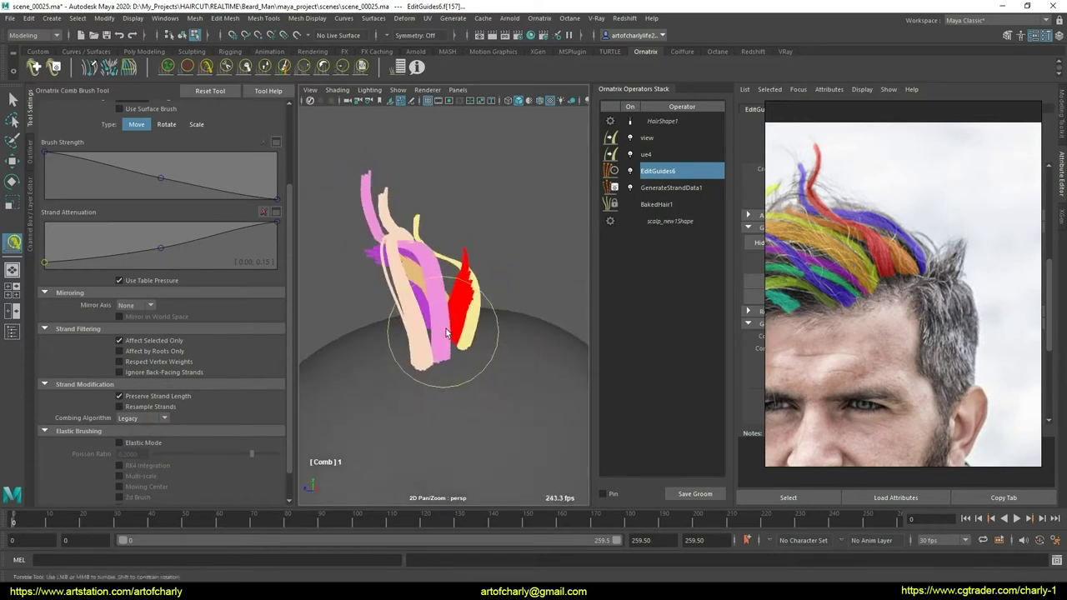
click(285, 68)
scroll(417, 283, down, 3)
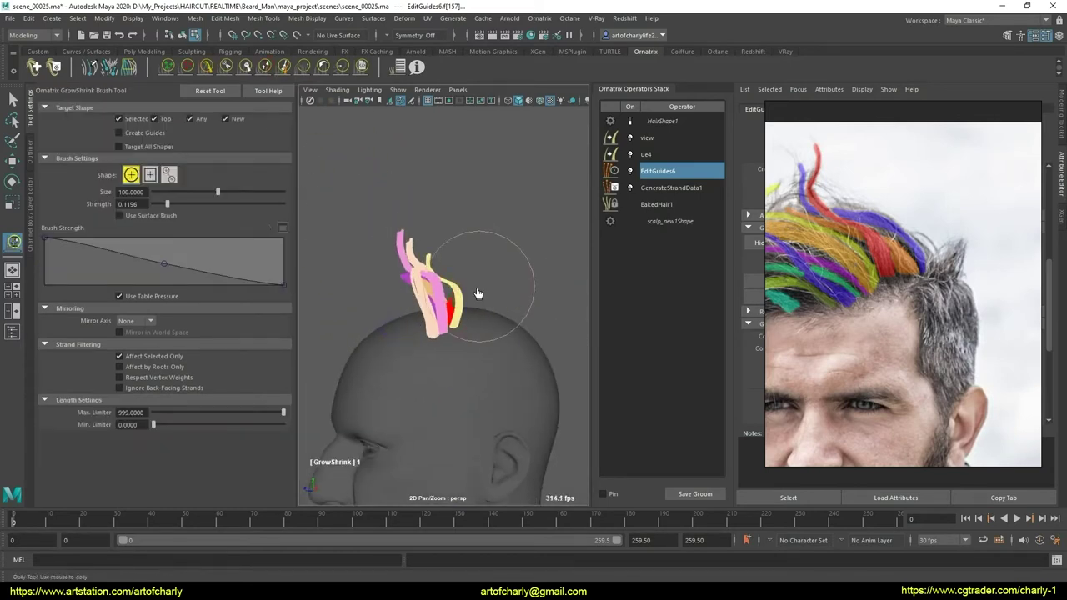
drag(464, 306, 458, 348)
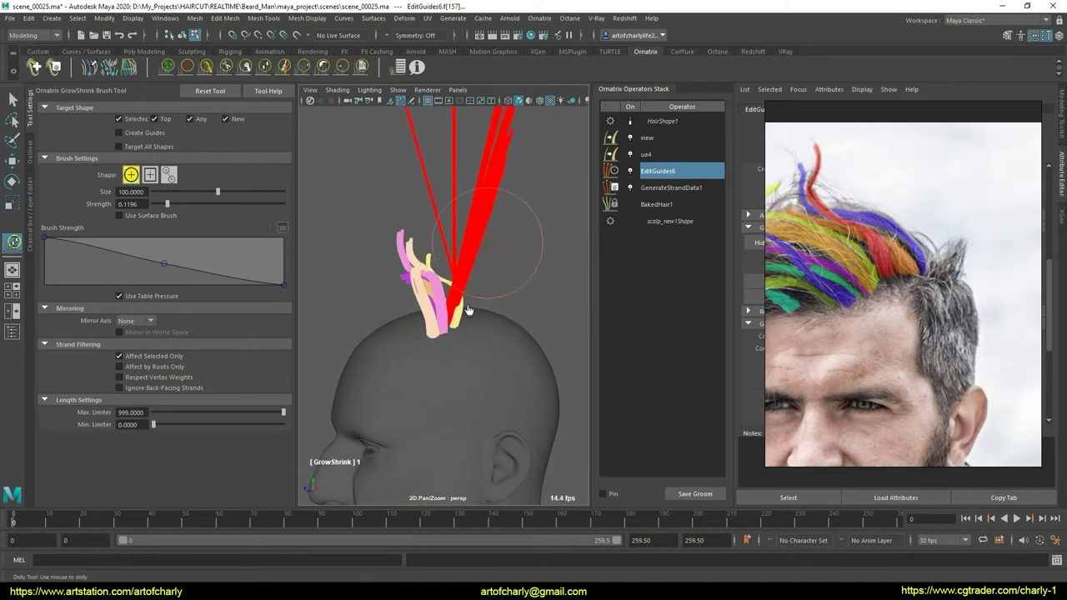
- Cut the long red guides short with the Cut brush
click(227, 66)
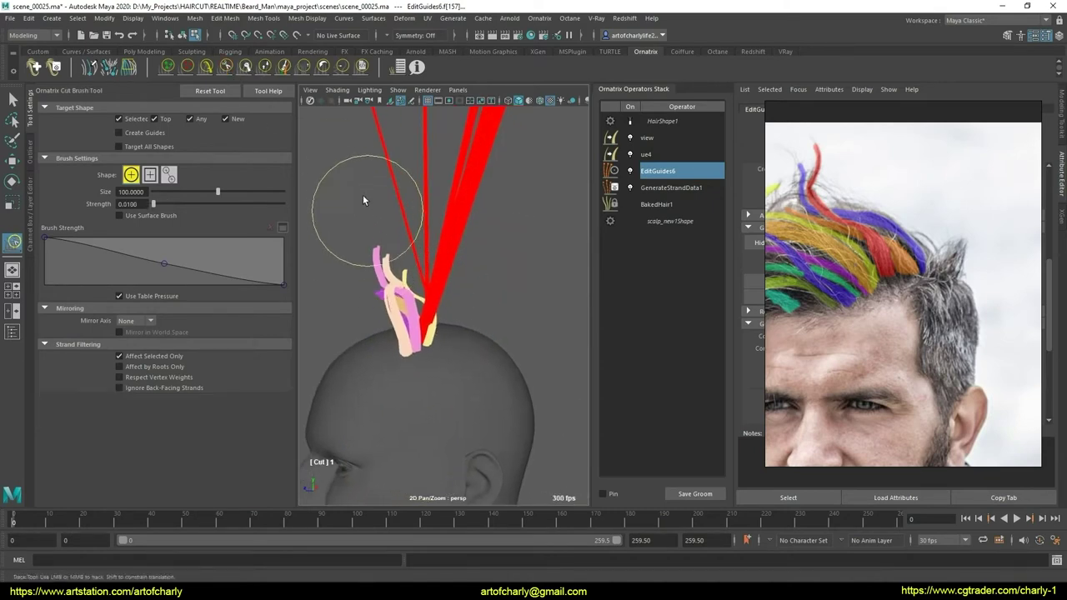
drag(362, 194, 517, 225)
alt+drag(483, 310, 380, 256)
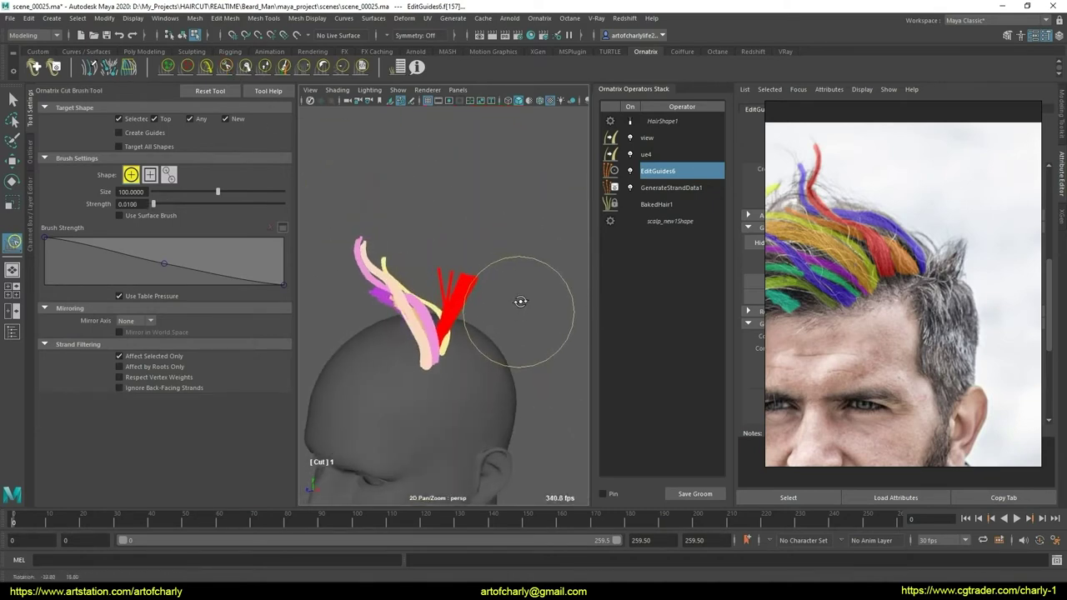
- Comb the red guide to lean upward, then check it from behind the head
click(283, 67)
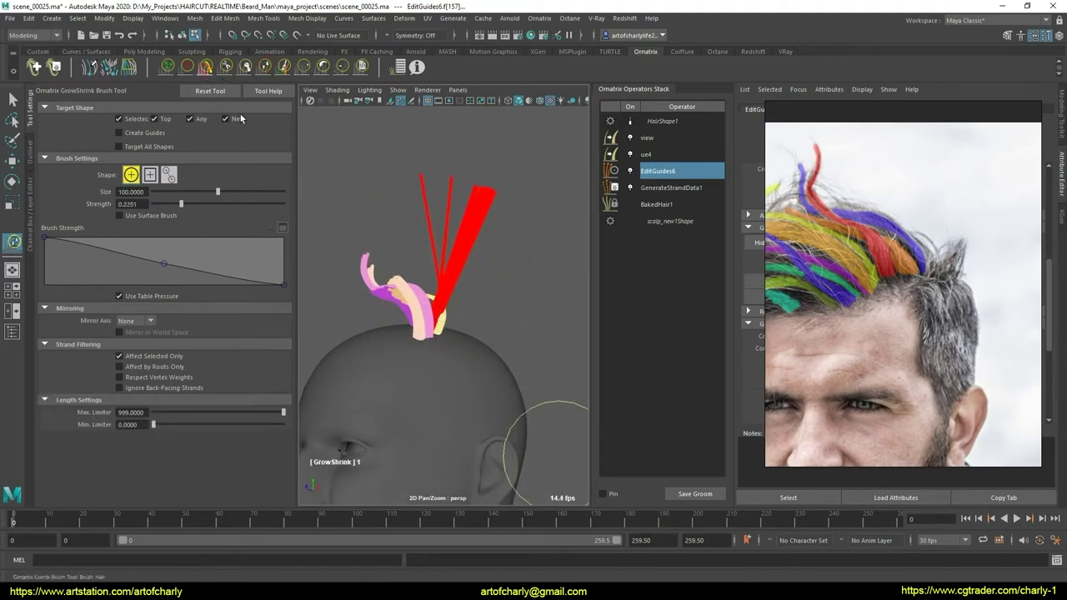
click(206, 66)
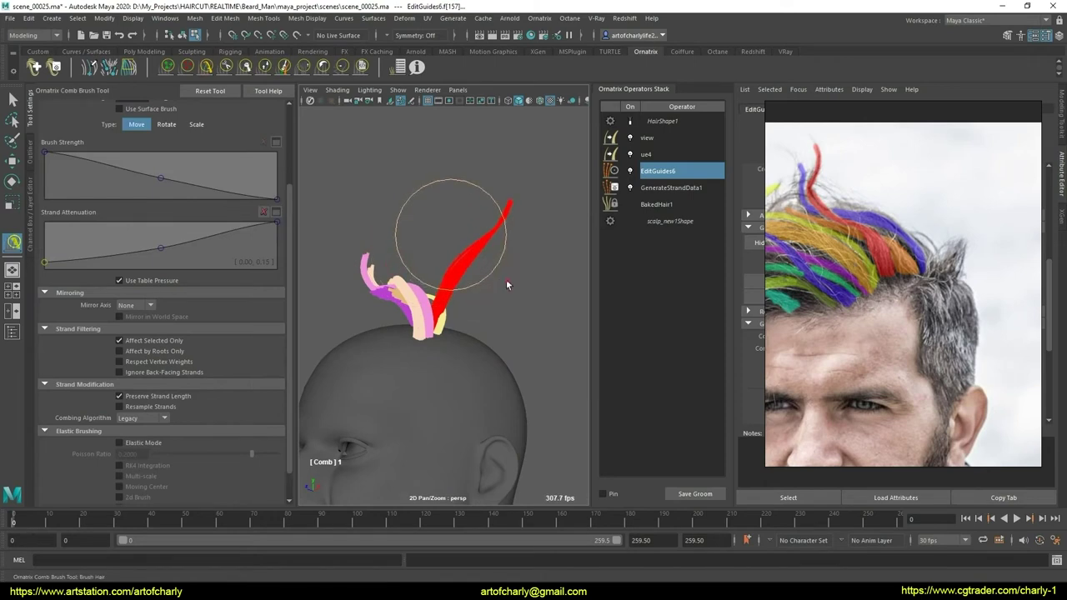
drag(506, 285, 512, 200)
mouse_move(496, 273)
alt+mouse_down()
mouse_move(356, 279)
mouse_move(383, 337)
alt+mouse_up()
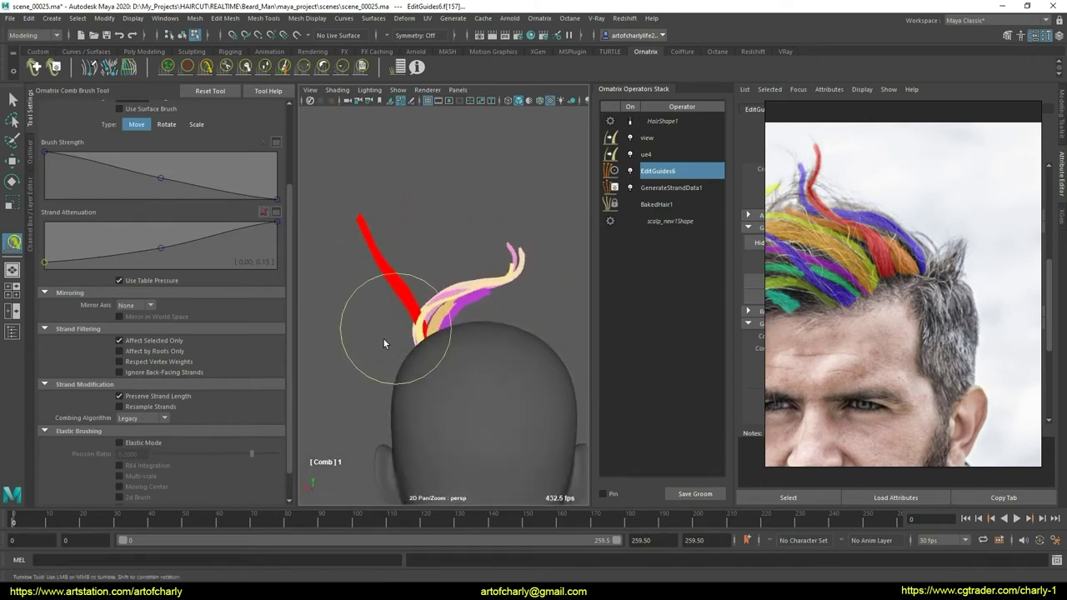
mouse_move(444, 325)
alt+mouse_down()
mouse_move(452, 362)
mouse_move(464, 310)
mouse_move(435, 297)
alt+mouse_up()
mouse_move(500, 331)
alt+mouse_down()
mouse_move(455, 296)
mouse_move(489, 358)
mouse_move(493, 323)
mouse_move(436, 297)
mouse_move(422, 375)
mouse_move(393, 341)
mouse_move(501, 359)
mouse_move(488, 346)
alt+mouse_up()
- Tumble around the head to review the combed guides from front and rear views
click(361, 66)
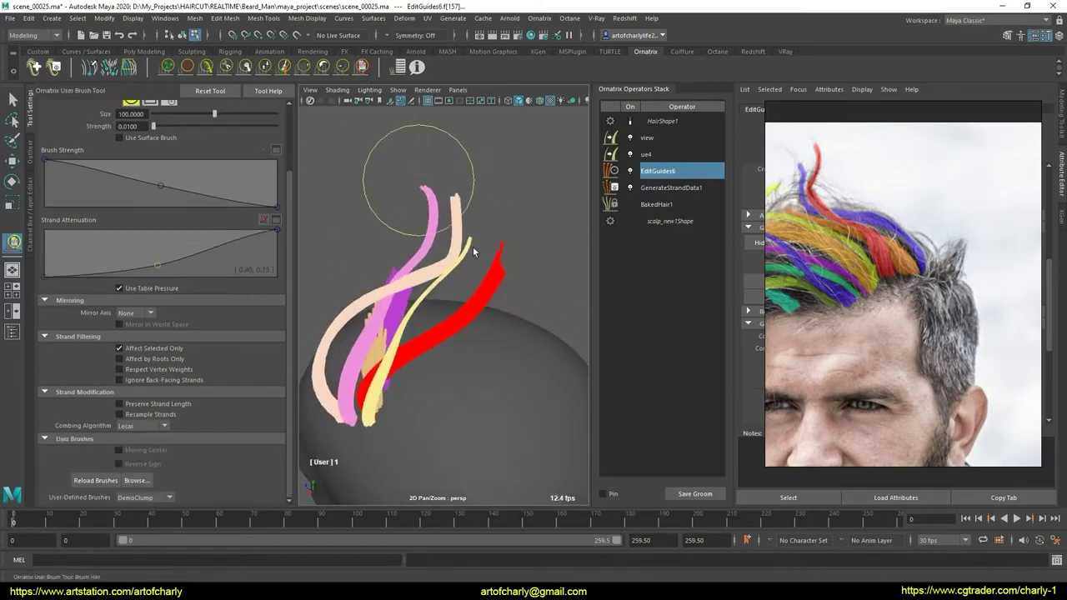
key(g)
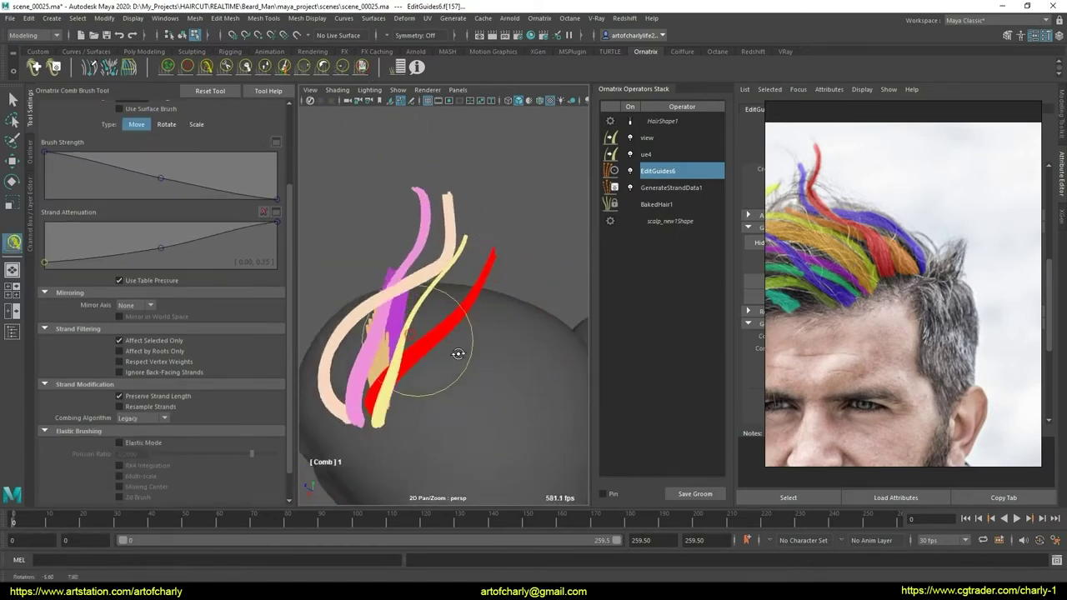
alt+drag(453, 358, 471, 354)
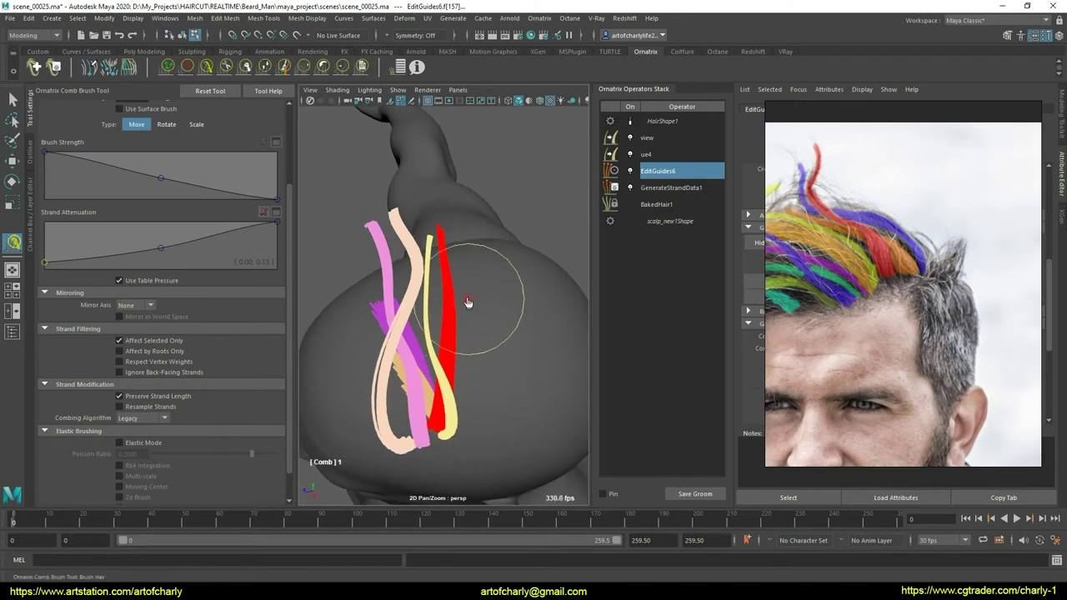
mouse_move(459, 376)
alt+mouse_down()
mouse_move(401, 354)
mouse_move(488, 340)
mouse_move(447, 339)
alt+mouse_up()
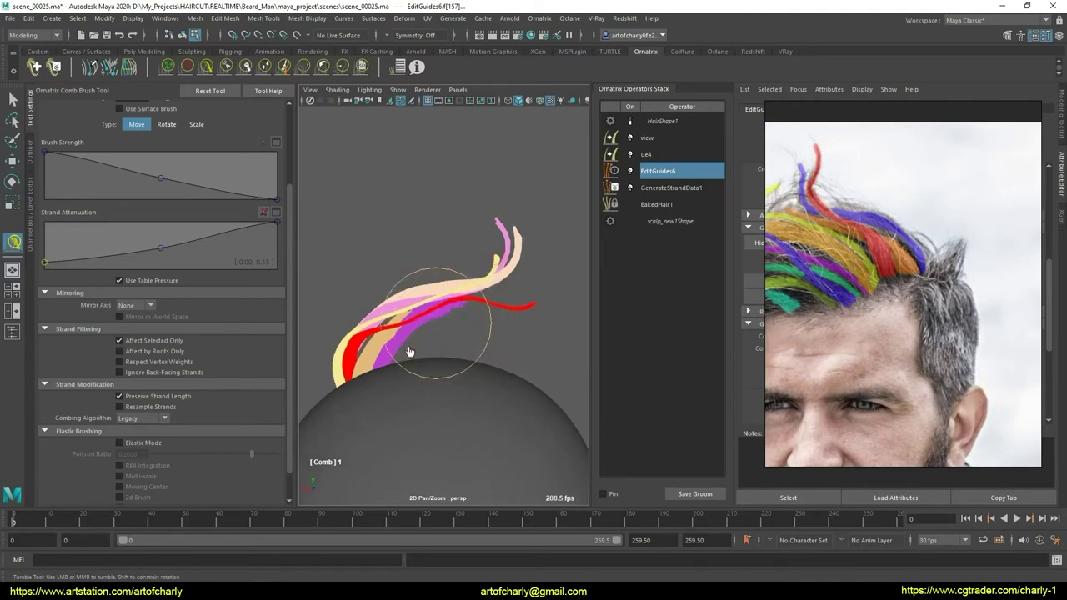
mouse_move(409, 352)
alt+mouse_down()
mouse_move(469, 363)
mouse_move(374, 353)
mouse_move(392, 359)
mouse_move(388, 367)
mouse_move(421, 356)
mouse_move(413, 333)
mouse_move(380, 333)
mouse_move(493, 302)
alt+mouse_up()
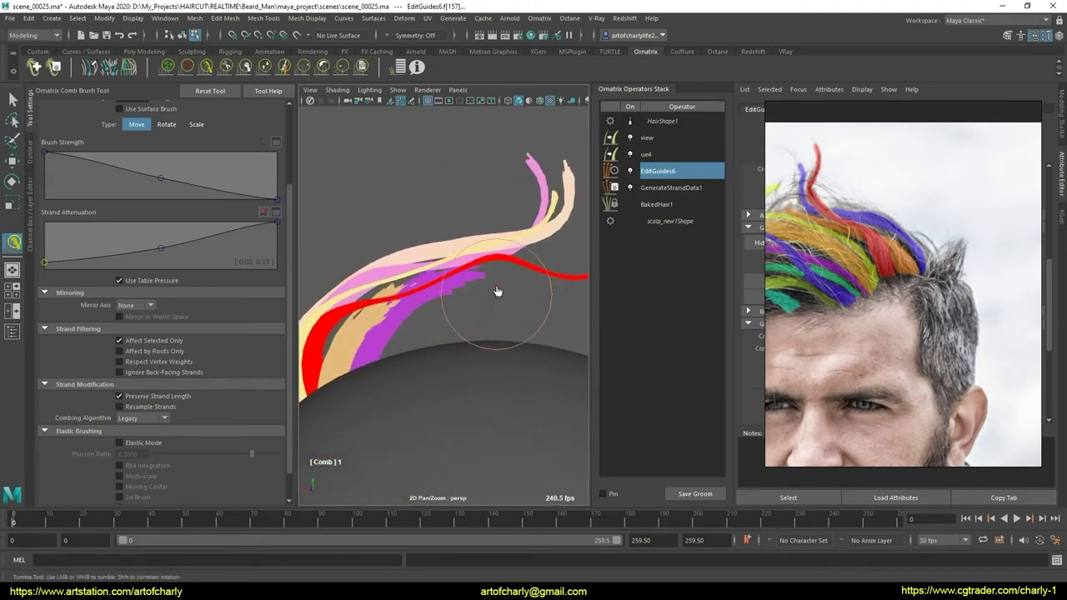
mouse_move(396, 356)
alt+mouse_down()
mouse_move(432, 352)
mouse_move(405, 369)
mouse_move(460, 358)
alt+mouse_up()
key(q)
click(208, 69)
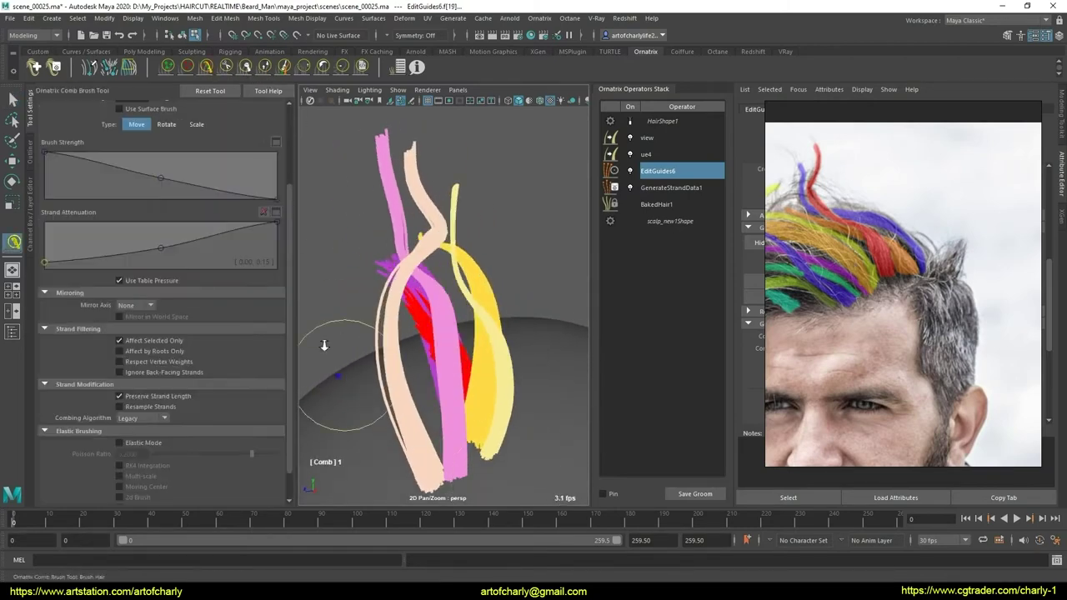
mouse_move(334, 338)
alt+mouse_down()
mouse_move(453, 321)
mouse_move(448, 346)
mouse_move(482, 342)
alt+mouse_up()
click(265, 68)
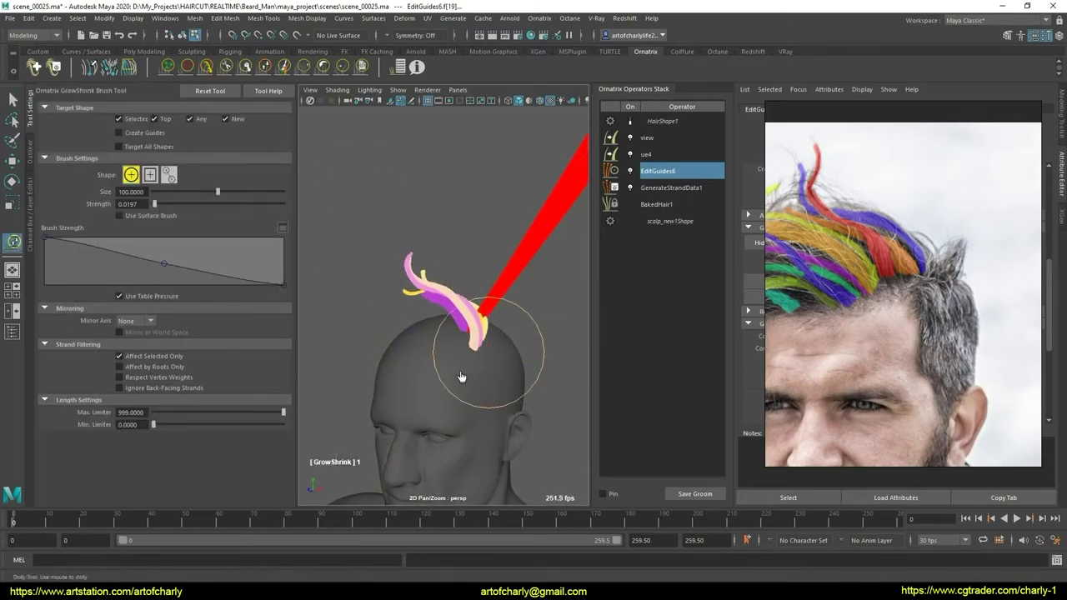
- From a top view, cut the long red strands short
alt+drag(461, 377, 468, 325)
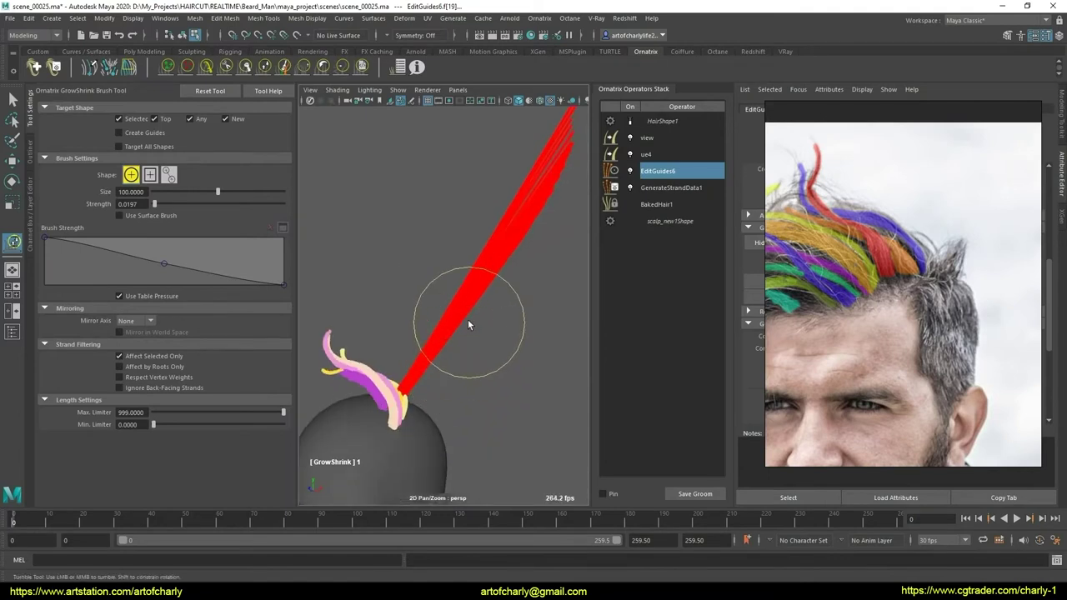
click(226, 66)
drag(429, 226, 565, 314)
- Comb the red guide upright and back over the scalp
click(206, 67)
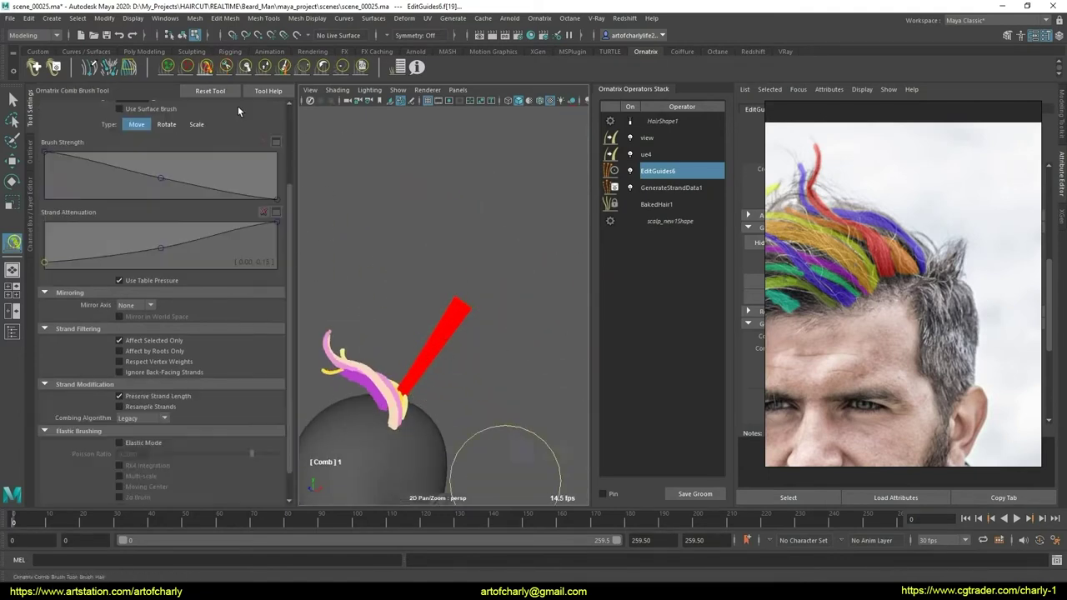
drag(453, 387, 397, 335)
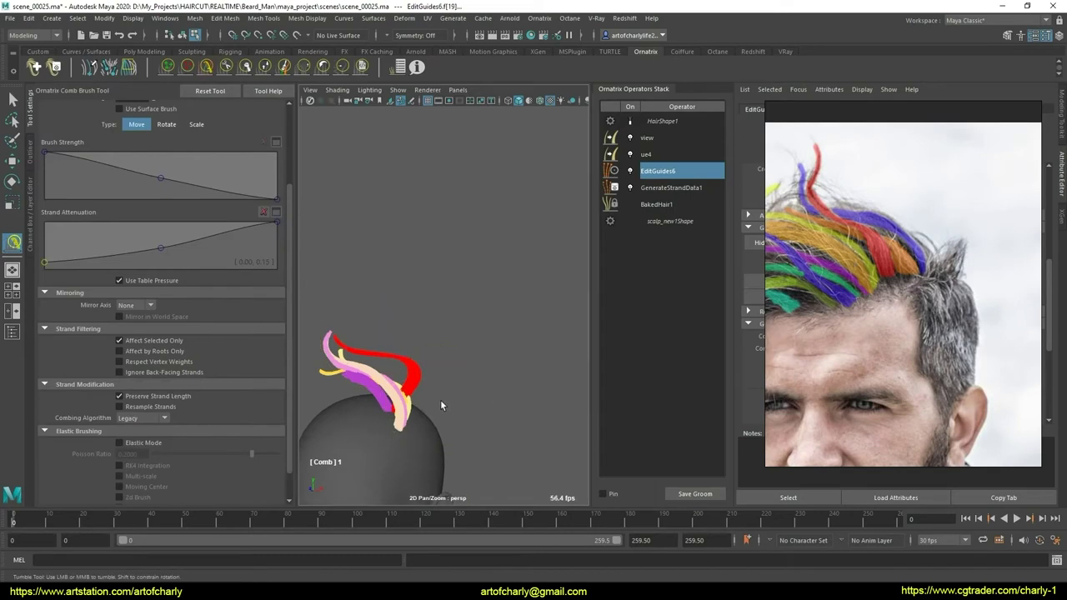
mouse_move(440, 400)
mouse_down()
mouse_move(446, 325)
mouse_move(417, 396)
mouse_up()
mouse_move(417, 396)
alt+middle_down()
mouse_move(375, 376)
mouse_move(350, 391)
alt+middle_up()
scroll(349, 390, up, 3)
scroll(406, 381, up, 3)
scroll(406, 381, down, 3)
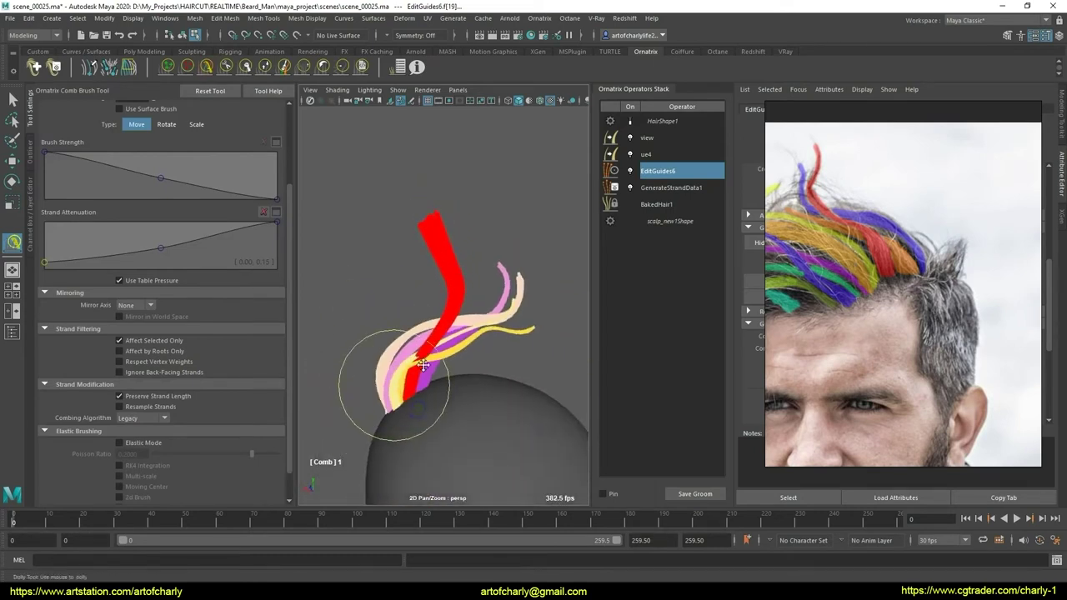
mouse_move(386, 392)
mouse_down()
mouse_move(476, 341)
mouse_move(455, 396)
mouse_move(393, 422)
mouse_move(350, 381)
mouse_move(367, 384)
mouse_up()
- Comb the red and pink guides leftward so the strands arc up
mouse_move(415, 379)
alt+mouse_down()
mouse_move(499, 392)
mouse_move(459, 406)
mouse_move(445, 381)
mouse_move(453, 342)
mouse_move(417, 322)
mouse_move(379, 333)
alt+mouse_up()
mouse_move(417, 367)
alt+mouse_down()
mouse_move(433, 417)
mouse_move(471, 393)
alt+mouse_up()
mouse_move(442, 314)
mouse_down()
mouse_move(409, 338)
mouse_move(465, 381)
mouse_move(356, 381)
mouse_move(428, 324)
mouse_up()
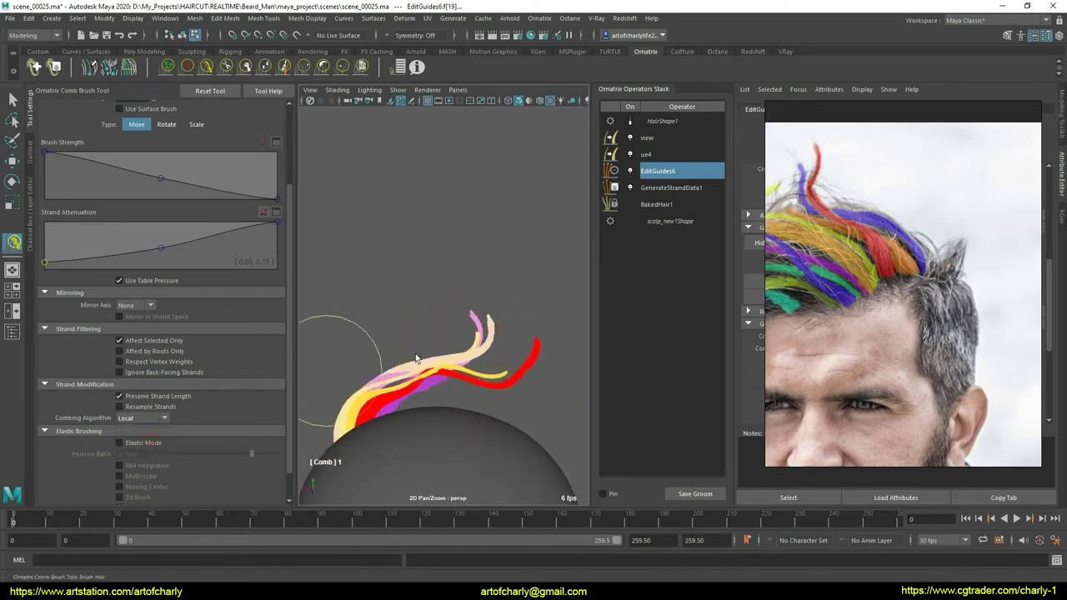
alt+right_drag(415, 354, 389, 377)
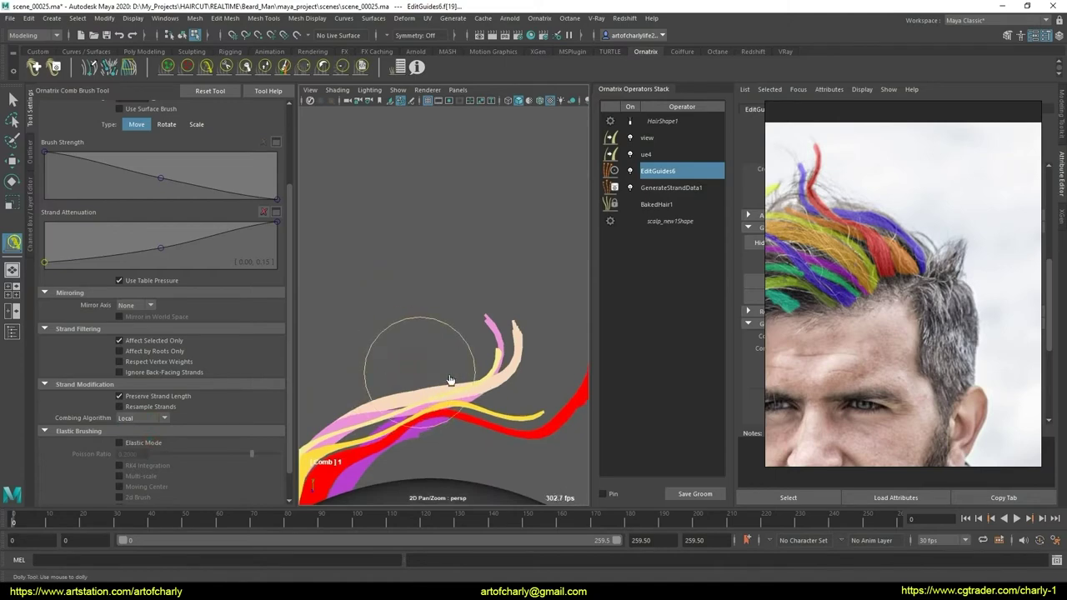
mouse_move(449, 381)
alt+mouse_down()
mouse_move(483, 376)
mouse_move(438, 400)
mouse_move(442, 357)
mouse_move(333, 399)
alt+mouse_up()
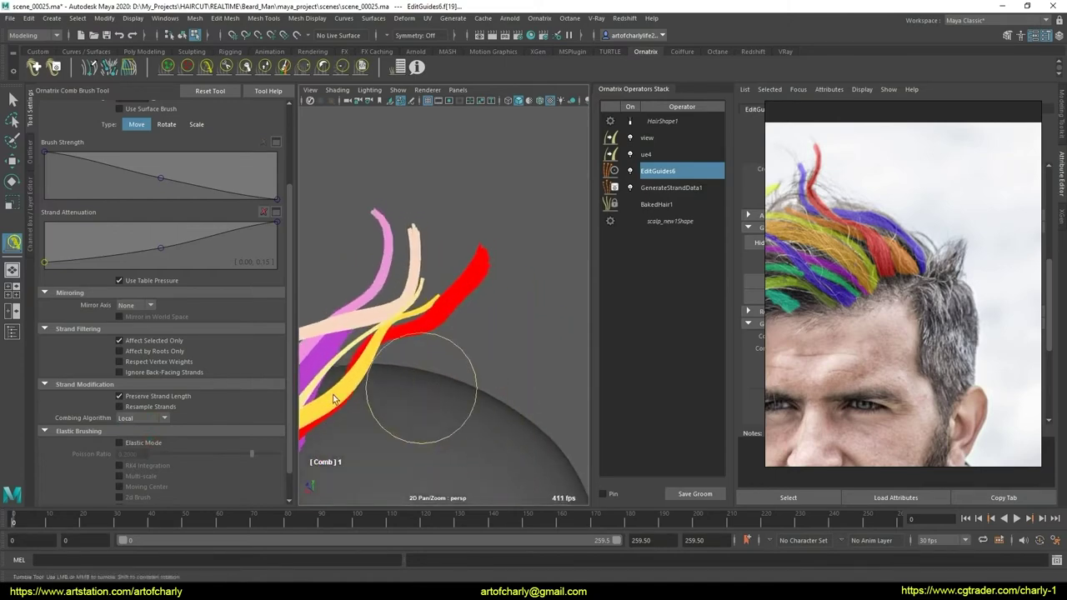
- Set the combing algorithm to Legacy and review the strands from several angles
click(158, 419)
click(163, 429)
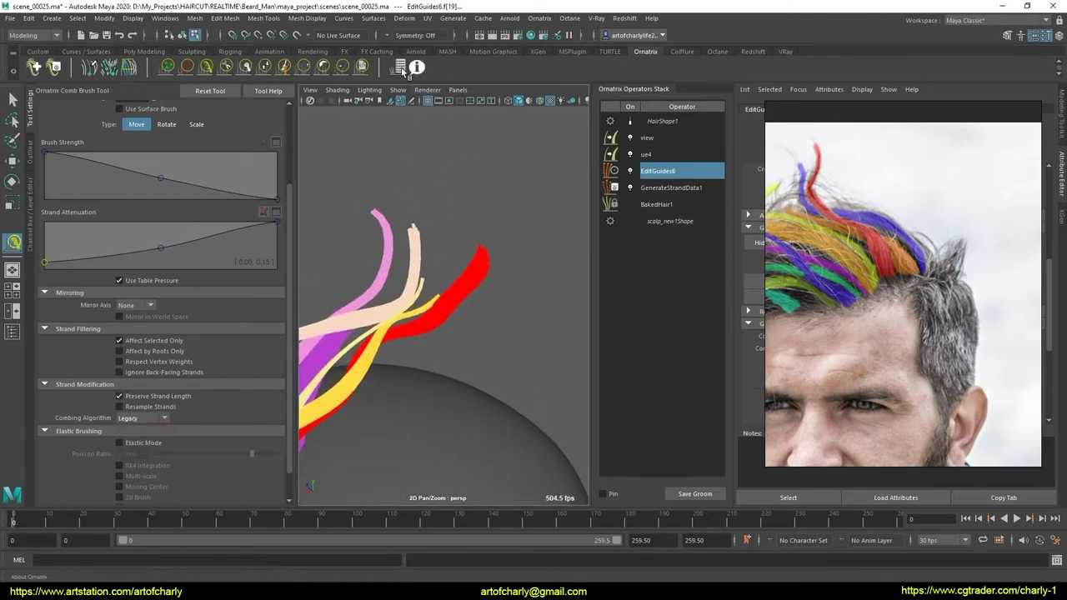
click(364, 68)
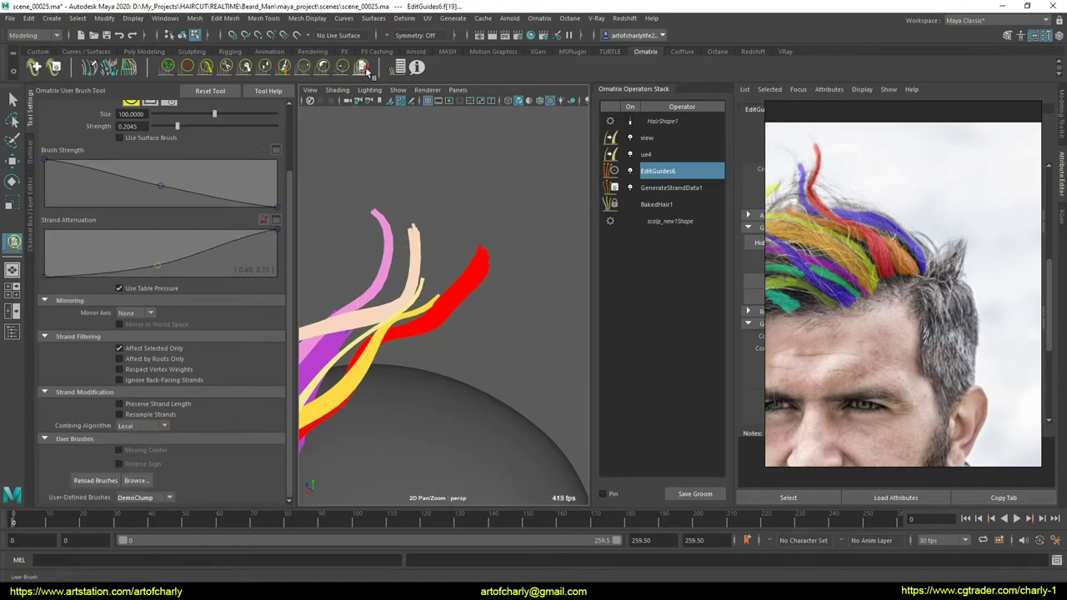
alt+drag(464, 239, 473, 200)
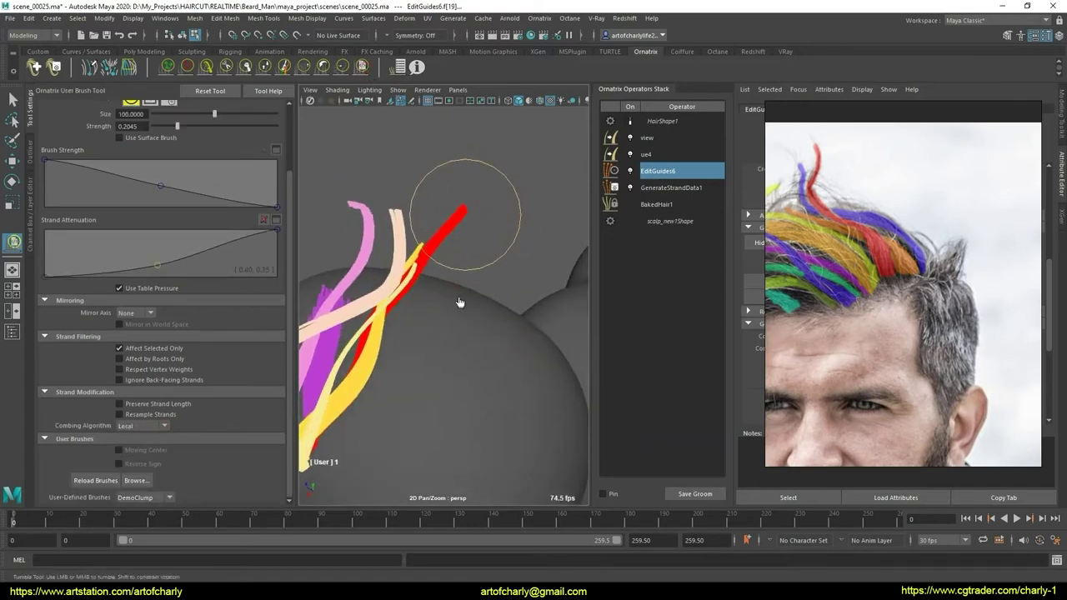
mouse_move(459, 301)
alt+mouse_down()
mouse_move(487, 237)
mouse_move(565, 278)
mouse_move(476, 281)
alt+mouse_up()
alt+right_drag(476, 281, 429, 305)
mouse_move(428, 306)
alt+mouse_down()
mouse_move(486, 306)
mouse_move(435, 334)
mouse_move(492, 312)
mouse_move(433, 340)
mouse_move(452, 361)
alt+mouse_up()
key(q)
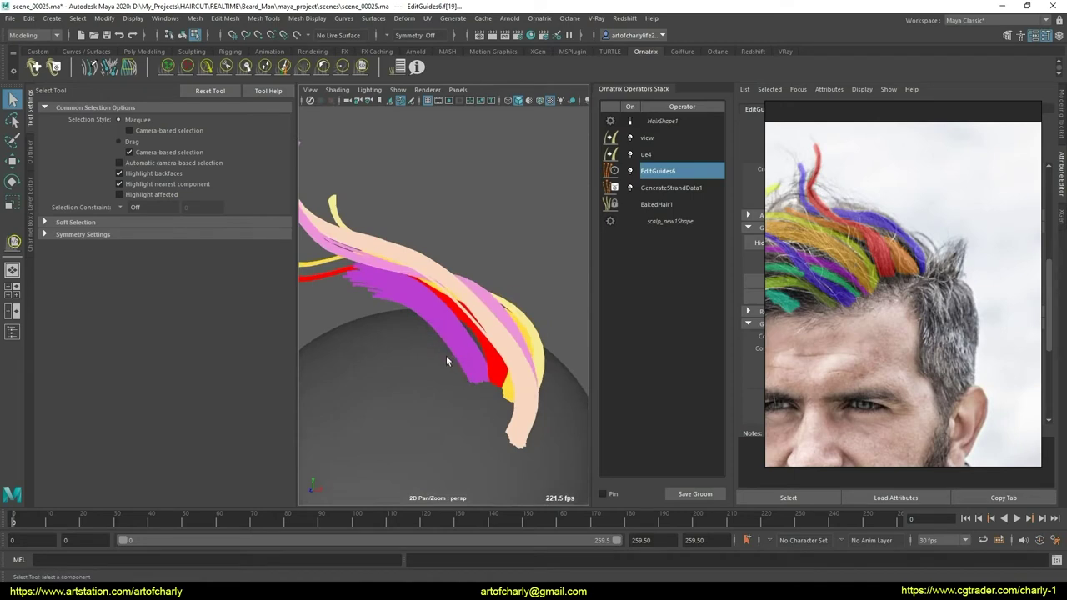
mouse_move(461, 335)
alt+mouse_down()
mouse_move(506, 325)
mouse_move(397, 265)
alt+mouse_up()
- Grow the red strands longer, then trim them back with the Cut brush
click(265, 67)
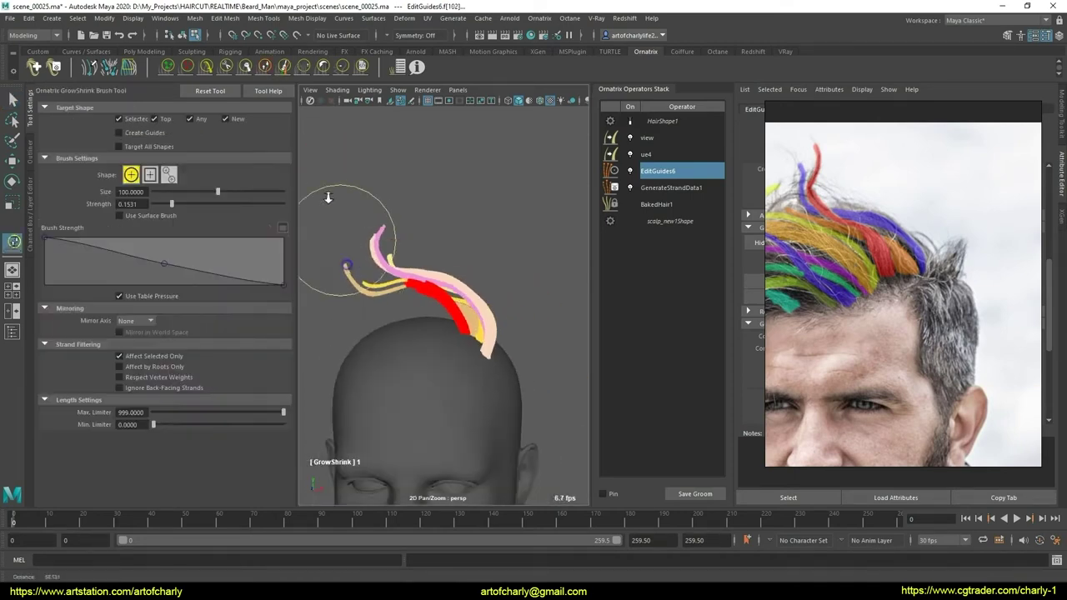
mouse_move(322, 191)
alt+mouse_down()
mouse_move(425, 267)
mouse_move(476, 358)
alt+mouse_up()
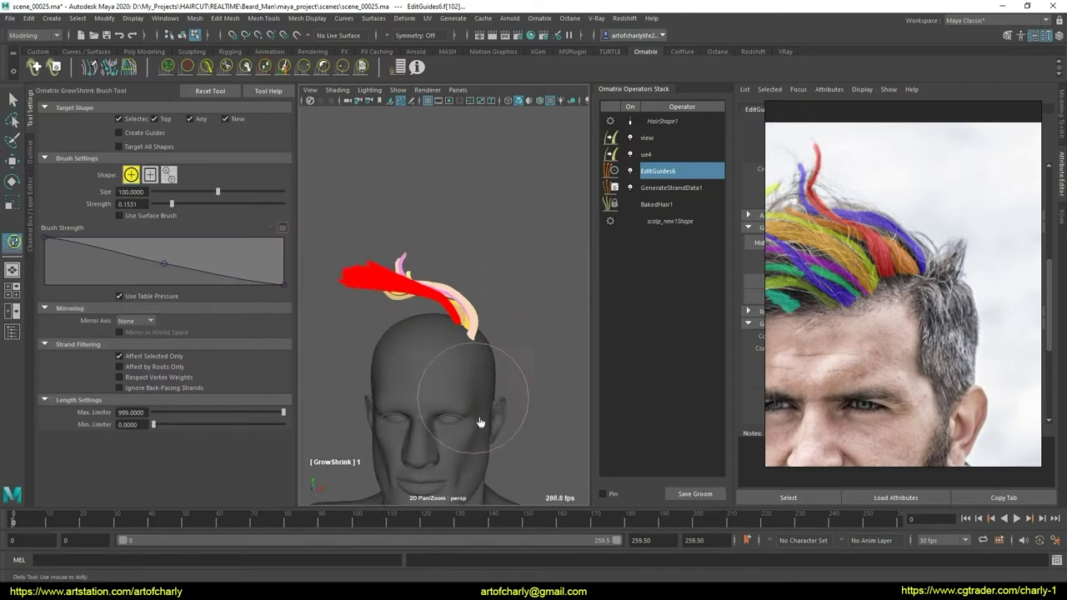
click(232, 69)
mouse_move(362, 207)
alt+mouse_down()
mouse_move(402, 226)
mouse_move(354, 287)
alt+mouse_up()
- Set the Comb brush's combing algorithm to Local and comb the strands up and left
click(203, 73)
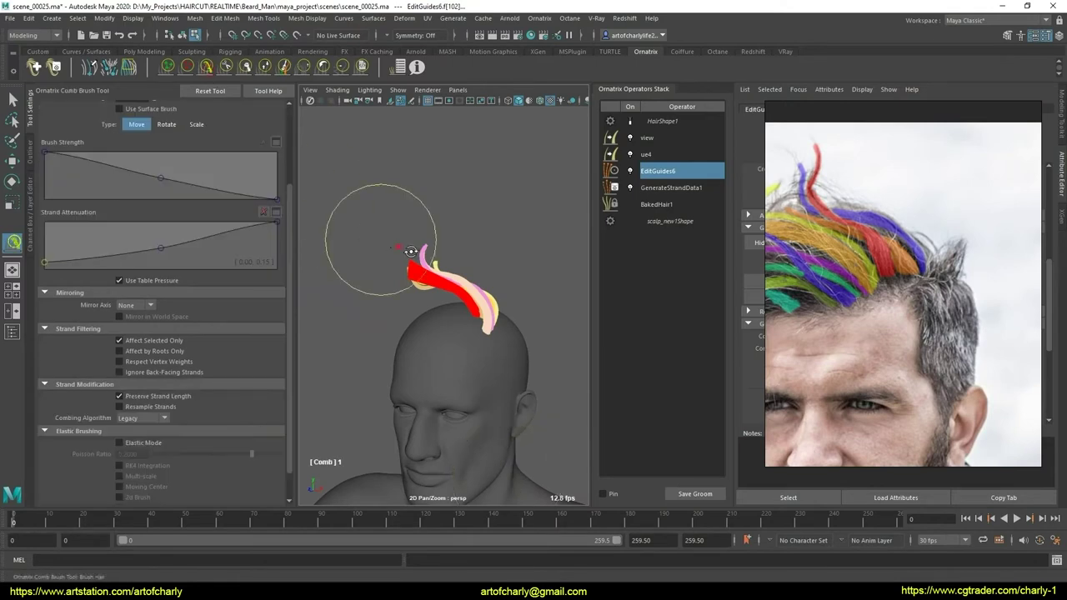
mouse_move(417, 250)
alt+mouse_down()
mouse_move(488, 239)
mouse_move(476, 226)
alt+mouse_up()
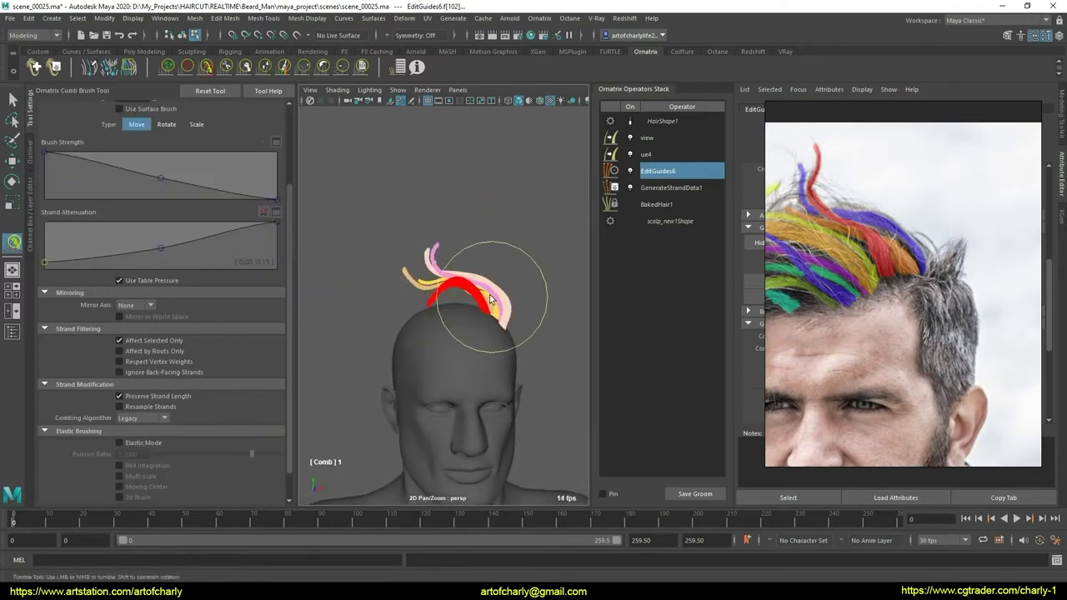
mouse_move(492, 294)
alt+mouse_down()
mouse_move(476, 333)
mouse_move(500, 238)
mouse_move(463, 327)
mouse_move(442, 309)
mouse_move(487, 344)
mouse_move(459, 333)
mouse_move(467, 349)
mouse_move(528, 346)
mouse_move(506, 357)
mouse_move(492, 288)
alt+mouse_up()
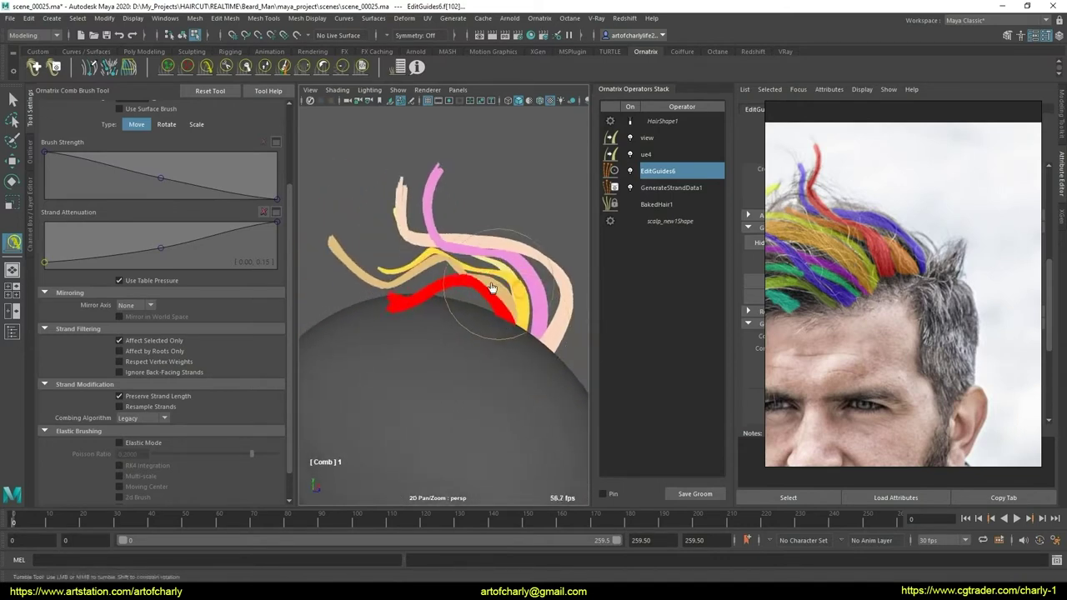
mouse_move(530, 328)
alt+mouse_down()
mouse_move(448, 318)
mouse_move(459, 313)
mouse_move(381, 281)
mouse_move(425, 236)
alt+mouse_up()
click(142, 417)
click(138, 440)
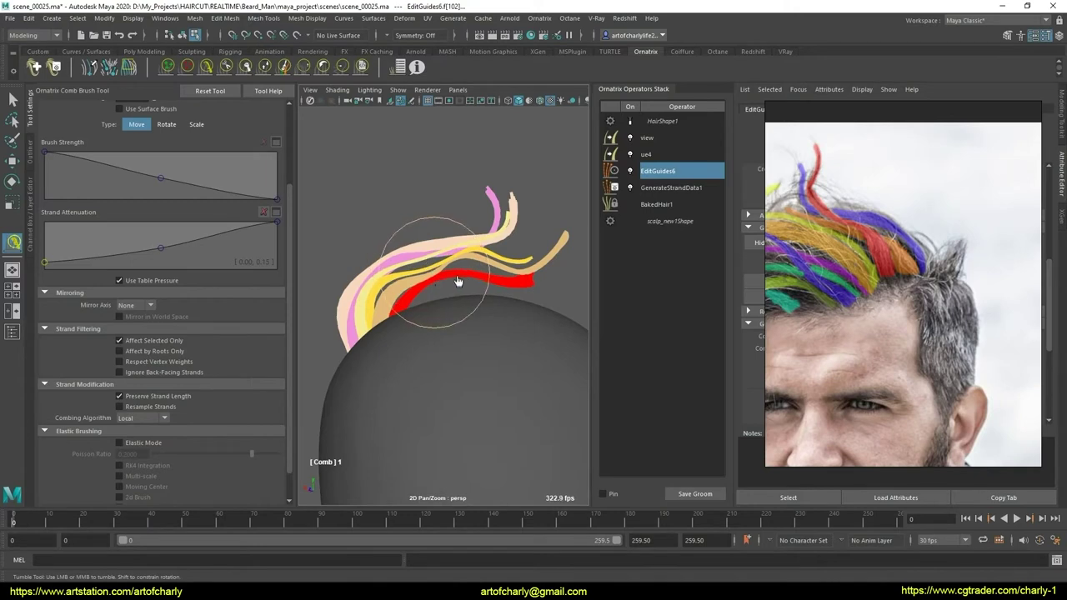
mouse_move(457, 282)
mouse_down()
mouse_move(433, 287)
mouse_move(423, 252)
mouse_up()
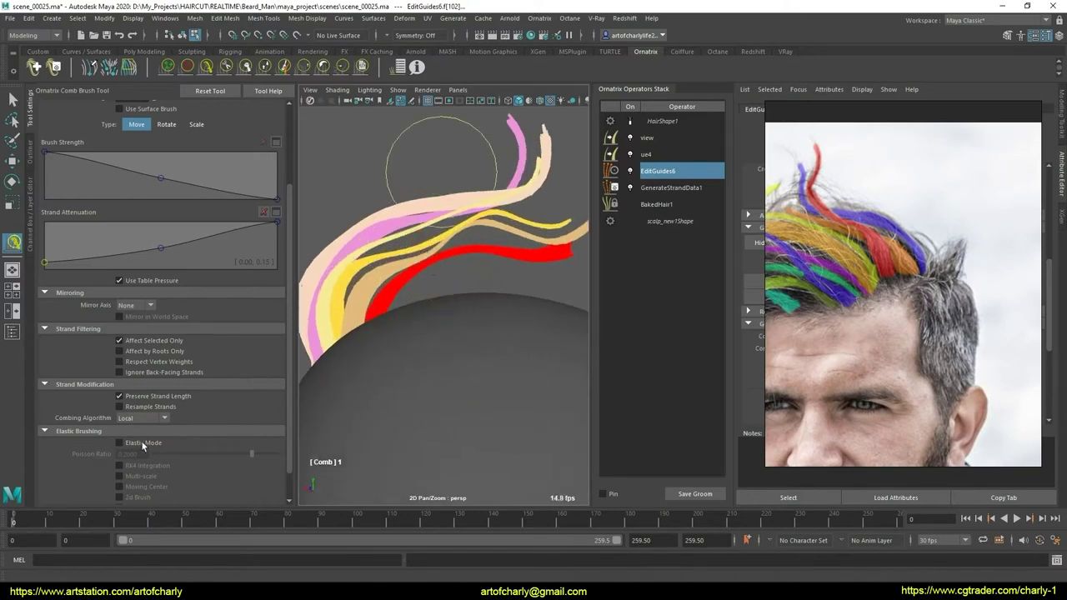
- Orbit to lower angles around the strands and pan the head left
mouse_move(385, 342)
alt+mouse_down()
mouse_move(422, 298)
mouse_move(417, 369)
mouse_move(401, 225)
alt+mouse_up()
mouse_move(472, 313)
alt+mouse_down()
mouse_move(470, 296)
mouse_move(502, 369)
alt+mouse_up()
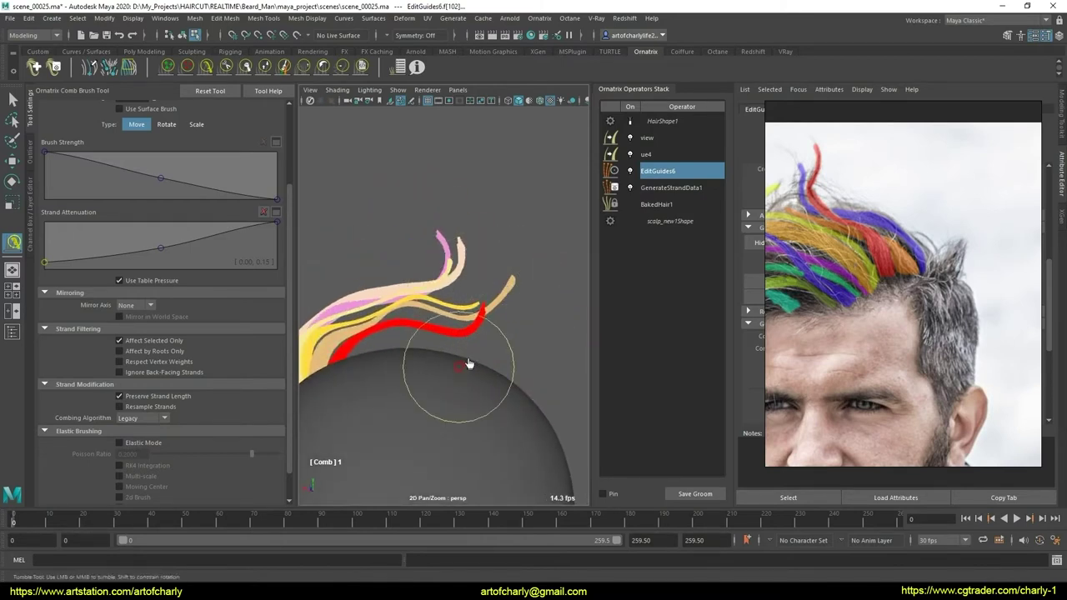
mouse_move(503, 353)
alt+mouse_down()
mouse_move(453, 340)
mouse_move(385, 352)
mouse_move(417, 345)
mouse_move(427, 361)
mouse_move(393, 367)
mouse_move(420, 350)
mouse_move(489, 370)
mouse_move(489, 386)
mouse_move(384, 360)
mouse_move(515, 372)
mouse_move(443, 359)
mouse_move(434, 347)
alt+mouse_up()
click(148, 418)
alt+middle_drag(433, 343, 260, 156)
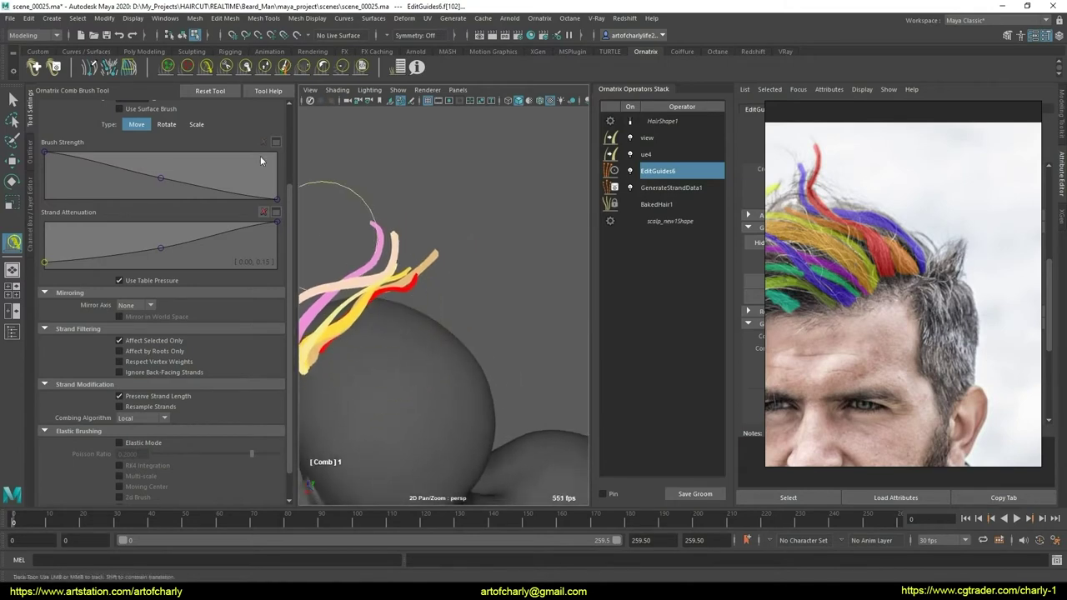
- Grow the red strand longer and taller with the GrowShrink brush
click(264, 66)
scroll(412, 271, up, 2)
mouse_move(407, 285)
mouse_down()
mouse_move(407, 326)
mouse_move(483, 271)
mouse_up()
click(245, 67)
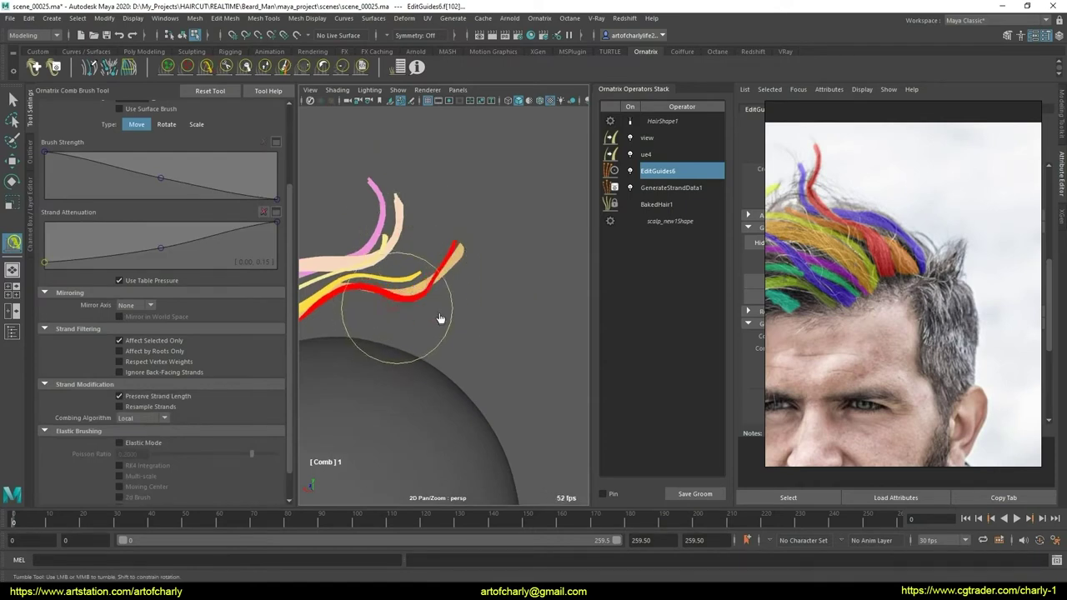
- Review the combed front guides close up and return to the Select tool
mouse_move(393, 307)
alt+mouse_down()
mouse_move(483, 333)
mouse_move(455, 310)
mouse_move(388, 148)
alt+mouse_up()
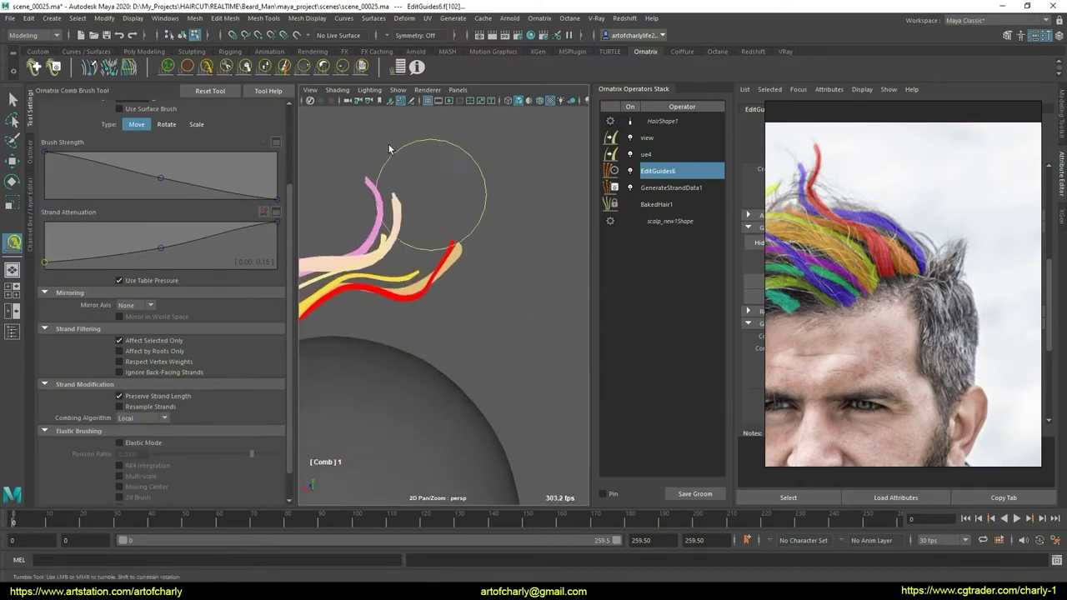
click(364, 68)
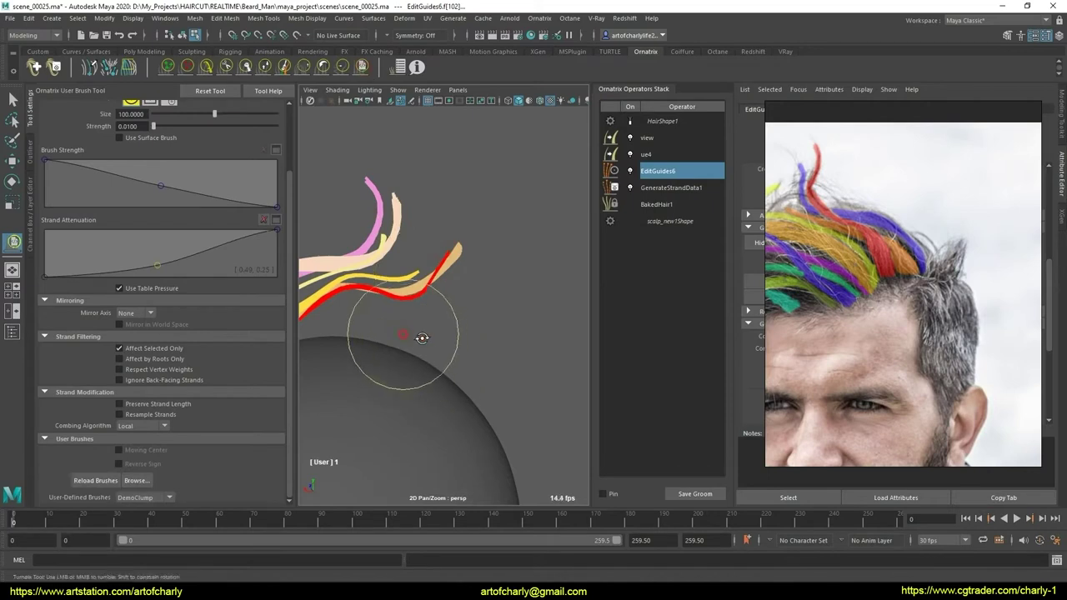
mouse_move(419, 350)
alt+mouse_down()
mouse_move(450, 309)
mouse_move(527, 284)
mouse_move(452, 202)
mouse_move(425, 348)
mouse_move(444, 359)
mouse_move(412, 333)
mouse_move(442, 333)
mouse_move(484, 308)
alt+mouse_up()
scroll(425, 348, up, 5)
key(q)
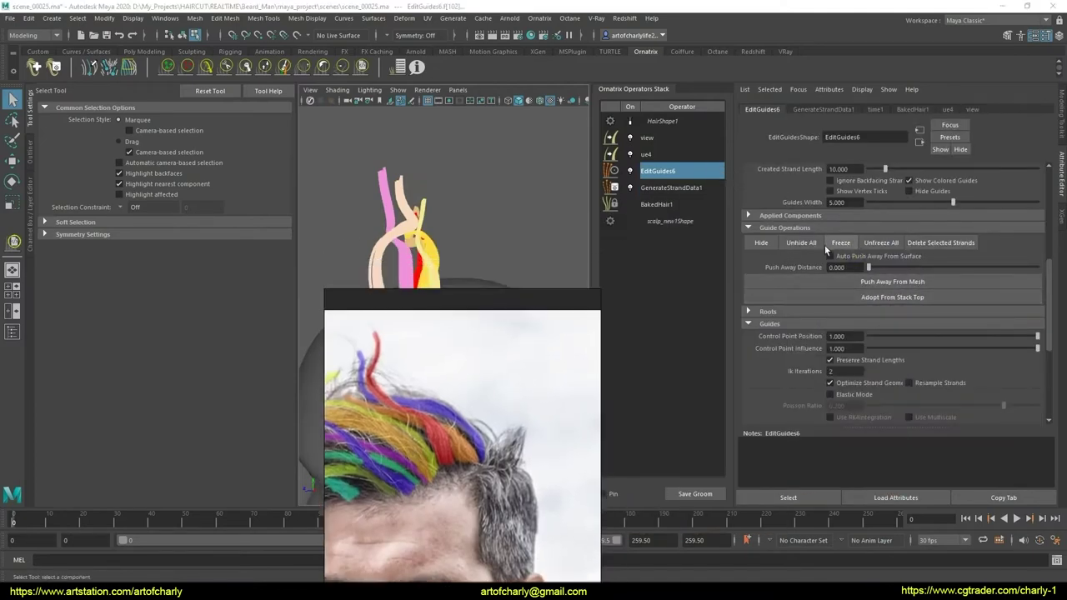
- Unhide all guides and orbit to view the full head of strands
click(802, 244)
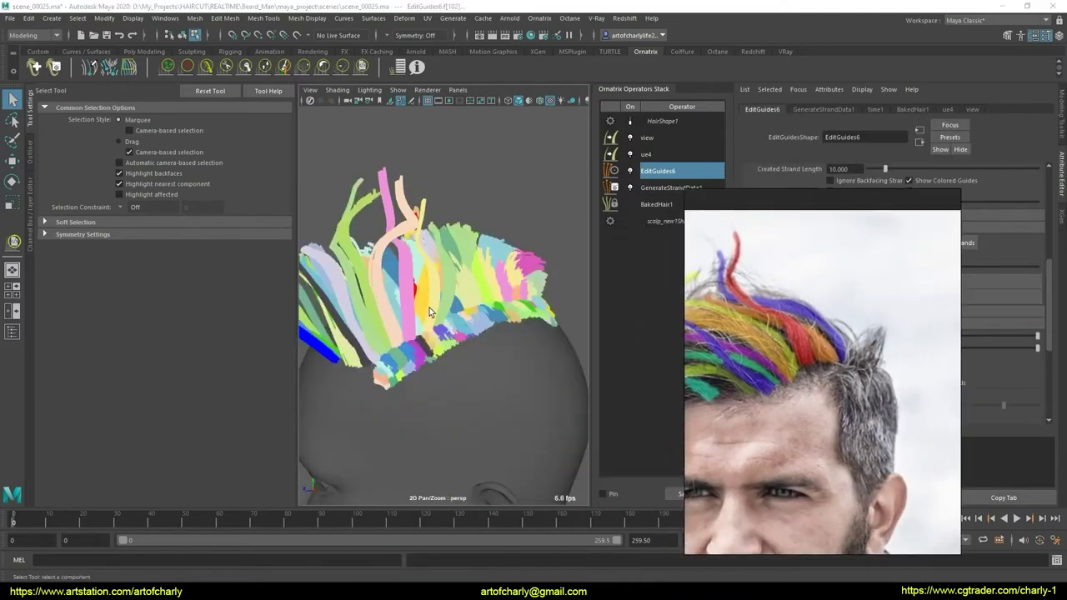
alt+drag(429, 307, 392, 335)
mouse_move(391, 335)
alt+right_down()
mouse_move(489, 322)
mouse_move(494, 343)
alt+right_up()
mouse_move(494, 344)
alt+mouse_down()
mouse_move(476, 334)
mouse_move(471, 361)
mouse_move(470, 334)
mouse_move(497, 344)
mouse_move(382, 291)
mouse_move(442, 306)
alt+mouse_up()
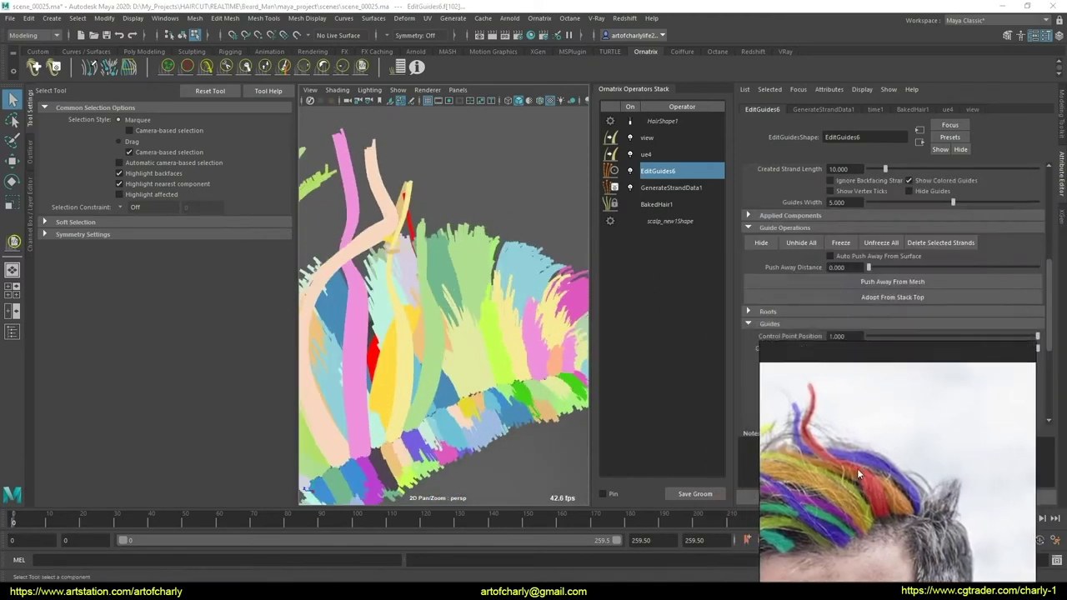
scroll(830, 183, up, 2)
scroll(832, 208, up, 3)
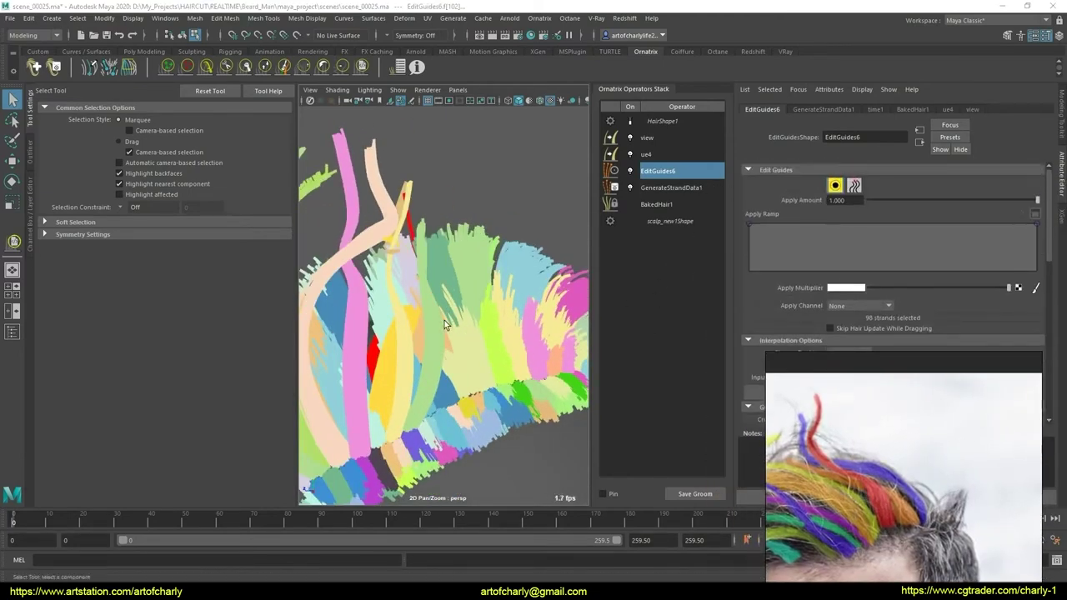
alt+drag(444, 320, 390, 262)
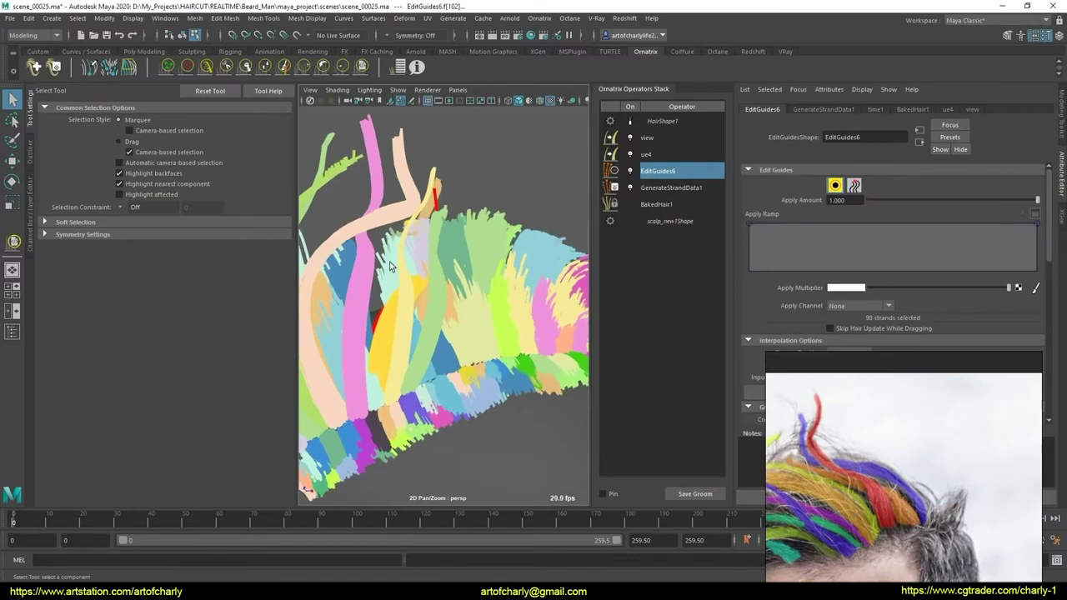
- Select the front strands, invert the selection, and hide all other strands
click(431, 329)
mouse_move(431, 328)
alt+mouse_down()
mouse_move(451, 277)
mouse_move(520, 282)
alt+mouse_up()
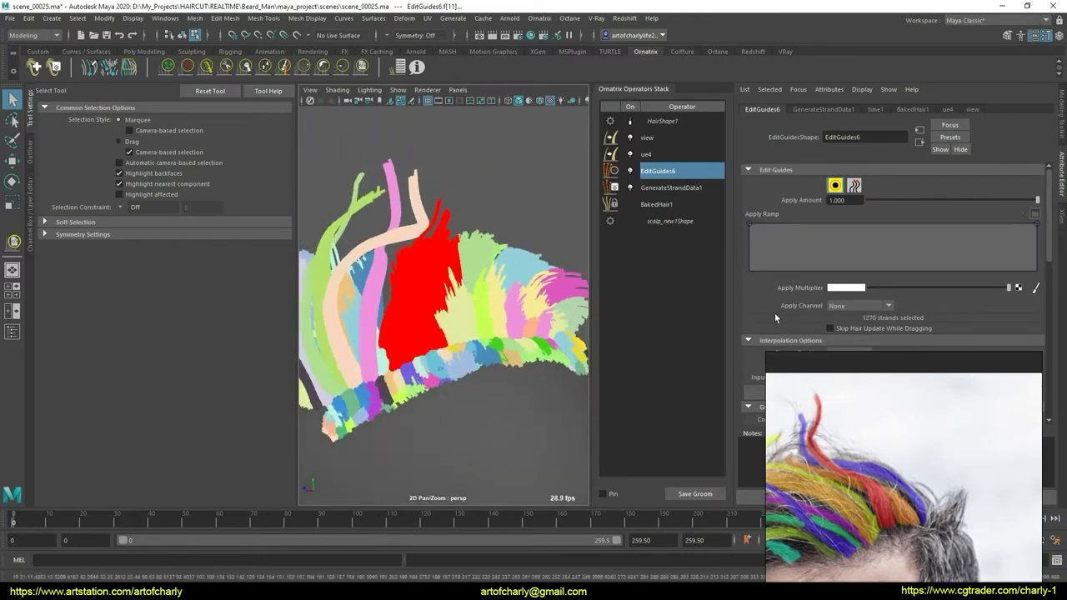
key(ctrl+shift+i)
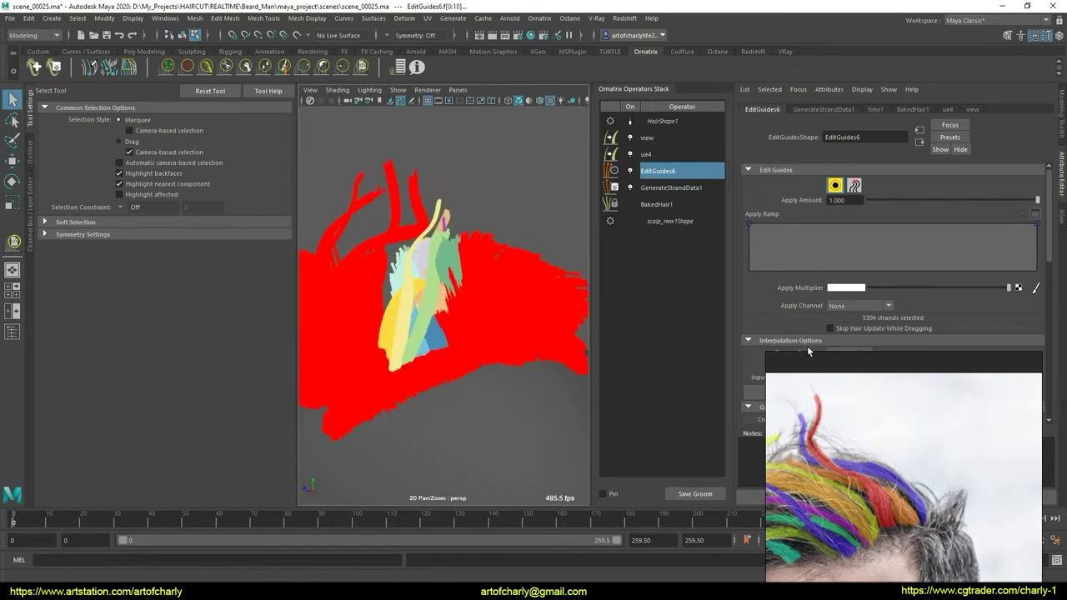
scroll(807, 351, down, 3)
scroll(792, 326, up, 1)
scroll(788, 308, up, 2)
scroll(781, 295, up, 1)
scroll(781, 295, down, 3)
scroll(771, 296, down, 2)
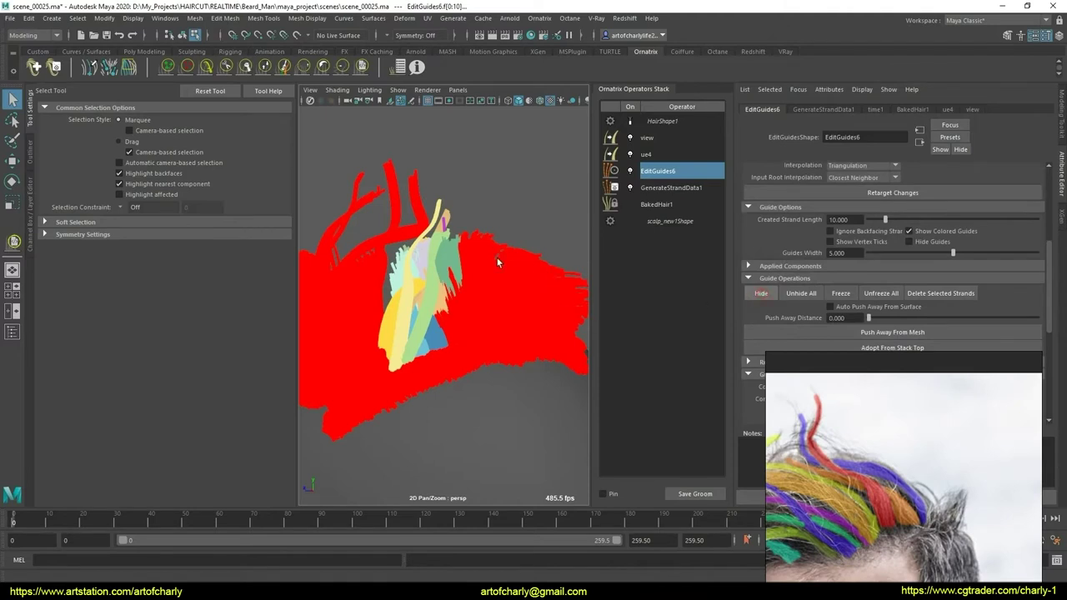
alt+drag(497, 262, 396, 256)
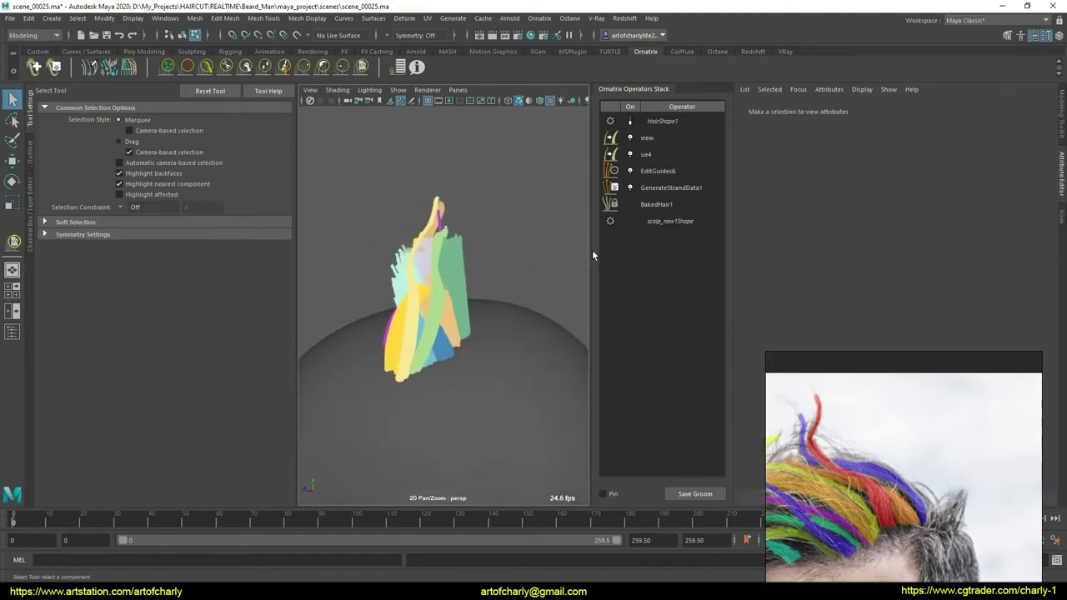
- Incrementally save the scene as scene_00026 and reselect EditGuides6
click(42, 52)
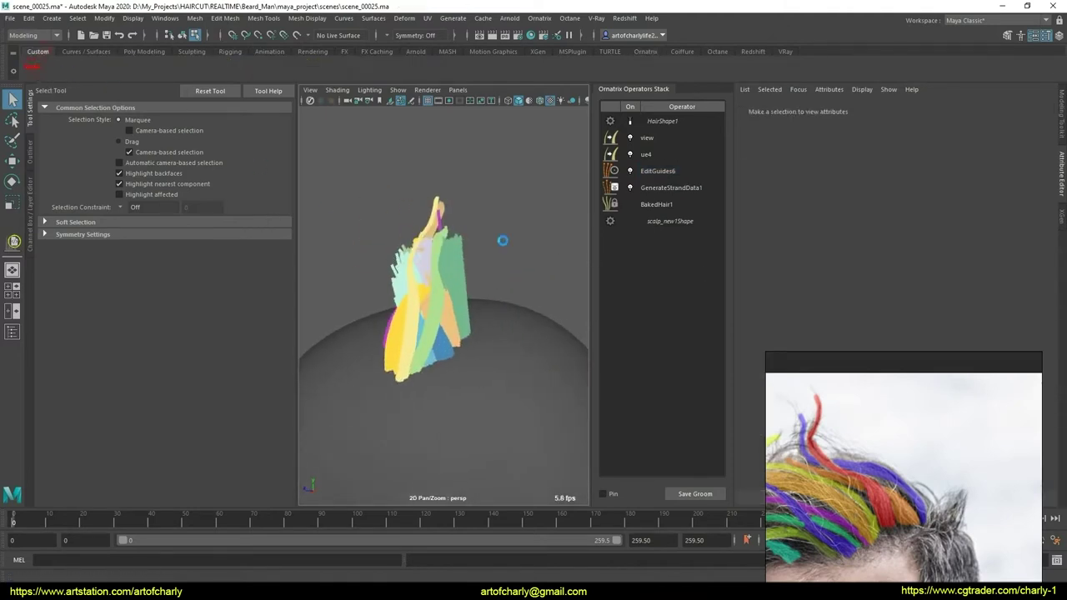
click(646, 52)
alt+drag(505, 181, 495, 187)
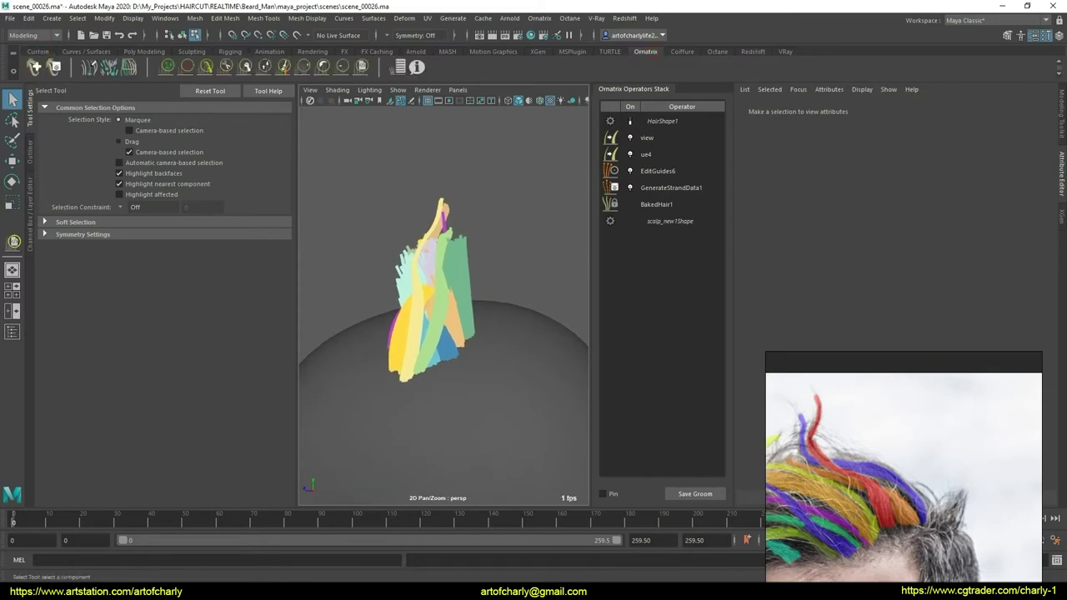
click(658, 170)
- Expand the Strand Groups settings of EditGuides6 in the Attribute Editor
mouse_move(479, 327)
alt+mouse_down()
mouse_move(507, 298)
mouse_move(491, 313)
mouse_move(488, 346)
mouse_move(553, 325)
mouse_move(400, 417)
mouse_move(364, 333)
mouse_move(428, 350)
mouse_move(502, 336)
mouse_move(476, 333)
mouse_move(489, 322)
mouse_move(521, 352)
mouse_move(509, 348)
mouse_move(488, 374)
mouse_move(446, 386)
alt+mouse_up()
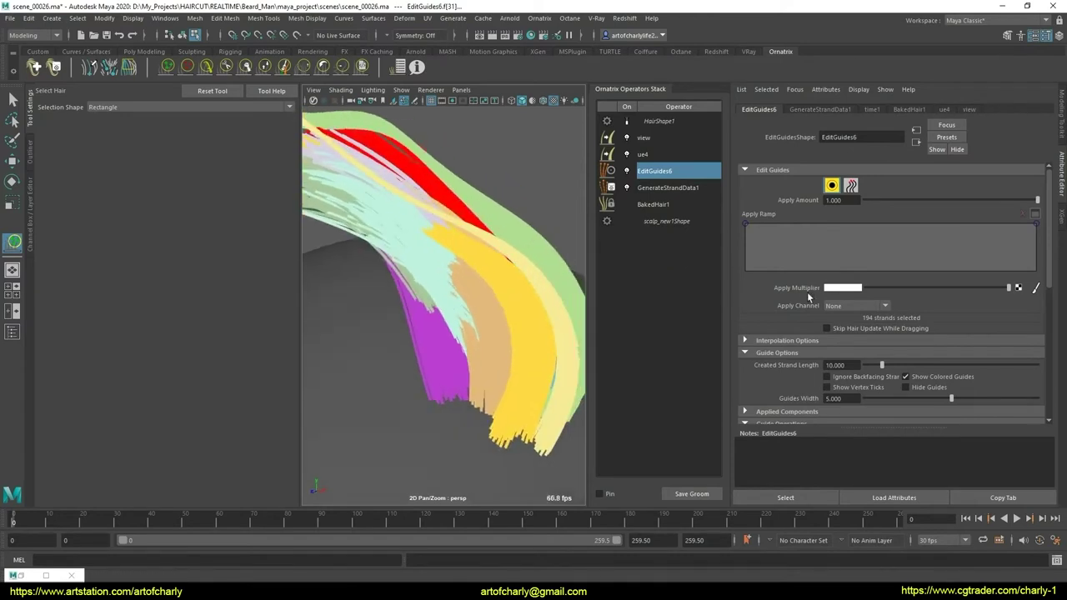
scroll(808, 295, down, 10)
click(777, 356)
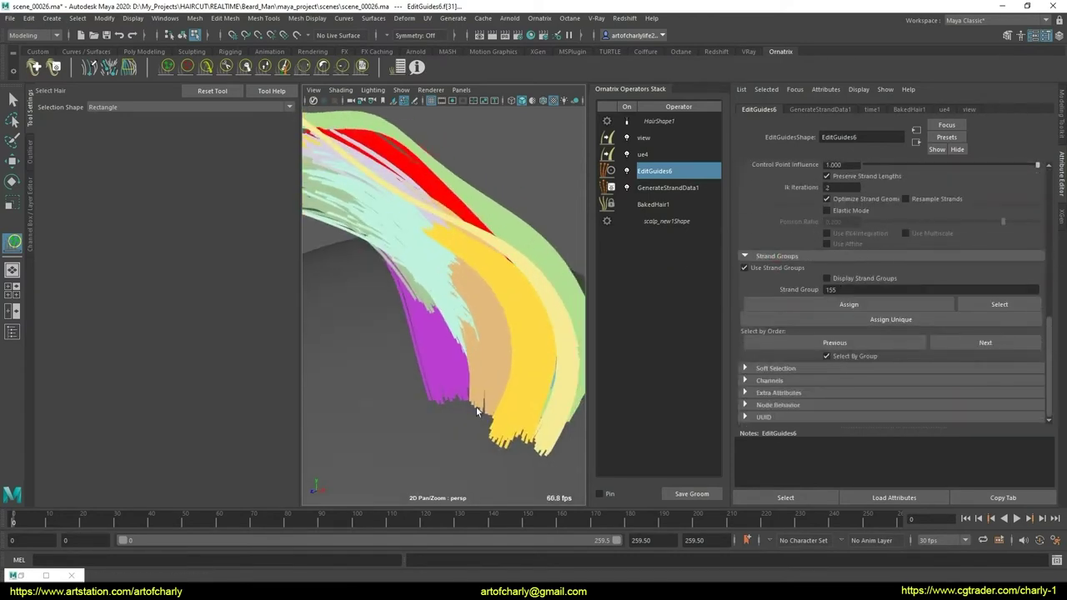
mouse_move(442, 413)
alt+mouse_down()
mouse_move(456, 348)
mouse_move(452, 357)
mouse_move(409, 342)
alt+mouse_up()
mouse_move(380, 299)
alt+mouse_down()
mouse_move(381, 367)
mouse_move(390, 355)
alt+mouse_up()
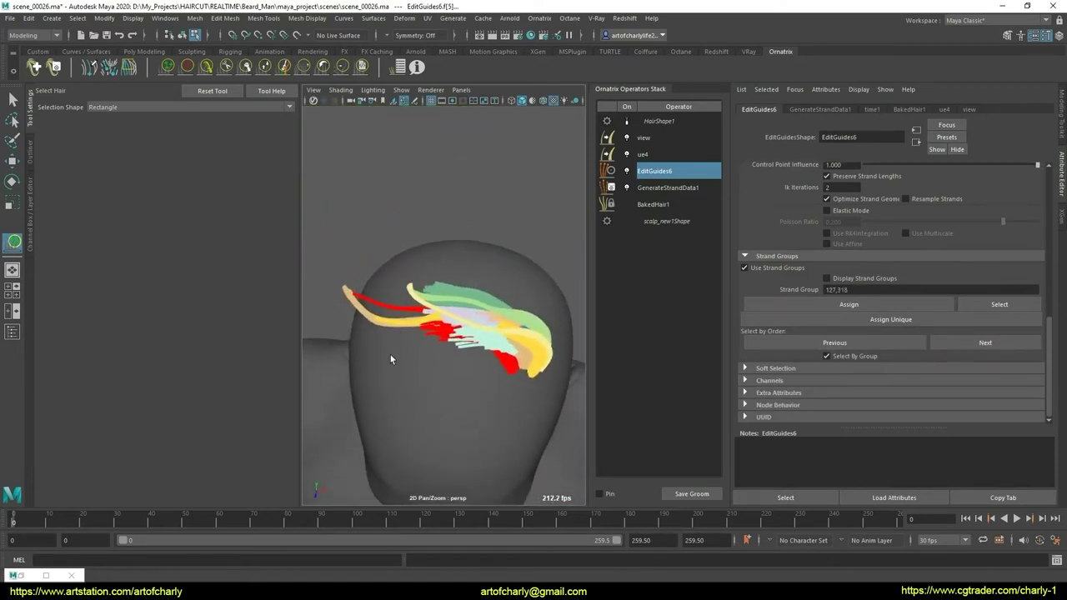
- Check the groups of several front strands, clear the selection, and select a single front guide
shift+click(398, 338)
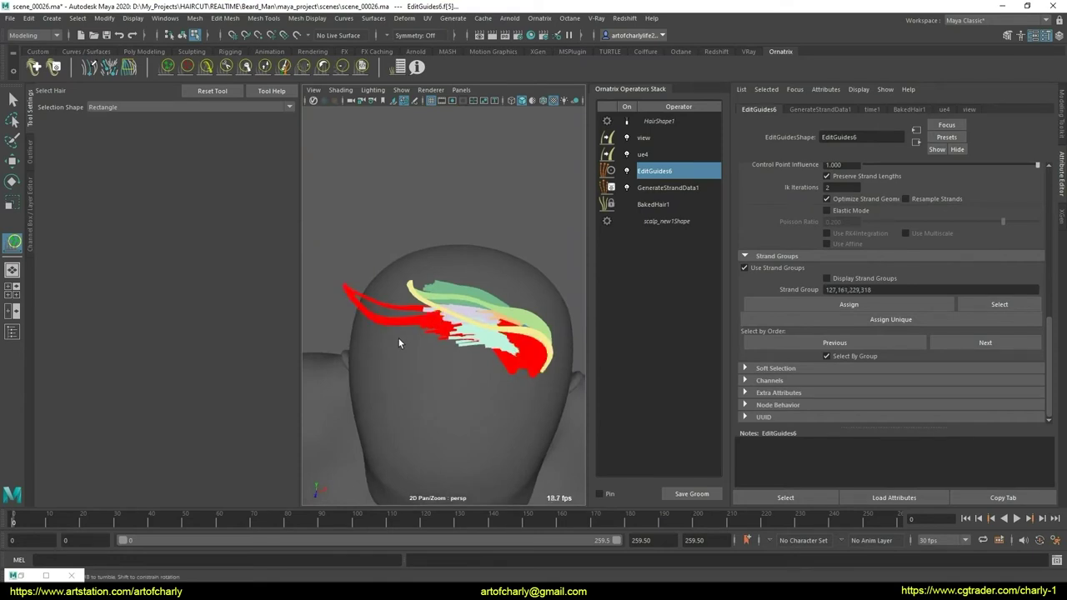
click(500, 339)
scroll(832, 247, up, 3)
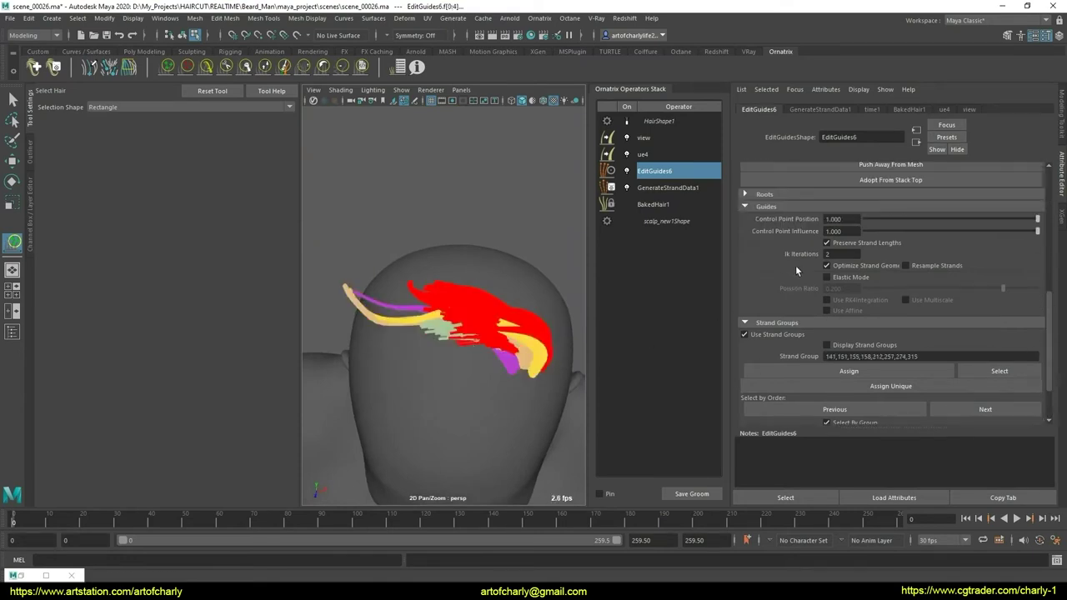
scroll(795, 265, up, 2)
click(466, 329)
mouse_move(466, 329)
alt+mouse_down()
mouse_move(435, 283)
mouse_move(448, 349)
mouse_move(452, 324)
mouse_move(539, 319)
mouse_move(476, 317)
mouse_move(509, 319)
mouse_move(503, 292)
mouse_move(436, 336)
alt+mouse_up()
click(464, 352)
mouse_move(376, 276)
alt+mouse_down()
mouse_move(442, 314)
mouse_move(436, 289)
mouse_move(499, 310)
alt+mouse_up()
- Try the GrowShrink brush while orbiting around the head, ending on the Cut brush
click(249, 69)
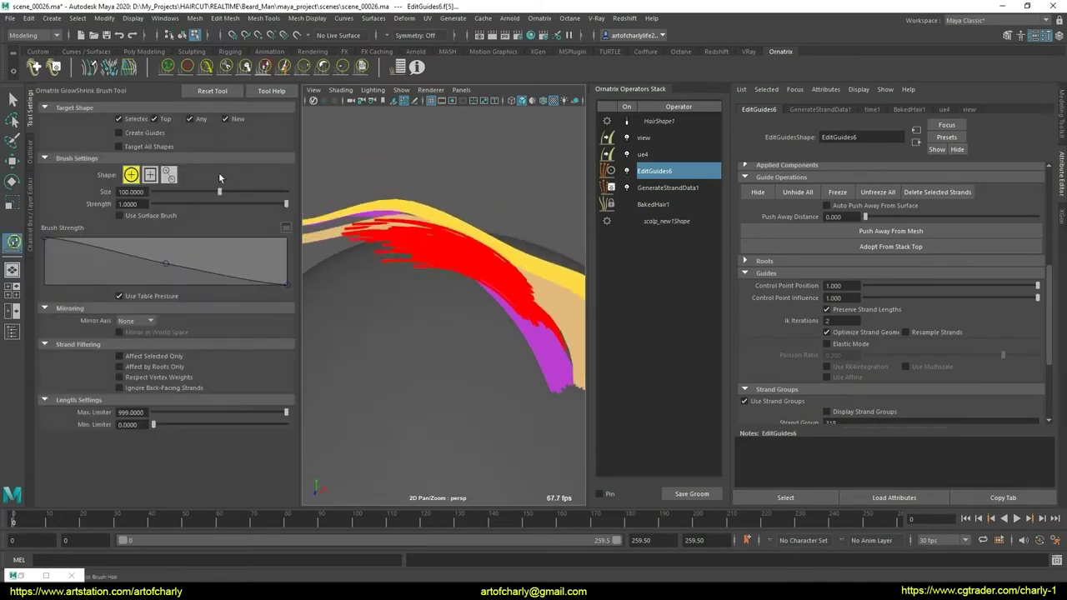
alt+drag(456, 248, 385, 261)
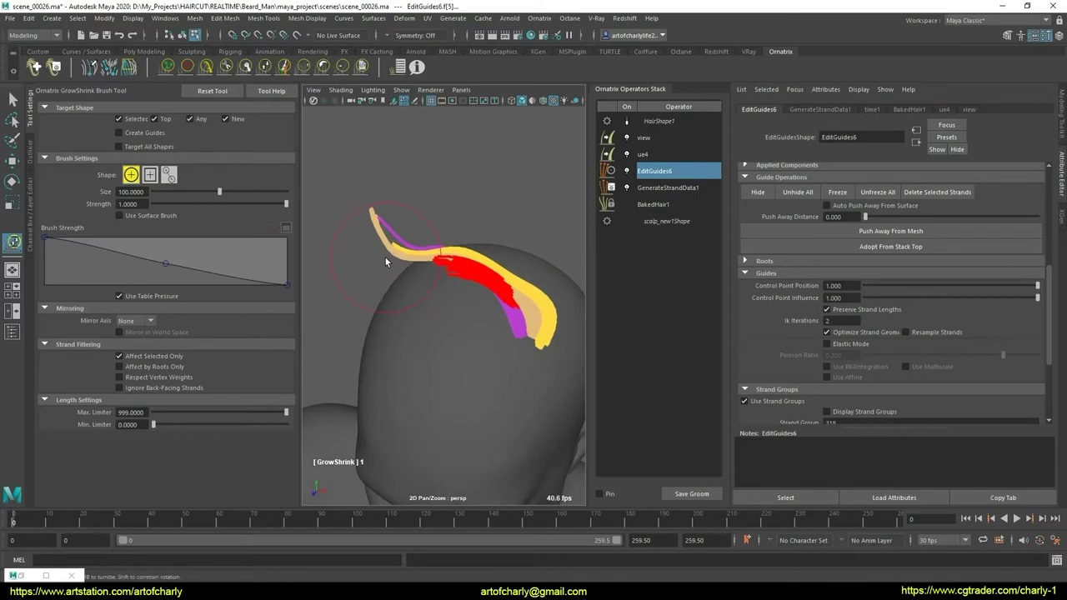
mouse_move(415, 270)
alt+mouse_down()
mouse_move(450, 294)
mouse_move(436, 270)
mouse_move(417, 330)
mouse_move(421, 286)
mouse_move(435, 305)
mouse_move(482, 308)
mouse_move(493, 317)
mouse_move(488, 338)
mouse_move(402, 230)
mouse_move(387, 304)
alt+mouse_up()
click(243, 67)
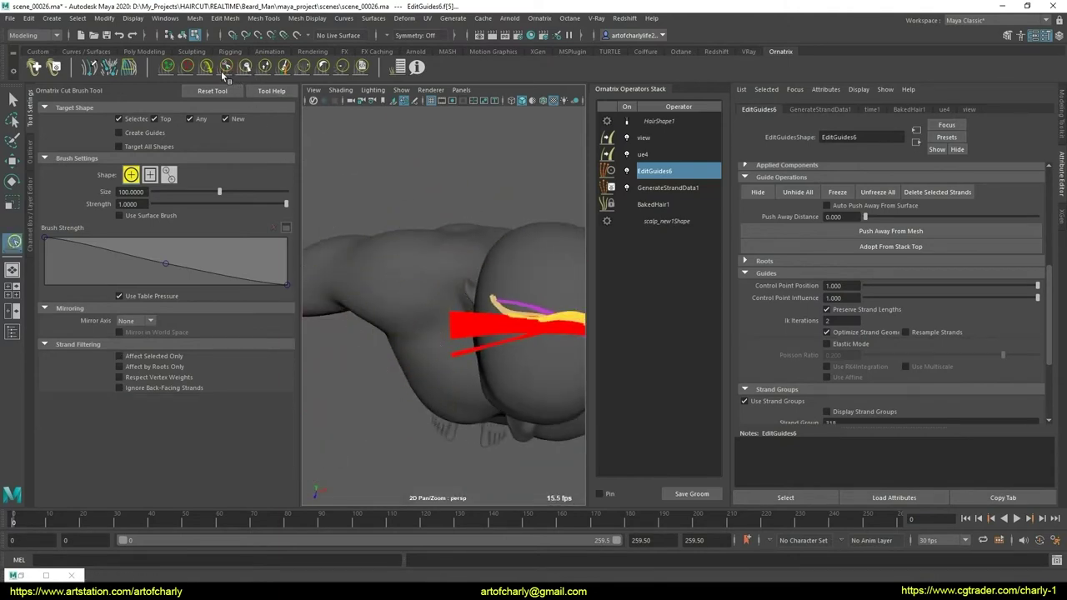
- Set the User brush: lower Strand Attenuation, Local combing, DemoClump user-defined brush
click(364, 68)
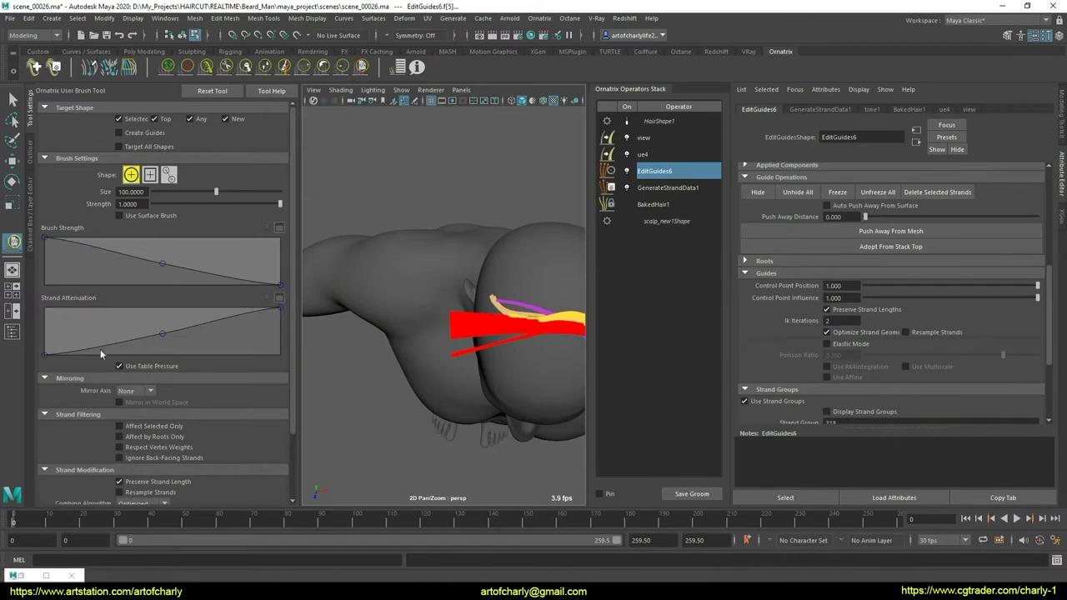
drag(162, 332, 157, 345)
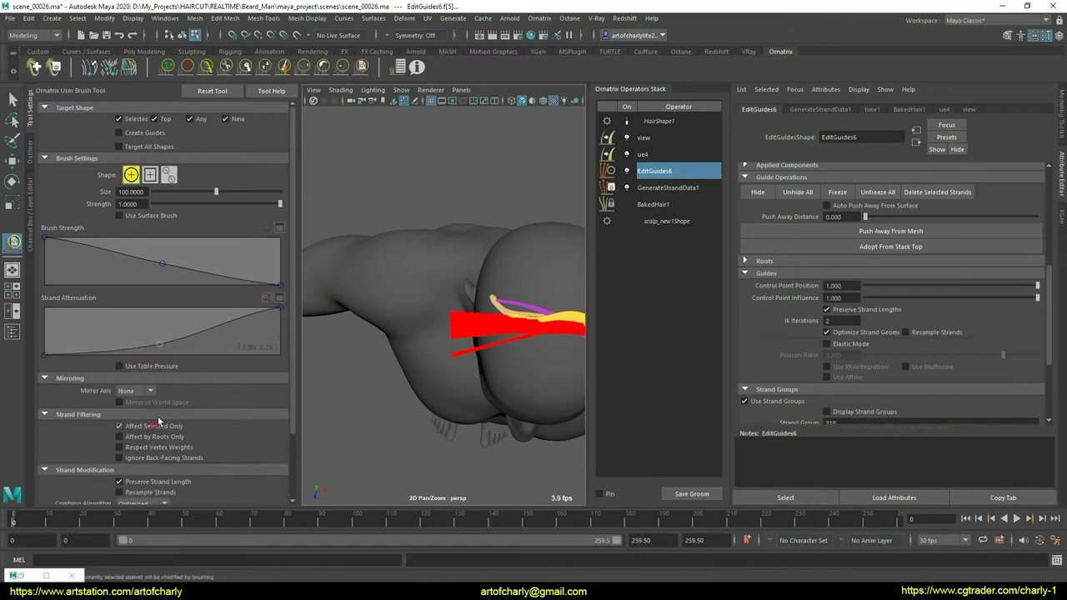
scroll(172, 421, down, 3)
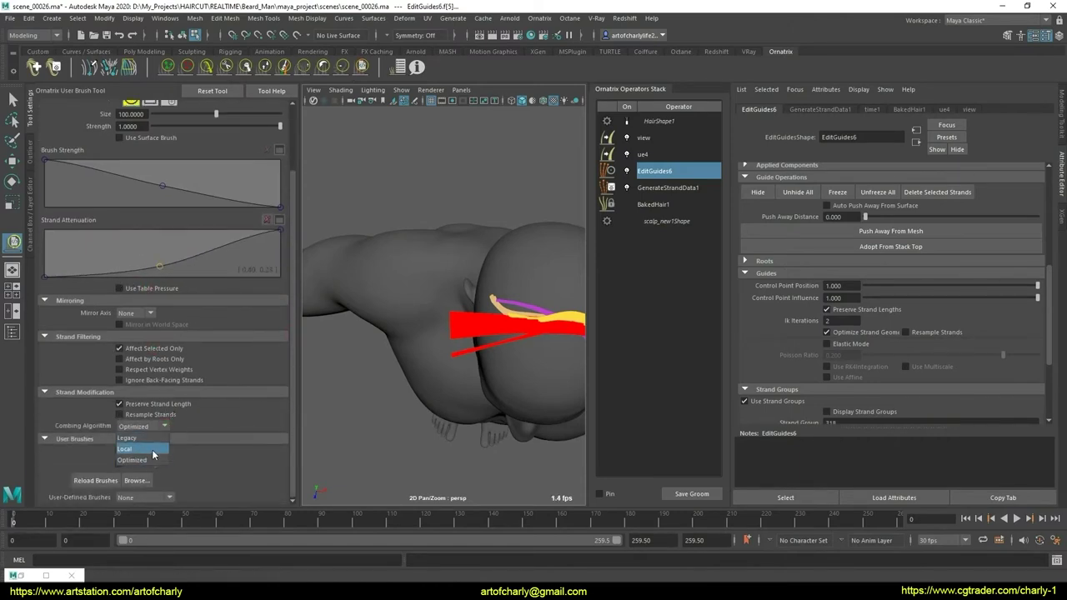
click(152, 448)
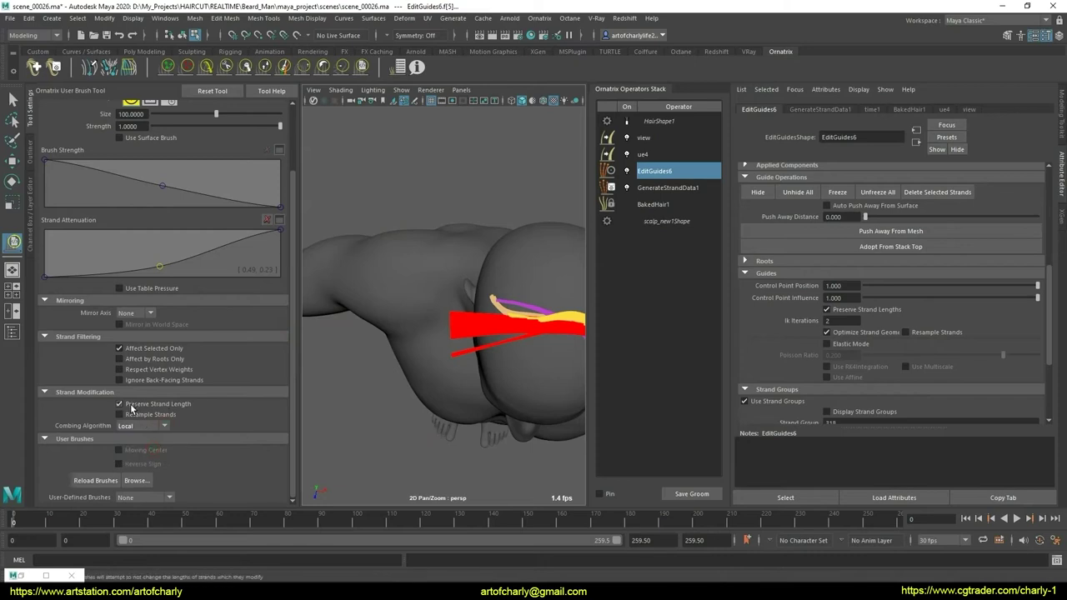
alt+drag(399, 374, 436, 350)
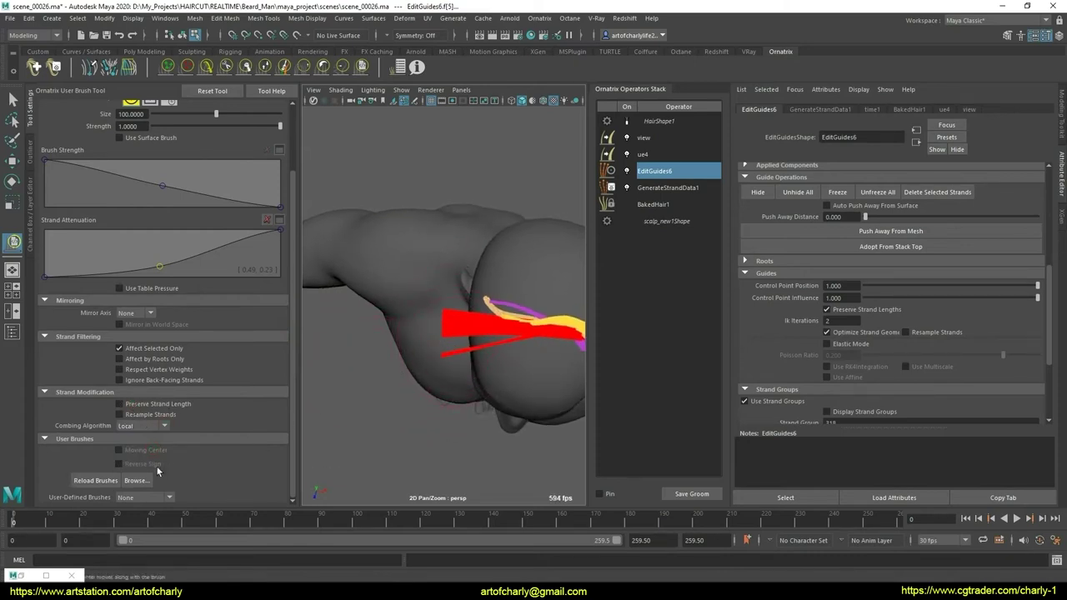
click(167, 498)
click(137, 520)
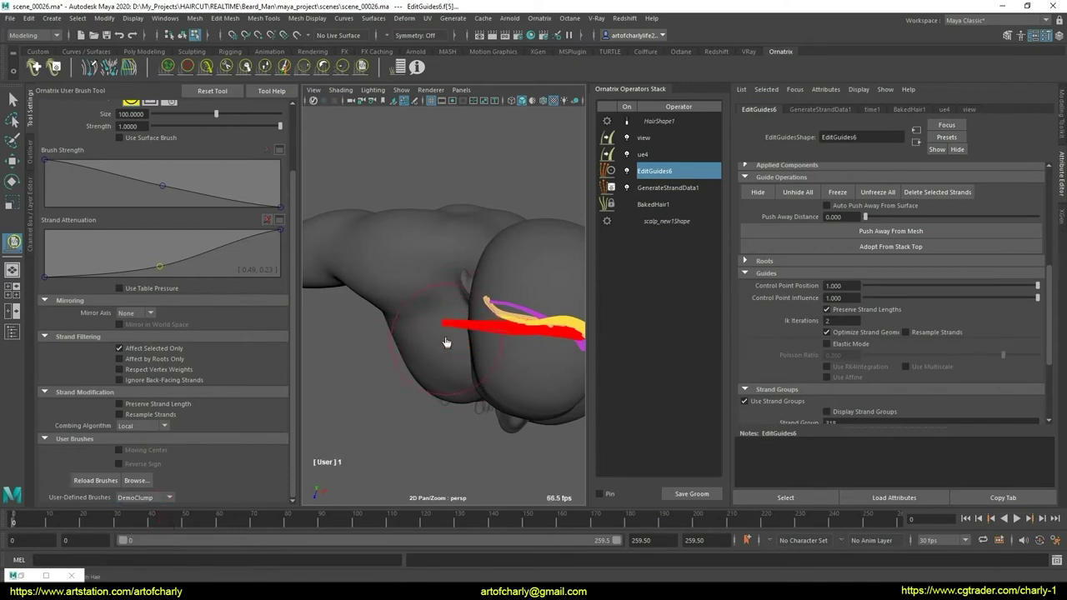
mouse_move(468, 388)
alt+mouse_down()
mouse_move(476, 303)
mouse_move(293, 250)
alt+mouse_up()
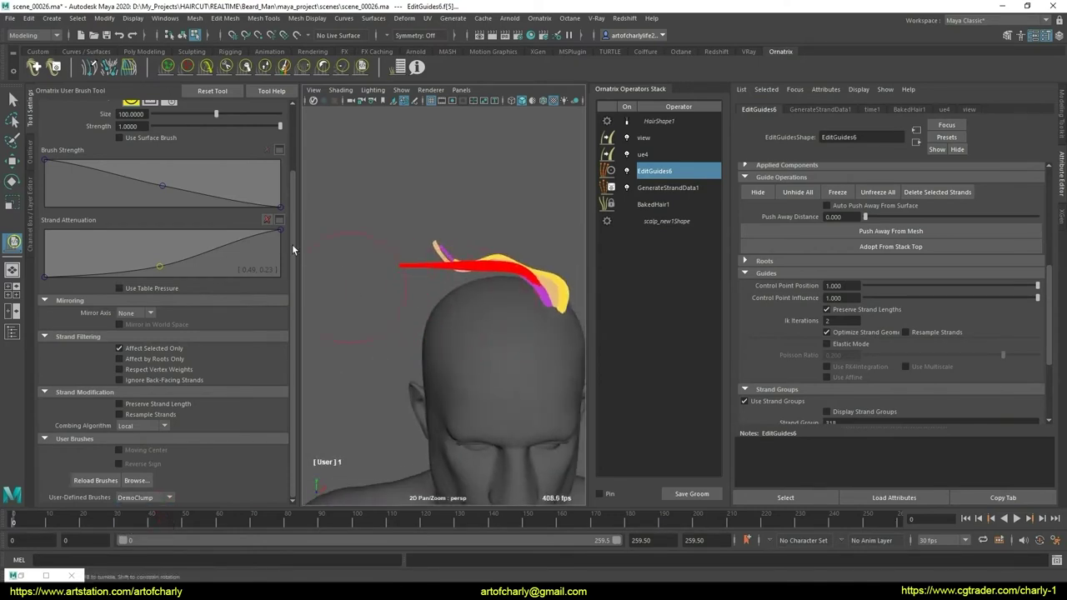
- Comb the red, yellow and purple guides upward into an upright sweep
click(206, 66)
scroll(470, 320, up, 2)
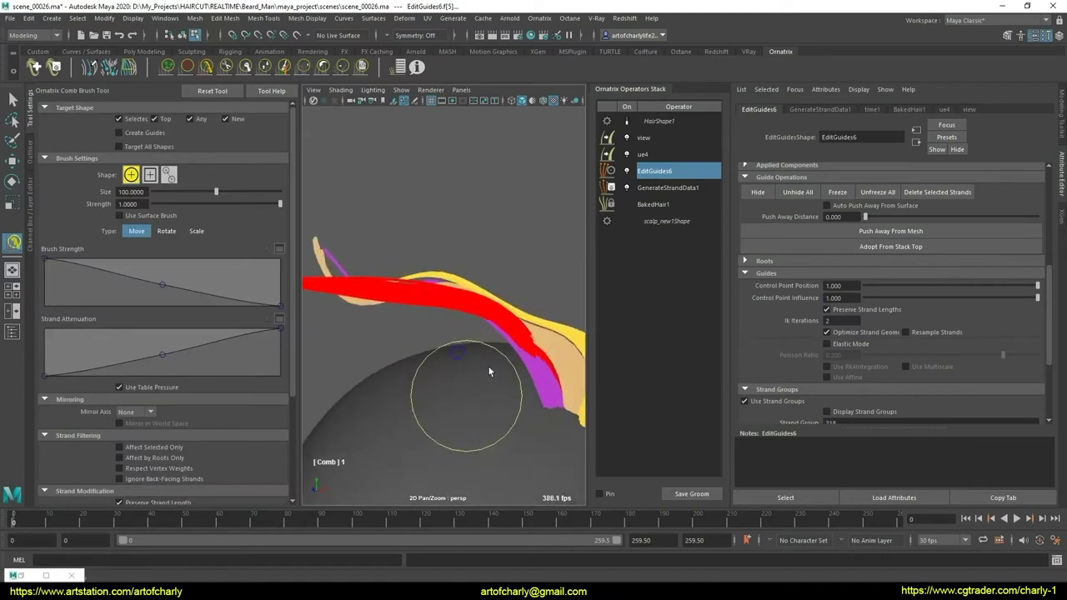
scroll(450, 375, up, 2)
scroll(441, 371, up, 2)
scroll(438, 375, up, 2)
mouse_move(482, 371)
mouse_down()
mouse_move(505, 348)
mouse_move(433, 370)
mouse_move(425, 389)
mouse_move(362, 362)
mouse_move(432, 409)
mouse_move(434, 353)
mouse_move(381, 395)
mouse_up()
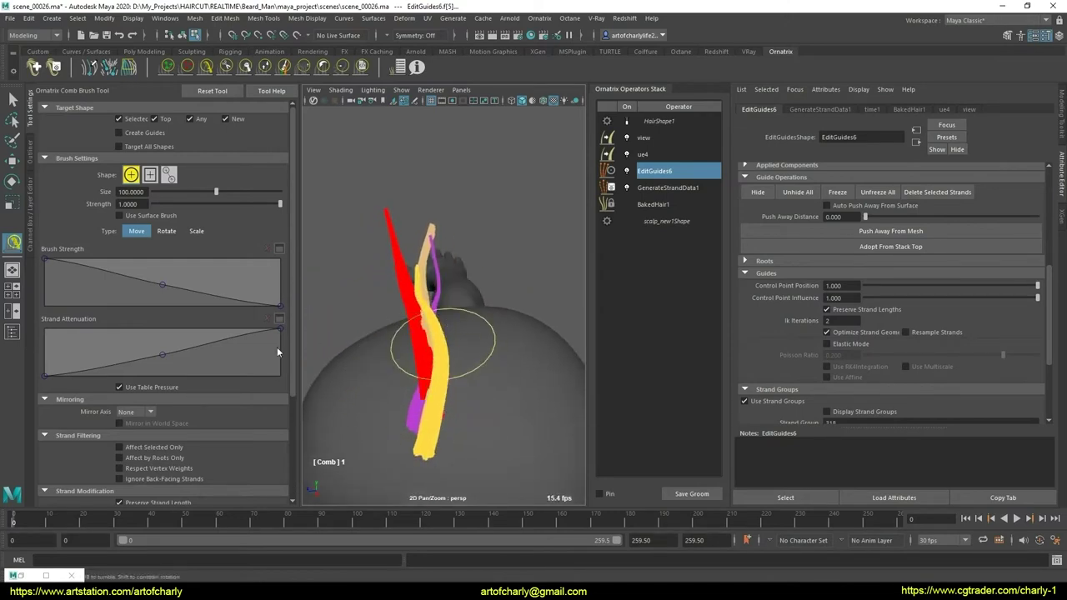
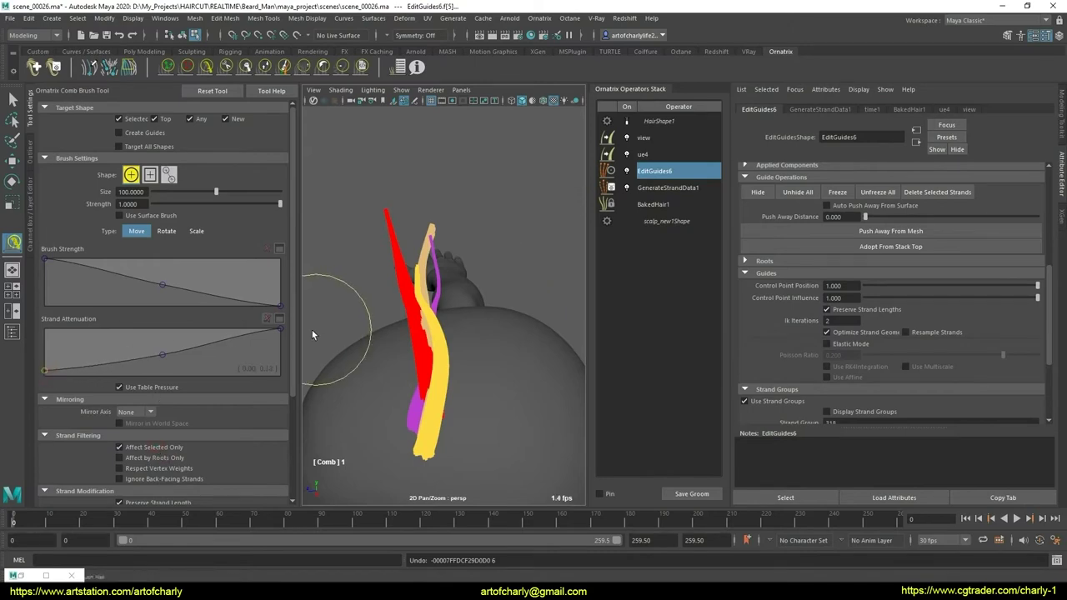
- Comb the red, purple and yellow guide clump into a long diagonal sweep across the scalp
drag(292, 335, 293, 439)
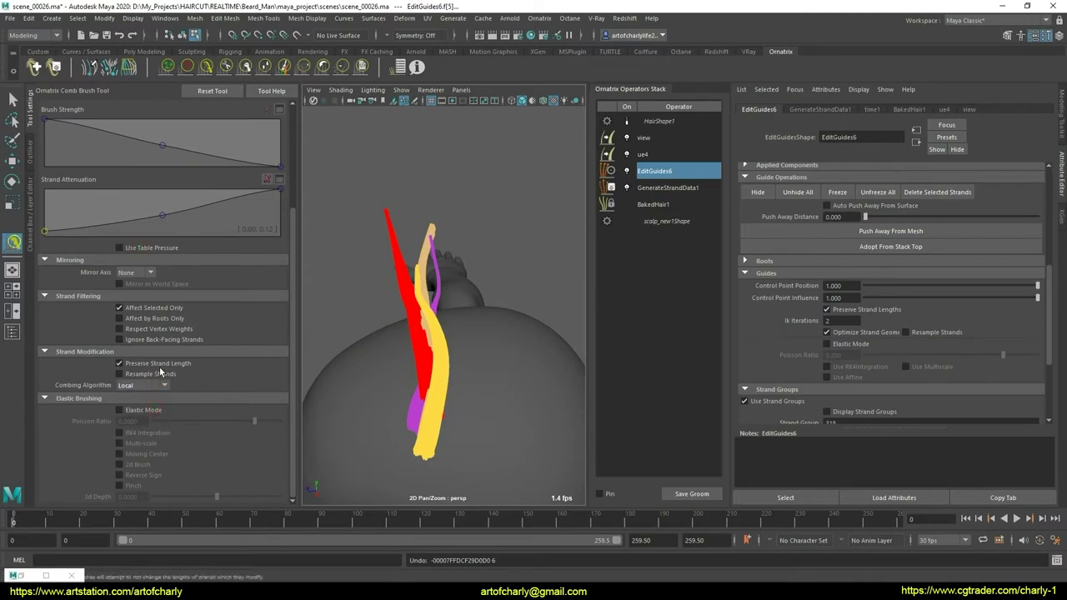
alt+drag(395, 356, 390, 390)
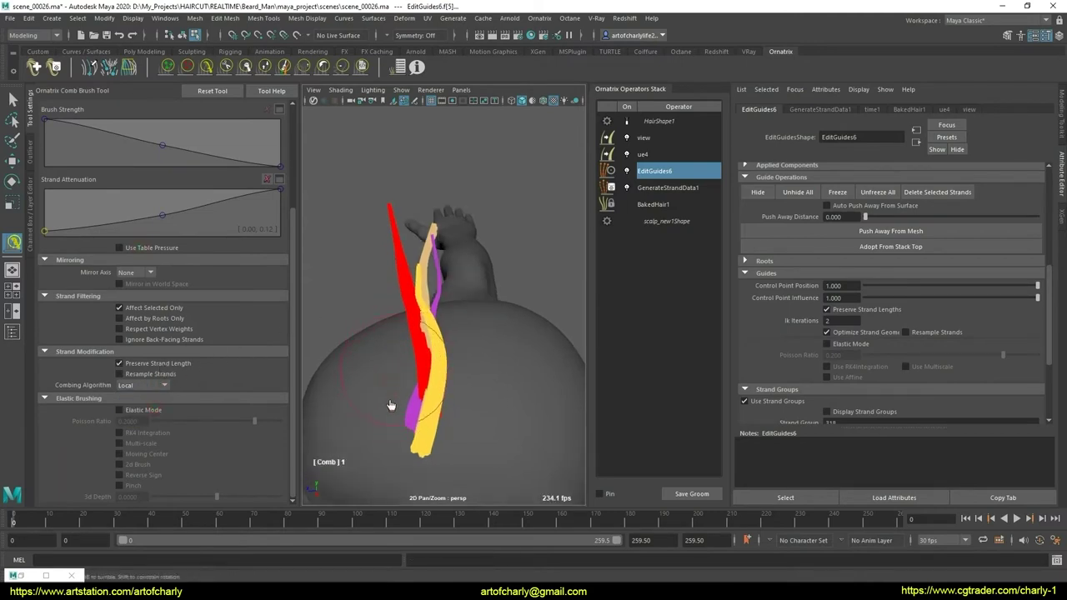
alt+drag(415, 351, 399, 388)
alt+drag(475, 410, 386, 376)
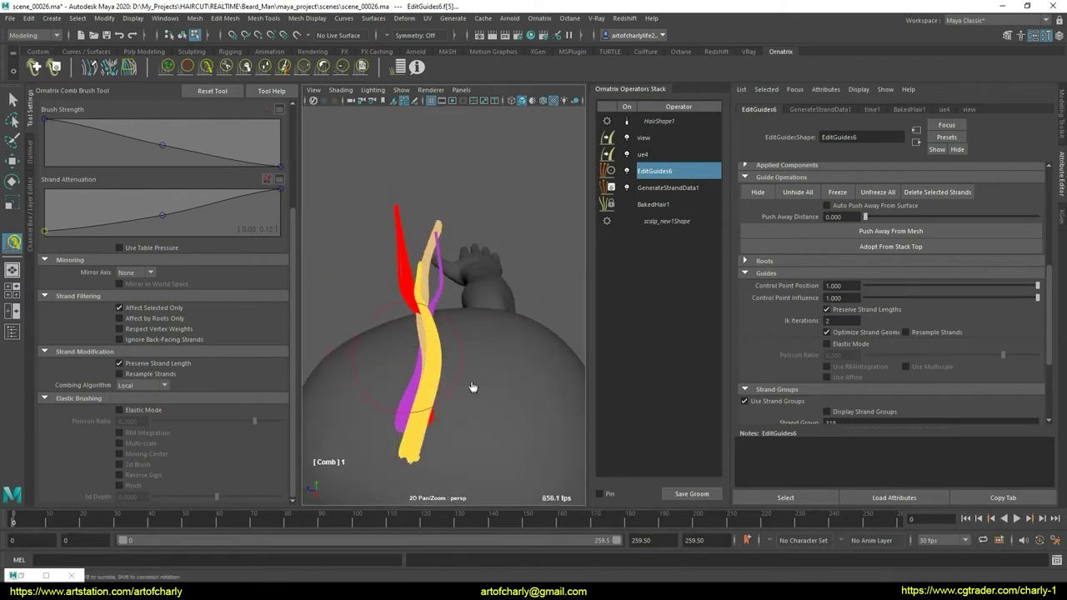
alt+drag(472, 387, 396, 348)
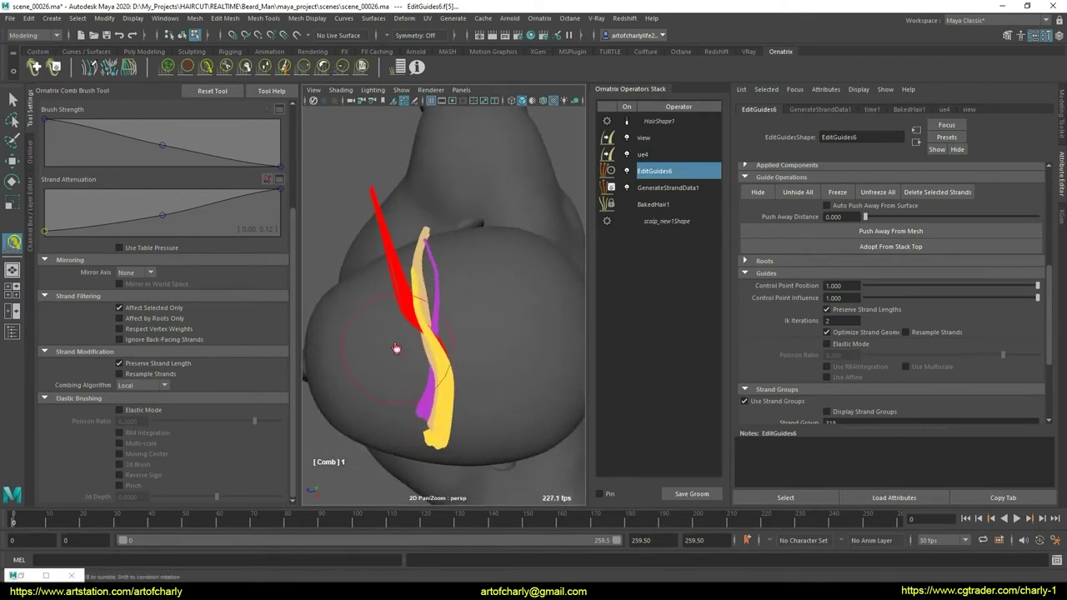
alt+drag(381, 320, 423, 336)
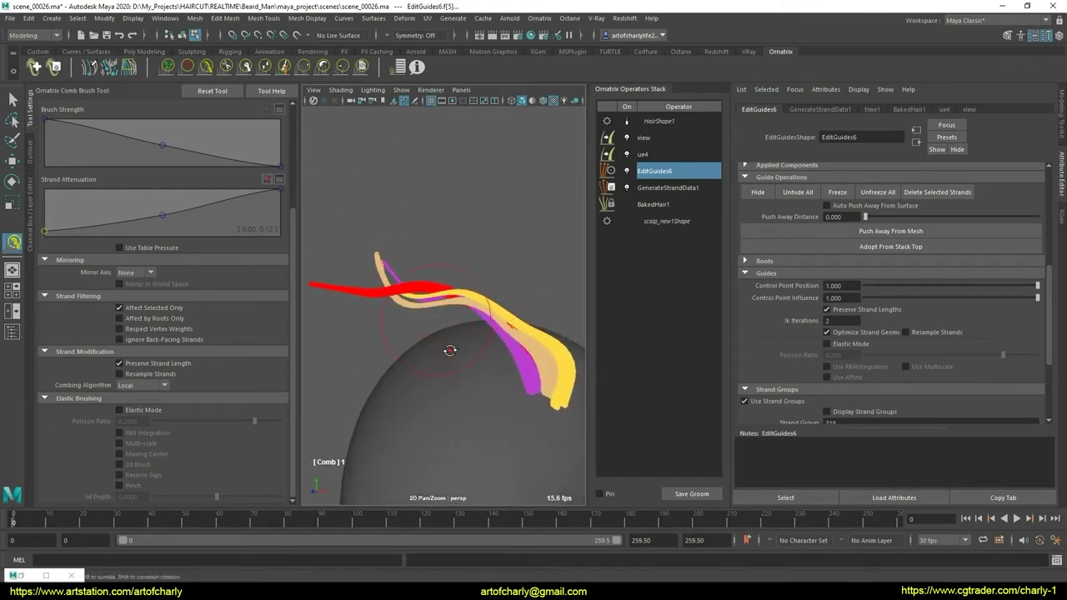
mouse_move(450, 350)
alt+mouse_down()
mouse_move(401, 378)
mouse_move(430, 376)
mouse_move(412, 341)
mouse_move(418, 401)
mouse_move(449, 339)
alt+mouse_up()
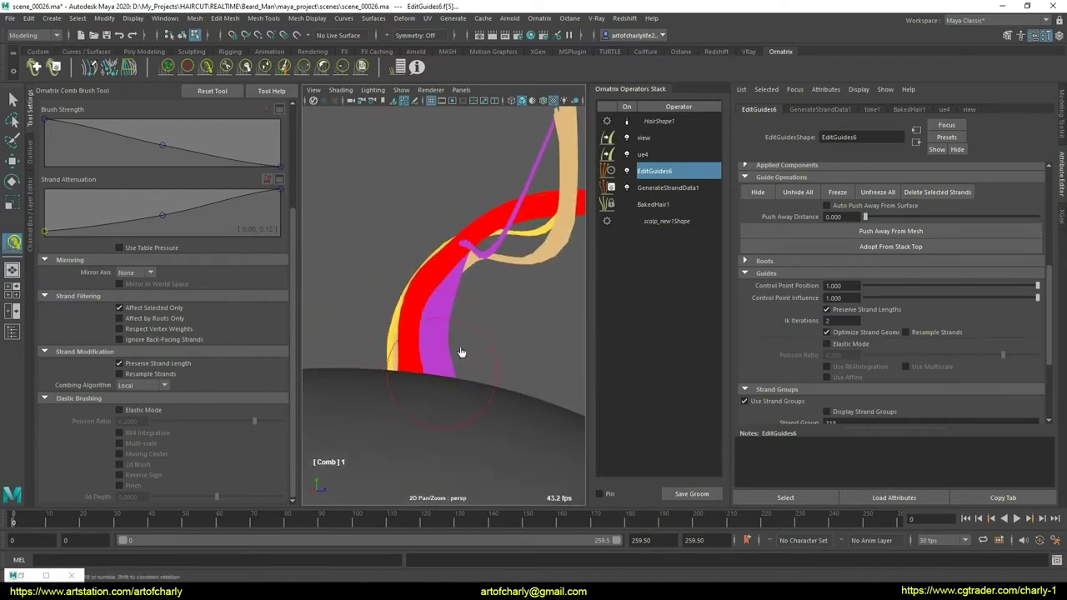
mouse_move(430, 380)
alt+mouse_down()
mouse_move(434, 352)
mouse_move(414, 369)
mouse_move(446, 372)
mouse_move(353, 302)
alt+mouse_up()
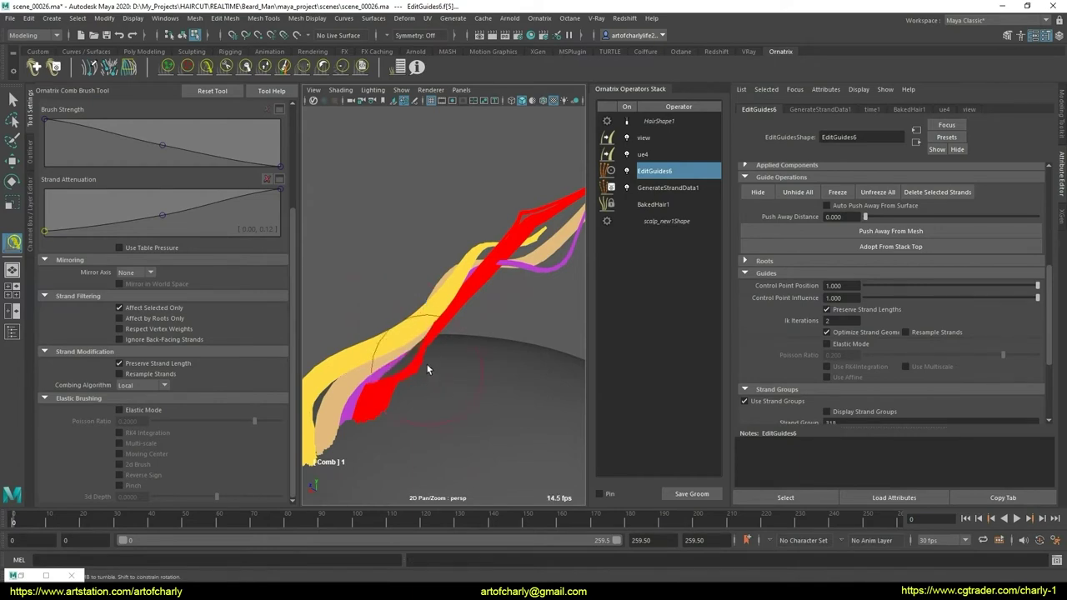
alt+drag(415, 361, 420, 357)
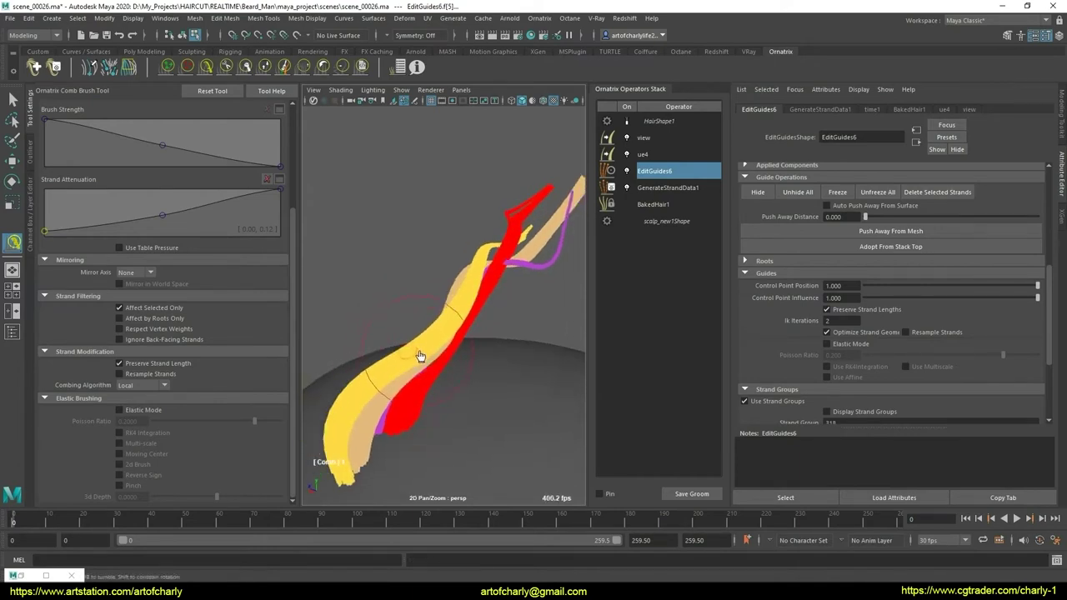
- Set the Smooth Brush to strength 0.01 on selected guides only, without preserving strand length
click(332, 72)
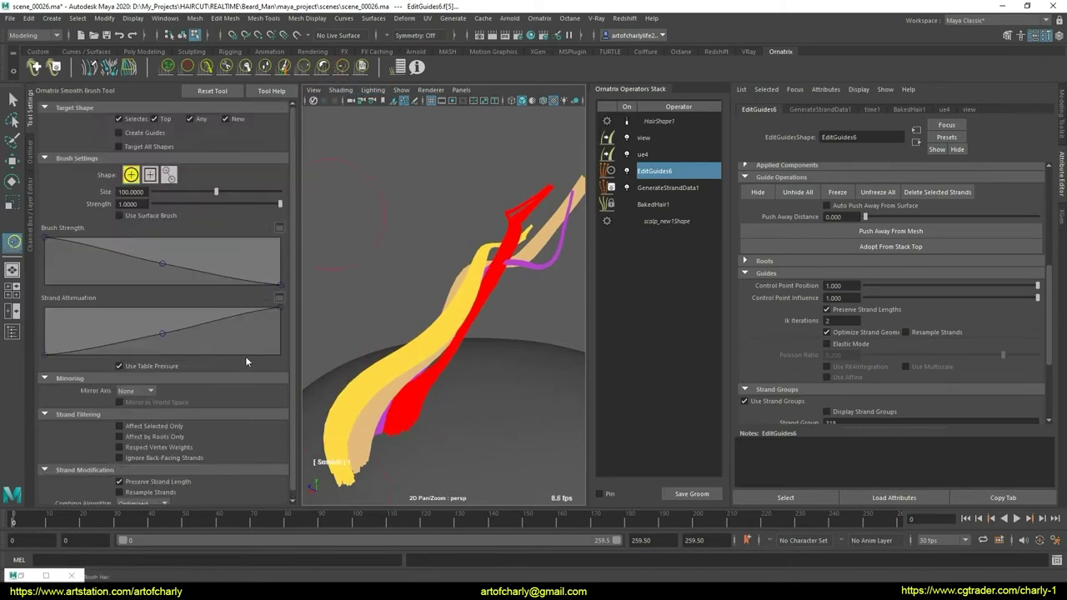
click(155, 414)
click(154, 415)
click(161, 504)
click(159, 483)
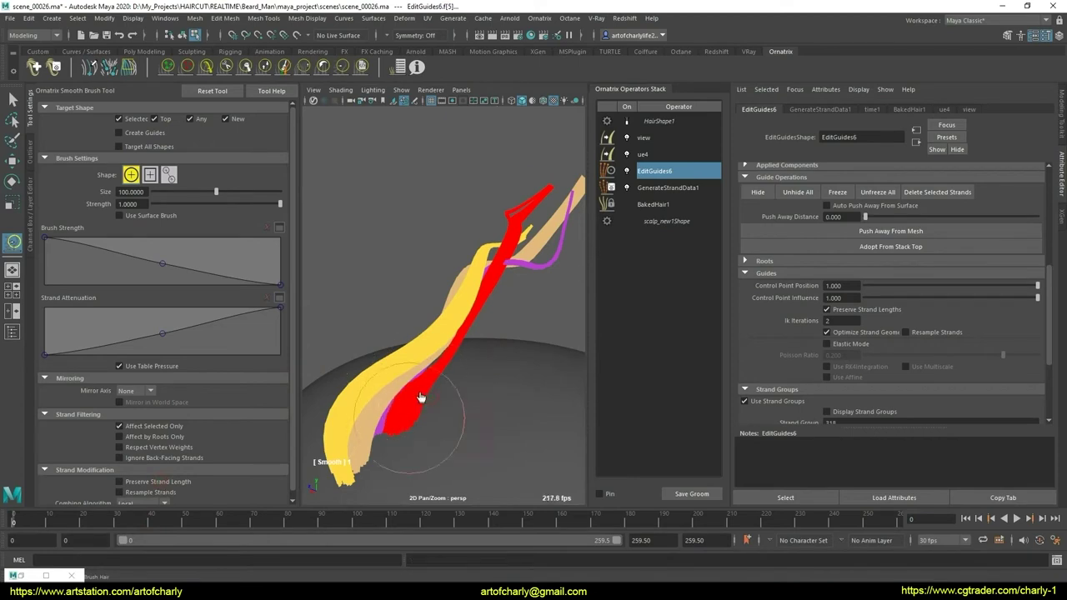
mouse_move(471, 324)
alt+mouse_down()
mouse_move(465, 345)
mouse_move(380, 357)
mouse_move(424, 321)
mouse_move(283, 240)
alt+mouse_up()
- Comb the clump, undo the last stroke, and smooth the guides into an arc over the scalp
click(210, 70)
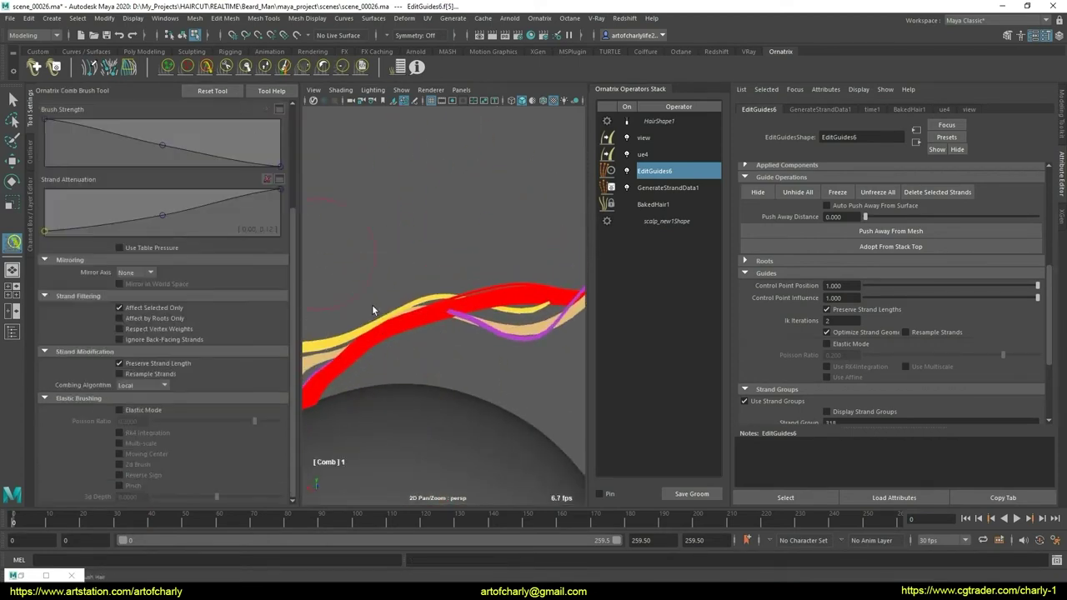
alt+drag(372, 304, 466, 357)
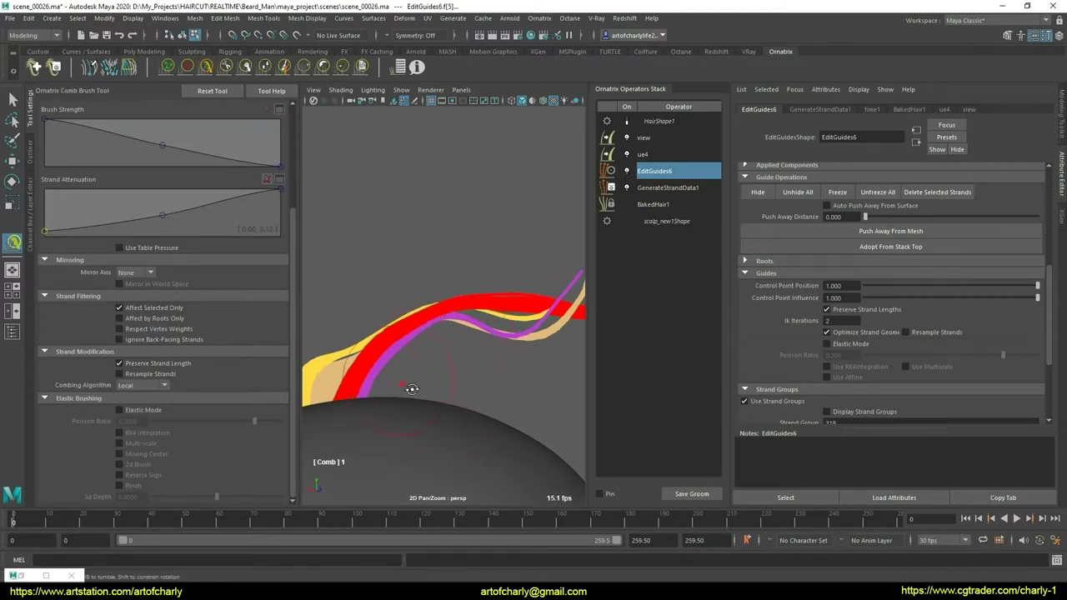
alt+drag(412, 389, 453, 401)
alt+drag(451, 350, 414, 351)
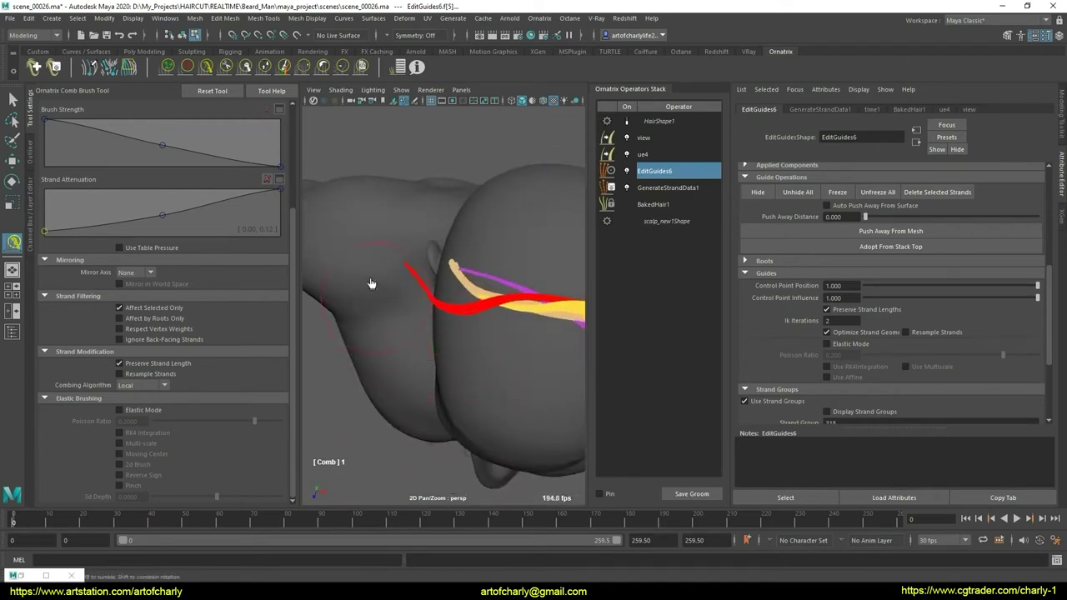
key(ctrl+z)
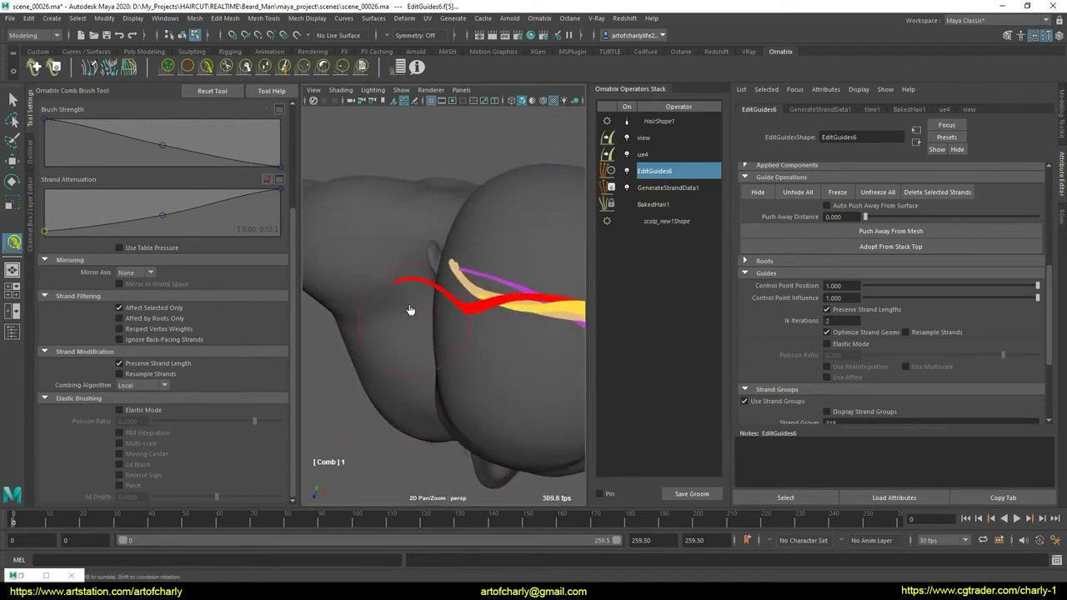
click(341, 67)
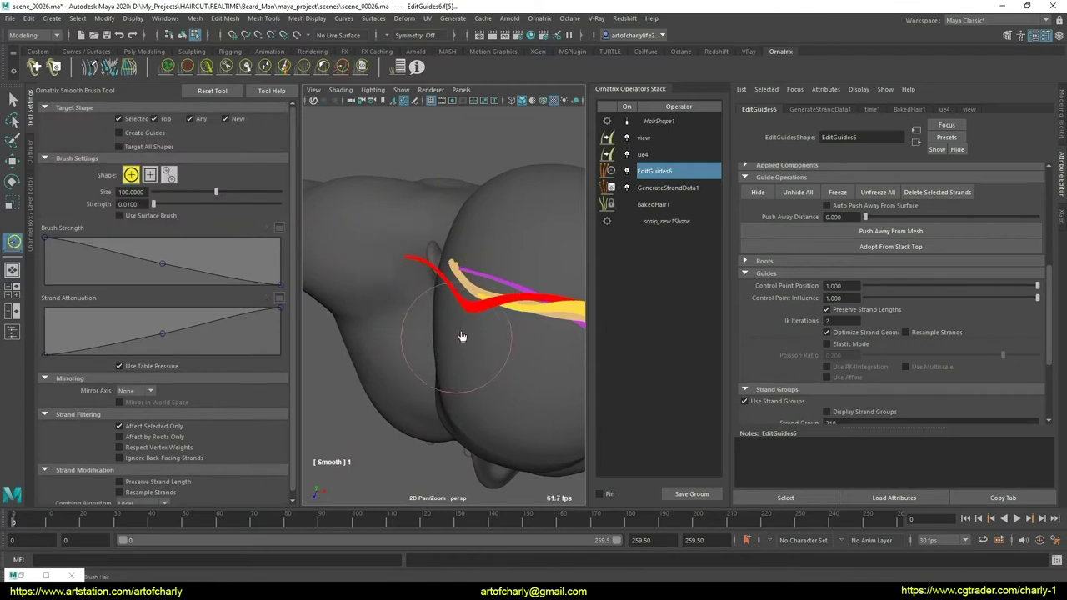
mouse_move(450, 360)
alt+mouse_down()
mouse_move(481, 381)
mouse_move(467, 427)
mouse_move(453, 330)
mouse_move(405, 338)
mouse_move(476, 350)
mouse_move(533, 335)
mouse_move(500, 334)
mouse_move(429, 362)
mouse_move(471, 376)
mouse_move(446, 398)
mouse_move(453, 390)
alt+mouse_up()
- Use the Select Tool to unhide all hidden guides, zooming in around them
key(q)
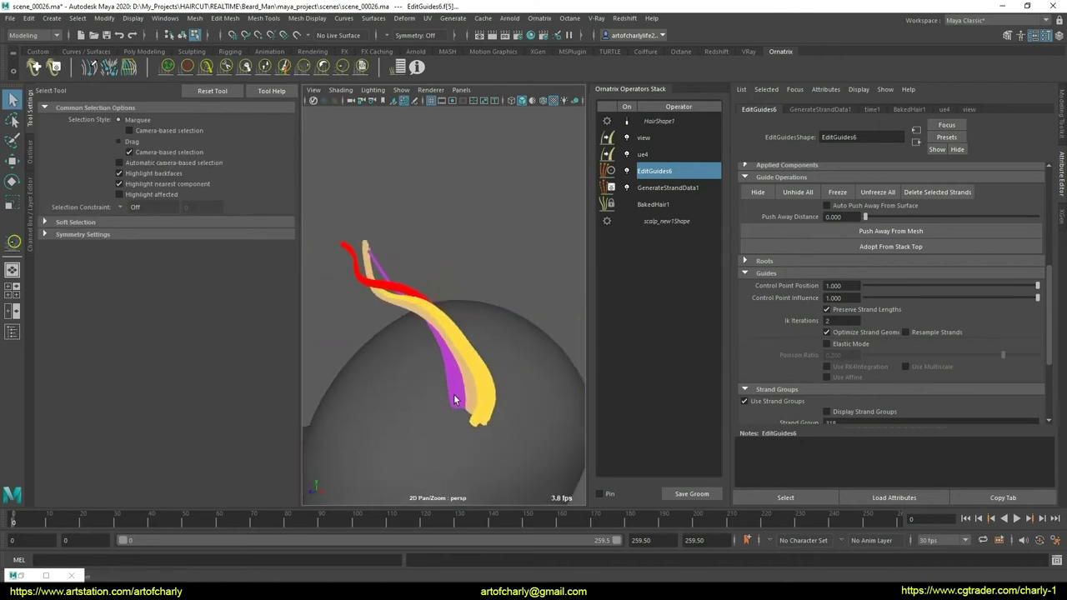
scroll(984, 279, up, 2)
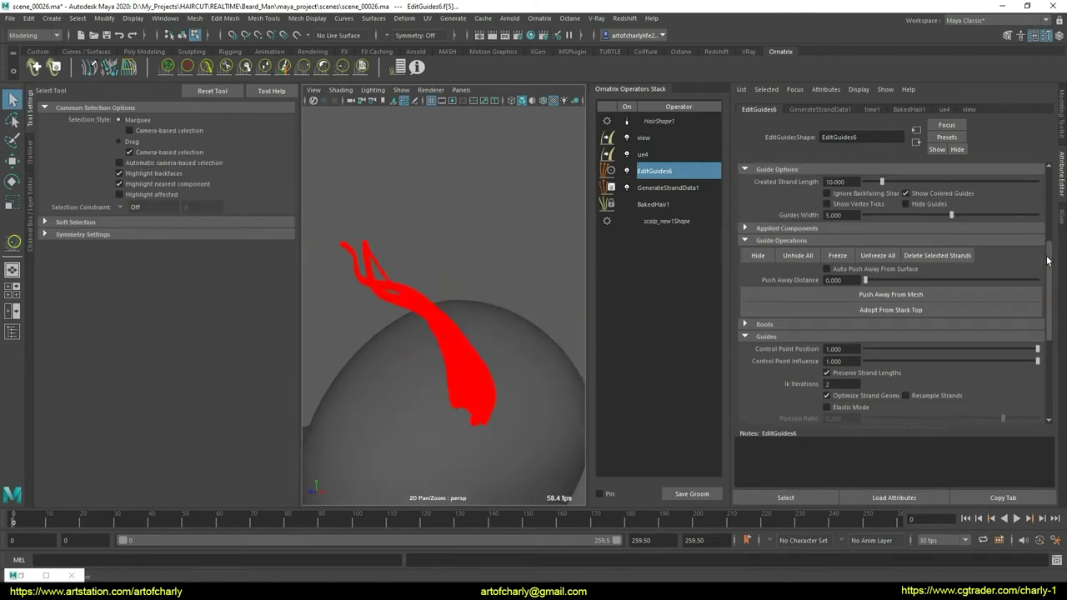
scroll(867, 266, up, 1)
mouse_move(503, 342)
alt+mouse_down()
mouse_move(500, 360)
mouse_move(494, 344)
mouse_move(490, 355)
mouse_move(467, 337)
mouse_move(454, 310)
alt+mouse_up()
scroll(490, 354, up, 3)
scroll(480, 354, up, 2)
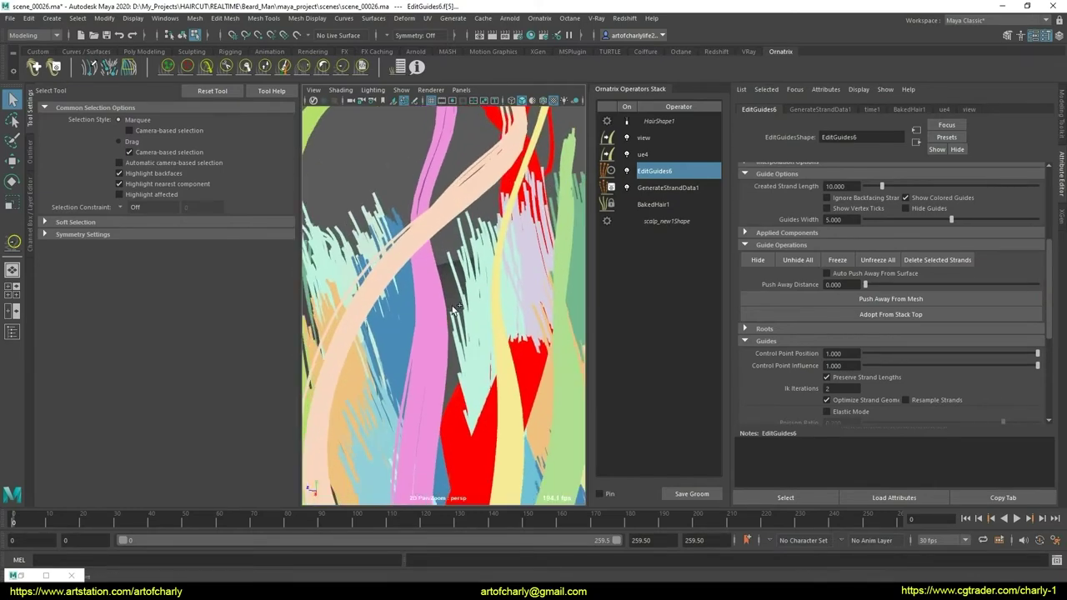
mouse_move(480, 351)
alt+mouse_down()
mouse_move(465, 319)
mouse_move(470, 345)
alt+mouse_up()
scroll(467, 346, down, 3)
alt+drag(508, 248, 503, 284)
- Select and deselect guides, ending with one guide selected to inspect its EditGuides6 settings
key(ctrl+a)
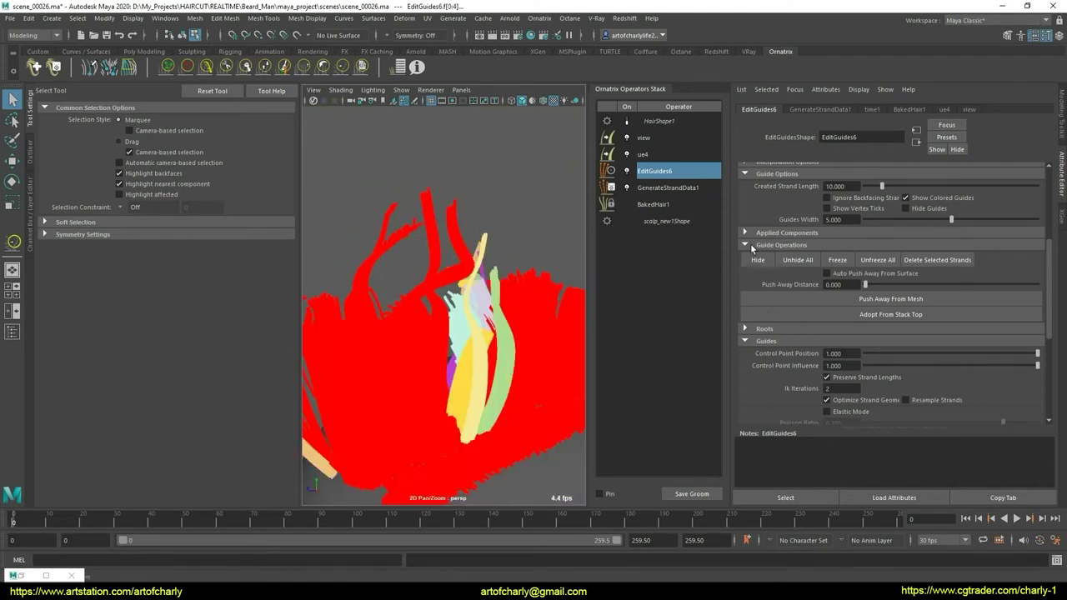
click(449, 401)
mouse_move(451, 371)
alt+mouse_down()
mouse_move(517, 361)
mouse_move(435, 355)
mouse_move(488, 362)
mouse_move(538, 345)
mouse_move(522, 375)
mouse_move(542, 371)
mouse_move(531, 346)
mouse_move(500, 333)
mouse_move(550, 321)
mouse_move(531, 340)
mouse_move(524, 333)
mouse_move(527, 357)
mouse_move(442, 434)
mouse_move(436, 388)
mouse_move(453, 412)
mouse_move(416, 405)
mouse_move(406, 376)
mouse_move(427, 392)
mouse_move(388, 383)
mouse_move(475, 372)
mouse_move(478, 385)
mouse_move(433, 314)
alt+mouse_up()
click(489, 363)
click(487, 367)
scroll(522, 374, up, 3)
click(442, 400)
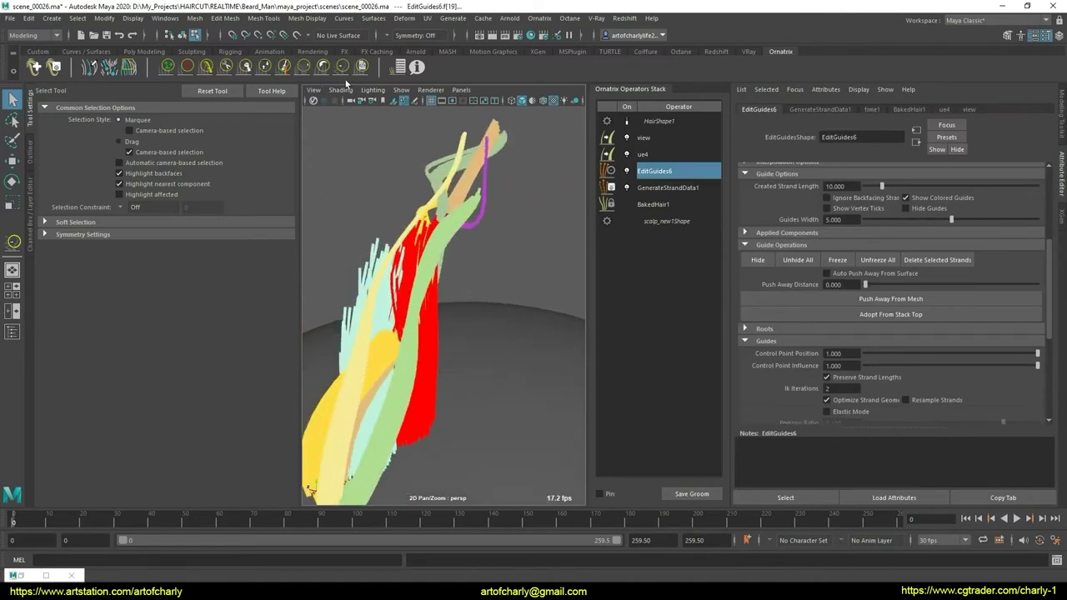
- Cut the long red guide strands down to a short clump near the scalp with the Cut Brush
click(257, 67)
mouse_move(450, 350)
alt+mouse_down()
mouse_move(367, 317)
mouse_move(421, 325)
mouse_move(416, 381)
mouse_move(405, 345)
mouse_move(433, 350)
mouse_move(437, 373)
alt+mouse_up()
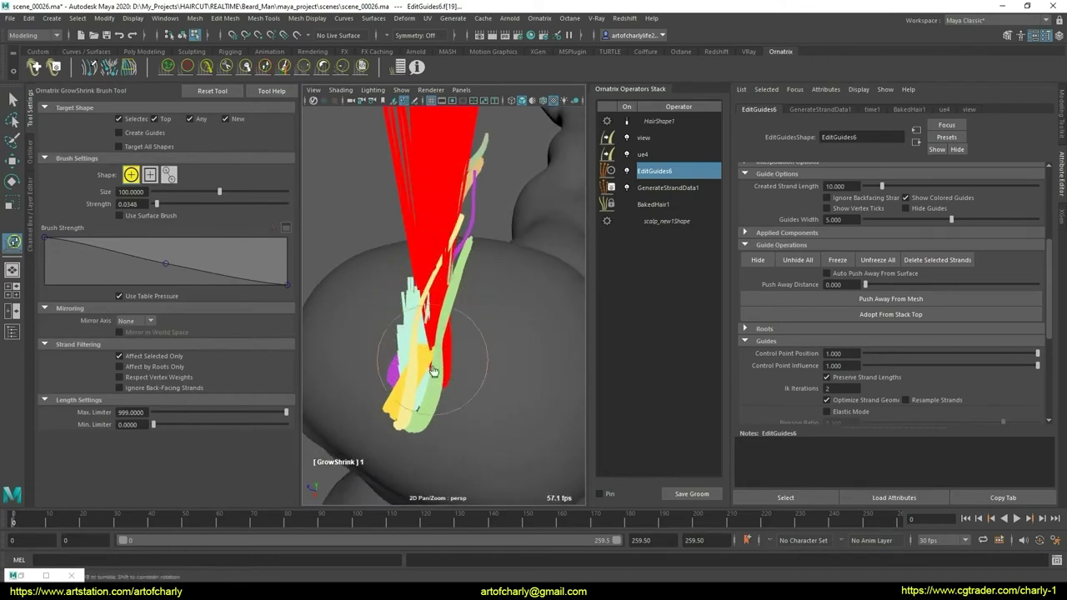
click(225, 67)
alt+drag(369, 286, 373, 277)
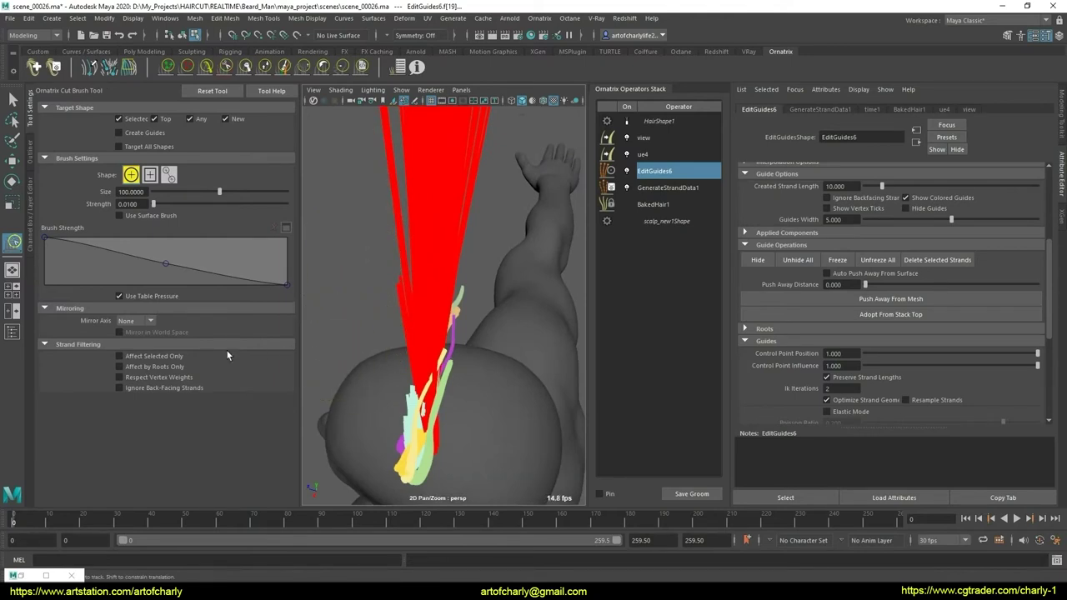
drag(356, 237, 452, 242)
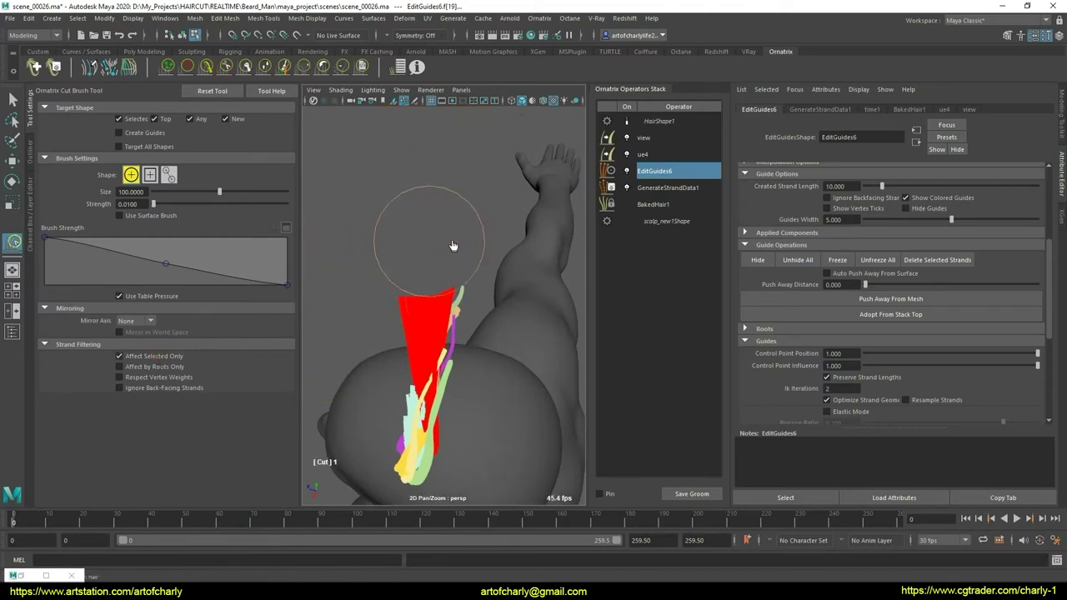
alt+drag(504, 354, 309, 119)
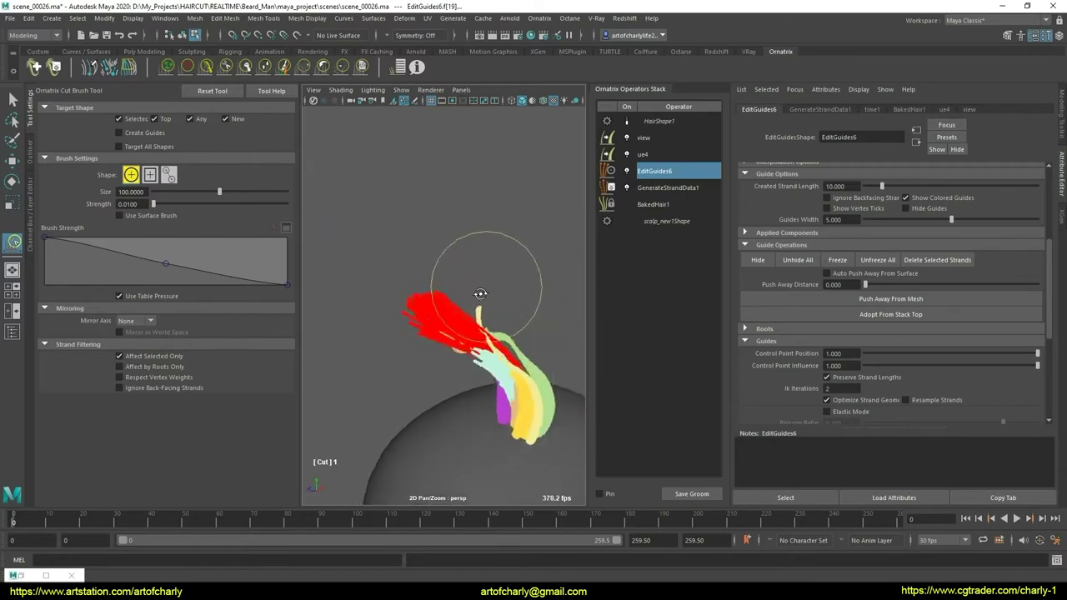
click(361, 69)
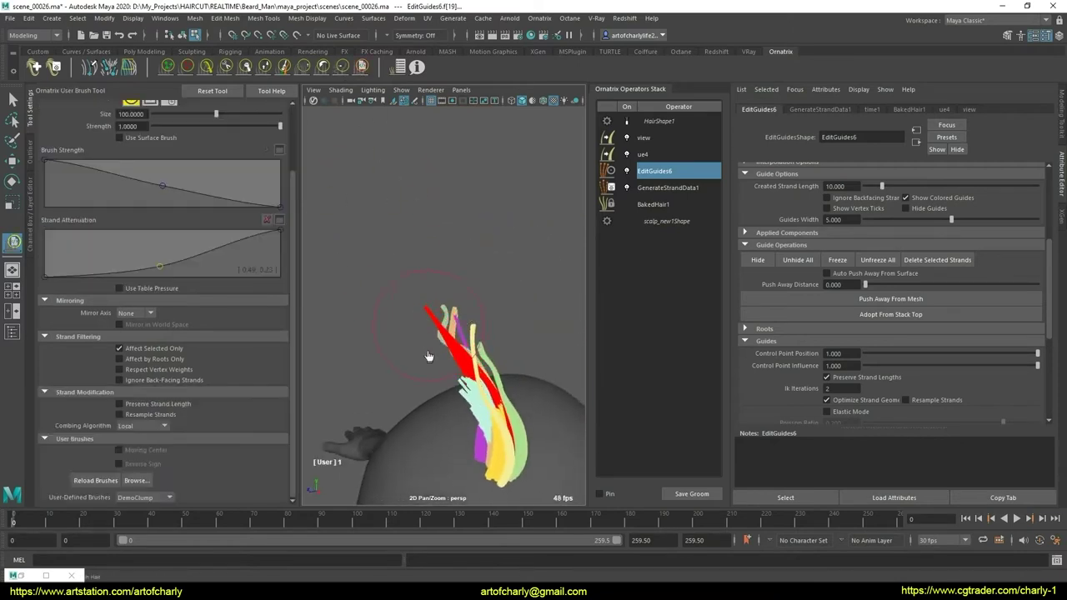
alt+drag(427, 343, 431, 332)
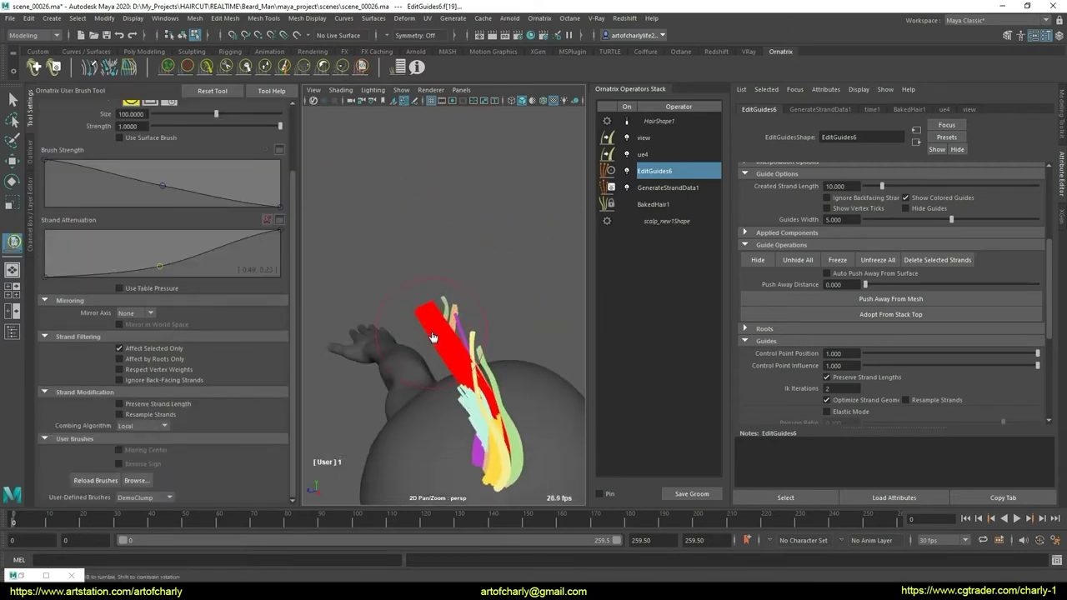
alt+drag(471, 418, 489, 298)
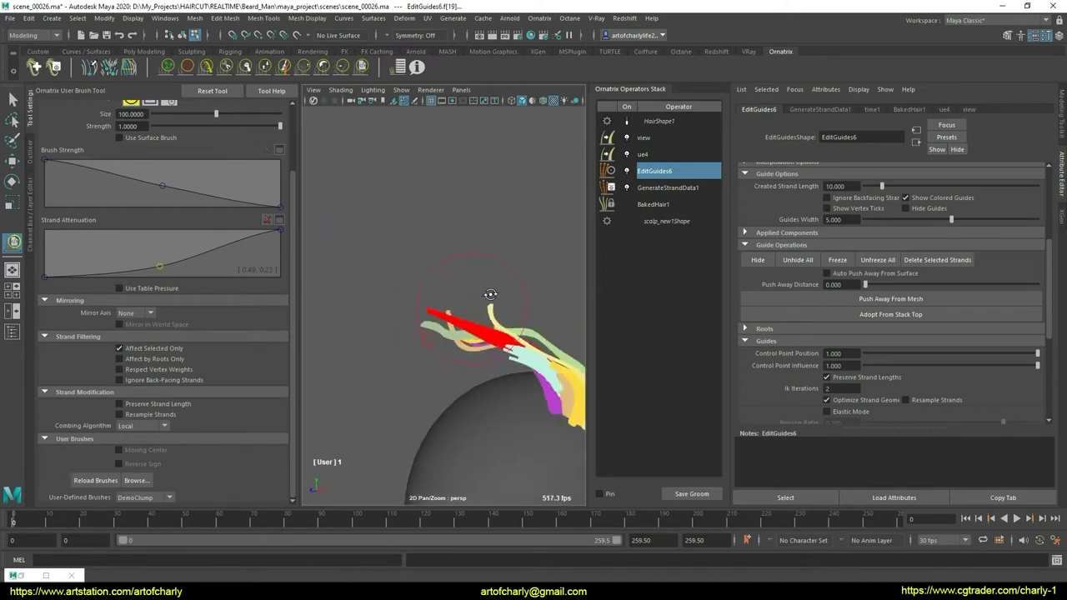
- Set the combing algorithm to Legacy and comb the colored clump back over the scalp
key(y)
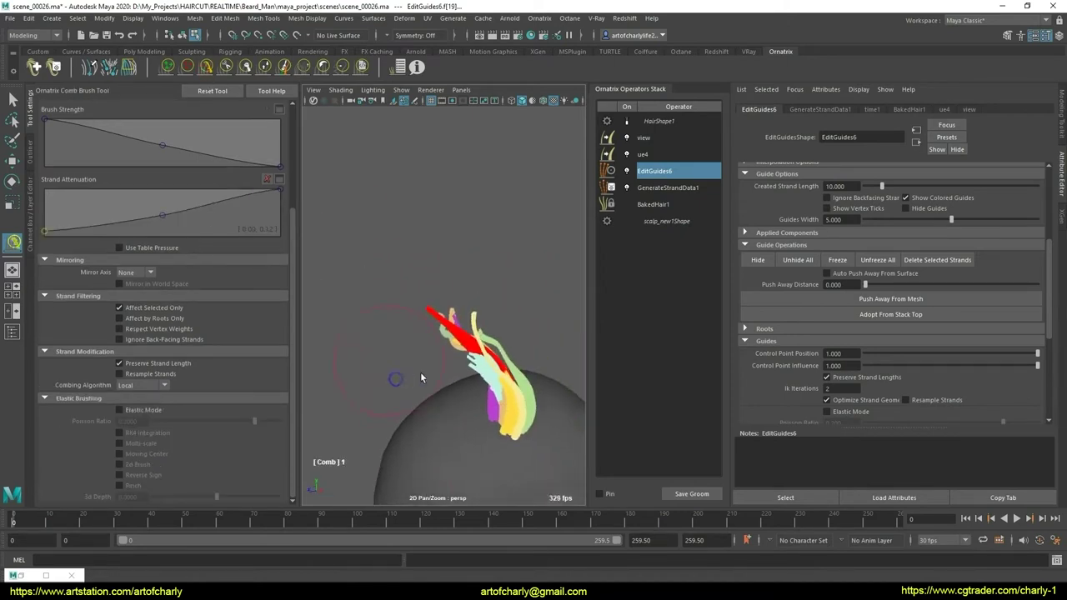
mouse_move(420, 372)
alt+mouse_down()
mouse_move(442, 394)
mouse_move(405, 367)
mouse_move(427, 331)
mouse_move(446, 328)
alt+mouse_up()
click(157, 389)
click(137, 415)
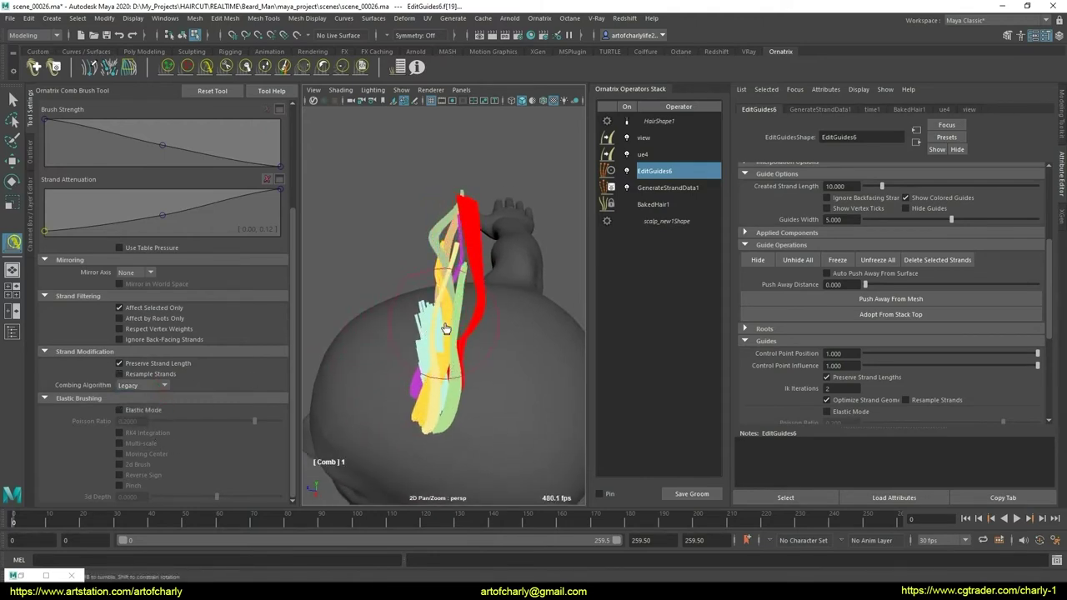
mouse_move(476, 393)
alt+mouse_down()
mouse_move(506, 390)
mouse_move(483, 362)
mouse_move(409, 351)
mouse_move(429, 325)
mouse_move(444, 264)
alt+mouse_up()
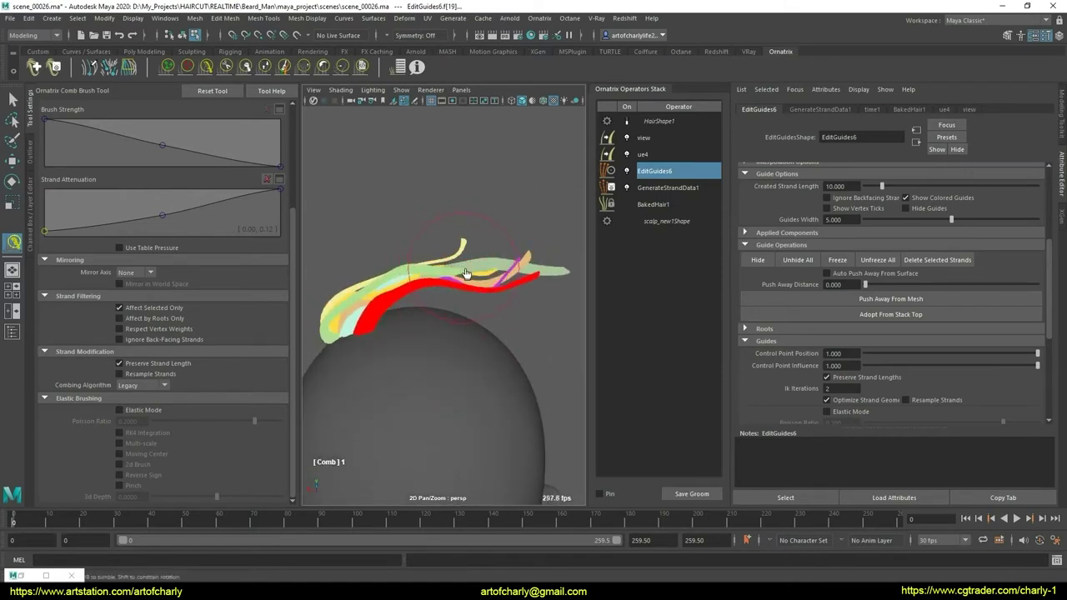
mouse_move(419, 331)
alt+mouse_down()
mouse_move(477, 343)
mouse_move(471, 363)
mouse_move(423, 304)
alt+mouse_up()
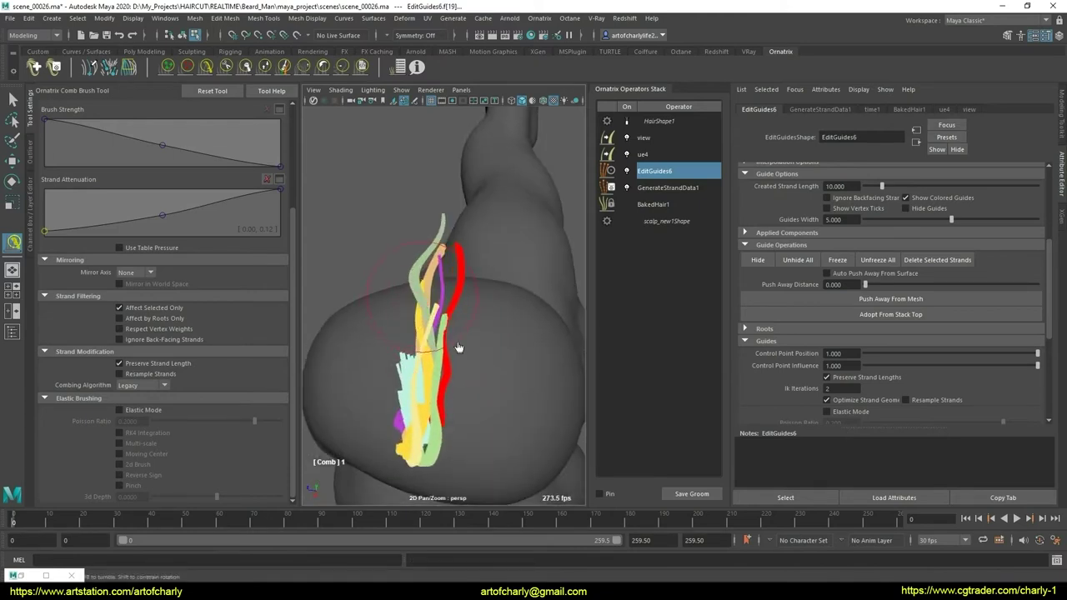
mouse_move(458, 347)
alt+mouse_down()
mouse_move(464, 333)
mouse_move(358, 288)
mouse_move(461, 314)
mouse_move(428, 326)
mouse_move(399, 362)
mouse_move(536, 357)
mouse_move(500, 358)
mouse_move(464, 392)
mouse_move(421, 354)
mouse_move(461, 394)
mouse_move(508, 373)
mouse_move(487, 325)
mouse_move(464, 381)
mouse_move(472, 293)
mouse_move(409, 405)
mouse_move(445, 383)
alt+mouse_up()
- Smooth the combed bundle, then return to the Select Tool to inspect it
key(2)
key(q)
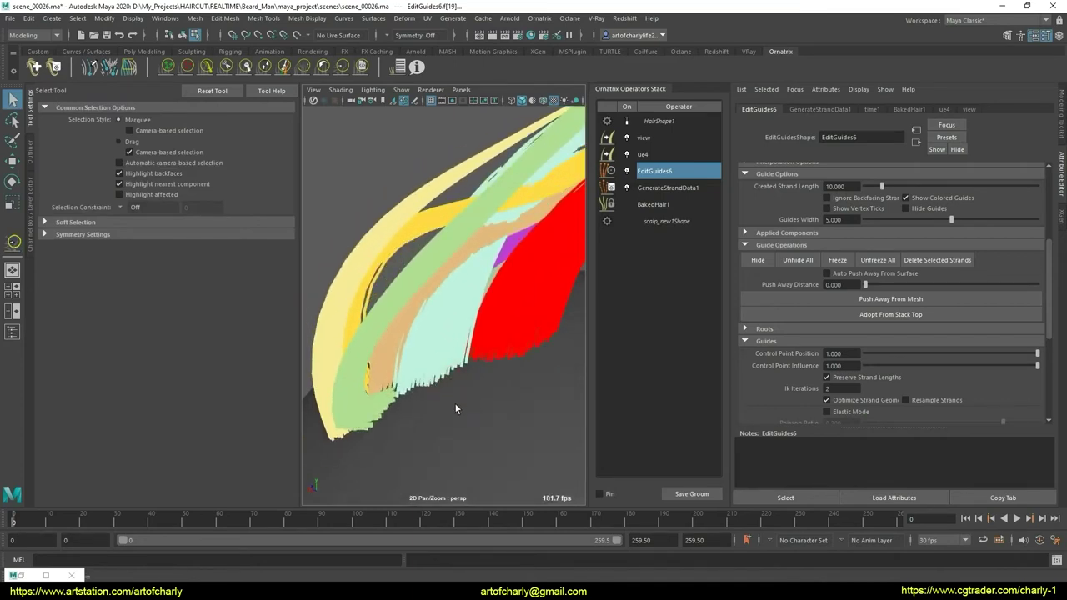
alt+drag(449, 399, 450, 399)
mouse_move(434, 348)
alt+mouse_down()
mouse_move(430, 319)
mouse_move(528, 343)
mouse_move(543, 269)
mouse_move(388, 302)
mouse_move(483, 362)
mouse_move(427, 372)
mouse_move(453, 350)
mouse_move(461, 369)
mouse_move(433, 353)
mouse_move(469, 375)
mouse_move(435, 328)
mouse_move(419, 350)
mouse_move(306, 215)
alt+mouse_up()
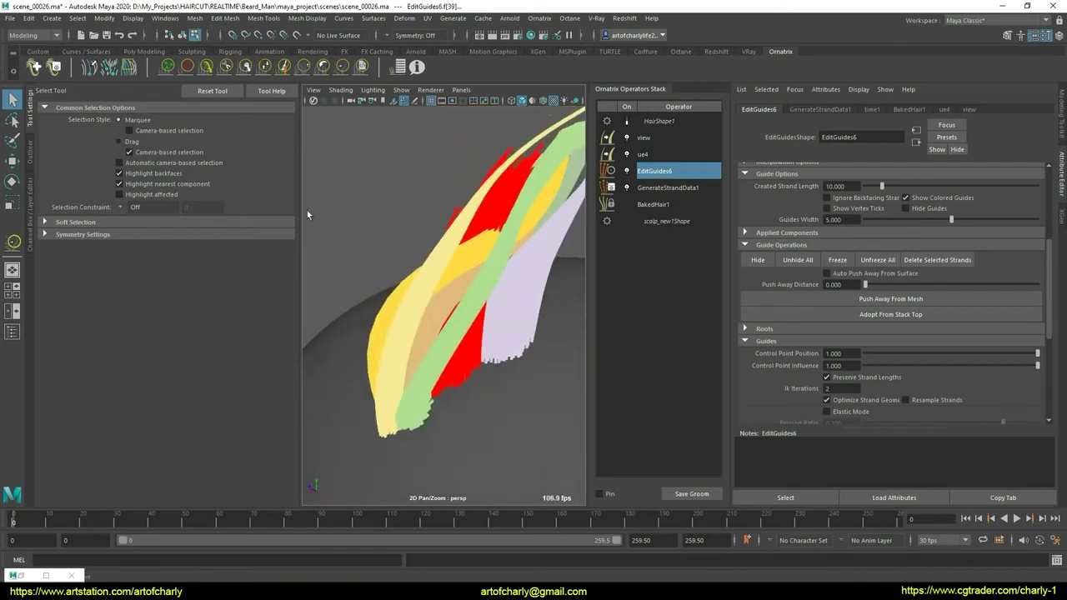
- Grow the red guide strands much longer with the GrowShrink Brush
click(208, 73)
mouse_move(384, 302)
alt+mouse_down()
mouse_move(468, 334)
mouse_move(437, 352)
mouse_move(440, 269)
mouse_move(440, 324)
alt+mouse_up()
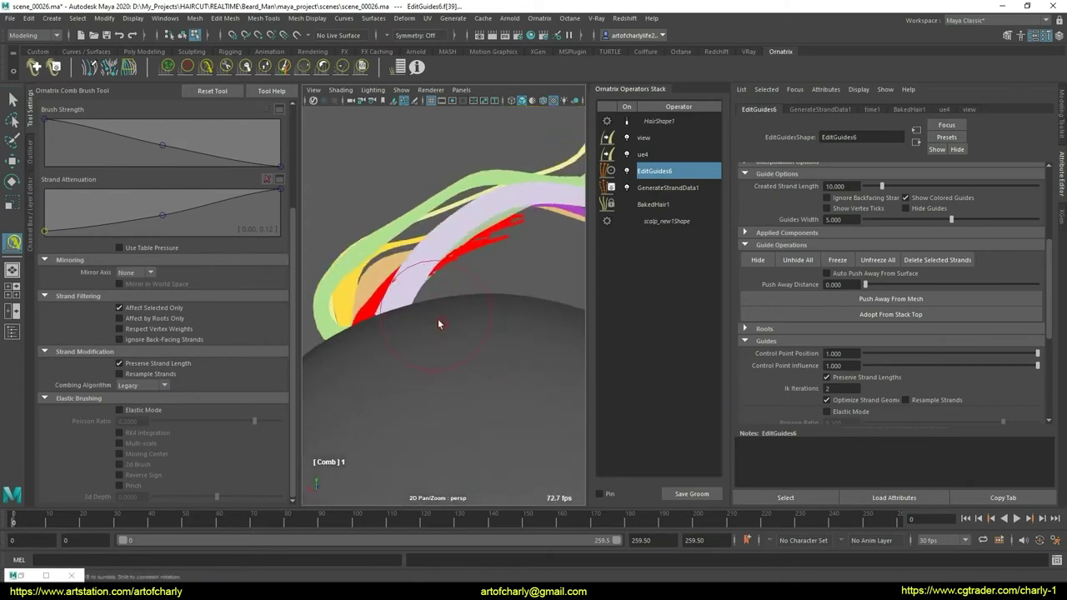
mouse_move(467, 322)
alt+mouse_down()
mouse_move(433, 355)
mouse_move(368, 364)
mouse_move(464, 246)
mouse_move(529, 366)
mouse_move(440, 370)
alt+mouse_up()
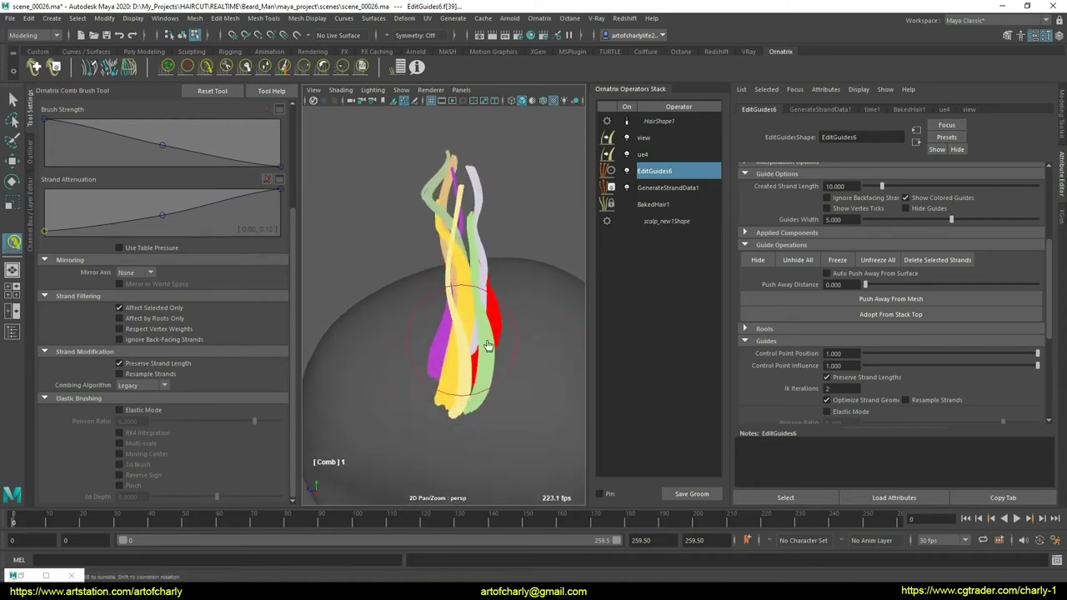
mouse_move(488, 345)
alt+mouse_down()
mouse_move(465, 376)
mouse_move(441, 338)
alt+mouse_up()
click(265, 68)
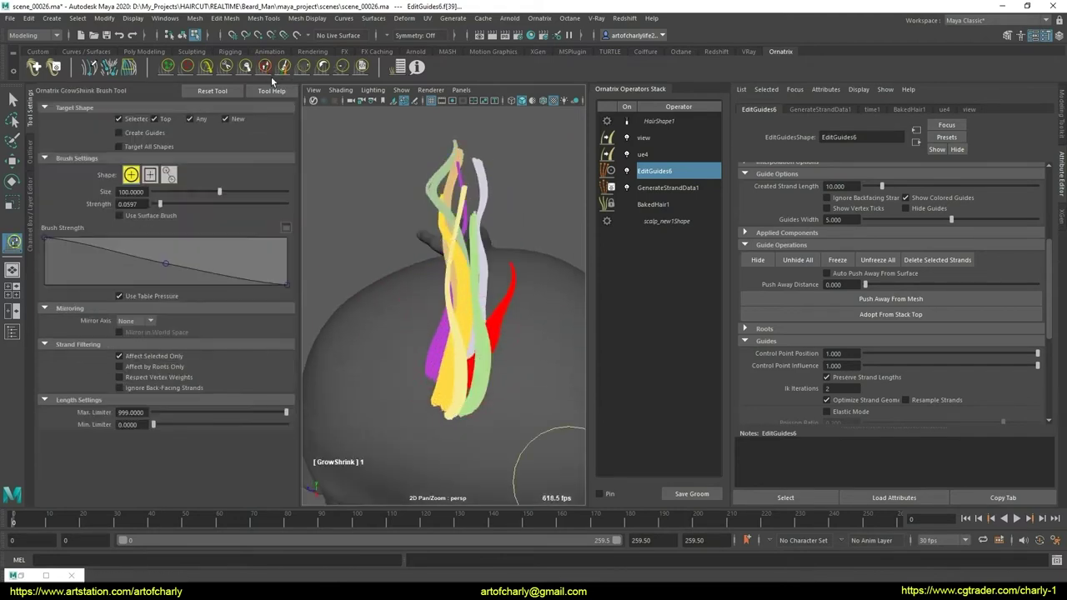
mouse_move(584, 392)
alt+mouse_down()
mouse_move(500, 393)
mouse_move(513, 392)
alt+mouse_up()
drag(500, 250, 474, 400)
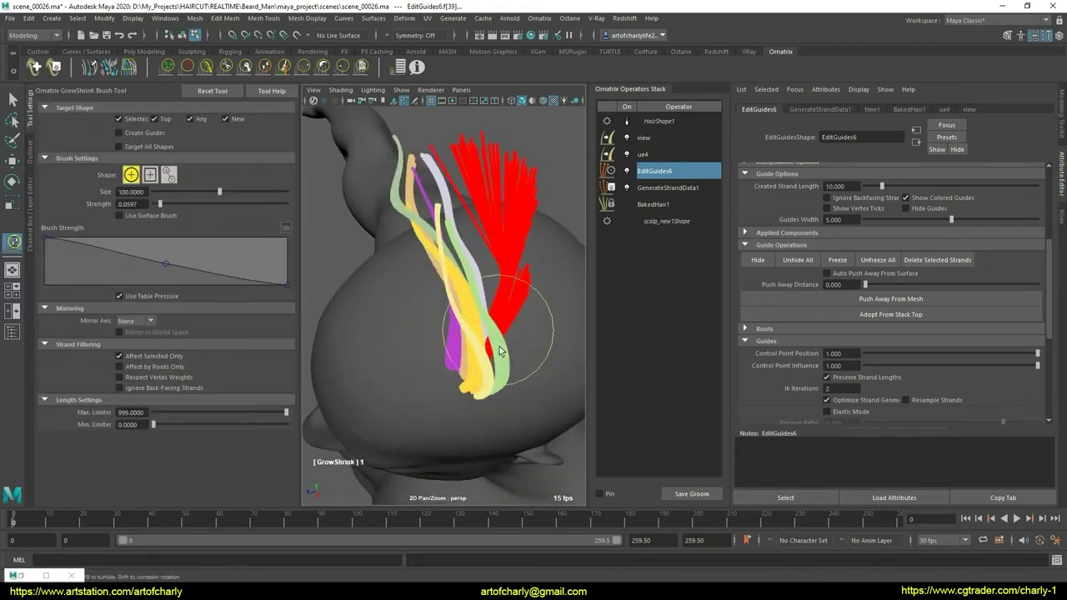
mouse_move(501, 351)
mouse_down()
mouse_move(480, 401)
mouse_move(450, 400)
mouse_move(466, 359)
mouse_up()
- Comb the red strands inward and cut them back to a short upright tuft
click(206, 67)
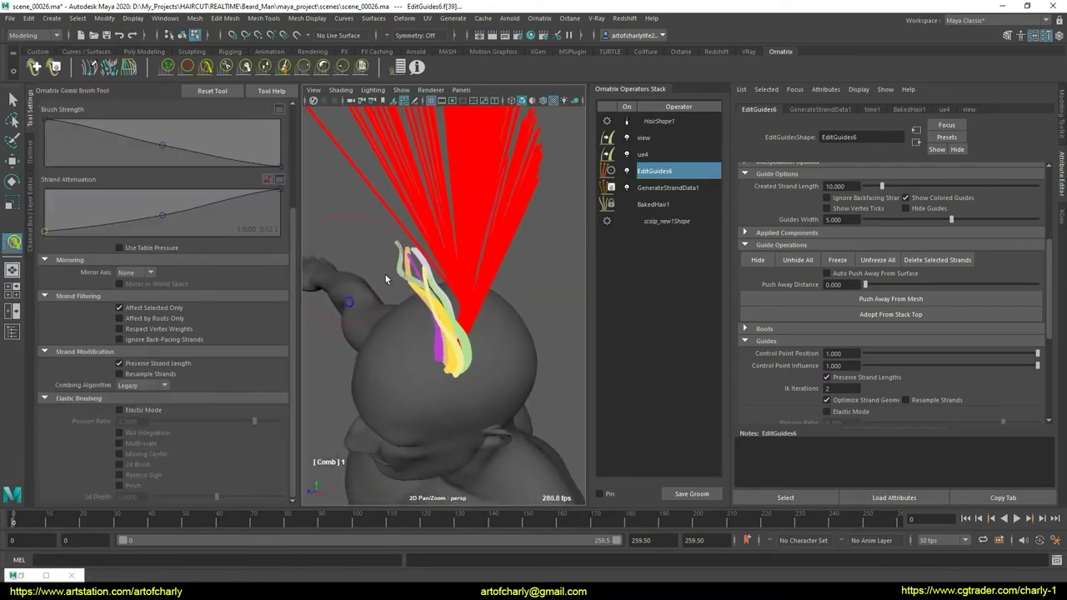
alt+drag(385, 274, 446, 275)
drag(521, 309, 504, 275)
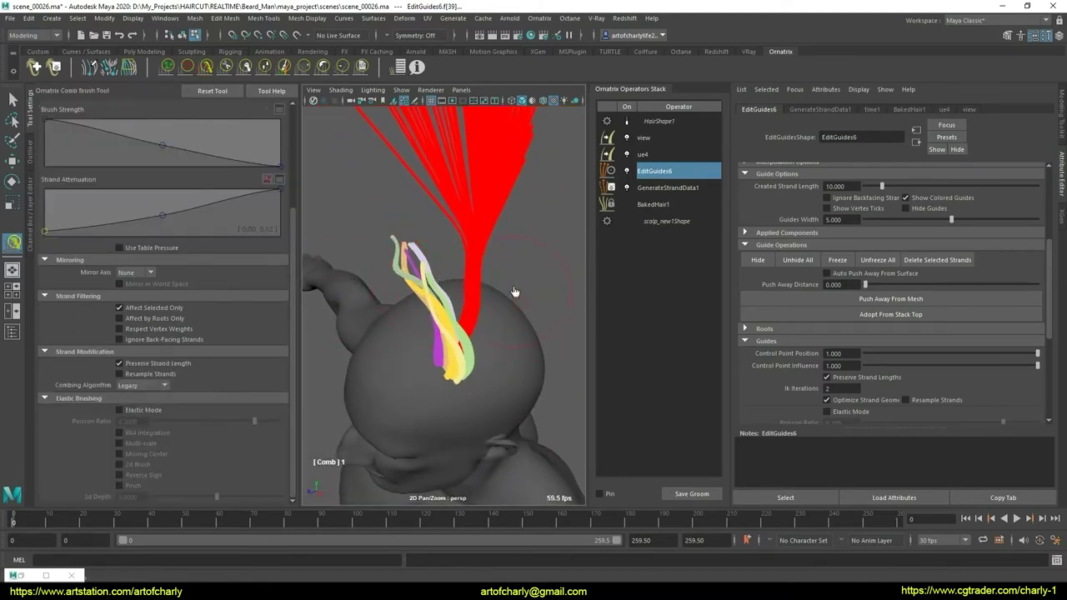
click(225, 69)
alt+drag(350, 266, 492, 250)
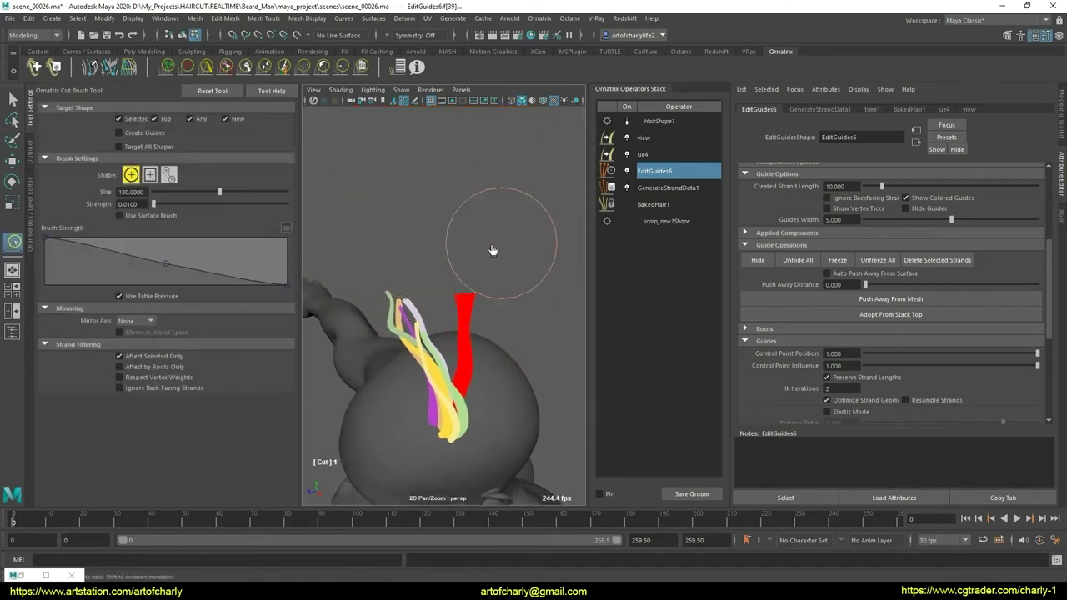
- Comb the red clump with the Local combing algorithm and regrow it with GrowShrink
click(205, 72)
mouse_move(359, 350)
alt+mouse_down()
mouse_move(368, 329)
mouse_move(352, 342)
alt+mouse_up()
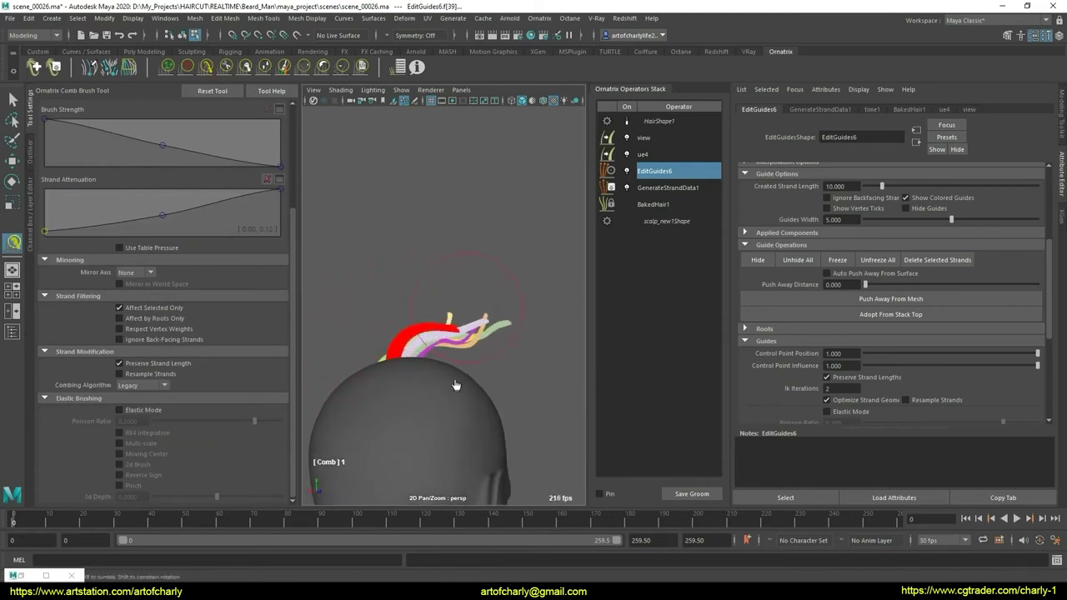
mouse_move(456, 385)
alt+mouse_down()
mouse_move(483, 374)
mouse_move(443, 386)
mouse_move(492, 377)
mouse_move(440, 334)
mouse_move(468, 331)
mouse_move(392, 376)
alt+mouse_up()
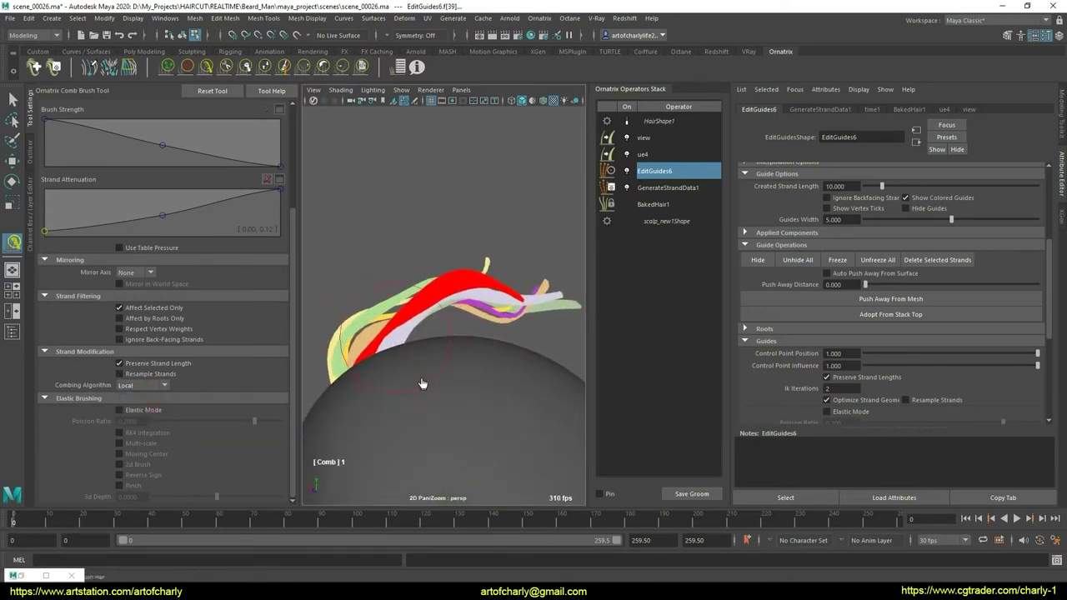
mouse_move(418, 376)
alt+mouse_down()
mouse_move(319, 389)
mouse_move(467, 400)
mouse_move(495, 415)
mouse_move(380, 369)
mouse_move(459, 365)
mouse_move(443, 421)
mouse_move(459, 375)
mouse_move(476, 402)
mouse_move(369, 268)
alt+mouse_up()
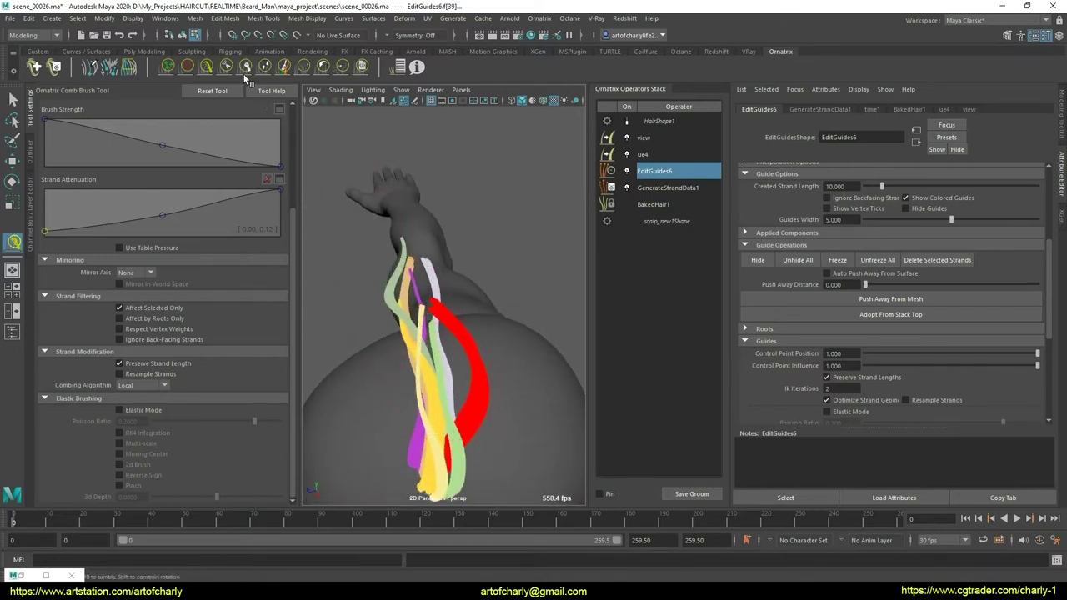
click(264, 67)
mouse_move(534, 467)
alt+mouse_down()
mouse_move(370, 239)
mouse_move(435, 336)
mouse_move(385, 260)
alt+mouse_up()
- Comb and smooth the red guides so they sweep alongside the other colored strands
click(206, 67)
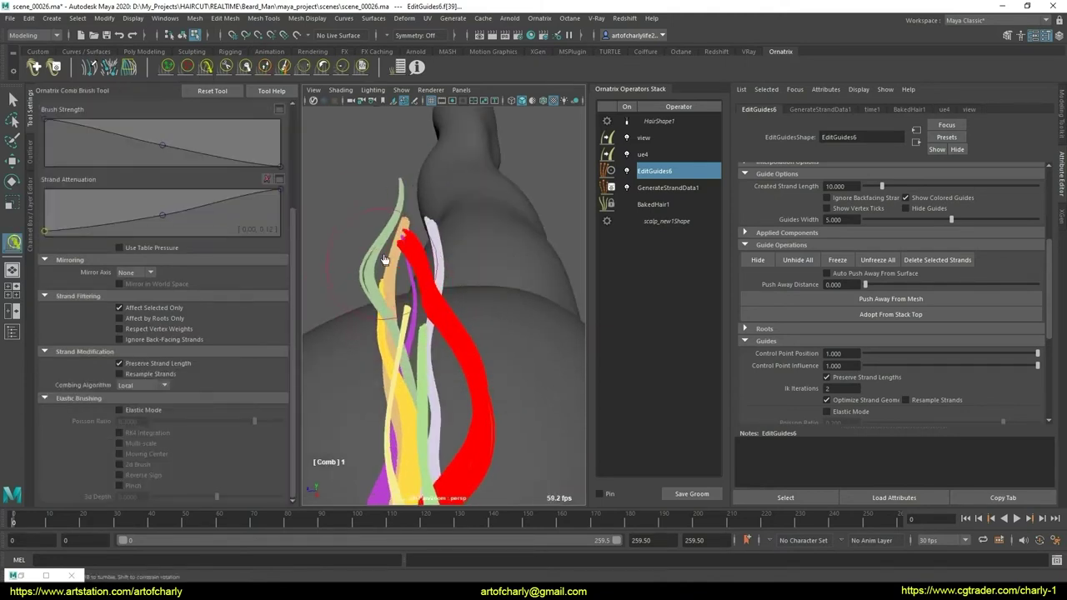
alt+drag(396, 325, 384, 305)
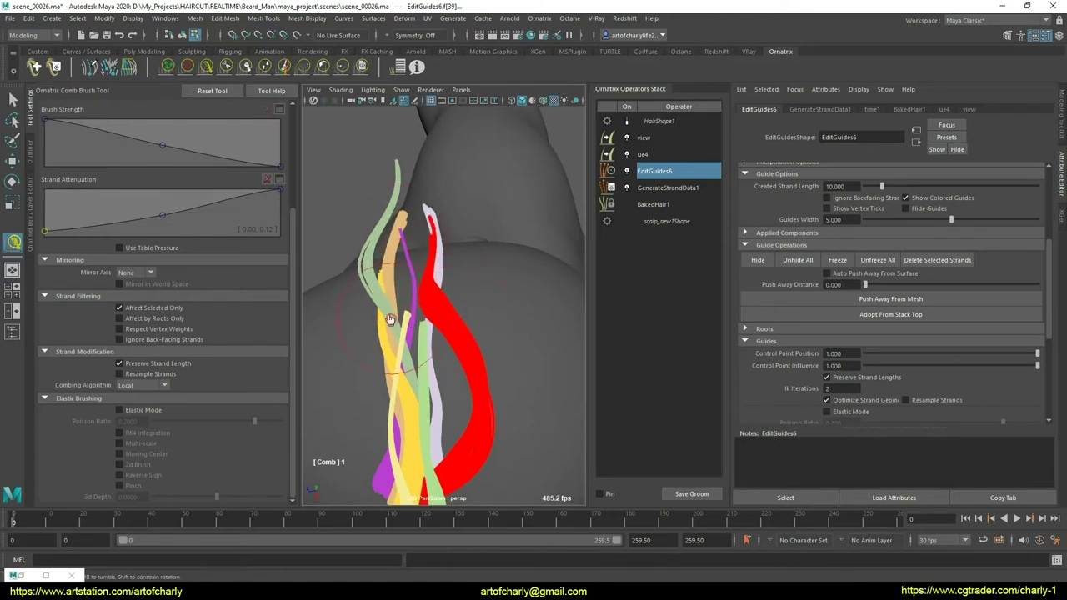
click(336, 69)
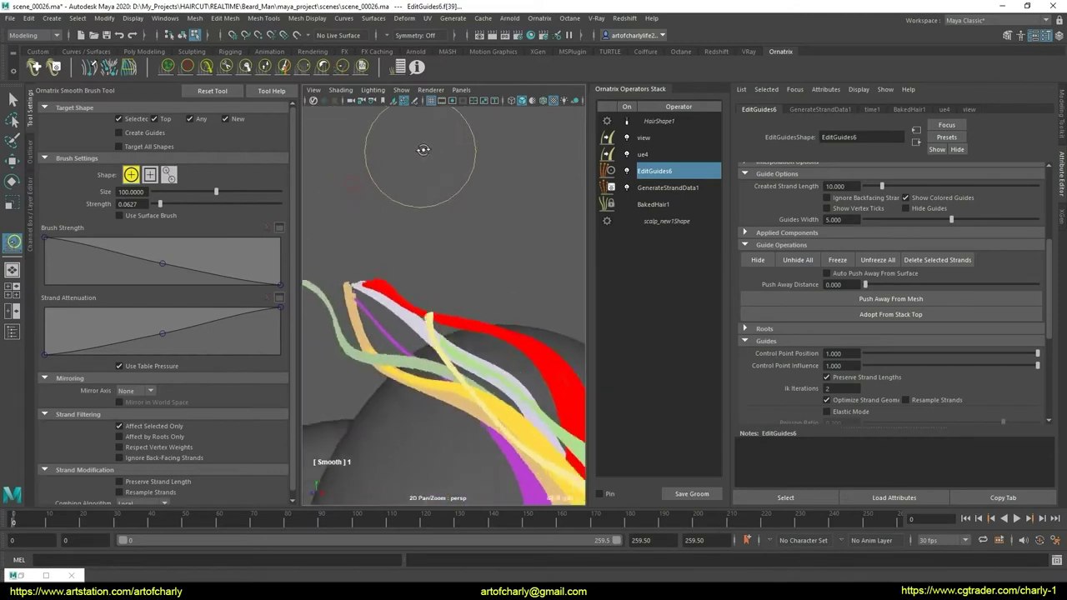
alt+drag(422, 131, 367, 208)
click(207, 68)
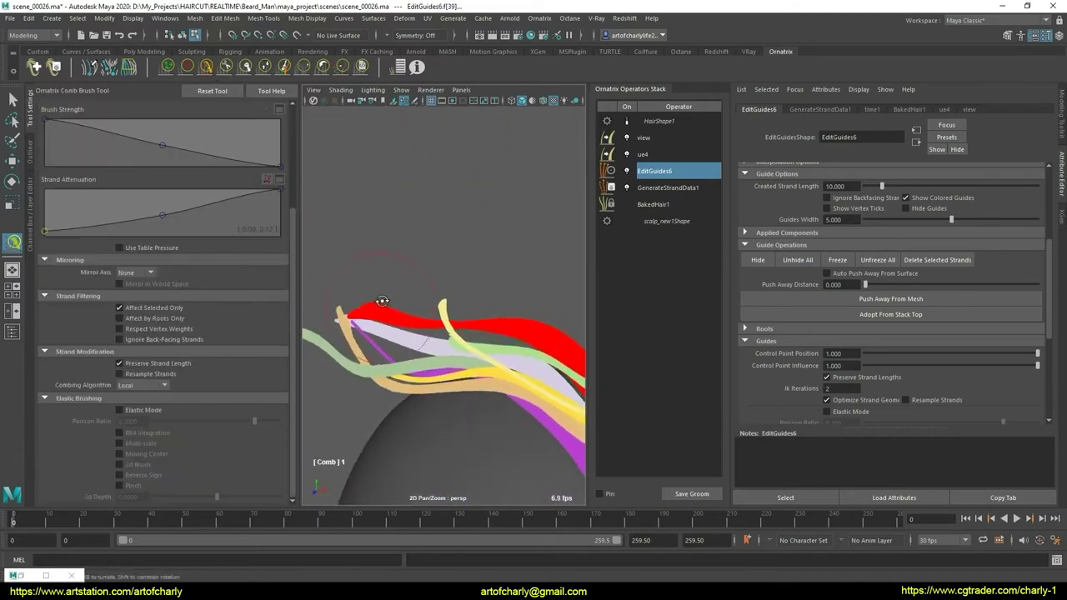
alt+drag(381, 302, 356, 366)
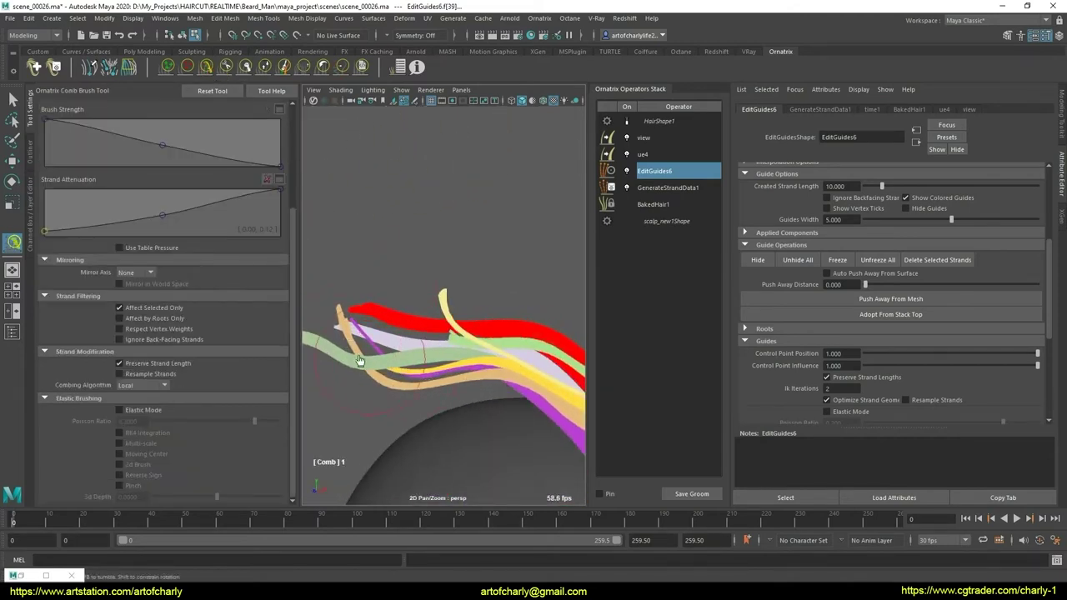
mouse_move(444, 331)
alt+mouse_down()
mouse_move(371, 284)
mouse_move(516, 358)
mouse_move(448, 358)
alt+mouse_up()
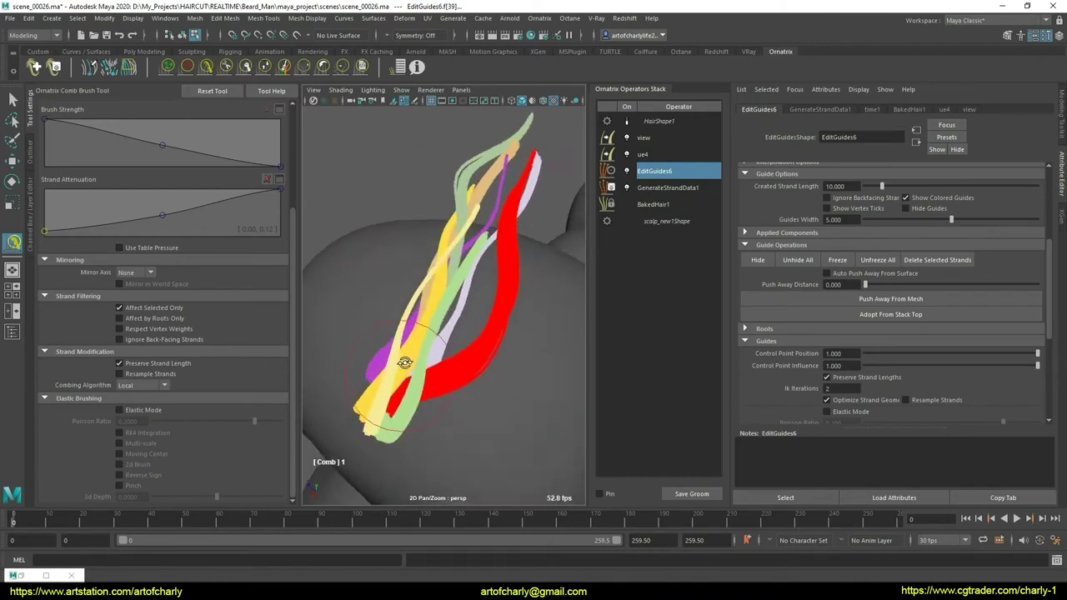
- Select all guide strands and zoom in close on the red clump
key(q)
key(ctrl+a)
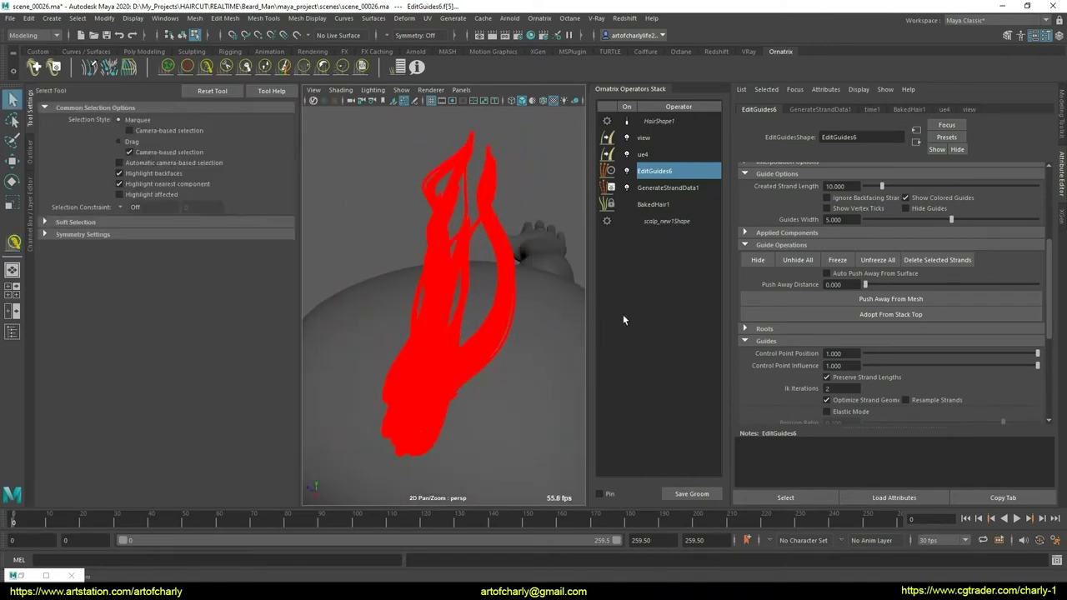
mouse_move(434, 391)
alt+mouse_down()
mouse_move(381, 380)
mouse_move(527, 360)
mouse_move(543, 334)
mouse_move(402, 373)
mouse_move(426, 350)
alt+mouse_up()
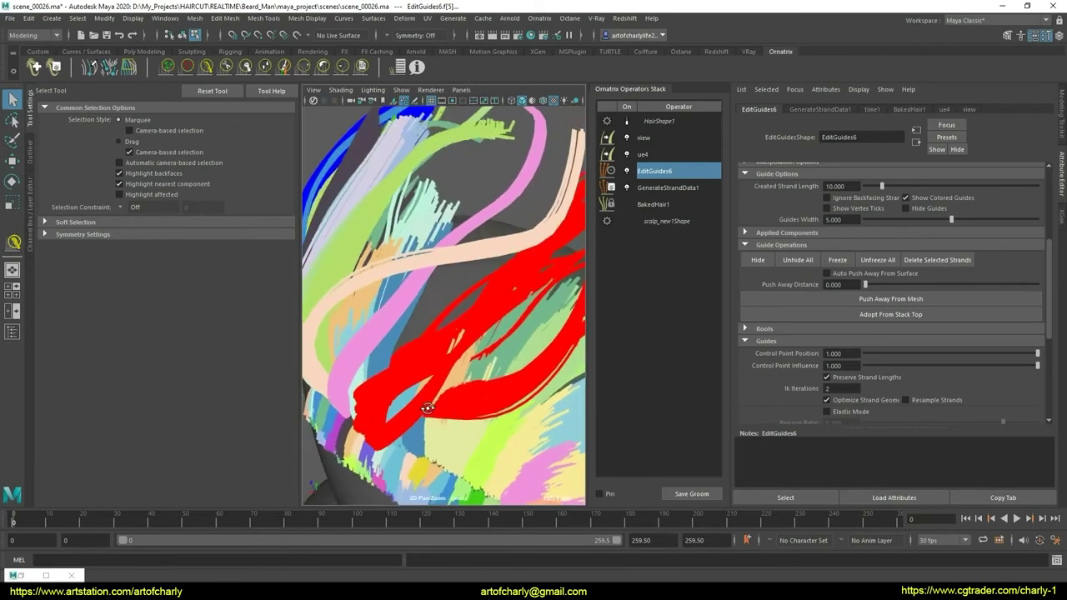
alt+drag(426, 350, 417, 371)
scroll(457, 341, up, 2)
scroll(438, 415, up, 2)
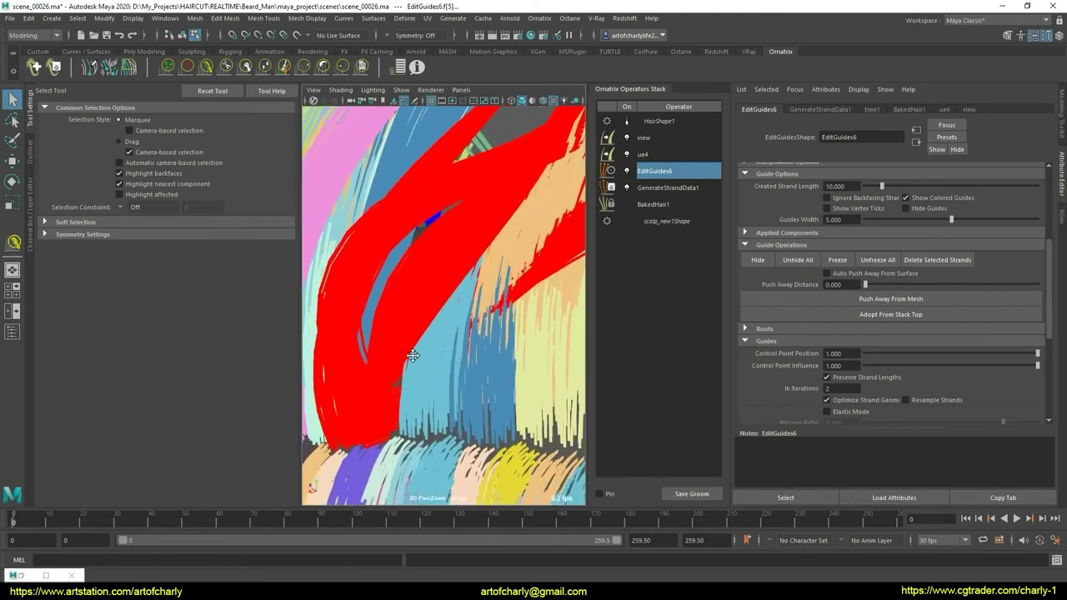
scroll(429, 391, up, 2)
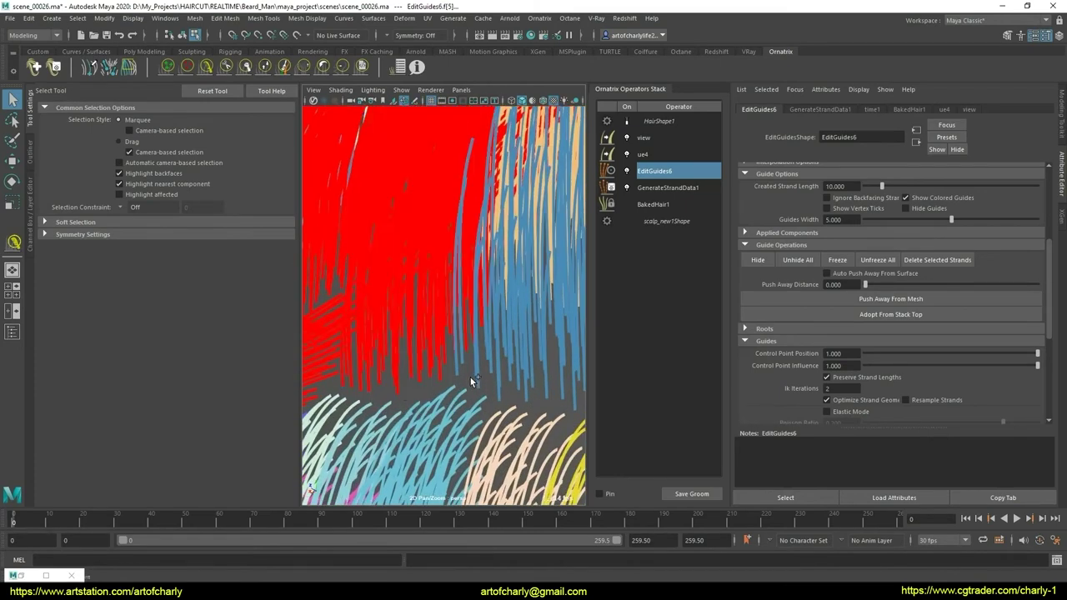
scroll(450, 359, down, 5)
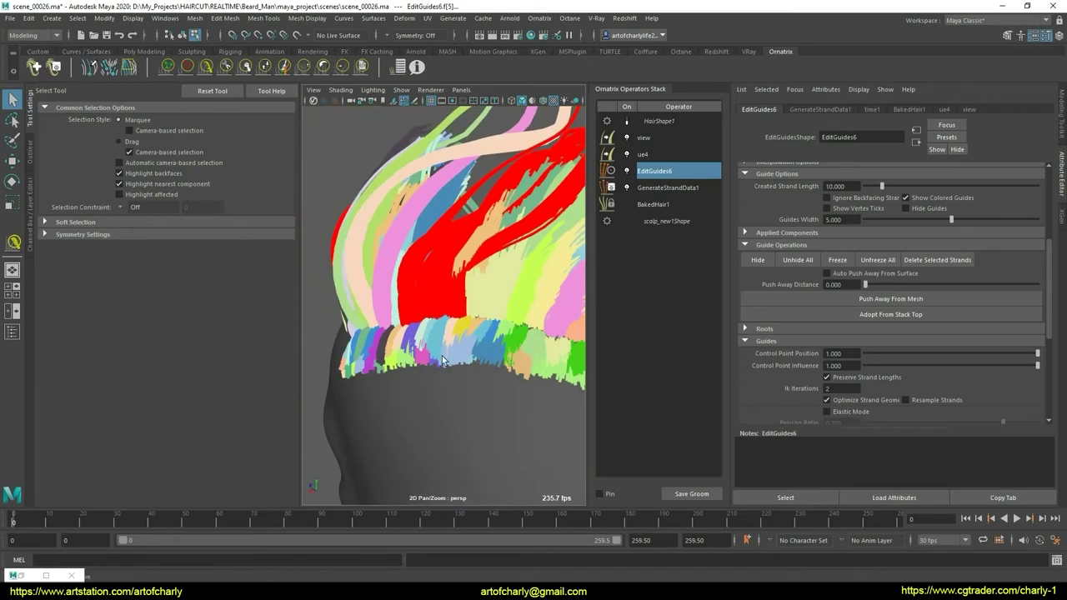
mouse_move(408, 377)
alt+middle_down()
mouse_move(452, 450)
mouse_move(501, 297)
alt+middle_up()
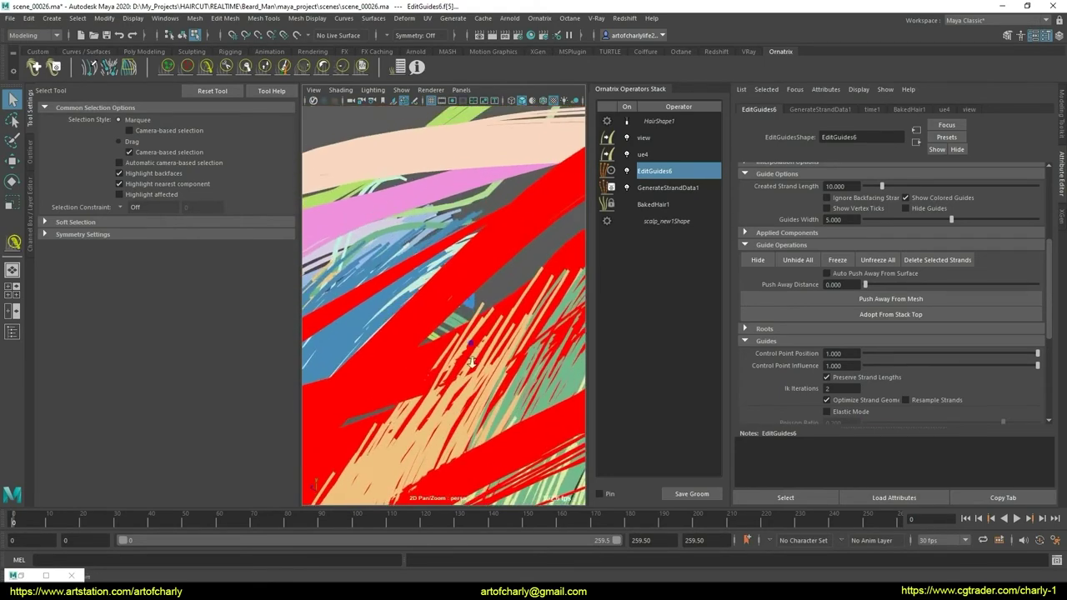
scroll(492, 372, down, 3)
scroll(489, 370, down, 3)
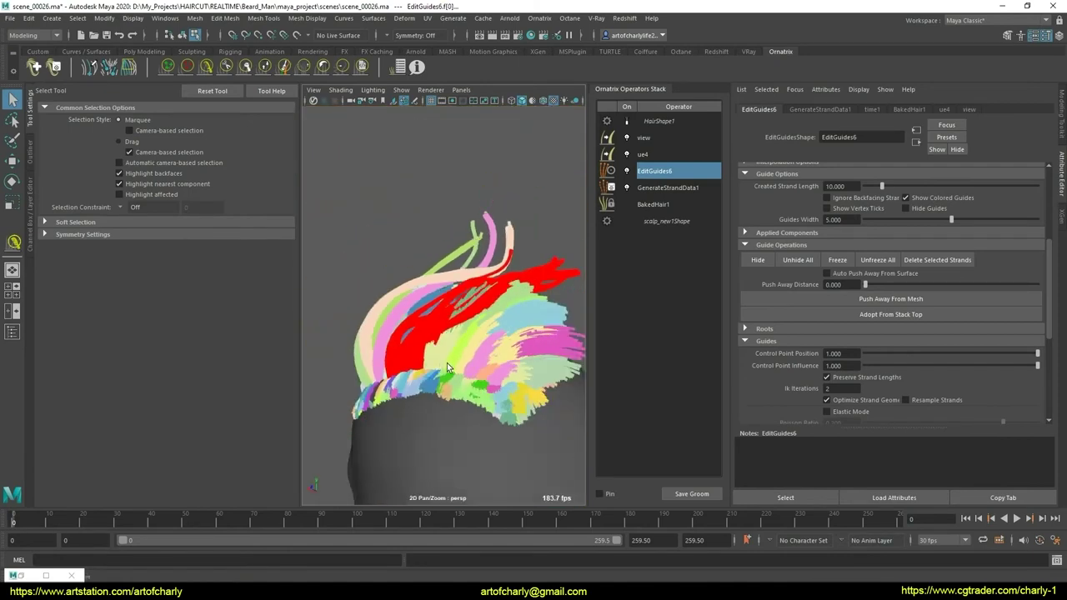
scroll(486, 369, up, 2)
- Invert the selection and hide those guides, then undo twice to restore them
key(ctrl+shift+i)
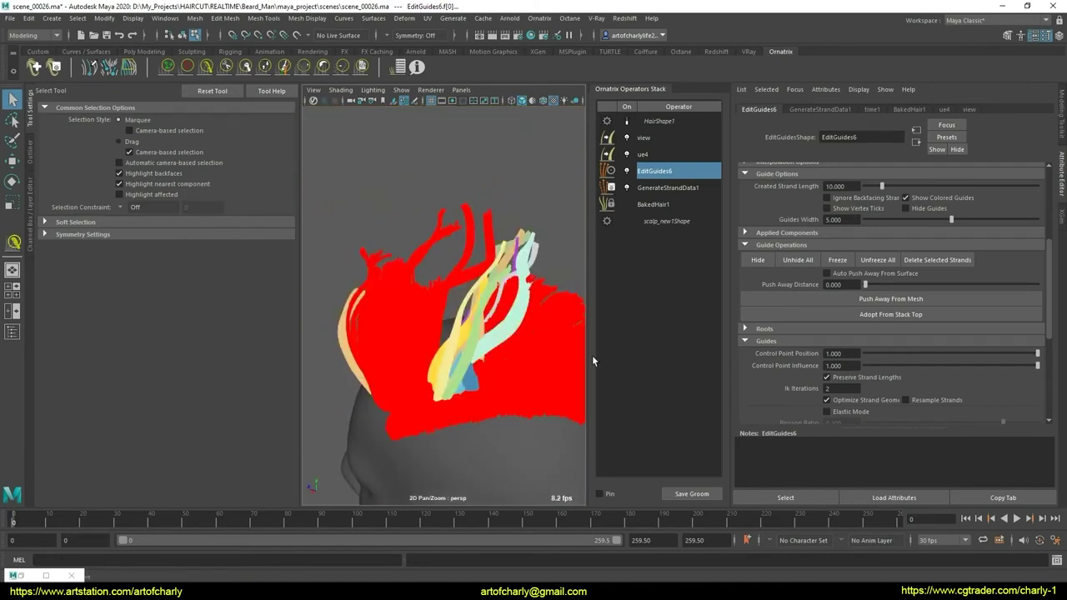
click(757, 259)
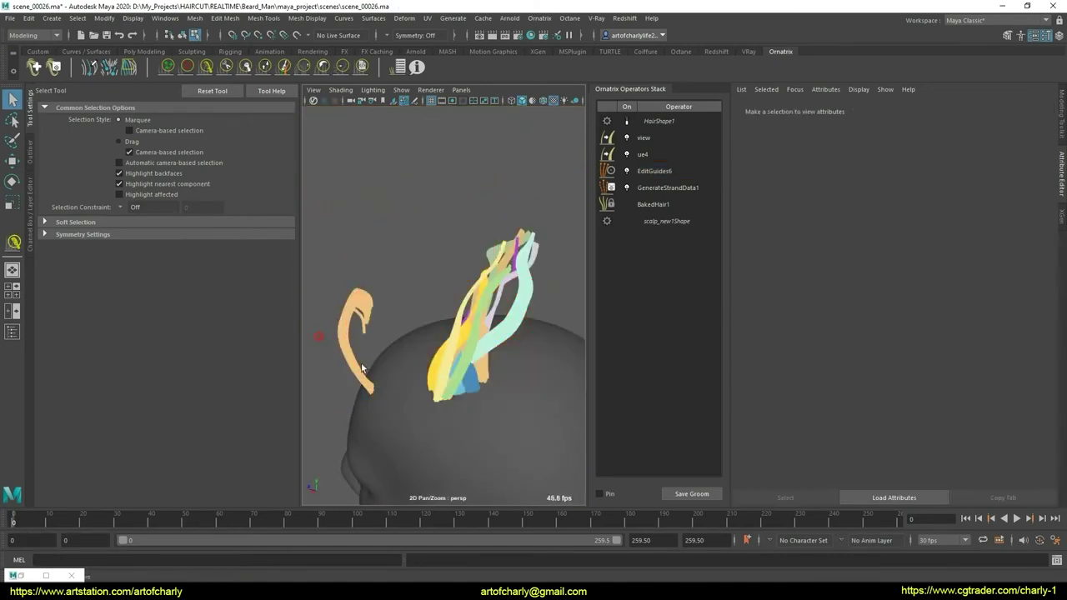
key(ctrl+z)
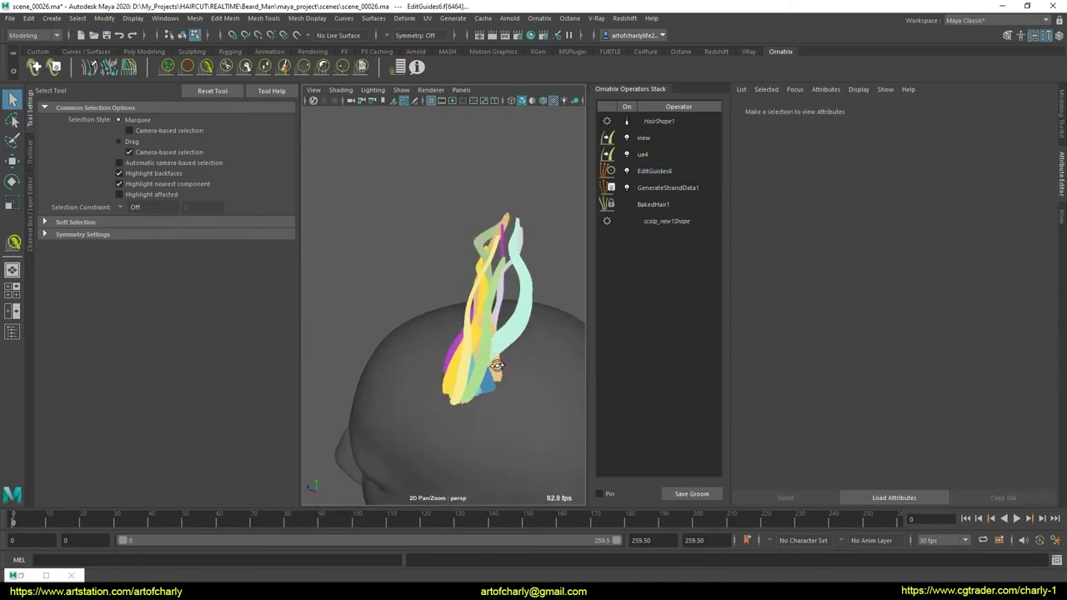
key(ctrl+z)
key(ctrl+z)
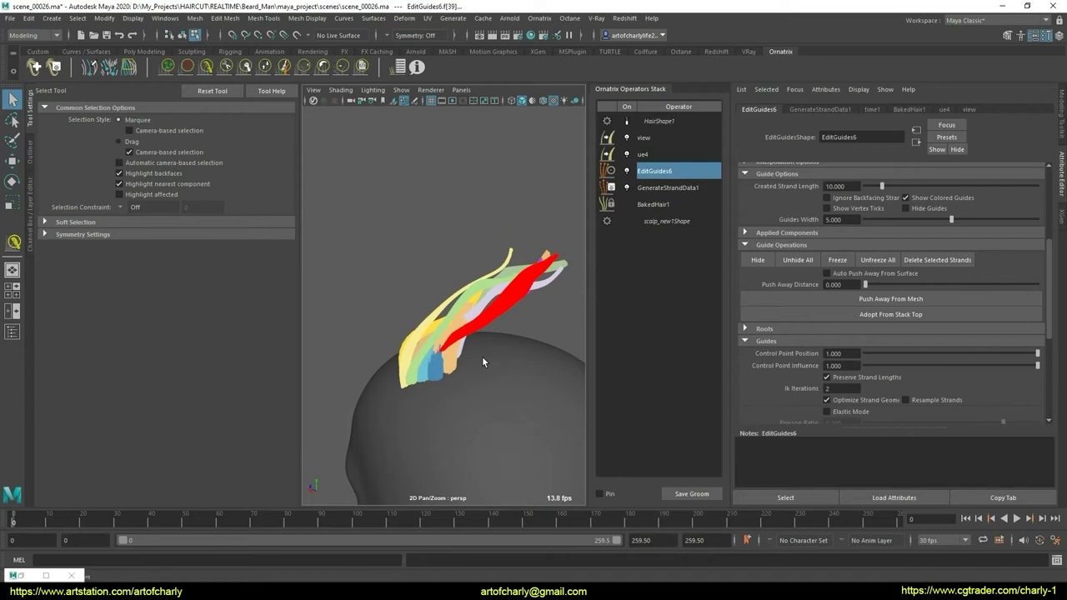
- Zoom and orbit to bring the red clump forward among the selected guides
scroll(507, 356, up, 2)
scroll(492, 361, up, 3)
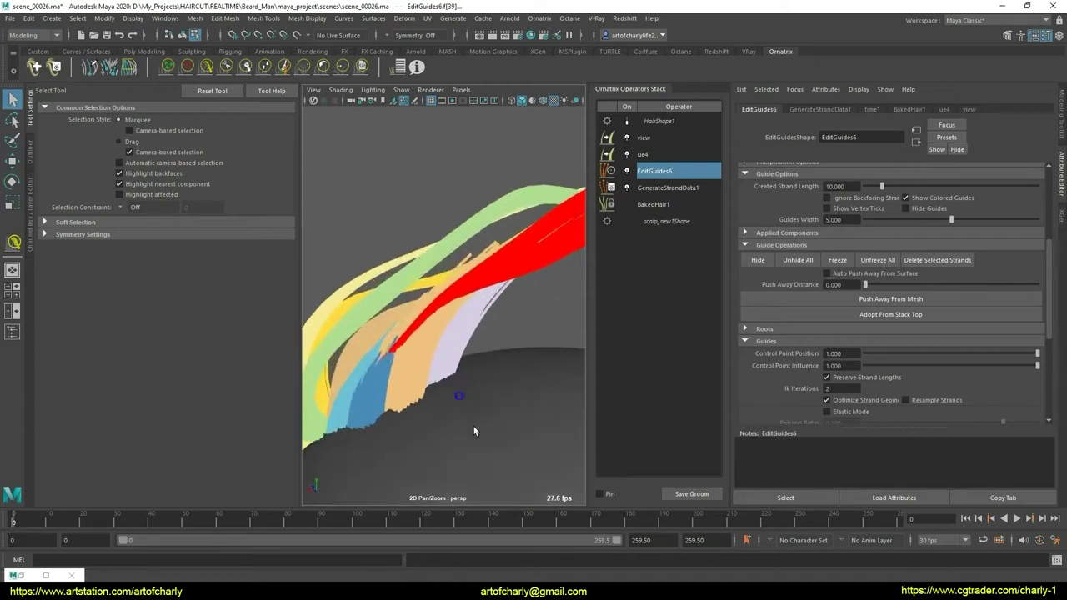
scroll(478, 368, up, 3)
alt+drag(478, 369, 446, 417)
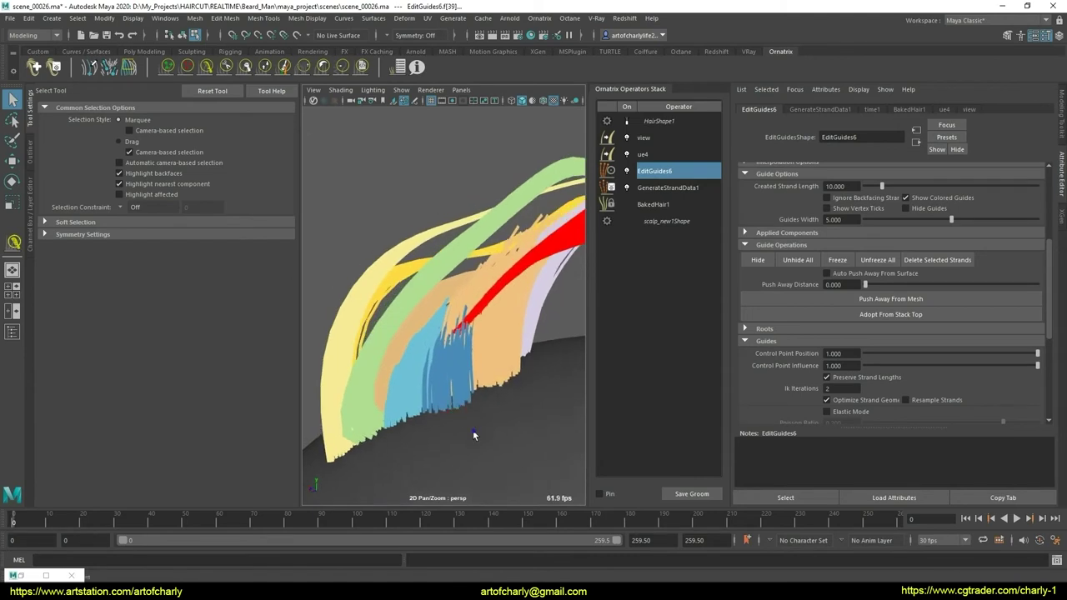
mouse_move(476, 389)
alt+mouse_down()
mouse_move(423, 390)
mouse_move(528, 393)
mouse_move(429, 470)
mouse_move(488, 430)
mouse_move(440, 396)
mouse_move(446, 410)
mouse_move(417, 420)
mouse_move(468, 409)
mouse_move(494, 429)
mouse_move(464, 409)
mouse_move(441, 427)
mouse_move(459, 412)
mouse_move(389, 377)
mouse_move(471, 402)
mouse_move(406, 338)
mouse_move(622, 287)
alt+mouse_up()
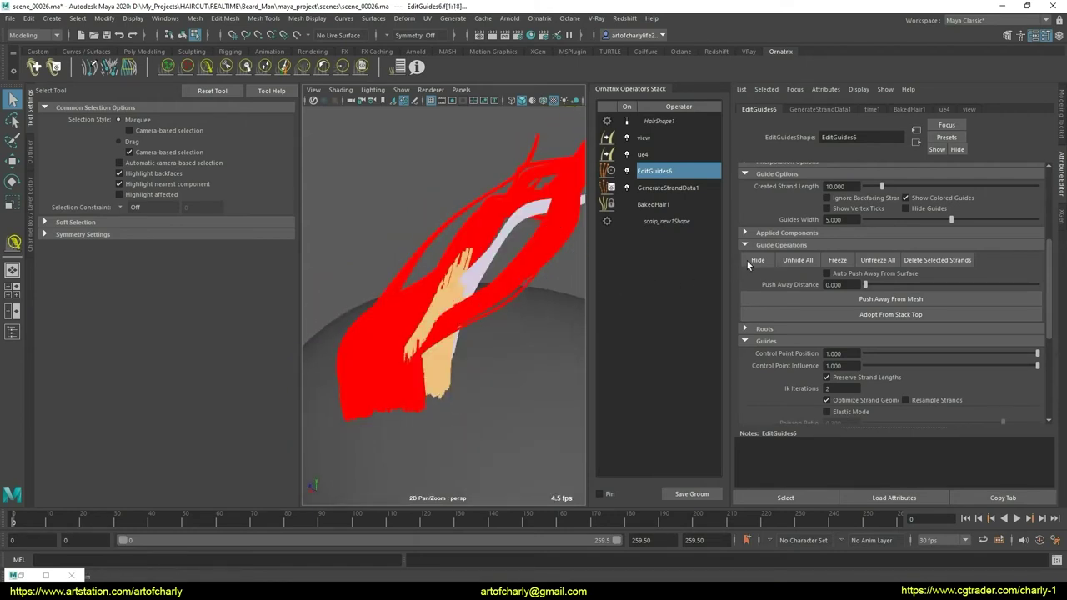
- Hide the other guides, select the red clump and cut it shorter with the Cut Brush
click(490, 337)
click(464, 268)
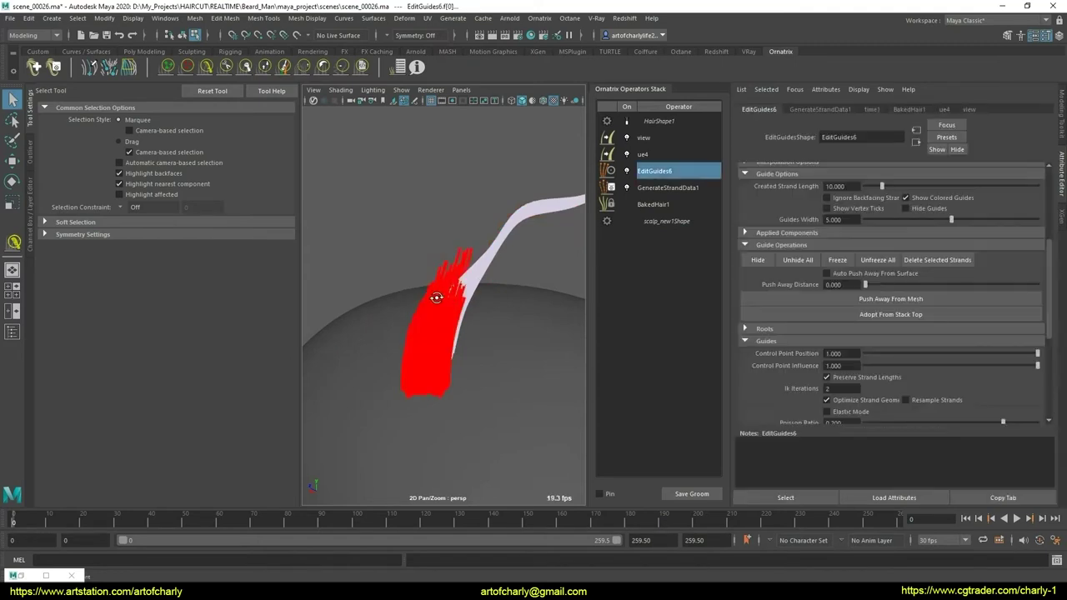
mouse_move(436, 298)
alt+mouse_down()
mouse_move(419, 324)
mouse_move(387, 298)
mouse_move(428, 369)
mouse_move(453, 374)
mouse_move(442, 370)
mouse_move(440, 429)
alt+mouse_up()
click(245, 66)
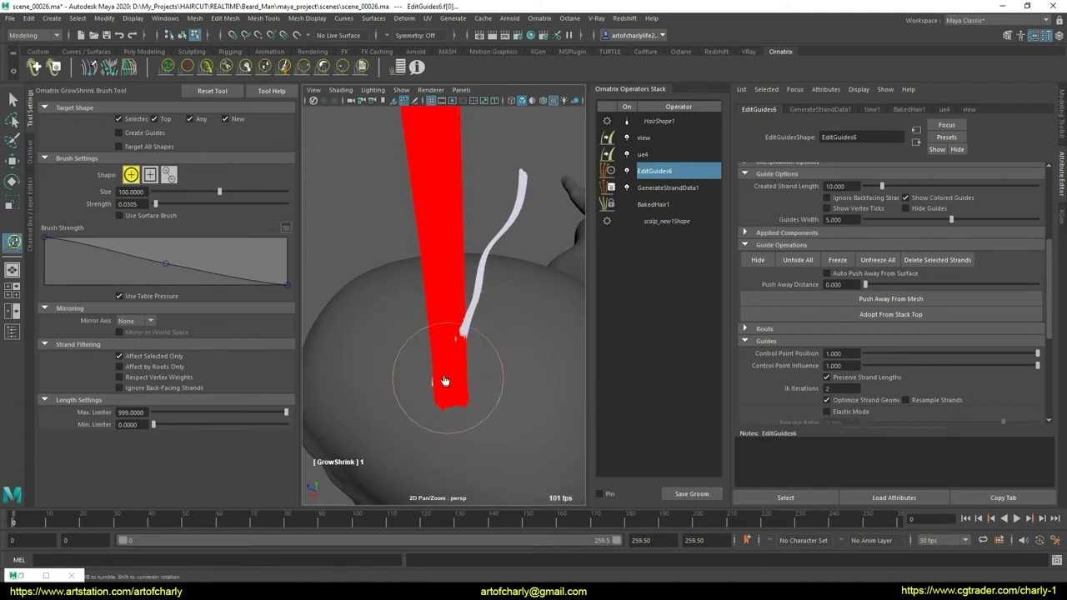
alt+drag(416, 362, 389, 360)
click(225, 66)
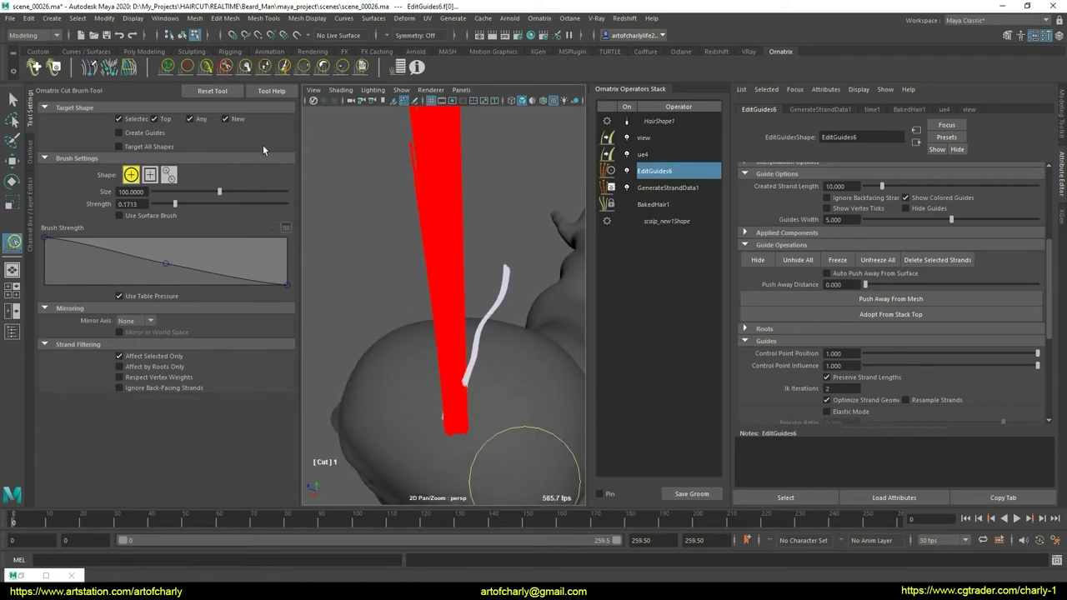
mouse_move(512, 464)
alt+mouse_down()
mouse_move(387, 266)
mouse_move(448, 257)
alt+mouse_up()
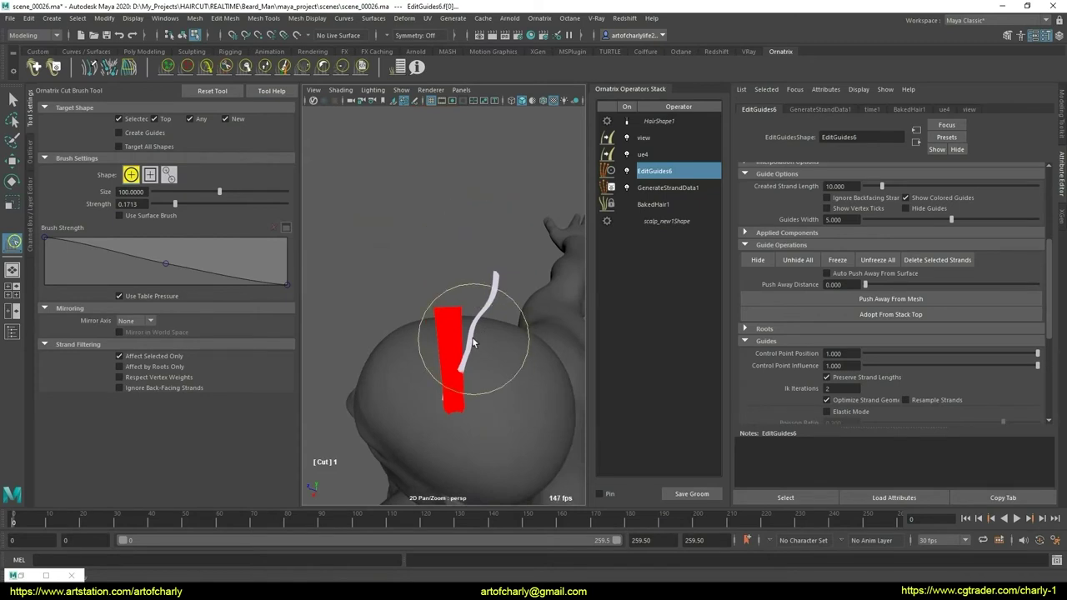
key(ctrl+z)
drag(377, 202, 457, 205)
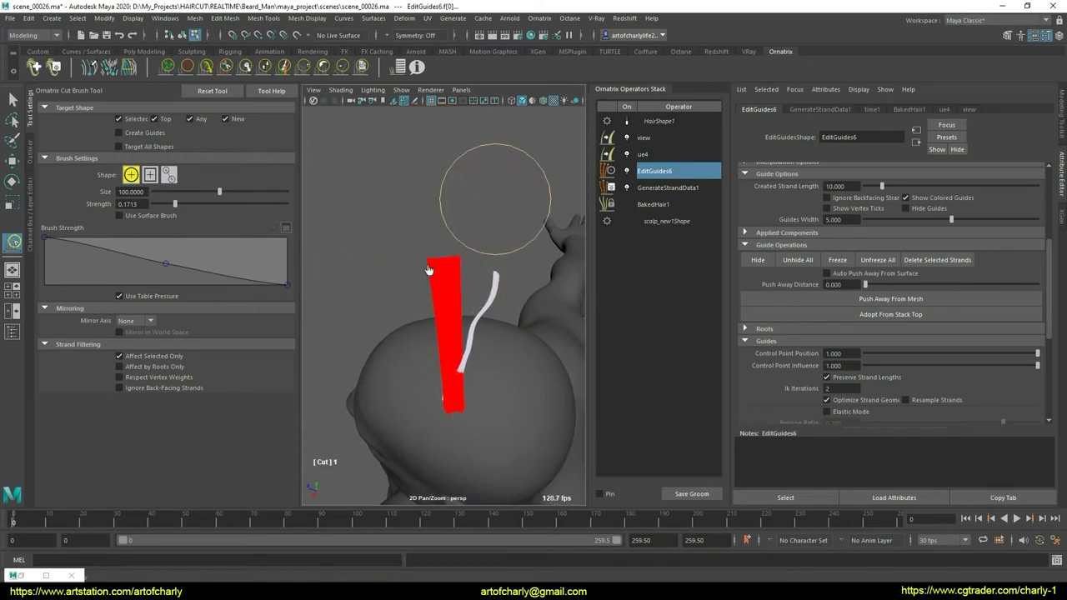
- Comb the red clump sideways beside the white guide and orbit to check the sweep
click(359, 69)
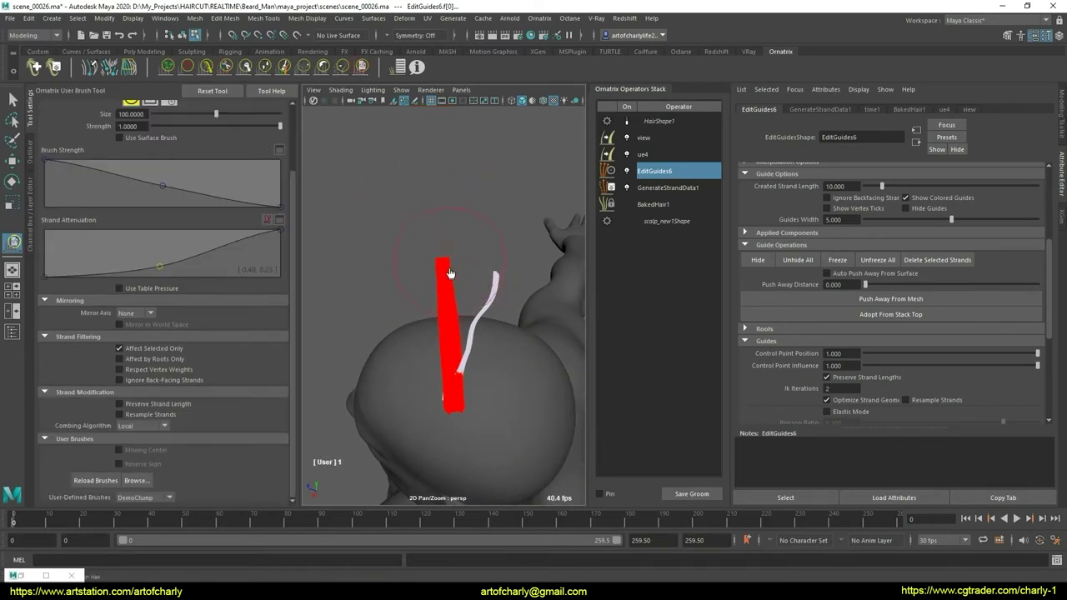
click(206, 67)
mouse_move(434, 316)
alt+mouse_down()
mouse_move(364, 295)
mouse_move(411, 372)
alt+mouse_up()
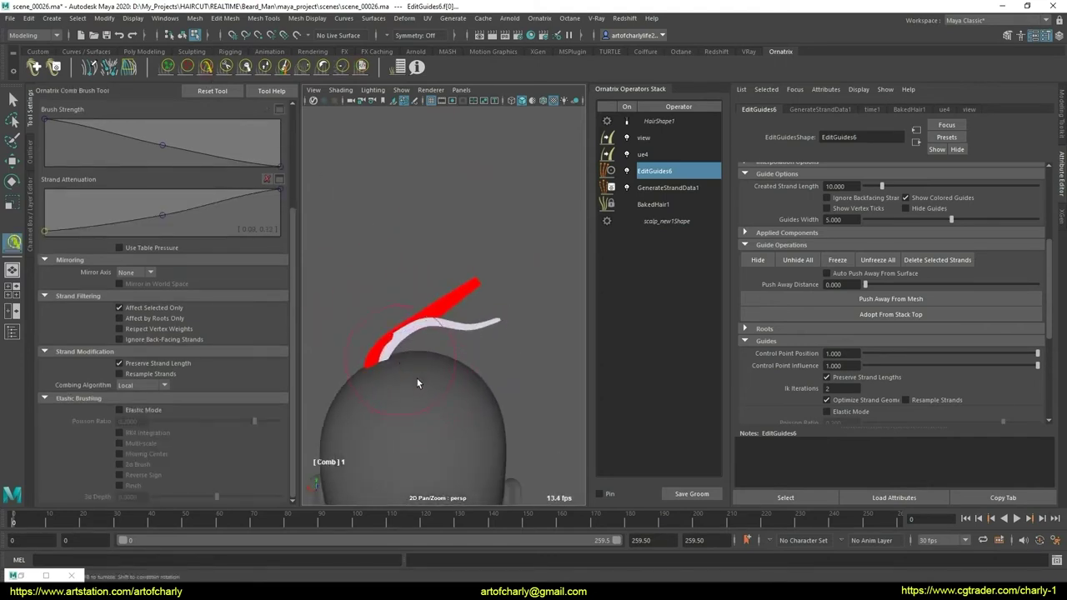
alt+drag(407, 382, 399, 370)
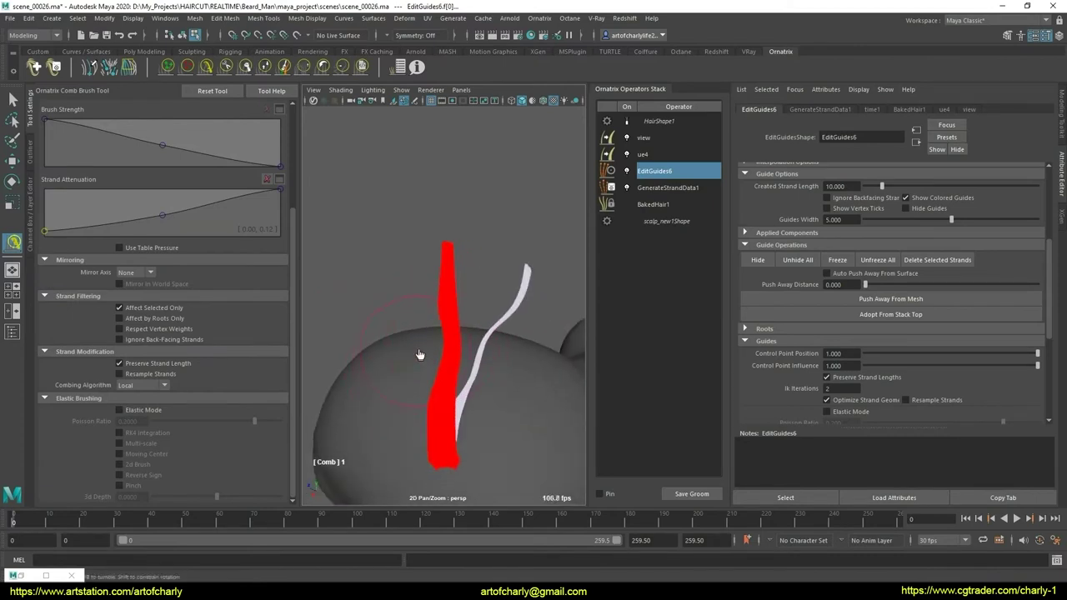
mouse_move(427, 376)
alt+mouse_down()
mouse_move(369, 365)
mouse_move(417, 368)
mouse_move(433, 287)
alt+mouse_up()
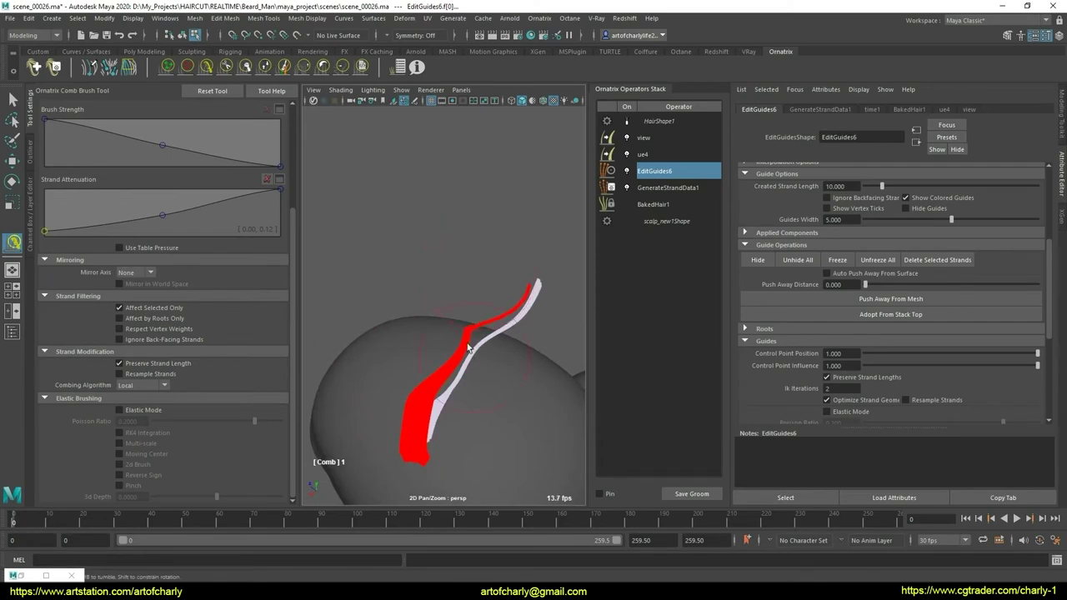
mouse_move(495, 315)
alt+mouse_down()
mouse_move(524, 291)
mouse_move(457, 366)
alt+mouse_up()
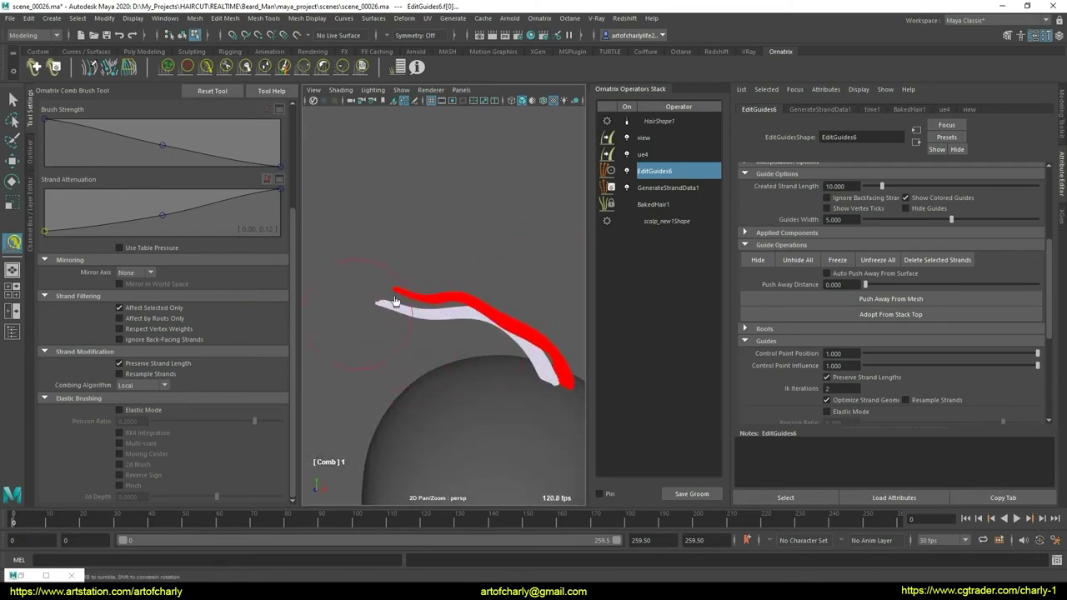
alt+drag(487, 344, 394, 192)
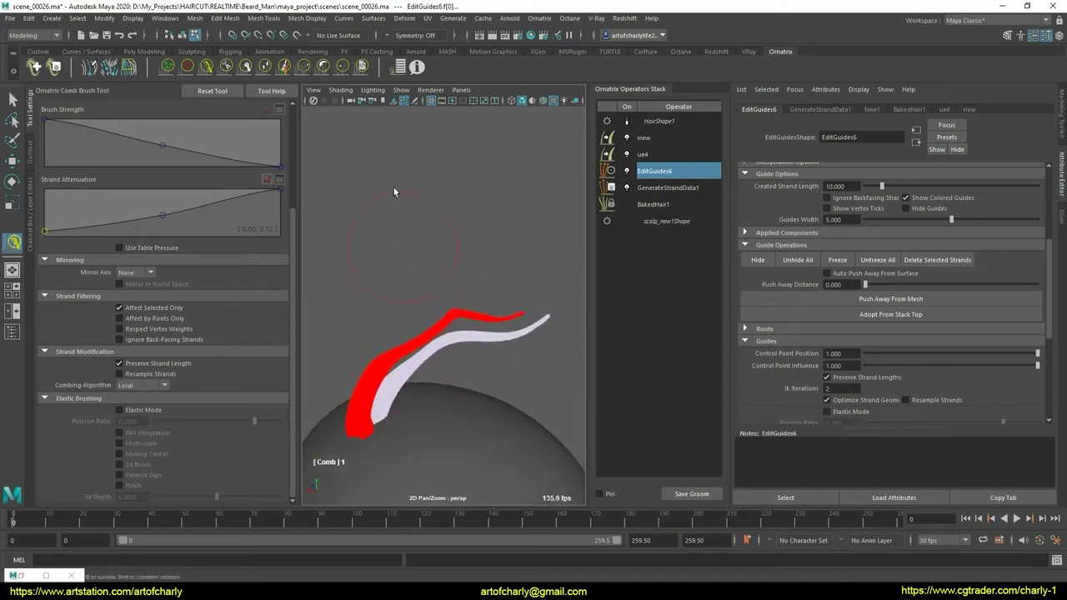
- Smooth the red clump's curves and return to the Select Tool
click(339, 68)
alt+drag(392, 350, 403, 395)
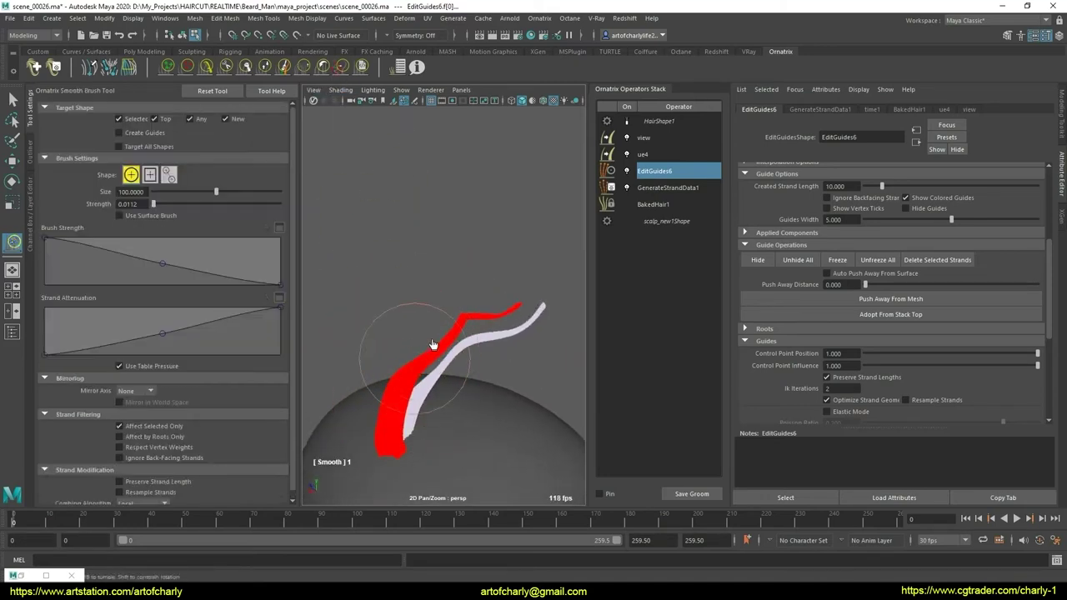
alt+drag(401, 313, 415, 371)
key(q)
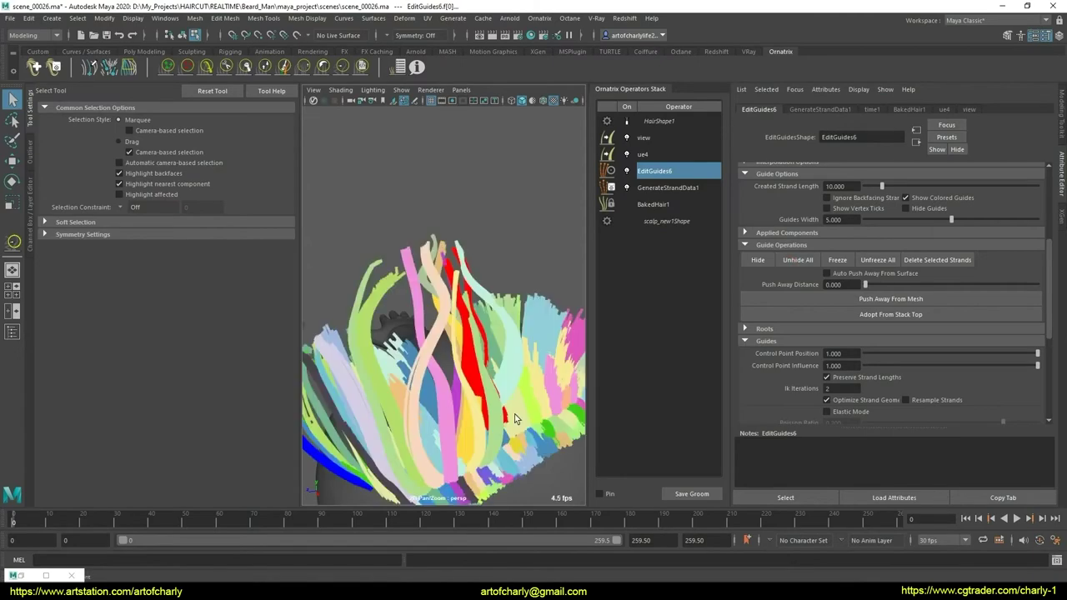
- Select a single guide clump near the hairline and pick the Comb Brush
alt+right_drag(515, 413, 424, 314)
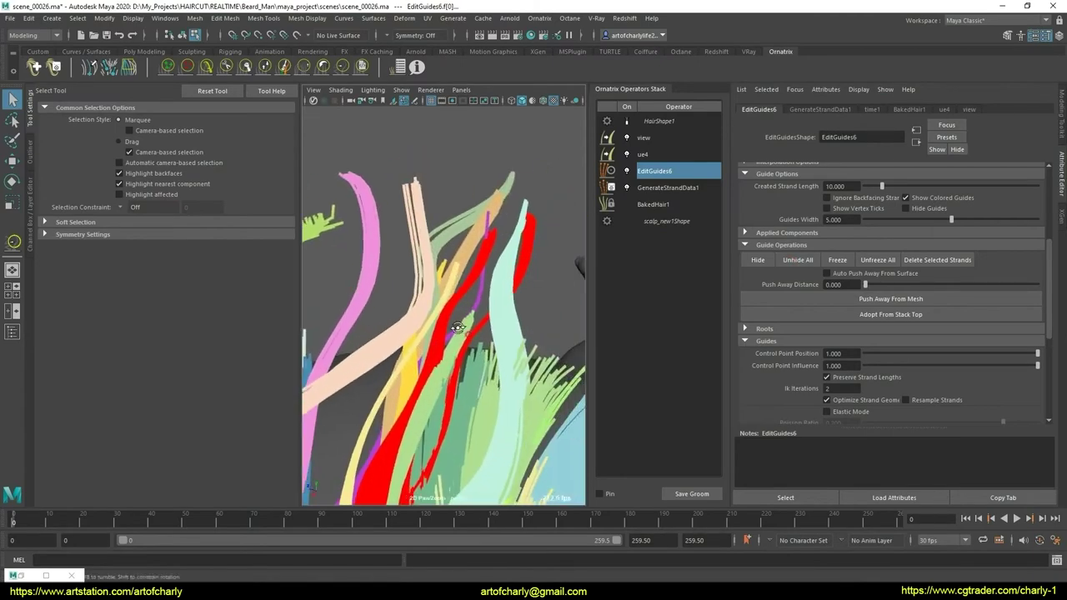
mouse_move(423, 314)
alt+mouse_down()
mouse_move(479, 322)
mouse_move(471, 338)
mouse_move(419, 348)
mouse_move(435, 332)
mouse_move(442, 346)
mouse_move(380, 362)
mouse_move(479, 257)
mouse_move(497, 266)
mouse_move(485, 214)
mouse_move(440, 345)
mouse_move(466, 375)
mouse_move(484, 336)
mouse_move(451, 367)
mouse_move(493, 376)
mouse_move(471, 313)
mouse_move(424, 334)
mouse_move(431, 351)
mouse_move(477, 375)
alt+mouse_up()
click(486, 388)
scroll(495, 414, down, 3)
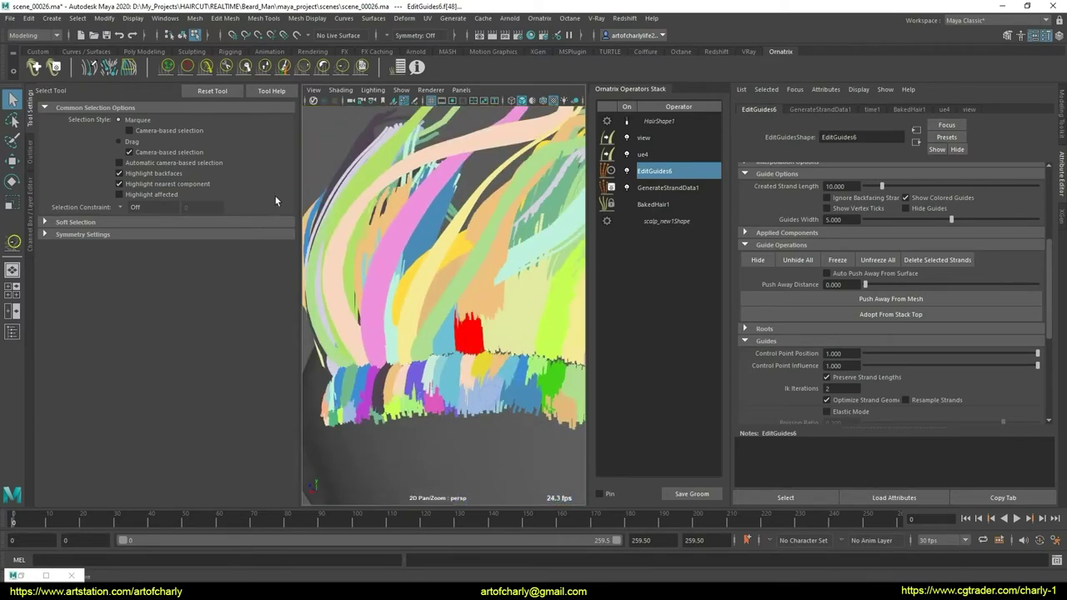
click(208, 70)
mouse_move(467, 359)
alt+mouse_down()
mouse_move(405, 445)
mouse_move(462, 350)
alt+mouse_up()
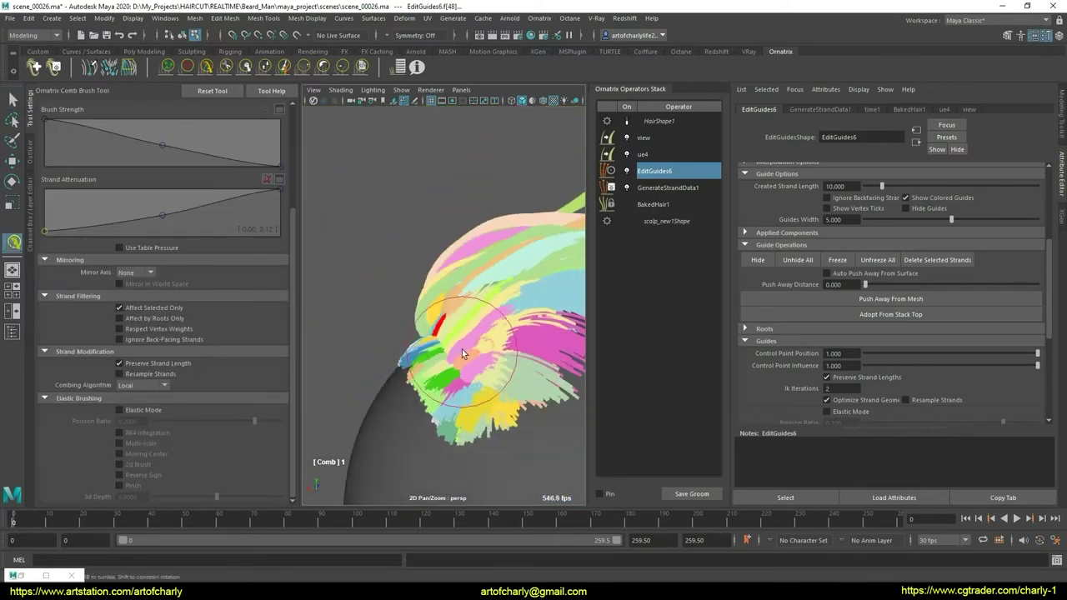
scroll(433, 308, up, 2)
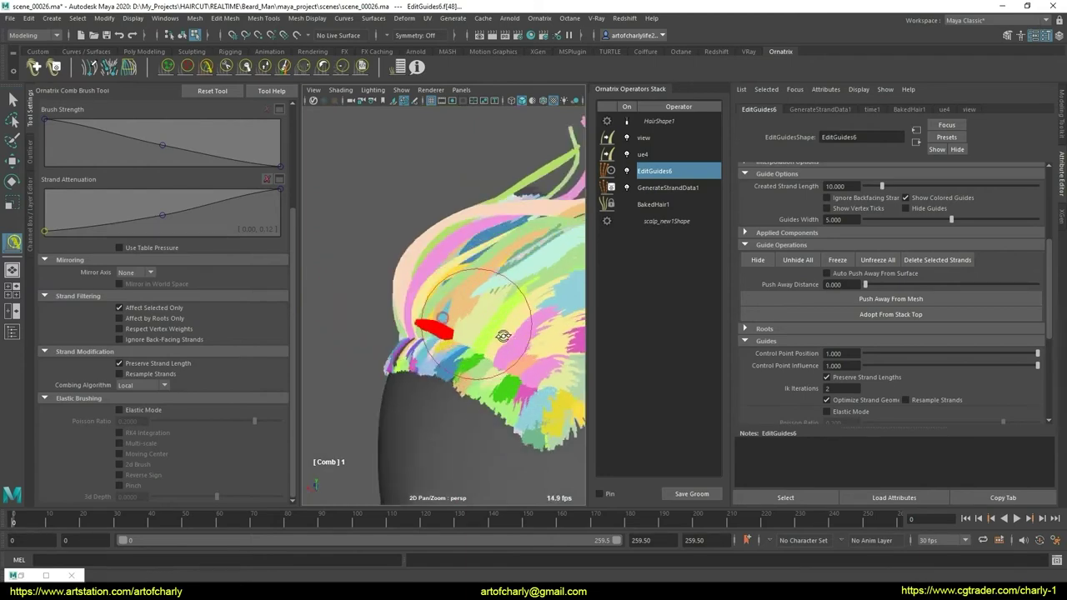
scroll(464, 309, up, 4)
scroll(476, 357, up, 4)
- Select another upright red clump, comb it sideways, then undo that comb
key(q)
click(463, 419)
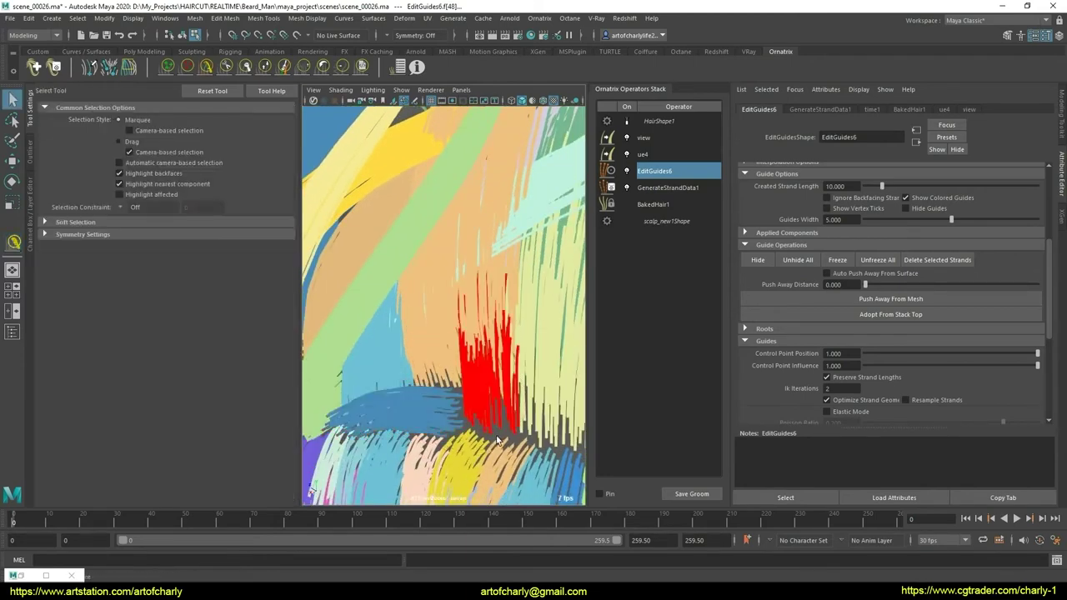
scroll(464, 419, down, 5)
alt+drag(464, 419, 265, 185)
click(206, 67)
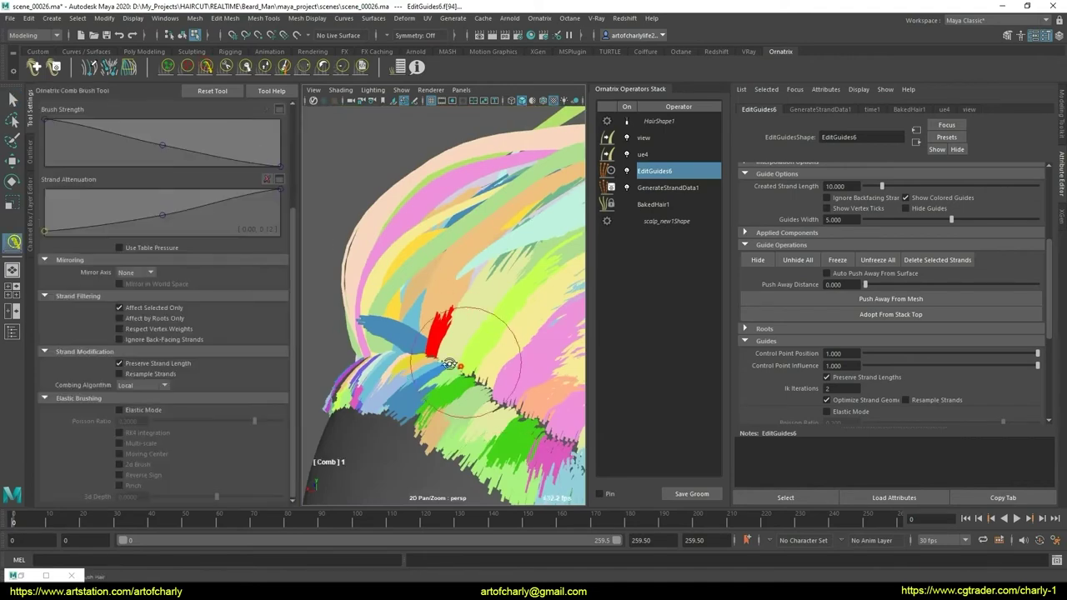
drag(450, 321, 392, 310)
alt+drag(459, 376, 434, 347)
key(q)
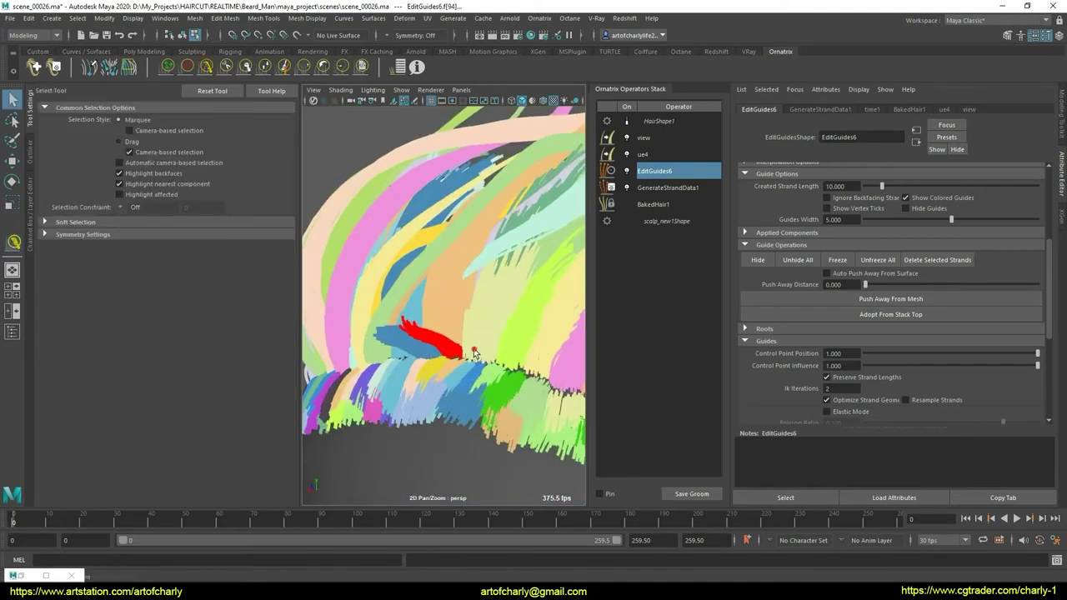
key(ctrl+z)
- Comb the red clump into a curl and inspect it from new angles
click(206, 66)
mouse_move(510, 333)
alt+mouse_down()
mouse_move(451, 361)
mouse_move(400, 266)
mouse_move(416, 275)
alt+mouse_up()
mouse_move(452, 387)
alt+mouse_down()
mouse_move(384, 351)
mouse_move(350, 280)
alt+mouse_up()
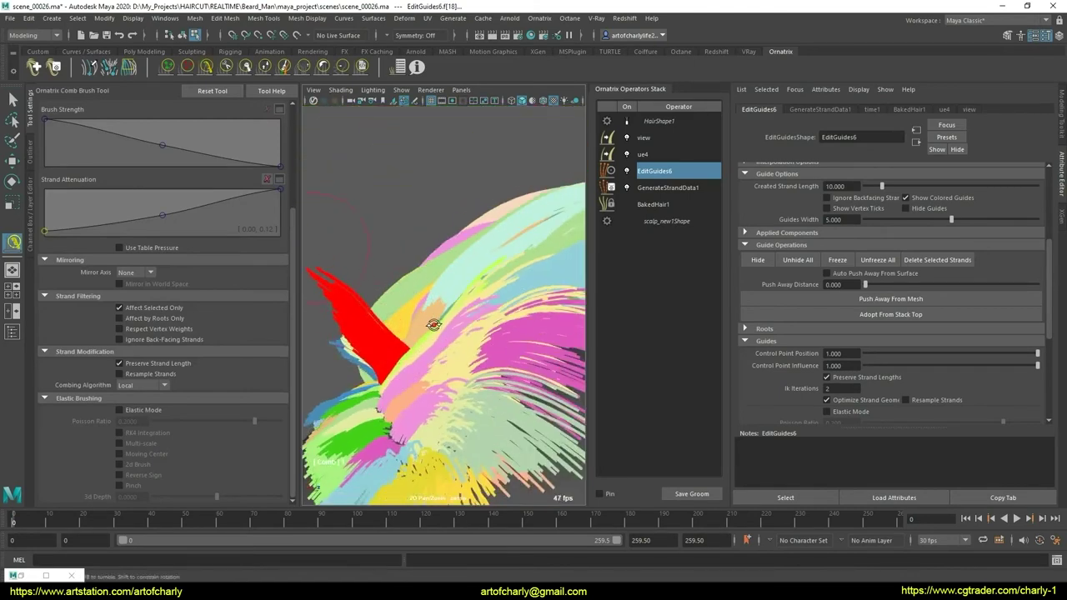
mouse_move(433, 325)
alt+mouse_down()
mouse_move(511, 360)
mouse_move(499, 347)
mouse_move(464, 373)
mouse_move(485, 363)
mouse_move(342, 238)
alt+mouse_up()
key(q)
scroll(465, 373, down, 3)
scroll(465, 374, up, 3)
click(211, 69)
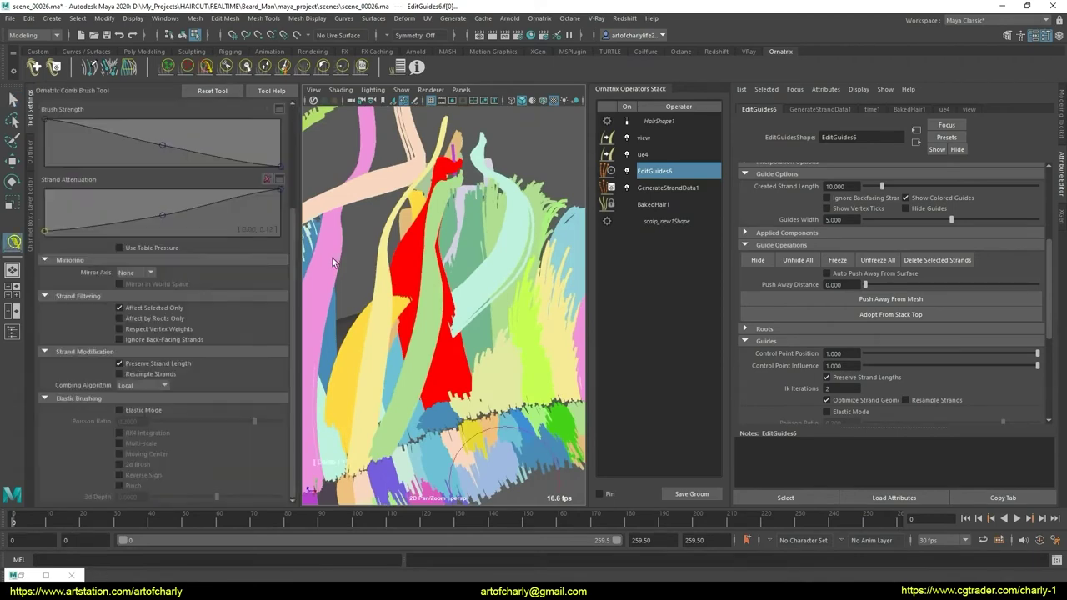
- Frame the groom, enable 2D brushing, and comb the coloured clumps upward while orbiting
key(f)
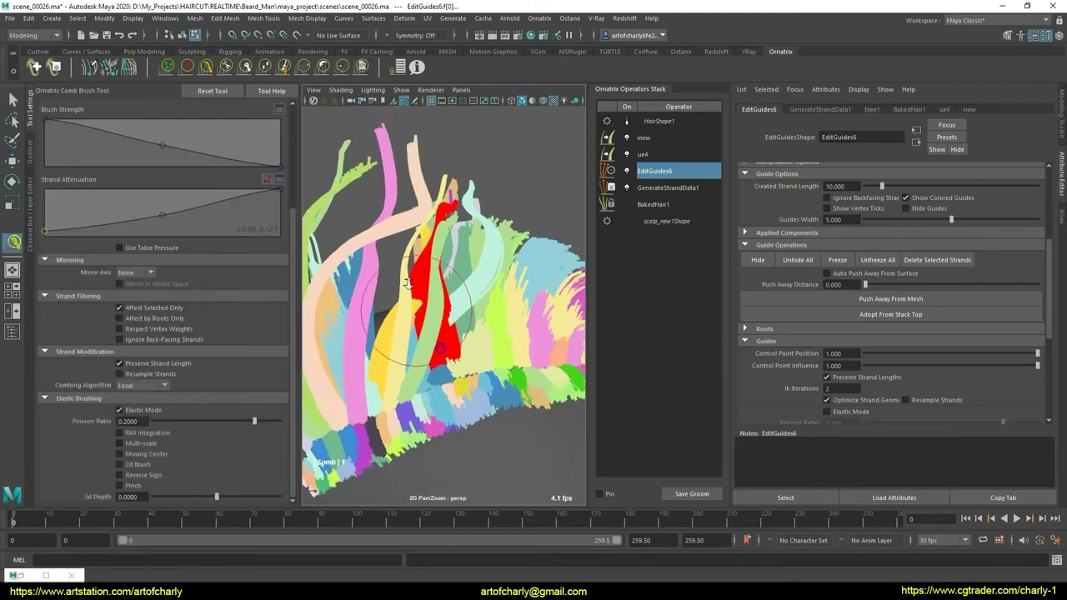
click(150, 465)
mouse_move(363, 365)
alt+mouse_down()
mouse_move(443, 309)
mouse_move(398, 339)
mouse_move(464, 313)
alt+mouse_up()
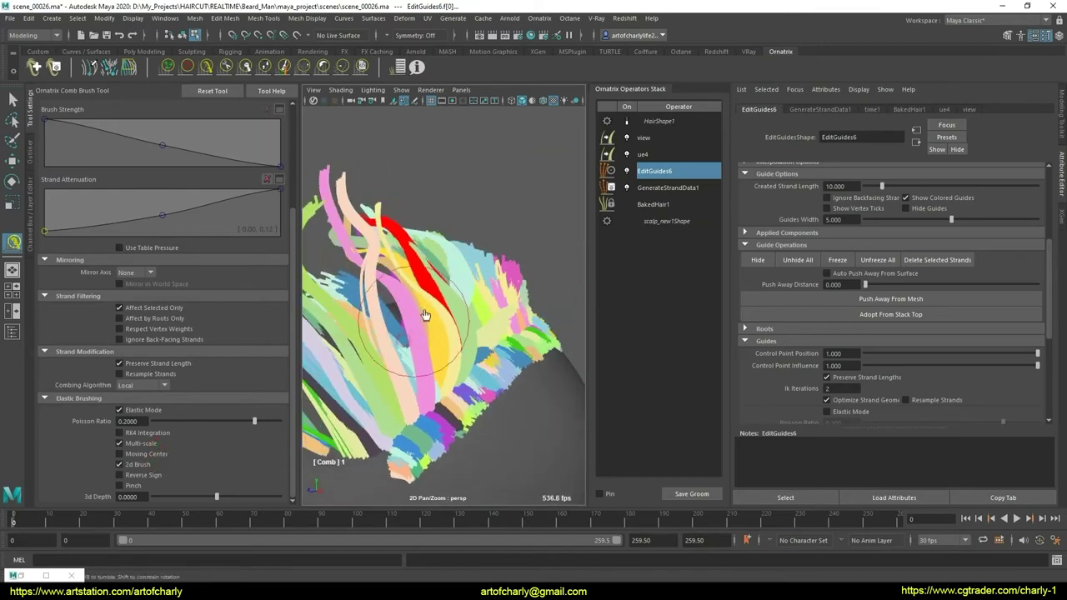
mouse_move(472, 350)
alt+mouse_down()
mouse_move(400, 319)
mouse_move(433, 295)
alt+mouse_up()
drag(406, 335, 417, 346)
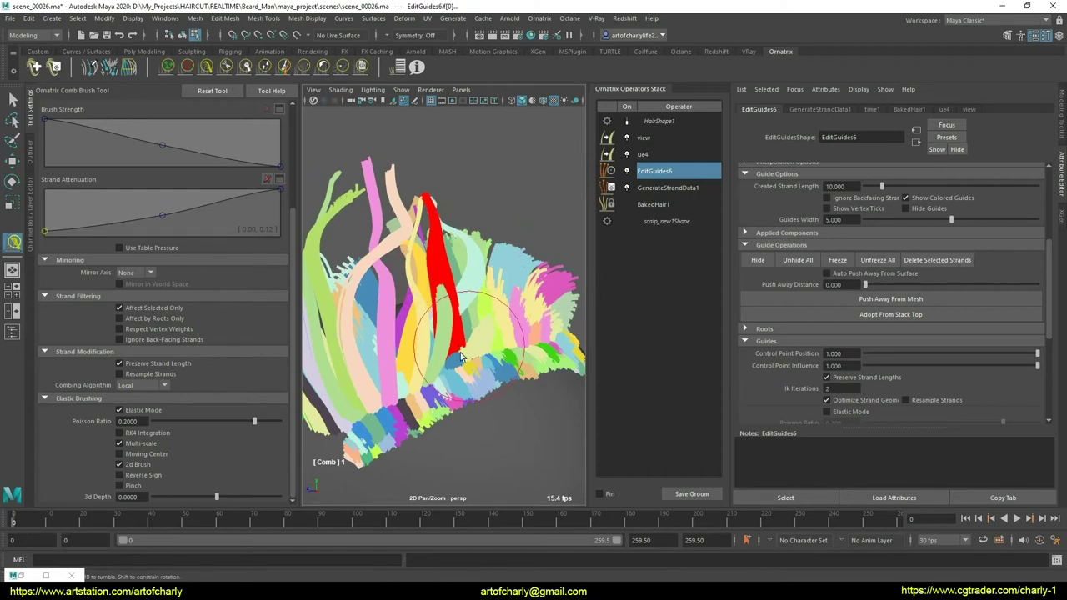
mouse_move(453, 267)
alt+mouse_down()
mouse_move(348, 358)
mouse_move(476, 350)
mouse_move(414, 353)
alt+mouse_up()
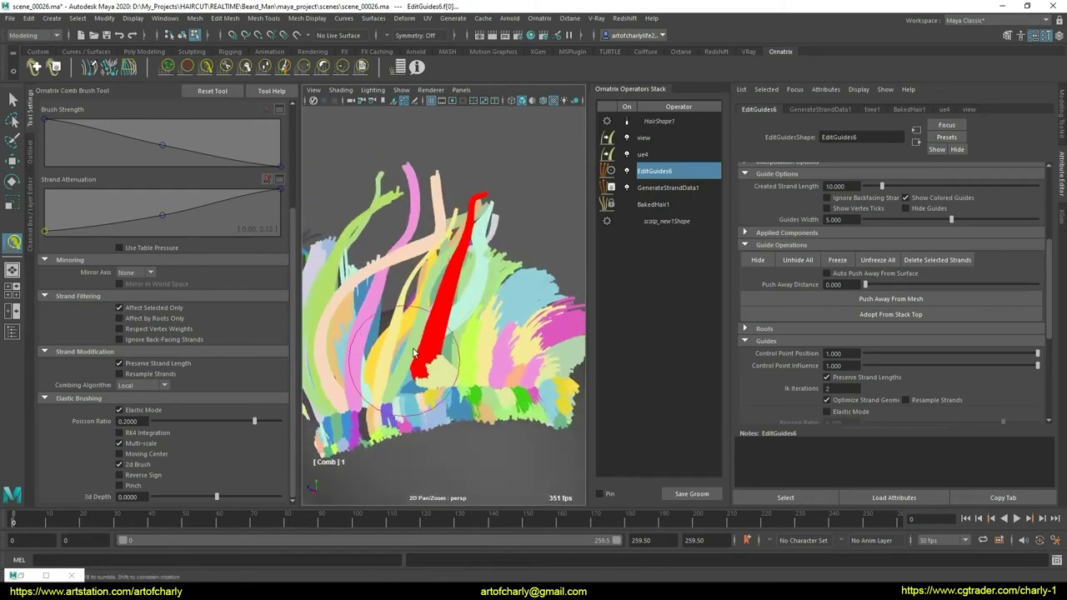
- Turn off Multi-scale/Elastic Mode and comb the guide clumps while orbiting
click(148, 445)
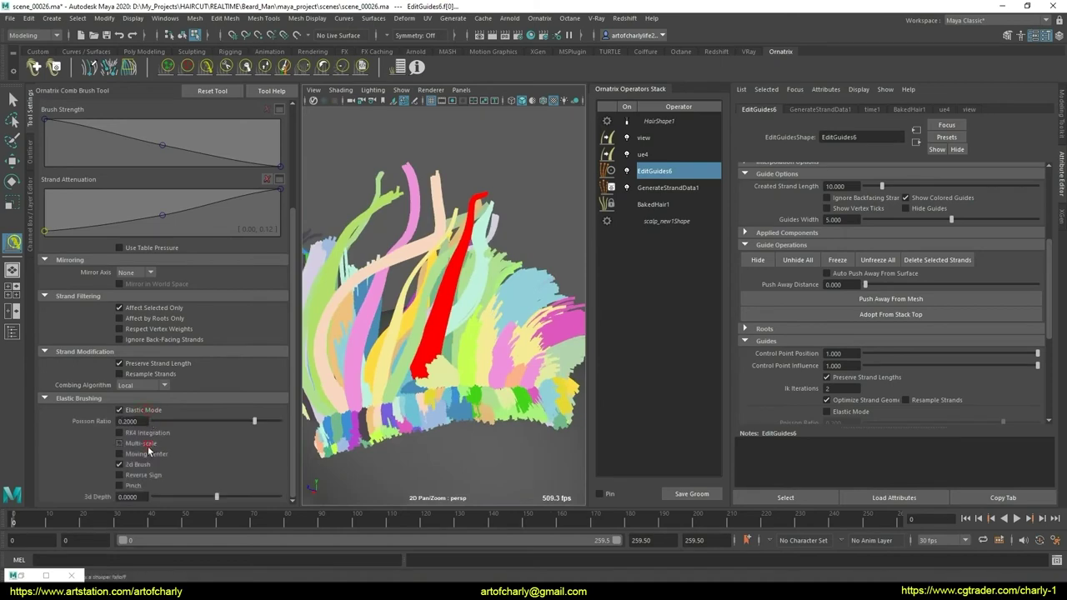
alt+drag(358, 350, 222, 208)
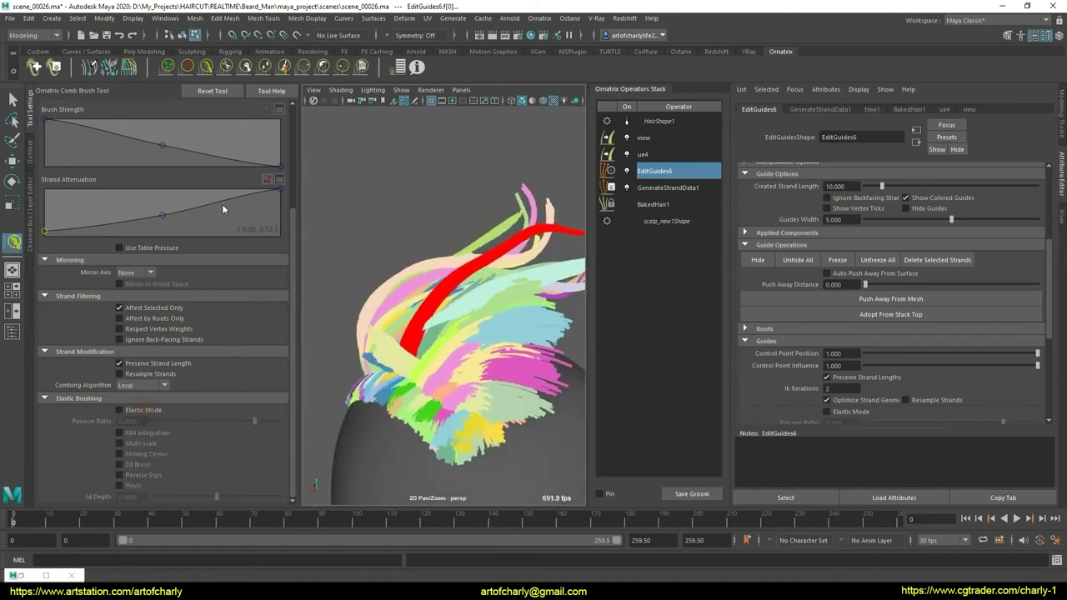
click(209, 71)
alt+drag(392, 317, 427, 325)
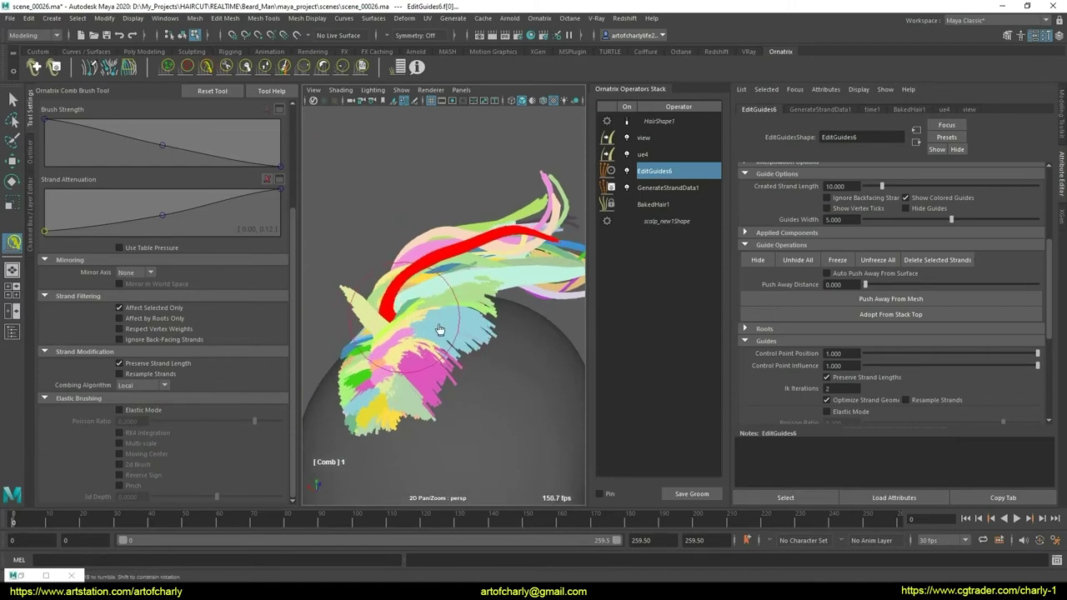
mouse_move(439, 329)
alt+mouse_down()
mouse_move(491, 293)
mouse_move(414, 247)
mouse_move(470, 291)
mouse_move(463, 257)
alt+mouse_up()
scroll(470, 291, up, 5)
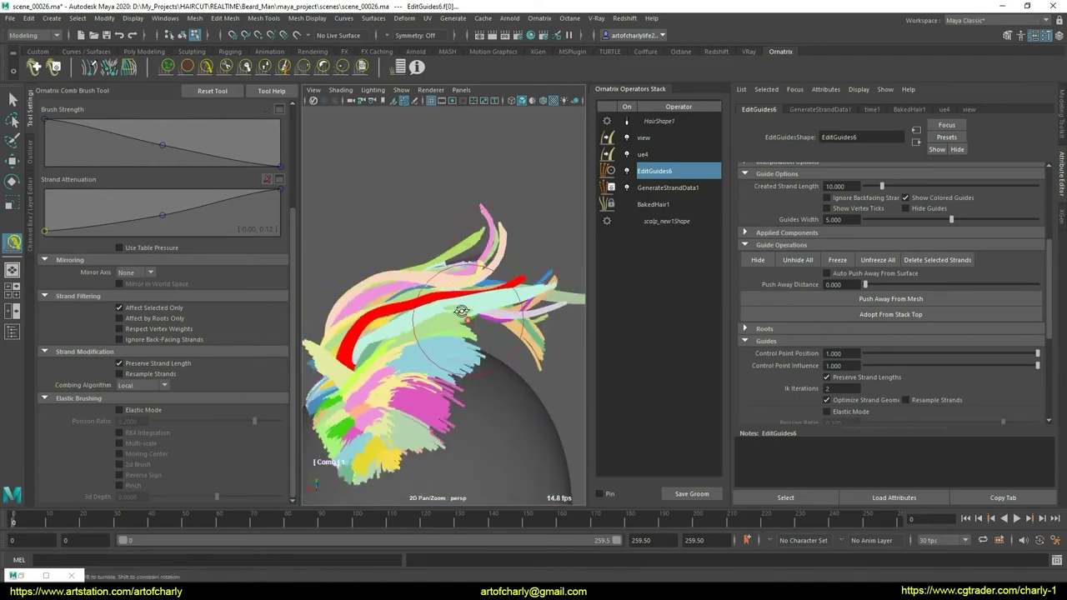
mouse_move(461, 312)
alt+mouse_down()
mouse_move(546, 293)
mouse_move(446, 288)
alt+mouse_up()
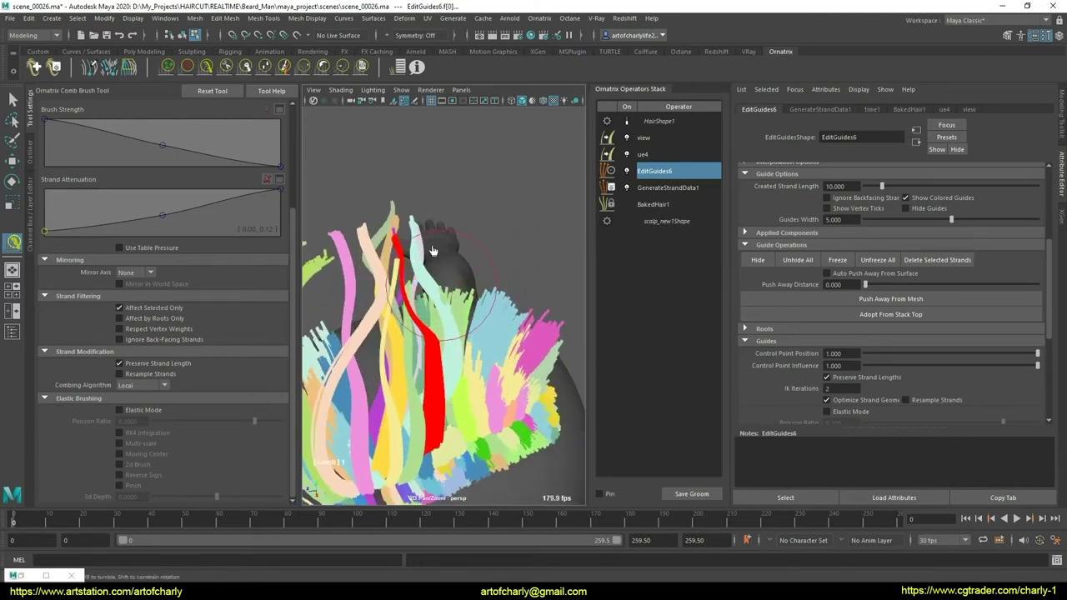
- Smooth the guide strands with the Smooth Brush, then comb them again with the Comb Brush
click(342, 67)
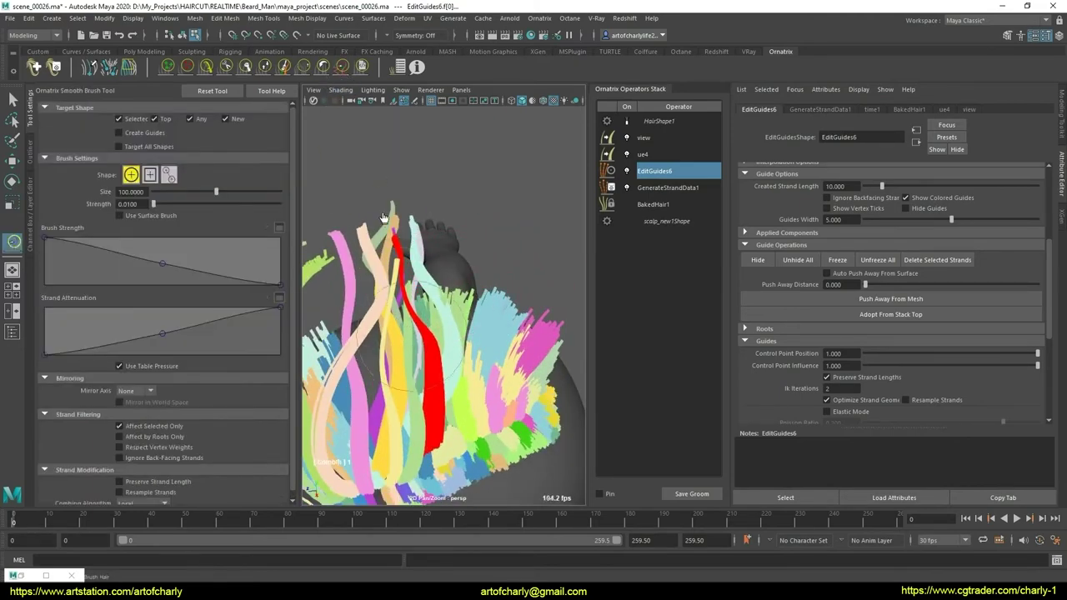
alt+drag(476, 351, 450, 322)
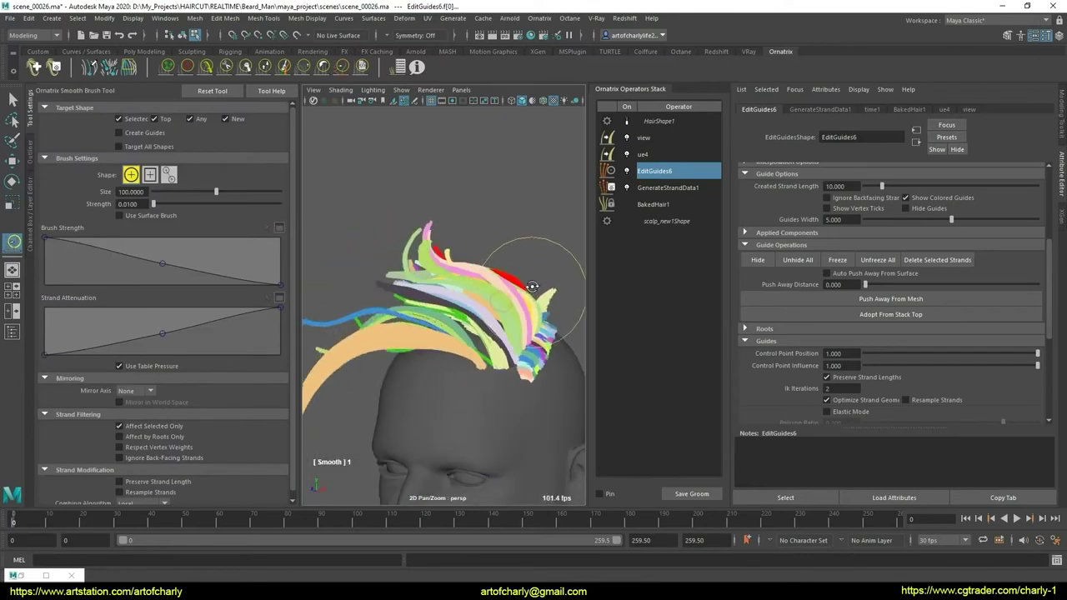
scroll(450, 321, up, 5)
scroll(454, 350, up, 5)
scroll(463, 384, up, 3)
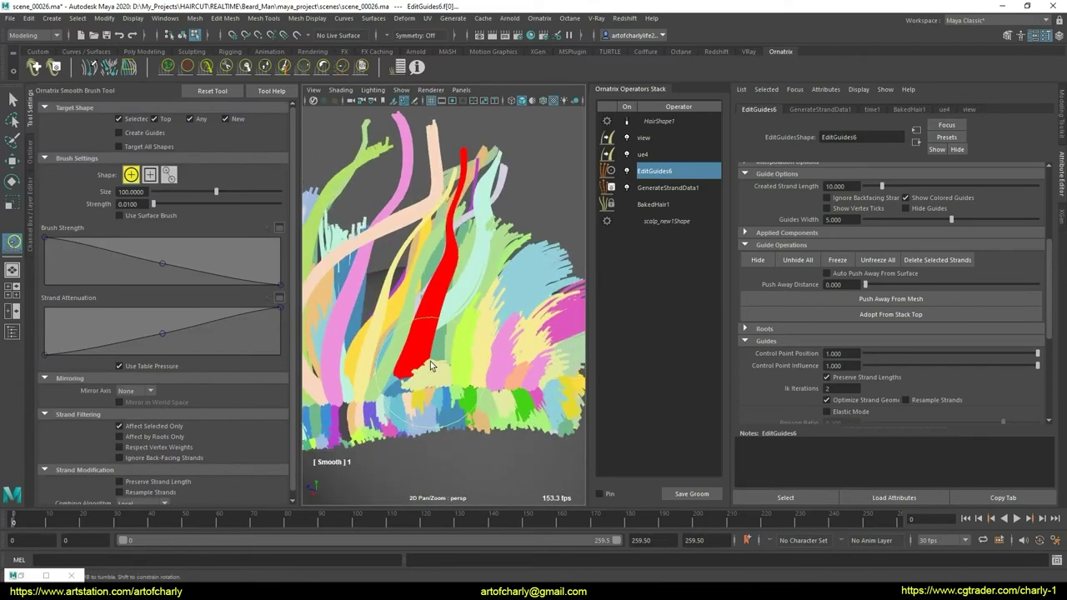
key(q)
mouse_move(437, 355)
alt+mouse_down()
mouse_move(381, 360)
mouse_move(465, 328)
mouse_move(516, 356)
mouse_move(454, 354)
mouse_move(516, 338)
mouse_move(471, 359)
mouse_move(427, 361)
alt+mouse_up()
key(y)
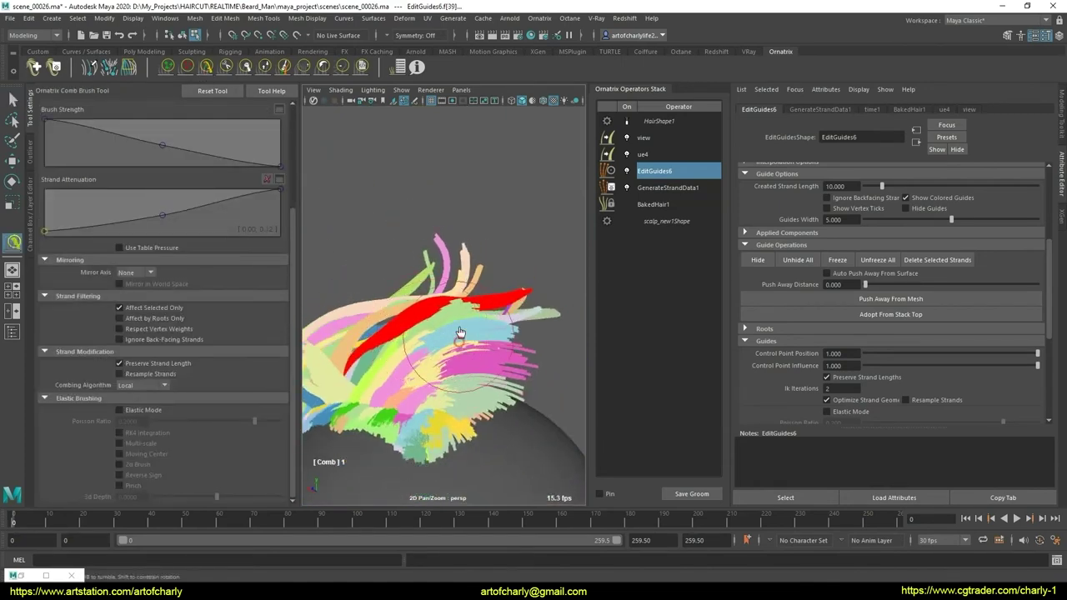
alt+drag(468, 367, 451, 372)
scroll(464, 369, up, 5)
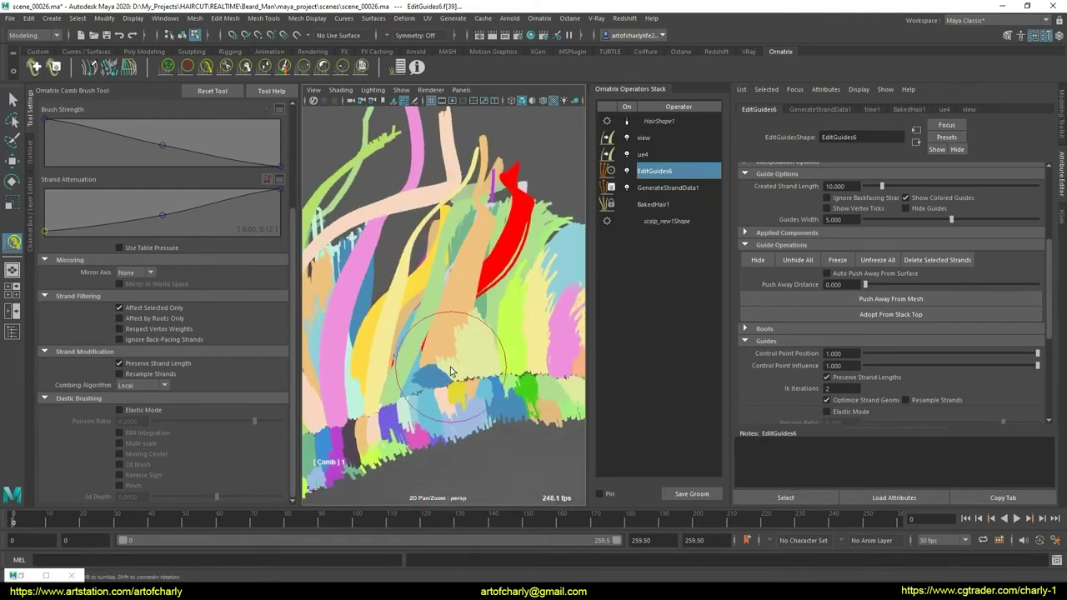
mouse_move(440, 327)
alt+mouse_down()
mouse_move(476, 375)
mouse_move(440, 385)
mouse_move(476, 357)
mouse_move(456, 343)
mouse_move(487, 437)
mouse_move(393, 351)
mouse_move(453, 386)
mouse_move(440, 345)
alt+mouse_up()
- Bring the view close on the red strands, then pull back to show the coloured fringe
key(q)
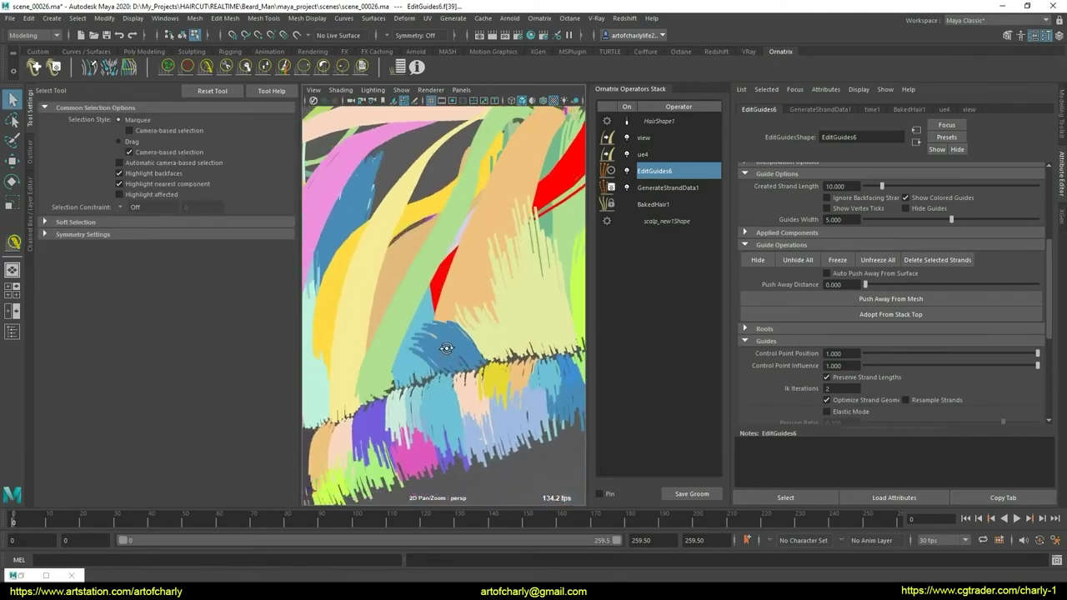
alt+middle_drag(440, 345, 466, 372)
mouse_move(466, 373)
alt+mouse_down()
mouse_move(429, 412)
mouse_move(406, 336)
alt+mouse_up()
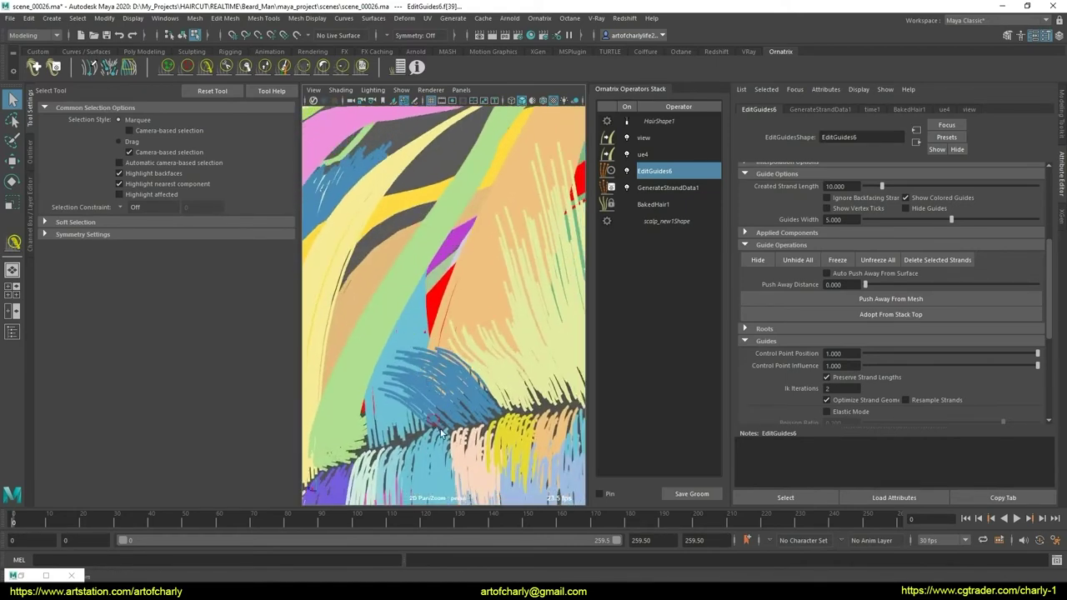
alt+drag(441, 432, 453, 385)
alt+right_drag(458, 402, 360, 280)
- Comb the fringe strands further with the Comb Brush, then return to selection
click(214, 70)
mouse_move(357, 321)
alt+mouse_down()
mouse_move(393, 309)
mouse_move(401, 344)
mouse_move(354, 321)
alt+mouse_up()
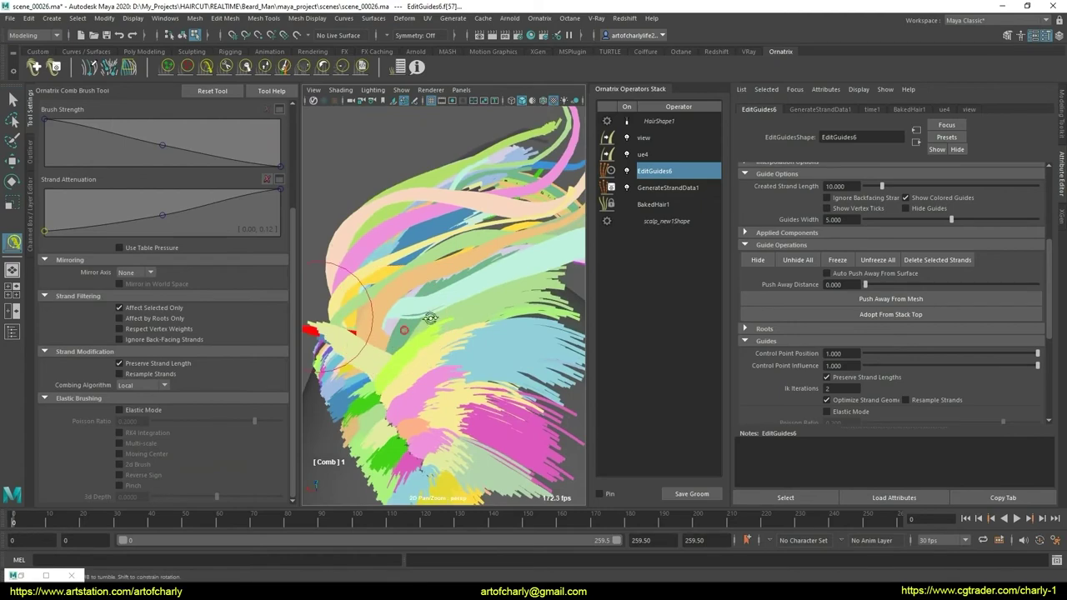
mouse_move(430, 318)
alt+mouse_down()
mouse_move(429, 381)
mouse_move(405, 309)
alt+mouse_up()
alt+right_drag(406, 310, 453, 370)
mouse_move(453, 370)
alt+mouse_down()
mouse_move(446, 352)
mouse_move(431, 352)
mouse_move(363, 296)
mouse_move(404, 249)
alt+mouse_up()
scroll(447, 353, down, 3)
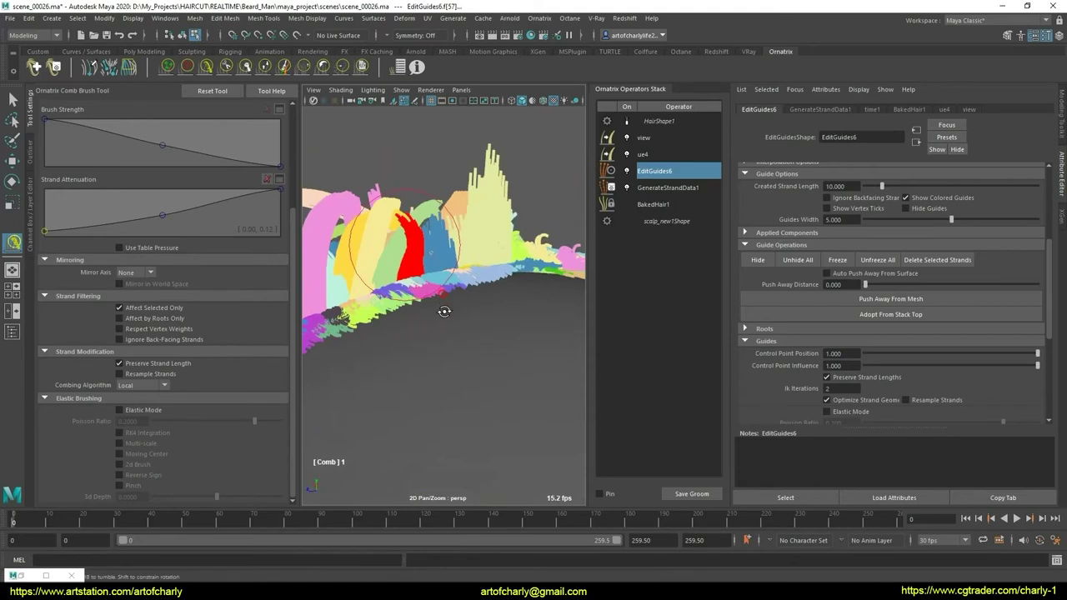
alt+right_drag(444, 311, 447, 333)
mouse_move(447, 334)
alt+mouse_down()
mouse_move(472, 351)
mouse_move(465, 365)
mouse_move(417, 372)
mouse_move(473, 277)
mouse_move(458, 356)
mouse_move(376, 346)
mouse_move(425, 340)
mouse_move(416, 334)
mouse_move(411, 355)
mouse_move(438, 361)
mouse_move(389, 357)
mouse_move(403, 347)
mouse_move(481, 364)
mouse_move(417, 367)
mouse_move(466, 356)
alt+mouse_up()
key(q)
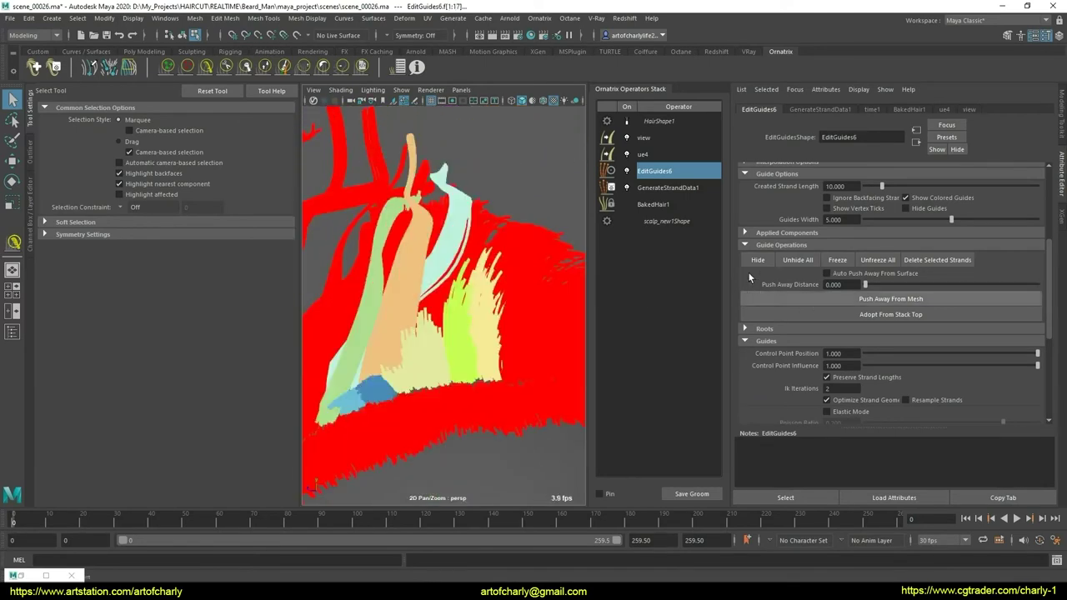
- Clear the guide selection and reselect the EditGuides6 strands, leaving only a few guides showing
click(431, 366)
mouse_move(431, 366)
alt+mouse_down()
mouse_move(459, 370)
mouse_move(495, 350)
mouse_move(441, 375)
mouse_move(449, 360)
mouse_move(382, 320)
mouse_move(441, 321)
mouse_move(447, 348)
mouse_move(447, 311)
mouse_move(467, 352)
mouse_move(431, 370)
mouse_move(497, 306)
mouse_move(468, 389)
mouse_move(467, 374)
mouse_move(471, 394)
mouse_move(453, 381)
mouse_move(471, 365)
mouse_move(464, 355)
mouse_move(464, 368)
mouse_move(416, 354)
mouse_move(405, 363)
alt+mouse_up()
click(512, 375)
click(206, 66)
key(q)
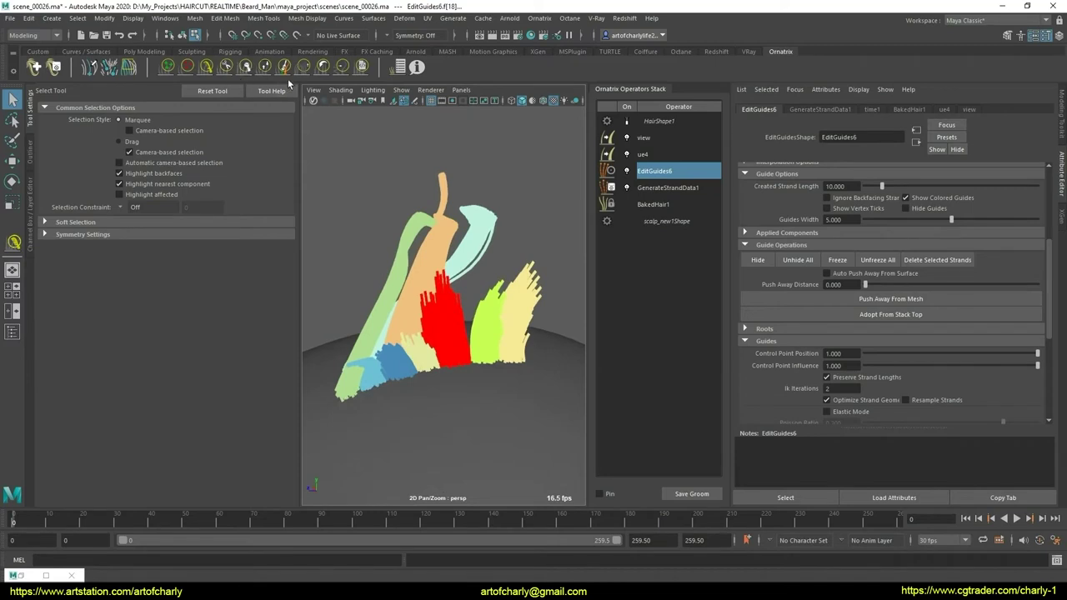
- Cut the red guide clump shorter with the Cut brush
key(y)
mouse_move(397, 286)
alt+mouse_down()
mouse_move(434, 250)
mouse_move(448, 356)
alt+mouse_up()
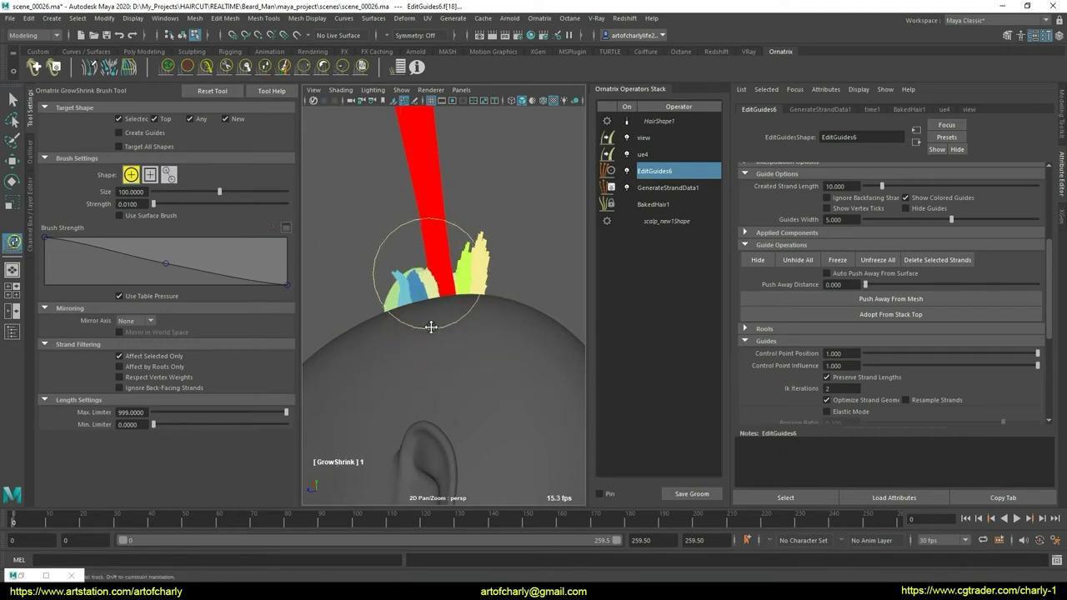
alt+drag(431, 326, 313, 225)
click(236, 73)
mouse_move(512, 393)
alt+mouse_down()
mouse_move(377, 215)
mouse_move(411, 208)
alt+mouse_up()
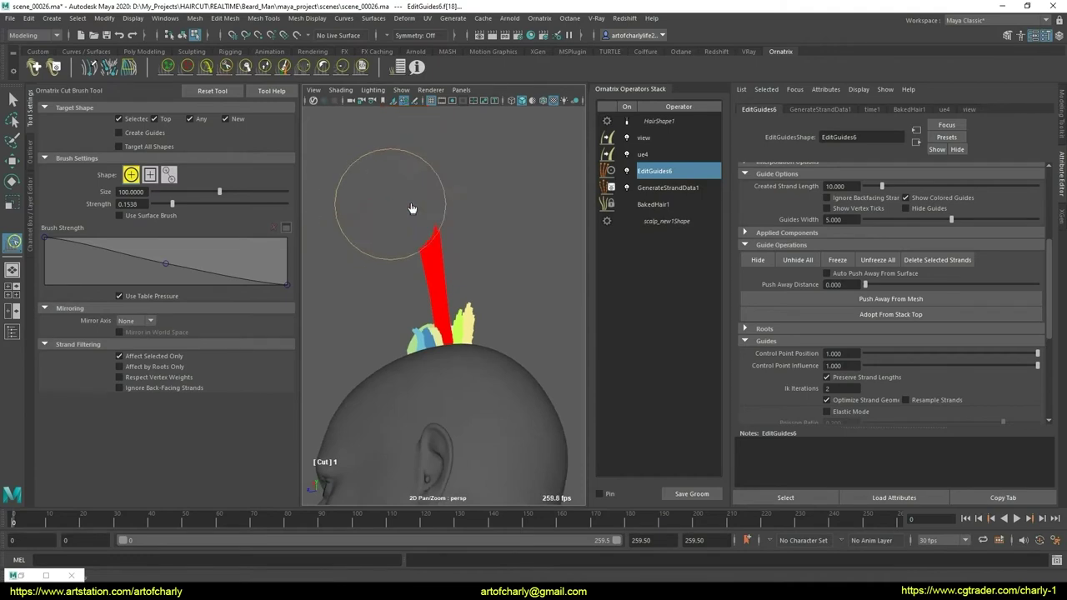
- Comb the clumps sideways across the scalp and lengthen the red strands toward the upper right
click(205, 70)
drag(467, 325, 396, 335)
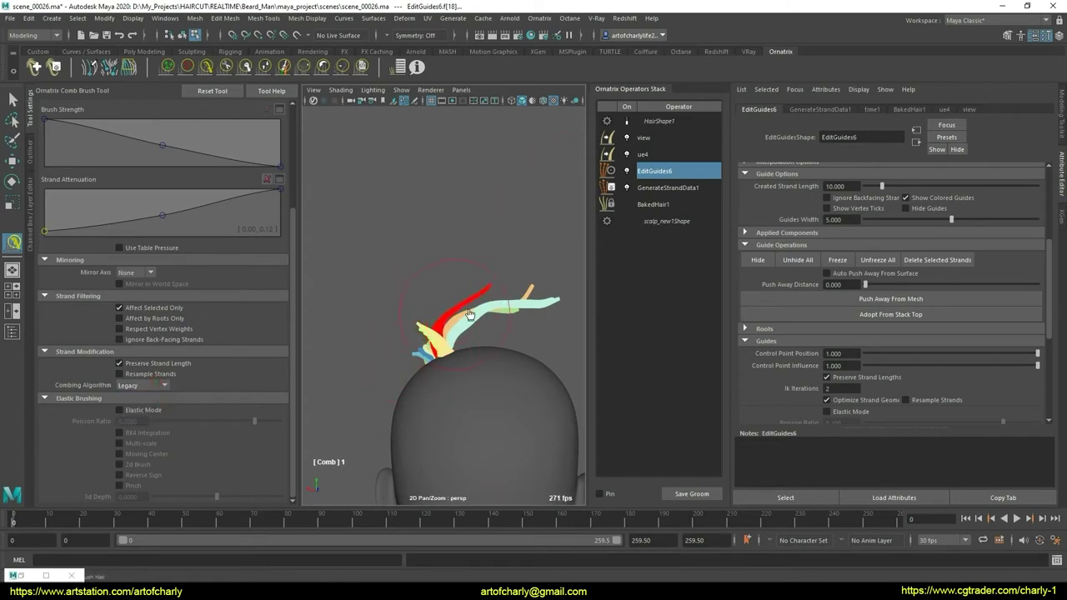
mouse_move(468, 356)
alt+mouse_down()
mouse_move(415, 350)
mouse_move(476, 336)
alt+mouse_up()
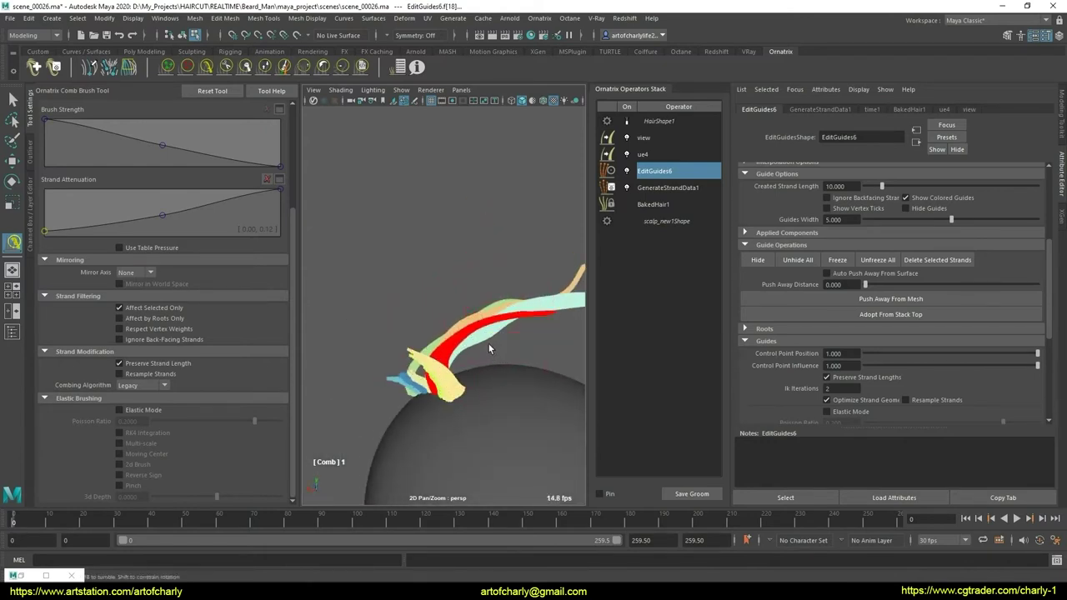
mouse_move(488, 342)
alt+mouse_down()
mouse_move(516, 360)
mouse_move(432, 370)
alt+mouse_up()
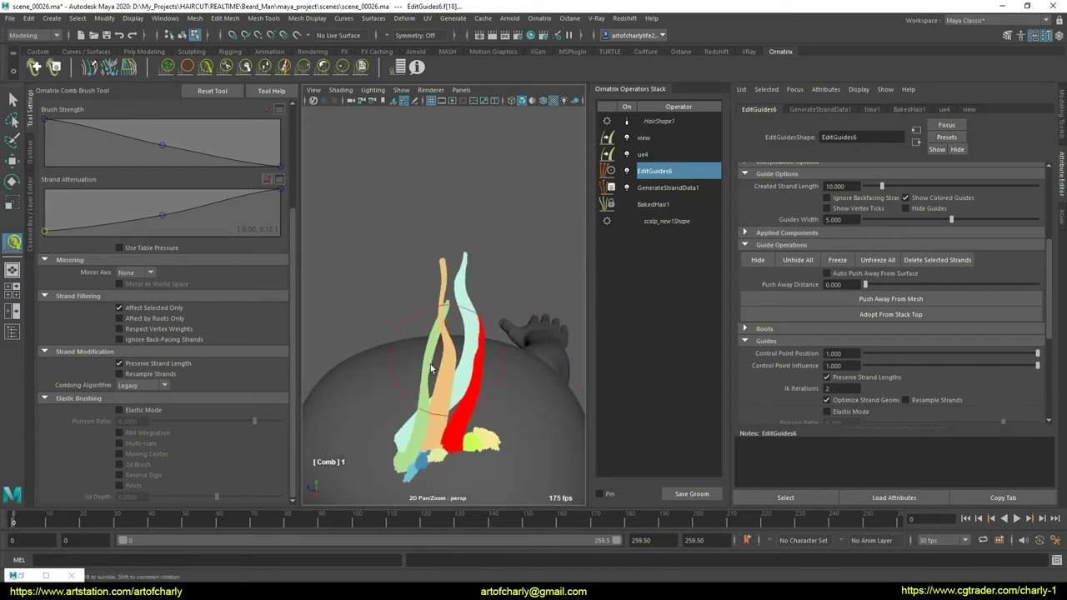
alt+drag(506, 385, 444, 382)
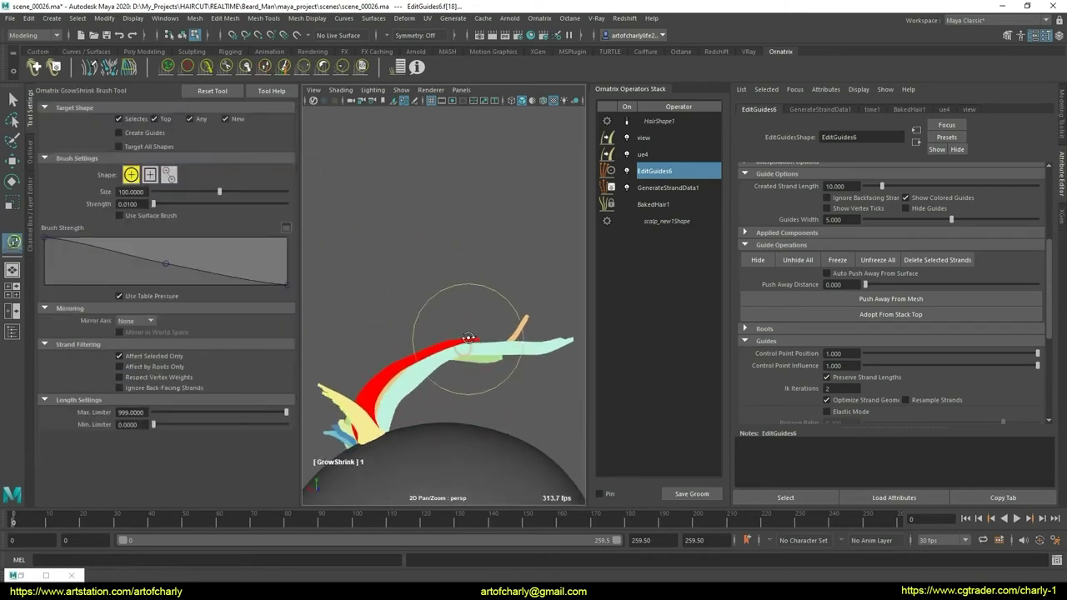
mouse_move(476, 317)
mouse_down()
mouse_move(488, 337)
mouse_move(480, 419)
mouse_up()
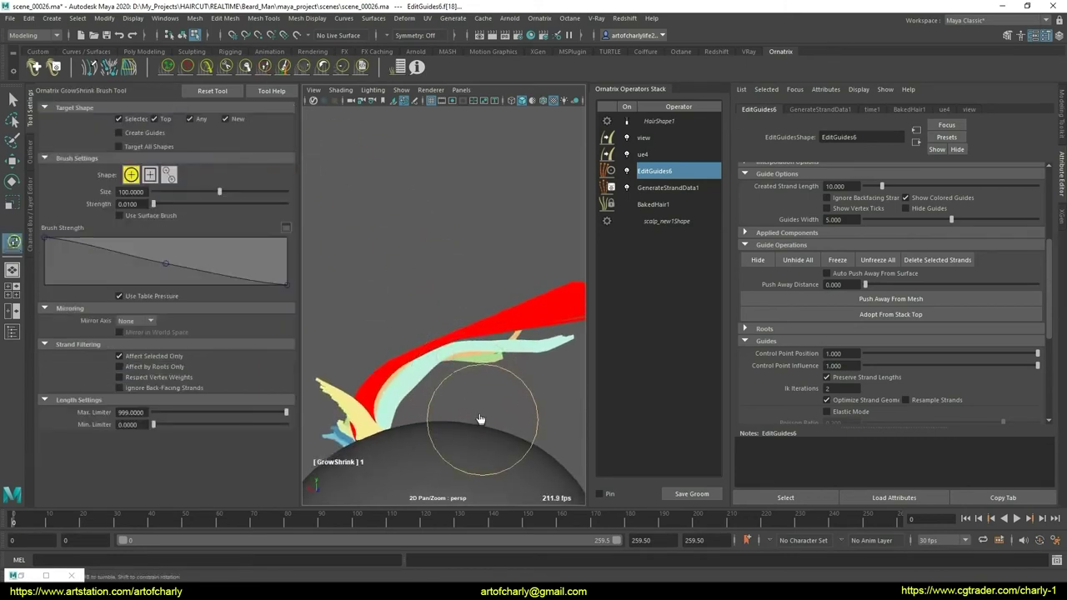
- Comb the coloured guide clumps upright while orbiting around the head
click(227, 68)
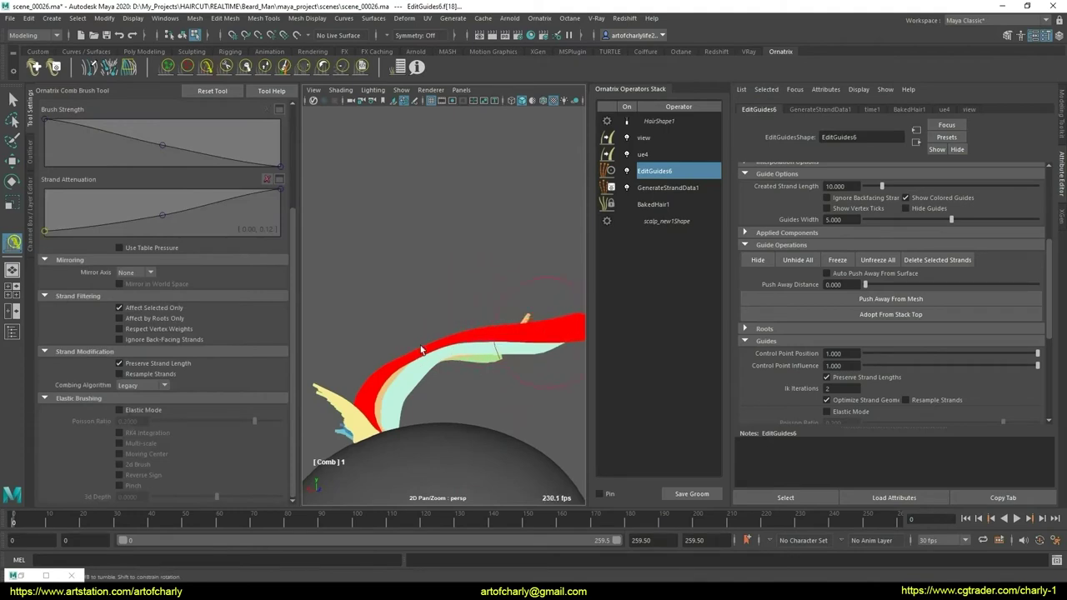
alt+drag(420, 345, 412, 294)
mouse_move(472, 356)
alt+mouse_down()
mouse_move(495, 305)
mouse_move(512, 367)
mouse_move(462, 381)
mouse_move(494, 331)
alt+mouse_up()
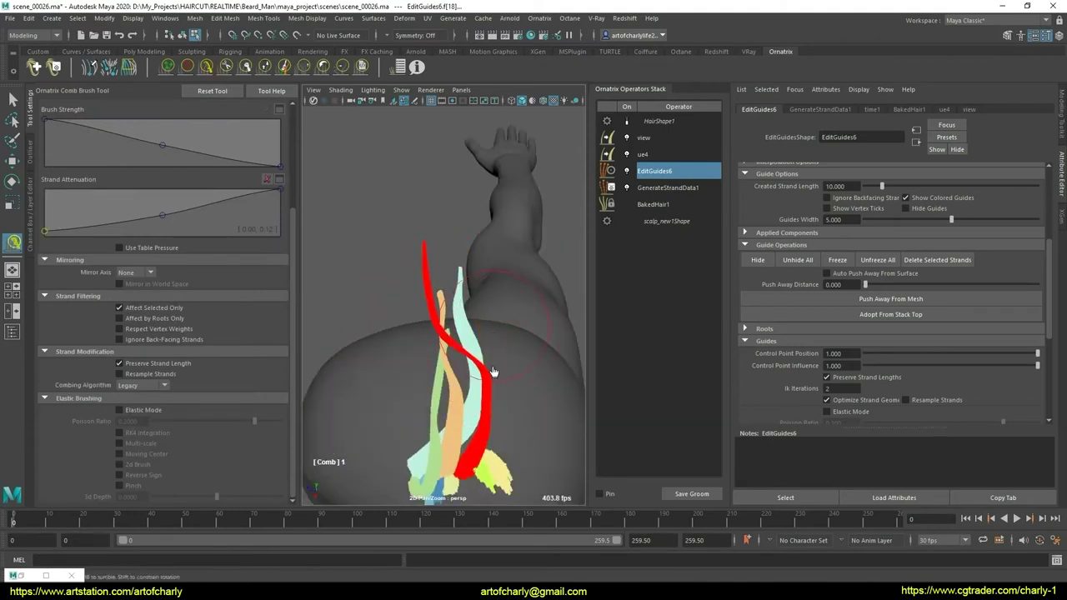
mouse_move(496, 372)
alt+mouse_down()
mouse_move(514, 331)
mouse_move(466, 334)
mouse_move(456, 369)
alt+mouse_up()
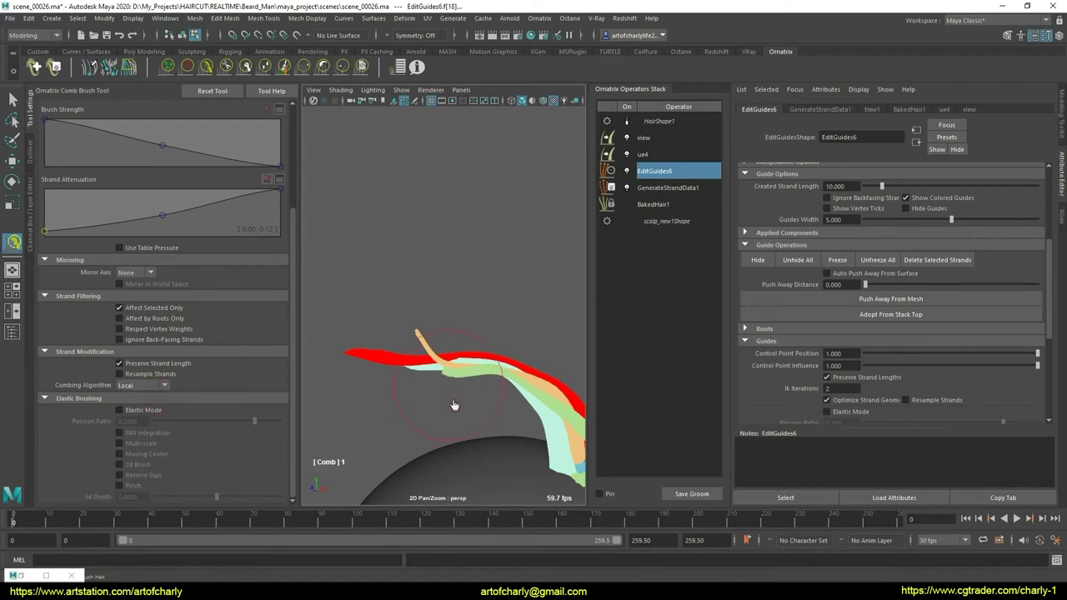
alt+middle_drag(350, 401, 415, 401)
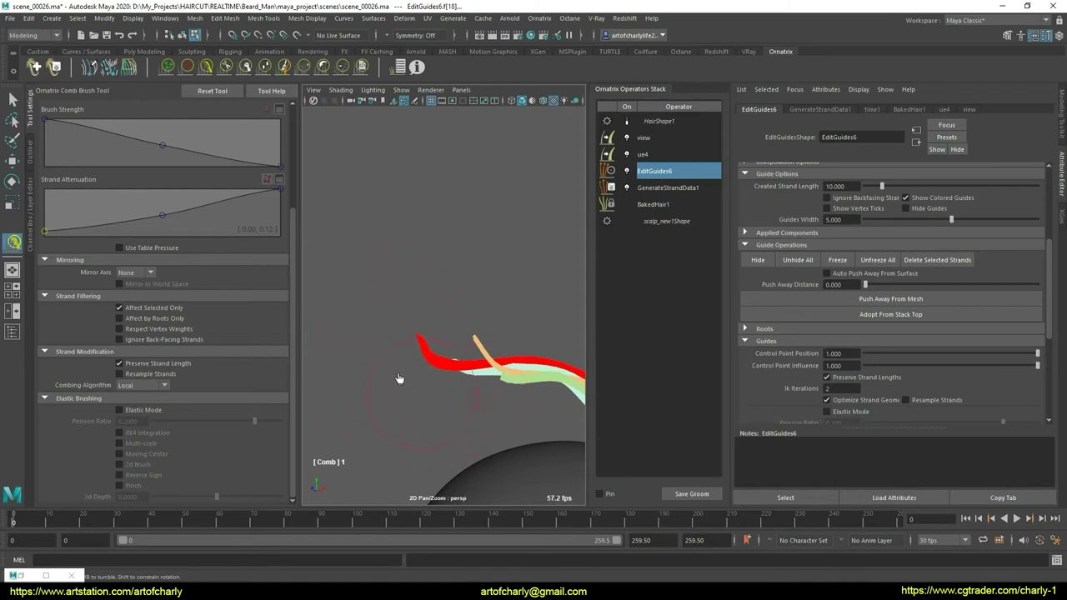
alt+drag(499, 332, 370, 394)
mouse_move(364, 408)
alt+mouse_down()
mouse_move(322, 453)
mouse_move(409, 428)
mouse_move(392, 417)
mouse_move(417, 372)
mouse_move(404, 380)
mouse_move(455, 424)
mouse_move(406, 334)
alt+mouse_up()
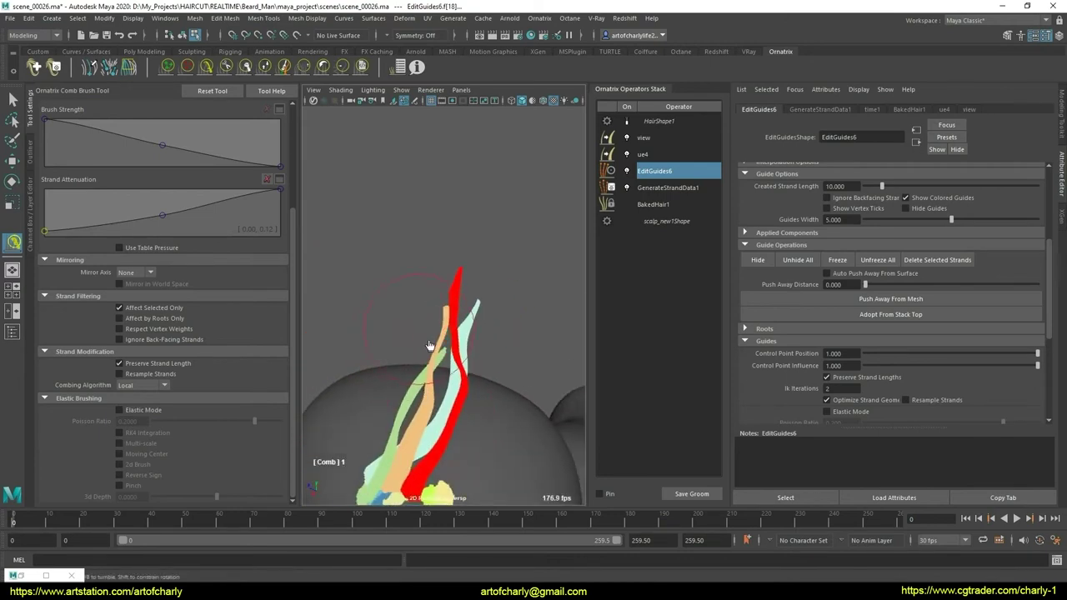
- Smooth the guide strands into gently curving bunches and return to the Select Tool
click(341, 68)
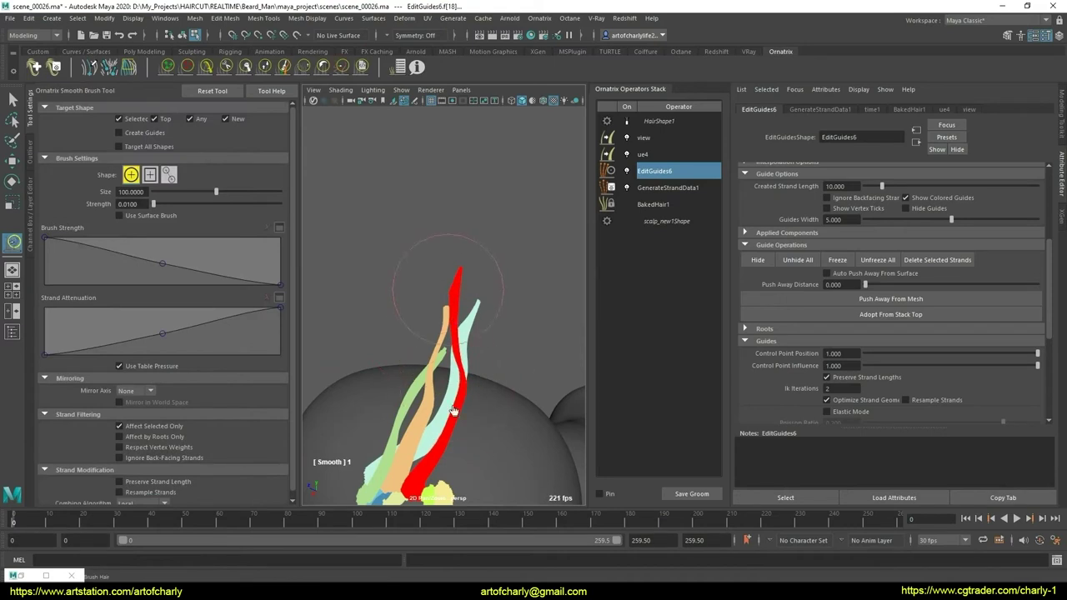
mouse_move(469, 407)
alt+mouse_down()
mouse_move(434, 313)
mouse_move(500, 316)
mouse_move(490, 360)
mouse_move(524, 357)
mouse_move(509, 342)
alt+mouse_up()
scroll(500, 375, up, 5)
scroll(489, 409, up, 3)
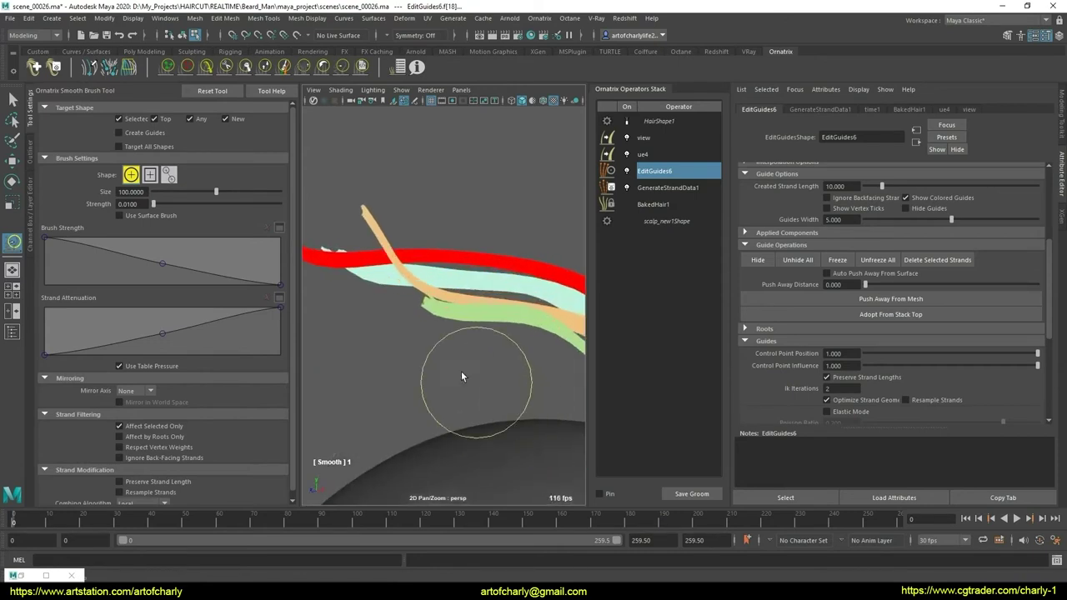
mouse_move(461, 371)
alt+mouse_down()
mouse_move(469, 333)
mouse_move(441, 385)
mouse_move(472, 369)
mouse_move(505, 381)
mouse_move(400, 364)
mouse_move(479, 365)
mouse_move(476, 352)
mouse_move(455, 402)
mouse_move(472, 417)
alt+mouse_up()
key(q)
scroll(464, 370, up, 3)
scroll(444, 398, up, 3)
scroll(472, 417, up, 3)
scroll(482, 440, up, 2)
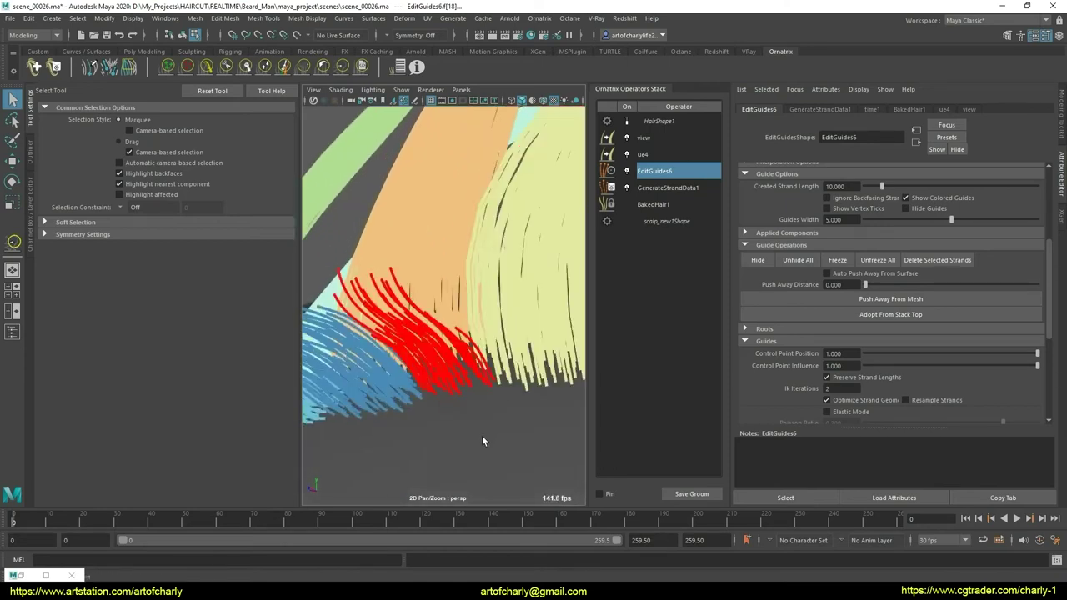
- Toggle HairShape1 on to inspect the generated hair, then off to show the guides
scroll(482, 441, down, 5)
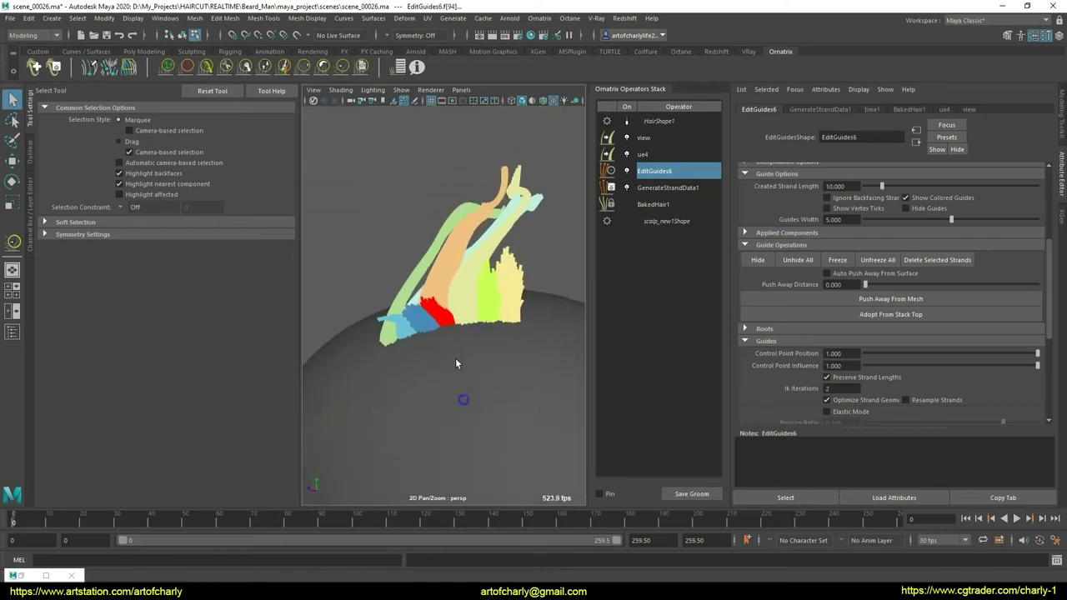
mouse_move(455, 358)
alt+mouse_down()
mouse_move(508, 388)
mouse_move(475, 411)
alt+mouse_up()
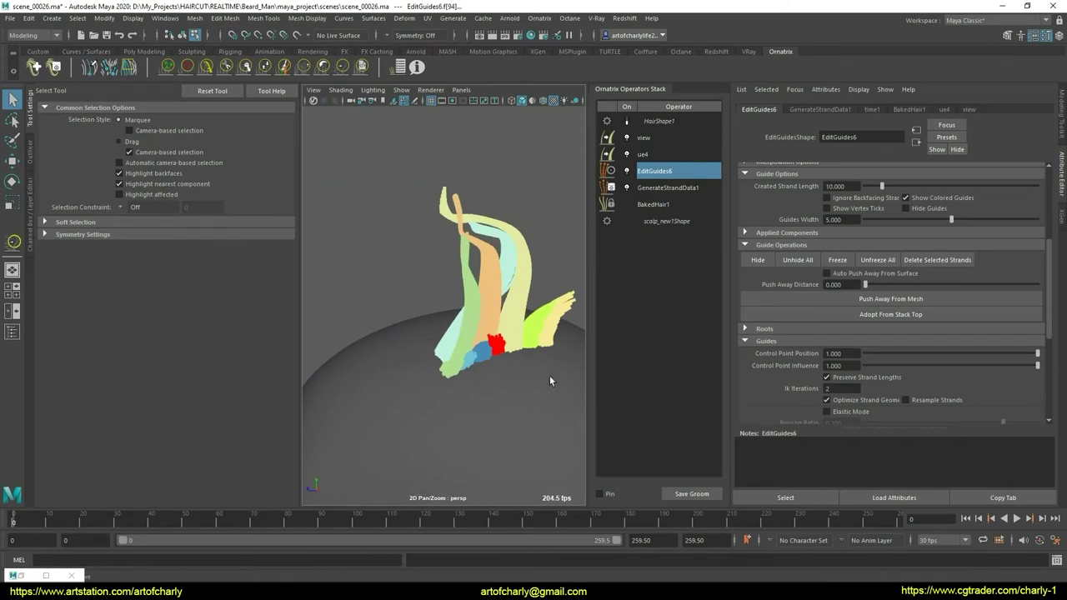
mouse_move(550, 375)
alt+mouse_down()
mouse_move(484, 364)
mouse_move(478, 389)
alt+mouse_up()
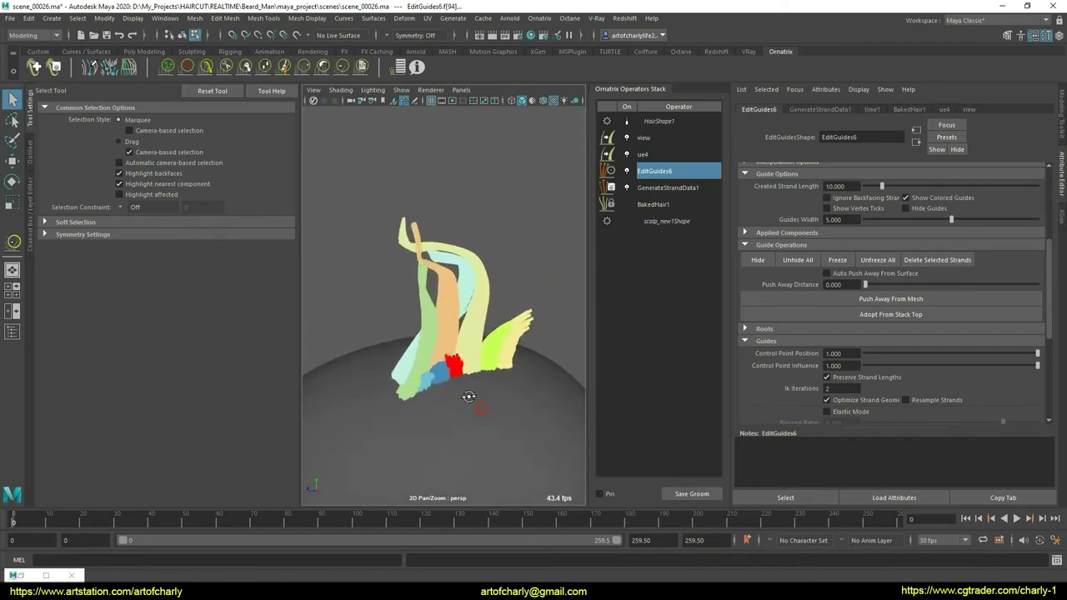
click(627, 121)
alt+drag(524, 317, 561, 290)
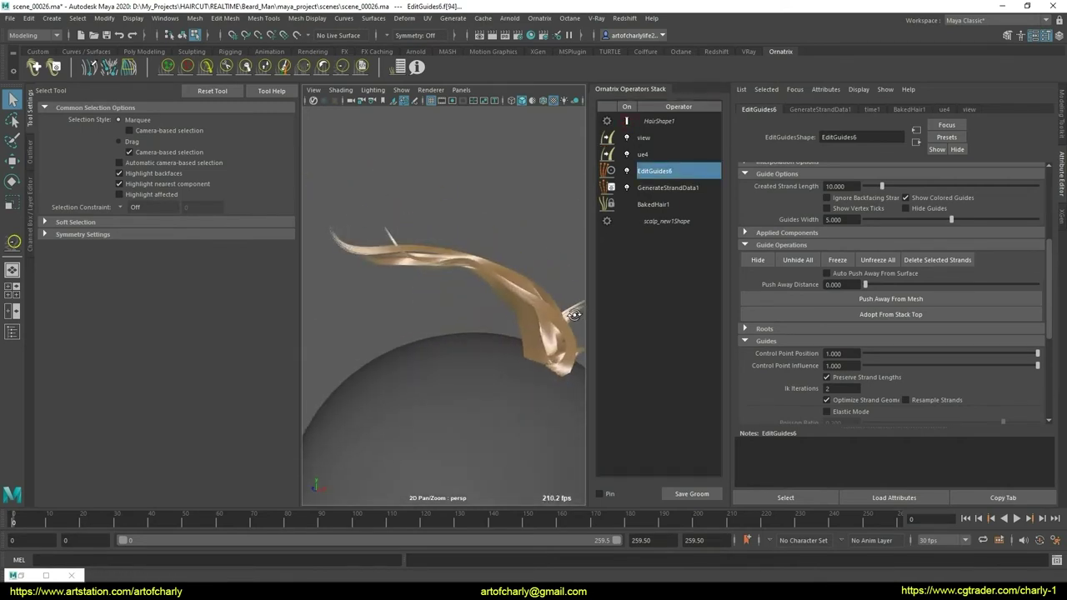
click(627, 122)
mouse_move(500, 371)
alt+mouse_down()
mouse_move(507, 362)
mouse_move(485, 357)
mouse_move(481, 376)
alt+mouse_up()
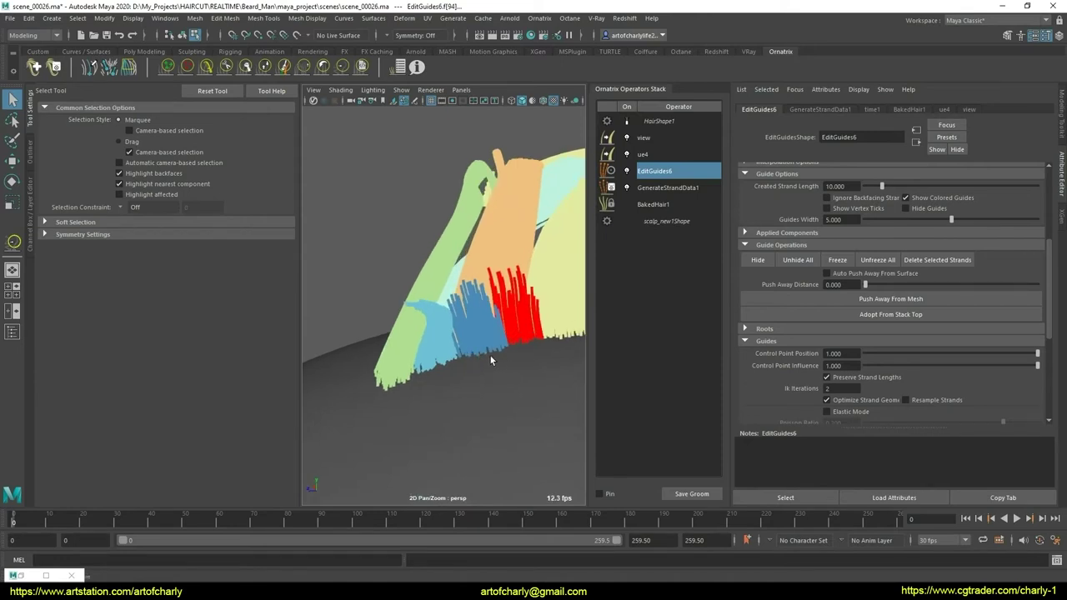
- Pick the lower-left guide clump and grow its strands much longer with GrowShrink
click(442, 379)
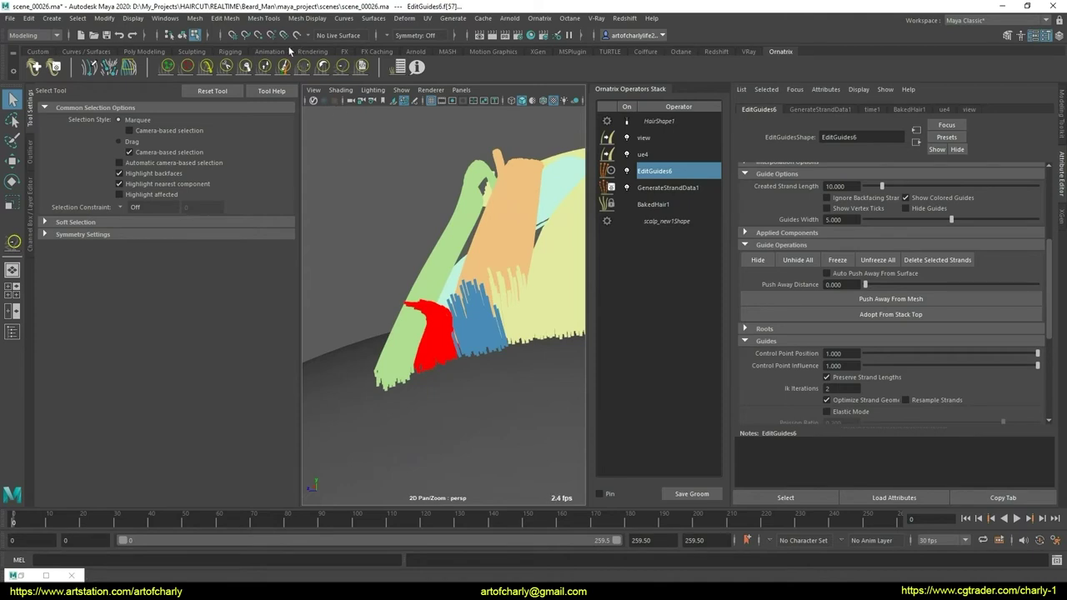
click(265, 67)
mouse_move(476, 380)
alt+mouse_down()
mouse_move(381, 262)
mouse_move(439, 310)
mouse_move(429, 322)
mouse_move(438, 336)
mouse_move(431, 322)
alt+mouse_up()
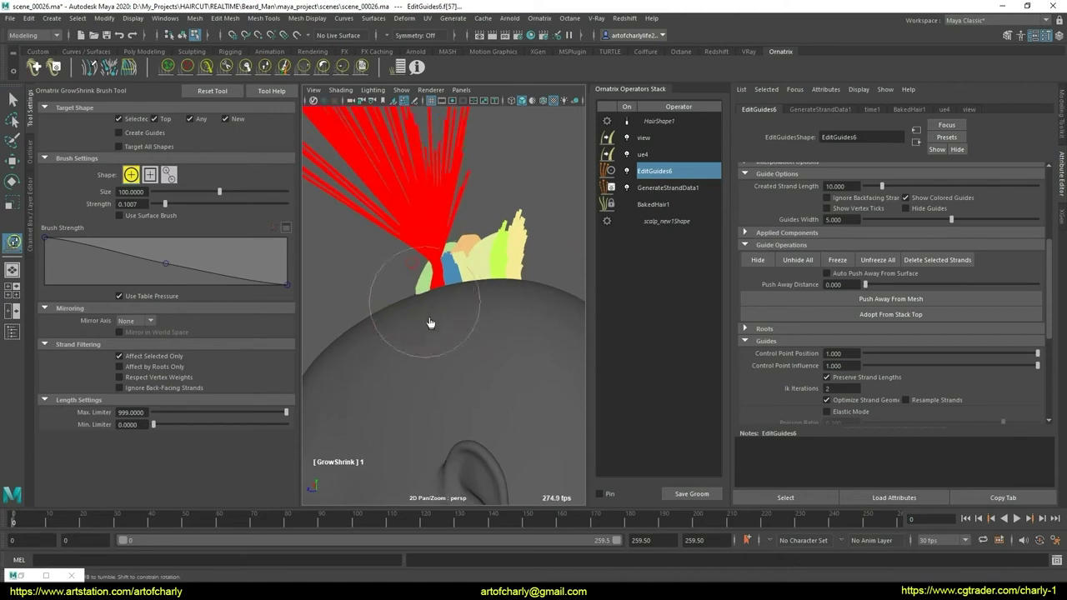
- Comb the red guides upward with the Legacy algorithm, gathering them into one thin strand
click(206, 67)
mouse_move(369, 309)
alt+mouse_down()
mouse_move(386, 317)
mouse_move(369, 312)
mouse_move(389, 215)
alt+mouse_up()
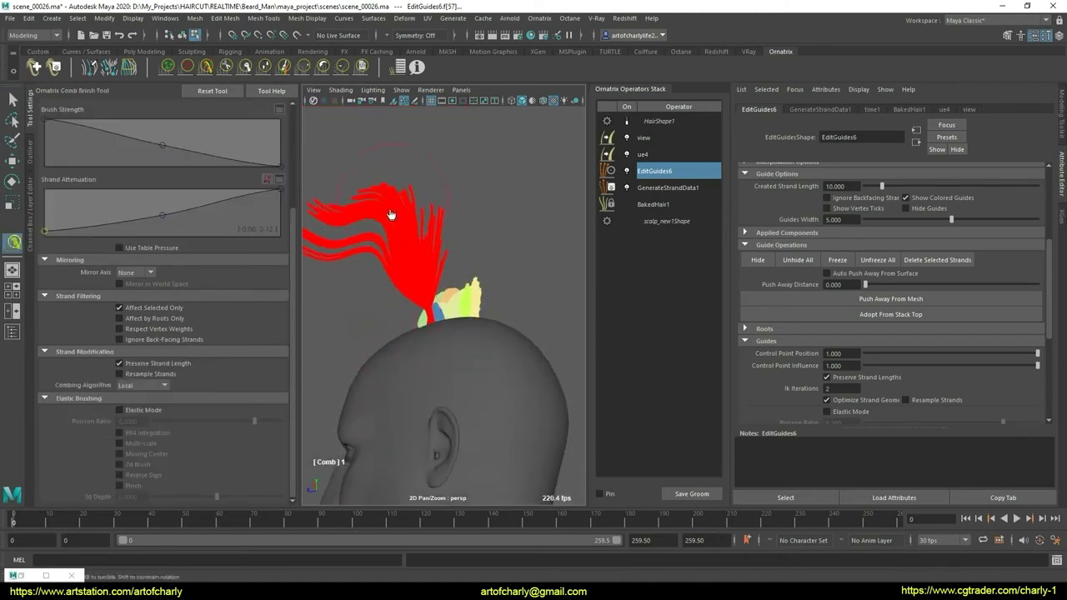
click(156, 396)
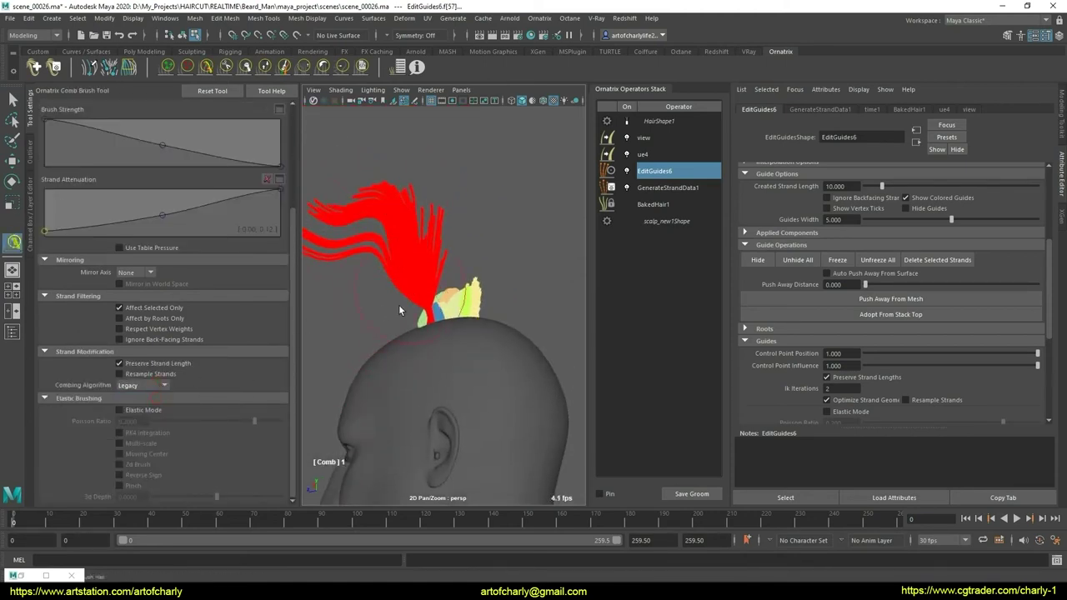
drag(398, 304, 388, 212)
mouse_move(401, 330)
mouse_down()
mouse_move(410, 281)
mouse_move(400, 167)
mouse_move(424, 286)
mouse_move(416, 166)
mouse_up()
mouse_move(479, 305)
alt+mouse_down()
mouse_move(517, 308)
mouse_move(432, 317)
alt+mouse_up()
- Cut the red strand shorter, trimming off its upper part
click(225, 67)
mouse_move(351, 200)
alt+middle_down()
mouse_move(374, 274)
mouse_move(367, 205)
alt+middle_up()
drag(367, 205, 469, 194)
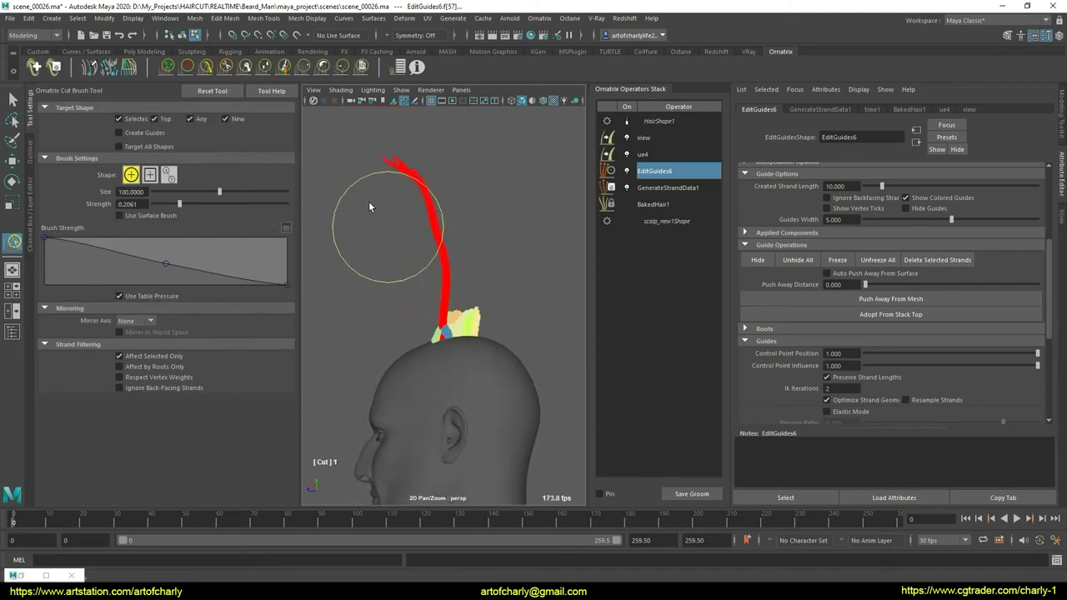
drag(376, 183, 450, 171)
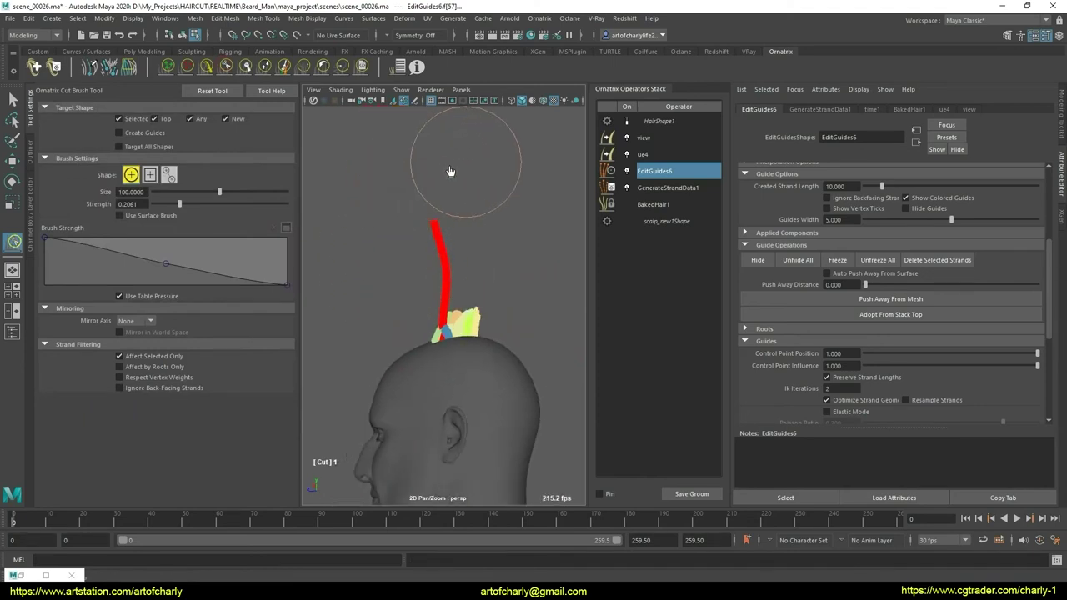
- Orbit around the head to inspect the trimmed strands closely
click(206, 67)
scroll(417, 334, up, 3)
mouse_move(416, 334)
alt+mouse_down()
mouse_move(372, 403)
mouse_move(440, 241)
mouse_move(365, 339)
mouse_move(438, 296)
alt+mouse_up()
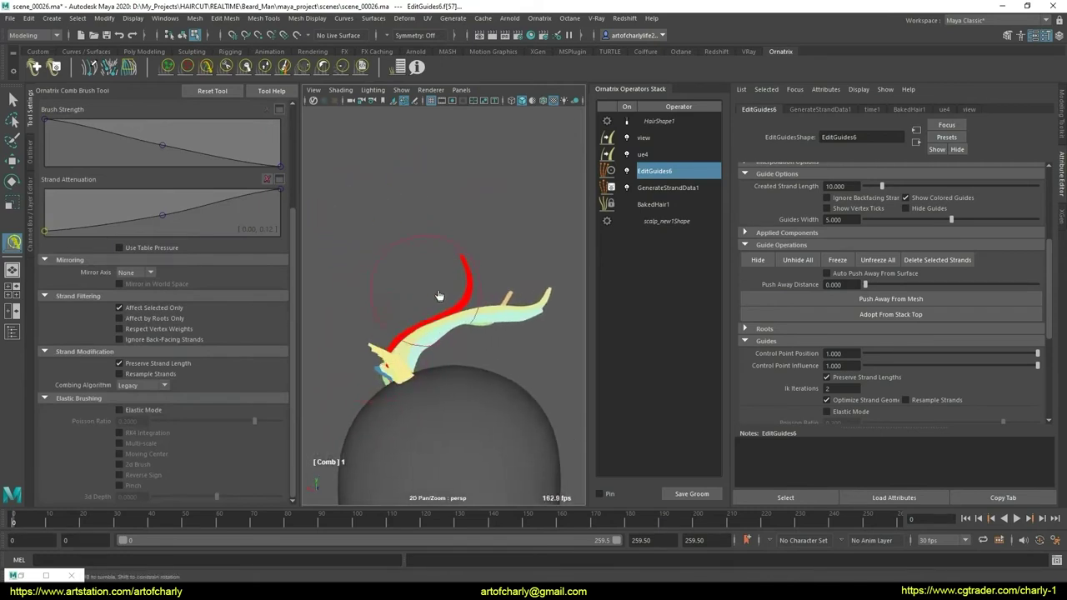
mouse_move(443, 339)
alt+mouse_down()
mouse_move(430, 415)
mouse_move(401, 401)
alt+mouse_up()
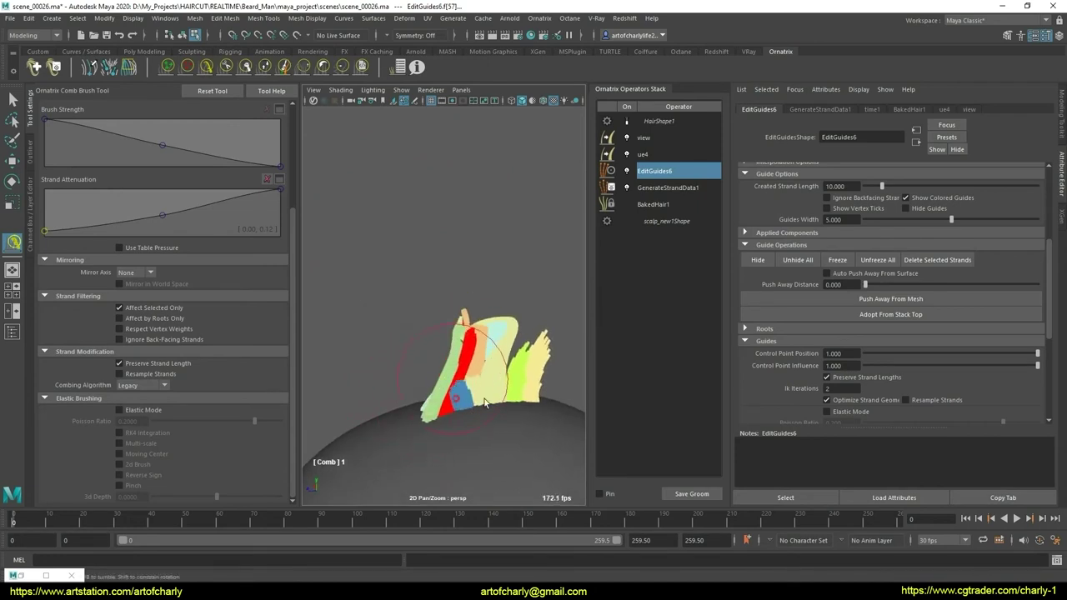
mouse_move(485, 403)
alt+mouse_down()
mouse_move(436, 400)
mouse_move(483, 410)
mouse_move(469, 400)
alt+mouse_up()
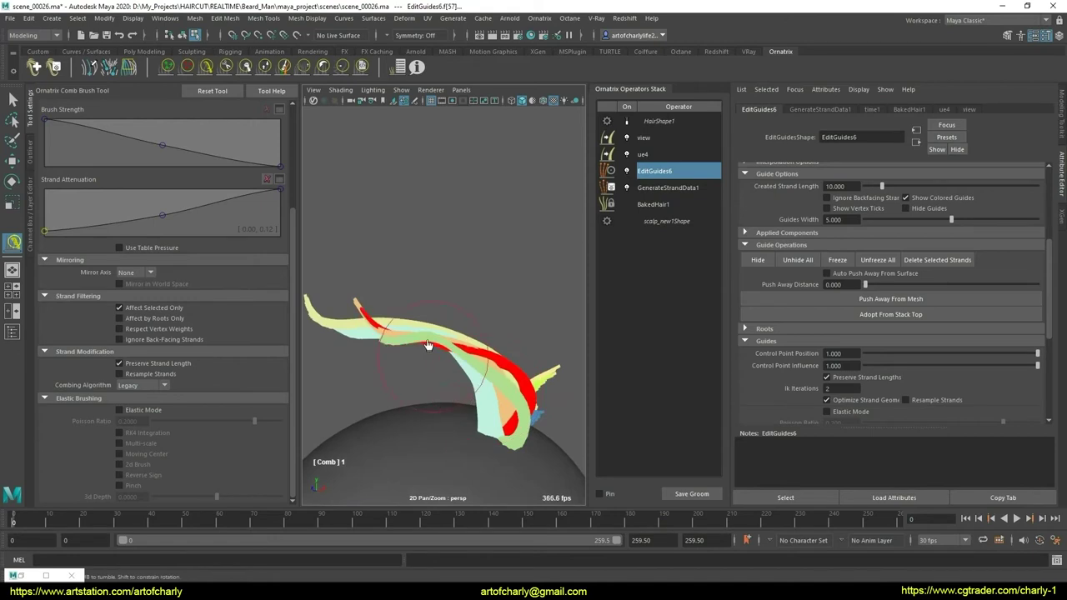
mouse_move(504, 367)
alt+mouse_down()
mouse_move(371, 398)
mouse_move(379, 339)
mouse_move(345, 358)
mouse_move(332, 261)
alt+mouse_up()
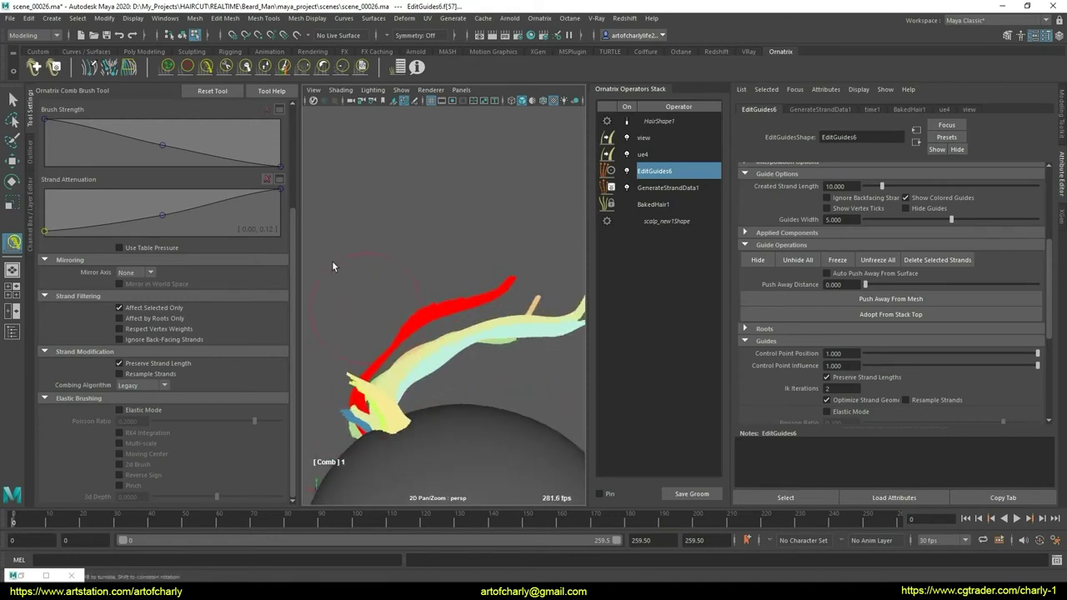
- Grow the red strands much longer, comb them flatter to the right, then cut them shorter
click(264, 67)
drag(362, 338, 381, 393)
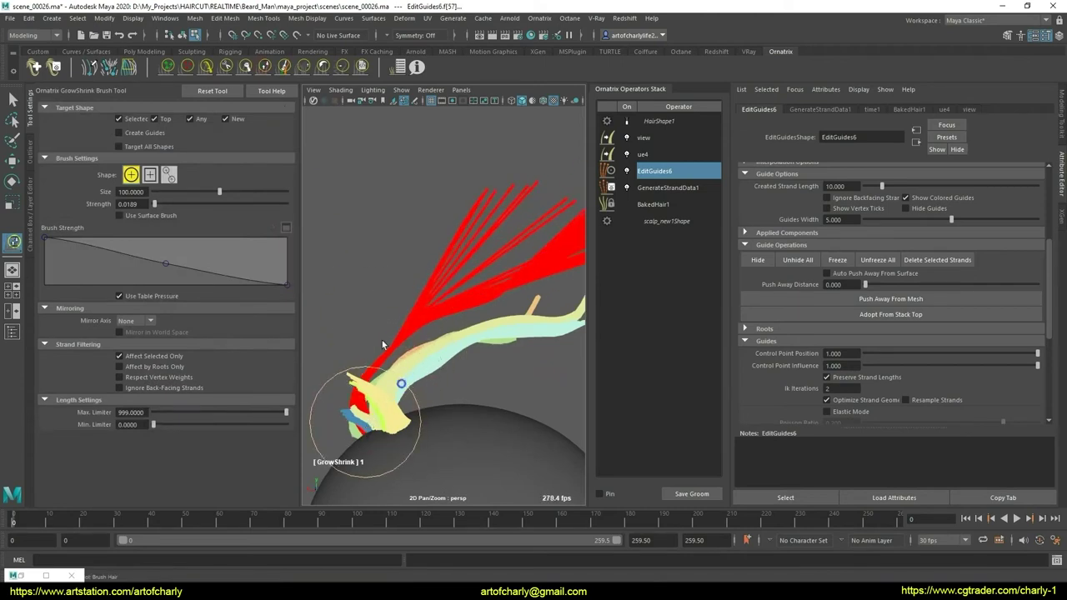
drag(451, 313, 402, 370)
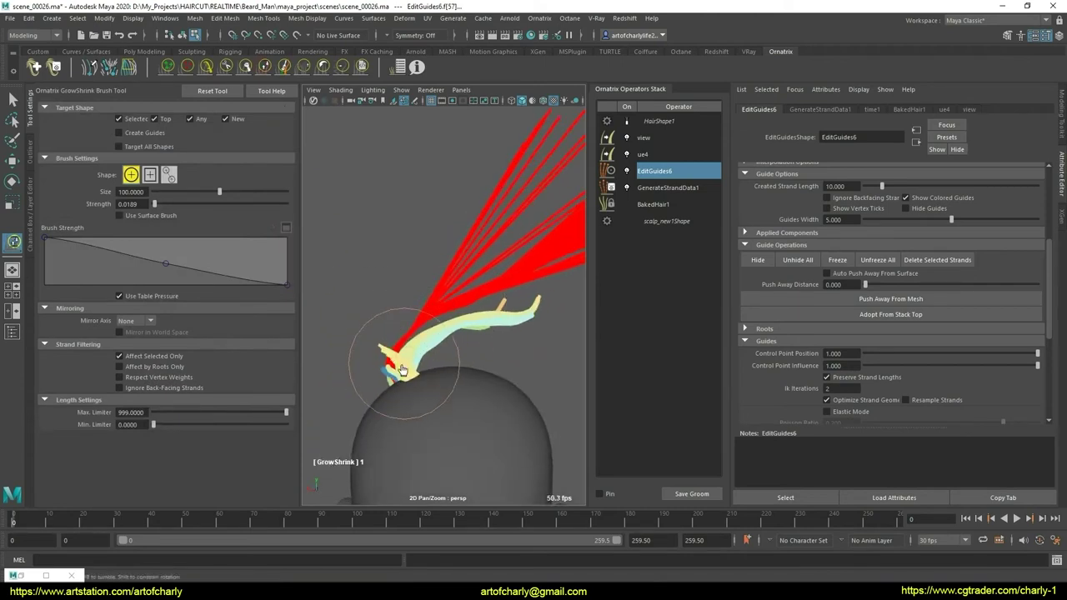
click(221, 72)
drag(440, 250, 539, 296)
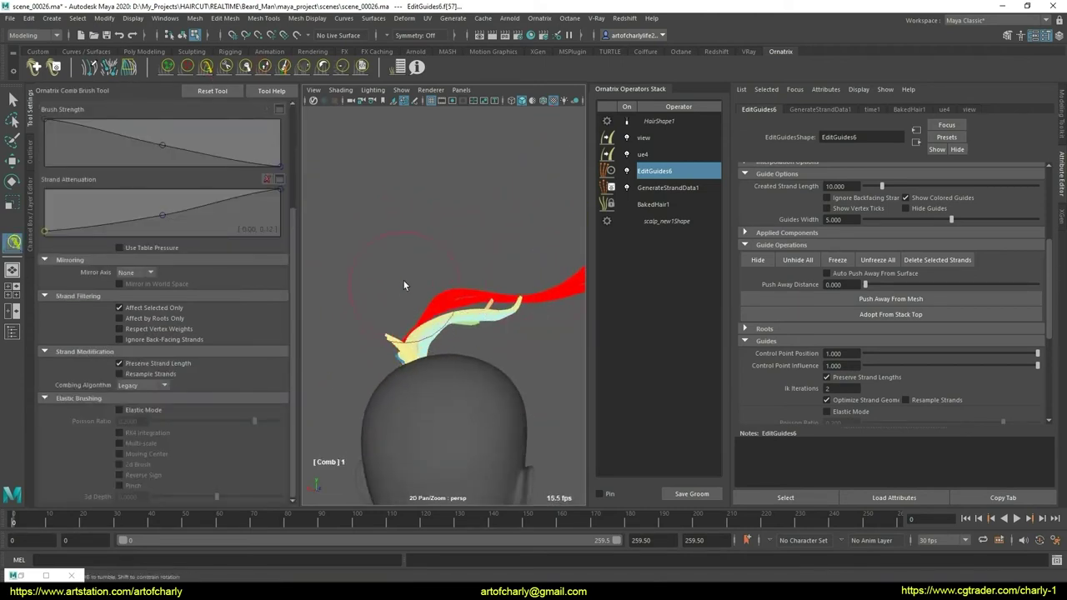
click(226, 70)
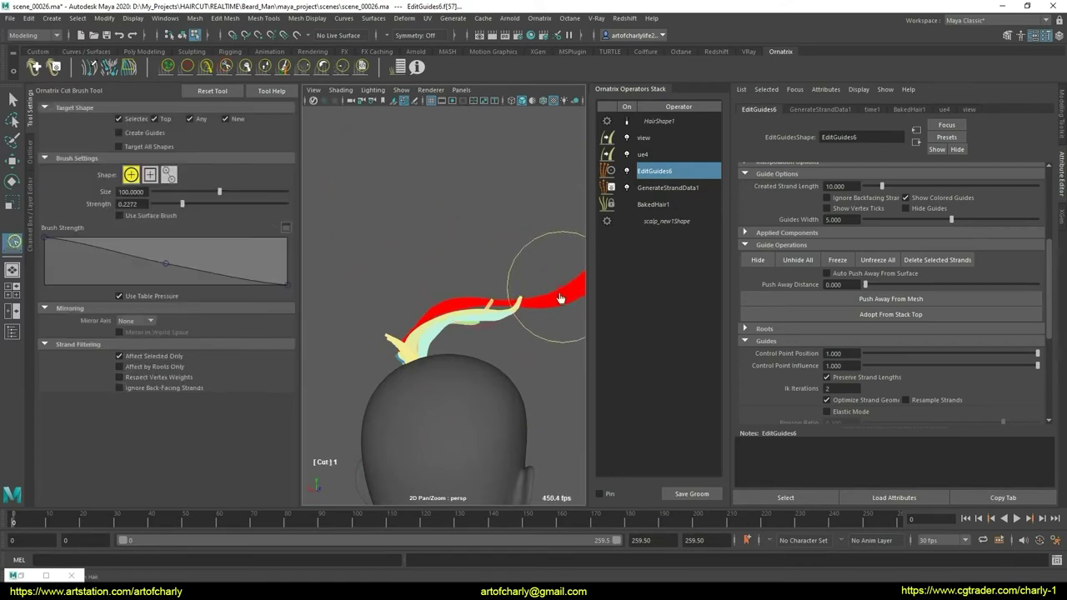
mouse_move(491, 293)
mouse_down()
mouse_move(545, 348)
mouse_move(519, 354)
mouse_move(488, 310)
mouse_move(264, 397)
mouse_up()
- Comb the red strand flat across the top with its tips curling upward at the left
click(206, 67)
scroll(471, 330, up, 5)
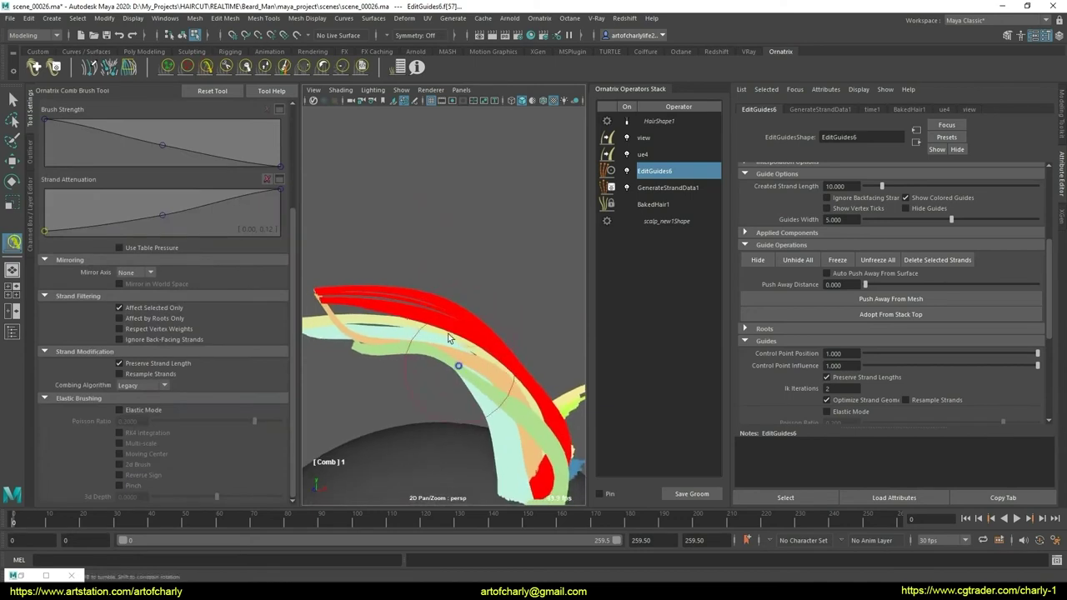
mouse_move(481, 297)
mouse_down()
mouse_move(489, 291)
mouse_move(403, 299)
mouse_up()
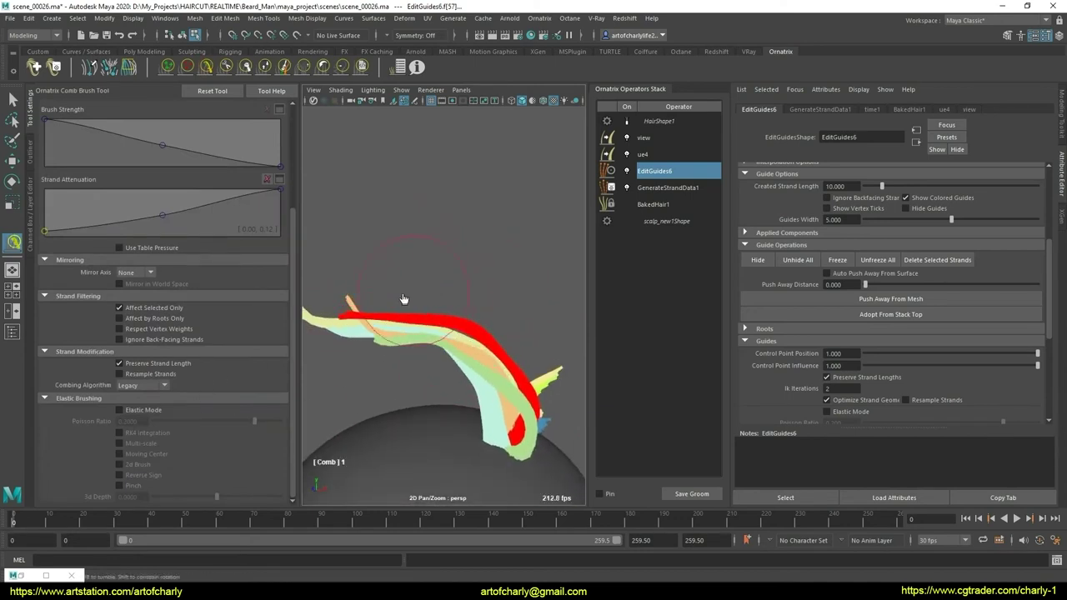
mouse_move(495, 331)
mouse_down()
mouse_move(489, 298)
mouse_move(495, 313)
mouse_move(394, 383)
mouse_move(397, 316)
mouse_move(424, 334)
mouse_move(512, 333)
mouse_move(395, 382)
mouse_up()
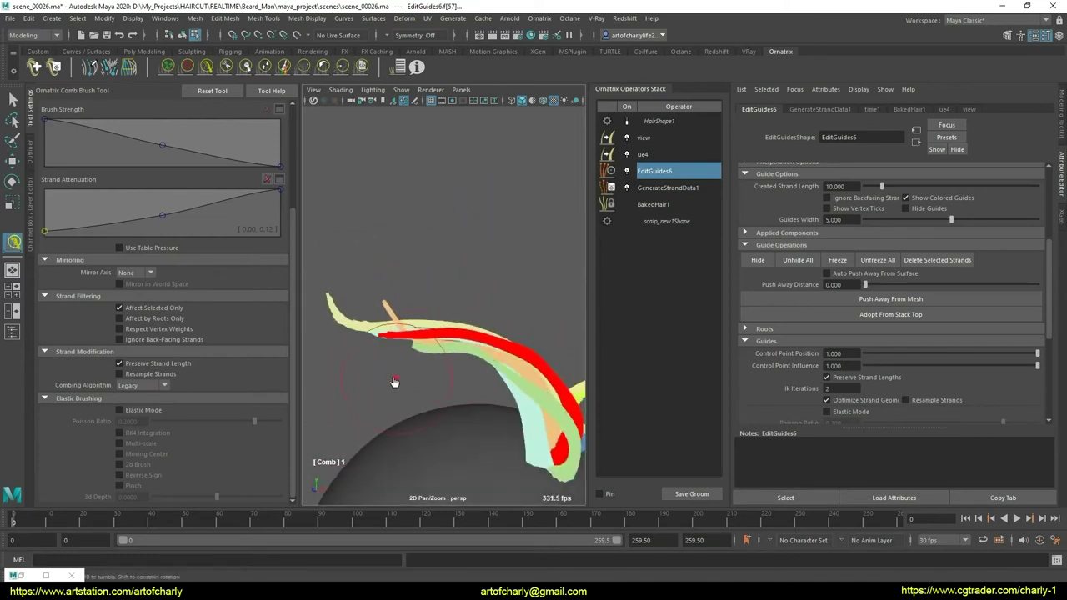
mouse_move(413, 322)
alt+mouse_down()
mouse_move(389, 386)
mouse_move(417, 338)
mouse_move(392, 302)
alt+mouse_up()
mouse_move(427, 385)
alt+mouse_down()
mouse_move(448, 352)
mouse_move(509, 332)
alt+mouse_up()
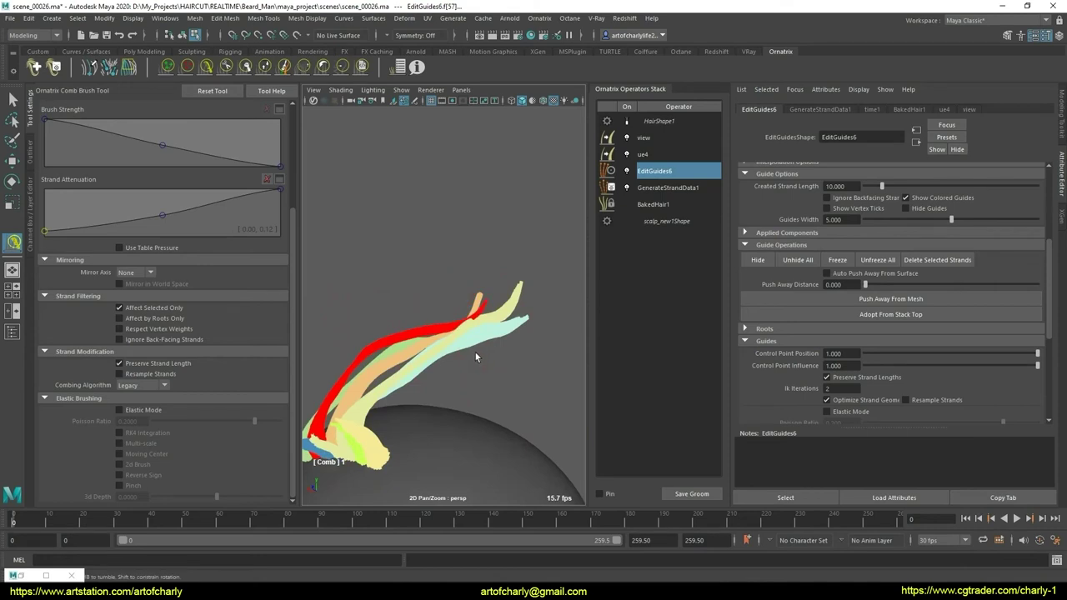
- Smooth the guide strands with the Smooth Brush, then return to the Select Tool
alt+drag(340, 75, 342, 130)
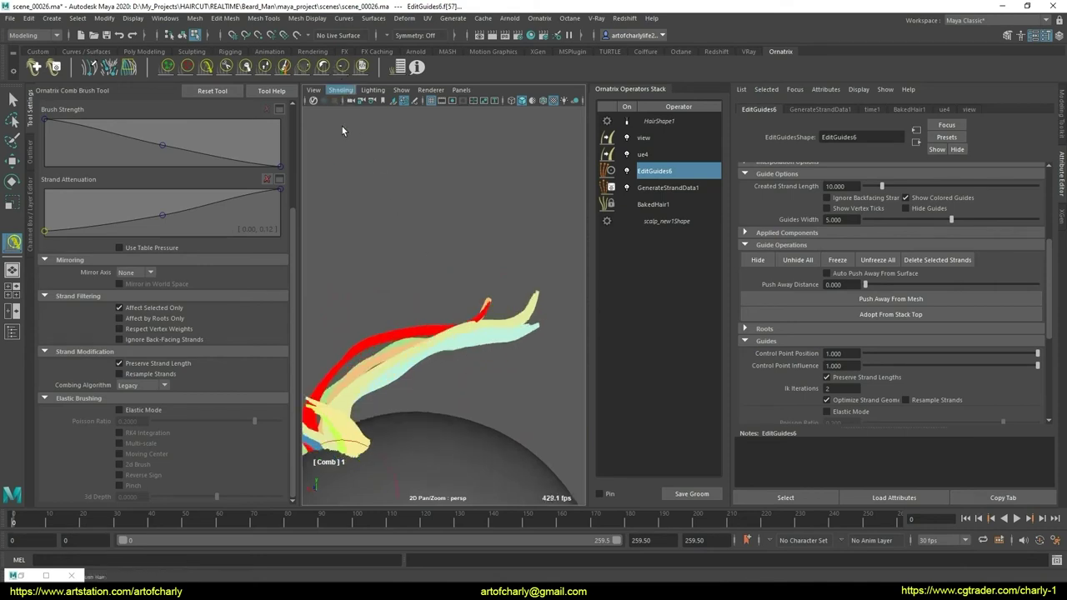
click(343, 70)
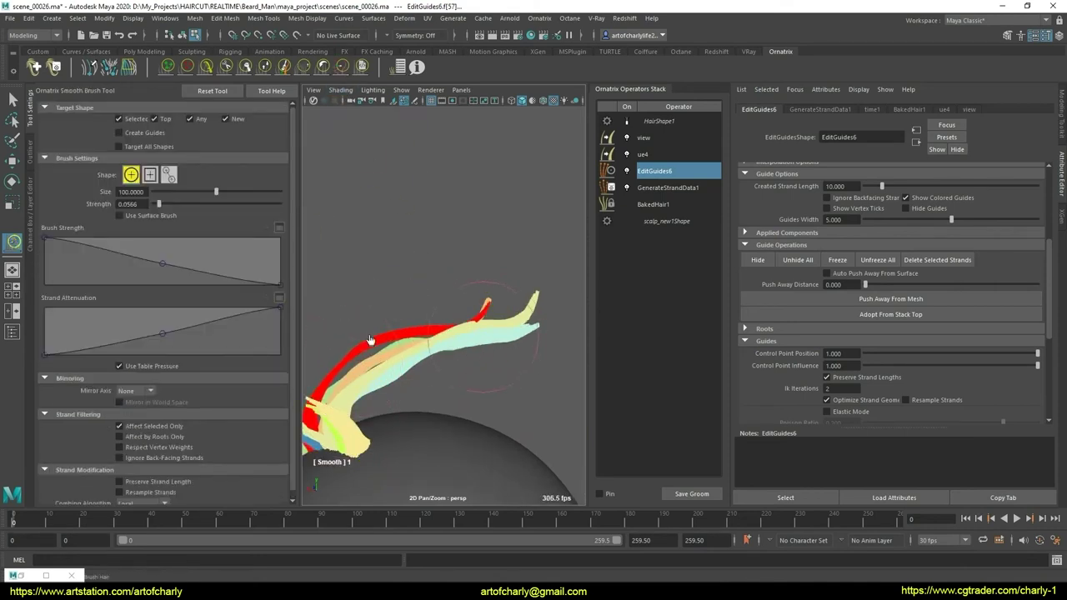
mouse_move(465, 404)
alt+mouse_down()
mouse_move(444, 386)
mouse_move(557, 379)
mouse_move(391, 292)
alt+mouse_up()
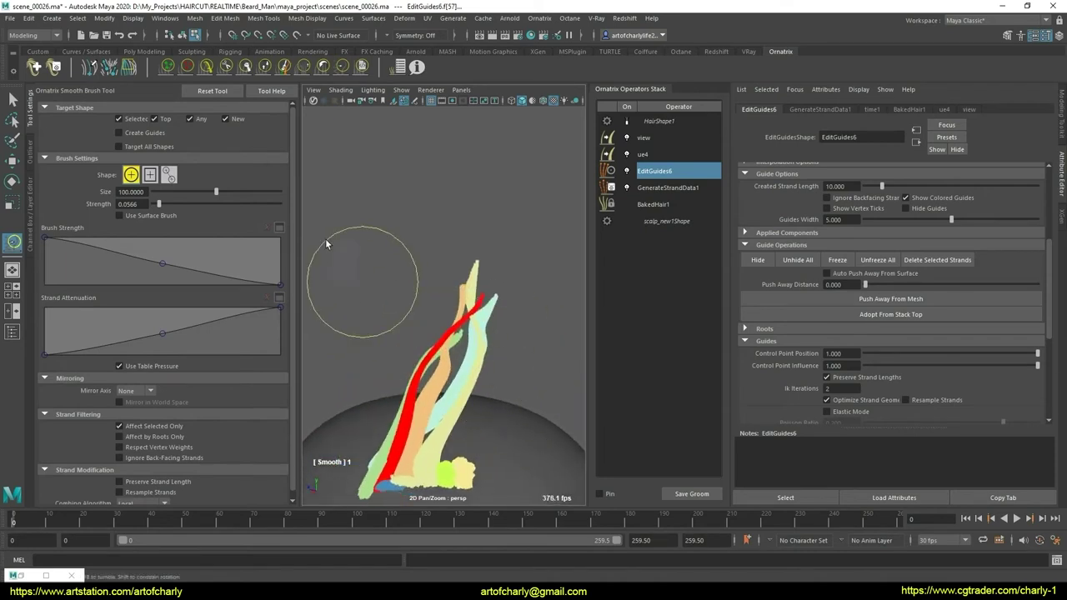
click(205, 69)
mouse_move(451, 273)
alt+mouse_down()
mouse_move(510, 357)
mouse_move(488, 411)
alt+mouse_up()
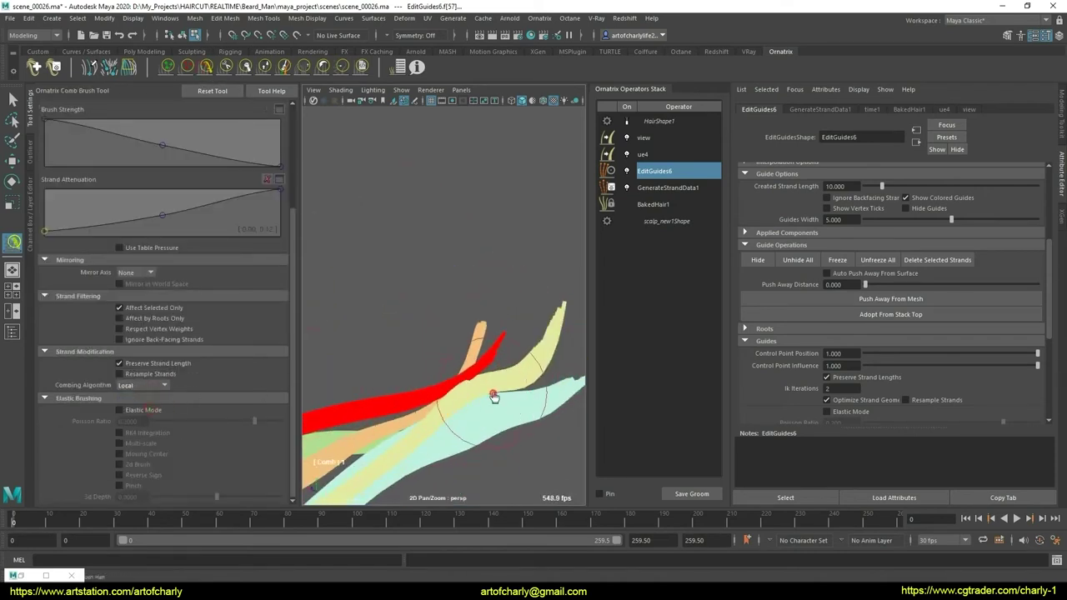
click(343, 70)
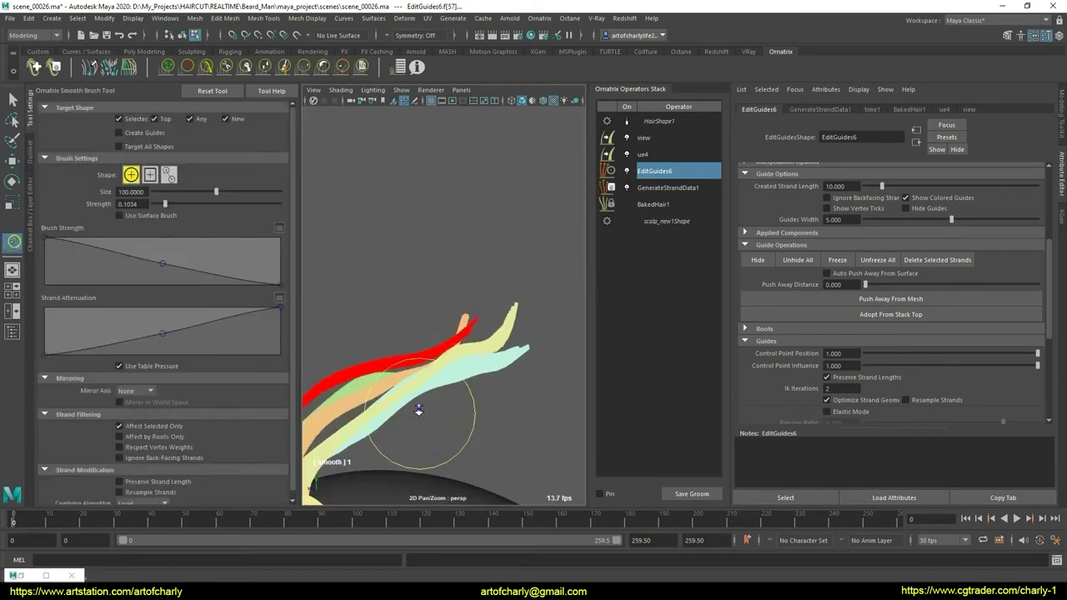
mouse_move(454, 422)
alt+mouse_down()
mouse_move(508, 423)
mouse_move(512, 381)
alt+mouse_up()
key(q)
alt+drag(458, 357, 451, 392)
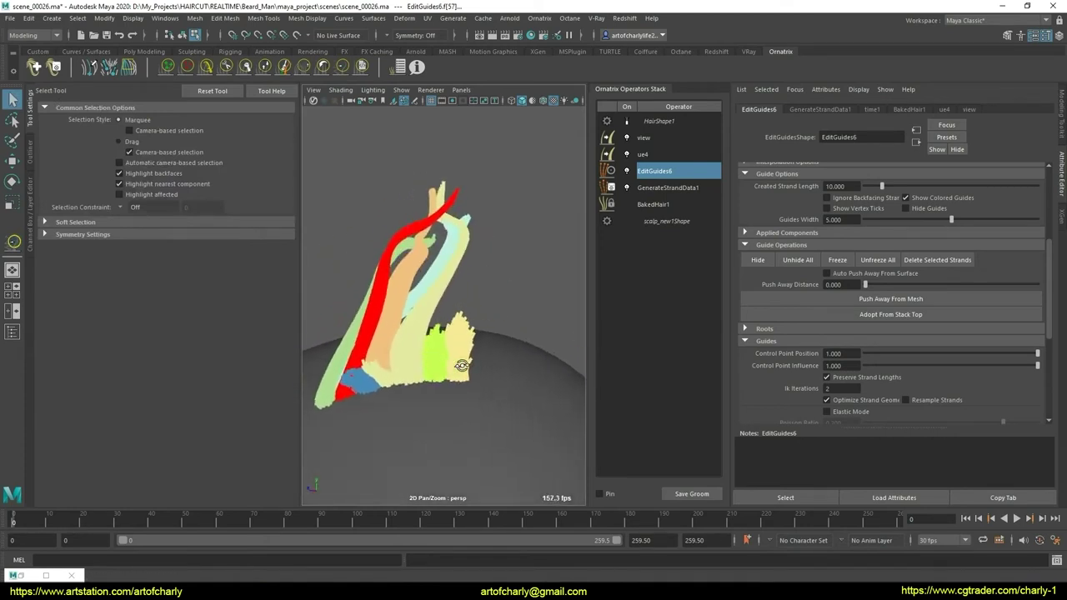
- Incrementally save the scene as scene_00027.ma
scroll(429, 421, up, 6)
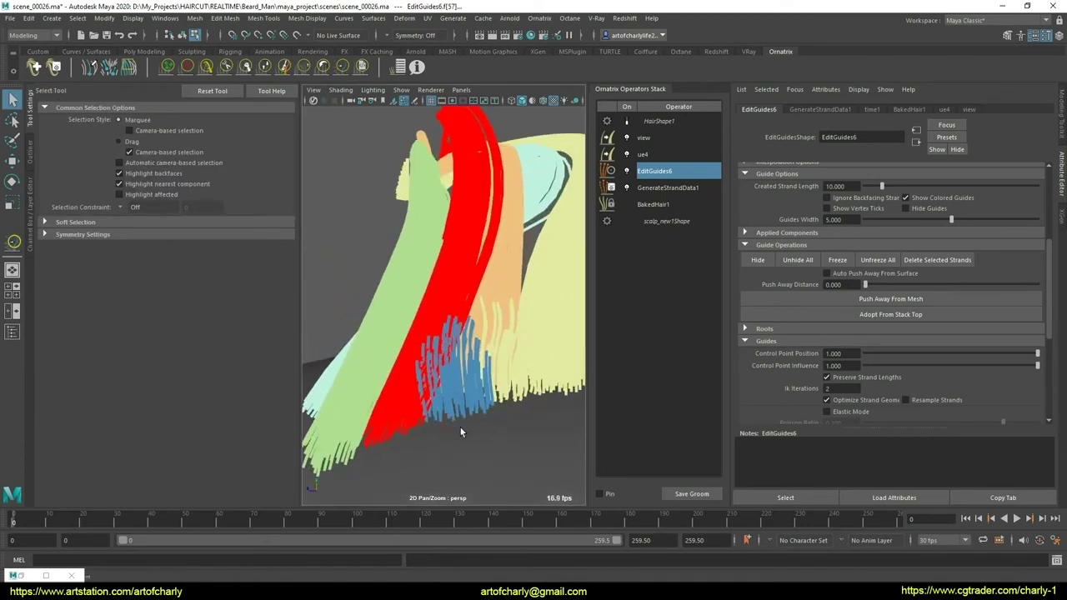
scroll(459, 426, down, 5)
alt+drag(463, 412, 457, 337)
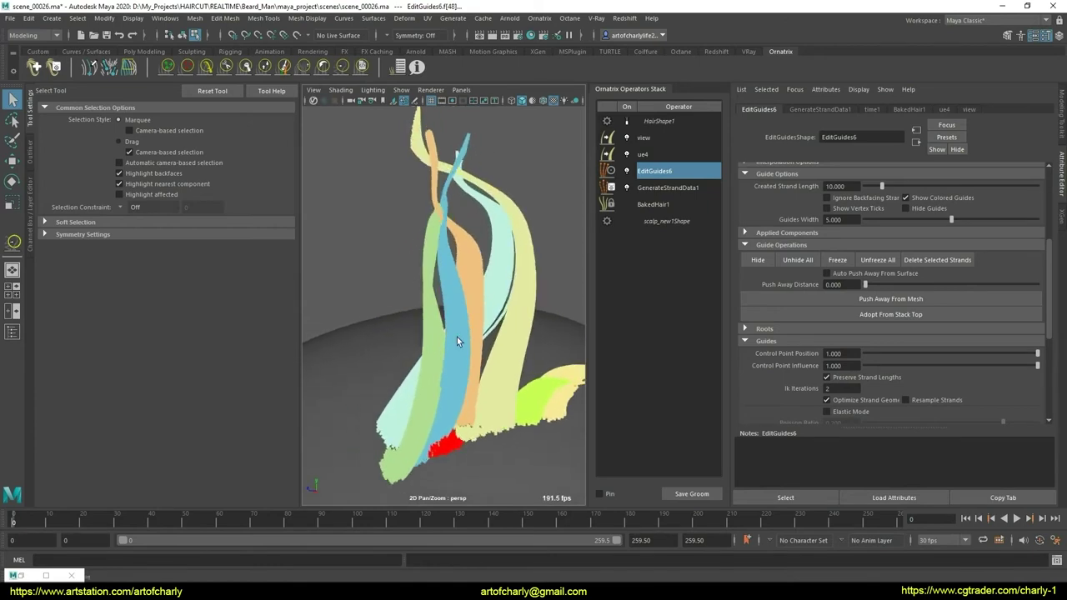
key(ctrl+alt+s)
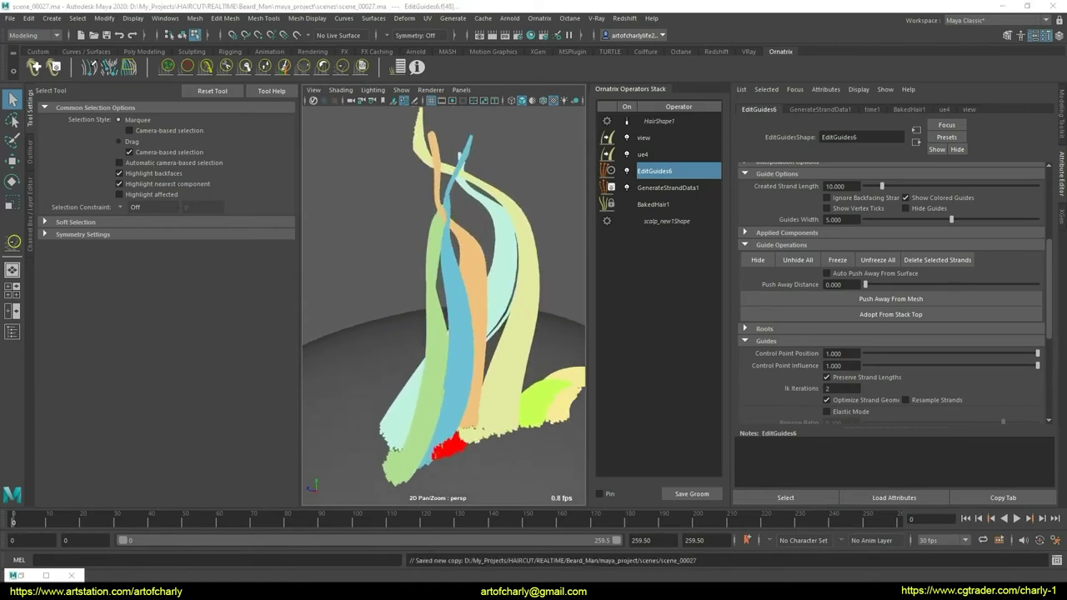
alt+drag(380, 327, 306, 197)
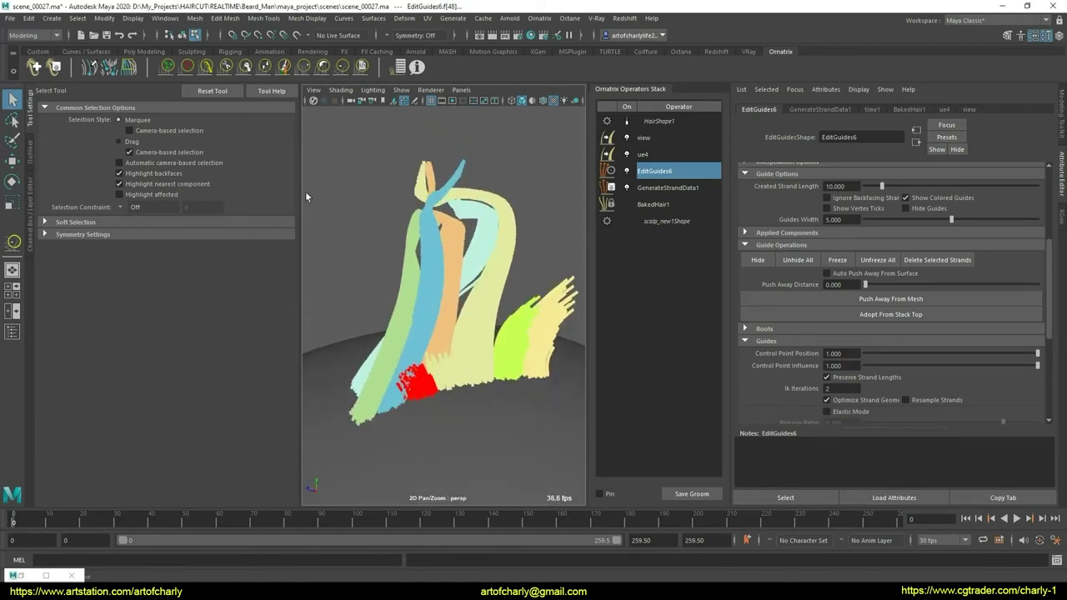
- Lengthen the red guide clump upward with the GrowShrink brush
click(264, 67)
mouse_move(534, 416)
alt+mouse_down()
mouse_move(396, 315)
mouse_move(421, 328)
alt+mouse_up()
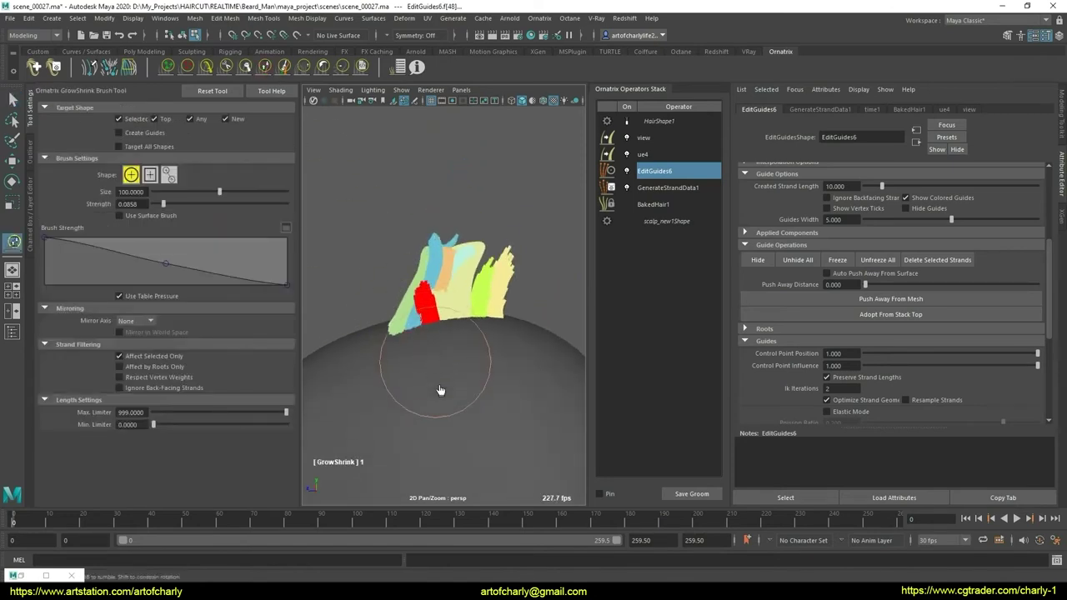
mouse_move(458, 428)
mouse_down()
mouse_move(425, 363)
mouse_move(433, 342)
mouse_move(429, 357)
mouse_up()
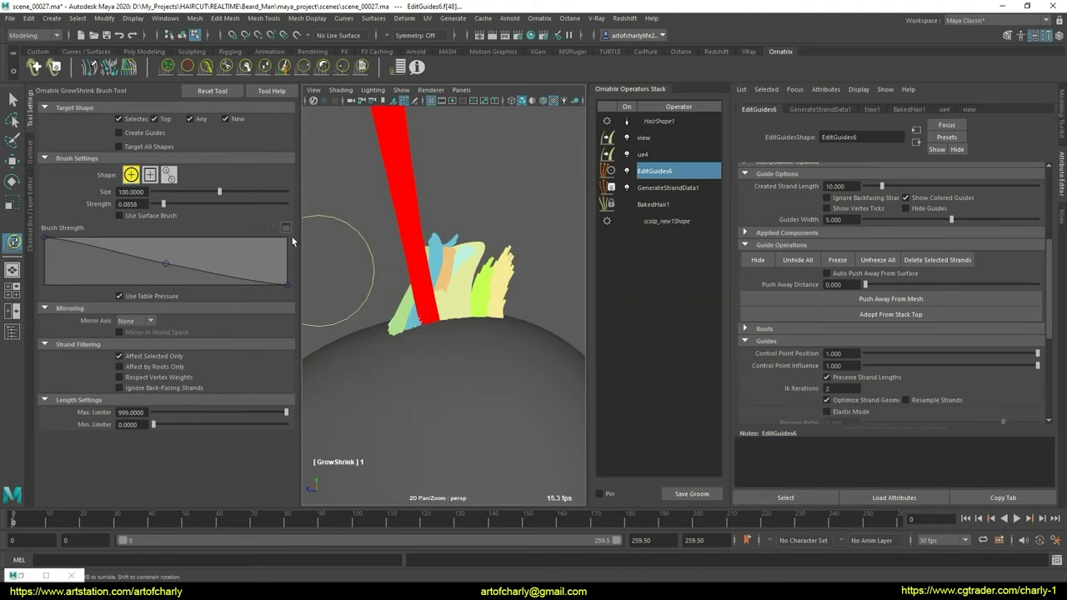
click(226, 67)
mouse_move(301, 179)
alt+mouse_down()
mouse_move(384, 297)
mouse_move(343, 192)
mouse_move(408, 157)
alt+mouse_up()
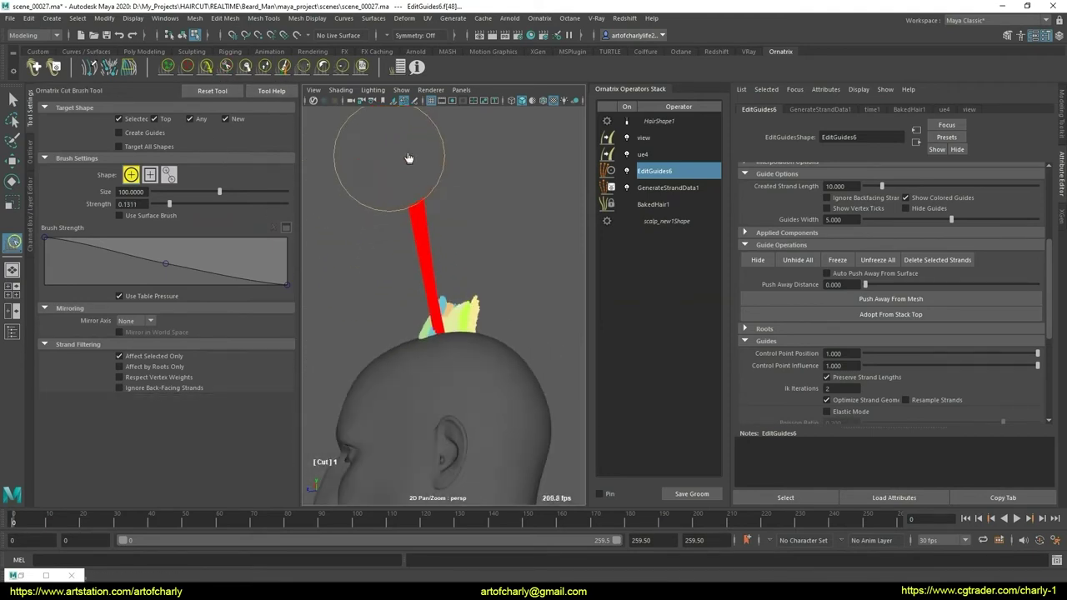
- Comb the guides left, switch to the Optimized algorithm, and comb the red guide right
click(206, 66)
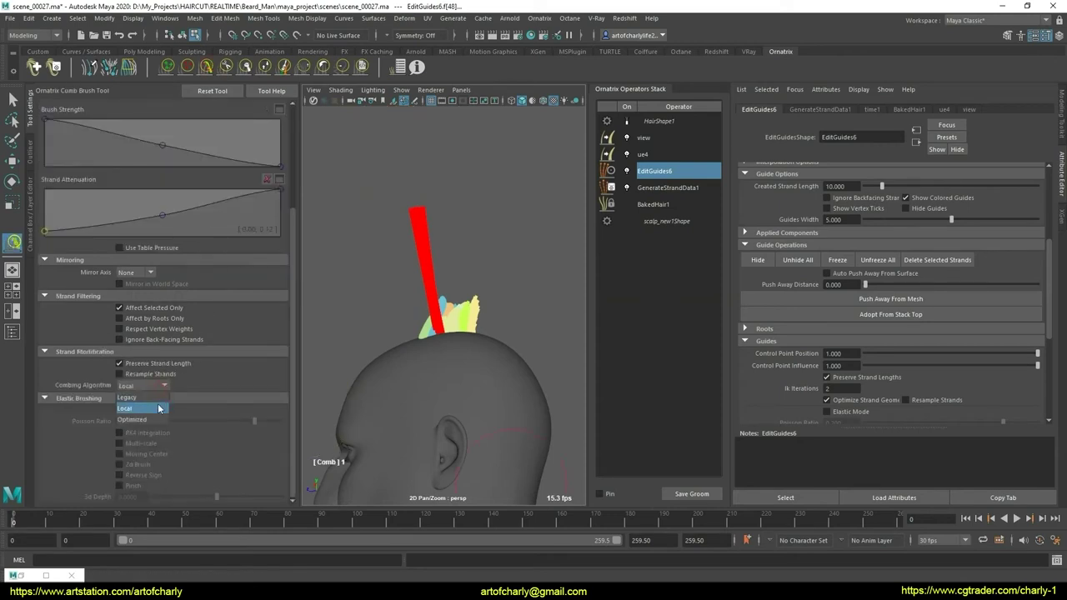
mouse_move(492, 297)
mouse_down()
mouse_move(364, 345)
mouse_move(420, 348)
mouse_move(446, 287)
mouse_up()
click(157, 419)
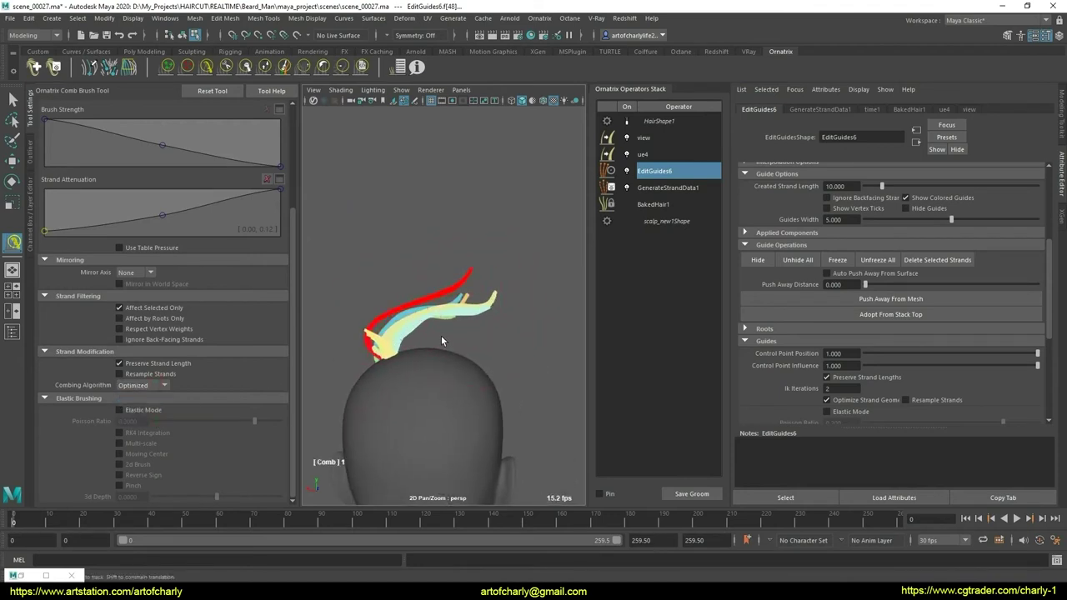
alt+drag(440, 335, 417, 306)
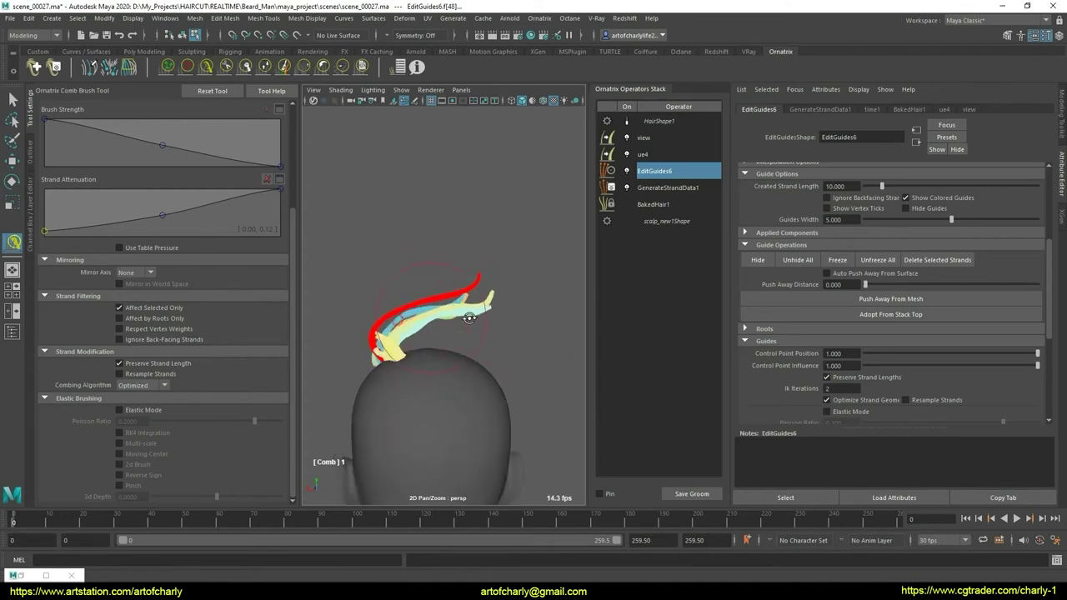
mouse_move(498, 356)
alt+mouse_down()
mouse_move(479, 404)
mouse_move(352, 391)
alt+mouse_up()
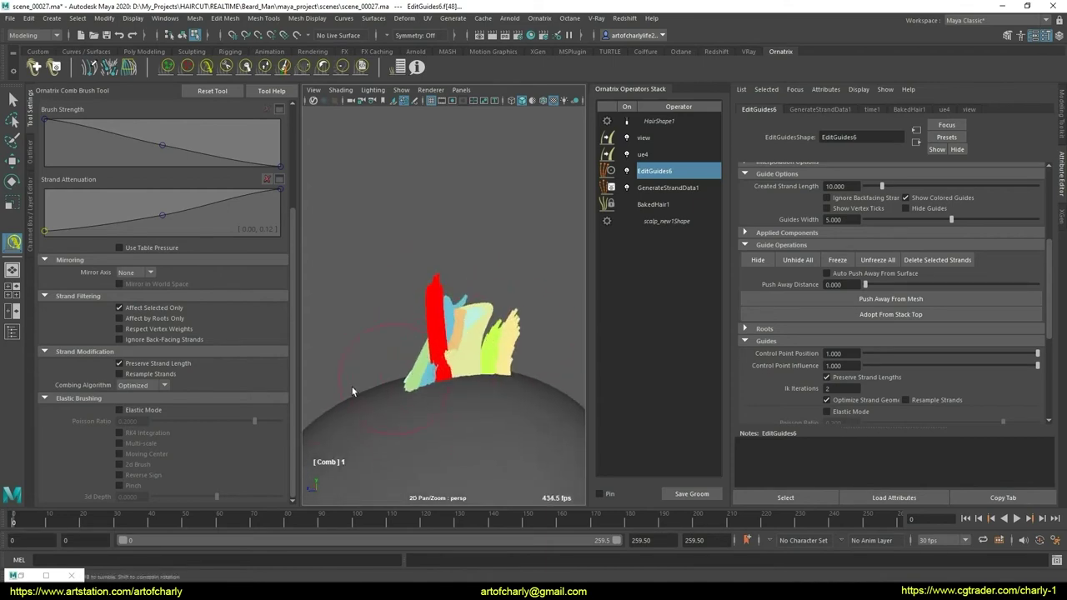
click(159, 386)
drag(413, 338, 458, 360)
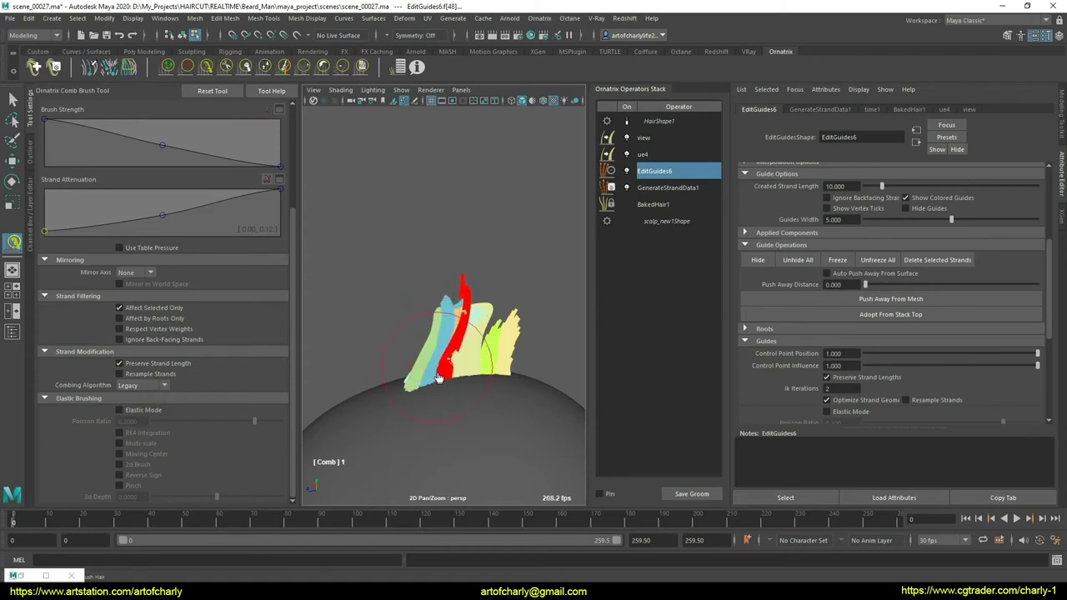
mouse_move(459, 375)
alt+mouse_down()
mouse_move(519, 377)
mouse_move(457, 300)
mouse_move(393, 357)
mouse_move(453, 368)
mouse_move(400, 392)
mouse_move(384, 359)
mouse_move(442, 283)
mouse_move(486, 367)
mouse_move(458, 350)
mouse_move(470, 362)
mouse_move(473, 310)
mouse_move(481, 386)
mouse_move(431, 327)
alt+mouse_up()
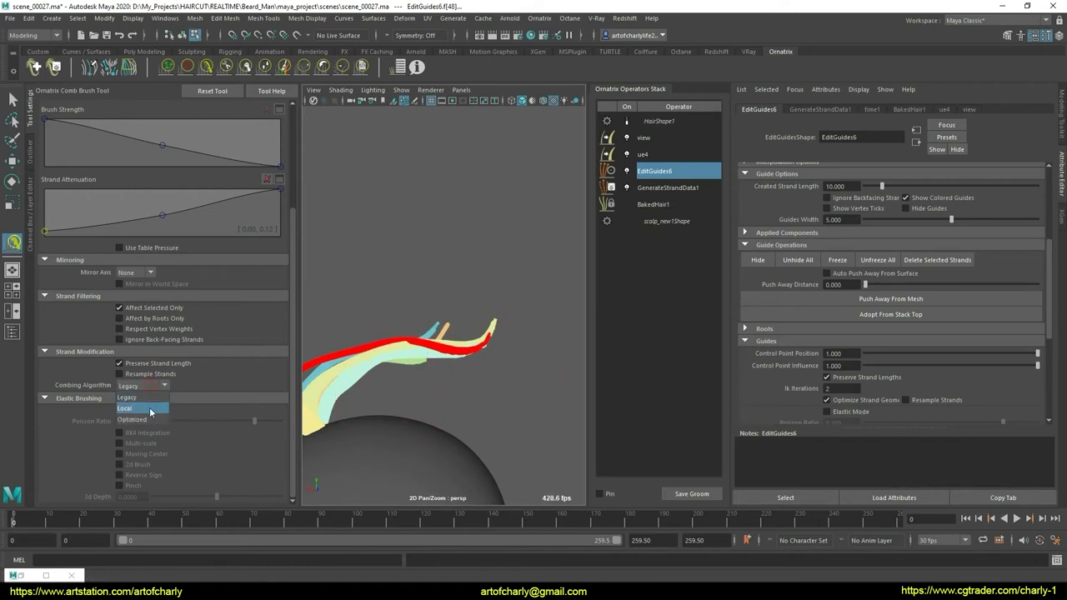
- Set the combing algorithm to Local, smooth the guide strands, and return to selection
click(149, 407)
mouse_move(434, 400)
alt+mouse_down()
mouse_move(429, 381)
mouse_move(401, 388)
alt+mouse_up()
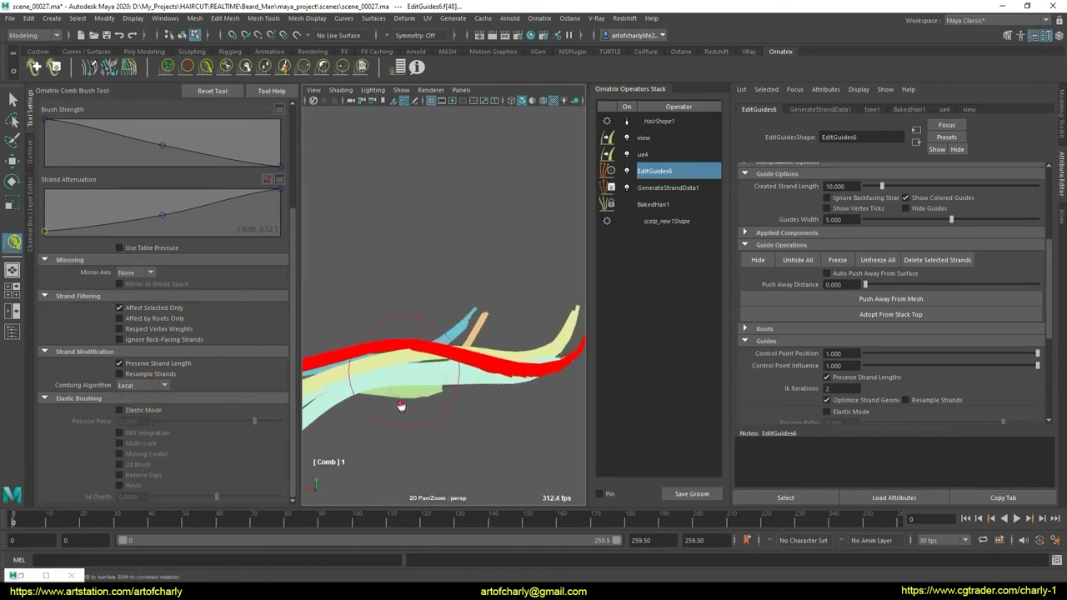
mouse_move(451, 411)
alt+mouse_down()
mouse_move(485, 405)
mouse_move(545, 350)
mouse_move(405, 313)
alt+mouse_up()
click(342, 66)
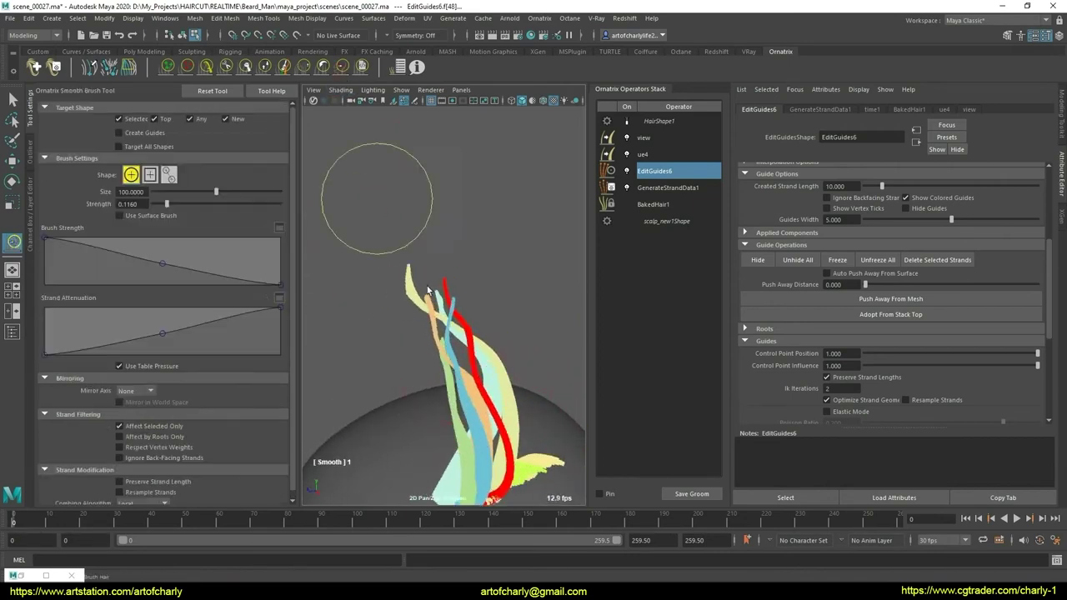
mouse_move(370, 203)
alt+mouse_down()
mouse_move(454, 382)
mouse_move(452, 334)
mouse_move(484, 369)
mouse_move(472, 322)
mouse_move(456, 389)
mouse_move(469, 363)
mouse_move(452, 370)
mouse_move(513, 370)
mouse_move(453, 377)
mouse_move(468, 409)
mouse_move(459, 386)
mouse_move(494, 406)
mouse_move(479, 410)
mouse_move(497, 405)
alt+mouse_up()
key(q)
- Zoom and orbit to inspect the strands sweeping left
scroll(454, 377, up, 2)
scroll(455, 437, up, 5)
scroll(467, 396, up, 3)
scroll(419, 393, down, 5)
alt+drag(419, 393, 468, 398)
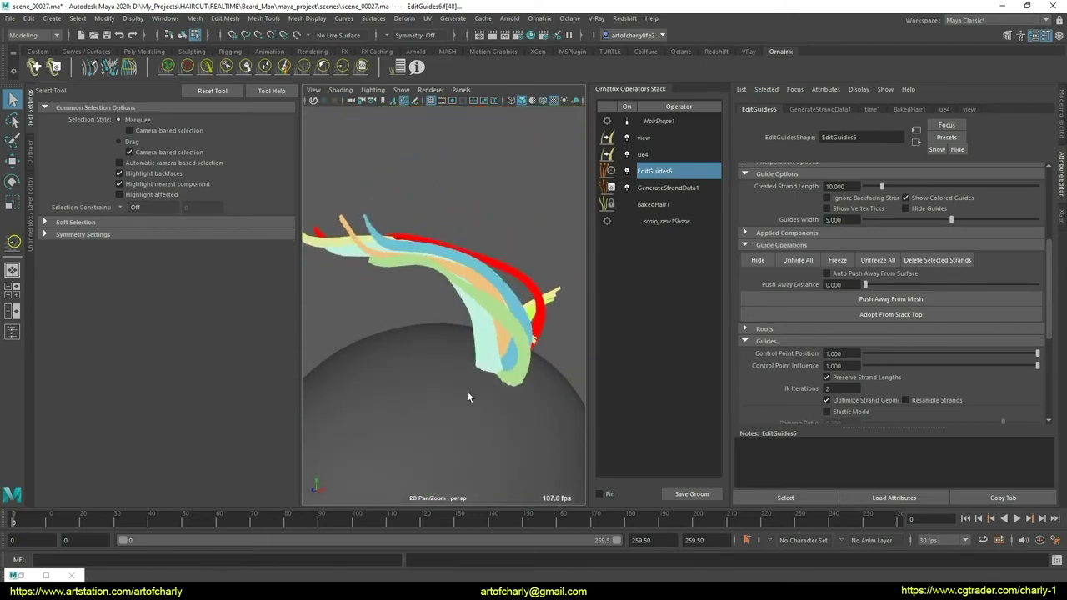
- Smooth the guides again with Optimized combing, then zoom in on the red and yellow strands
click(201, 70)
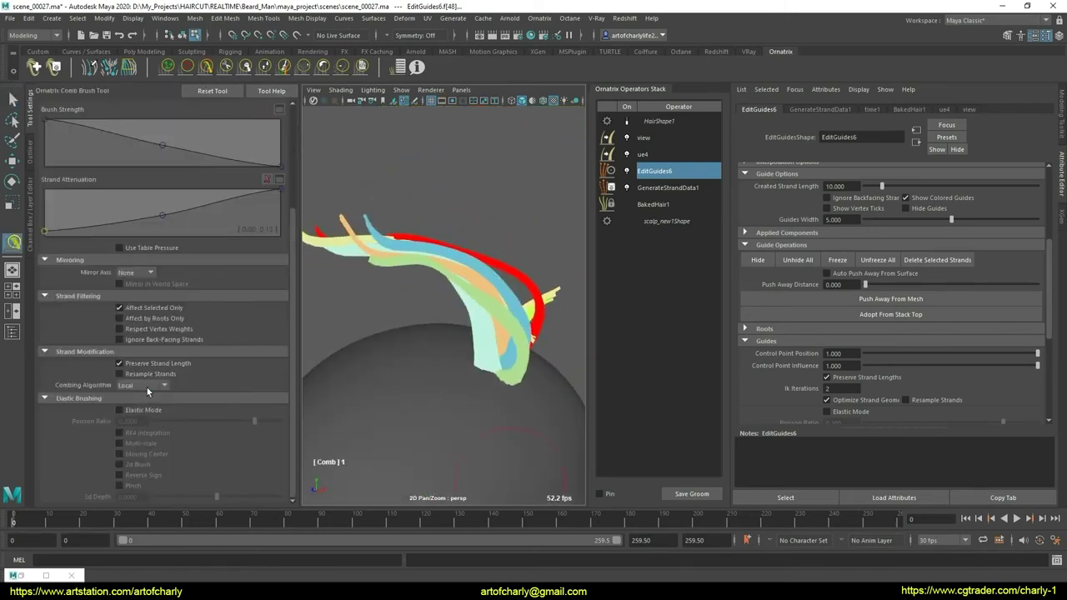
click(132, 419)
mouse_move(408, 308)
alt+mouse_down()
mouse_move(421, 302)
mouse_move(370, 284)
alt+mouse_up()
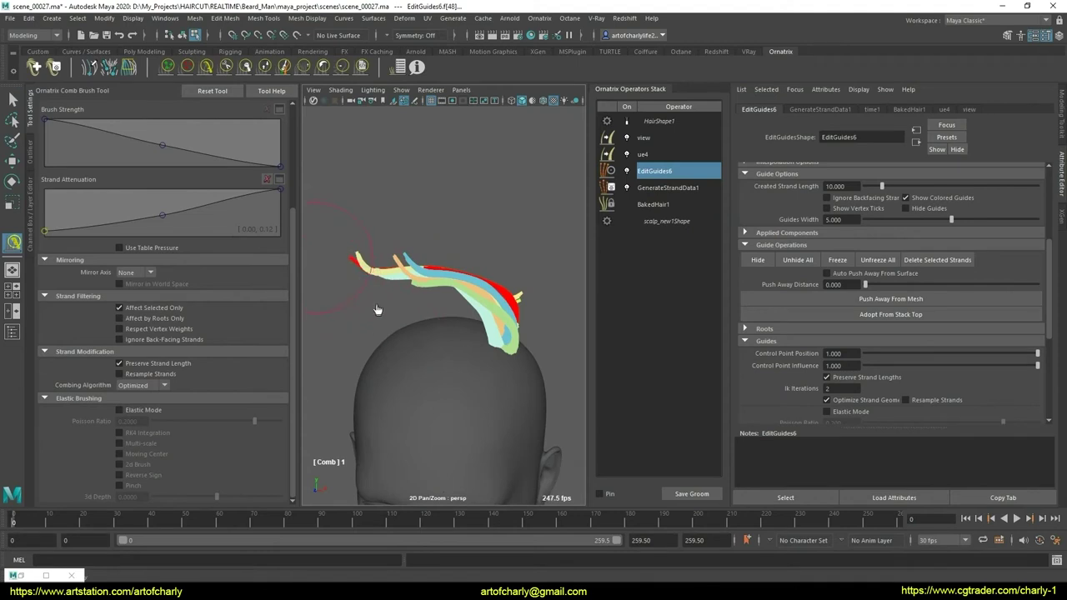
mouse_move(377, 309)
alt+mouse_down()
mouse_move(344, 381)
mouse_move(441, 289)
alt+mouse_up()
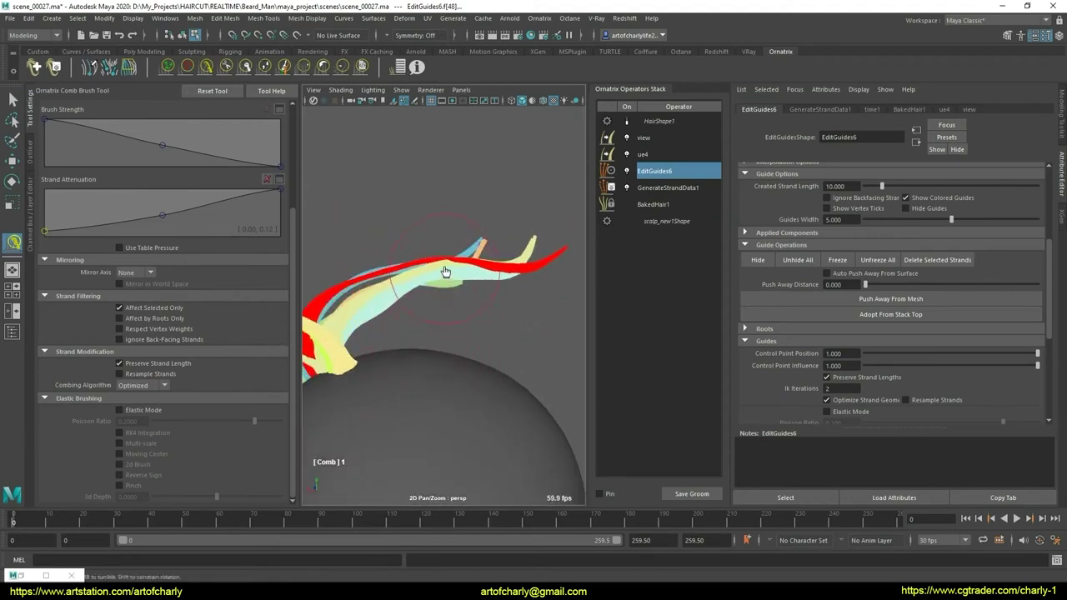
click(342, 68)
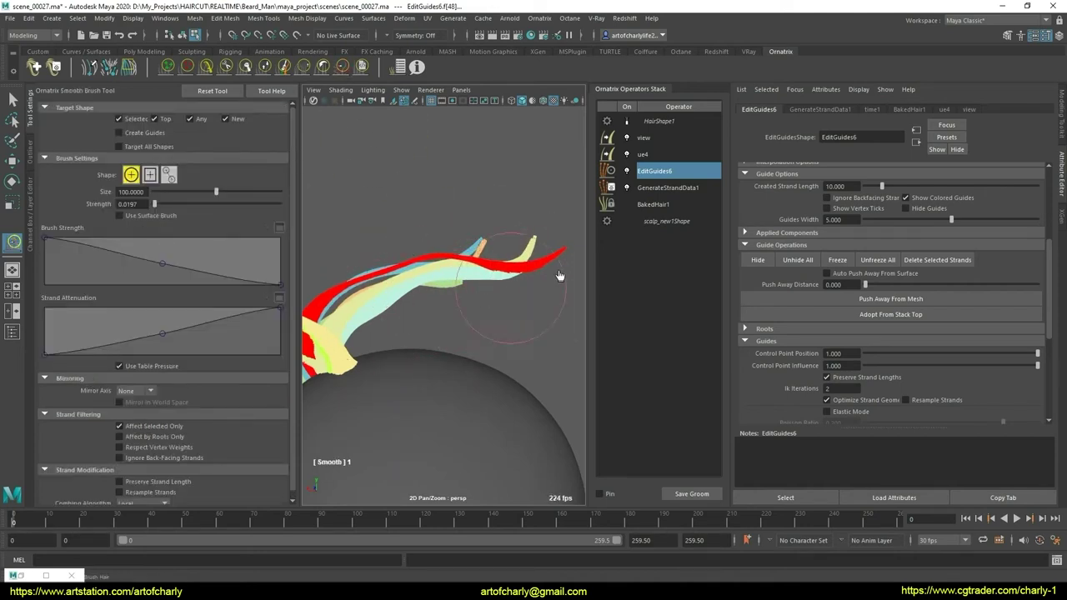
mouse_move(429, 318)
alt+mouse_down()
mouse_move(456, 344)
mouse_move(434, 370)
mouse_move(442, 362)
alt+mouse_up()
key(q)
alt+right_drag(441, 362, 447, 354)
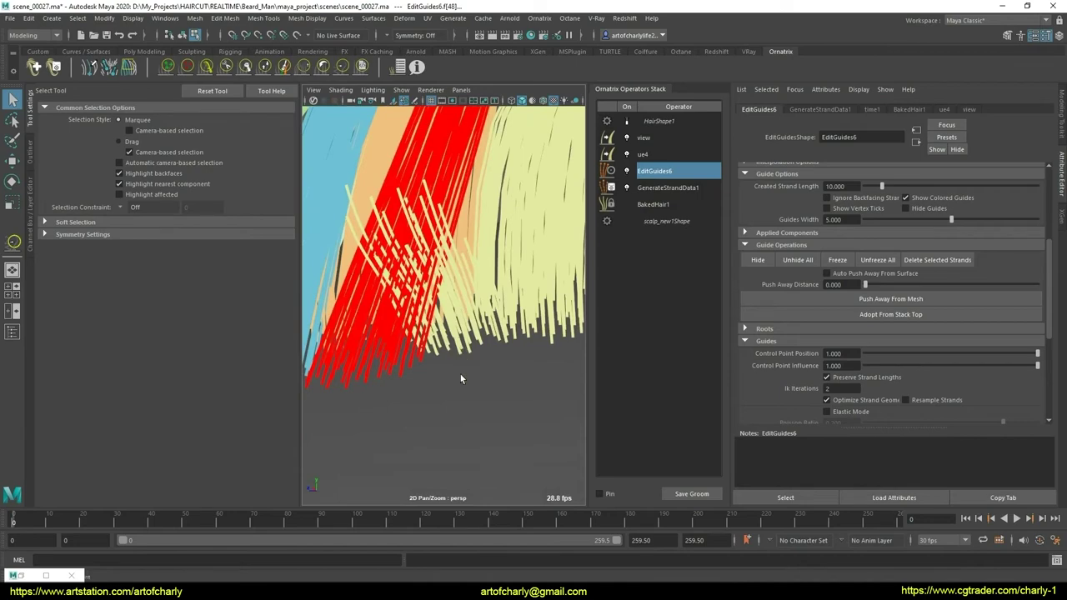
- Set the Comb Brush's combing algorithm to Legacy
alt+right_drag(454, 269, 467, 300)
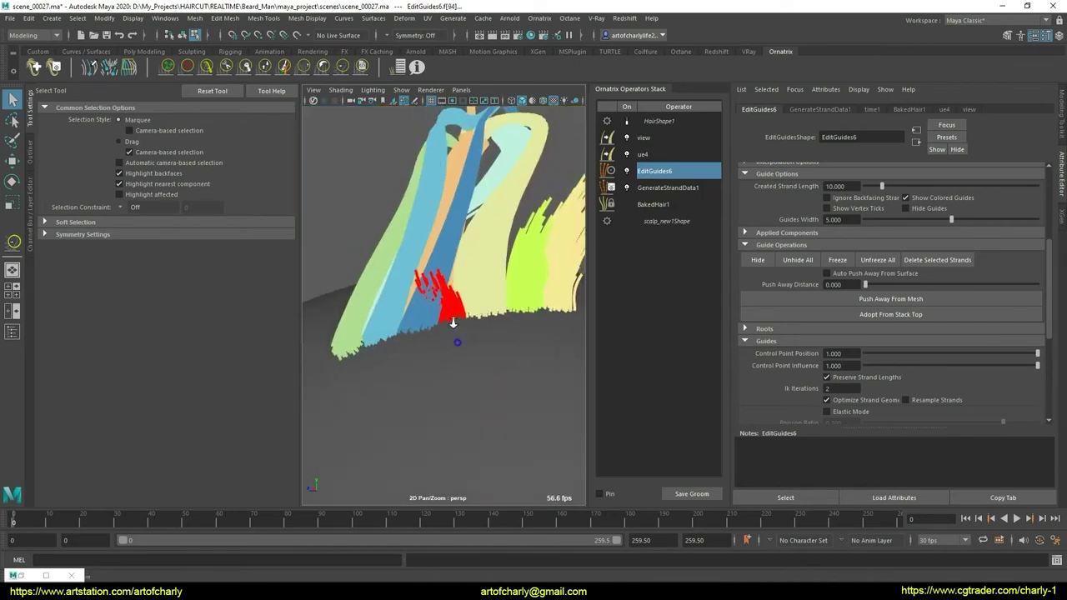
alt+drag(467, 300, 443, 372)
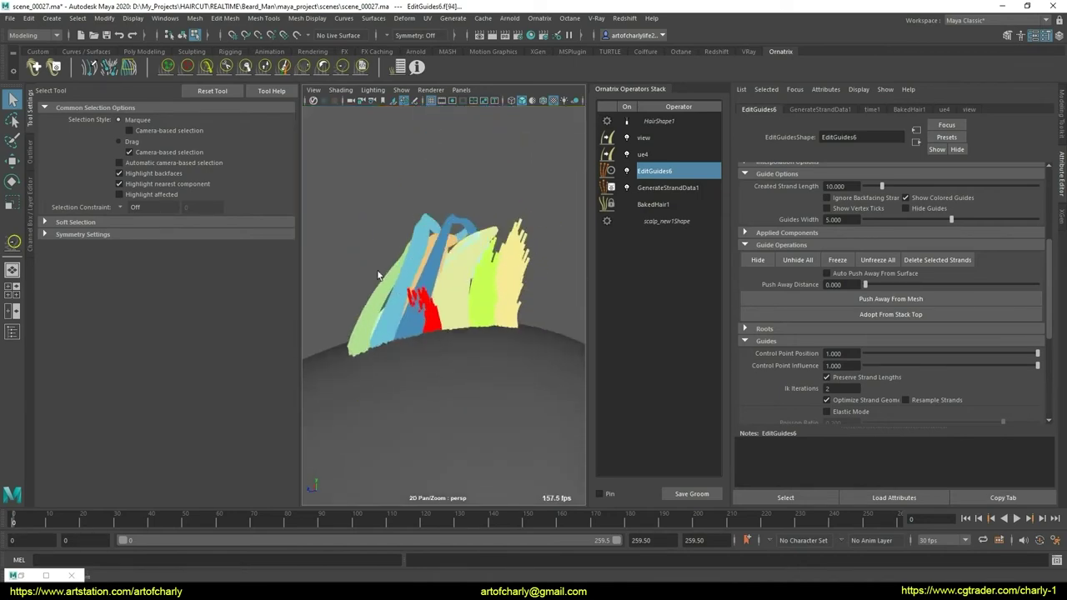
click(206, 67)
mouse_move(420, 337)
alt+mouse_down()
mouse_move(404, 321)
mouse_move(426, 307)
mouse_move(434, 344)
alt+mouse_up()
click(160, 382)
click(157, 401)
- Bend the red guides into a curved clump with the user-defined clump brush
click(263, 66)
mouse_move(384, 313)
alt+mouse_down()
mouse_move(452, 338)
mouse_move(432, 340)
alt+mouse_up()
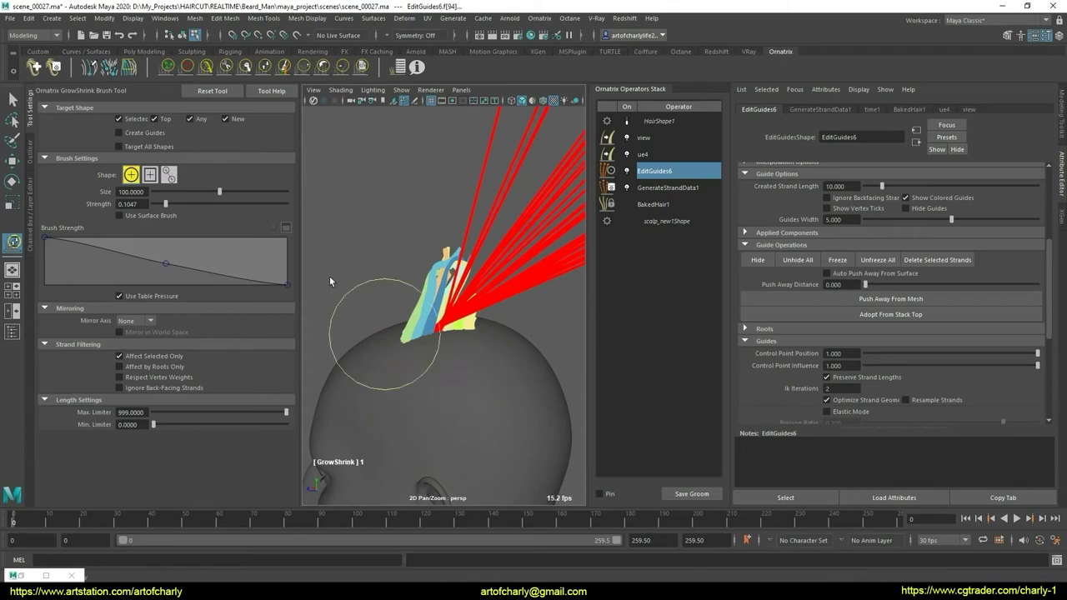
click(324, 67)
scroll(467, 276, down, 2)
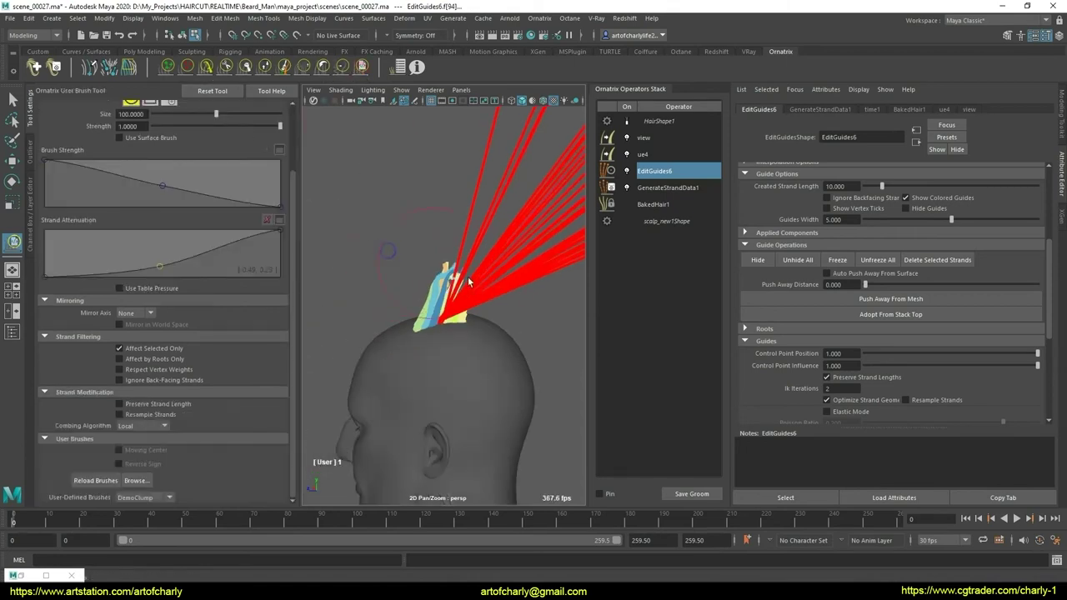
drag(505, 266, 504, 277)
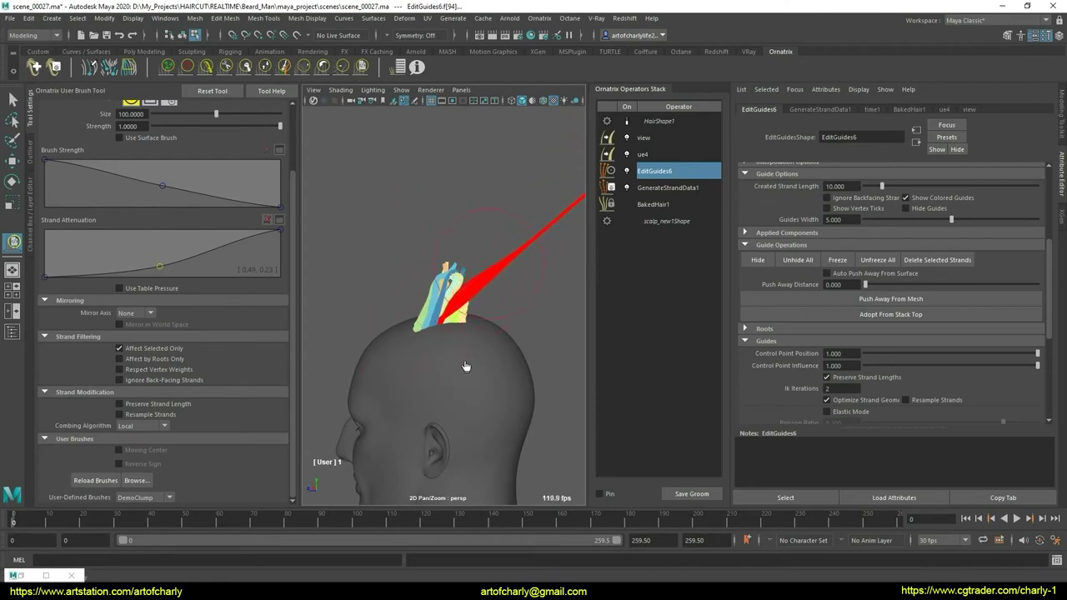
alt+drag(450, 349, 364, 275)
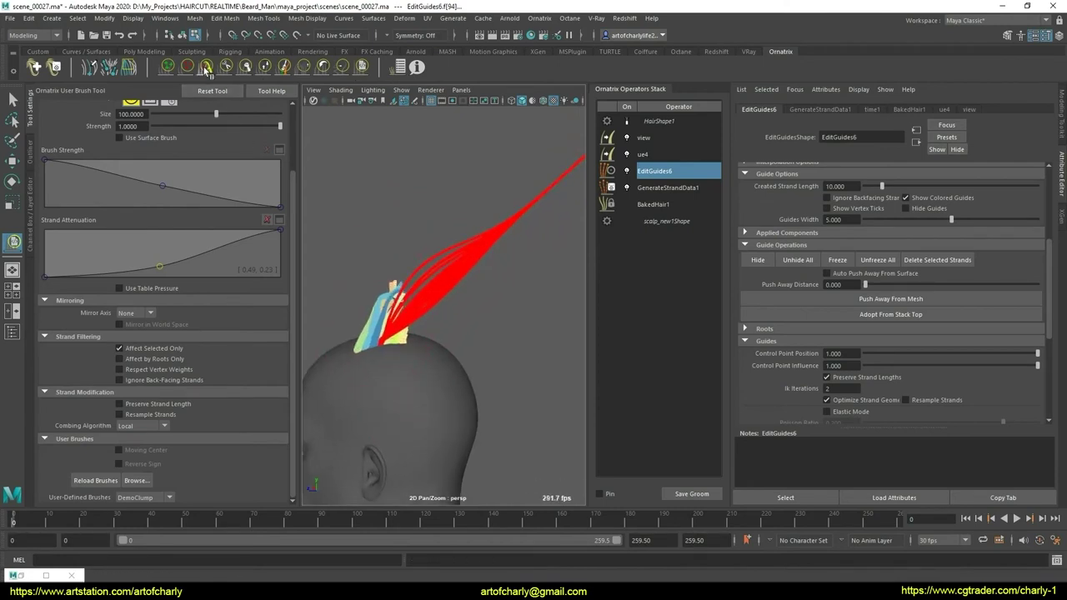
- Comb the red strands into a tighter, straighter upward bundle
click(205, 67)
click(163, 390)
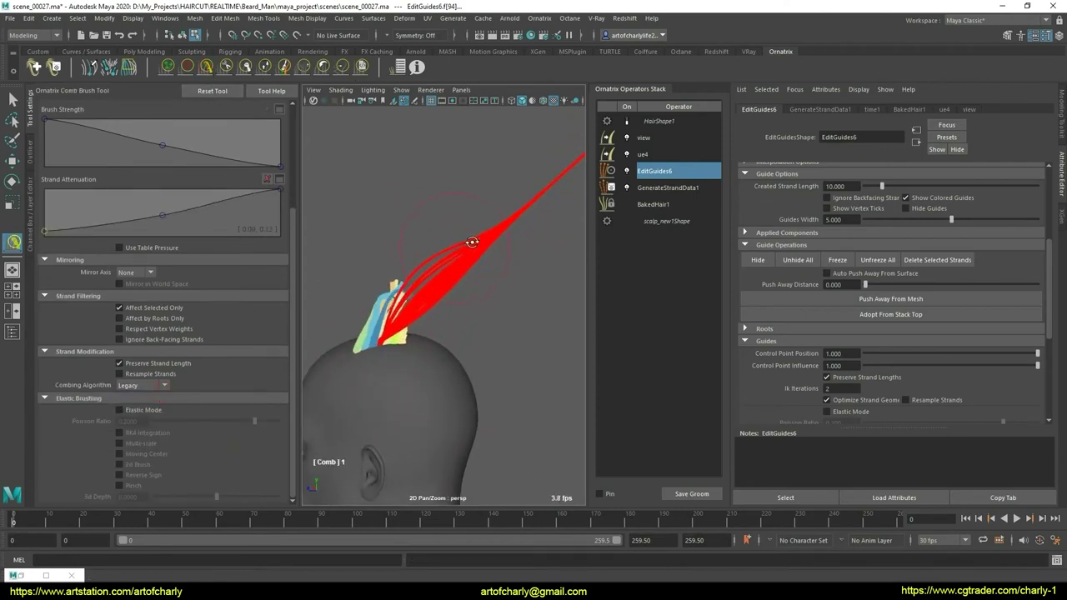
alt+drag(471, 242, 405, 257)
mouse_move(379, 315)
mouse_down()
mouse_move(470, 262)
mouse_move(458, 300)
mouse_up()
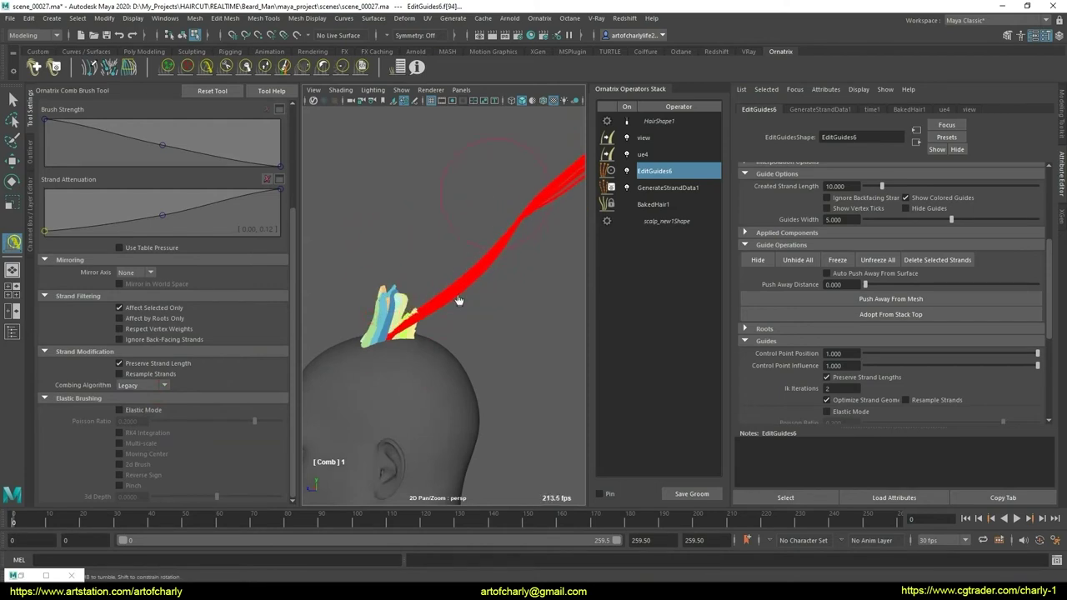
drag(394, 350, 471, 221)
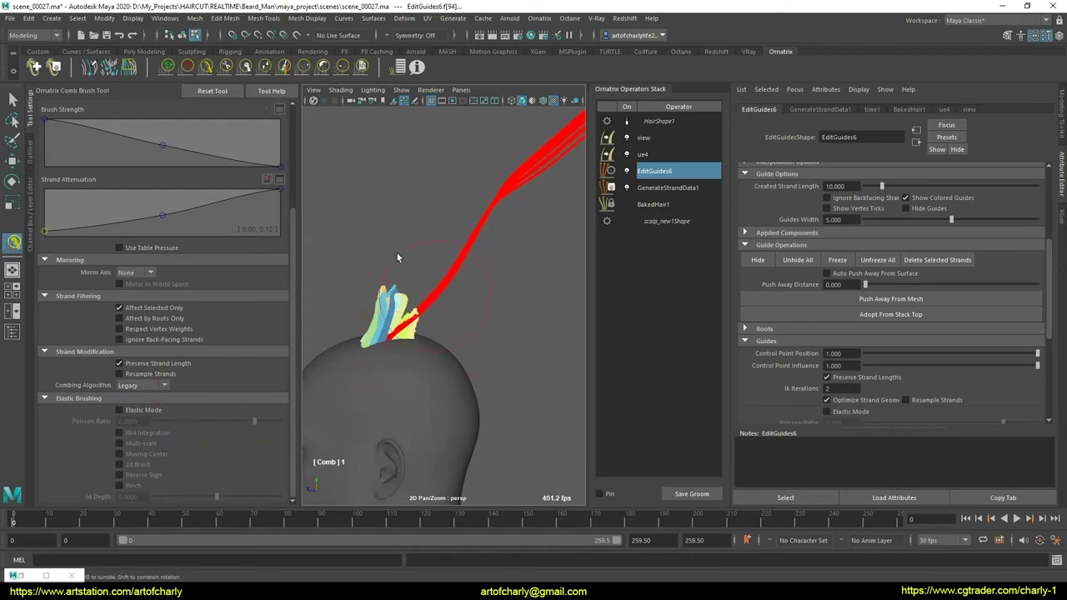
mouse_move(401, 321)
mouse_down()
mouse_move(417, 297)
mouse_move(450, 290)
mouse_up()
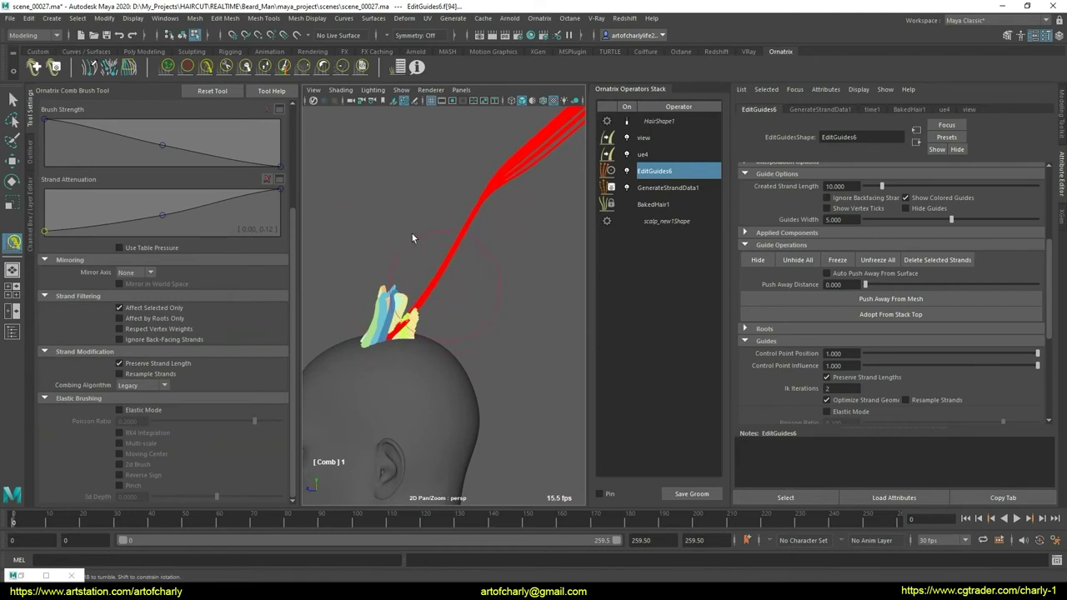
- Cut the red strands shorter, then view the hair from the side and behind
click(225, 69)
drag(440, 172, 494, 194)
click(214, 61)
alt+drag(399, 273, 360, 344)
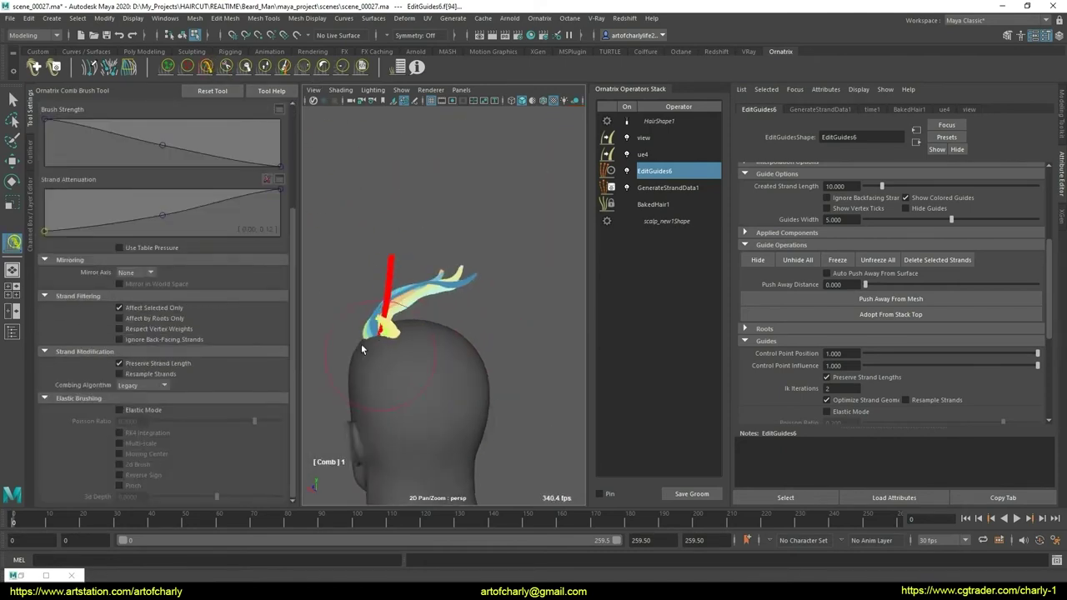
scroll(479, 345, up, 3)
scroll(477, 333, up, 2)
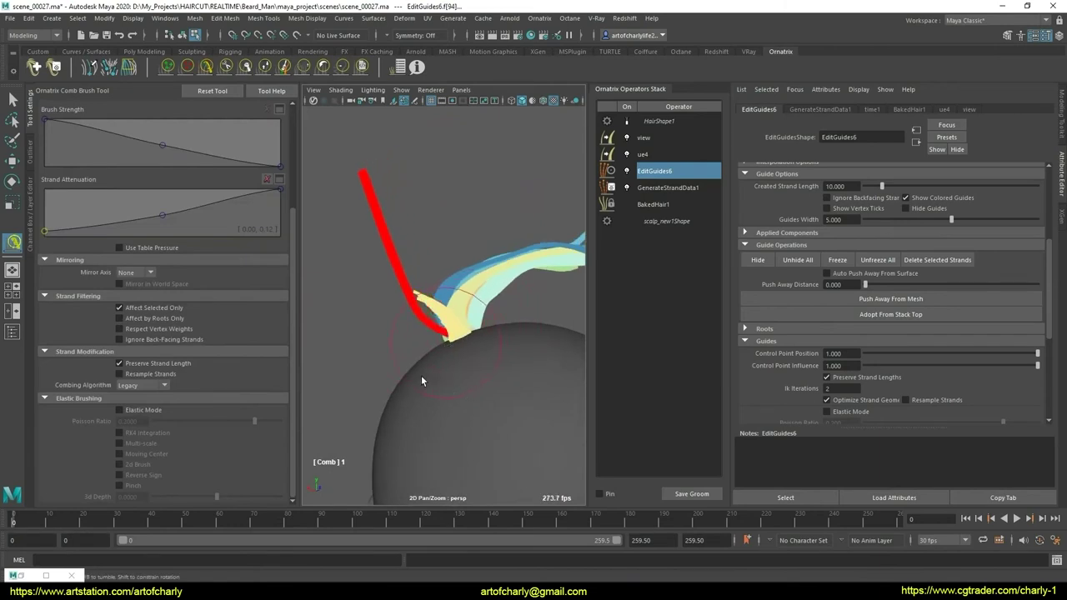
alt+drag(429, 369, 542, 350)
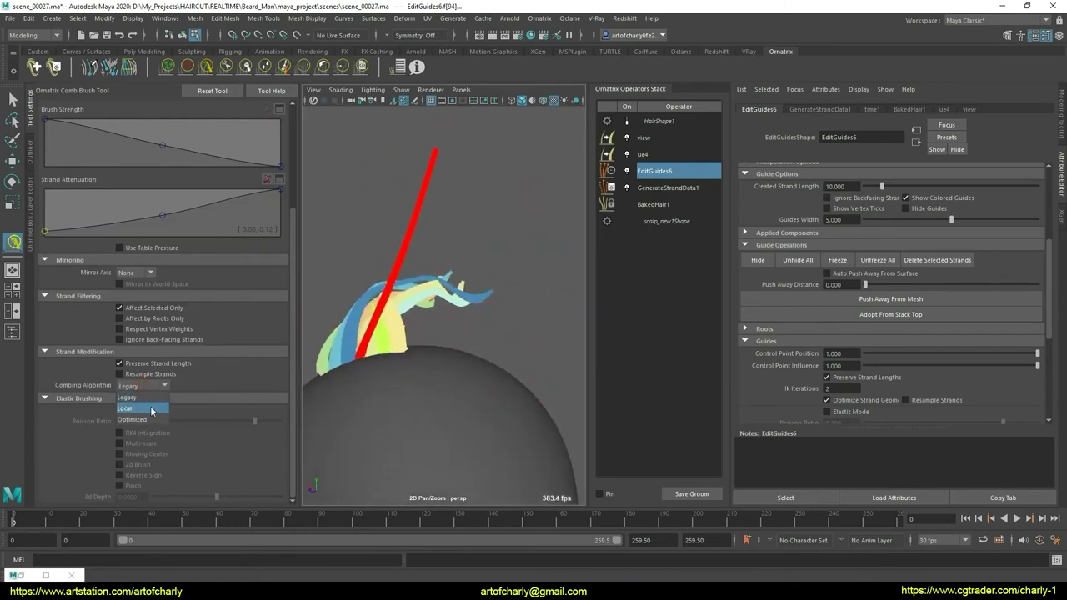
alt+drag(420, 348, 347, 349)
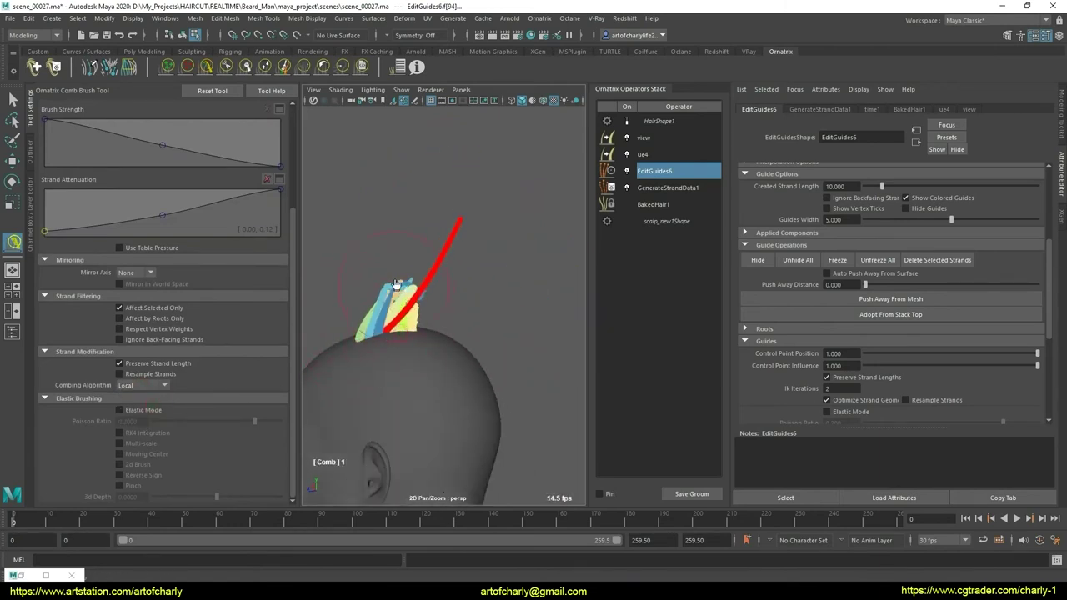
alt+drag(426, 348, 376, 334)
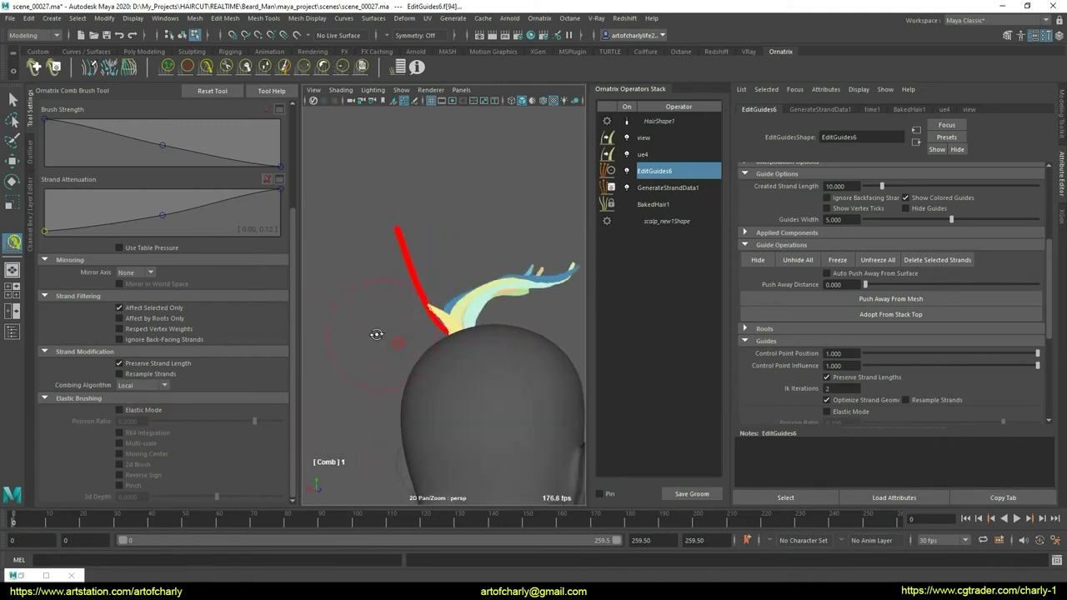
- Switch the combing algorithm from Legacy to Local and close in on the strands
click(151, 399)
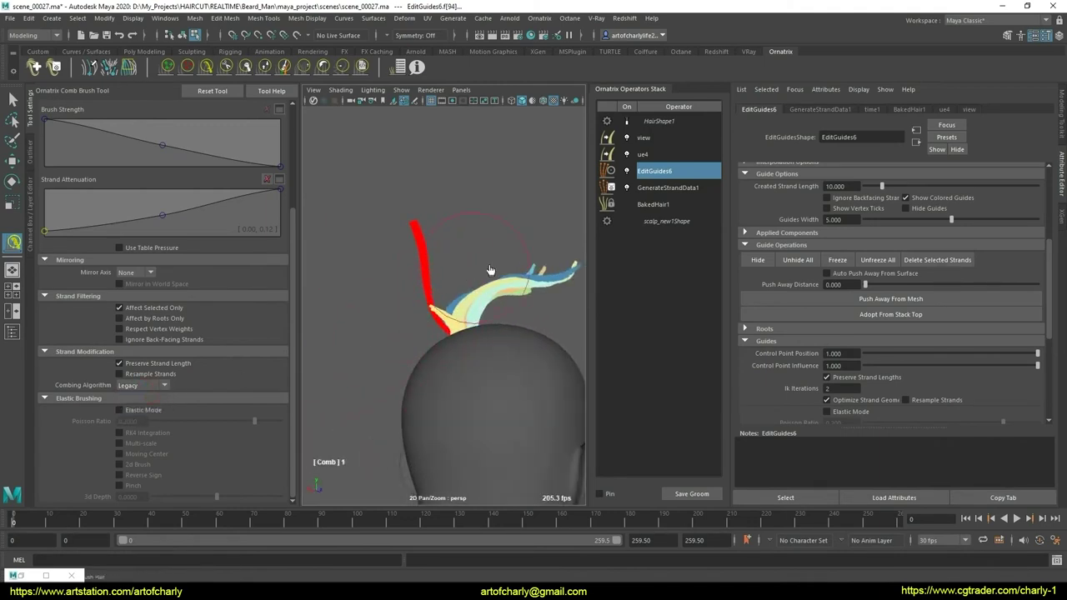
click(143, 385)
click(146, 407)
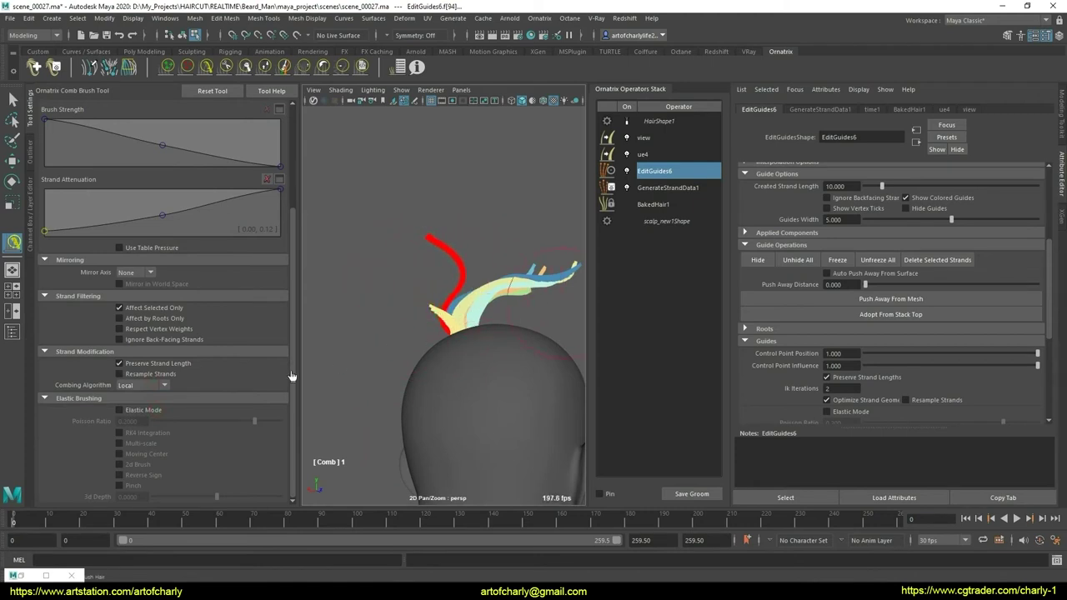
click(148, 385)
alt+drag(514, 312, 410, 285)
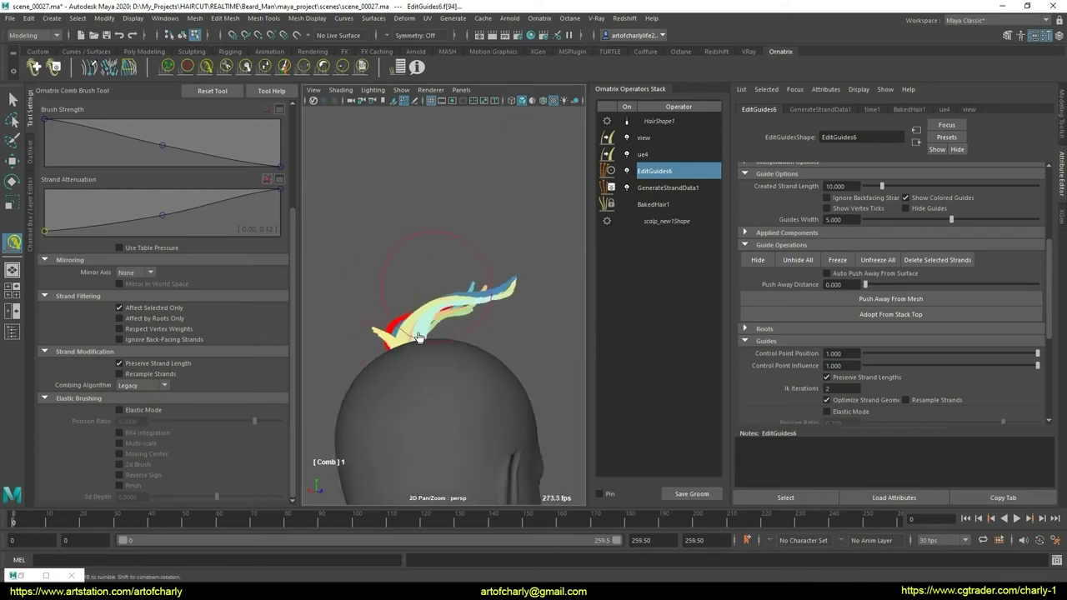
mouse_move(420, 338)
alt+mouse_down()
mouse_move(422, 375)
mouse_move(376, 336)
mouse_move(400, 330)
alt+mouse_up()
scroll(411, 343, up, 3)
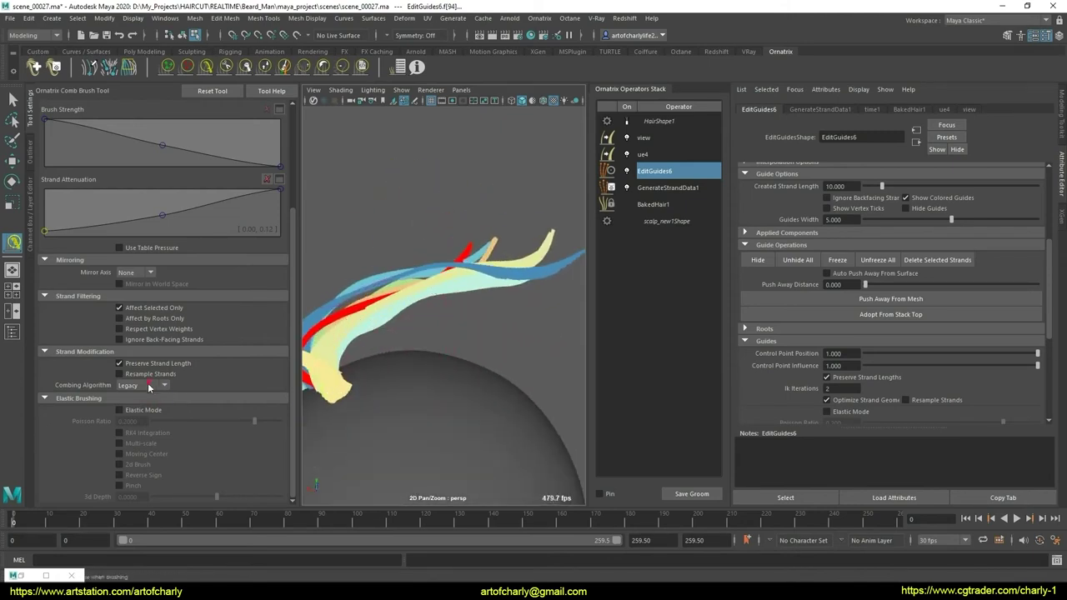
mouse_move(392, 405)
alt+mouse_down()
mouse_move(457, 370)
mouse_move(511, 364)
mouse_move(431, 384)
mouse_move(419, 317)
mouse_move(429, 353)
mouse_move(373, 215)
alt+mouse_up()
- Smooth the guide strands, checking them from flatter and upright views
click(341, 67)
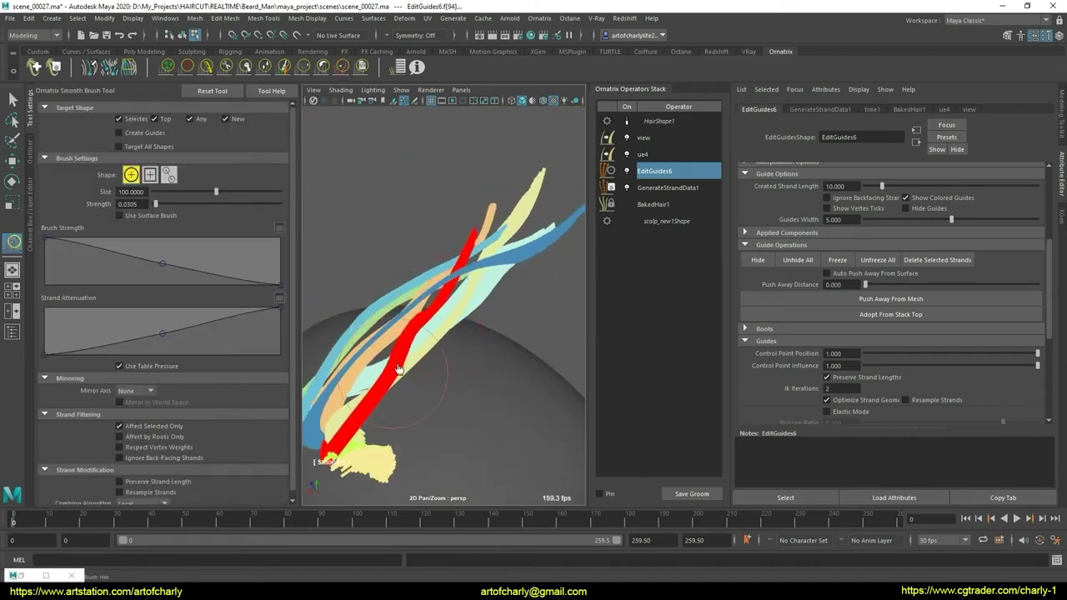
mouse_move(442, 388)
alt+mouse_down()
mouse_move(488, 333)
mouse_move(476, 369)
mouse_move(388, 375)
mouse_move(387, 342)
mouse_move(346, 338)
alt+mouse_up()
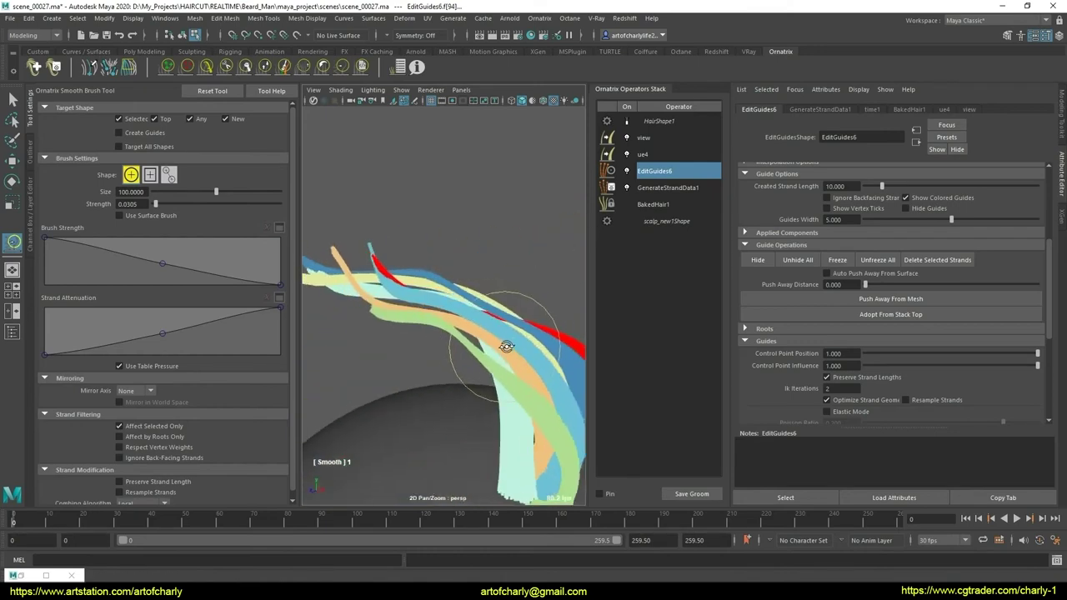
click(206, 66)
alt+drag(388, 270, 442, 283)
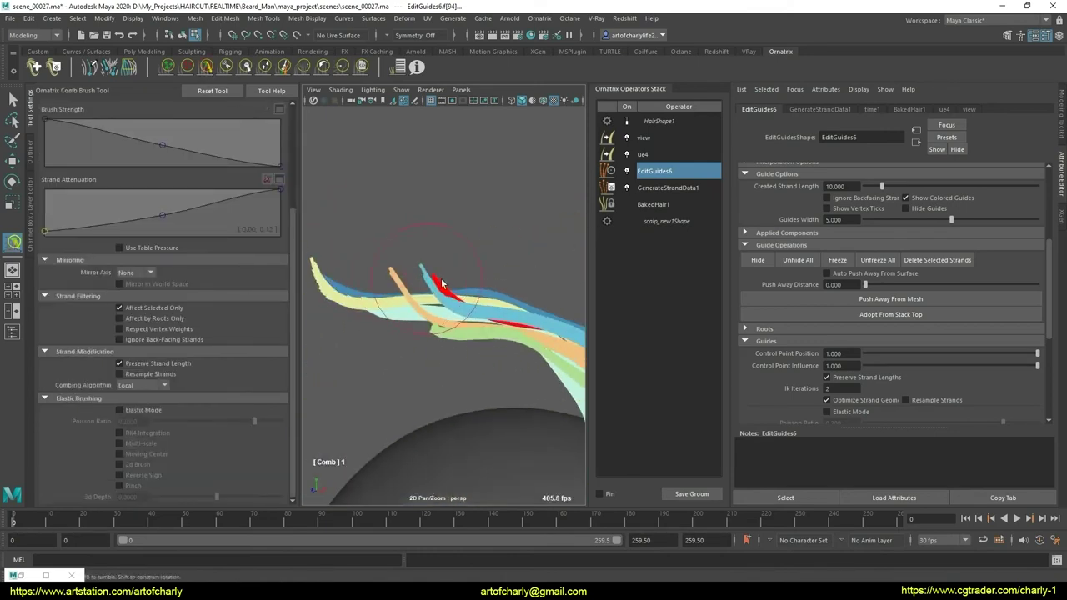
mouse_move(455, 327)
alt+mouse_down()
mouse_move(427, 313)
mouse_move(393, 331)
mouse_move(429, 369)
mouse_move(406, 323)
mouse_move(413, 353)
mouse_move(400, 336)
alt+mouse_up()
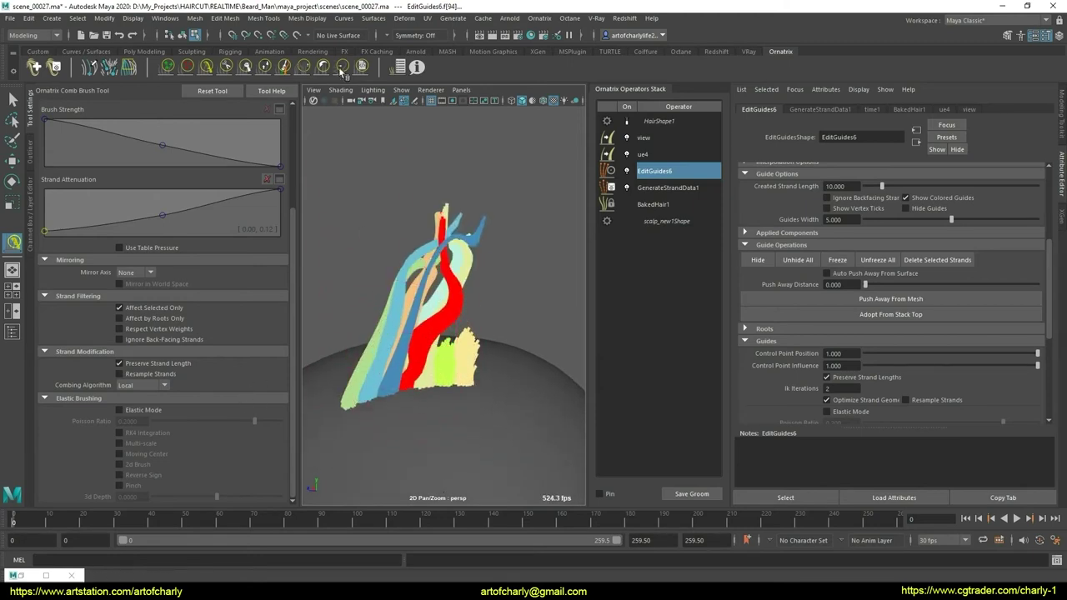
key(s)
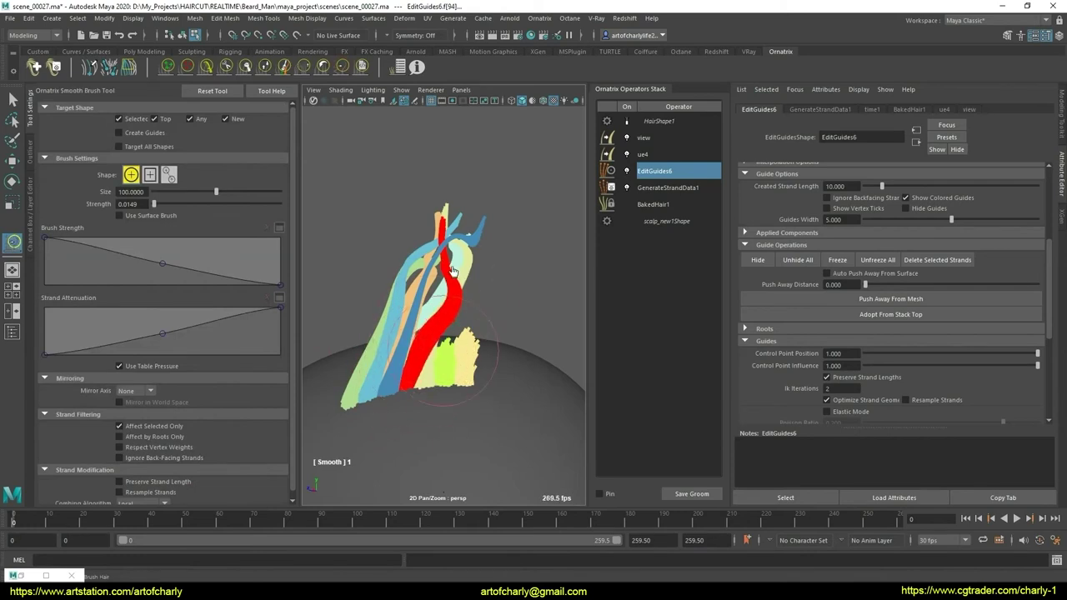
mouse_move(433, 328)
alt+mouse_down()
mouse_move(441, 358)
mouse_move(409, 362)
mouse_move(559, 377)
mouse_move(373, 288)
alt+mouse_up()
- Finish smoothing, return to selection, and toggle HairShape1 to preview the brown final hair
click(207, 66)
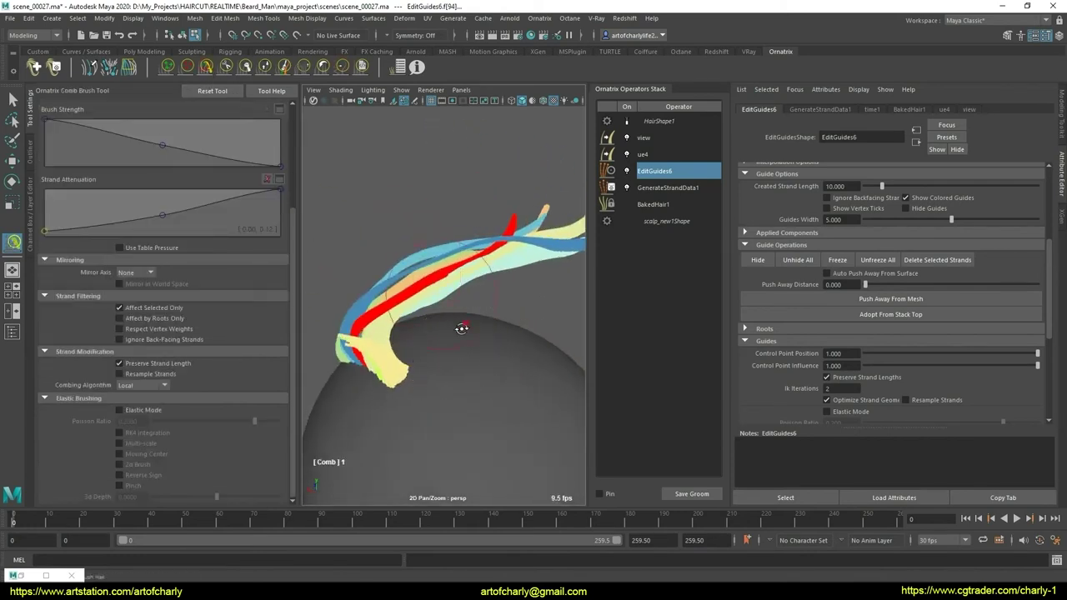
alt+drag(462, 328, 463, 306)
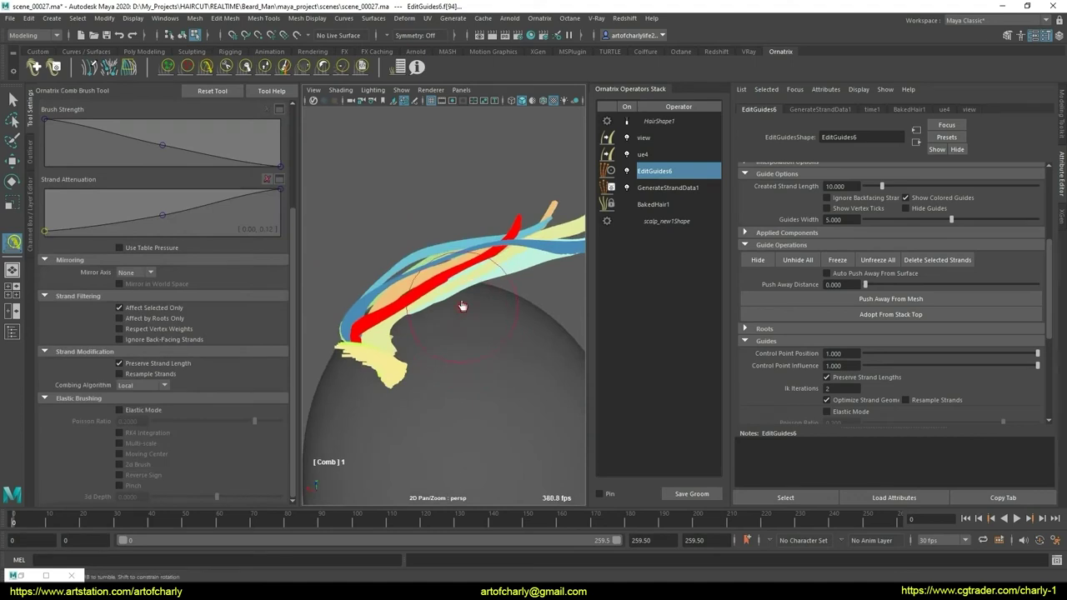
click(341, 68)
mouse_move(437, 382)
alt+mouse_down()
mouse_move(506, 326)
mouse_move(504, 350)
mouse_move(441, 387)
mouse_move(459, 321)
mouse_move(546, 326)
mouse_move(489, 344)
mouse_move(496, 318)
mouse_move(542, 336)
mouse_move(360, 352)
mouse_move(544, 342)
alt+mouse_up()
key(q)
click(626, 121)
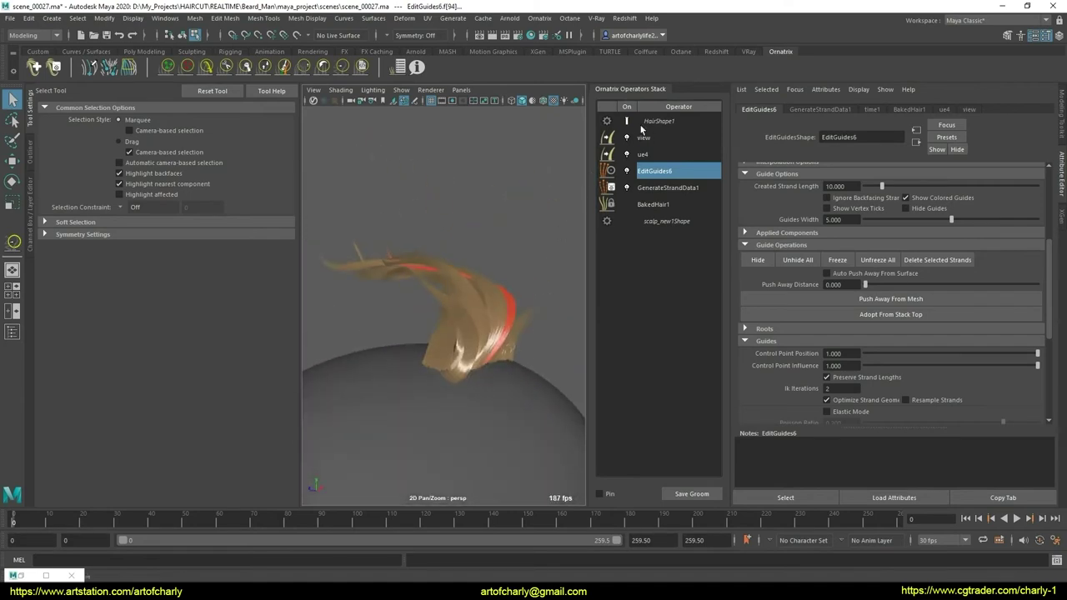
- Hide the final hair to show coloured guides, then lengthen the red crown strands
click(627, 122)
mouse_move(534, 239)
alt+mouse_down()
mouse_move(443, 342)
mouse_move(424, 316)
mouse_move(431, 361)
mouse_move(410, 370)
mouse_move(464, 404)
alt+mouse_up()
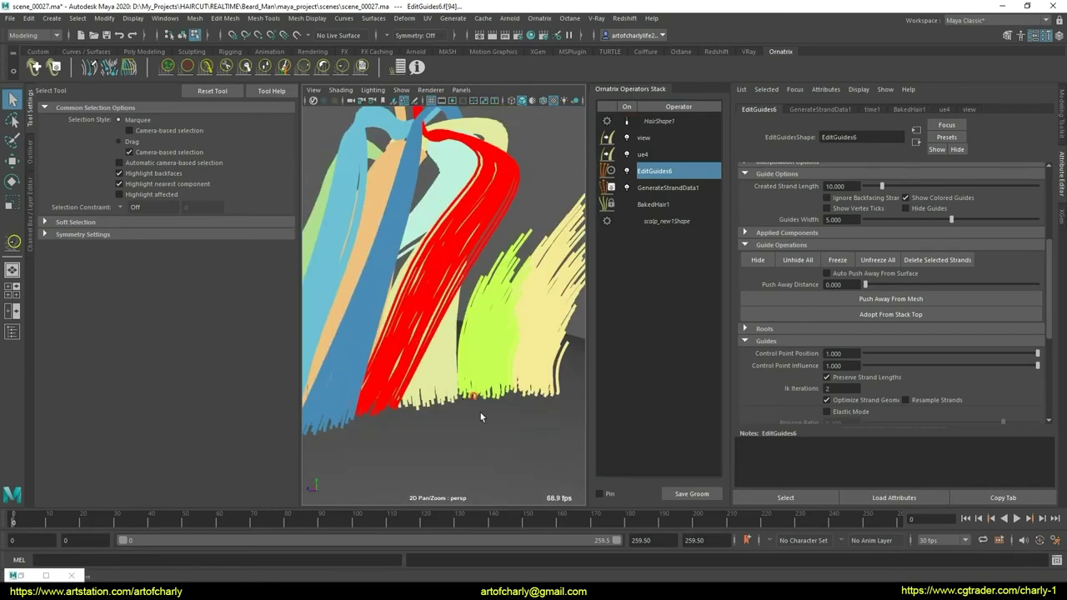
scroll(479, 411, down, 2)
scroll(448, 364, down, 5)
mouse_move(447, 365)
alt+mouse_down()
mouse_move(431, 375)
mouse_move(445, 403)
mouse_move(353, 250)
alt+mouse_up()
click(265, 67)
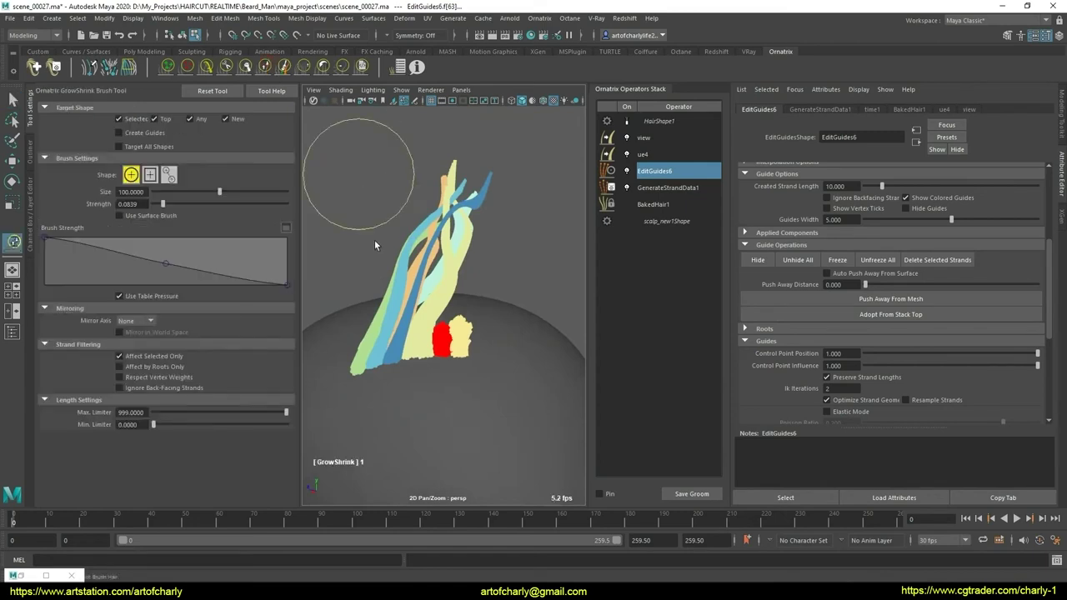
mouse_move(501, 340)
alt+mouse_down()
mouse_move(489, 297)
mouse_move(440, 278)
mouse_move(470, 381)
mouse_move(467, 326)
mouse_move(468, 339)
alt+mouse_up()
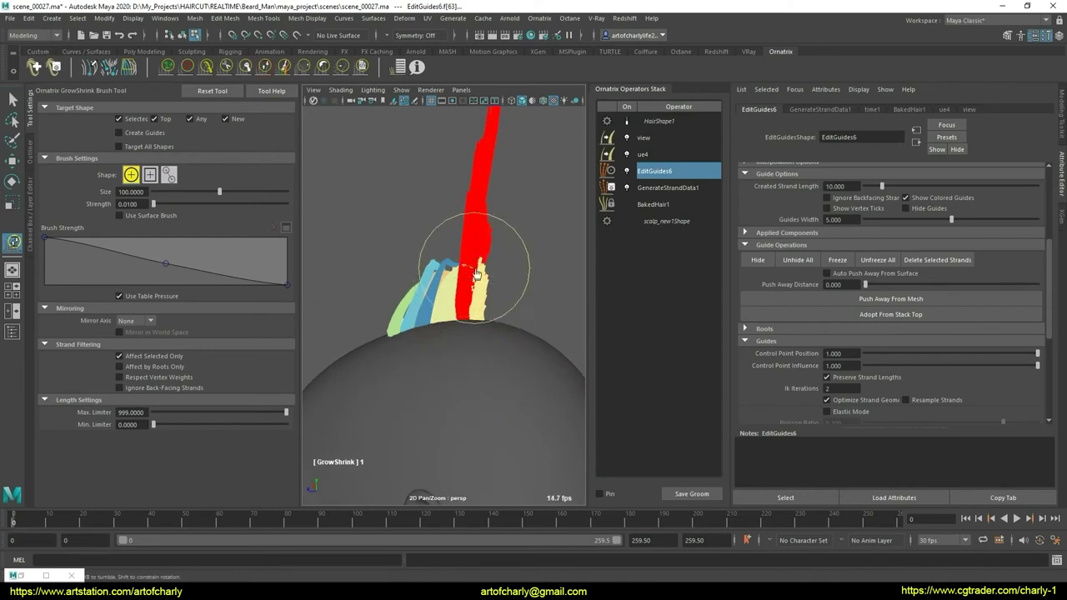
mouse_move(453, 286)
mouse_down()
mouse_move(488, 370)
mouse_move(453, 298)
mouse_move(475, 350)
mouse_move(459, 322)
mouse_move(471, 340)
mouse_up()
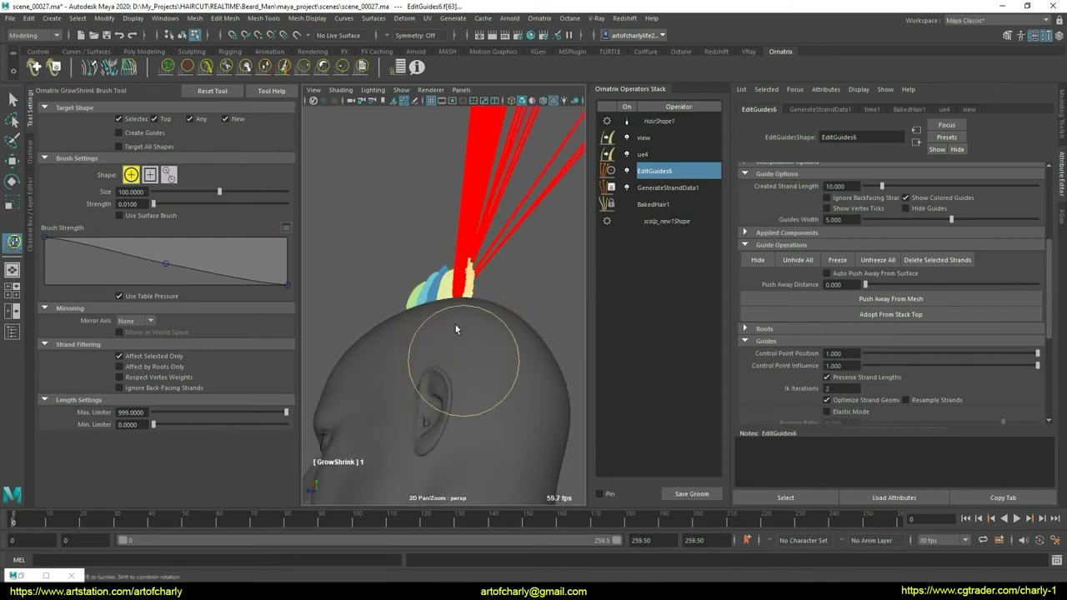
- With Legacy combing, comb the red guides up-left, then cut them short
click(204, 68)
click(141, 385)
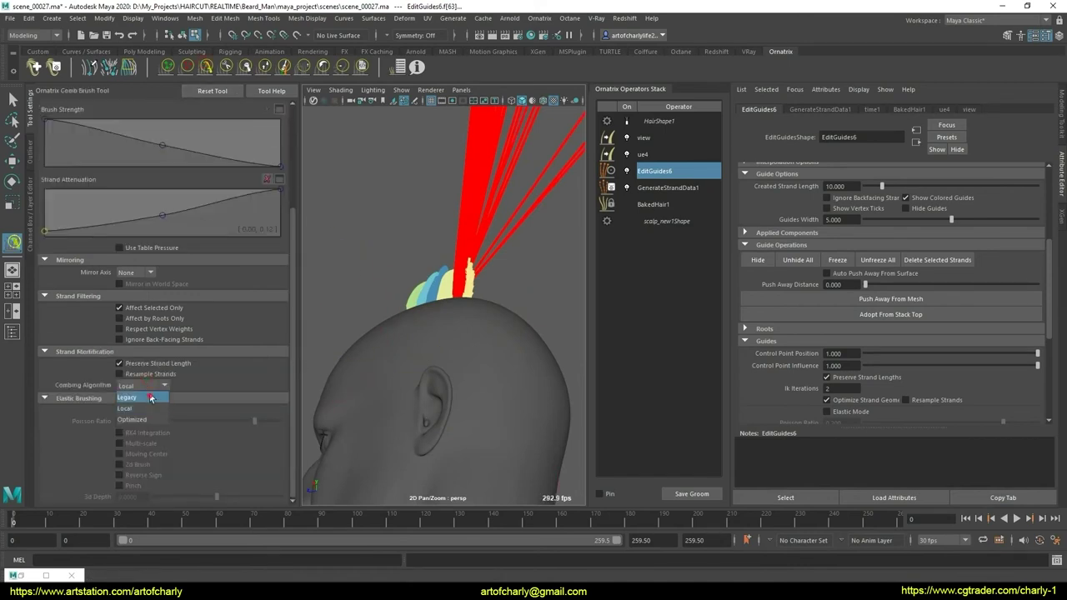
click(129, 396)
alt+drag(512, 297, 364, 210)
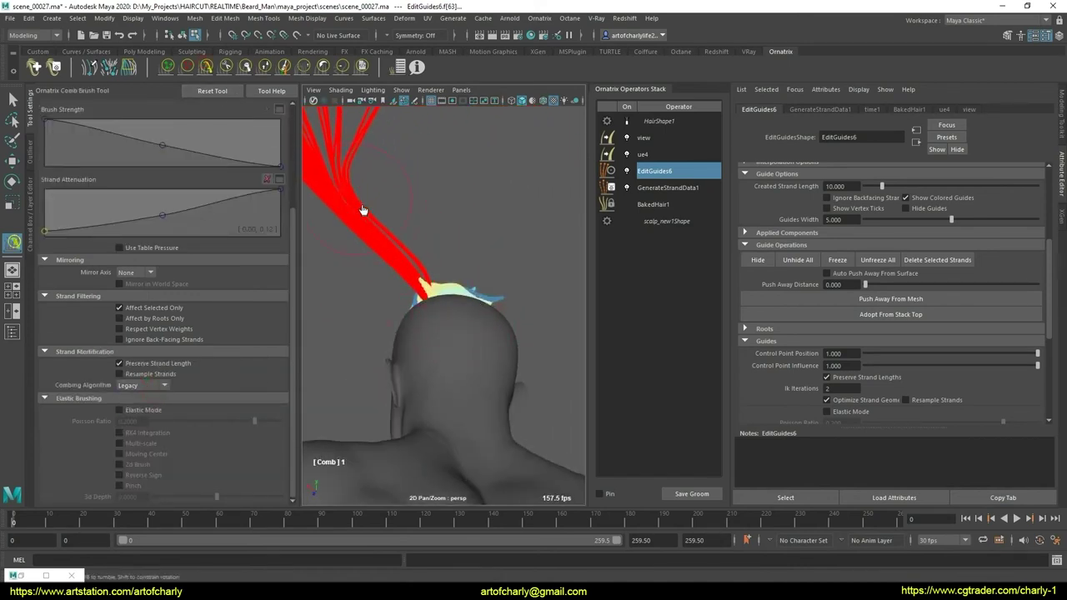
alt+drag(382, 322, 436, 334)
scroll(380, 295, up, 5)
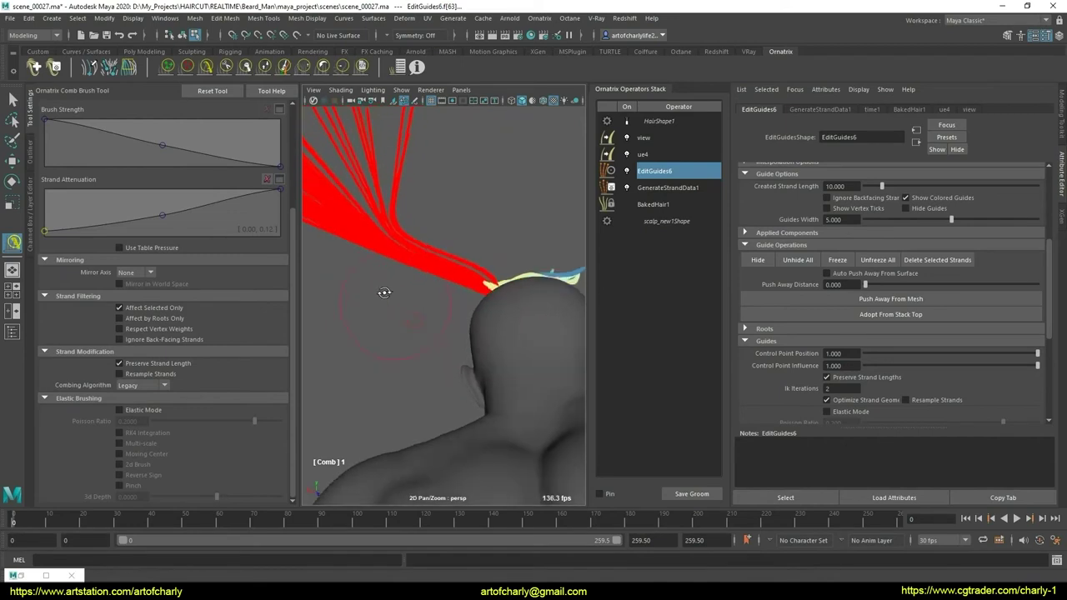
alt+drag(381, 295, 415, 255)
scroll(414, 256, down, 5)
scroll(414, 352, down, 2)
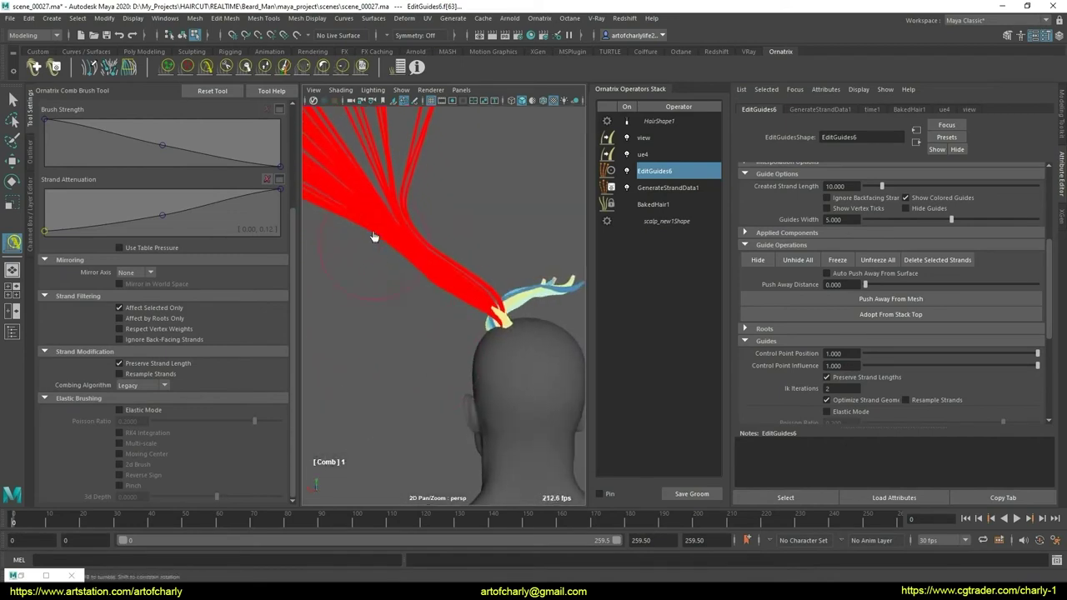
mouse_move(461, 331)
mouse_down()
mouse_move(381, 250)
mouse_move(400, 238)
mouse_move(451, 297)
mouse_move(364, 200)
mouse_move(292, 177)
mouse_up()
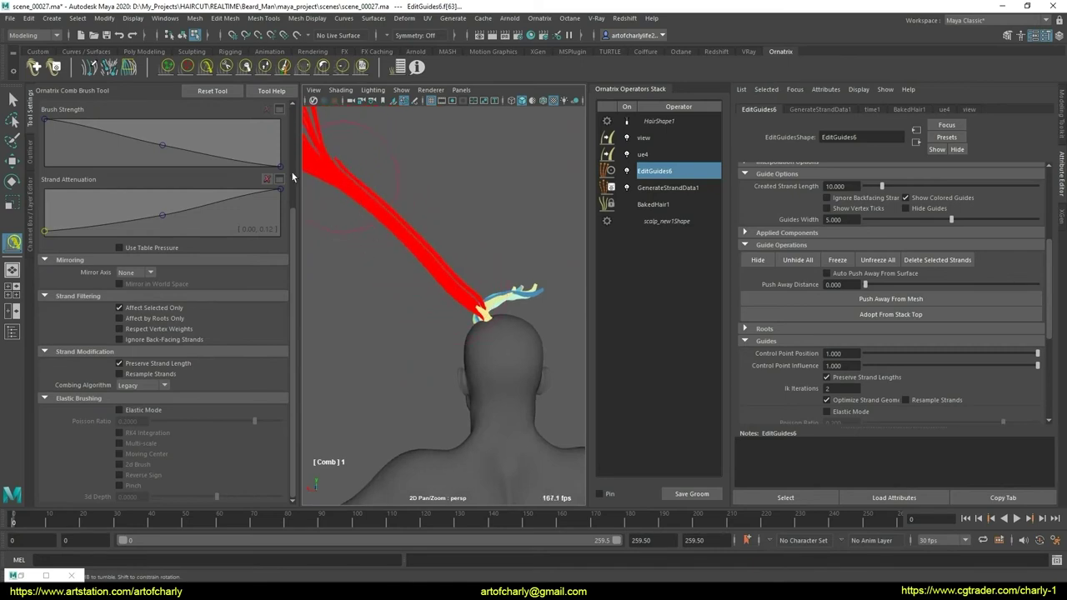
click(245, 66)
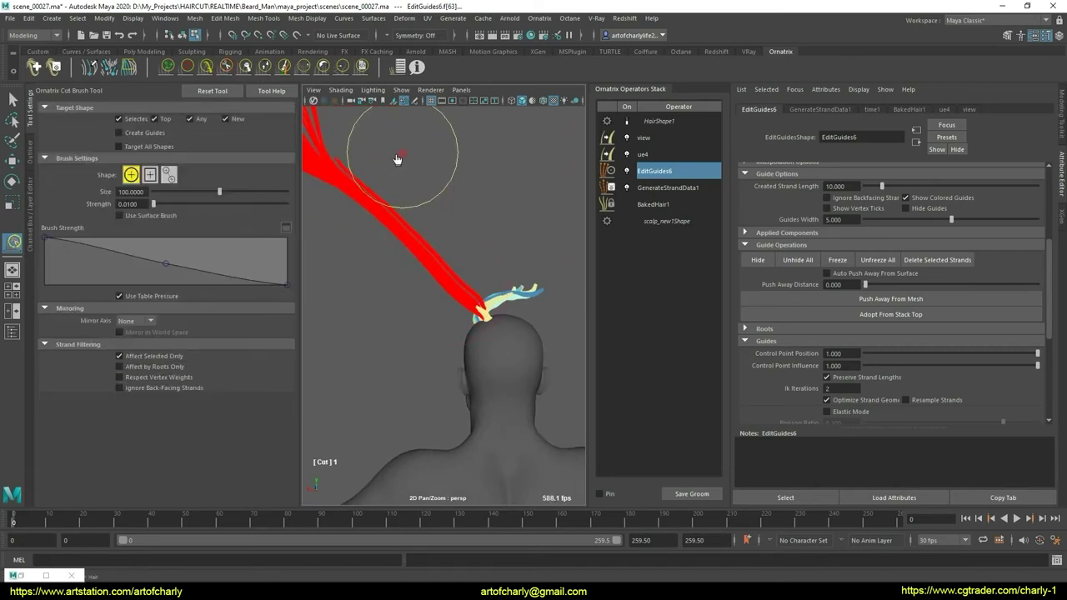
drag(397, 159, 343, 207)
- Comb the red guide strand into a curve across the head
click(206, 66)
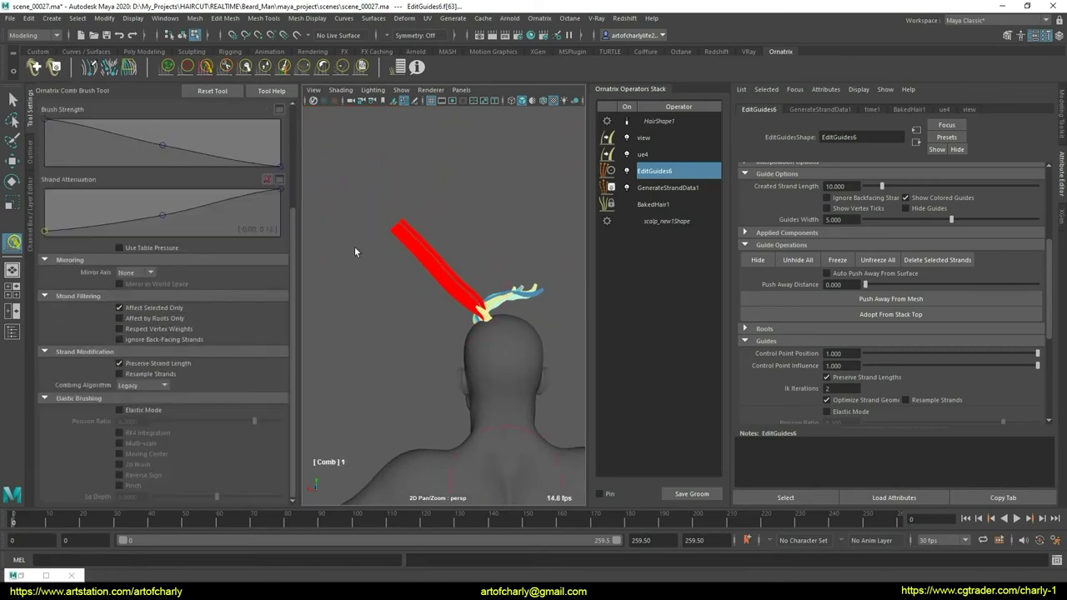
mouse_move(354, 246)
alt+mouse_down()
mouse_move(434, 306)
mouse_move(463, 300)
mouse_move(522, 336)
alt+mouse_up()
scroll(521, 336, up, 5)
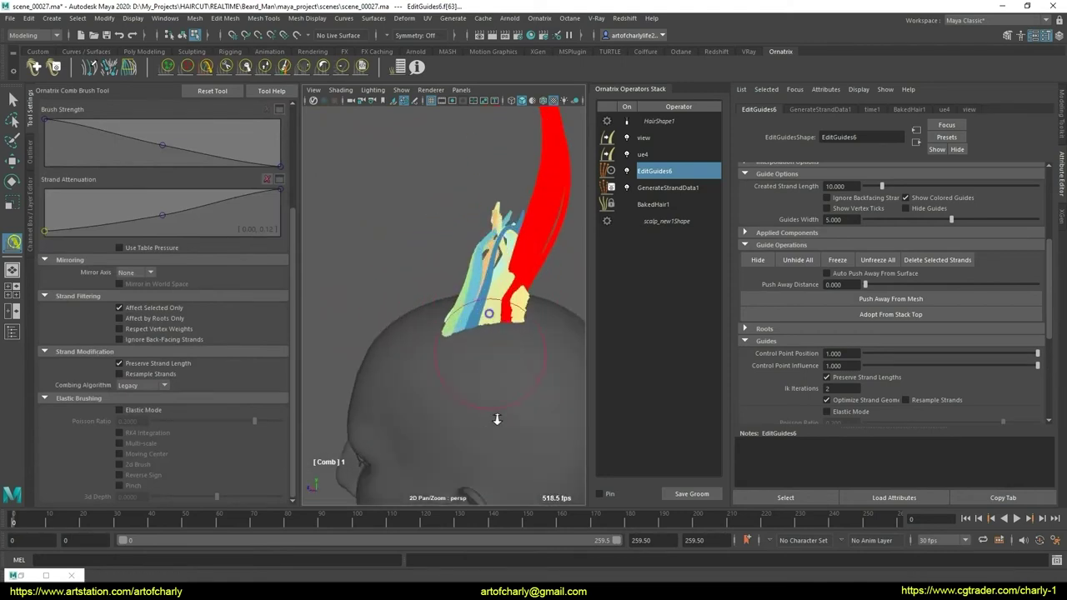
alt+middle_drag(522, 336, 447, 392)
mouse_move(446, 392)
alt+mouse_down()
mouse_move(425, 347)
mouse_move(458, 377)
mouse_move(428, 297)
mouse_move(557, 332)
alt+mouse_up()
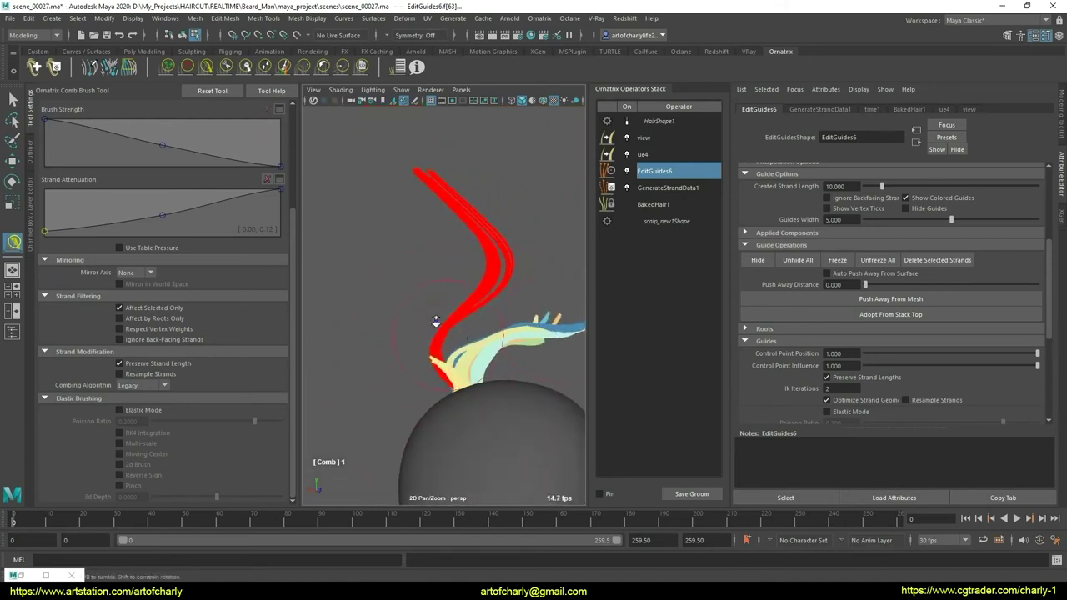
- Comb the red guides down and around, sweeping their tips up and outward
mouse_move(435, 322)
alt+mouse_down()
mouse_move(429, 279)
mouse_move(500, 334)
mouse_move(470, 350)
alt+mouse_up()
alt+middle_drag(470, 350, 499, 351)
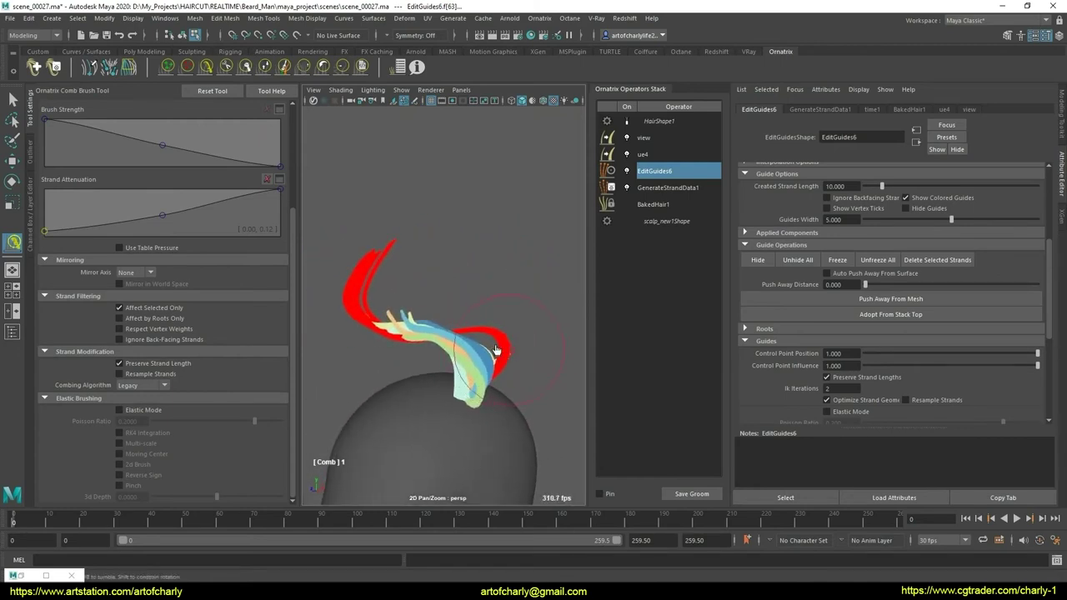
alt+drag(498, 351, 478, 358)
alt+middle_drag(478, 358, 464, 353)
mouse_move(464, 354)
alt+mouse_down()
mouse_move(429, 380)
mouse_move(457, 373)
mouse_move(467, 388)
mouse_move(458, 331)
alt+mouse_up()
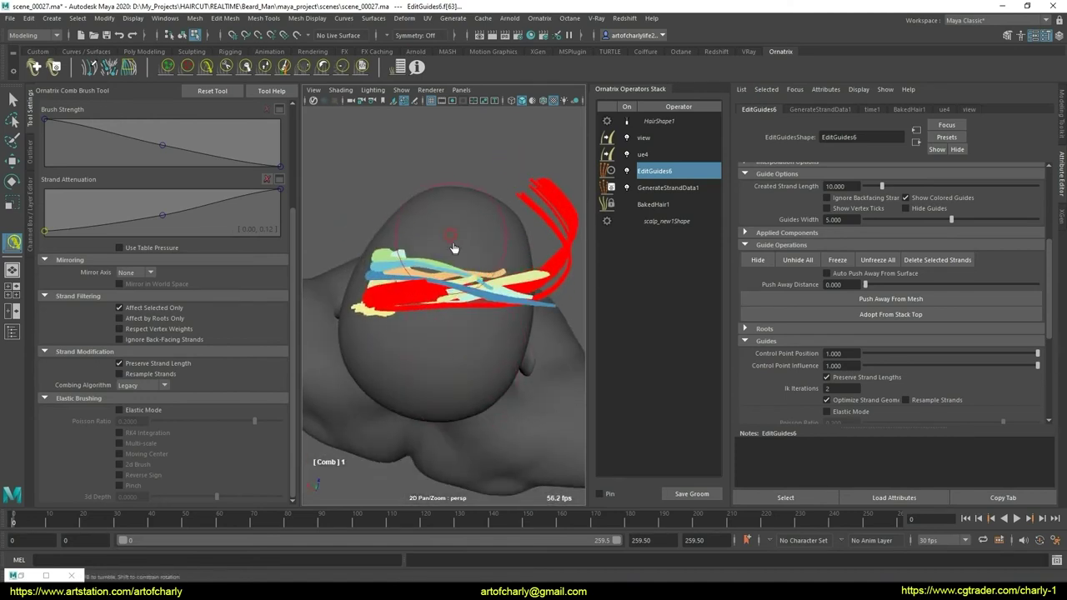
drag(453, 247, 468, 281)
mouse_move(467, 356)
mouse_down()
mouse_move(415, 317)
mouse_move(491, 302)
mouse_up()
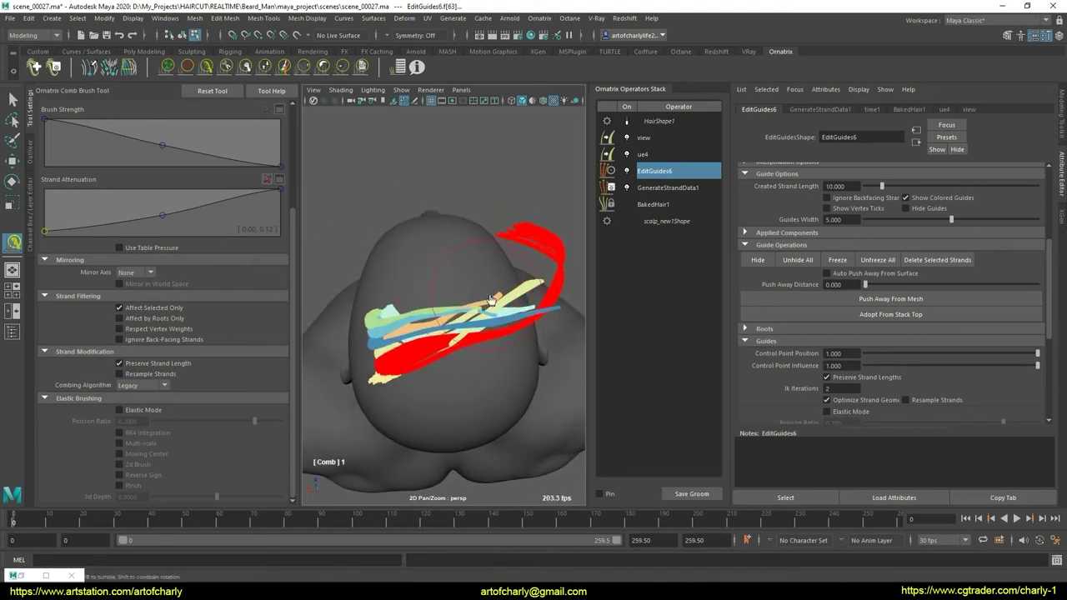
mouse_move(486, 380)
alt+mouse_down()
mouse_move(441, 338)
mouse_move(513, 365)
mouse_move(460, 377)
mouse_move(495, 350)
mouse_move(491, 340)
mouse_move(395, 348)
mouse_move(470, 345)
alt+mouse_up()
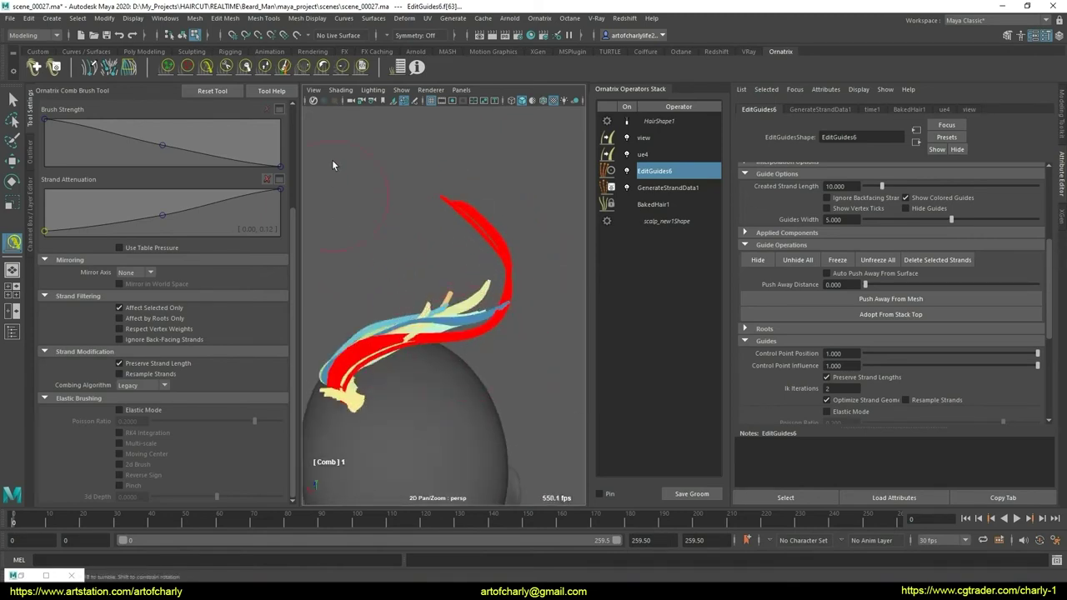
- Cut the top off the red guide, then undo the cut
click(243, 66)
drag(453, 208, 512, 245)
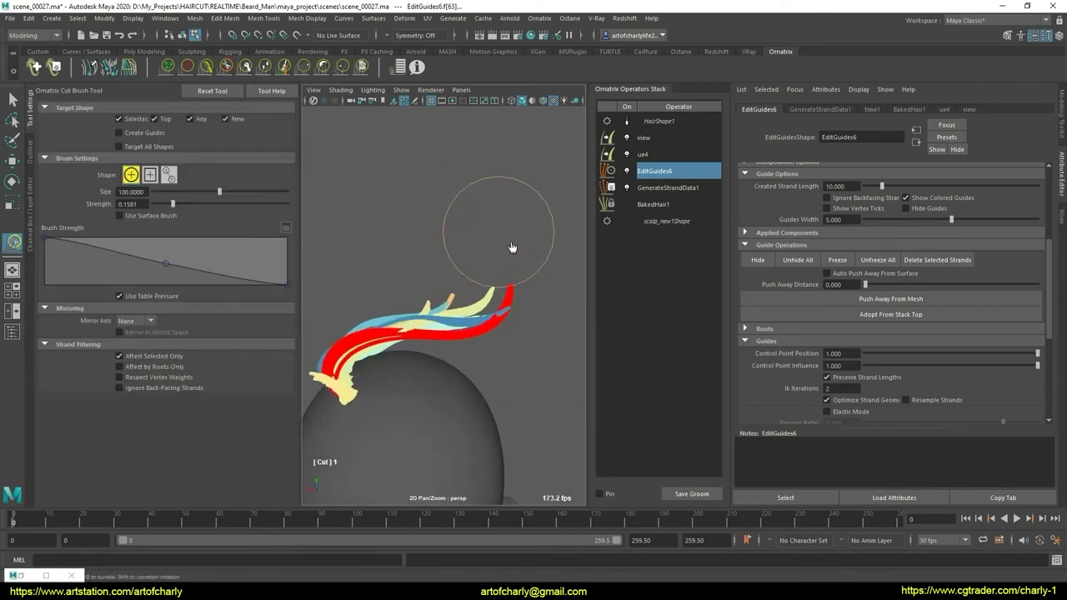
mouse_move(422, 317)
alt+mouse_down()
mouse_move(286, 353)
mouse_move(470, 369)
mouse_move(471, 189)
mouse_move(505, 226)
alt+mouse_up()
key(ctrl+z)
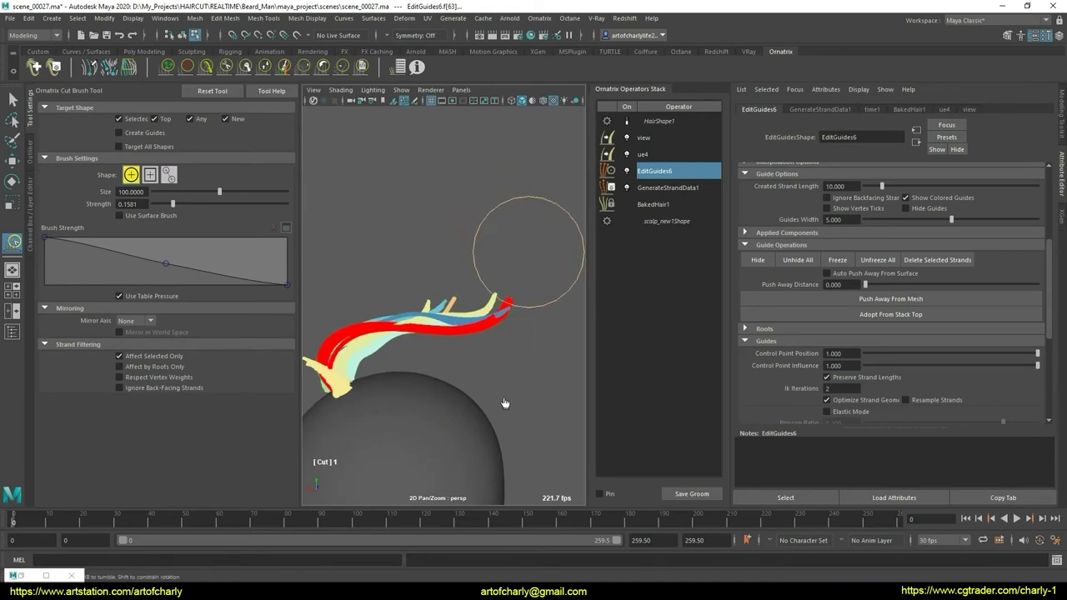
- Set the Comb Brush combing algorithm to Local
click(361, 70)
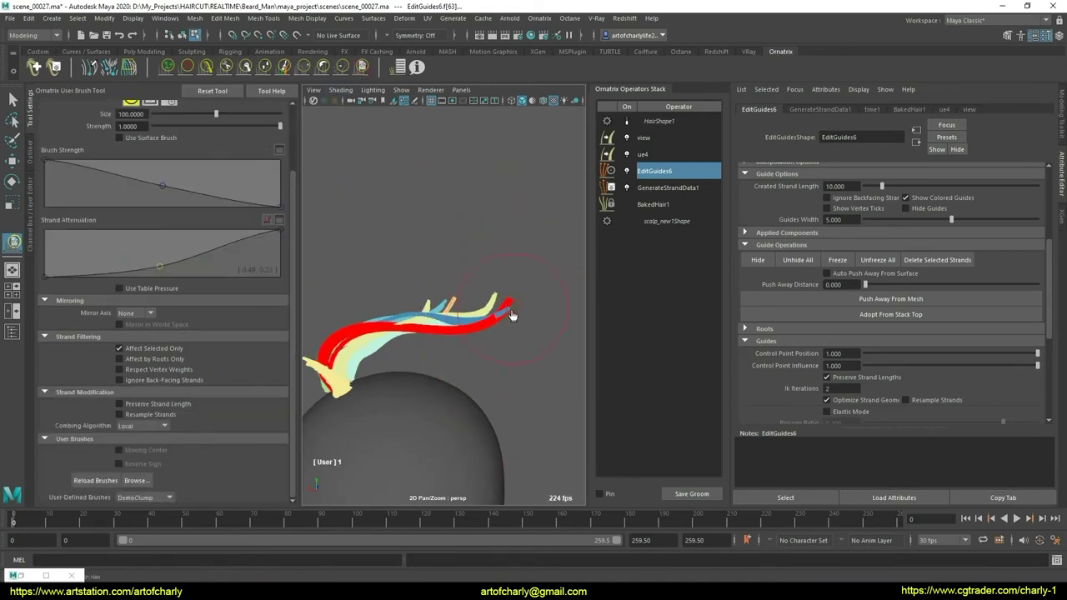
click(285, 67)
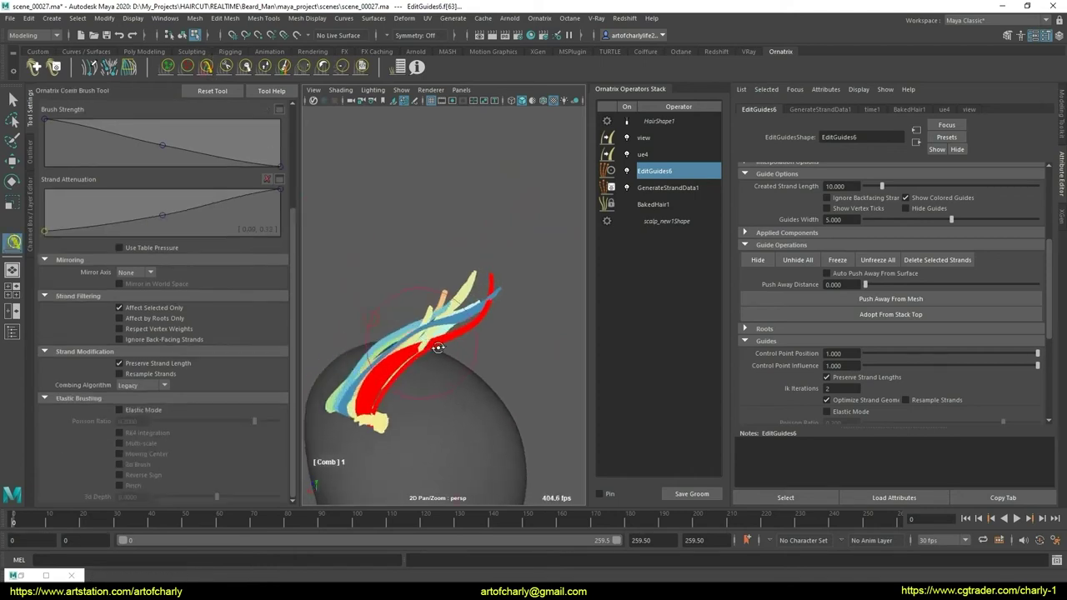
alt+drag(375, 358, 440, 367)
mouse_move(444, 402)
alt+mouse_down()
mouse_move(460, 330)
mouse_move(186, 321)
alt+mouse_up()
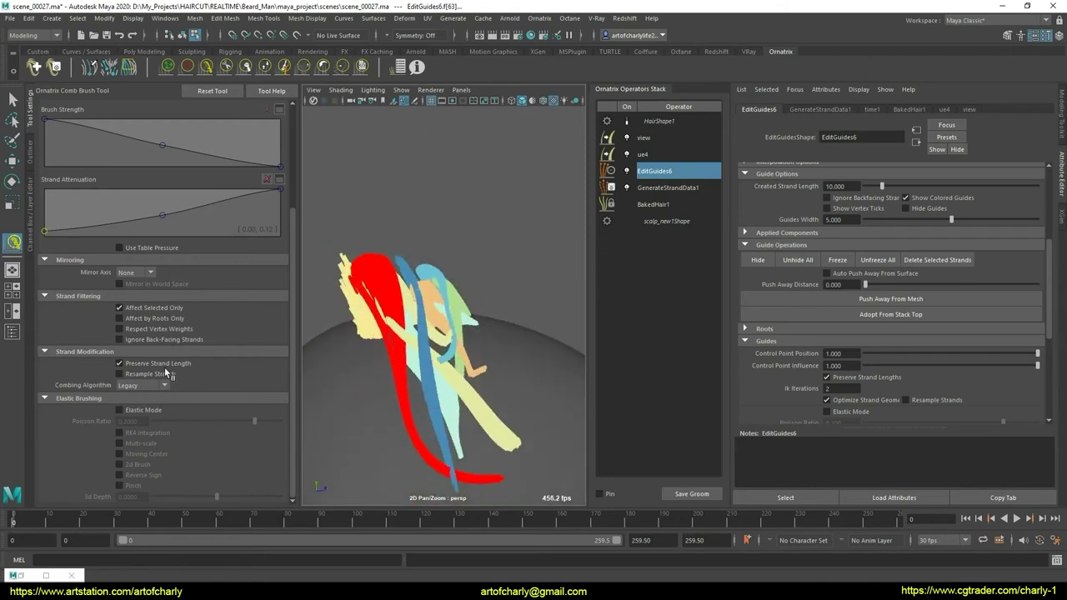
click(154, 407)
mouse_move(428, 311)
alt+mouse_down()
mouse_move(412, 313)
mouse_move(426, 321)
alt+mouse_up()
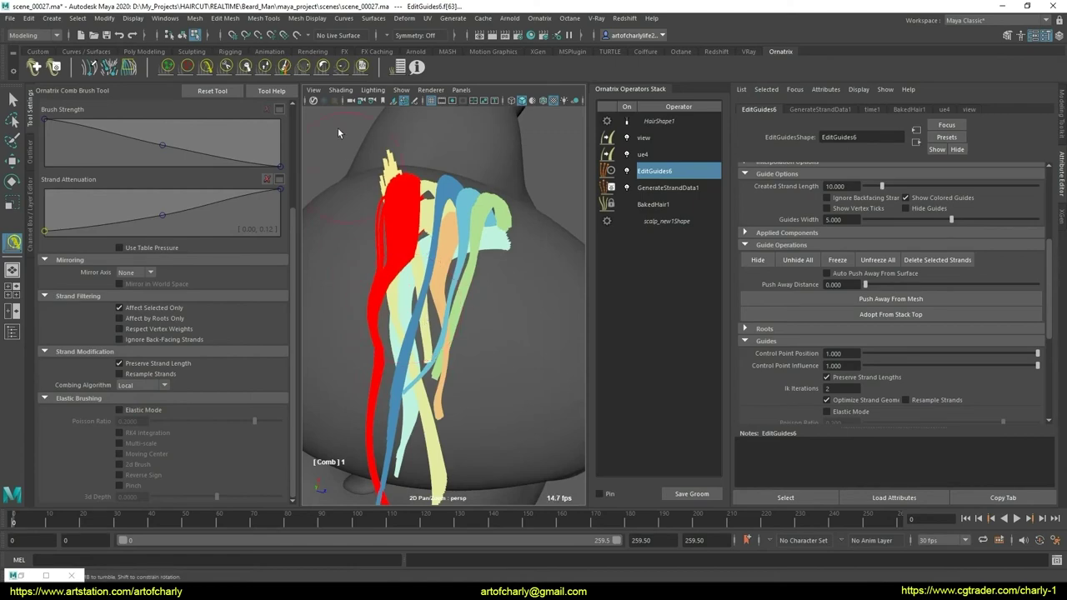
- Alternate Smooth and Comb brushes to shape the red clump into a clean upturned sweep
click(341, 67)
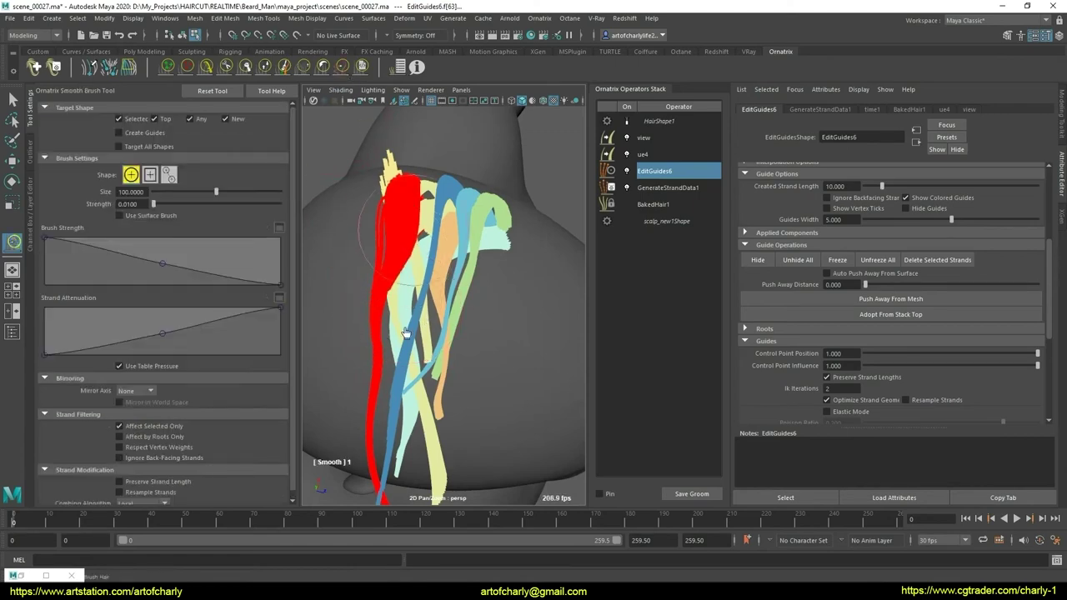
mouse_move(443, 347)
alt+mouse_down()
mouse_move(307, 240)
mouse_move(344, 265)
alt+mouse_up()
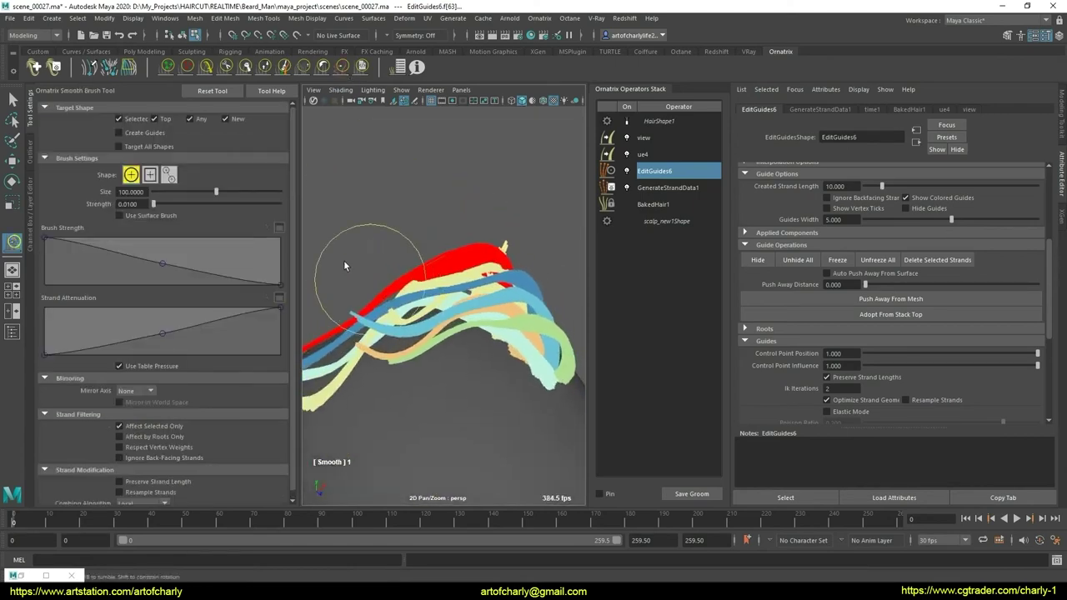
click(205, 67)
alt+drag(433, 325, 425, 308)
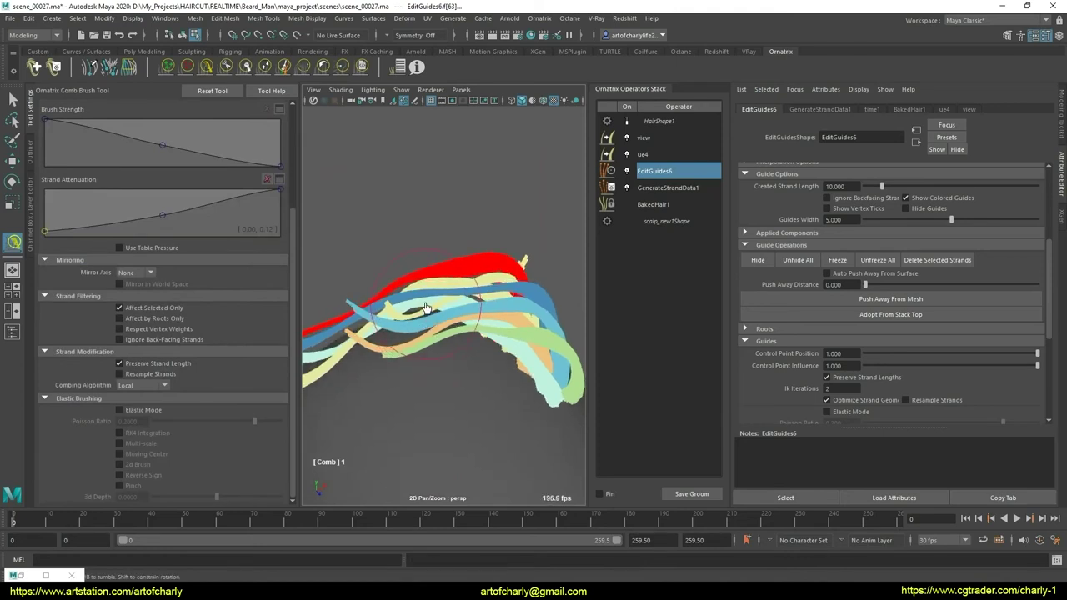
click(342, 68)
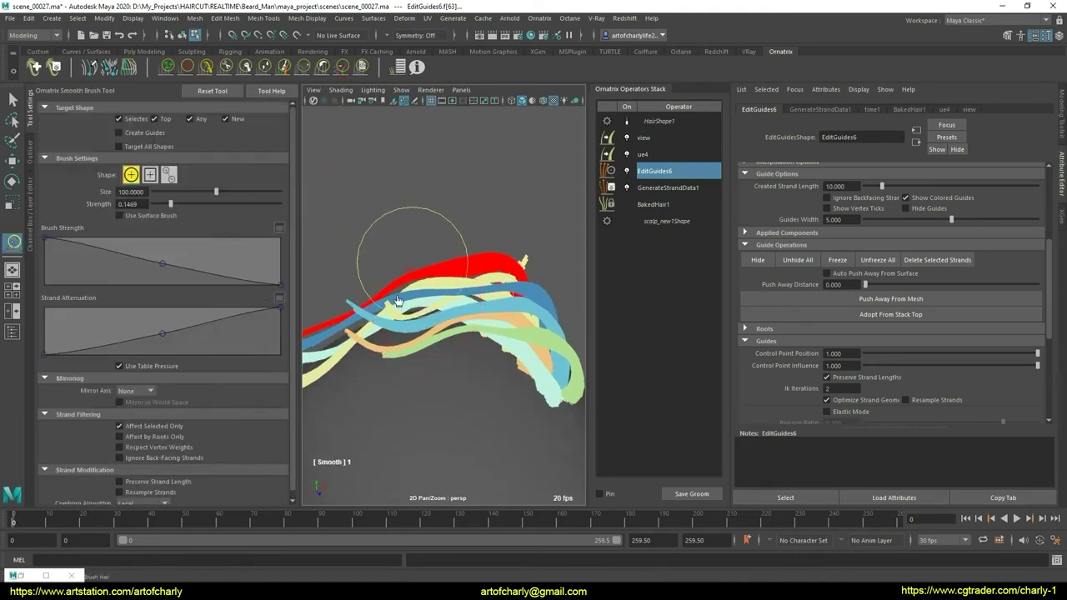
mouse_move(360, 345)
alt+mouse_down()
mouse_move(452, 381)
mouse_move(453, 262)
mouse_move(543, 322)
mouse_move(432, 340)
mouse_move(459, 322)
mouse_move(476, 405)
mouse_move(478, 333)
mouse_move(508, 371)
mouse_move(483, 350)
mouse_move(451, 367)
mouse_move(422, 308)
mouse_move(434, 333)
mouse_move(417, 317)
mouse_move(384, 334)
mouse_move(479, 352)
mouse_move(454, 336)
mouse_move(547, 342)
alt+mouse_up()
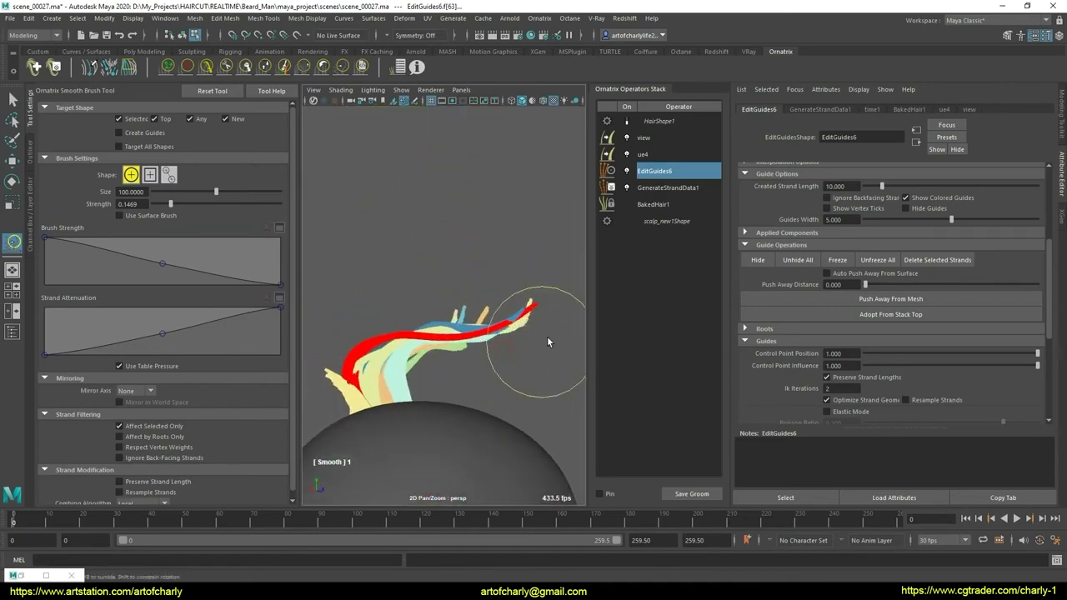
click(226, 71)
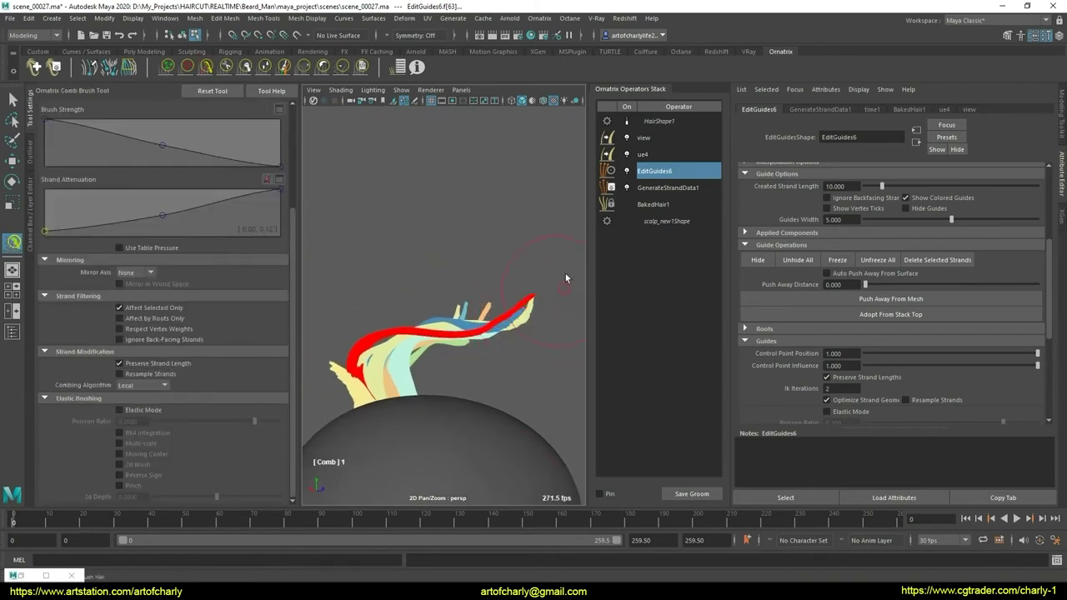
- Finish smoothing the guides and increment-save the scene as scene_00028.ma
key(y)
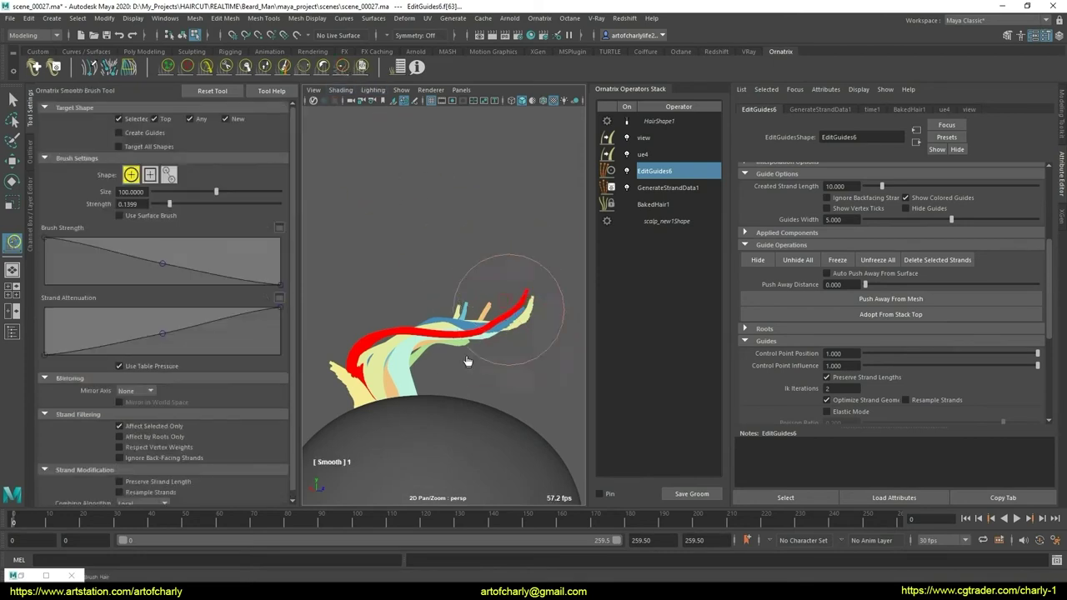
mouse_move(394, 359)
alt+mouse_down()
mouse_move(489, 353)
mouse_move(479, 359)
alt+mouse_up()
key(q)
click(39, 52)
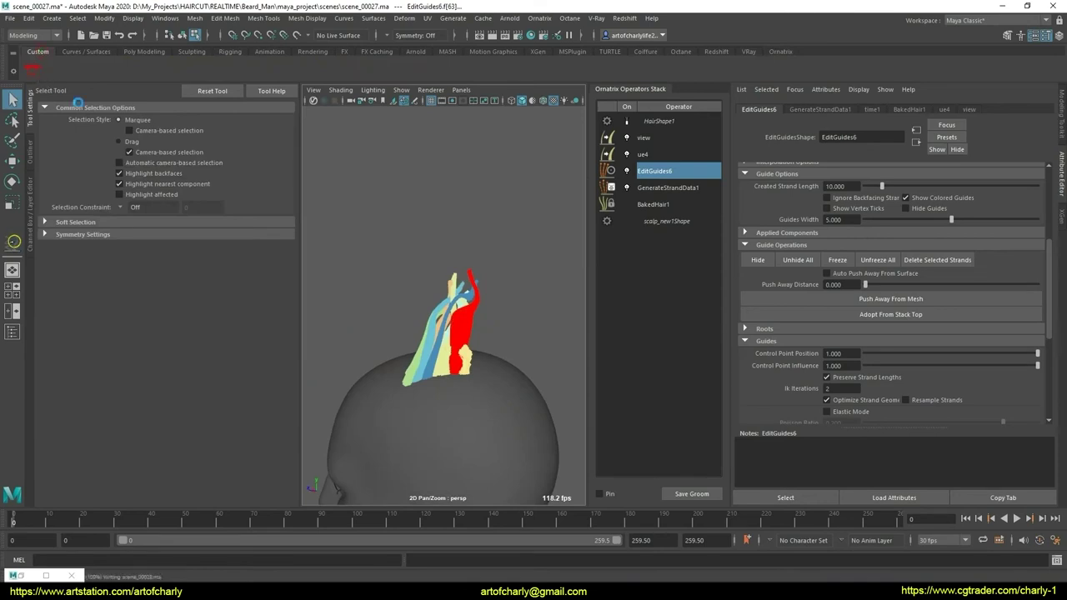
key(ctrl+alt+s)
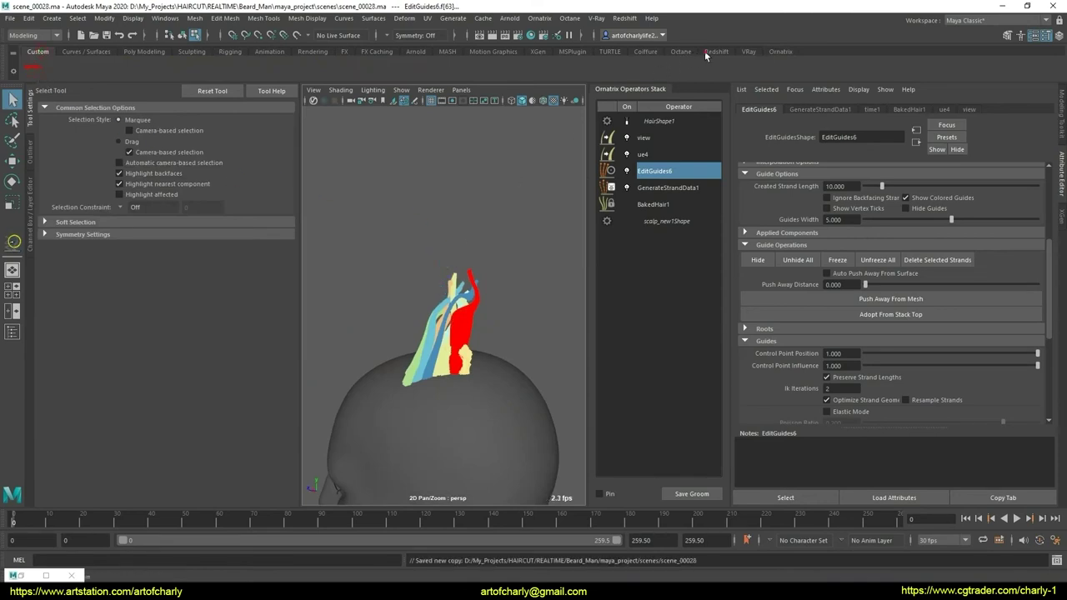
click(706, 51)
click(779, 52)
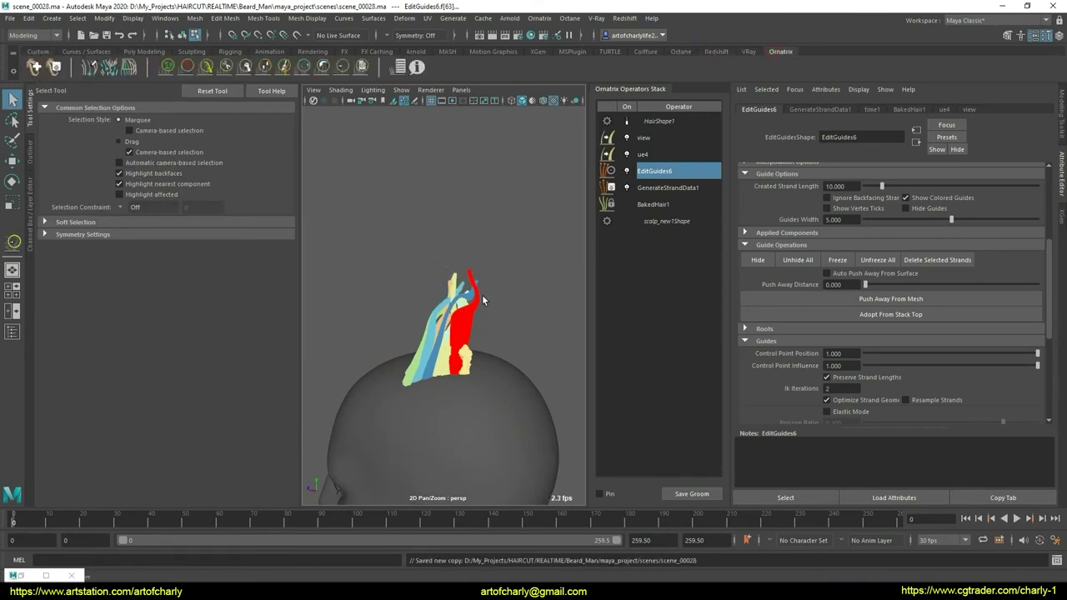
- Comb the cyan and blue guide strands wider into tidier bundles
alt+right_drag(482, 294, 467, 397)
mouse_move(467, 397)
alt+mouse_down()
mouse_move(460, 358)
mouse_move(459, 374)
mouse_move(396, 329)
mouse_move(419, 321)
alt+mouse_up()
click(223, 67)
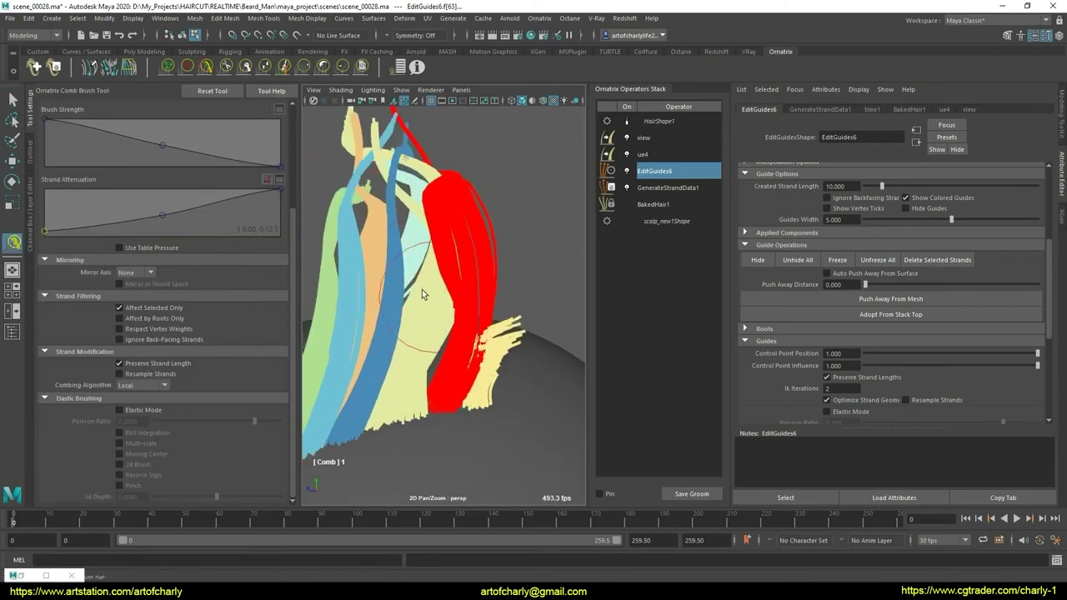
drag(422, 294, 422, 286)
click(343, 67)
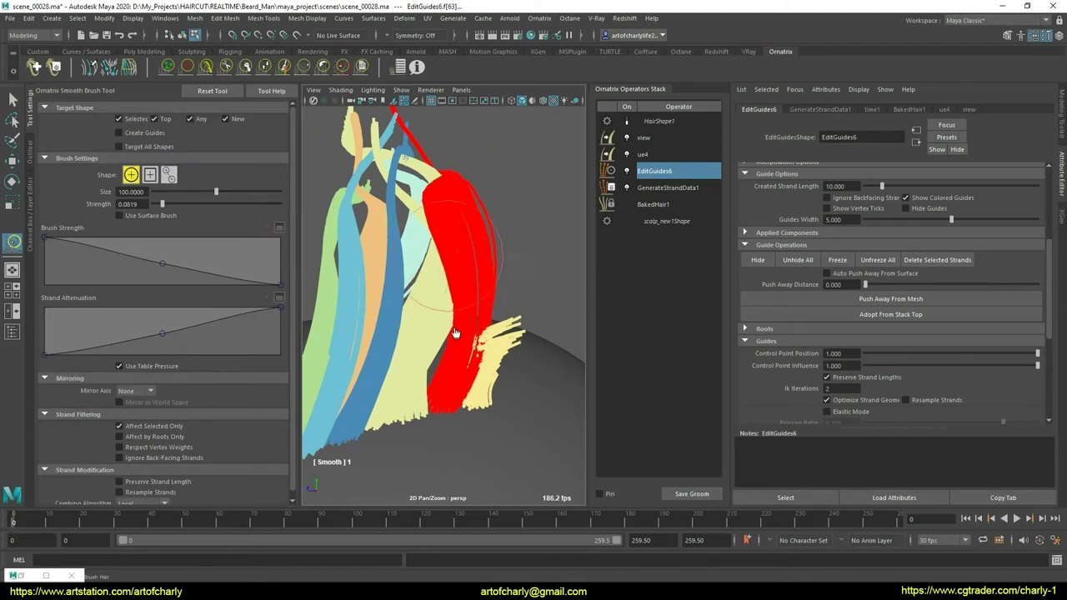
click(206, 68)
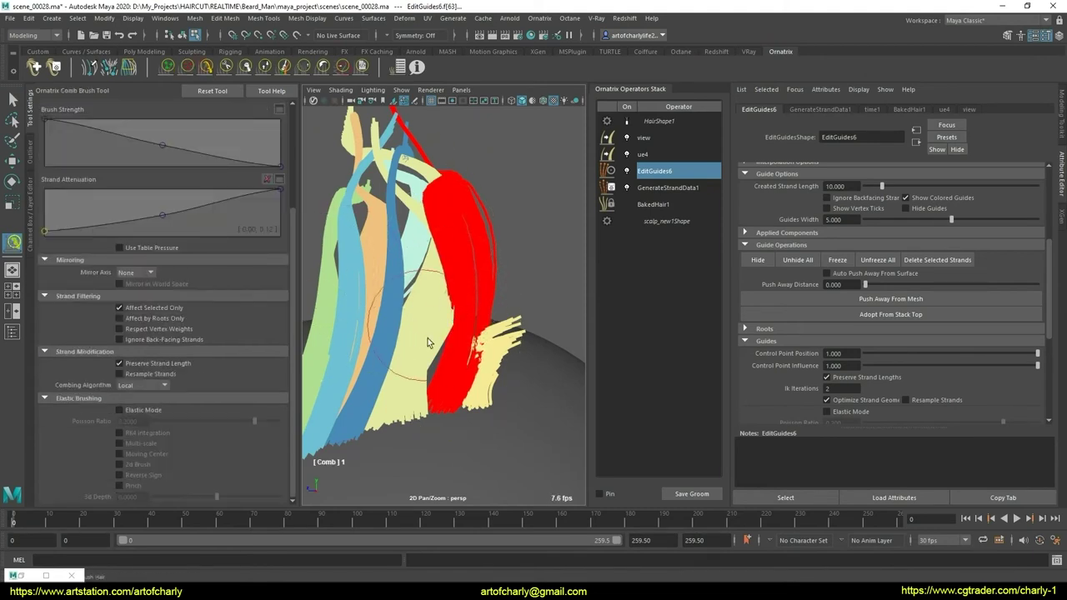
drag(411, 297, 427, 281)
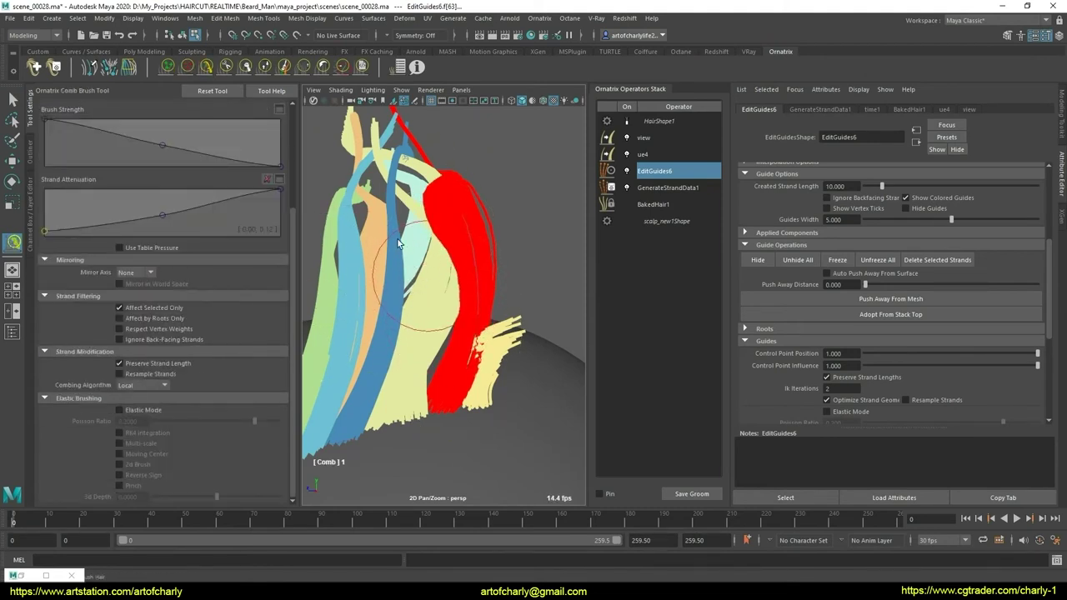
drag(399, 243, 408, 249)
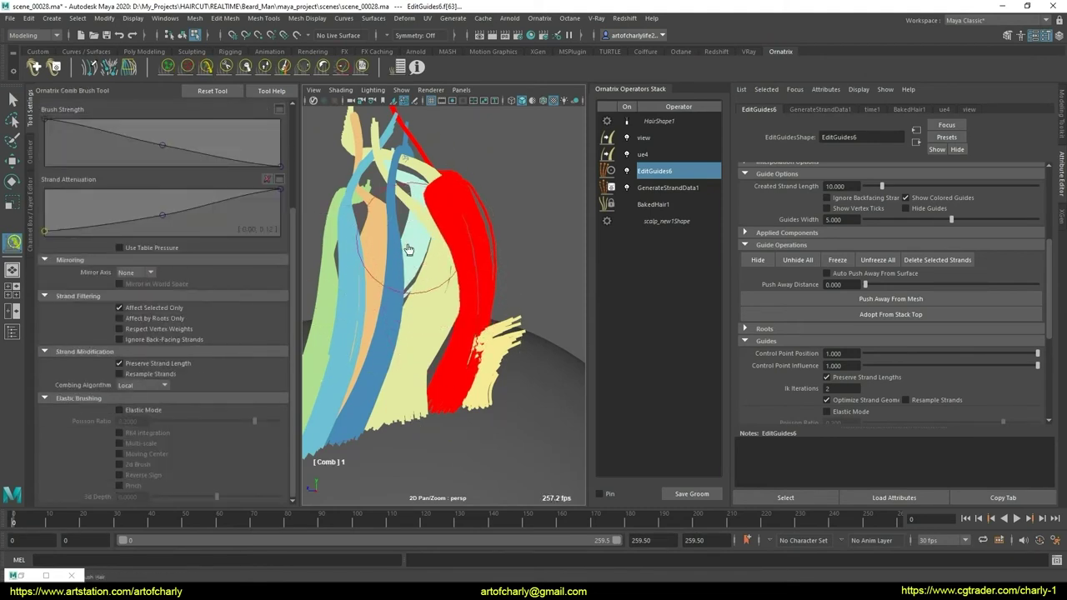
- Comb and smooth the red and yellow guide strands into shape
click(340, 68)
mouse_move(506, 381)
alt+mouse_down()
mouse_move(381, 381)
mouse_move(434, 381)
mouse_move(389, 359)
mouse_move(421, 260)
alt+mouse_up()
click(206, 67)
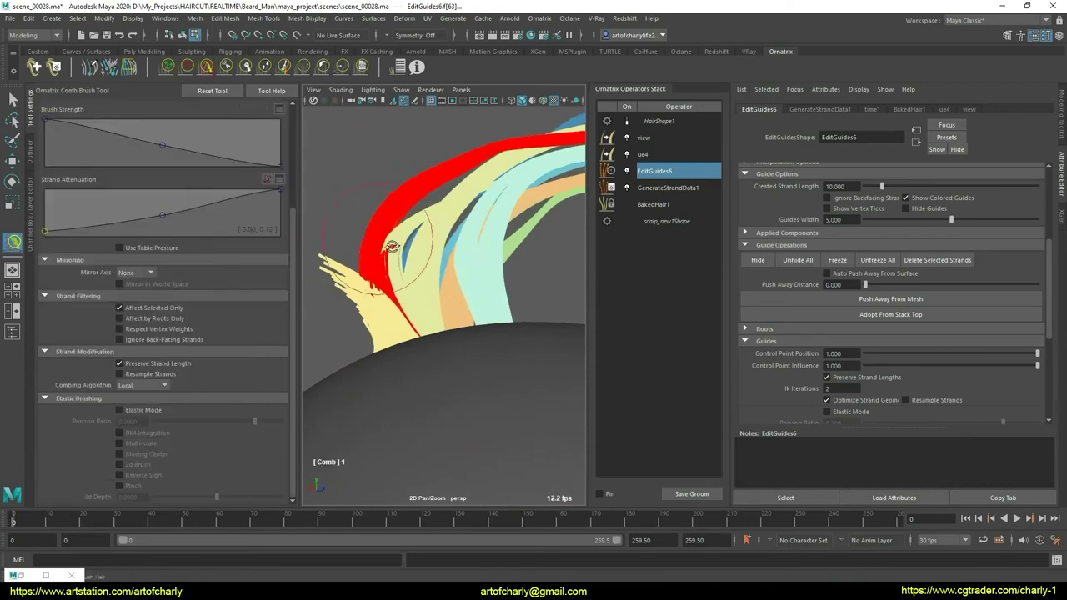
mouse_move(424, 264)
mouse_down()
mouse_move(427, 253)
mouse_move(412, 255)
mouse_move(452, 246)
mouse_up()
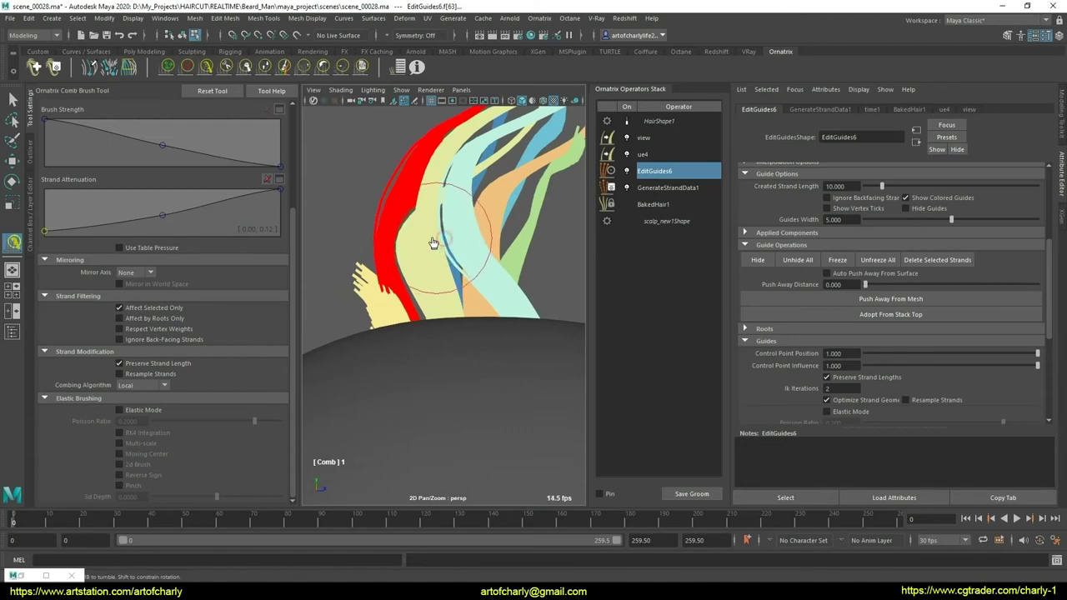
key(s)
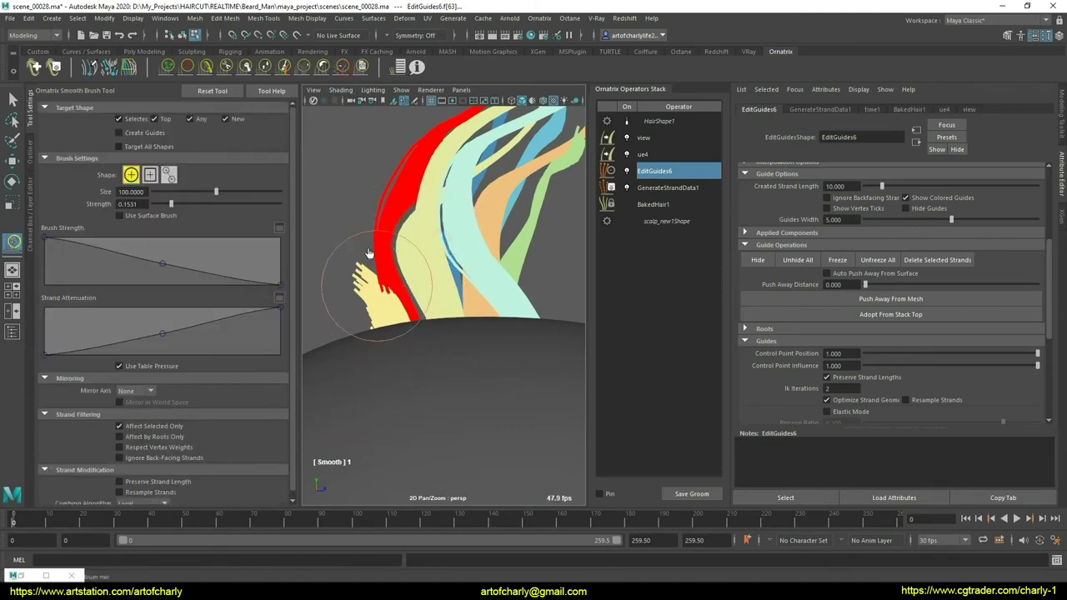
mouse_move(333, 310)
alt+mouse_down()
mouse_move(482, 351)
mouse_move(416, 408)
alt+mouse_up()
key(q)
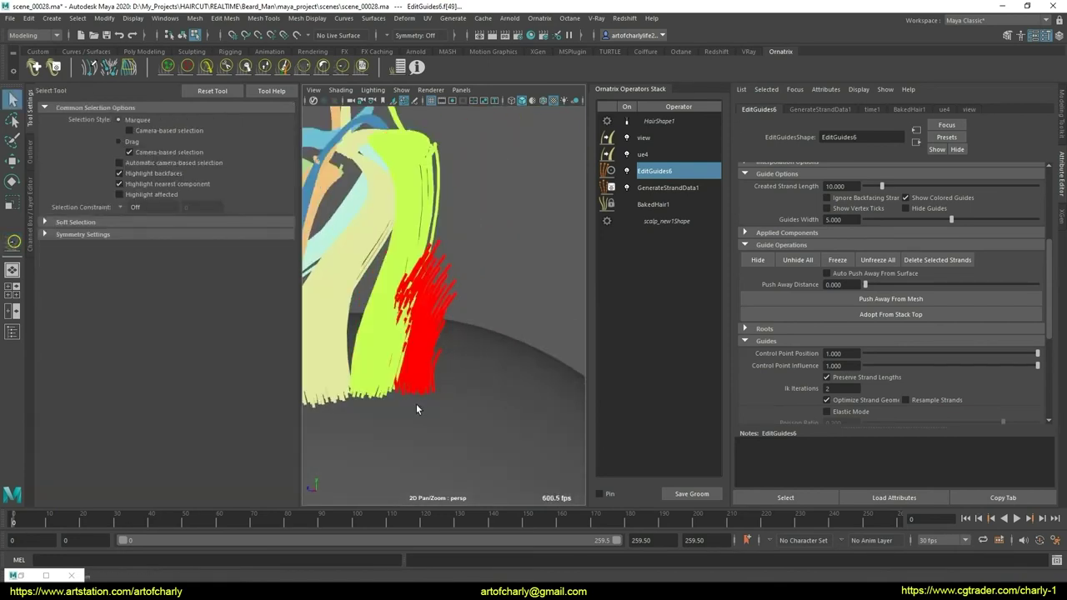
- Comb the red strand down and grow the red guides much longer upward
mouse_move(416, 405)
alt+mouse_down()
mouse_move(546, 347)
mouse_move(491, 372)
mouse_move(429, 374)
mouse_move(458, 380)
alt+mouse_up()
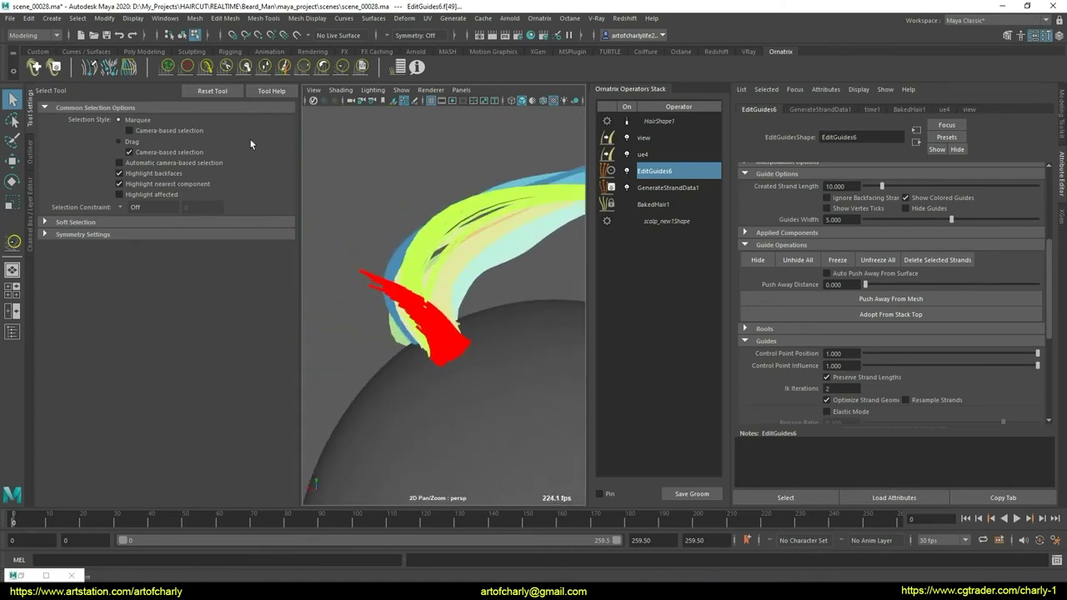
click(208, 67)
mouse_move(393, 328)
mouse_down()
mouse_move(458, 305)
mouse_move(495, 338)
mouse_move(469, 313)
mouse_up()
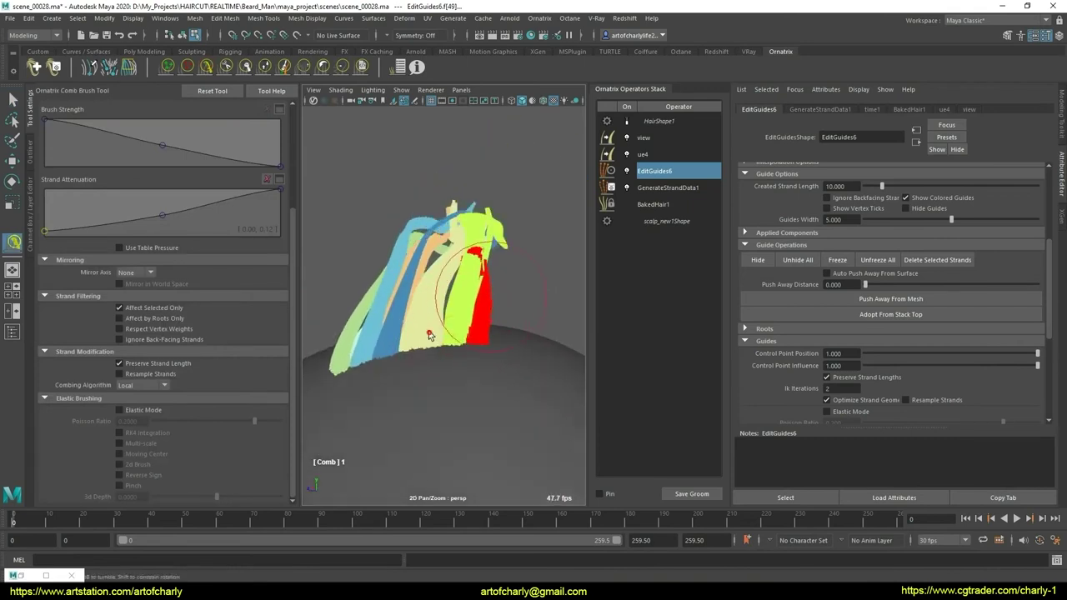
click(281, 68)
alt+drag(375, 247, 463, 355)
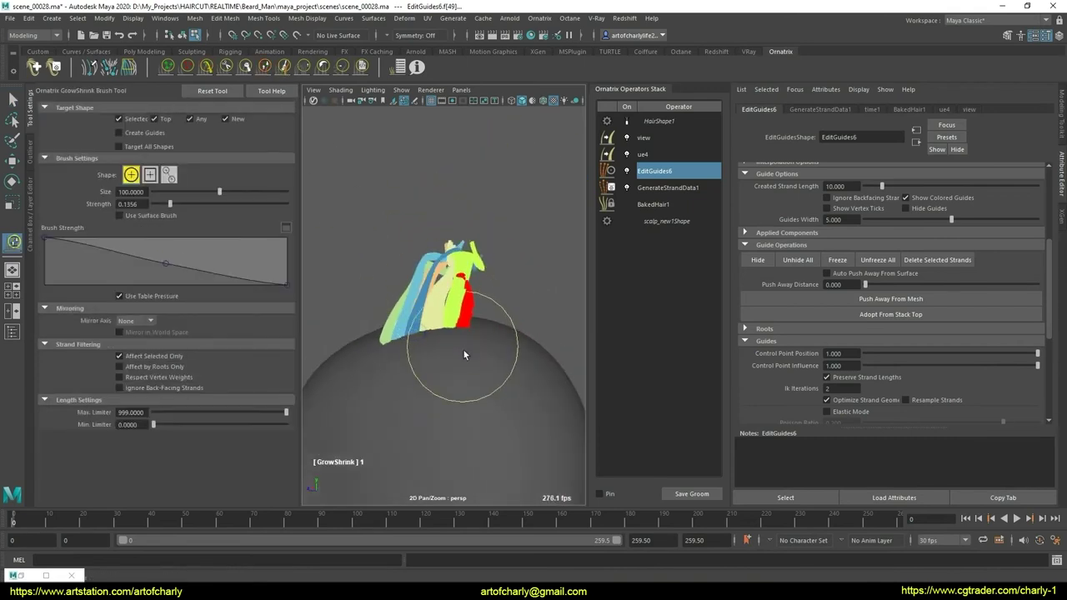
mouse_move(446, 393)
mouse_down()
mouse_move(453, 447)
mouse_move(452, 326)
mouse_move(458, 405)
mouse_move(463, 388)
mouse_up()
scroll(448, 325, down, 3)
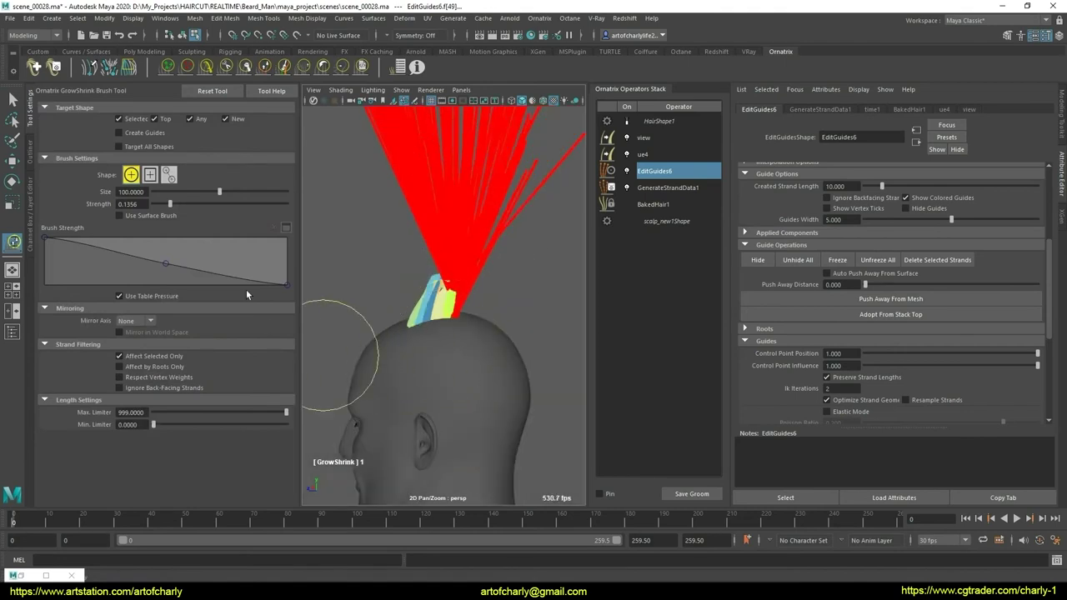
- Set the Comb brush algorithm to Legacy and straighten the long red bundle
click(215, 67)
click(151, 385)
click(140, 397)
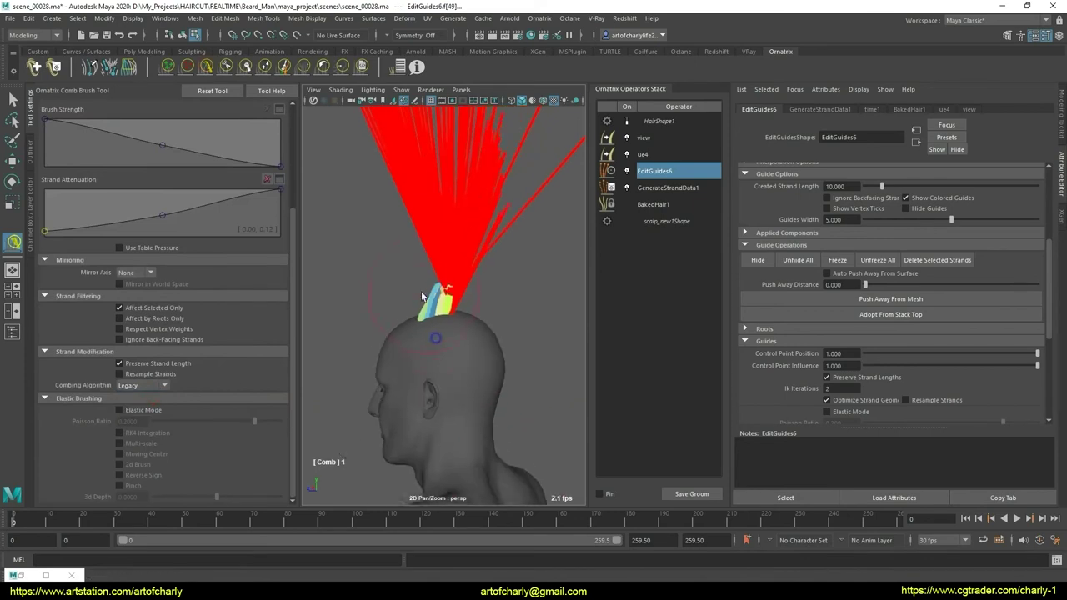
mouse_move(436, 333)
alt+mouse_down()
mouse_move(439, 278)
mouse_move(472, 278)
mouse_move(517, 210)
alt+mouse_up()
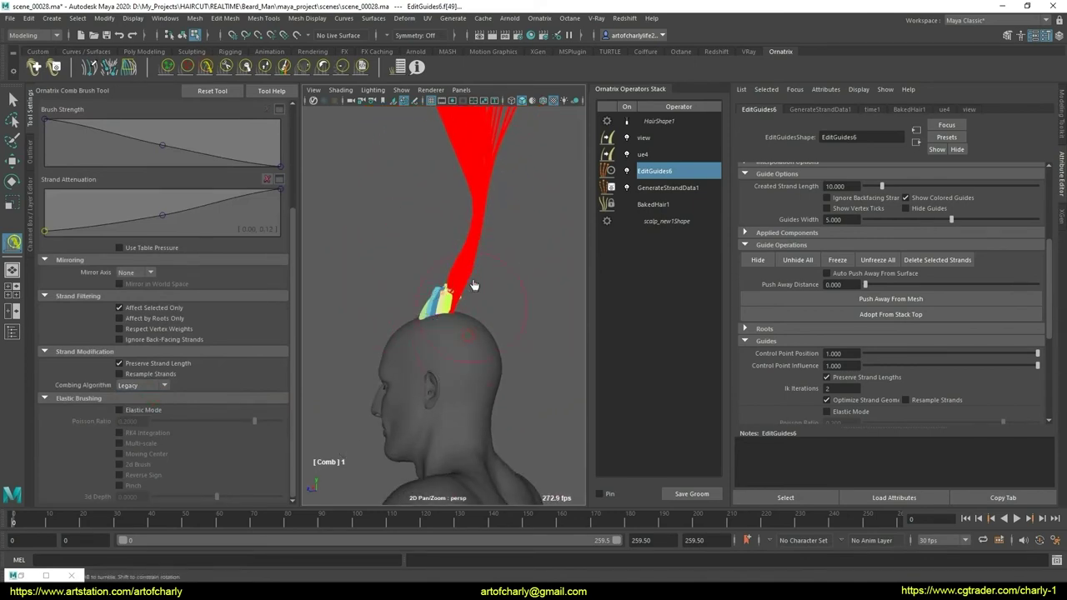
drag(473, 285, 465, 185)
- Cut off the upper part of the red guides and comb them back across the head
click(227, 66)
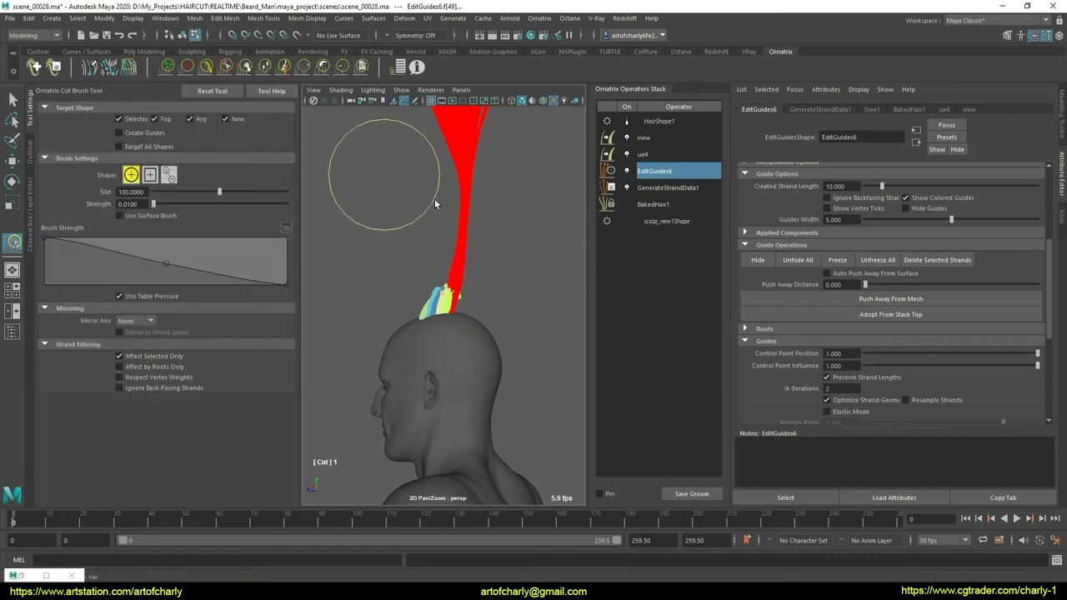
drag(362, 172, 576, 193)
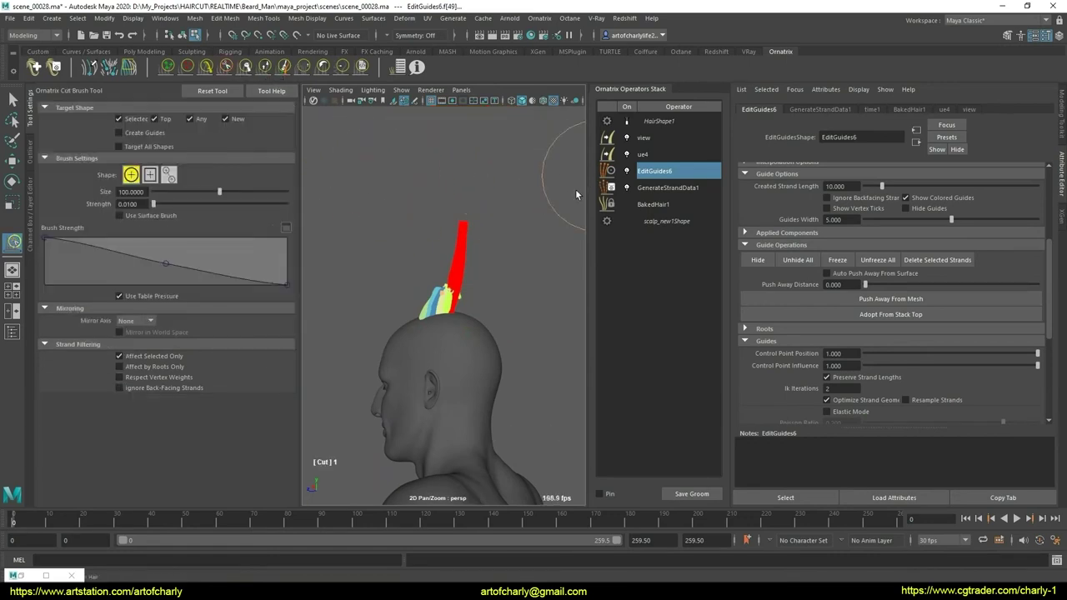
click(214, 70)
mouse_move(484, 325)
alt+mouse_down()
mouse_move(385, 332)
mouse_move(508, 311)
alt+mouse_up()
mouse_move(409, 320)
mouse_down()
mouse_move(472, 292)
mouse_move(538, 386)
mouse_up()
alt+right_drag(539, 386, 500, 392)
alt+middle_drag(501, 392, 446, 386)
scroll(446, 387, down, 3)
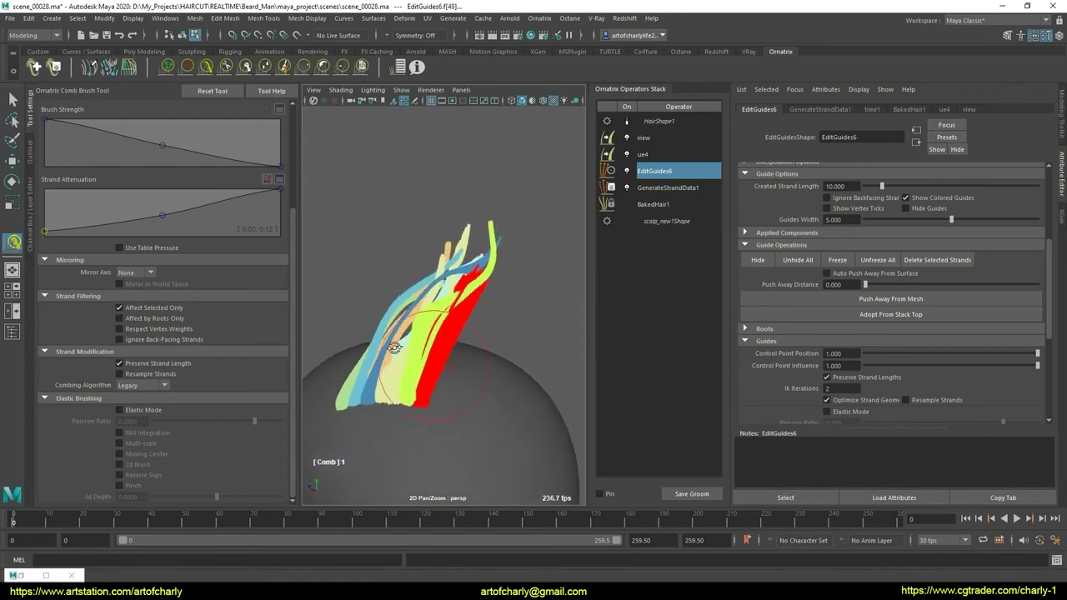
mouse_move(446, 387)
alt+mouse_down()
mouse_move(425, 346)
mouse_move(456, 367)
mouse_move(411, 313)
alt+mouse_up()
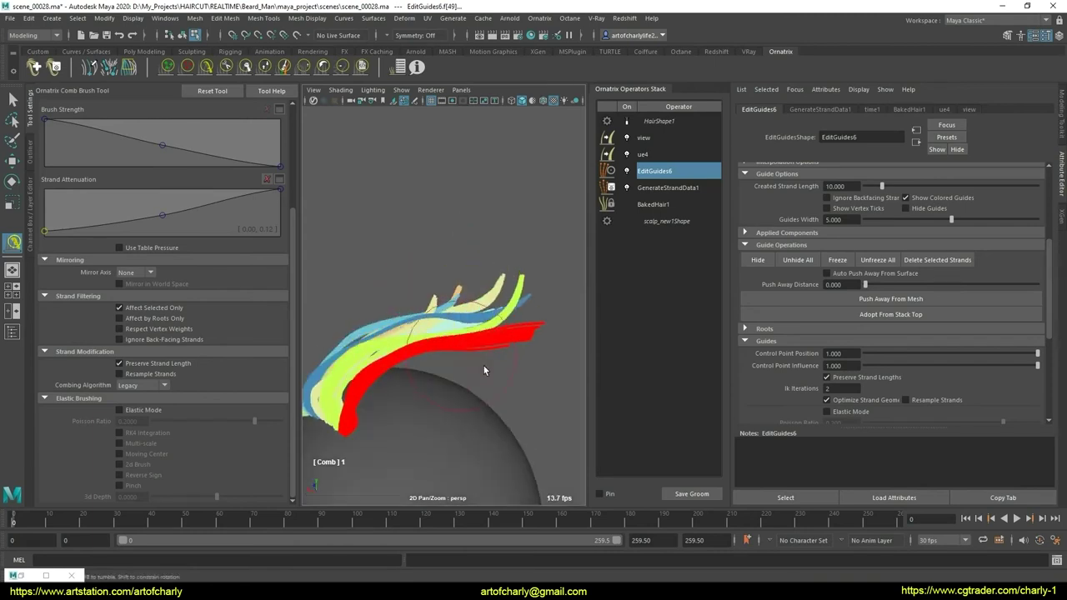
mouse_move(481, 365)
alt+mouse_down()
mouse_move(426, 356)
mouse_move(491, 385)
alt+mouse_up()
click(265, 67)
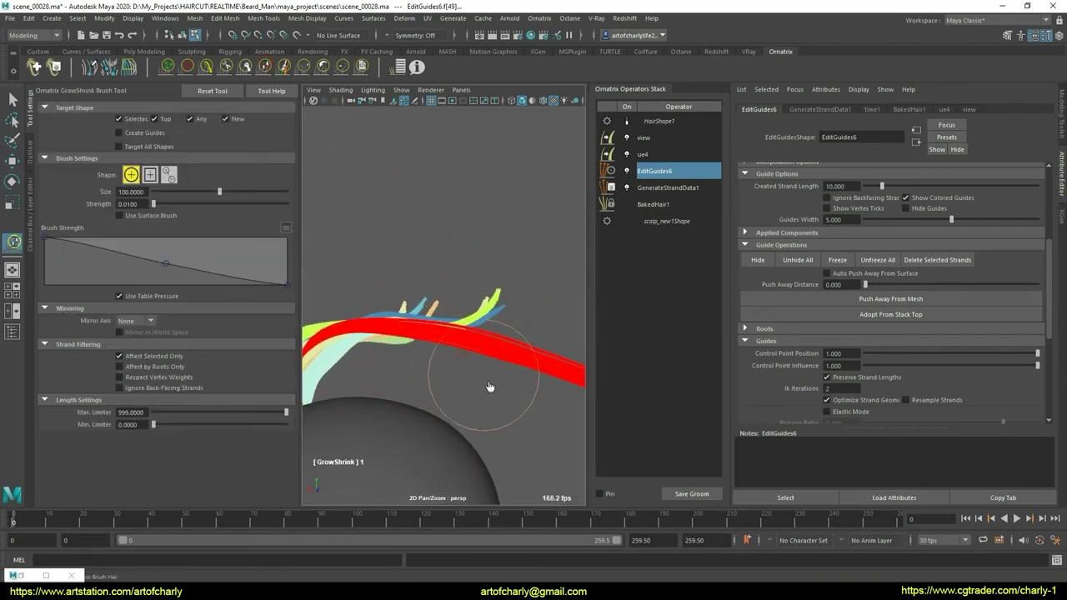
- Cut the red strand tips shorter and clump the red guides thinner
click(225, 67)
mouse_move(417, 353)
alt+mouse_down()
mouse_move(496, 321)
mouse_move(461, 387)
alt+mouse_up()
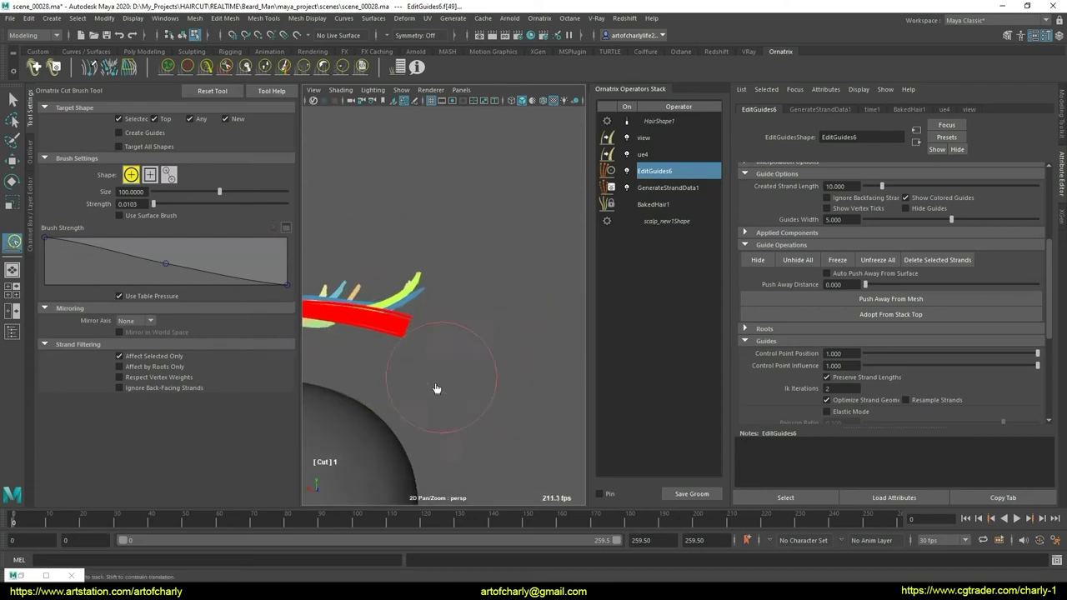
click(361, 66)
drag(392, 321, 411, 369)
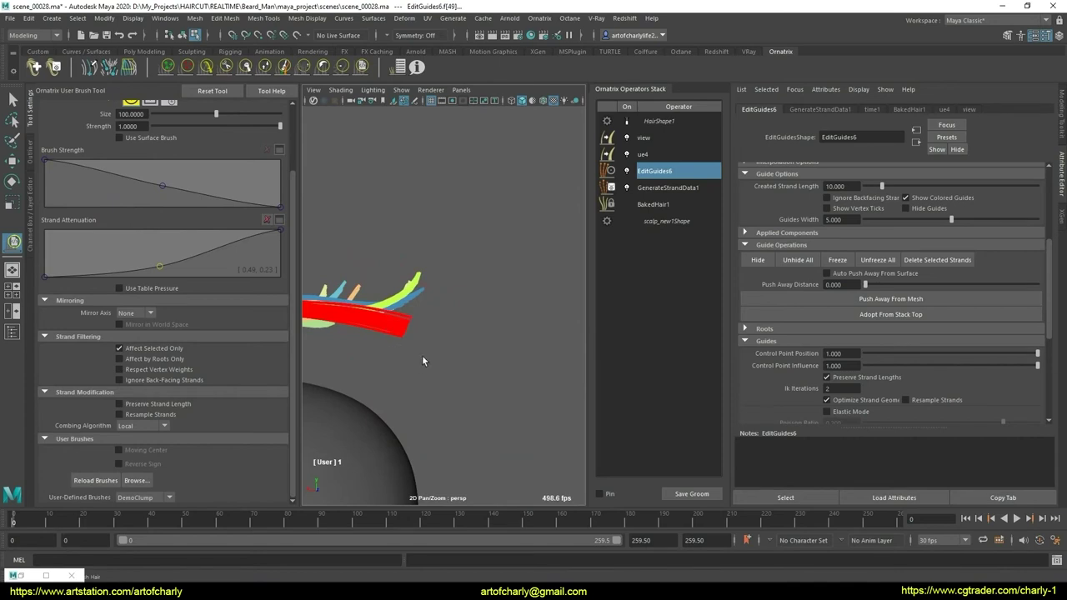
alt+middle_drag(403, 354, 436, 349)
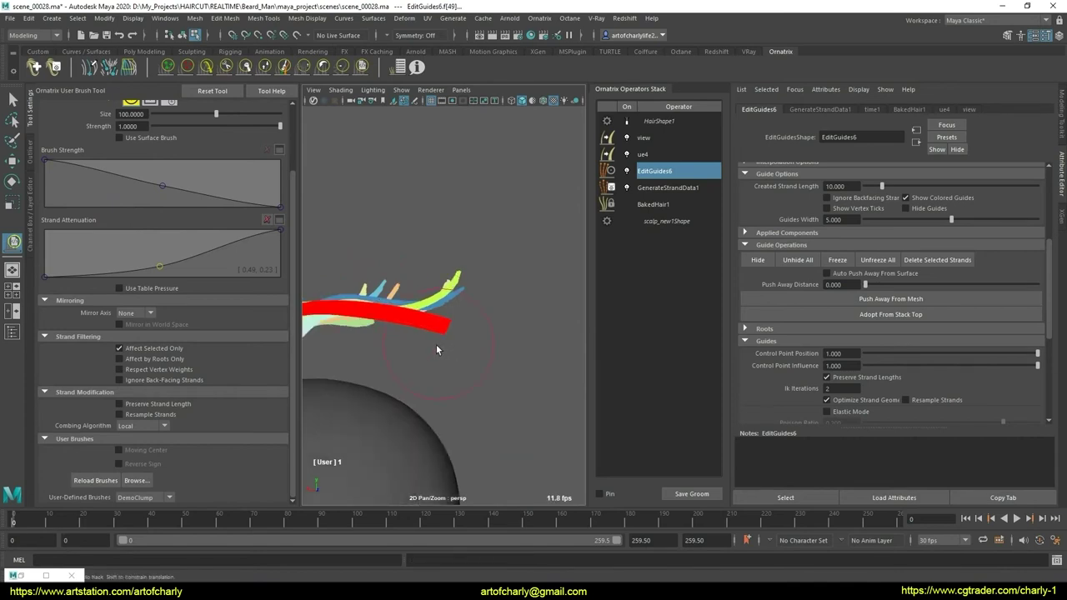
mouse_move(423, 356)
alt+mouse_down()
mouse_move(446, 392)
mouse_move(488, 369)
mouse_move(407, 350)
mouse_move(444, 367)
mouse_move(427, 357)
alt+mouse_up()
- Comb the whole multicoloured guide group into an upswept shape
click(206, 67)
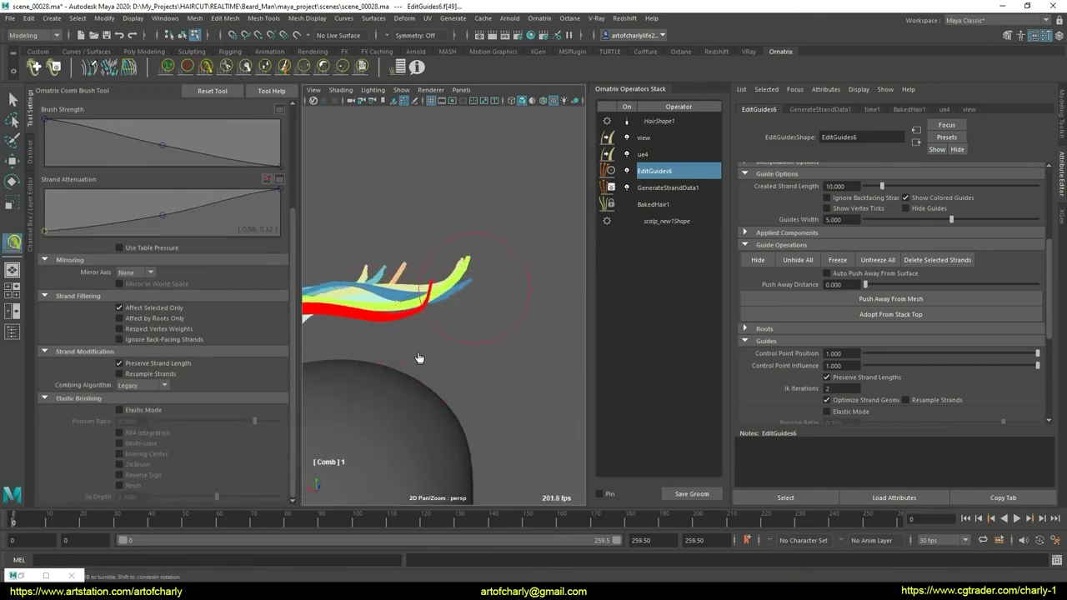
mouse_move(390, 360)
alt+mouse_down()
mouse_move(505, 383)
mouse_move(530, 372)
mouse_move(500, 392)
mouse_move(358, 296)
mouse_move(393, 345)
mouse_move(424, 335)
mouse_move(368, 325)
mouse_move(446, 355)
mouse_move(405, 357)
mouse_move(416, 269)
mouse_move(485, 306)
mouse_move(583, 187)
alt+mouse_up()
scroll(442, 350, up, 5)
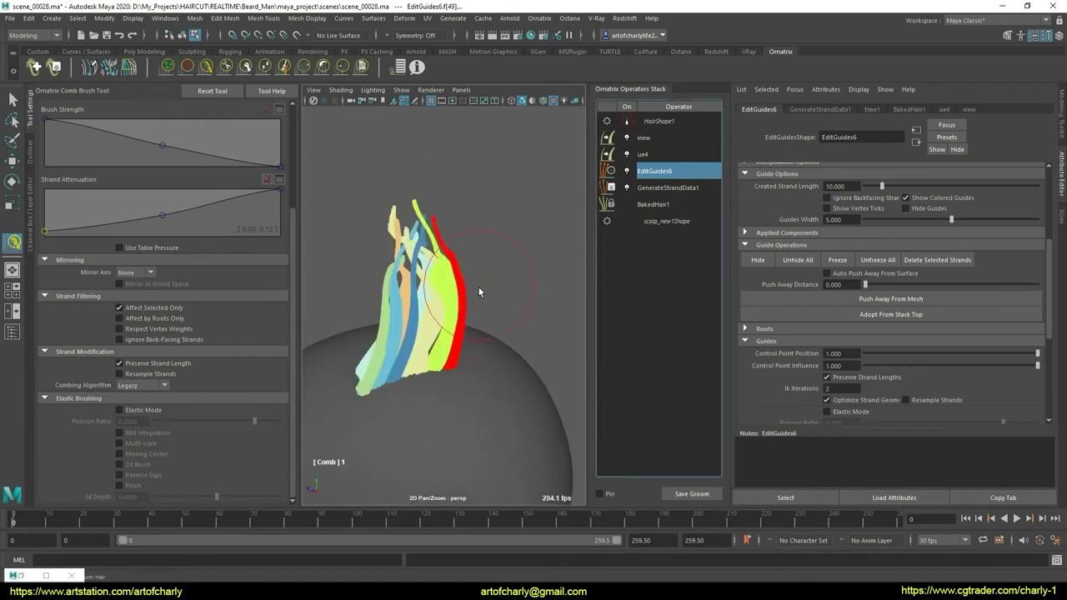
mouse_move(479, 288)
mouse_down()
mouse_move(434, 267)
mouse_move(466, 257)
mouse_move(464, 320)
mouse_up()
- Unhide all guide strands from the EditGuides attributes
key(q)
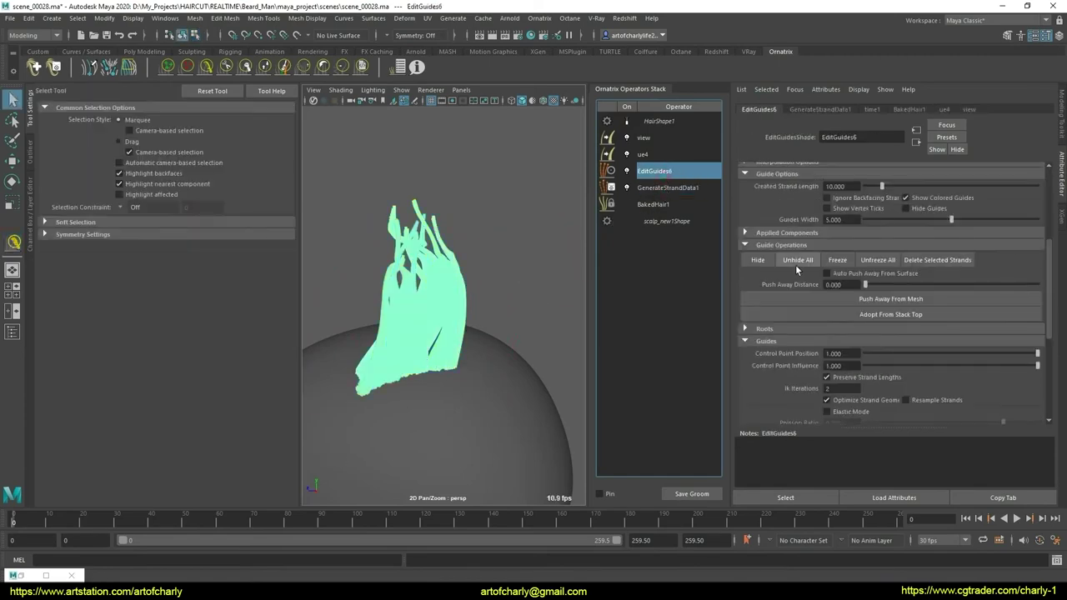
click(804, 265)
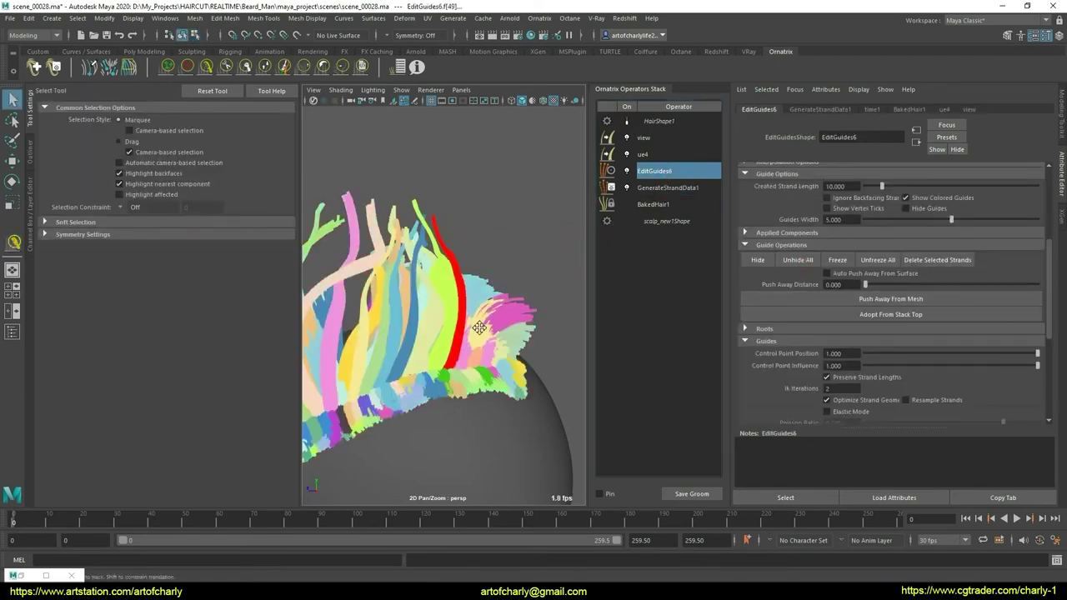
mouse_move(489, 307)
alt+mouse_down()
mouse_move(469, 271)
mouse_move(450, 333)
alt+mouse_up()
scroll(451, 334, up, 3)
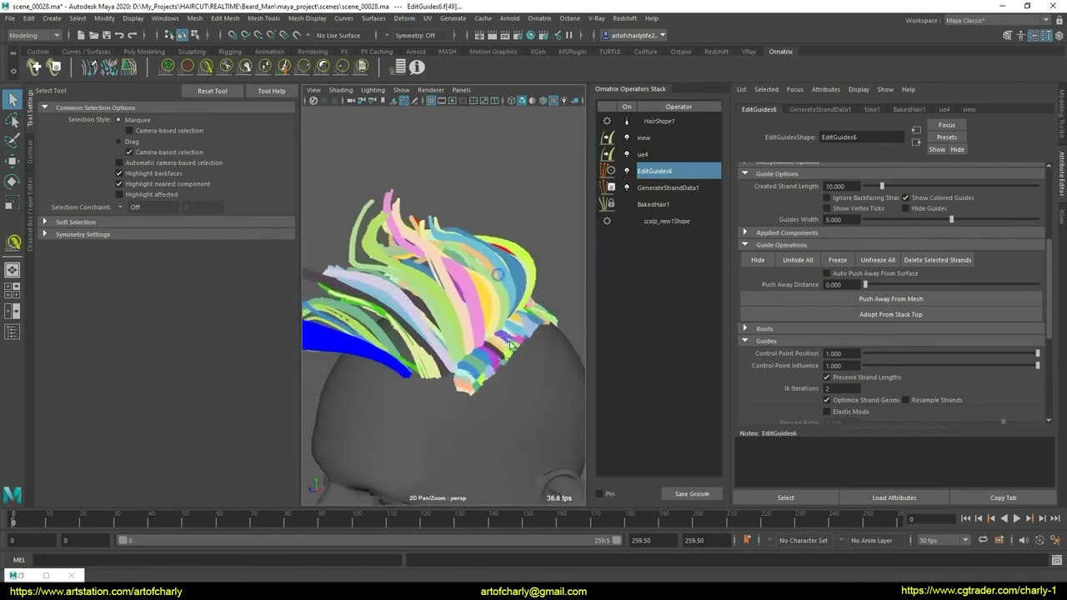
- Preview HairShape1 as rendered hair, then return to the coloured guide display
click(627, 121)
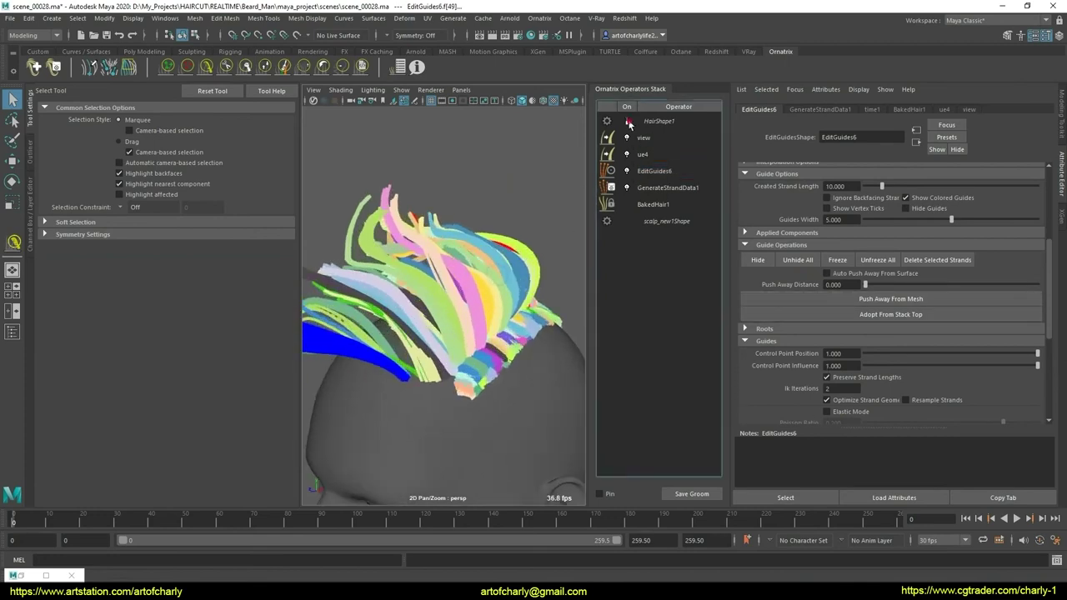
mouse_move(400, 333)
alt+mouse_down()
mouse_move(359, 351)
mouse_move(502, 365)
mouse_move(436, 328)
mouse_move(478, 325)
alt+mouse_up()
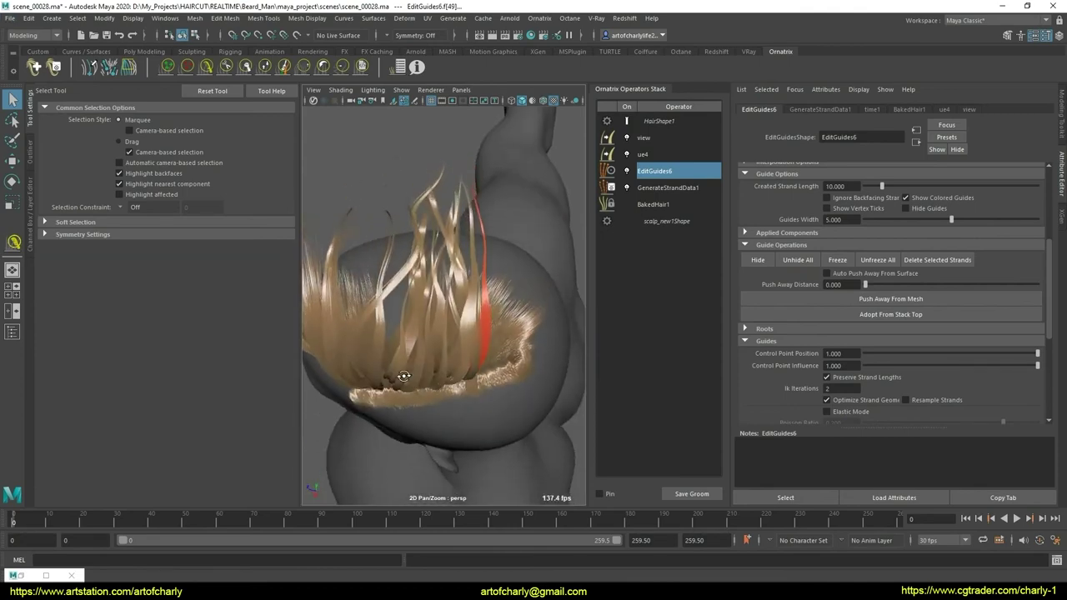
alt+middle_drag(478, 326, 458, 315)
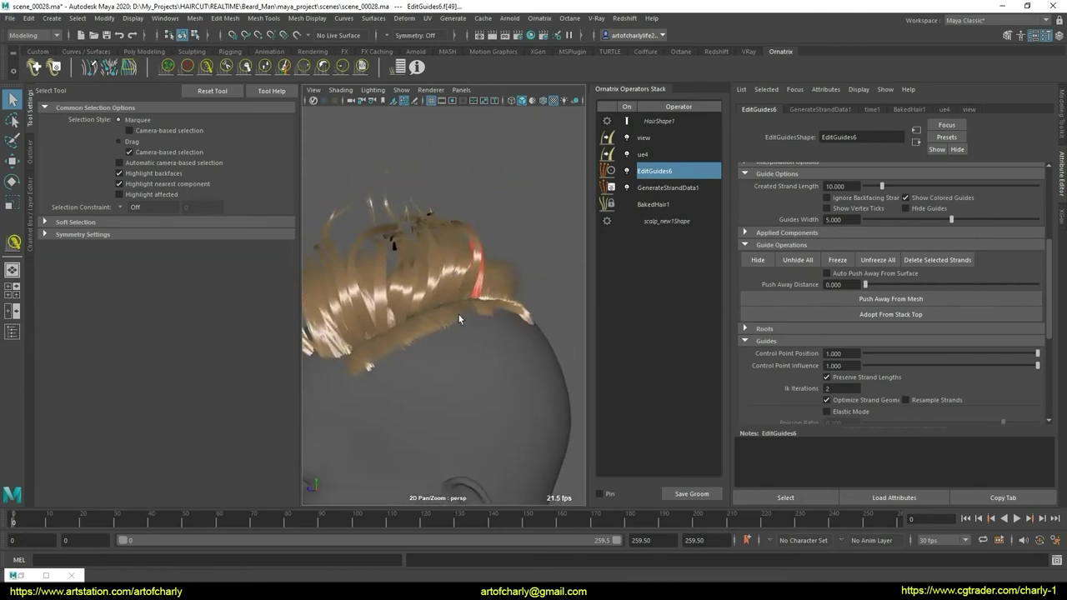
click(627, 121)
click(36, 54)
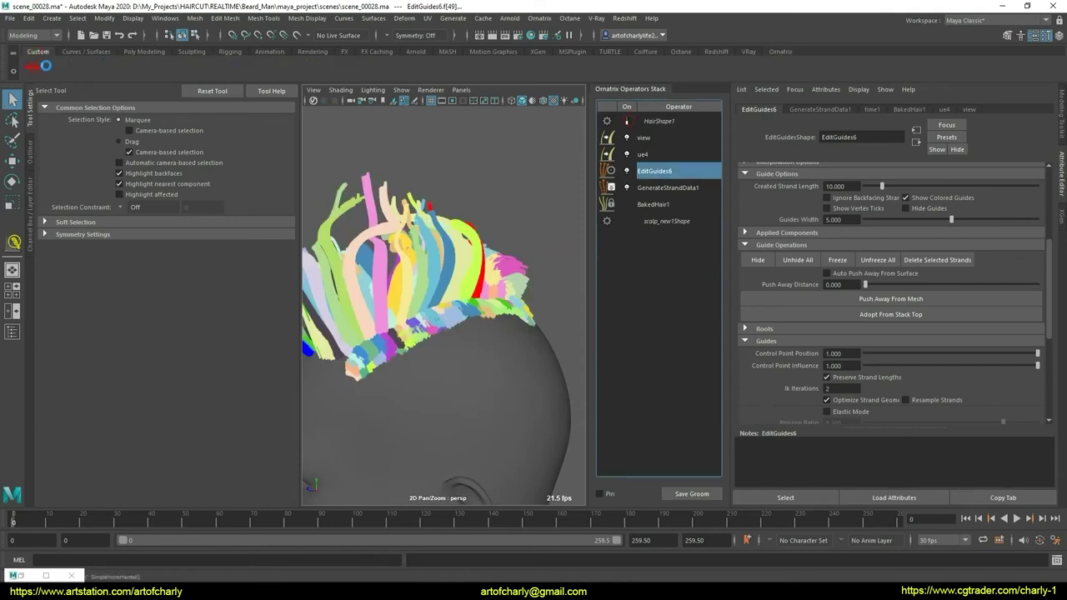
- Select the scalp and make EditGuides6 the active guide-editing operator
click(780, 52)
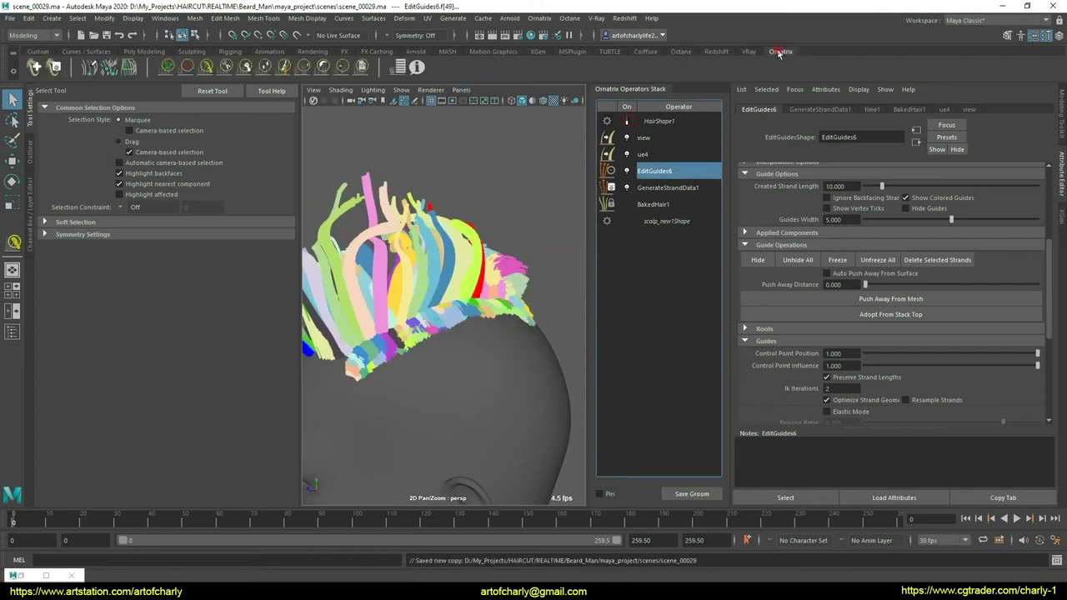
scroll(506, 302, up, 4)
mouse_move(506, 302)
alt+mouse_down()
mouse_move(467, 311)
mouse_move(409, 291)
mouse_move(445, 322)
alt+mouse_up()
scroll(446, 322, up, 3)
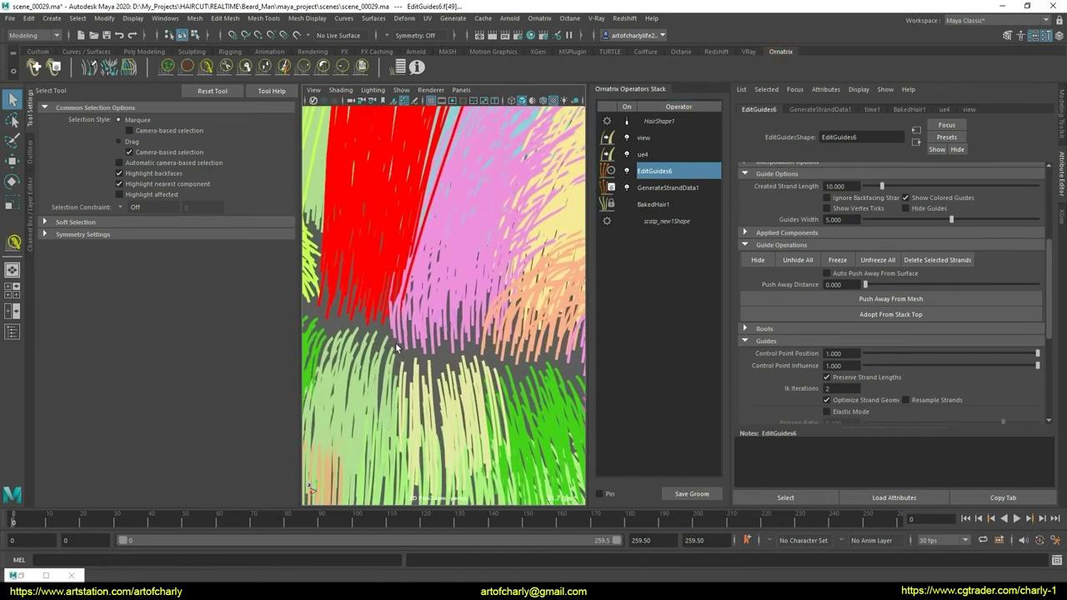
click(401, 342)
click(655, 171)
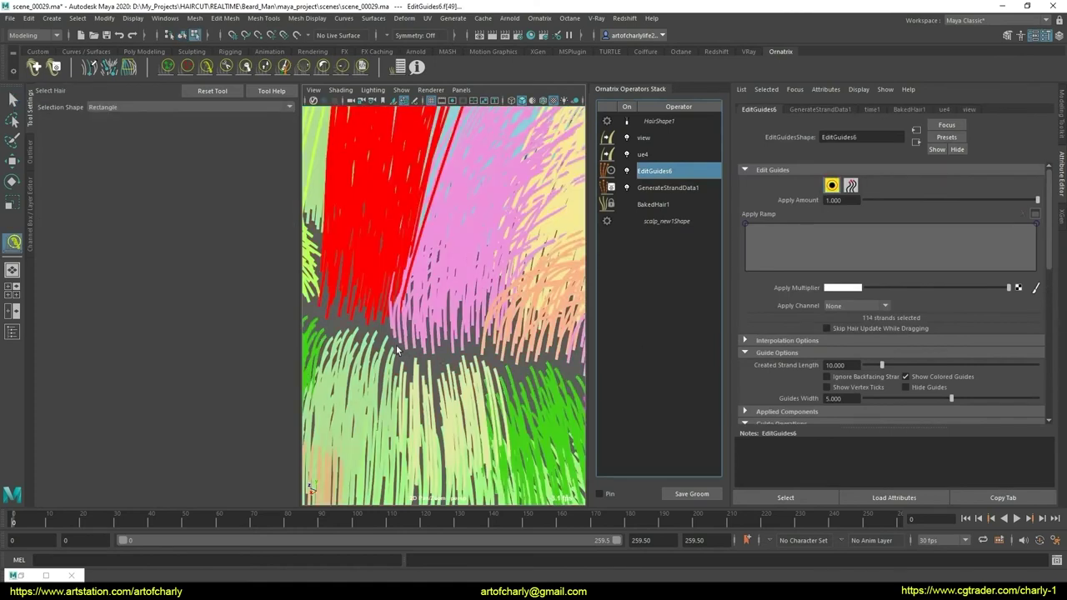
- Drag-select the front guide clumps and invert the selection with Ctrl+I
scroll(442, 346, down, 5)
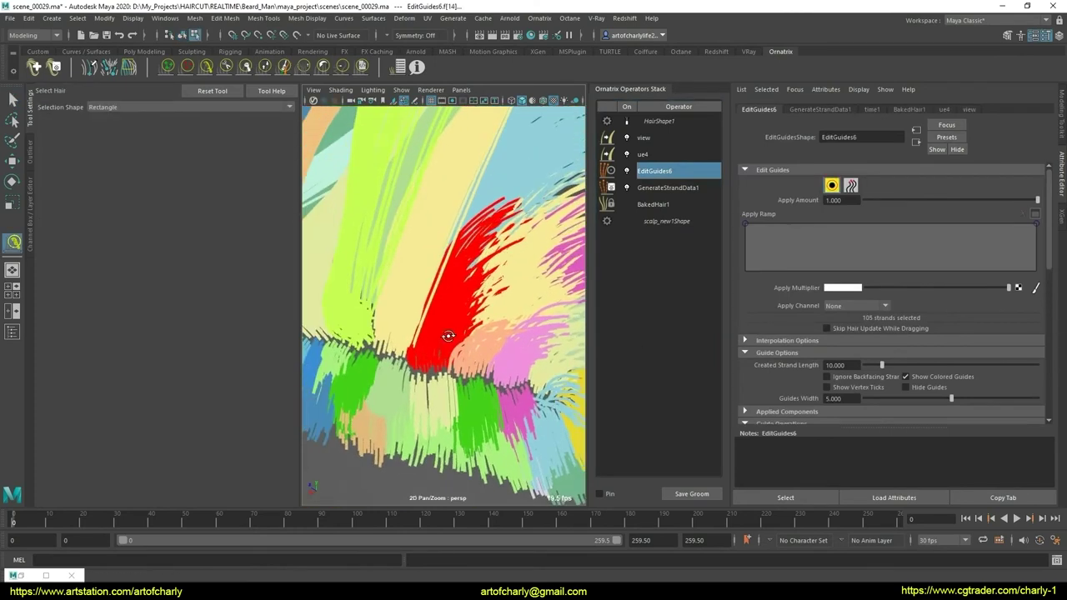
mouse_move(449, 336)
alt+mouse_down()
mouse_move(405, 384)
mouse_move(469, 389)
mouse_move(500, 333)
alt+mouse_up()
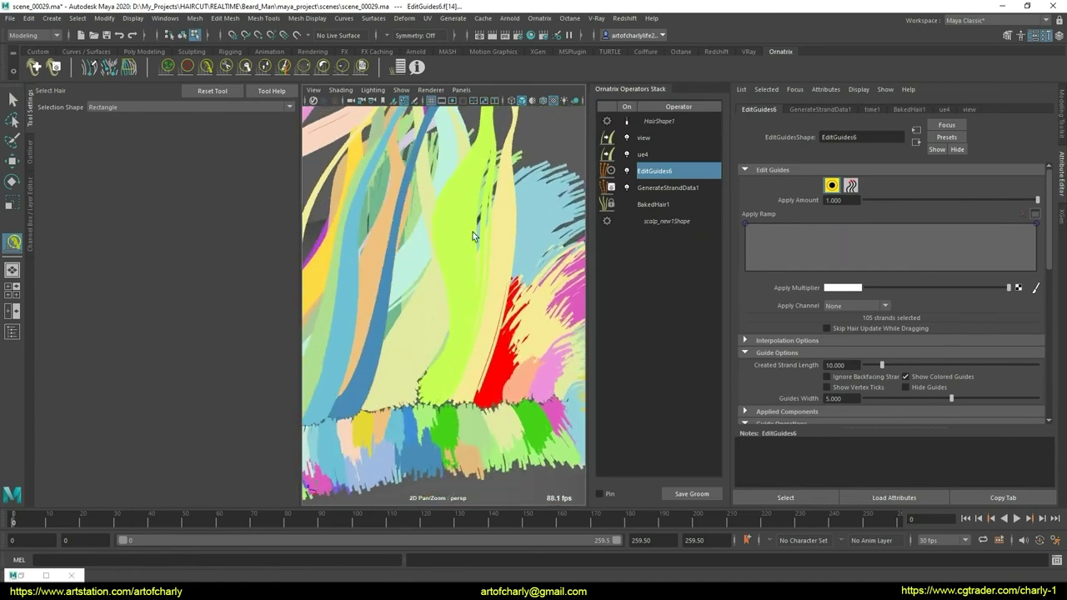
alt+drag(473, 232, 427, 245)
mouse_move(420, 246)
alt+mouse_down()
mouse_move(419, 317)
mouse_move(476, 288)
mouse_move(448, 355)
mouse_move(457, 378)
mouse_move(484, 387)
mouse_move(445, 351)
mouse_move(442, 363)
alt+mouse_up()
alt+middle_drag(441, 363, 461, 356)
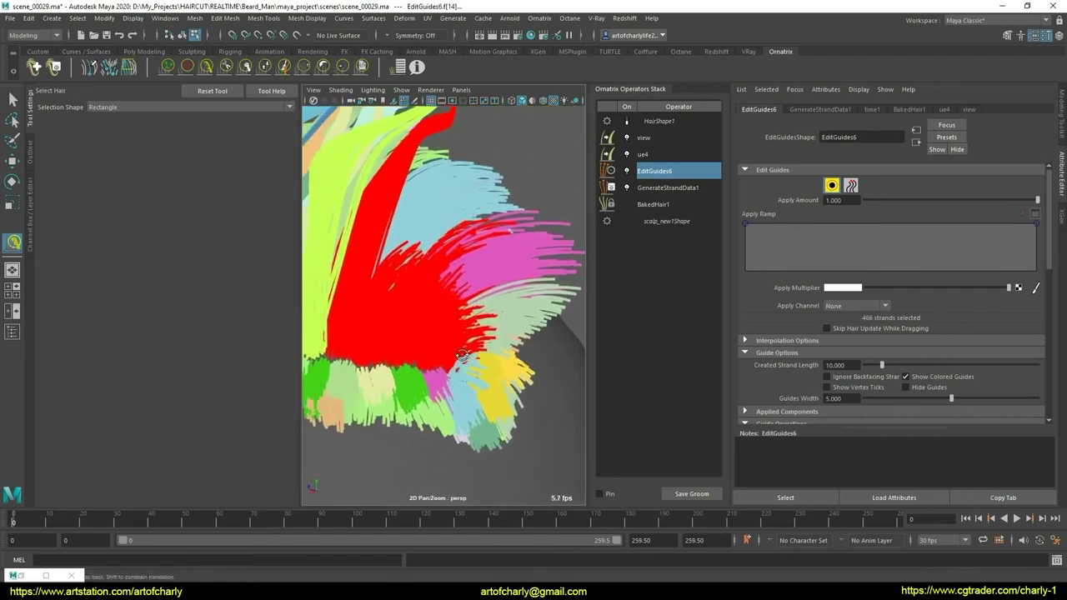
mouse_move(461, 356)
alt+mouse_down()
mouse_move(433, 341)
mouse_move(425, 350)
mouse_move(504, 315)
mouse_move(452, 344)
alt+mouse_up()
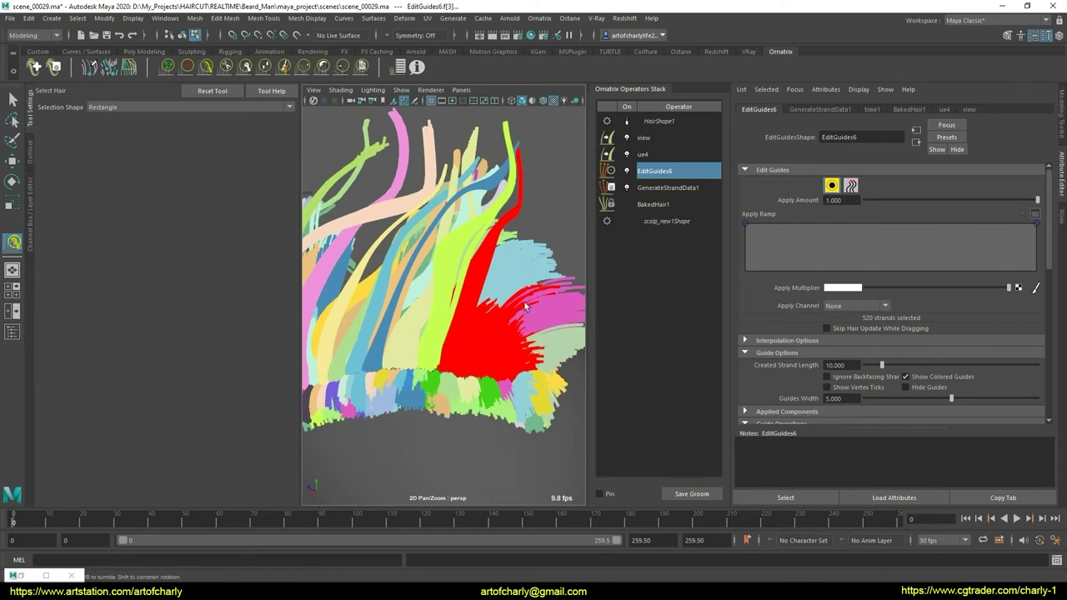
alt+drag(525, 307, 510, 356)
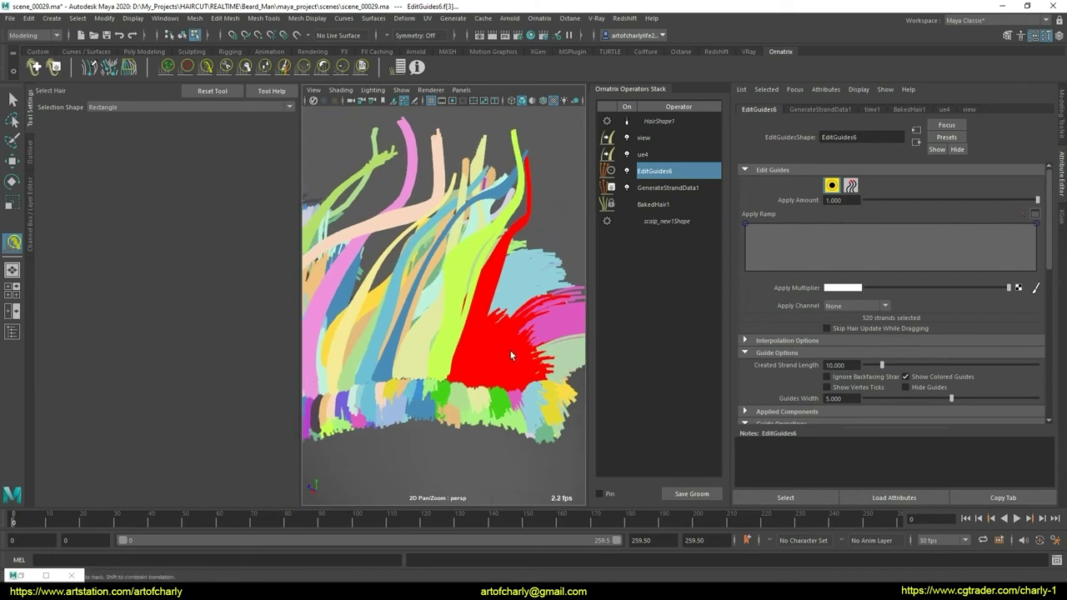
key(ctrl+i)
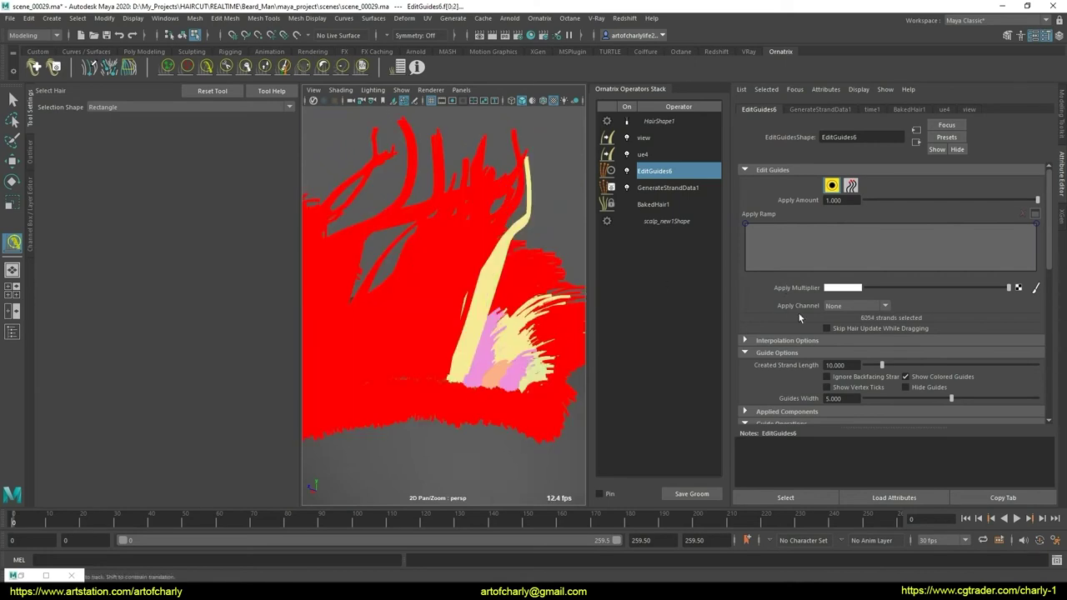
scroll(788, 334, down, 1)
scroll(783, 342, down, 2)
- Hide the selected guides, pick a remaining clump, and increment-save as scene_00030.ma
click(757, 305)
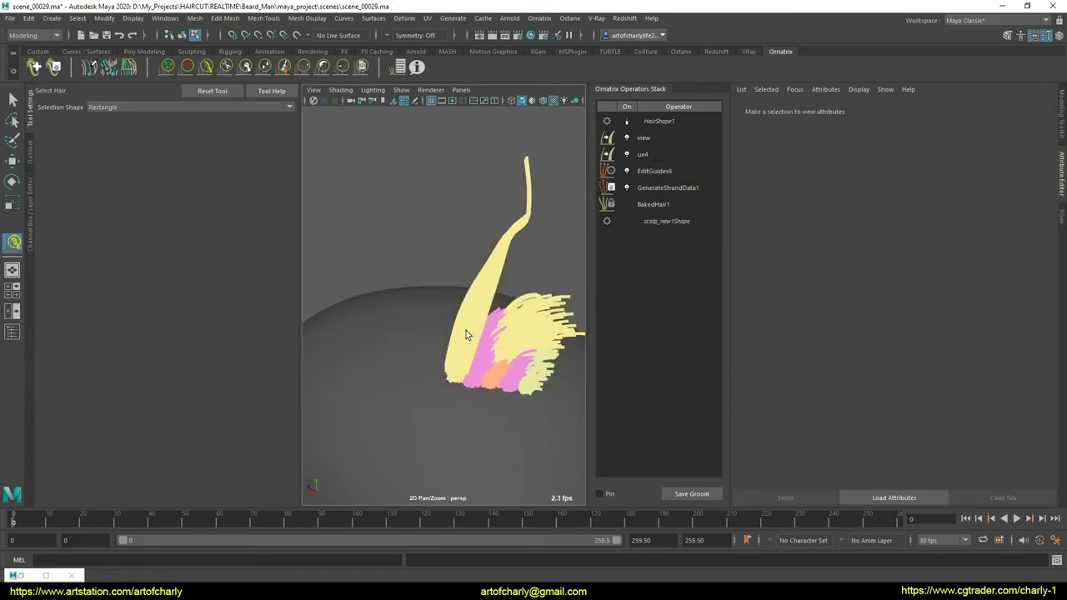
mouse_move(500, 308)
alt+mouse_down()
mouse_move(523, 296)
mouse_move(389, 295)
alt+mouse_up()
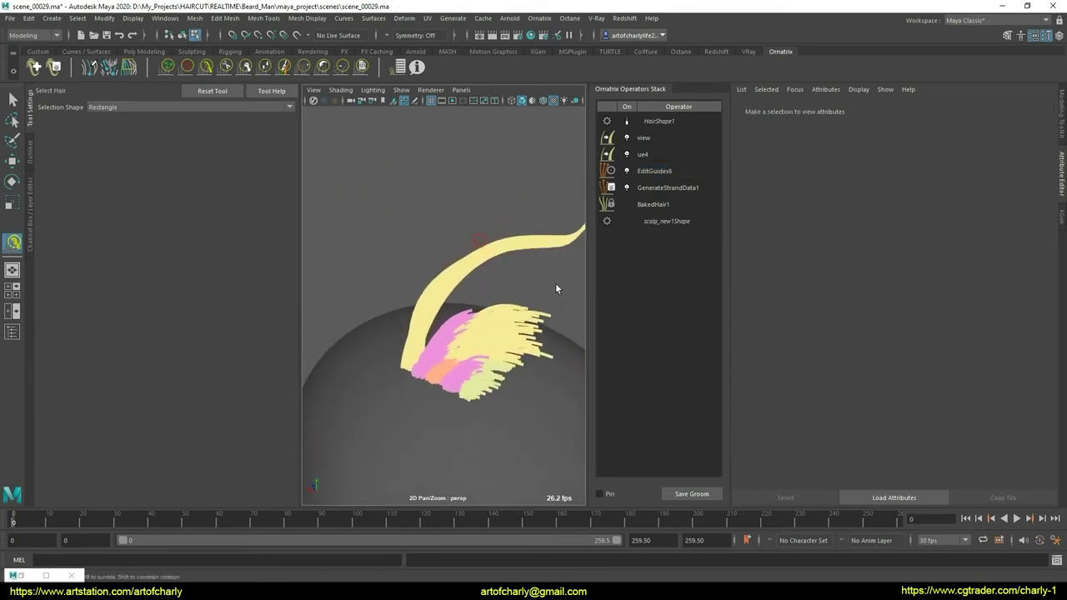
drag(555, 283, 510, 287)
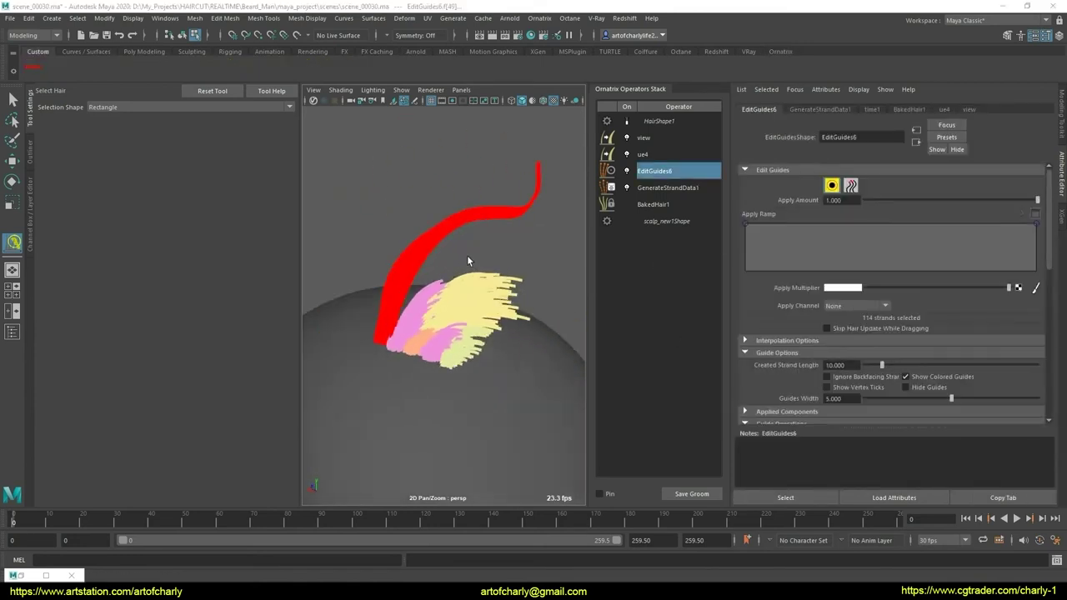
key(ctrl+alt+s)
mouse_move(486, 221)
alt+mouse_down()
mouse_move(520, 233)
mouse_move(447, 293)
mouse_move(458, 243)
alt+mouse_up()
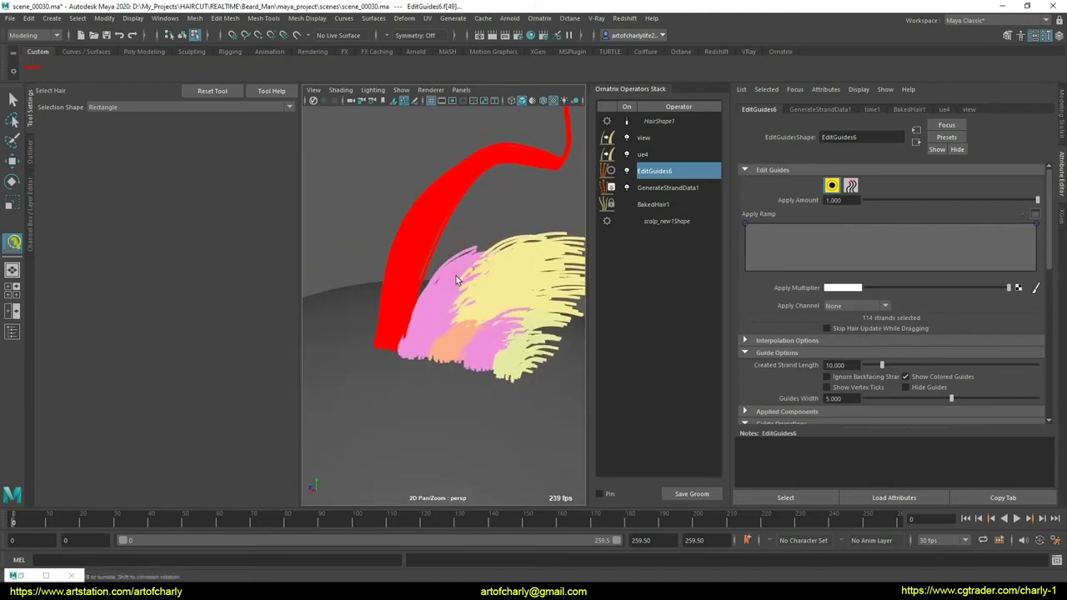
mouse_move(438, 285)
mouse_down()
mouse_move(414, 286)
mouse_move(478, 284)
mouse_up()
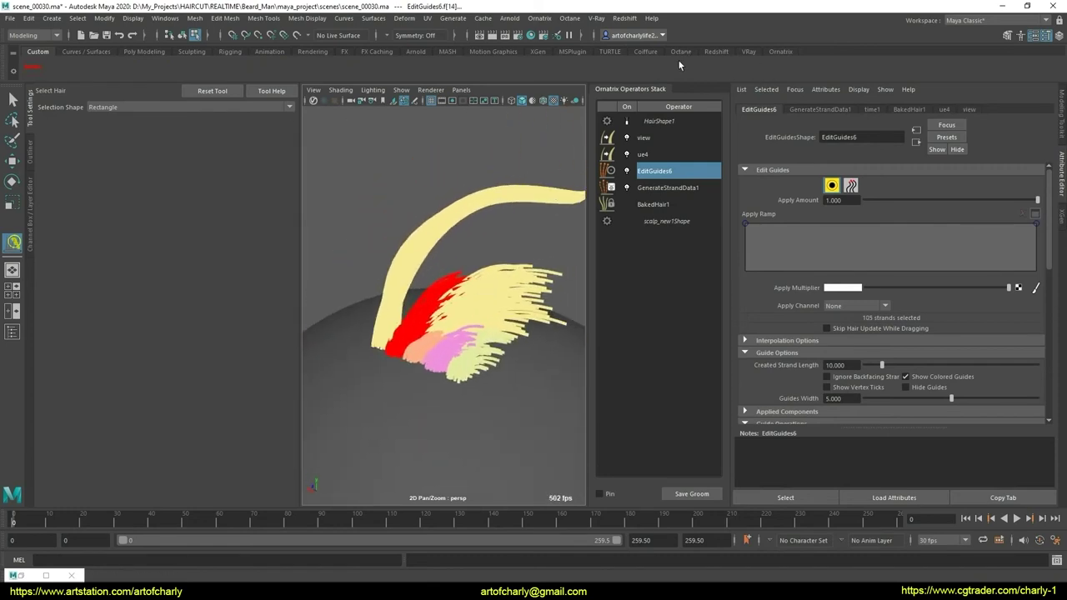
click(780, 52)
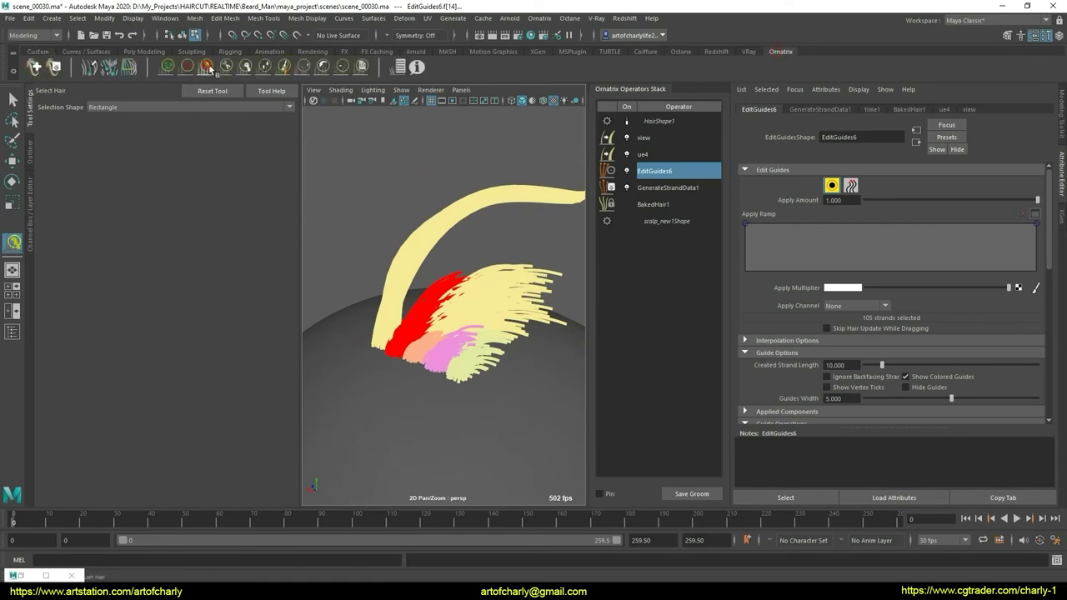
- Grow the red guide strand longer upward
click(207, 68)
mouse_move(417, 299)
alt+mouse_down()
mouse_move(400, 305)
mouse_move(416, 319)
alt+mouse_up()
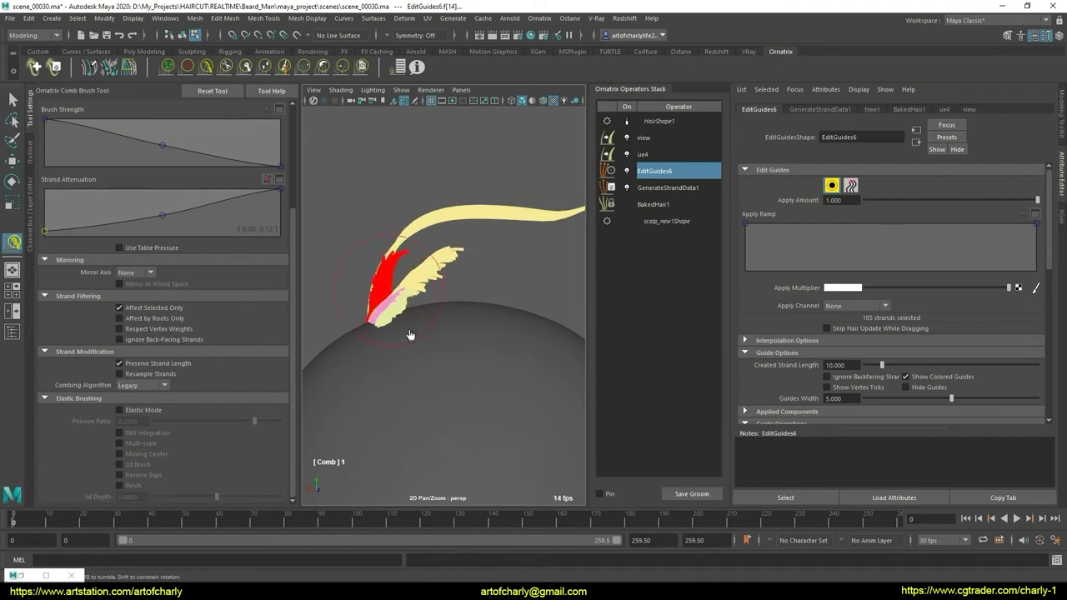
mouse_move(409, 335)
alt+mouse_down()
mouse_move(442, 310)
mouse_move(366, 325)
alt+mouse_up()
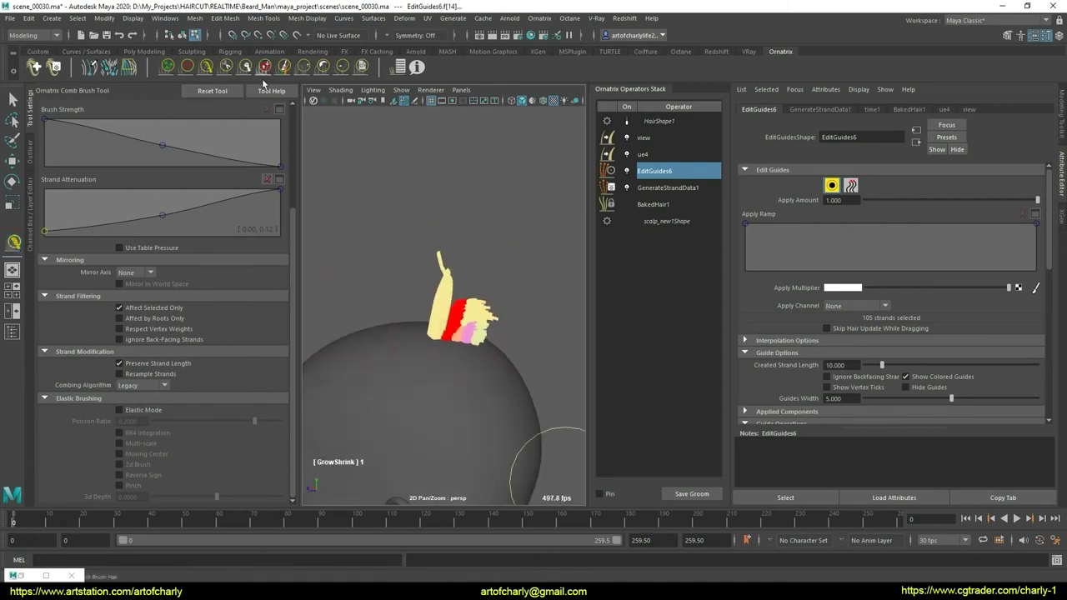
alt+drag(404, 294, 442, 320)
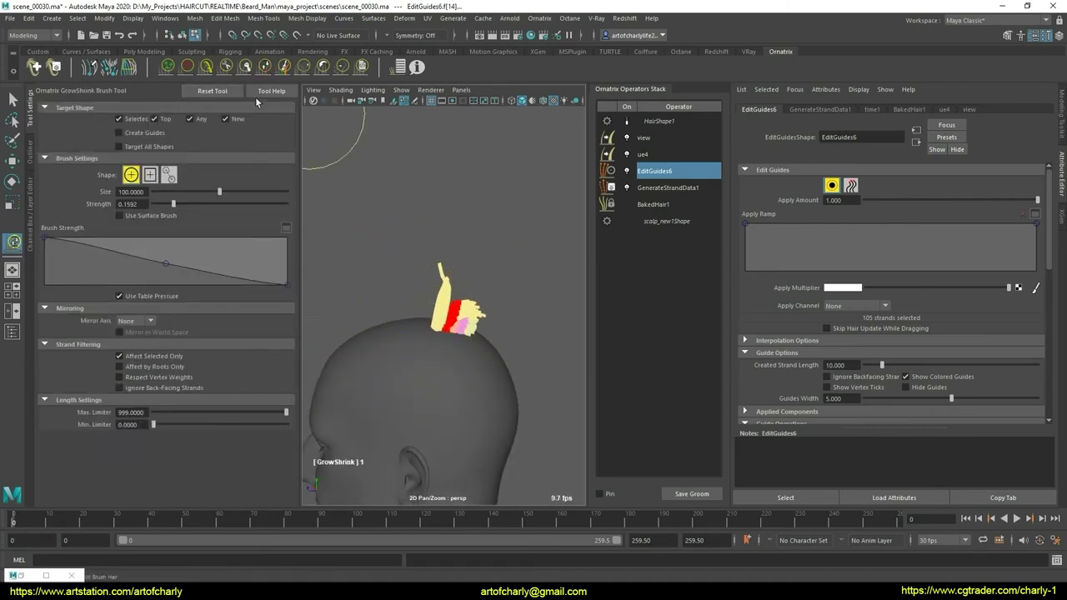
click(206, 68)
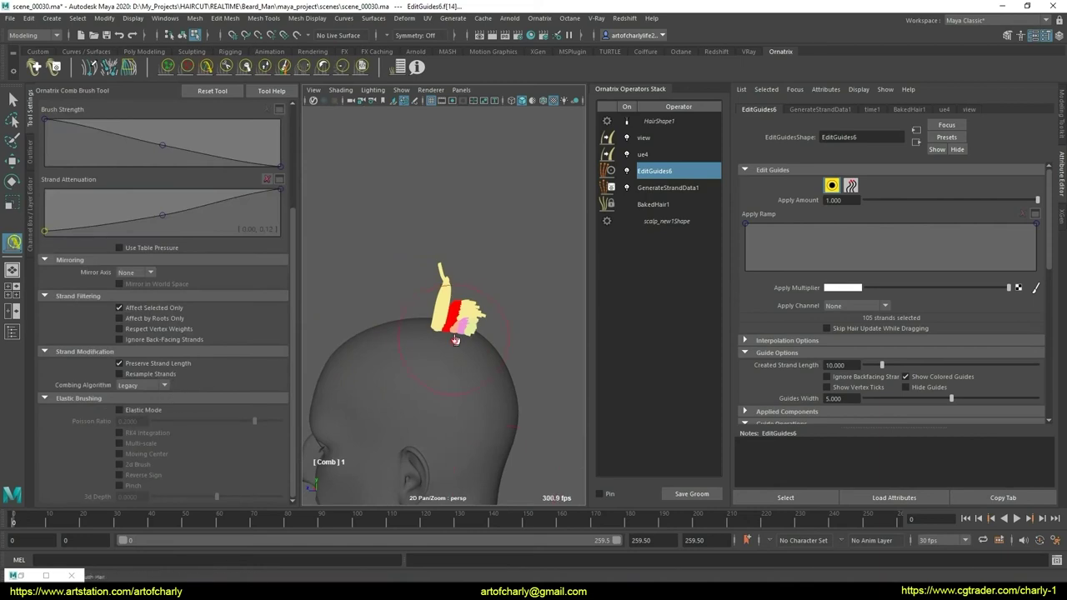
click(264, 67)
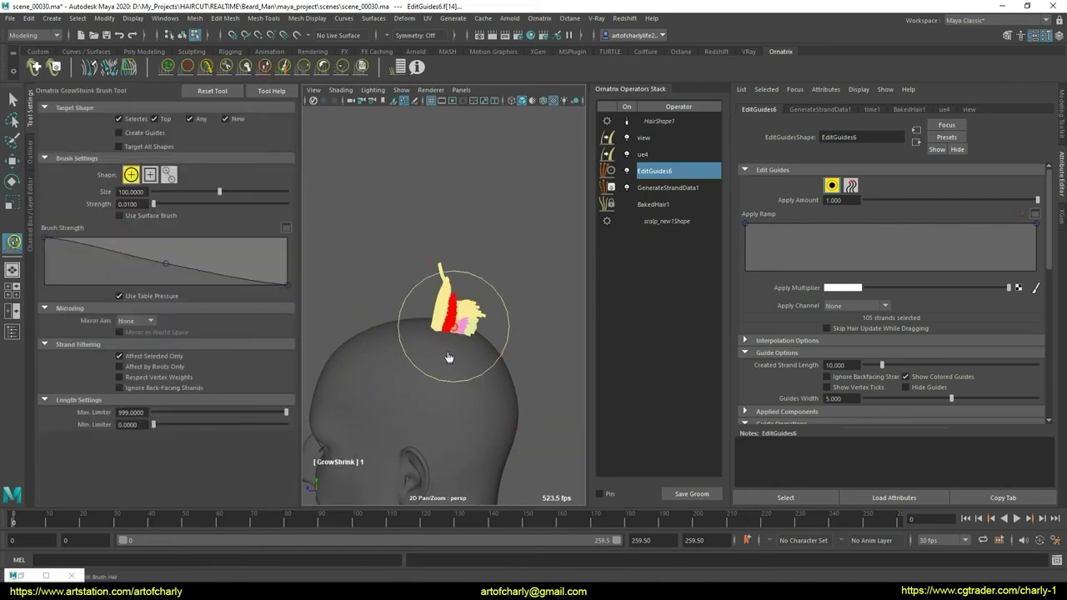
drag(453, 321, 450, 359)
drag(457, 308, 452, 346)
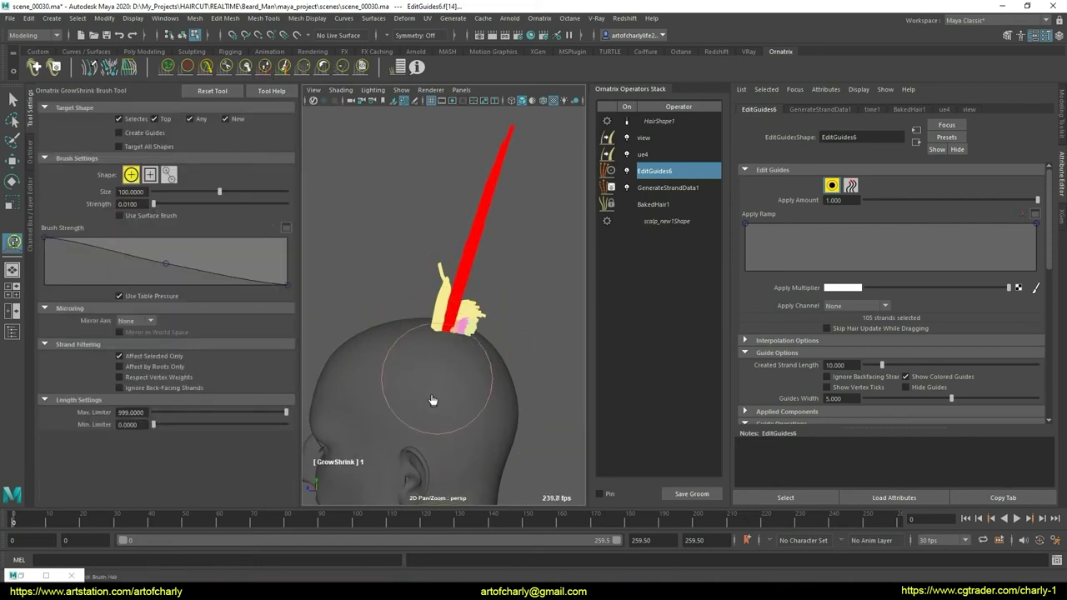
drag(461, 292, 443, 368)
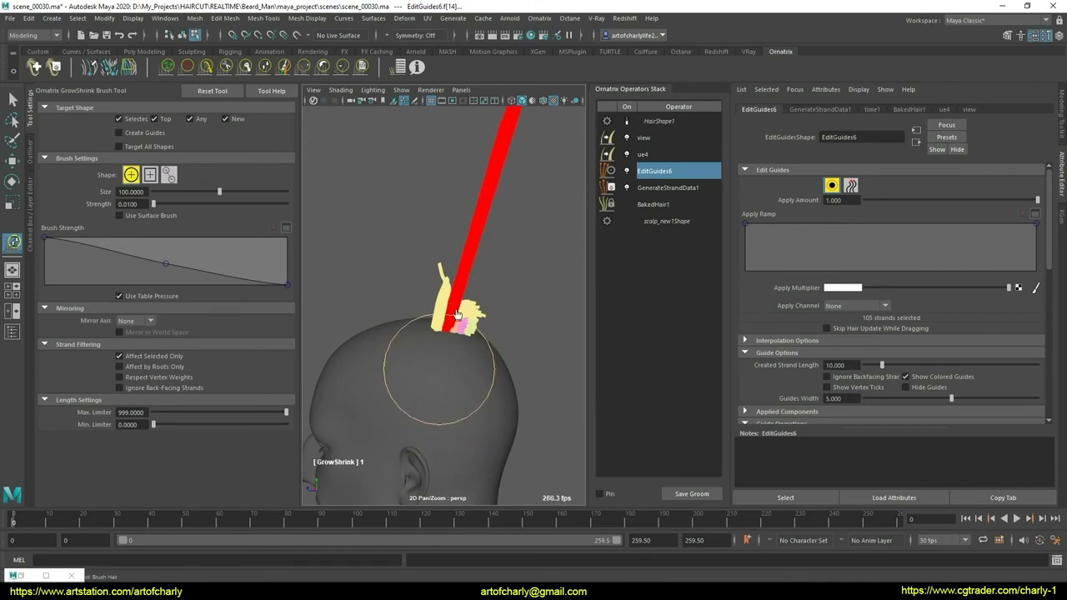
- Trim the red strand and comb it right to lie along the yellow strand
click(226, 67)
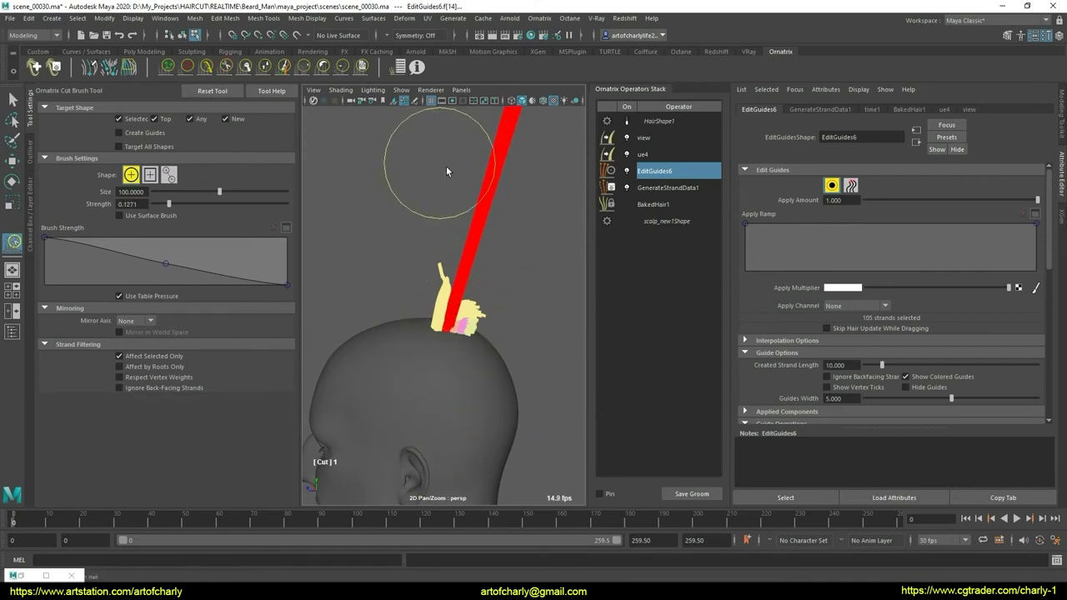
drag(447, 149, 508, 178)
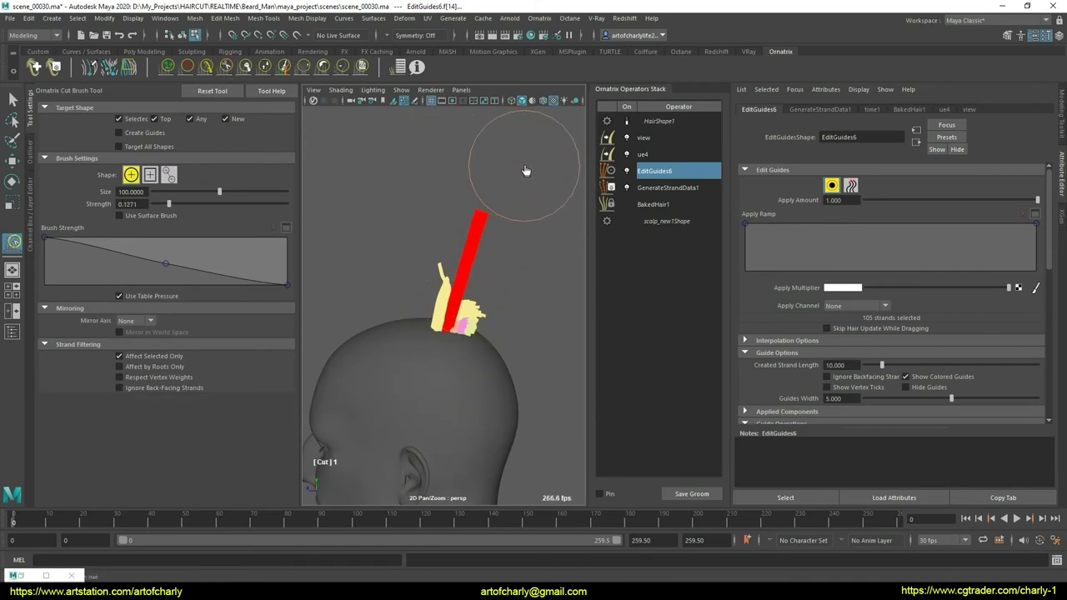
click(207, 67)
alt+drag(434, 317, 360, 311)
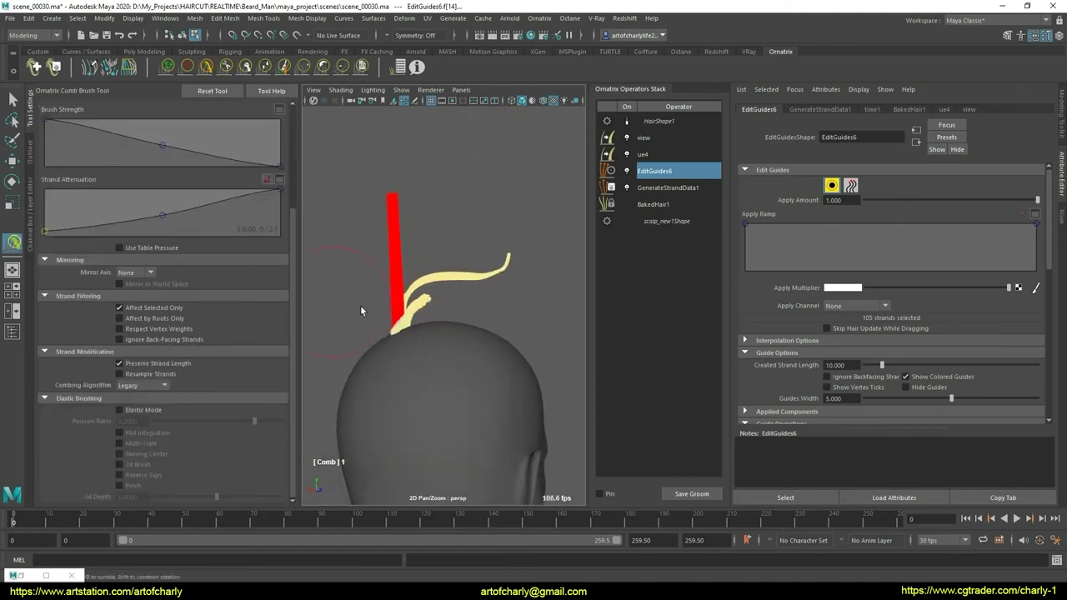
drag(387, 268, 511, 264)
mouse_move(411, 309)
alt+mouse_down()
mouse_move(369, 274)
mouse_move(463, 255)
alt+mouse_up()
mouse_move(349, 300)
mouse_down()
mouse_move(444, 291)
mouse_move(505, 336)
mouse_up()
scroll(439, 362, up, 3)
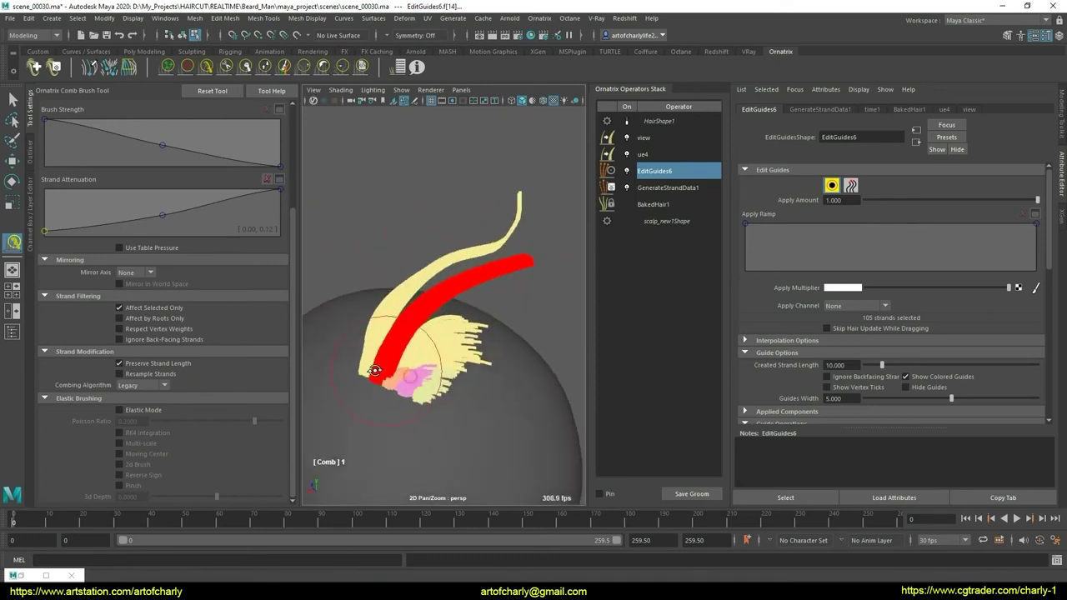
mouse_move(439, 361)
alt+mouse_down()
mouse_move(410, 350)
mouse_move(490, 324)
mouse_move(393, 319)
mouse_move(448, 343)
mouse_move(432, 327)
mouse_move(386, 331)
alt+mouse_up()
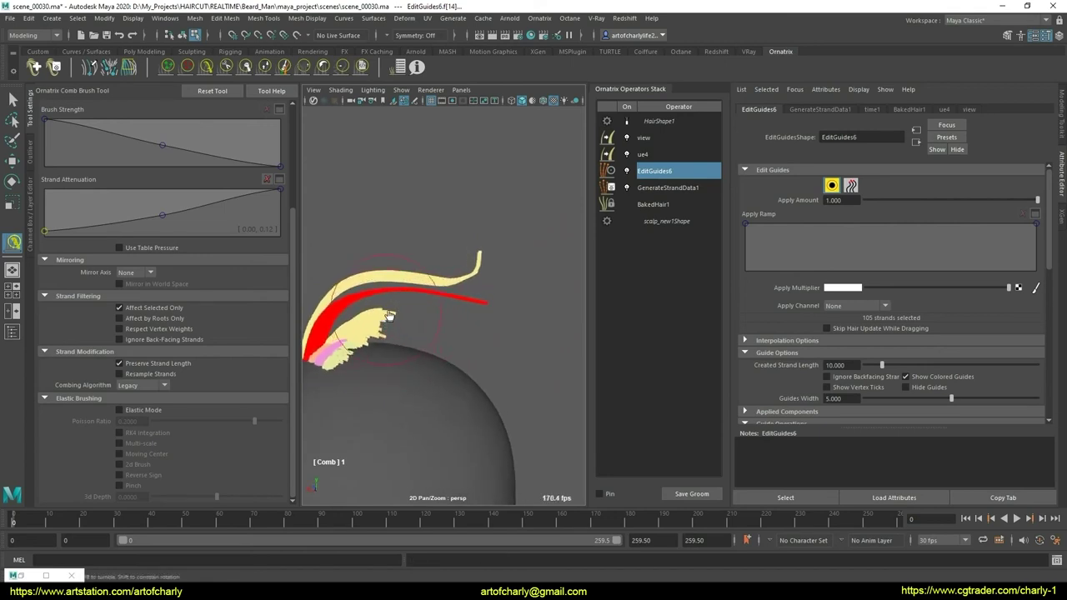
mouse_move(310, 367)
alt+mouse_down()
mouse_move(475, 314)
mouse_move(464, 301)
mouse_move(489, 354)
alt+mouse_up()
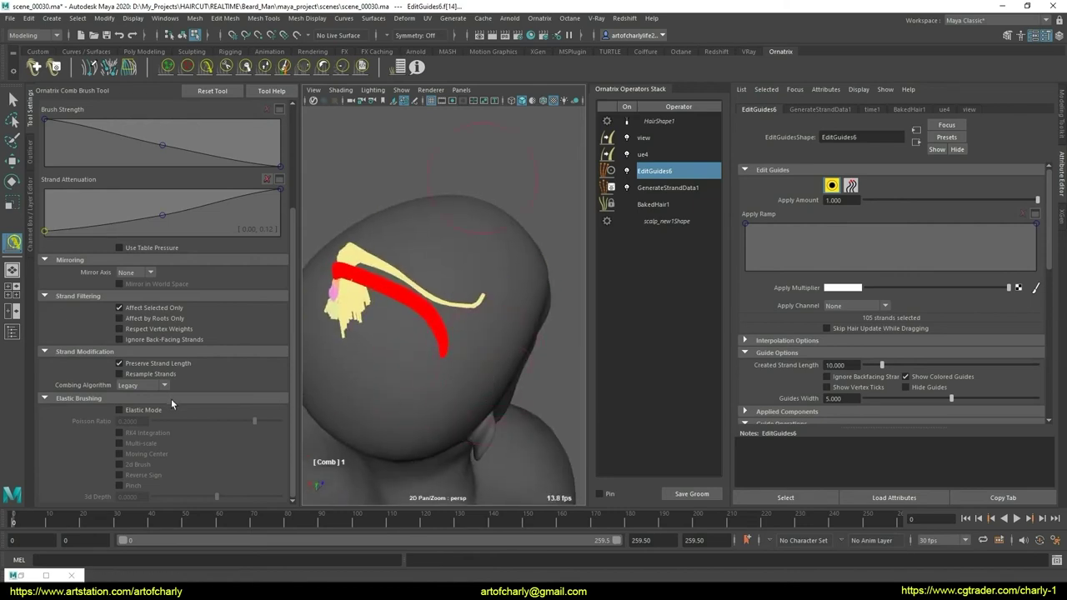
- Switch combing to the Local algorithm and smooth the red guide strands
click(146, 386)
click(133, 407)
mouse_move(477, 357)
alt+mouse_down()
mouse_move(495, 384)
mouse_move(488, 351)
alt+mouse_up()
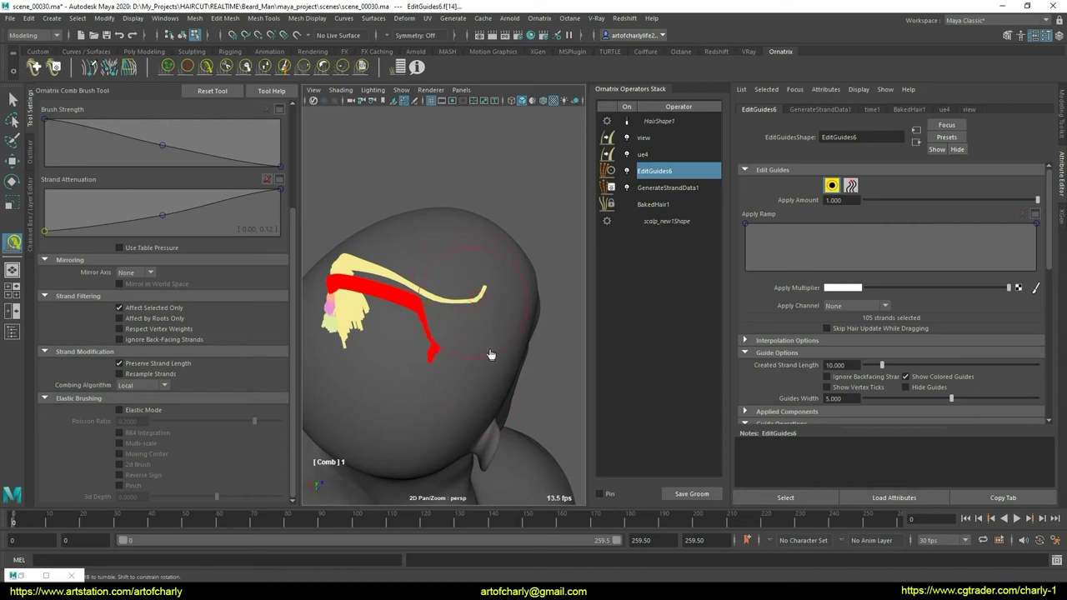
alt+drag(470, 331, 471, 324)
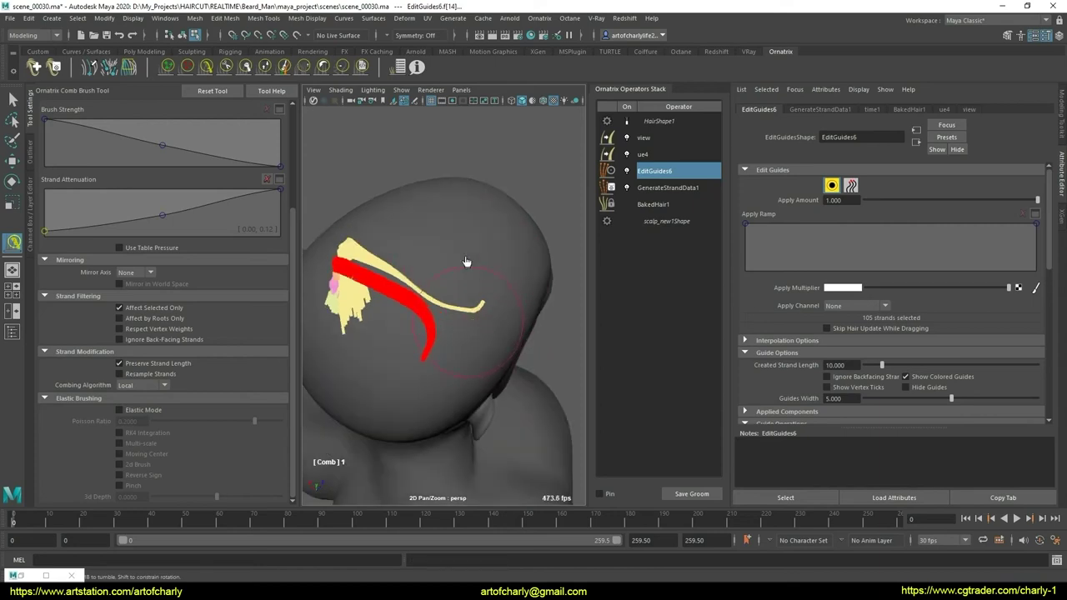
click(346, 72)
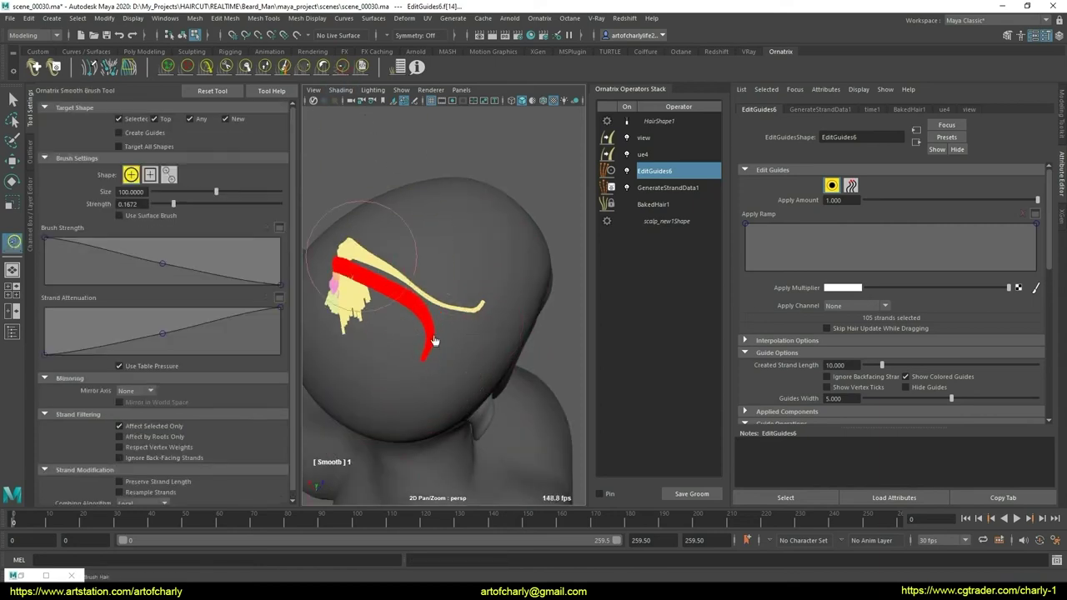
mouse_move(434, 340)
alt+mouse_down()
mouse_move(452, 441)
mouse_move(526, 350)
mouse_move(475, 369)
mouse_move(489, 334)
mouse_move(424, 408)
mouse_move(424, 425)
mouse_move(450, 392)
mouse_move(434, 358)
mouse_move(467, 376)
mouse_move(486, 443)
mouse_move(470, 391)
mouse_move(445, 414)
mouse_move(491, 332)
mouse_move(487, 398)
mouse_move(440, 380)
mouse_move(434, 364)
mouse_move(475, 354)
mouse_move(452, 393)
mouse_move(425, 385)
alt+mouse_up()
key(q)
scroll(459, 369, up, 3)
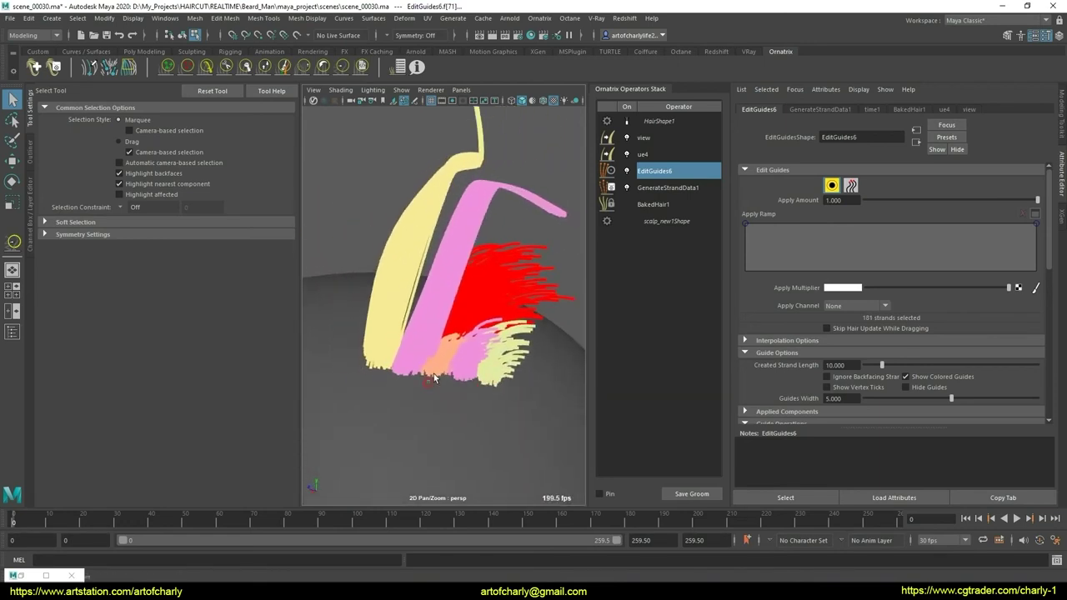
mouse_move(425, 384)
alt+right_down()
mouse_move(453, 421)
mouse_move(326, 271)
alt+right_up()
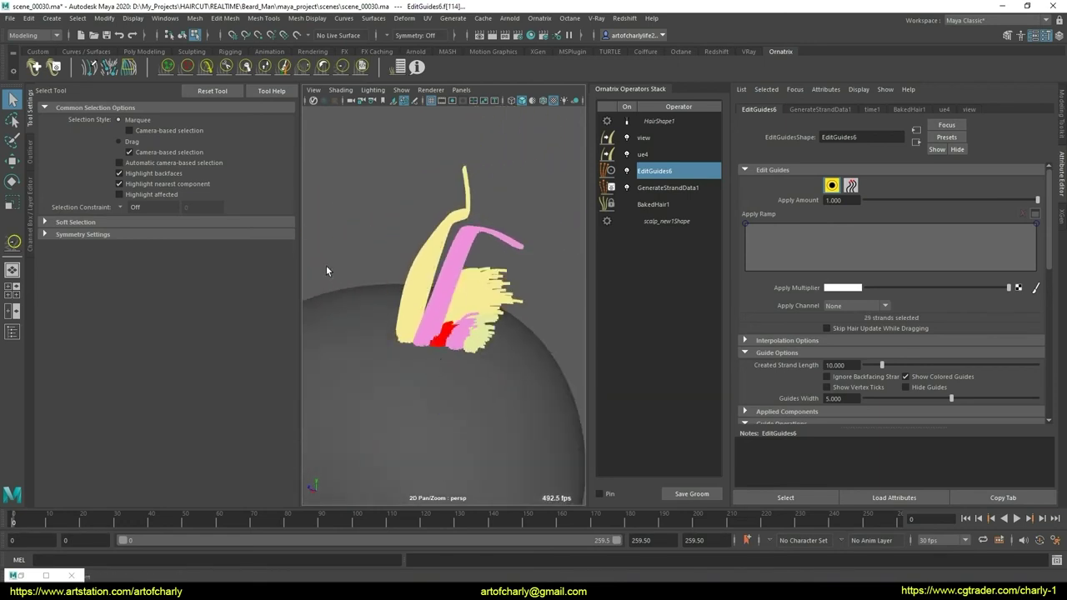
- Comb and lengthen the red guides, then cut the red strand shorter
click(209, 67)
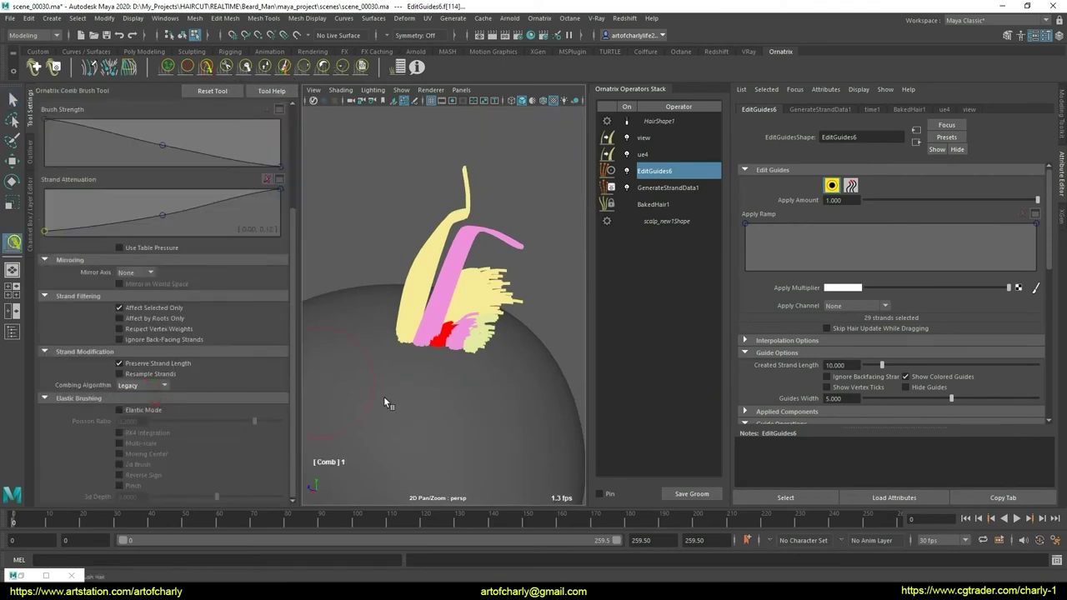
alt+drag(491, 382, 444, 339)
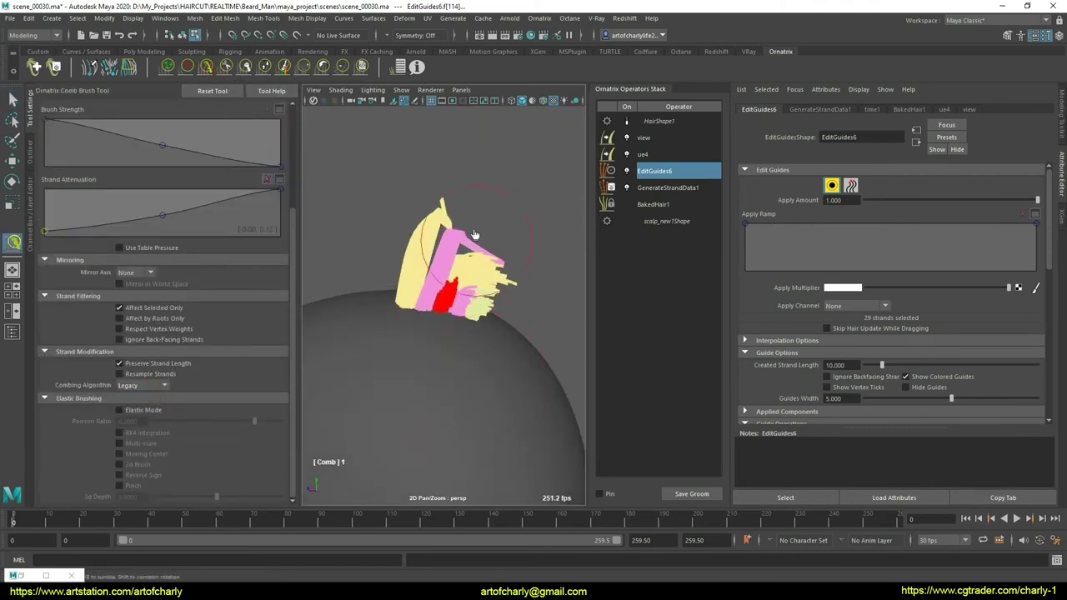
click(264, 67)
alt+right_drag(467, 317, 436, 250)
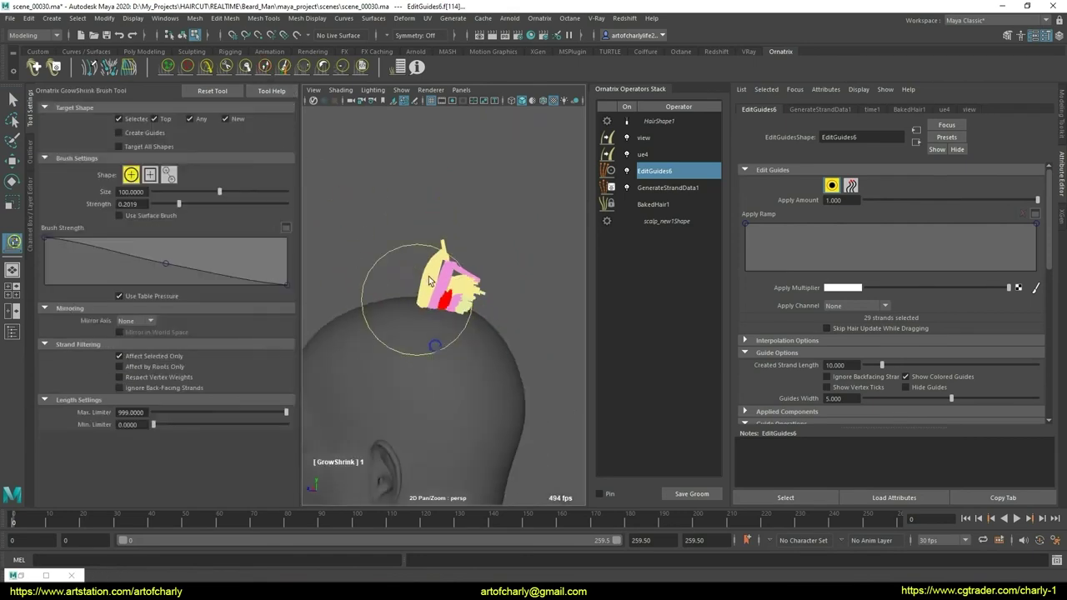
alt+drag(436, 250, 417, 398)
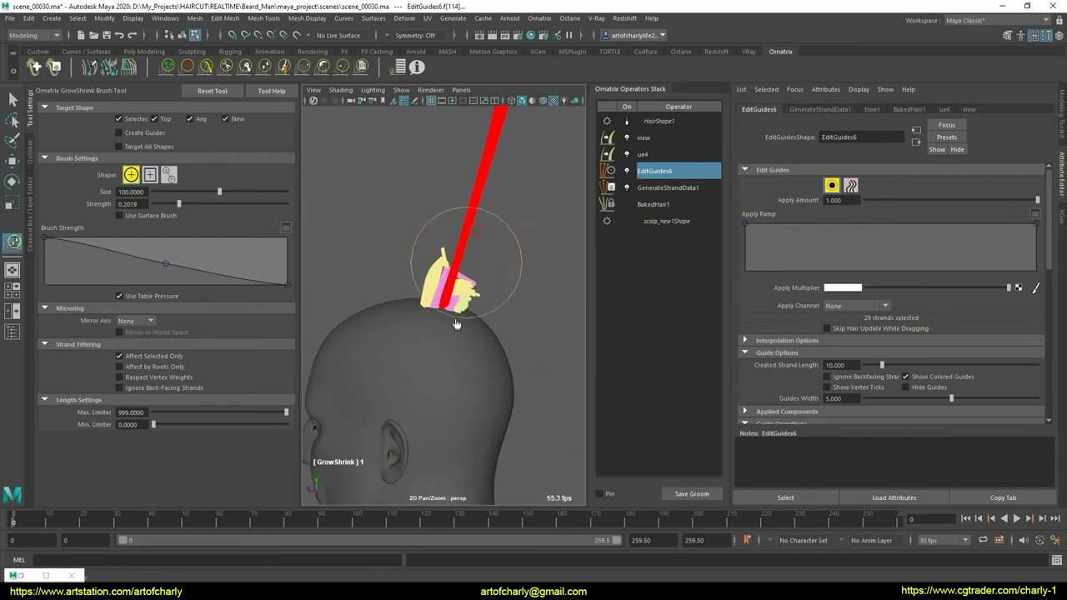
click(226, 66)
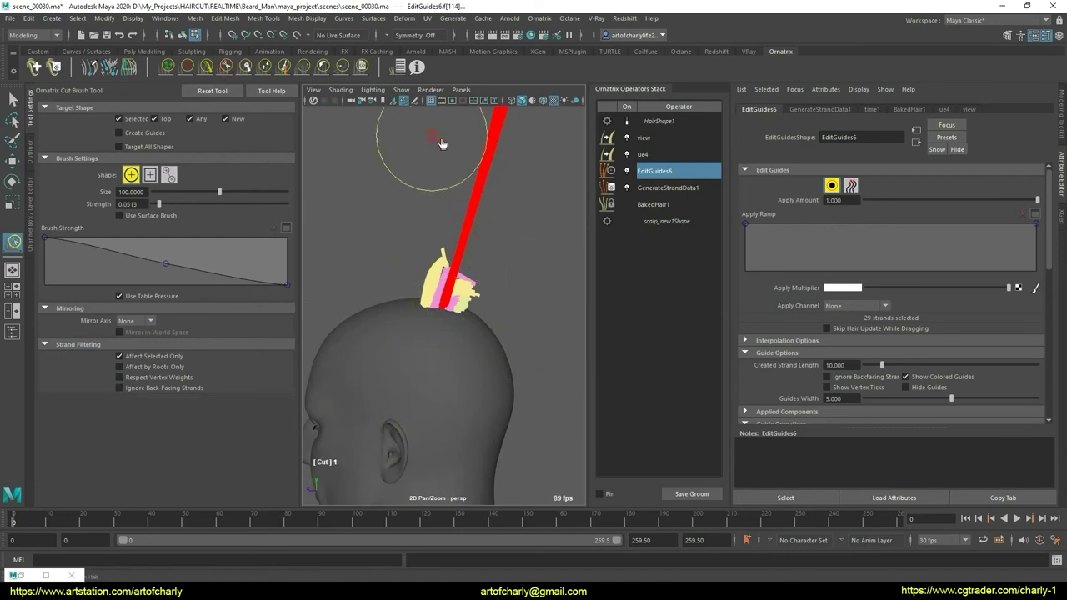
drag(442, 143, 525, 167)
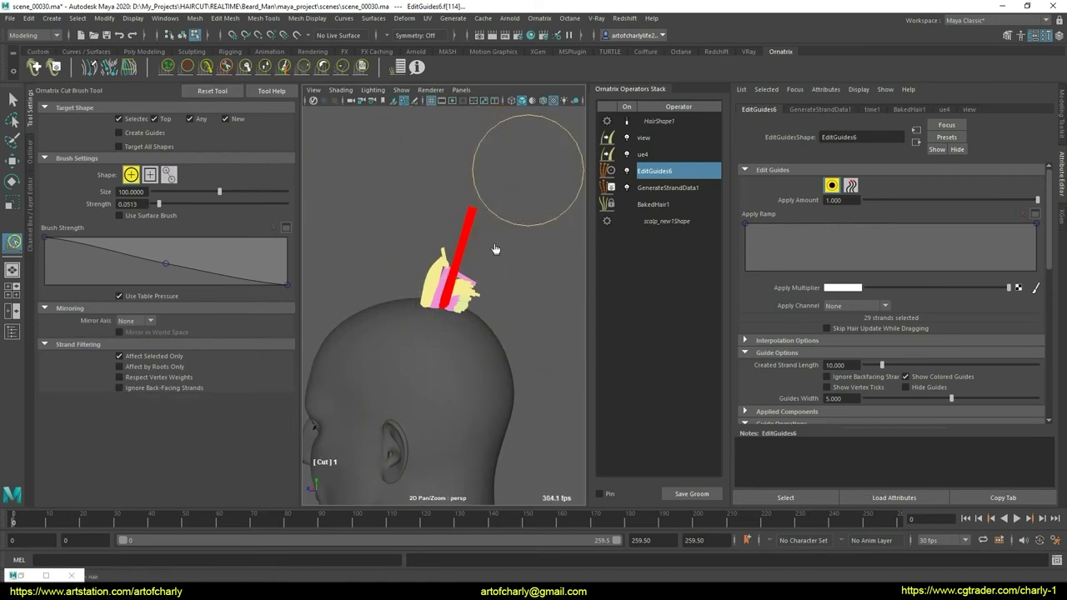
- Rework the red and pink guides with the GrowShrink and Comb brushes from behind the head
click(264, 67)
click(226, 68)
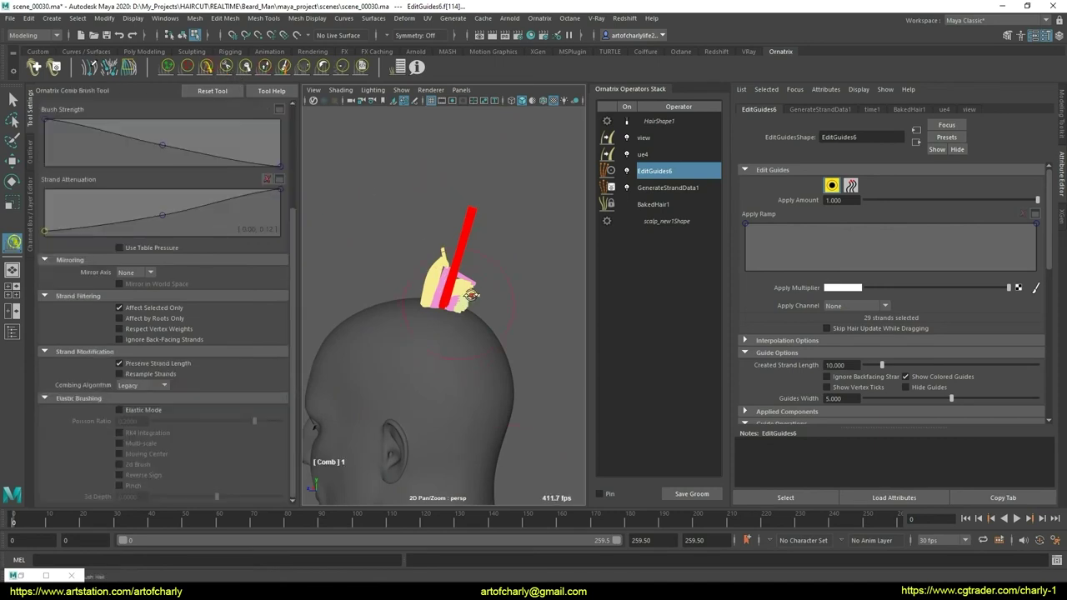
alt+drag(471, 295, 265, 335)
mouse_move(400, 350)
alt+mouse_down()
mouse_move(354, 331)
mouse_move(453, 374)
alt+mouse_up()
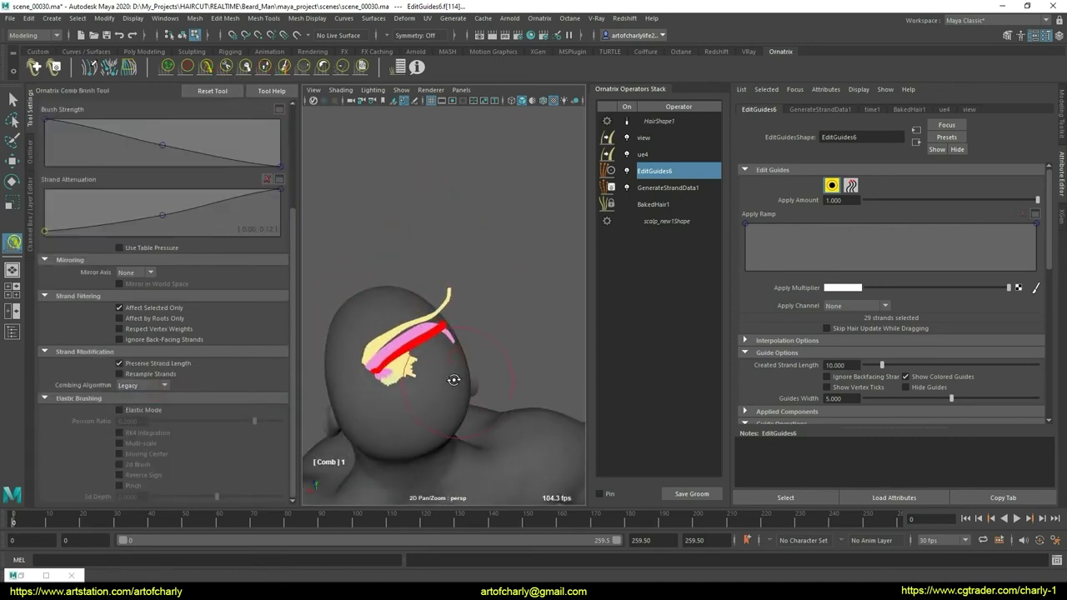
scroll(450, 379, up, 3)
scroll(442, 383, up, 2)
scroll(437, 382, down, 3)
alt+drag(429, 312, 437, 291)
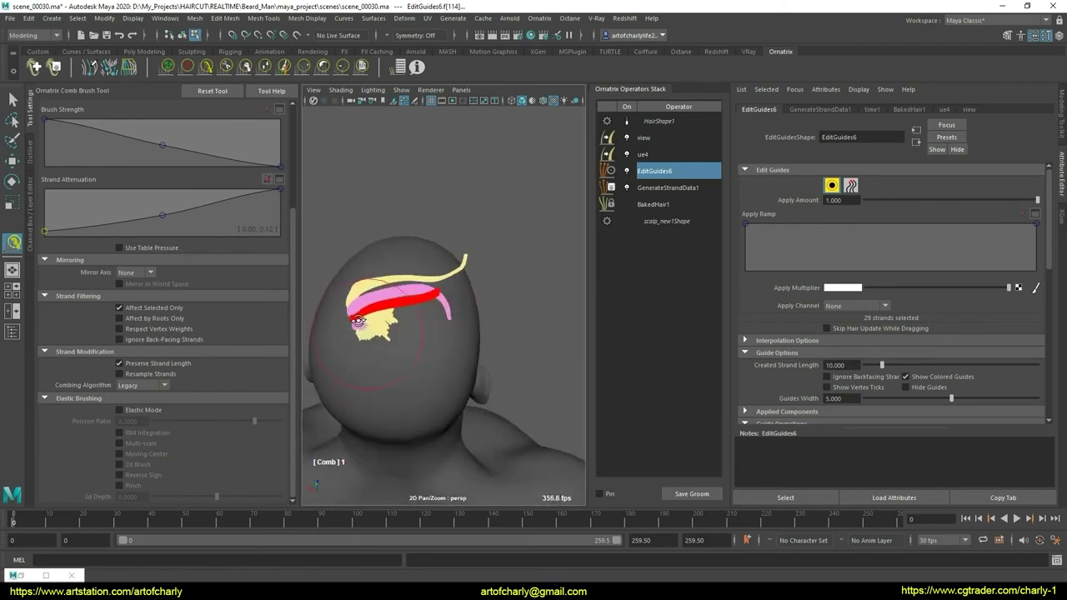
click(264, 68)
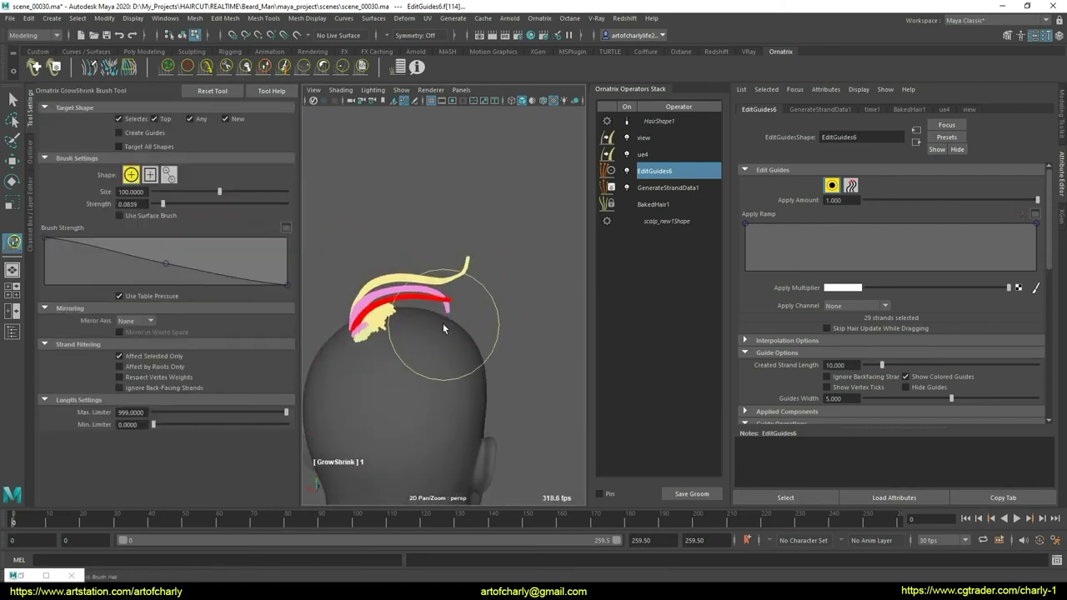
click(245, 67)
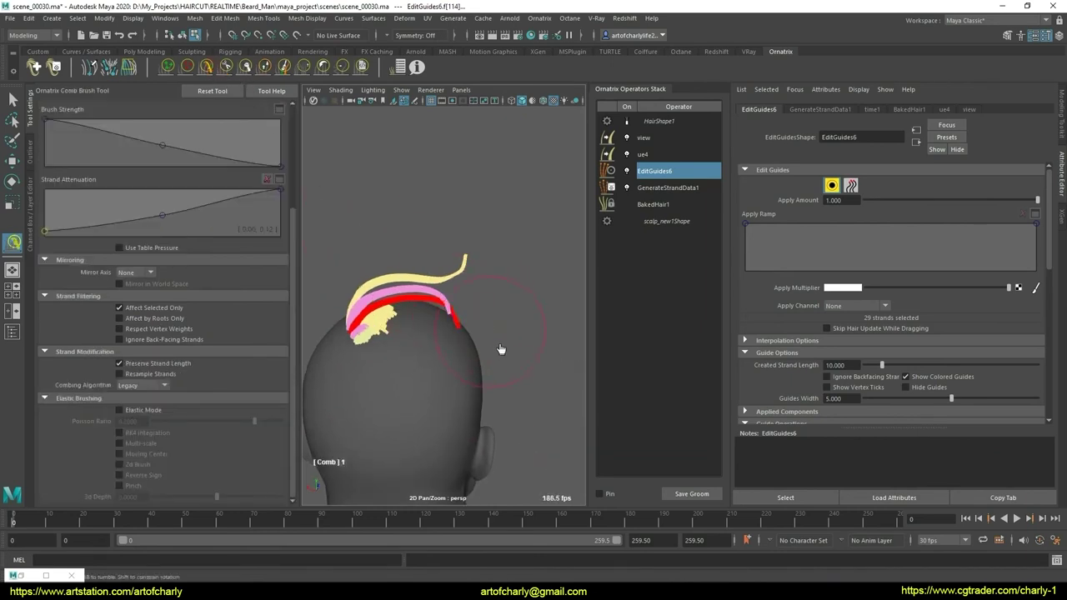
- Smooth the guides into long arcs over the crown, then select the short fuzzy strands
mouse_move(500, 348)
alt+mouse_down()
mouse_move(444, 355)
mouse_move(472, 341)
alt+mouse_up()
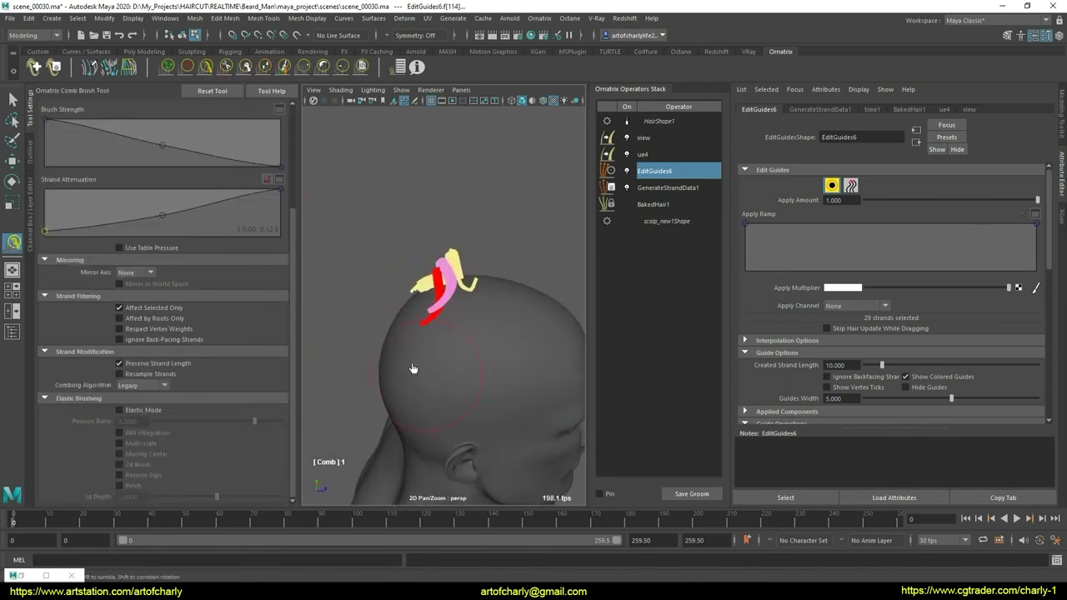
alt+drag(413, 367, 486, 370)
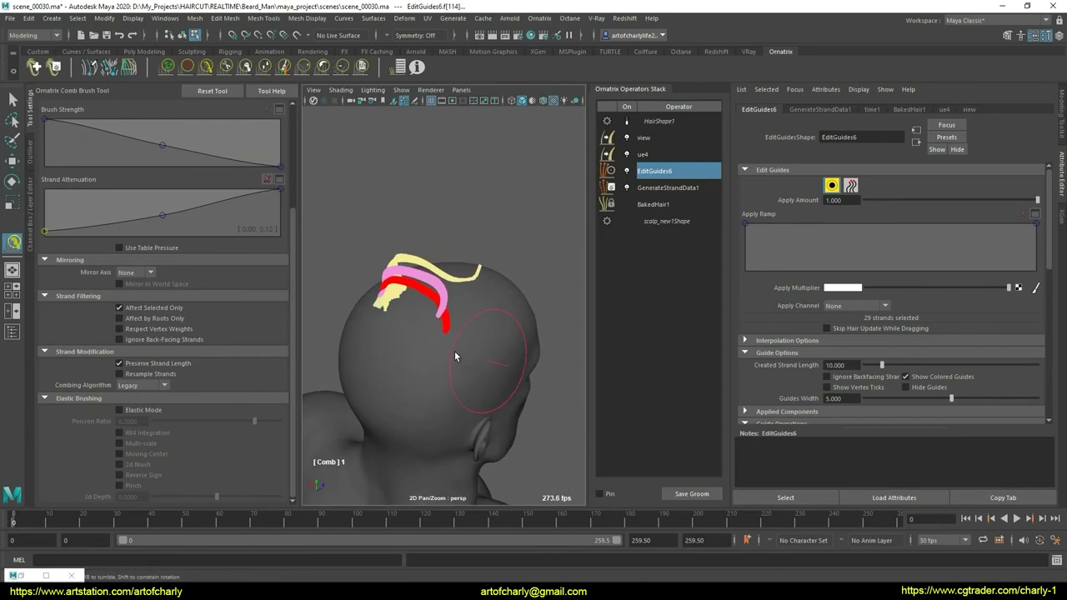
mouse_move(453, 350)
alt+mouse_down()
mouse_move(488, 362)
mouse_move(475, 348)
alt+mouse_up()
alt+drag(450, 399, 495, 275)
alt+right_drag(495, 276, 500, 350)
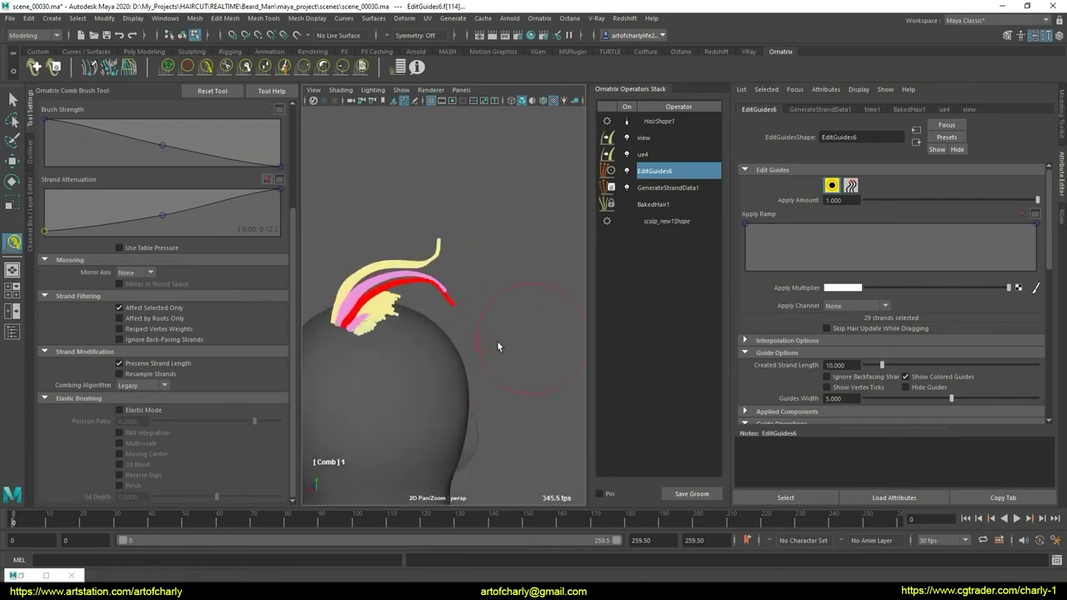
alt+drag(500, 350, 404, 318)
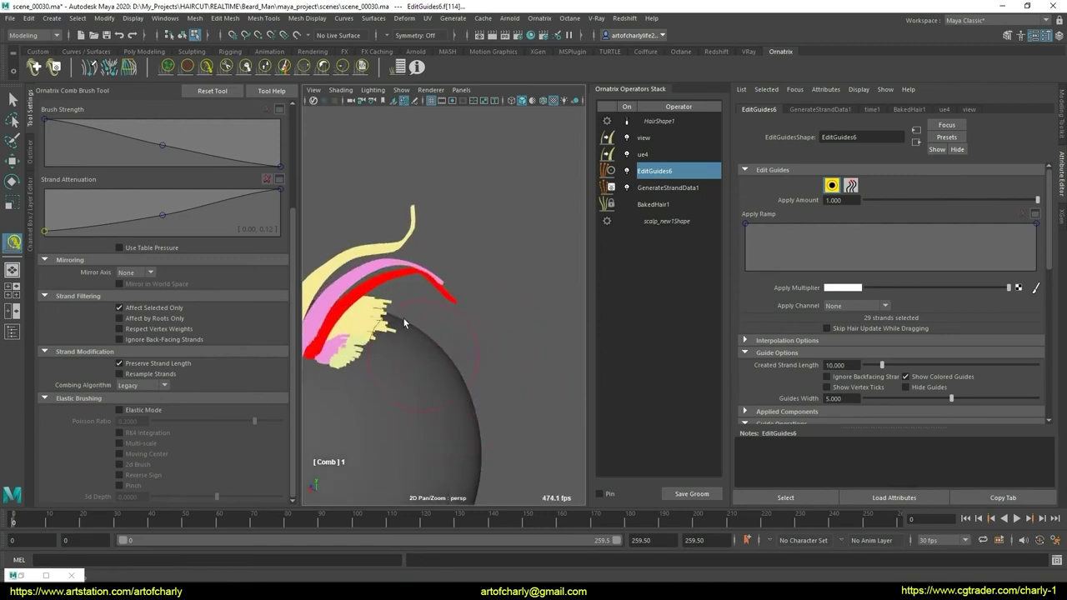
click(340, 68)
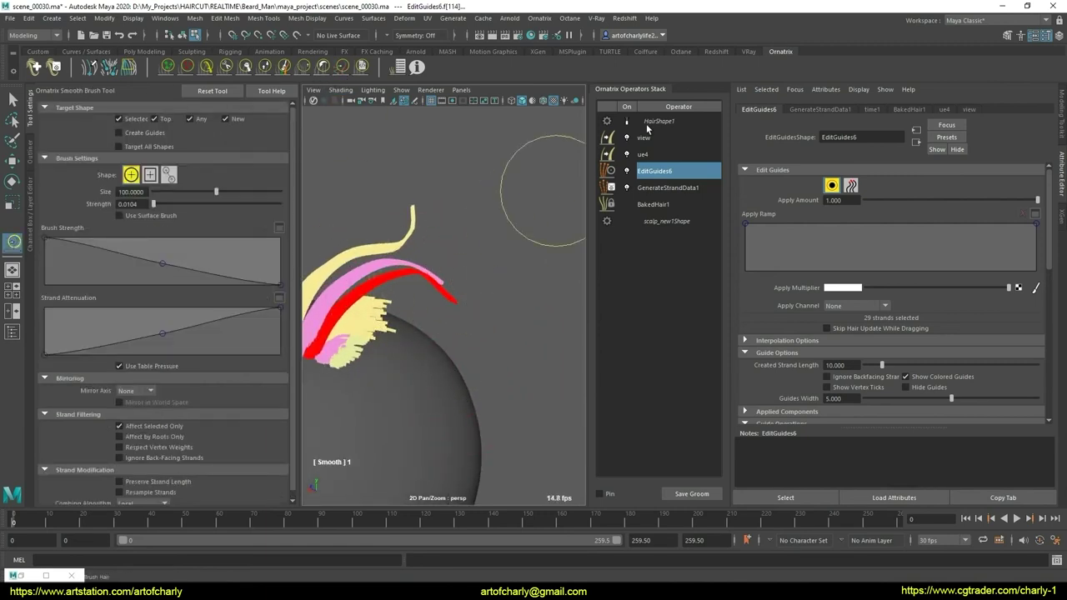
mouse_move(500, 208)
alt+mouse_down()
mouse_move(464, 238)
mouse_move(464, 298)
mouse_move(356, 310)
mouse_move(357, 345)
mouse_move(500, 238)
alt+mouse_up()
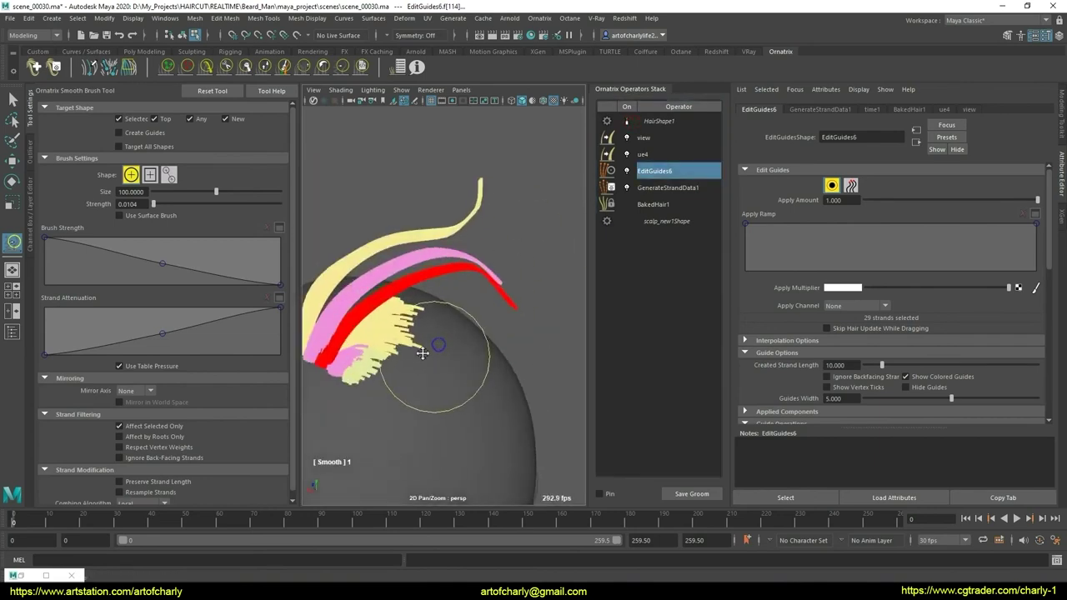
mouse_move(423, 354)
alt+mouse_down()
mouse_move(476, 370)
mouse_move(441, 453)
mouse_move(454, 330)
mouse_move(440, 358)
mouse_move(466, 338)
mouse_move(467, 350)
alt+mouse_up()
key(q)
mouse_move(370, 250)
mouse_down()
mouse_move(466, 376)
mouse_move(394, 335)
mouse_move(350, 245)
mouse_up()
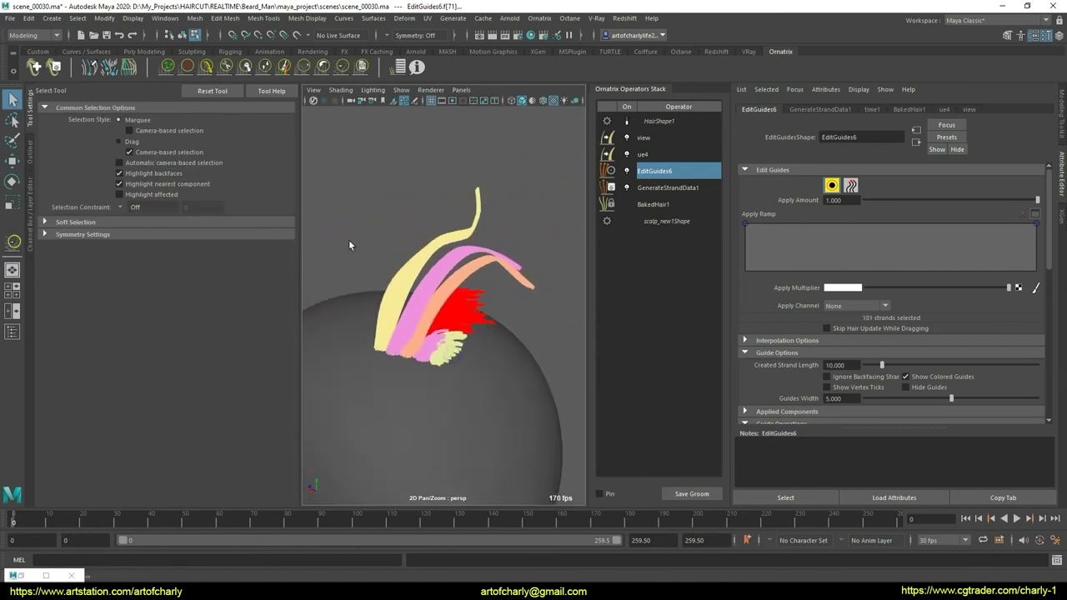
- Comb the red guides upward, lengthen them, then cut them shorter
click(265, 67)
mouse_move(417, 325)
alt+mouse_down()
mouse_move(454, 338)
mouse_move(451, 367)
mouse_move(441, 328)
mouse_move(438, 375)
alt+mouse_up()
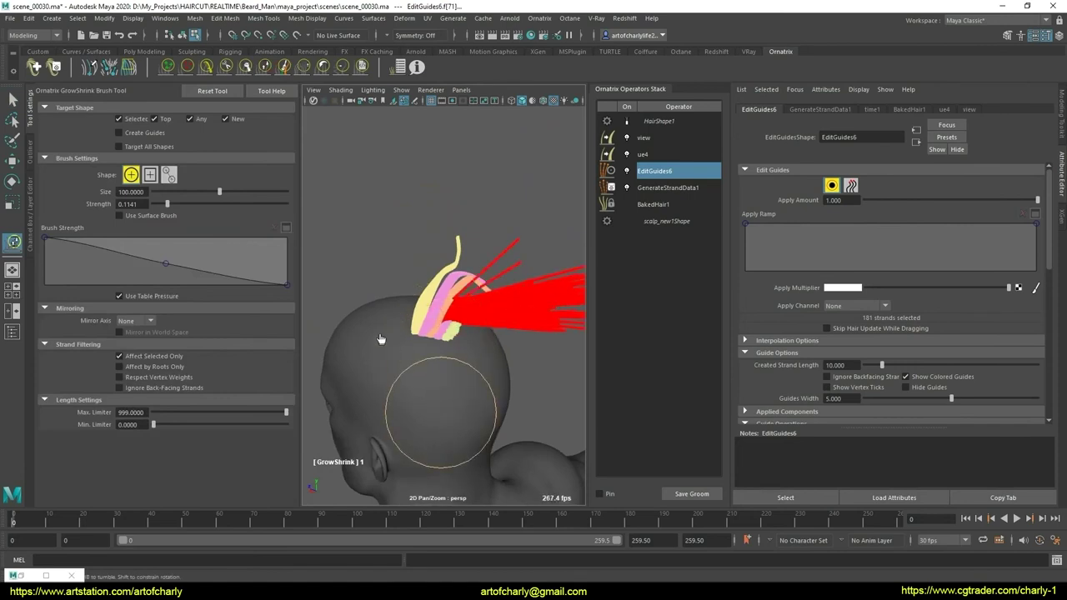
click(207, 68)
mouse_move(329, 277)
alt+mouse_down()
mouse_move(476, 374)
mouse_move(492, 298)
mouse_move(474, 364)
mouse_move(392, 316)
mouse_move(508, 262)
alt+mouse_up()
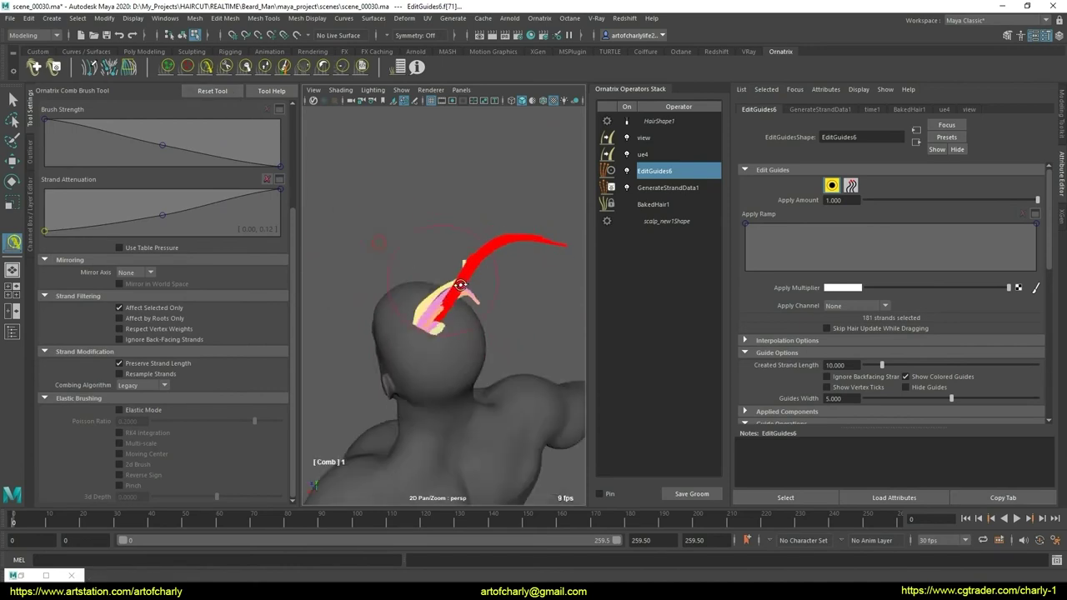
click(265, 66)
mouse_move(434, 205)
mouse_down()
mouse_move(453, 309)
mouse_move(436, 314)
mouse_move(460, 275)
mouse_up()
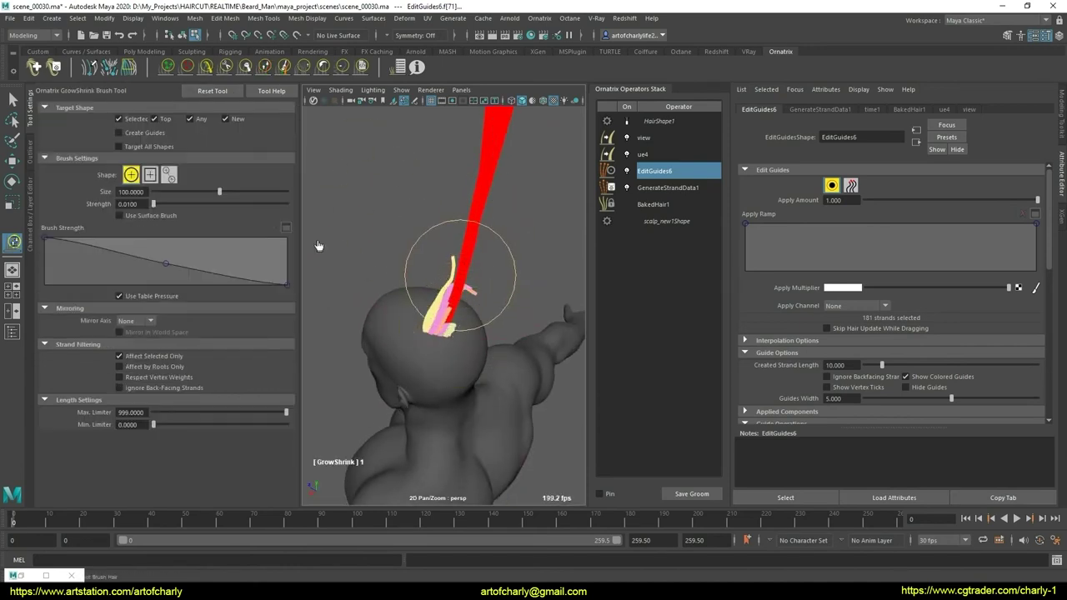
click(207, 68)
mouse_move(409, 176)
alt+mouse_down()
mouse_move(388, 186)
mouse_move(505, 226)
alt+mouse_up()
- Set the Comb brush's combing method to Local, viewed from the back of the head
click(167, 66)
alt+drag(350, 287, 406, 291)
mouse_move(454, 342)
alt+mouse_down()
mouse_move(424, 362)
mouse_move(480, 319)
alt+mouse_up()
mouse_move(450, 360)
alt+mouse_down()
mouse_move(464, 329)
mouse_move(503, 328)
mouse_move(436, 358)
mouse_move(492, 342)
mouse_move(467, 326)
mouse_move(500, 328)
mouse_move(405, 341)
mouse_move(508, 336)
mouse_move(486, 336)
alt+mouse_up()
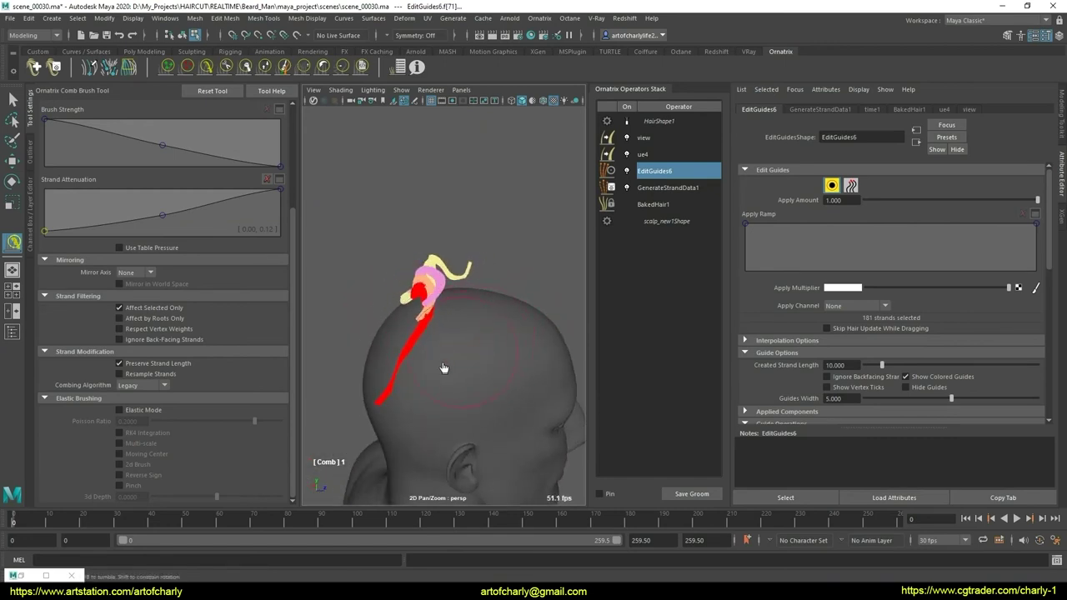
mouse_move(443, 368)
alt+mouse_down()
mouse_move(472, 340)
mouse_move(470, 324)
mouse_move(507, 342)
mouse_move(547, 336)
mouse_move(465, 338)
alt+mouse_up()
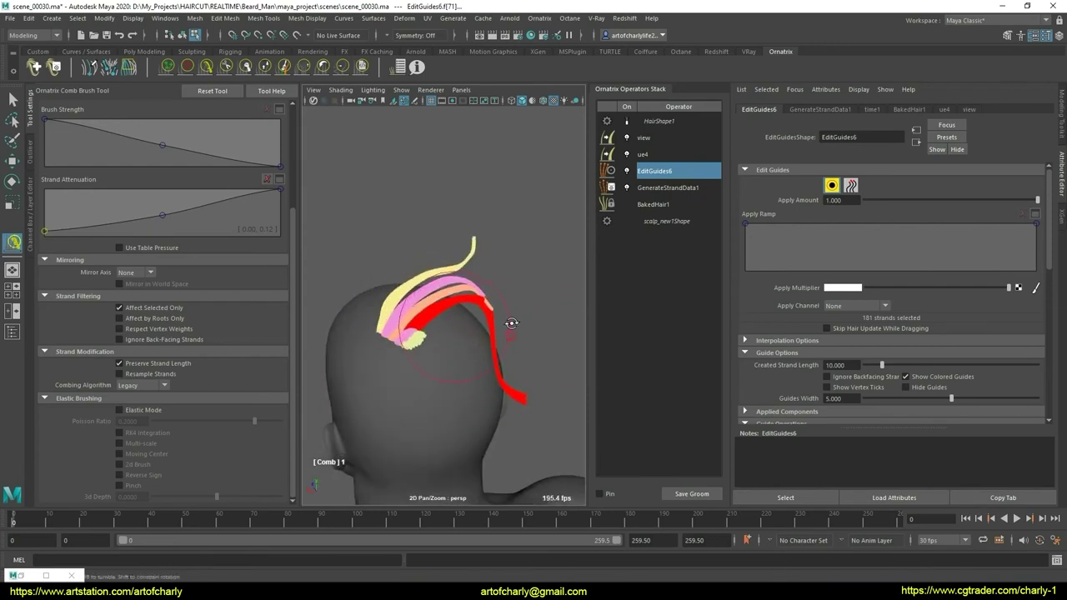
alt+drag(510, 323, 514, 267)
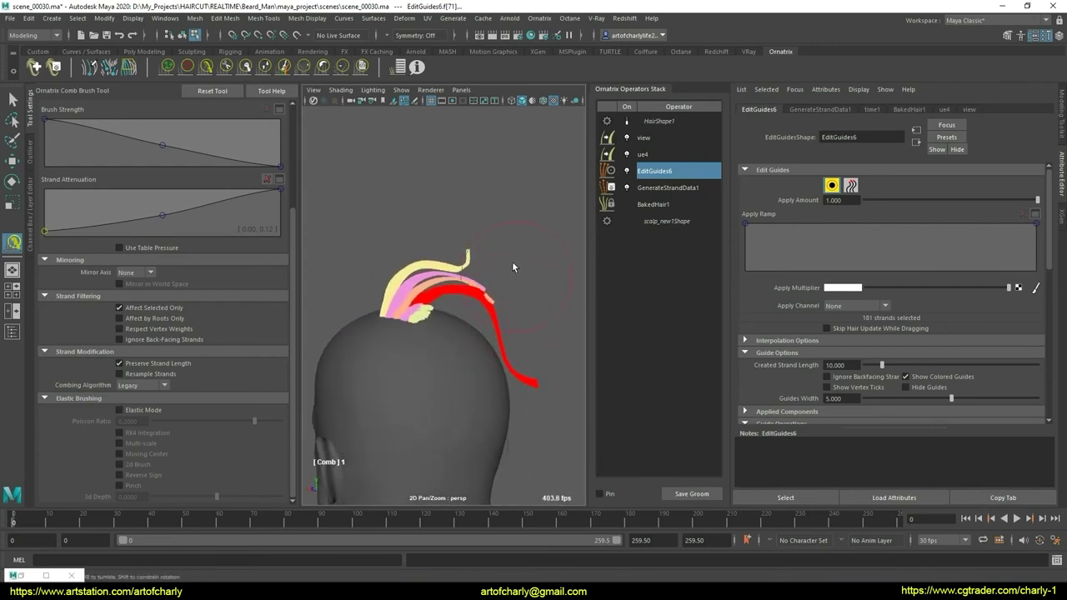
click(161, 386)
click(170, 403)
- Comb the red strands up against the pink layer, trim them near the crown, and smooth them
mouse_move(503, 272)
alt+mouse_down()
mouse_move(520, 262)
mouse_move(525, 292)
mouse_move(509, 293)
mouse_move(511, 272)
alt+mouse_up()
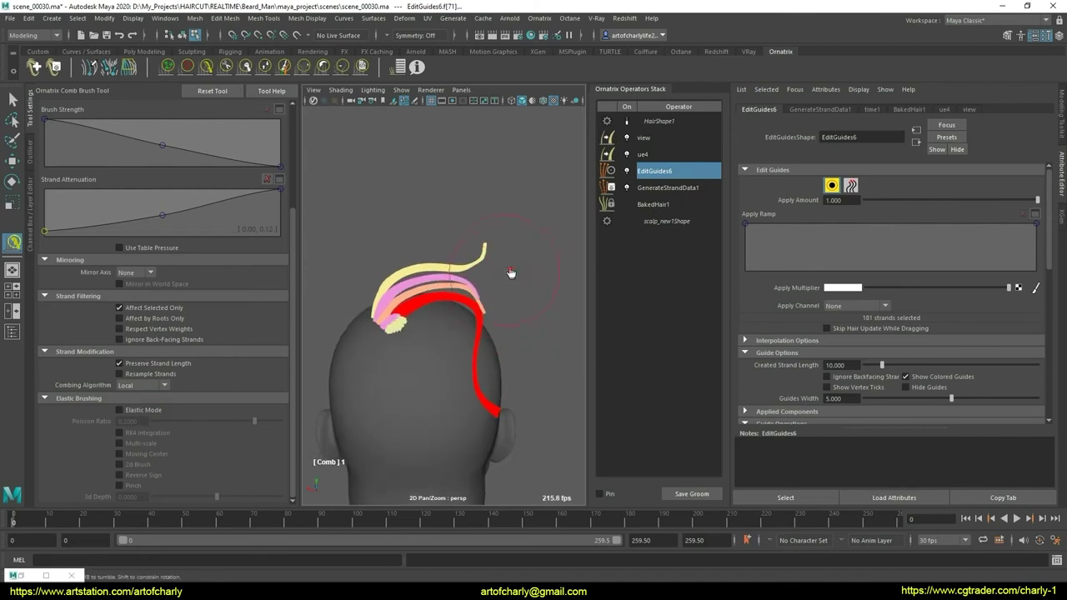
drag(509, 381, 491, 336)
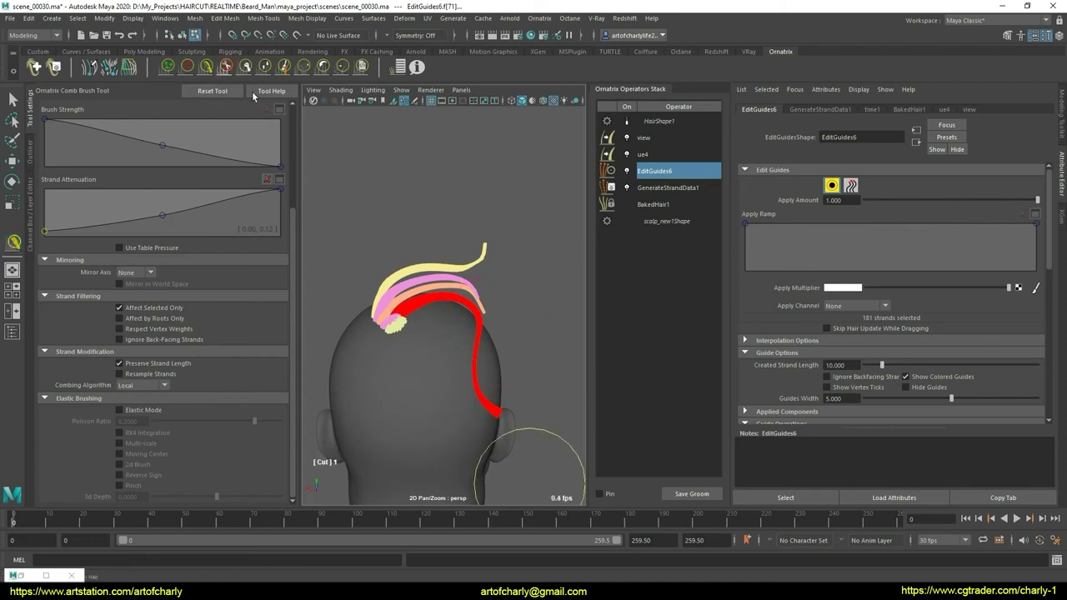
mouse_move(411, 353)
alt+mouse_down()
mouse_move(416, 424)
mouse_move(436, 340)
alt+mouse_up()
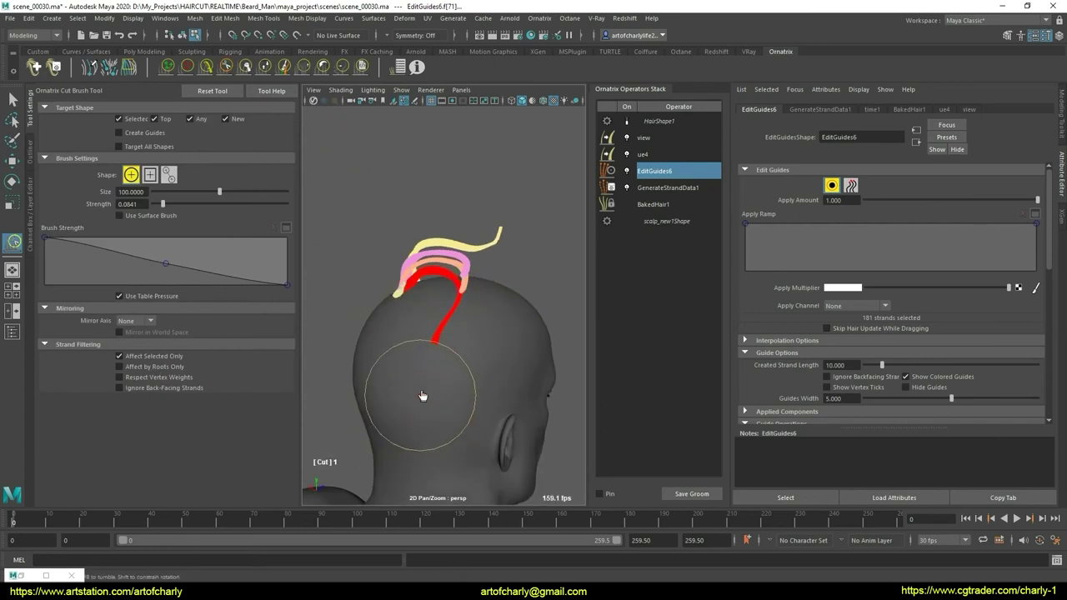
click(341, 70)
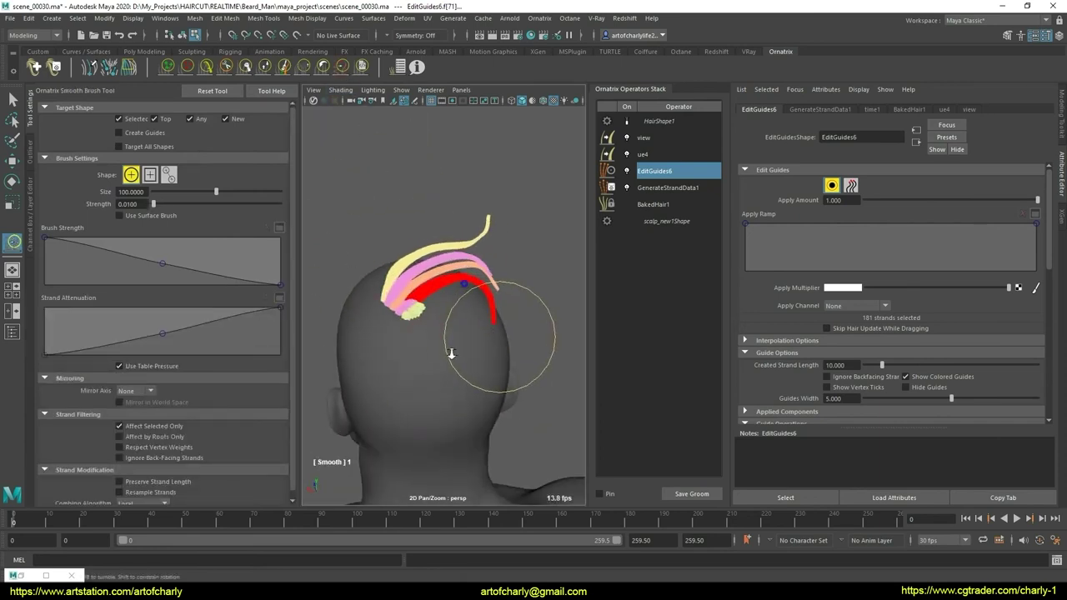
mouse_move(404, 338)
alt+mouse_down()
mouse_move(376, 334)
mouse_move(453, 340)
alt+mouse_up()
scroll(376, 334, up, 3)
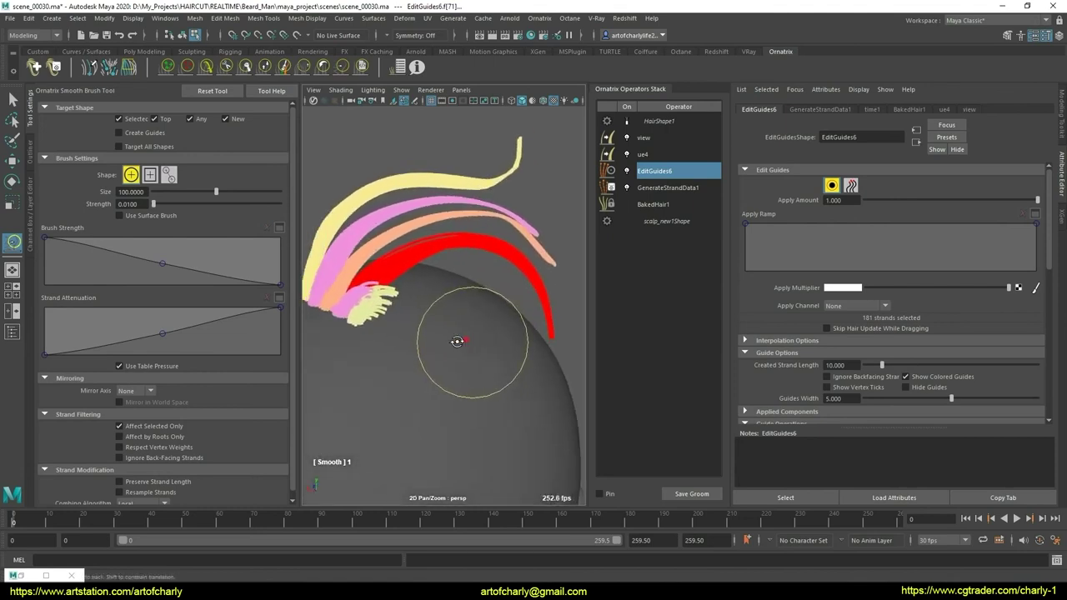
mouse_move(381, 405)
alt+mouse_down()
mouse_move(460, 340)
mouse_move(388, 350)
mouse_move(377, 240)
alt+mouse_up()
key(q)
- Set the Combing Algorithm to Legacy and inspect the stacked guide arcs from behind
click(205, 67)
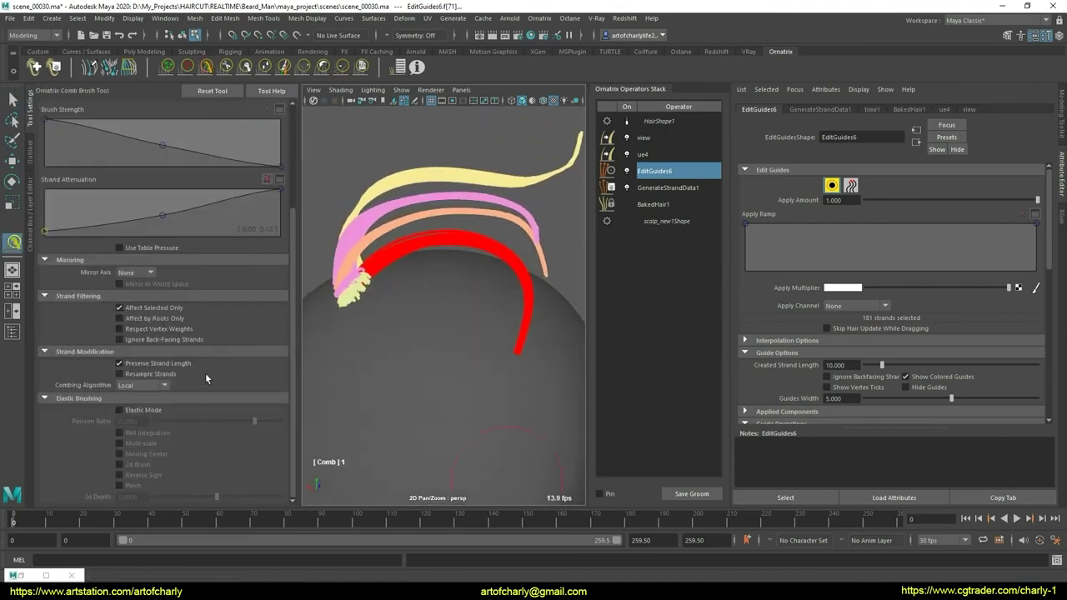
click(127, 397)
mouse_move(389, 329)
alt+mouse_down()
mouse_move(469, 288)
mouse_move(467, 298)
alt+mouse_up()
alt+drag(460, 337, 380, 353)
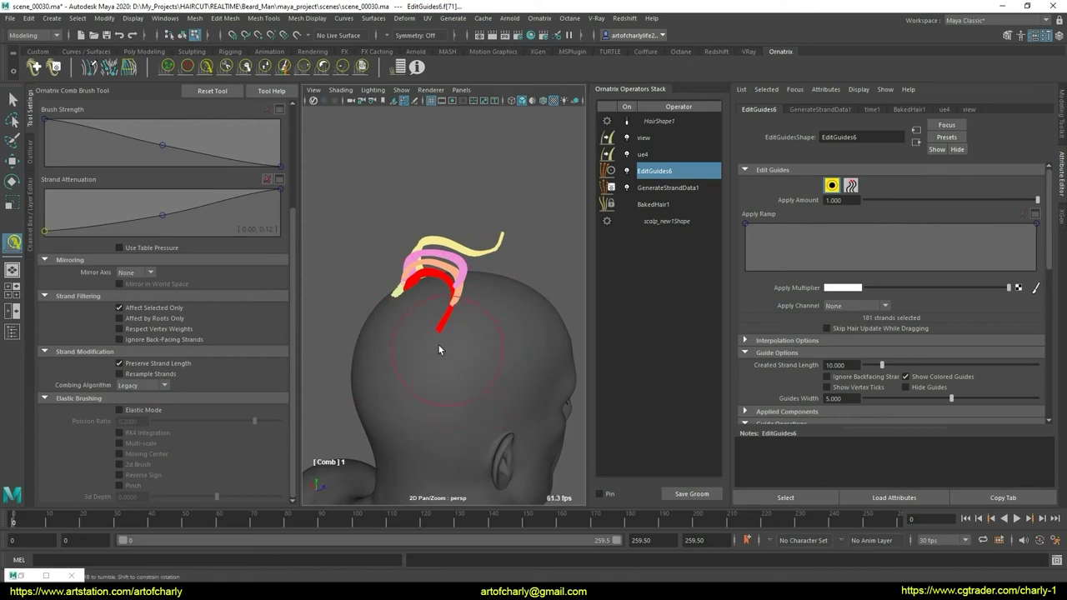
mouse_move(413, 325)
alt+mouse_down()
mouse_move(481, 344)
mouse_move(479, 371)
mouse_move(471, 291)
alt+mouse_up()
scroll(442, 335, up, 2)
scroll(448, 339, up, 3)
key(q)
scroll(481, 343, down, 3)
scroll(479, 375, up, 3)
- Select a new group of 37 strands and lengthen them with the GrowShrink brush
scroll(399, 368, down, 2)
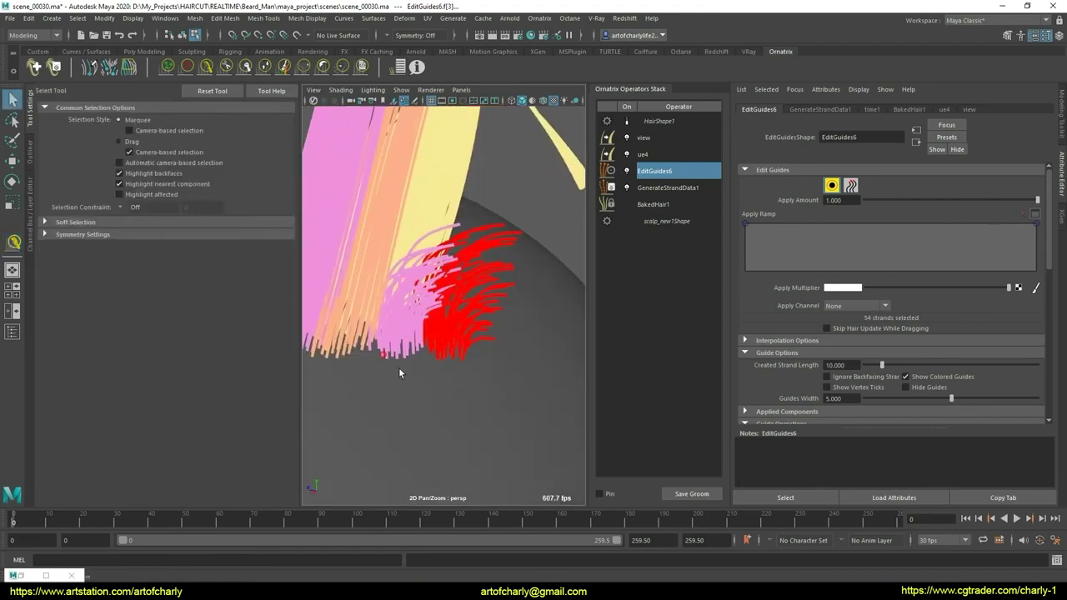
alt+drag(398, 367, 399, 308)
scroll(409, 389, up, 1)
alt+drag(408, 390, 412, 354)
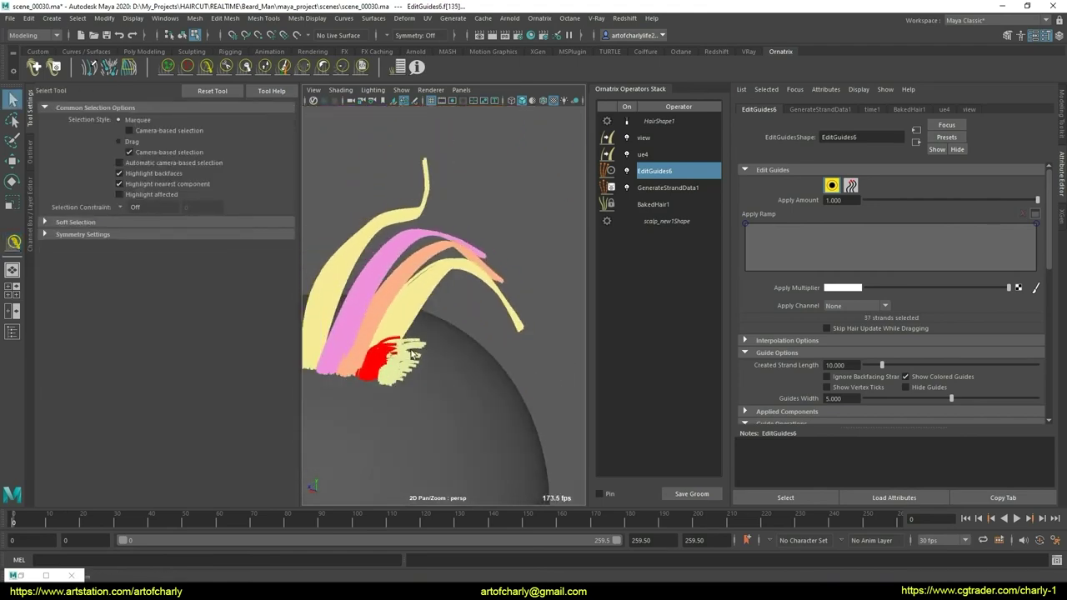
click(258, 71)
alt+drag(393, 298, 413, 293)
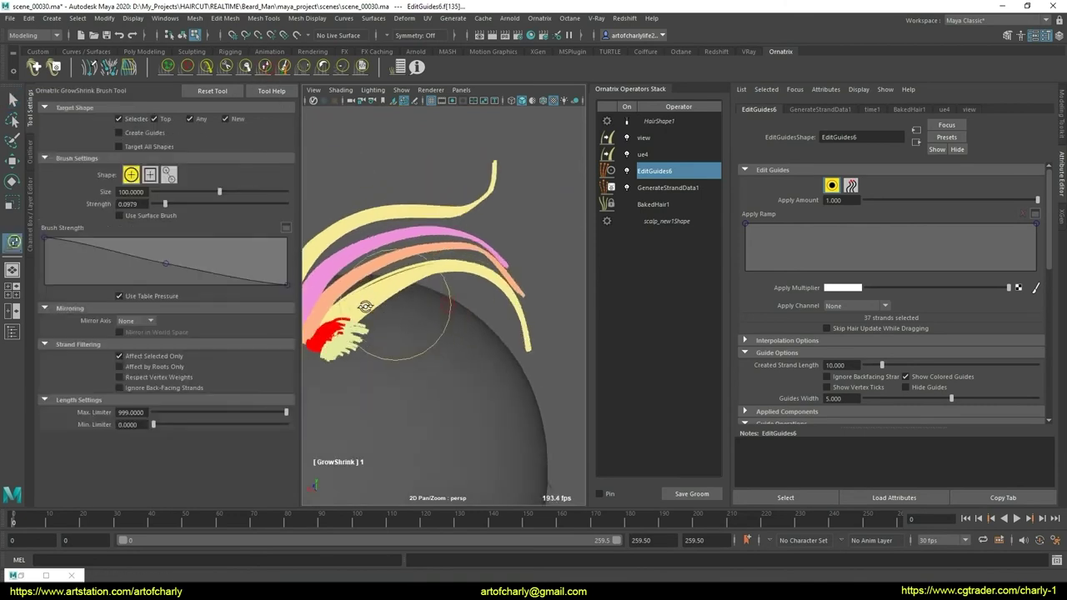
scroll(413, 293, down, 2)
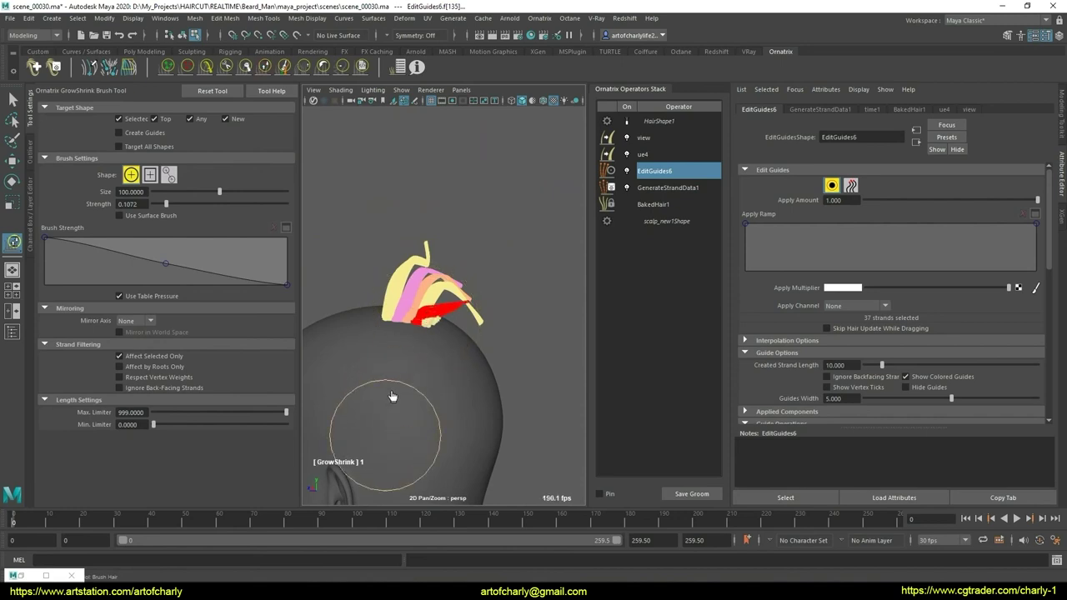
click(206, 67)
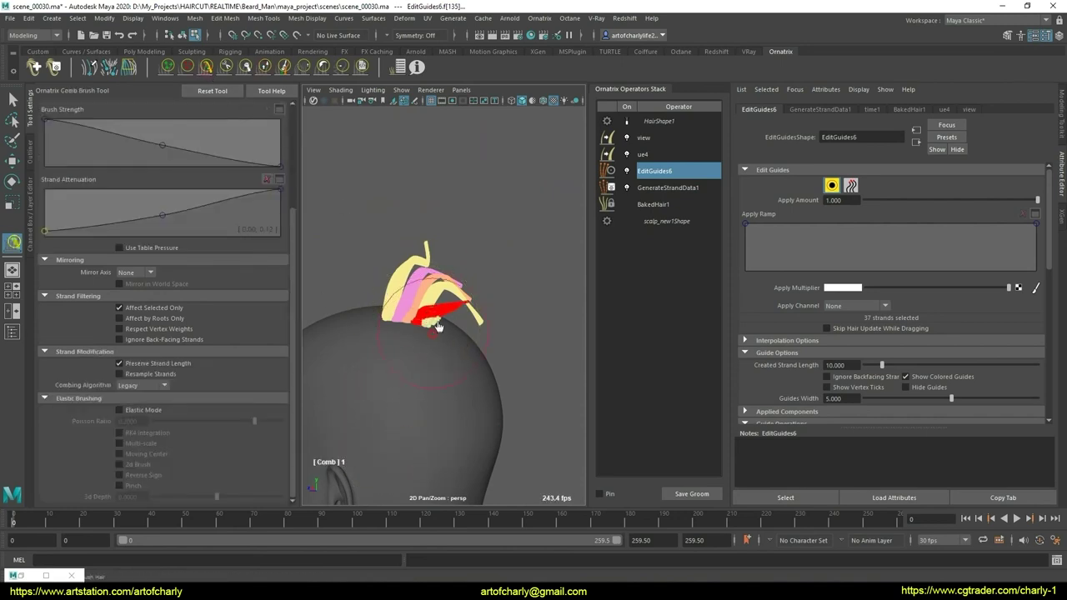
click(264, 67)
drag(409, 357, 393, 405)
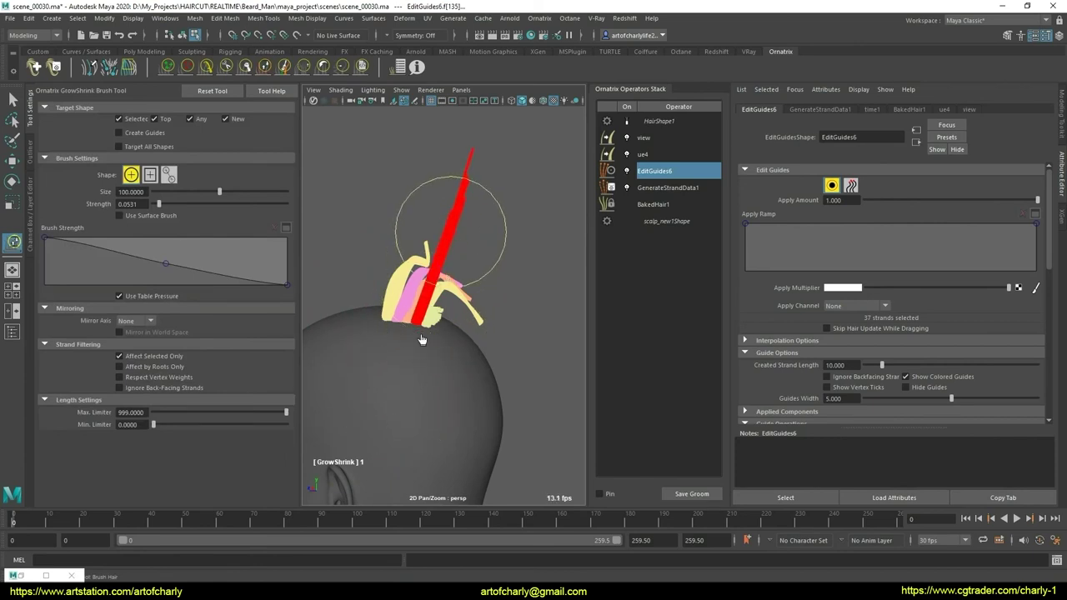
drag(422, 339, 411, 342)
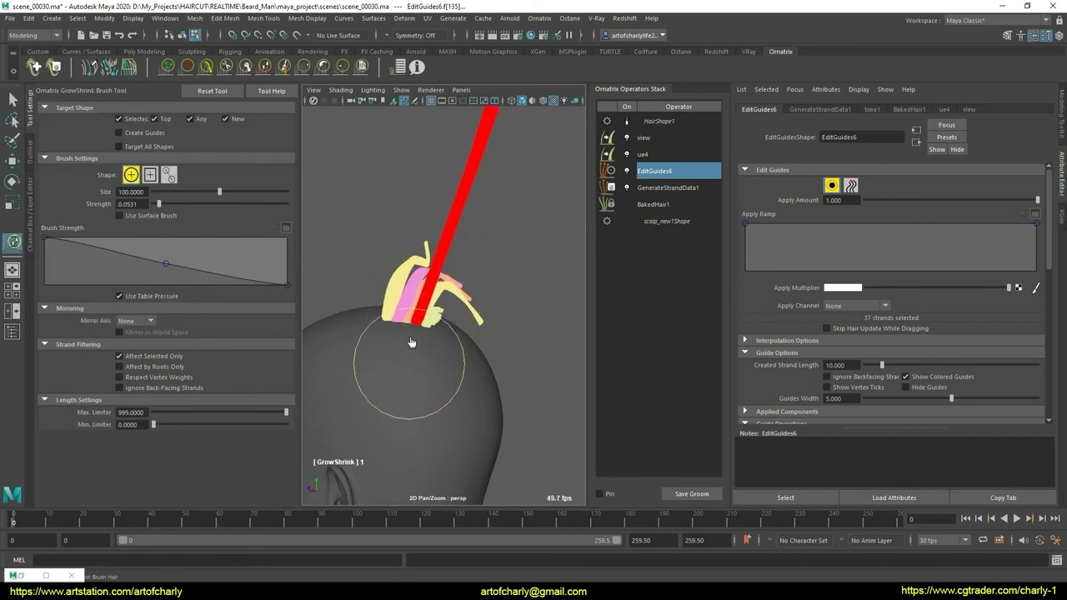
- Comb the red strands back down the head and trim them just past the orange arc
click(225, 67)
alt+drag(354, 205, 417, 178)
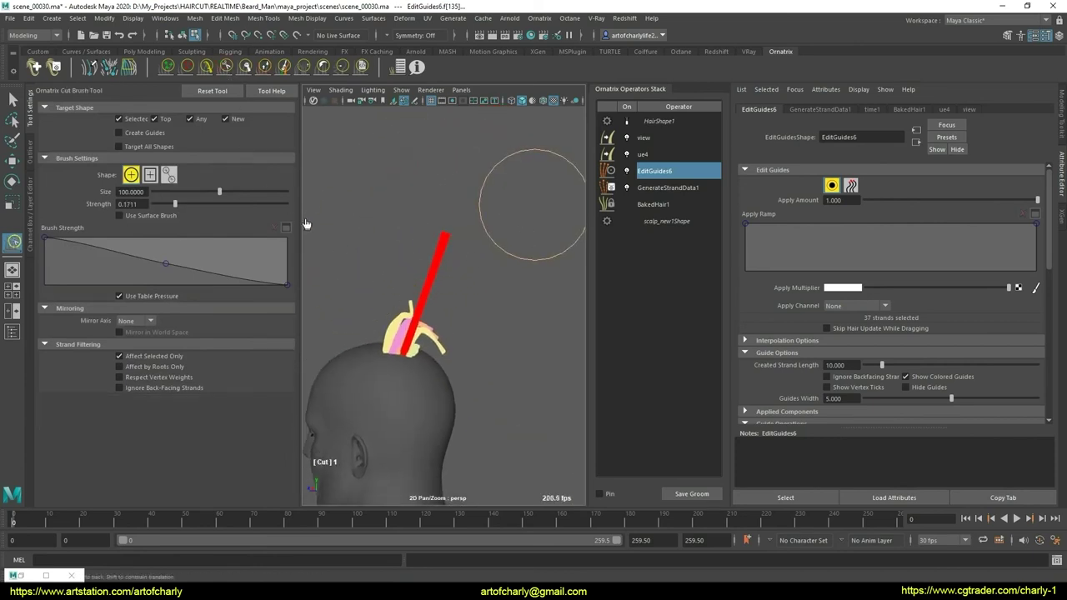
click(206, 67)
alt+drag(446, 277, 384, 314)
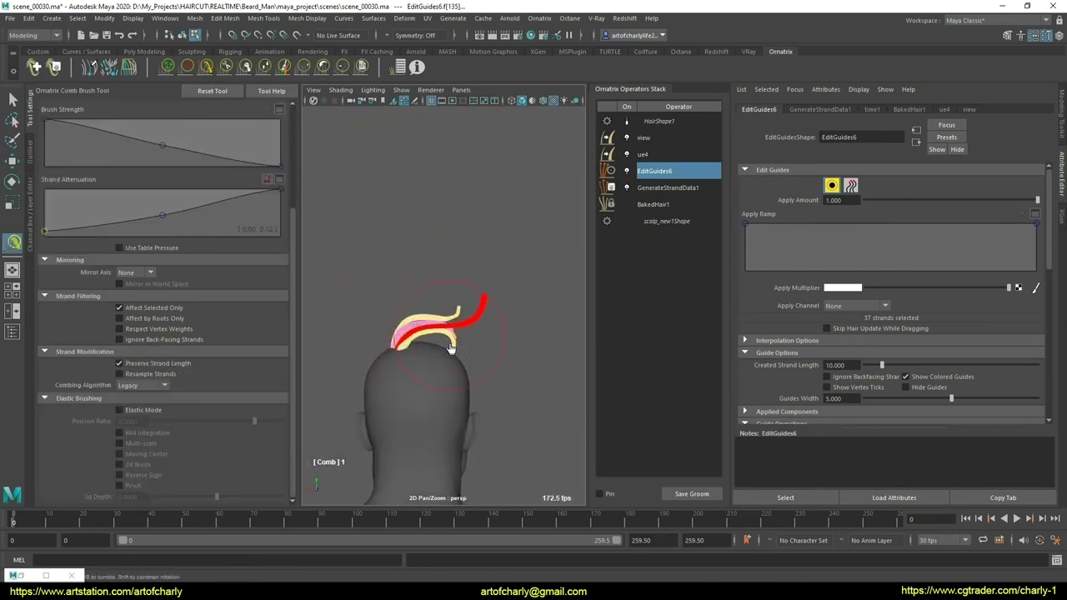
mouse_move(450, 348)
alt+mouse_down()
mouse_move(480, 359)
mouse_move(461, 333)
mouse_move(524, 363)
mouse_move(464, 331)
alt+mouse_up()
scroll(479, 359, up, 3)
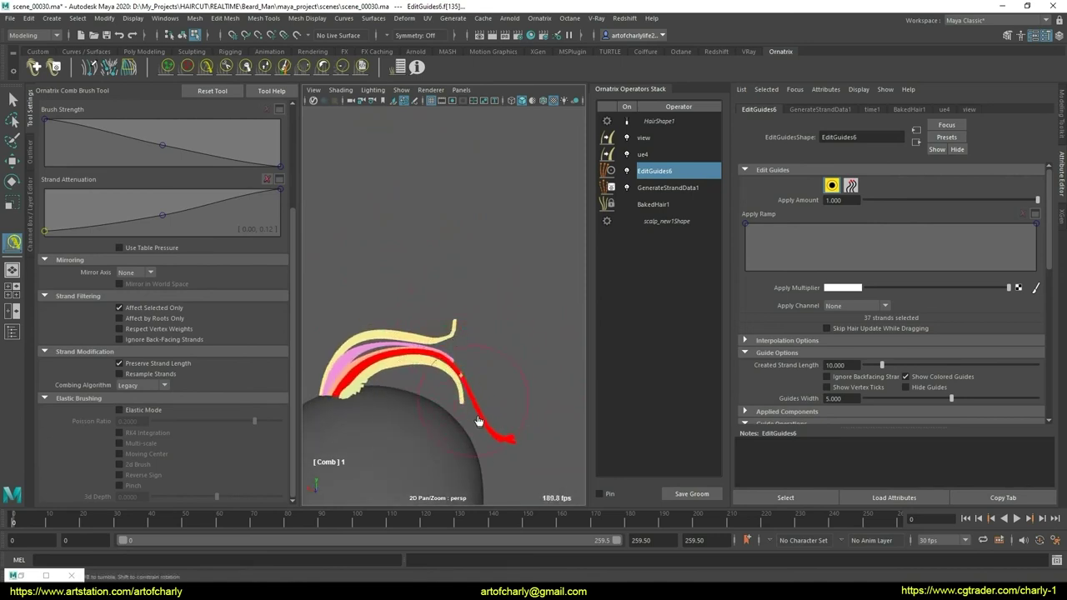
alt+drag(478, 421, 496, 363)
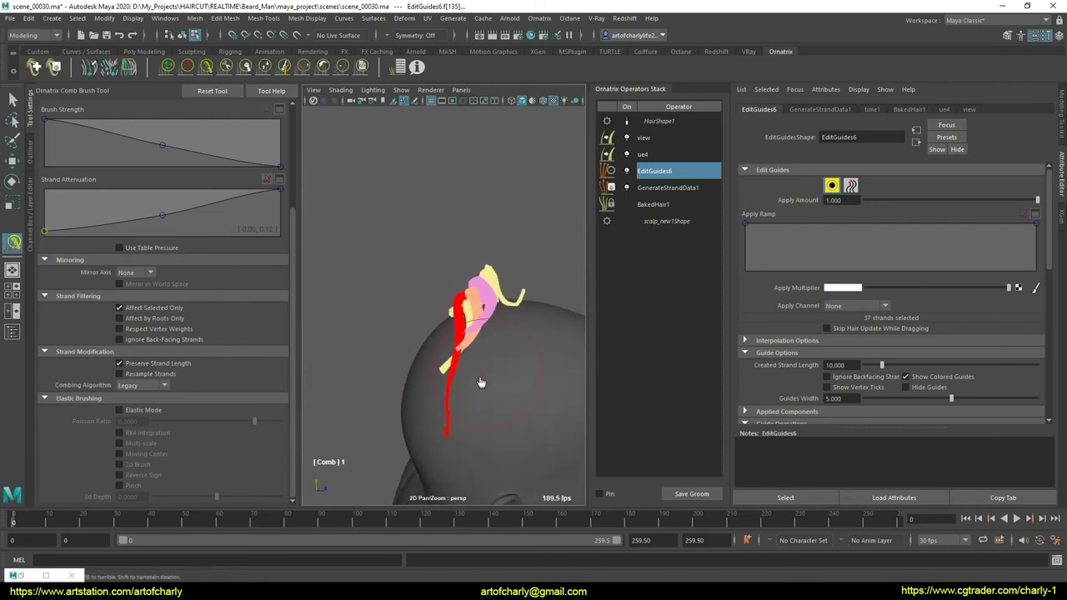
alt+drag(430, 411, 419, 327)
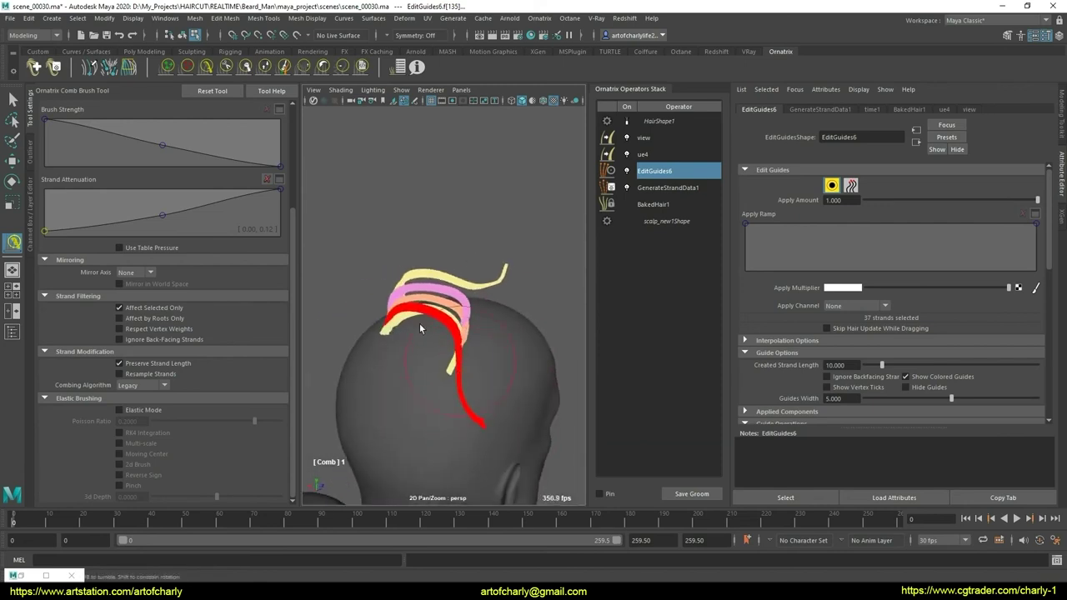
click(245, 66)
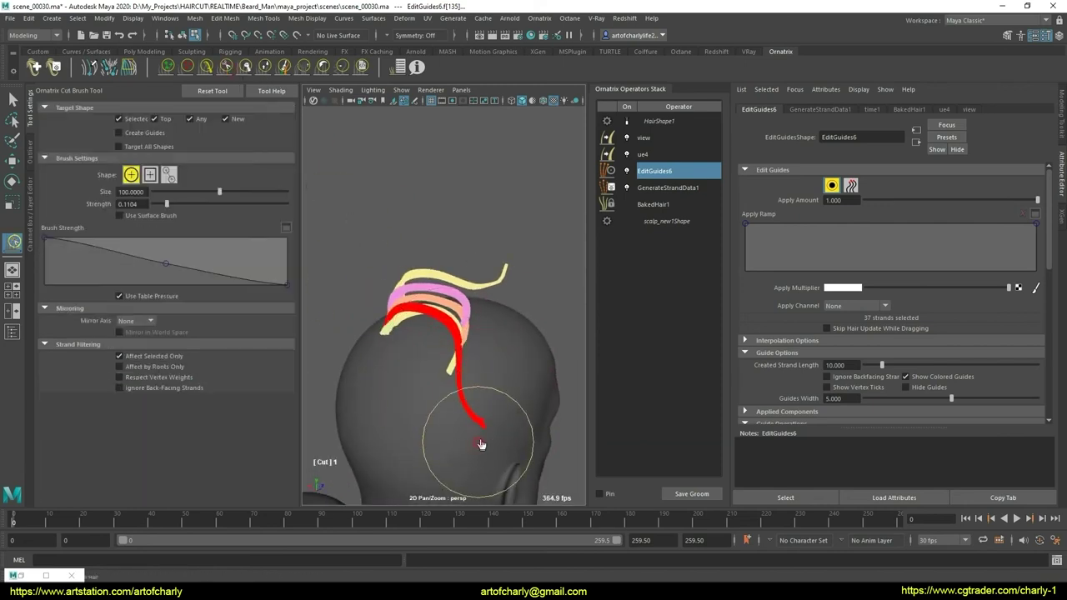
drag(481, 441, 509, 431)
mouse_move(431, 439)
alt+mouse_down()
mouse_move(512, 389)
mouse_move(462, 403)
mouse_move(493, 425)
mouse_move(536, 405)
mouse_move(502, 392)
alt+mouse_up()
scroll(467, 417, up, 5)
key(q)
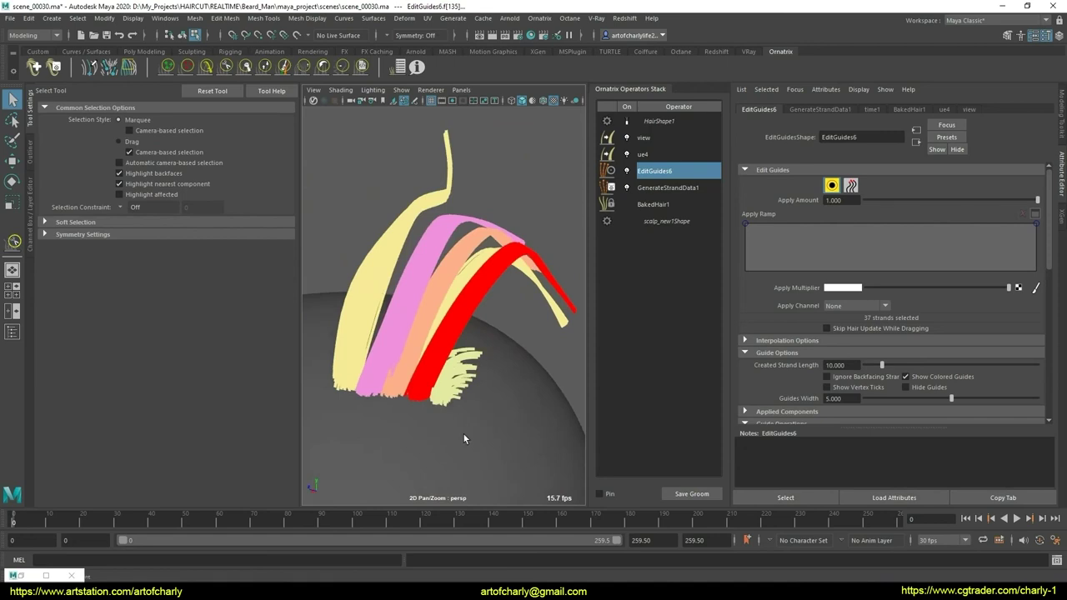
- Select the short cluster of 54 strands and grow them much longer
click(453, 381)
mouse_move(453, 381)
alt+mouse_down()
mouse_move(445, 361)
mouse_move(465, 378)
alt+mouse_up()
click(263, 72)
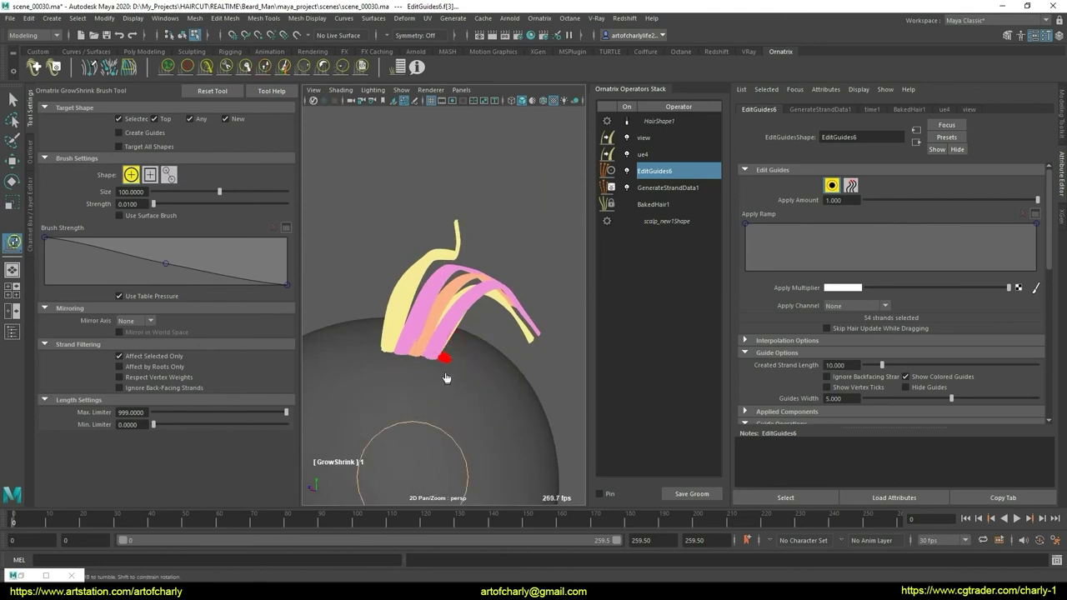
mouse_move(471, 374)
mouse_down()
mouse_move(482, 379)
mouse_move(503, 302)
mouse_up()
click(206, 68)
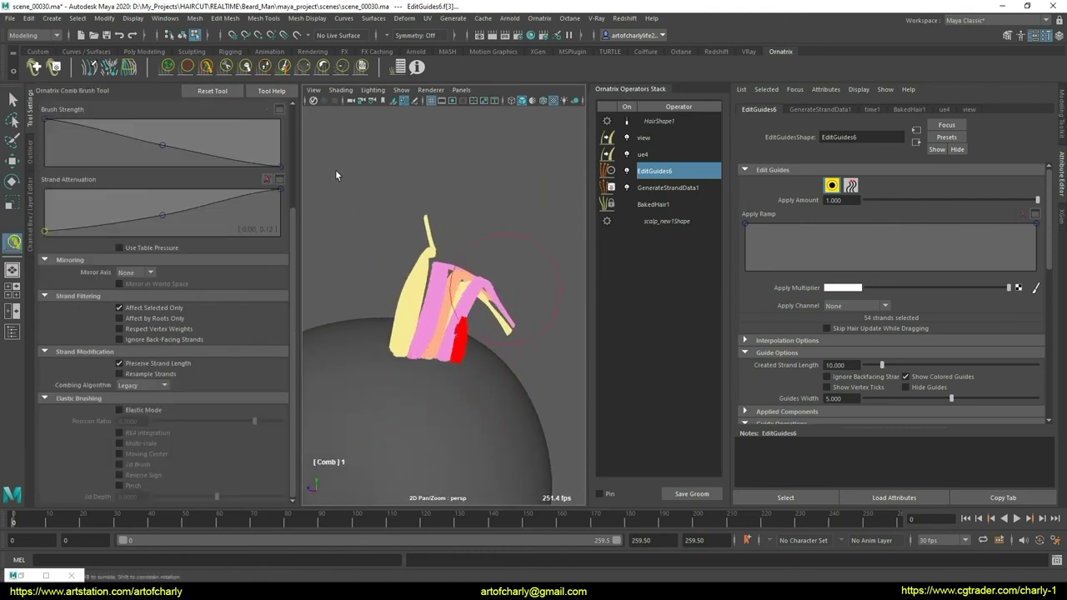
click(264, 66)
drag(476, 355, 471, 440)
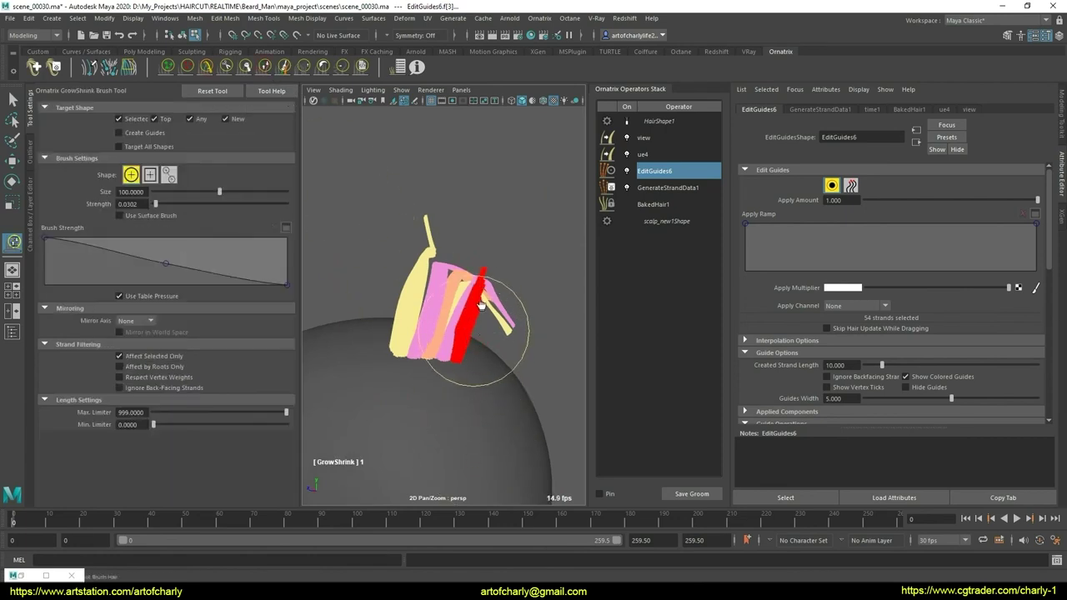
drag(481, 306, 459, 401)
scroll(488, 274, down, 2)
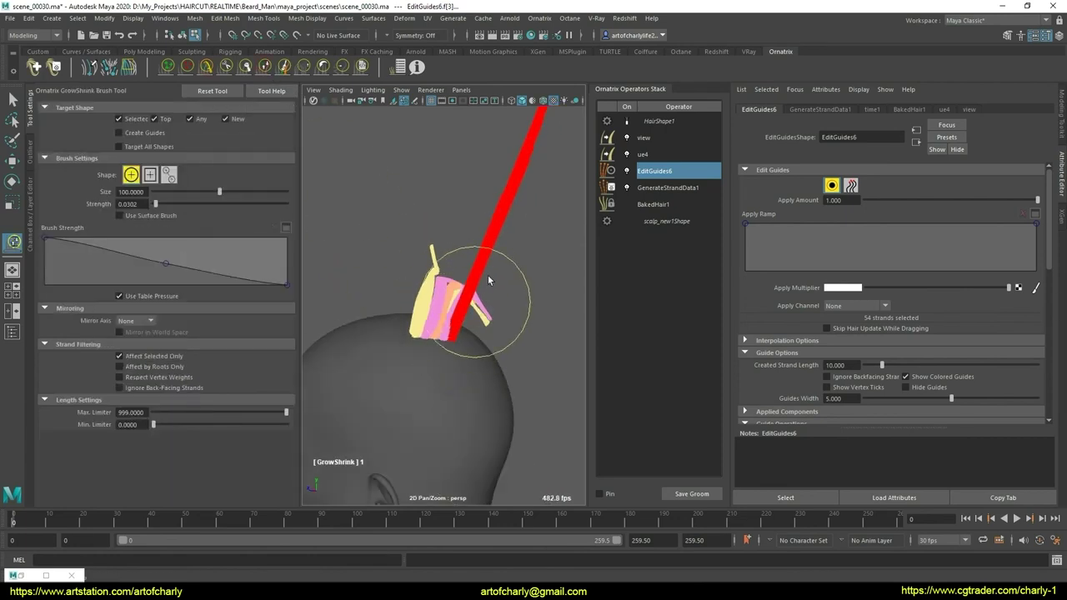
- Cut the red strands shorter and comb them back down the head beside the other layers
click(186, 67)
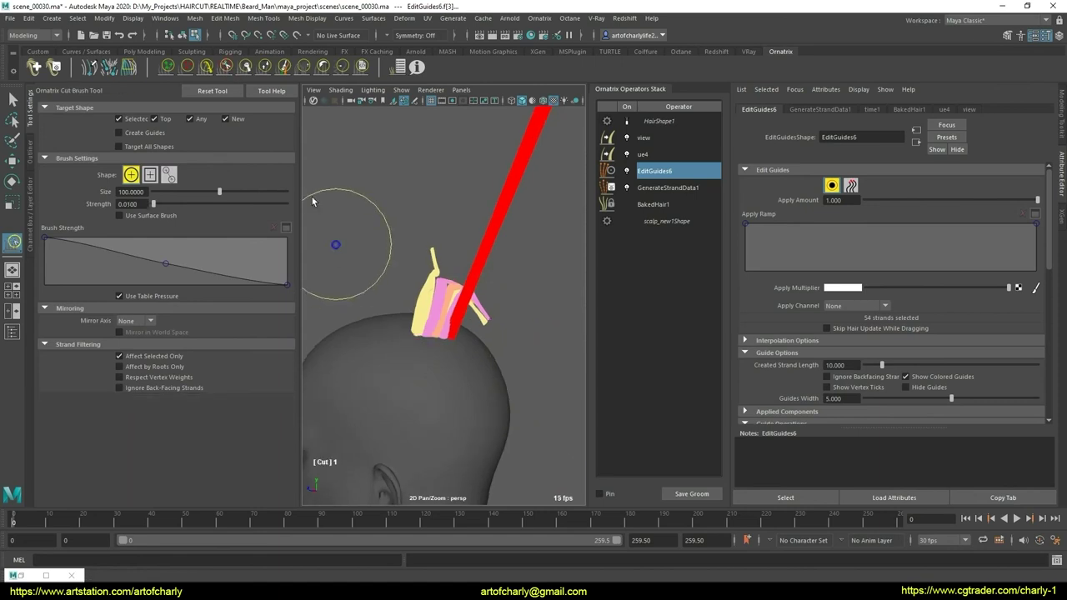
scroll(367, 192, down, 2)
drag(430, 185, 539, 258)
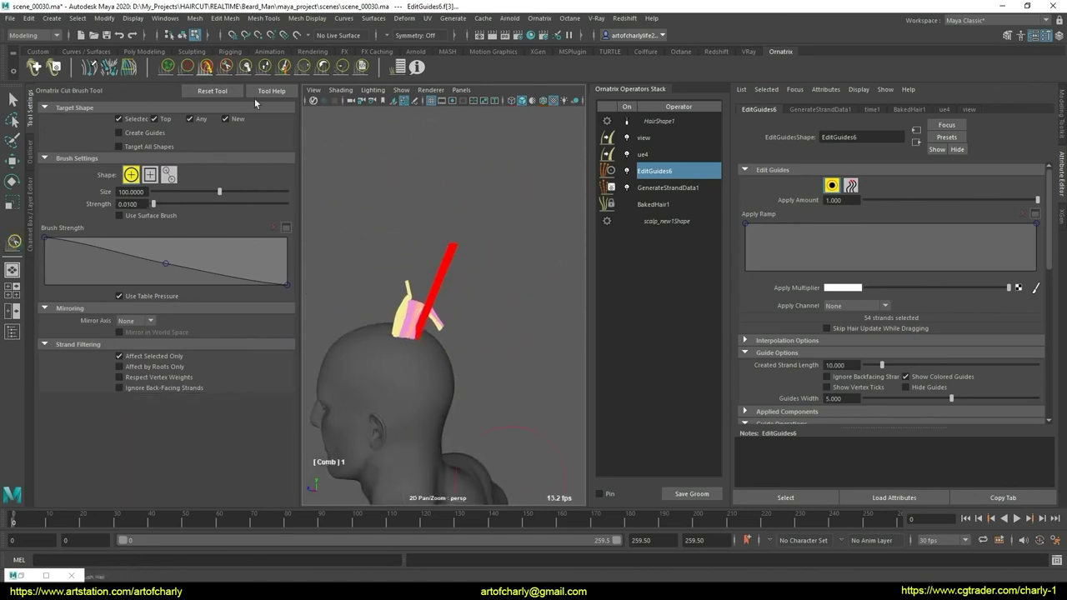
alt+drag(400, 300, 410, 329)
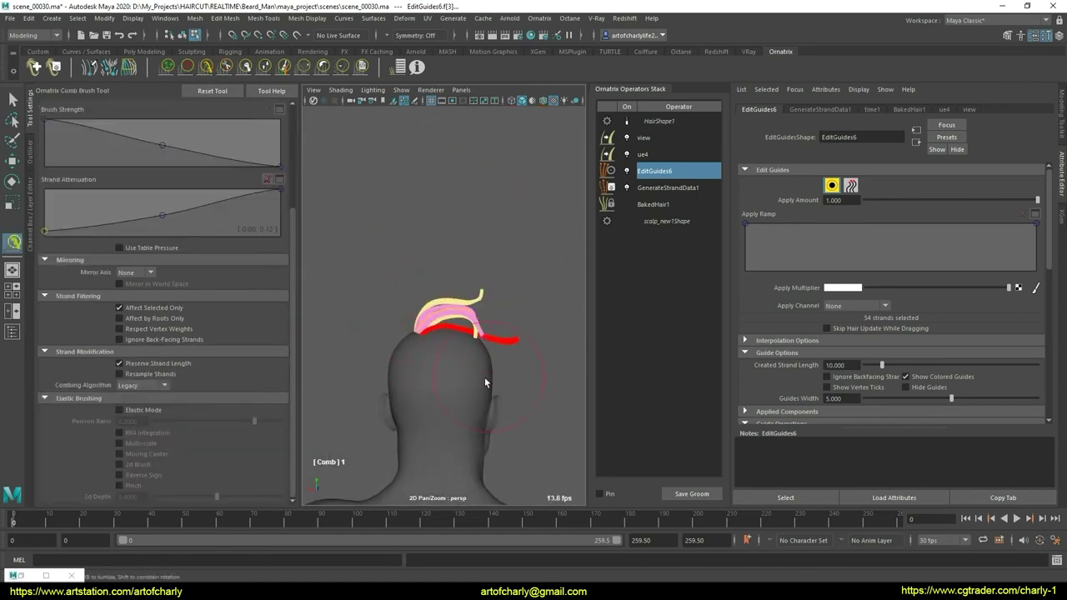
scroll(425, 338, up, 1)
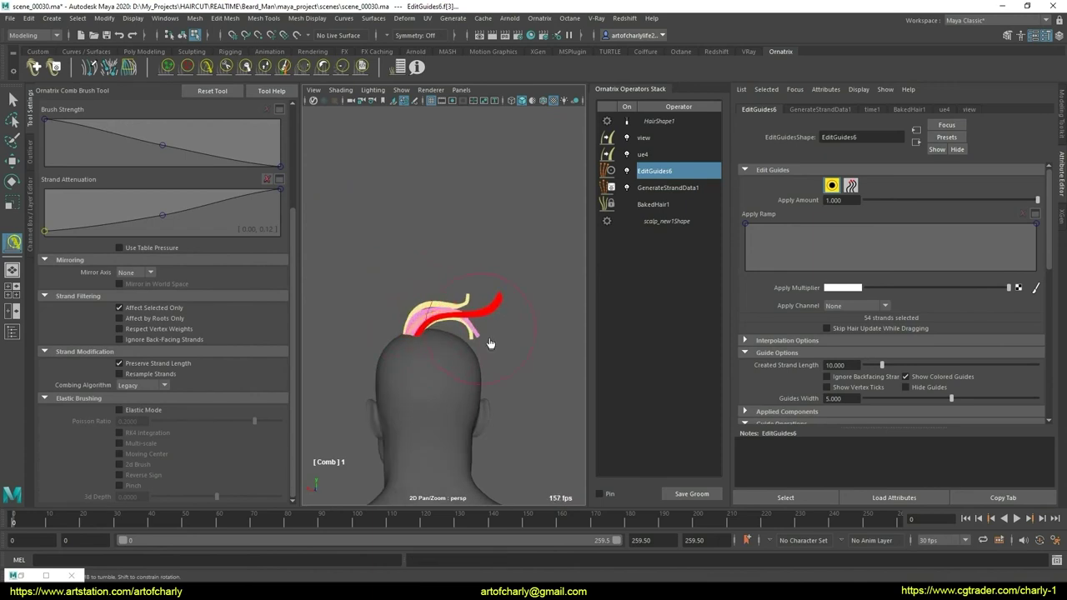
mouse_move(475, 350)
alt+mouse_down()
mouse_move(483, 341)
mouse_move(457, 369)
mouse_move(486, 310)
mouse_move(440, 338)
mouse_move(531, 331)
alt+mouse_up()
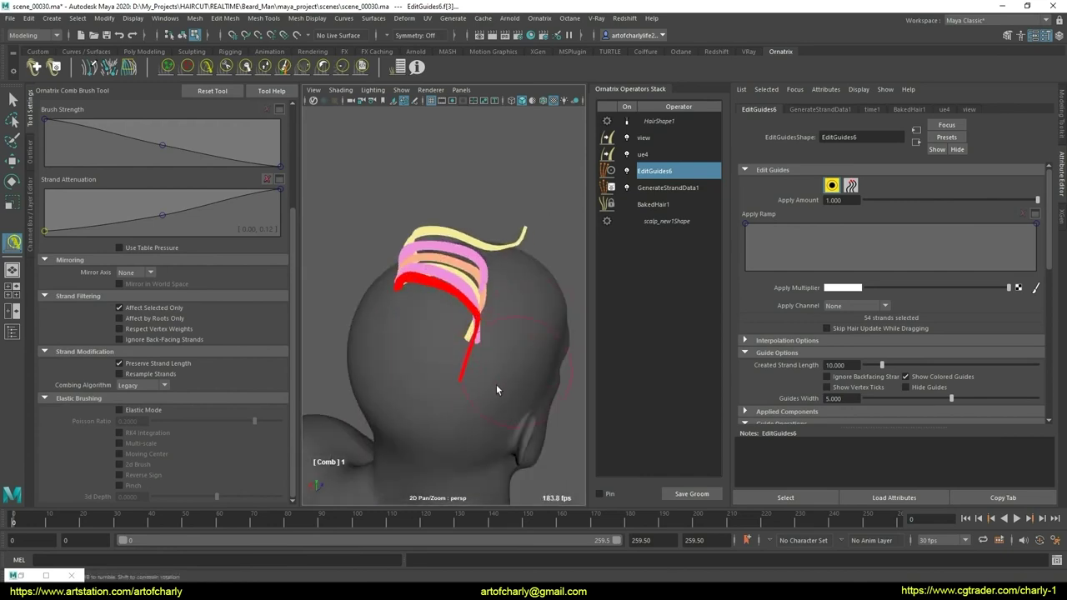
alt+drag(492, 367, 515, 306)
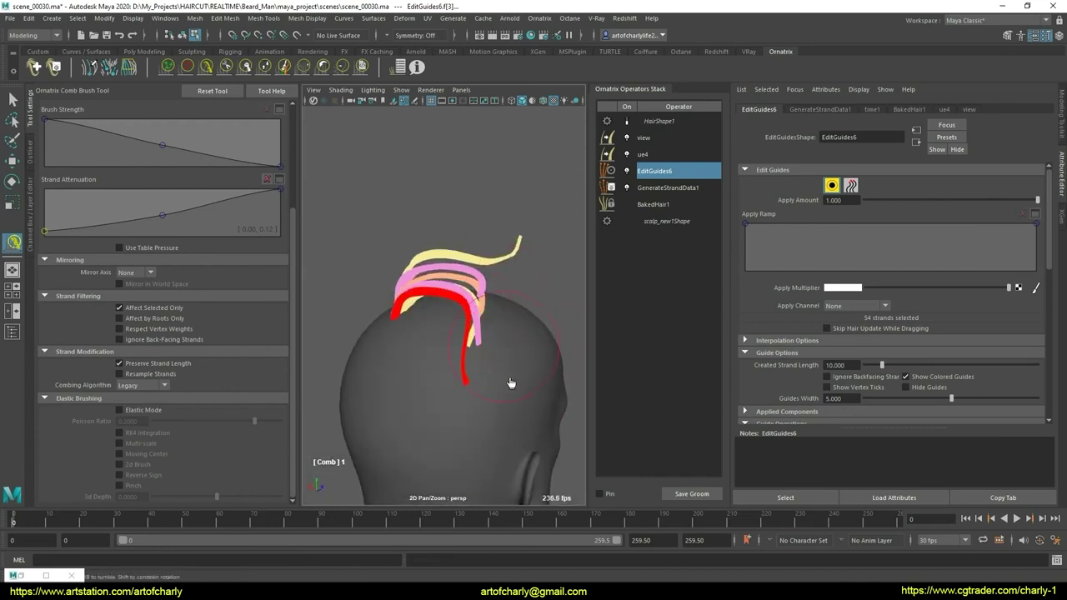
mouse_move(511, 383)
alt+mouse_down()
mouse_move(443, 386)
mouse_move(448, 366)
mouse_move(570, 375)
mouse_move(524, 386)
mouse_move(508, 416)
mouse_move(443, 428)
mouse_move(453, 388)
mouse_move(528, 384)
mouse_move(463, 400)
mouse_move(460, 391)
alt+mouse_up()
click(269, 70)
- Unhide all 520 guides and turn on HairShape1 to preview the rendered blonde hair
key(q)
drag(337, 221, 468, 385)
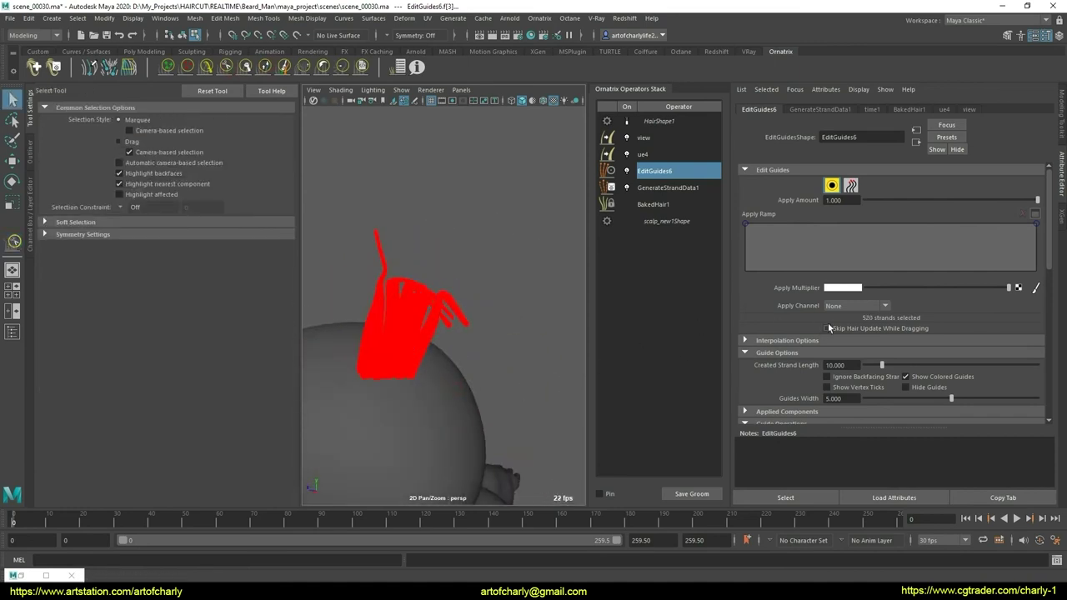
scroll(829, 328, down, 3)
click(806, 373)
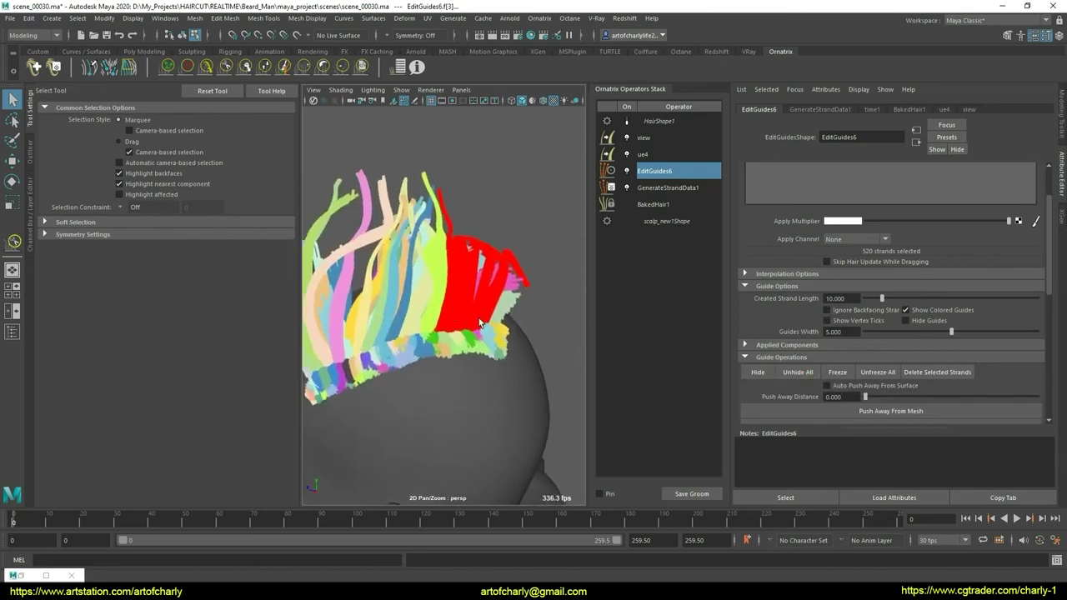
alt+drag(569, 318, 534, 292)
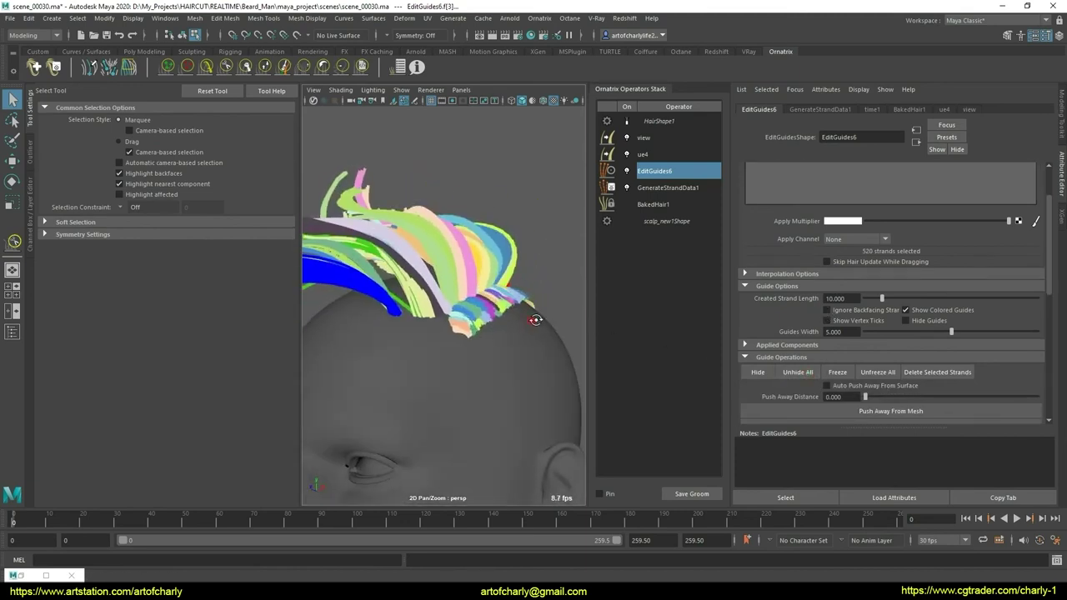
mouse_move(536, 314)
alt+middle_down()
mouse_move(532, 334)
mouse_move(507, 318)
alt+middle_up()
click(626, 121)
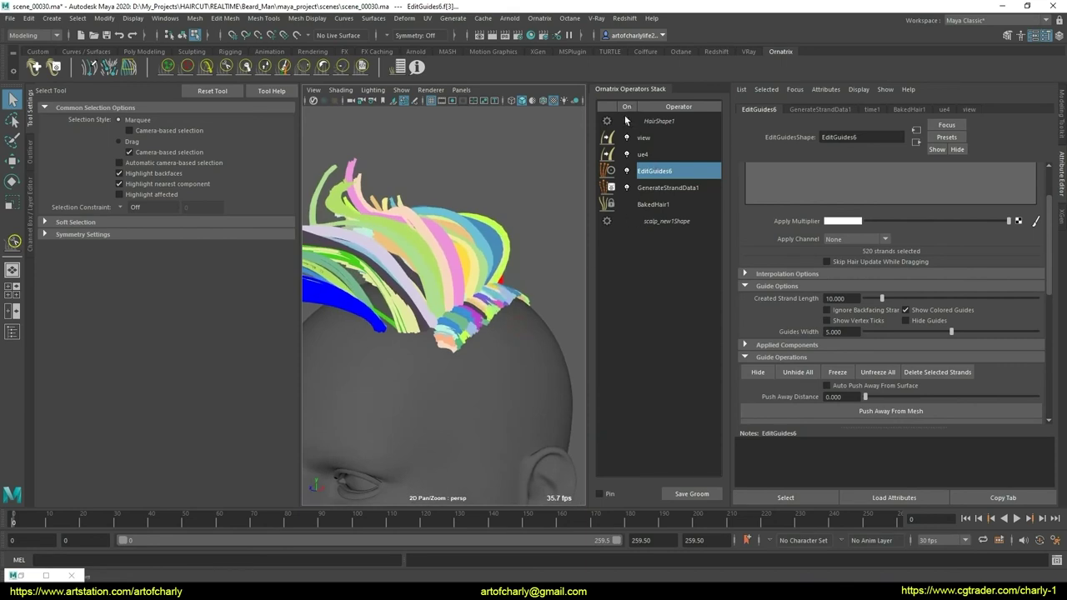
mouse_move(526, 288)
alt+mouse_down()
mouse_move(512, 278)
mouse_move(504, 332)
mouse_move(522, 329)
alt+mouse_up()
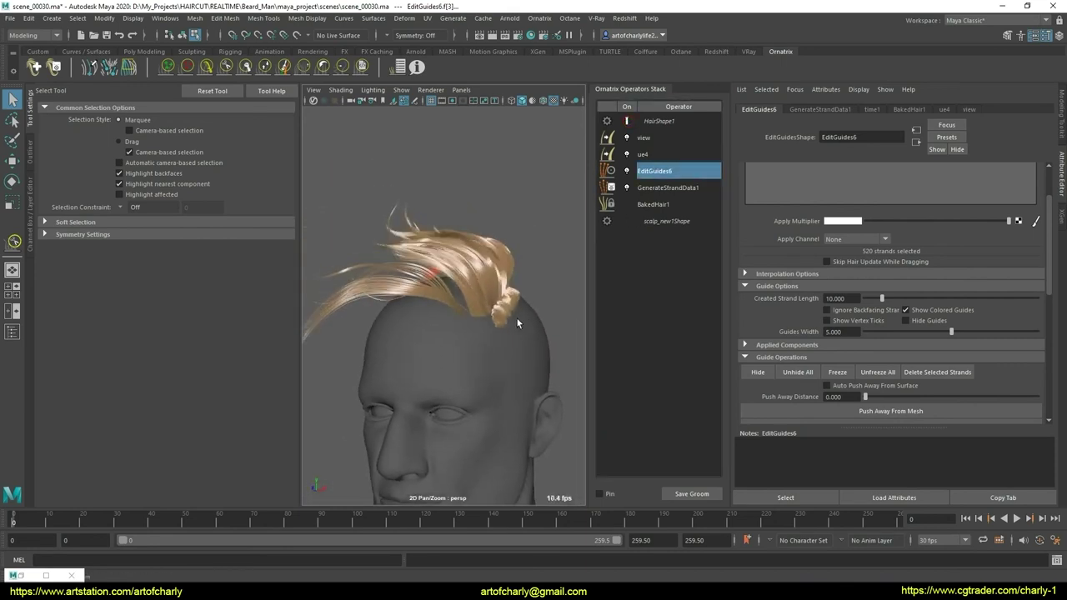
mouse_move(488, 283)
alt+mouse_down()
mouse_move(460, 351)
mouse_move(337, 373)
mouse_move(393, 394)
mouse_move(326, 357)
mouse_move(581, 178)
alt+mouse_up()
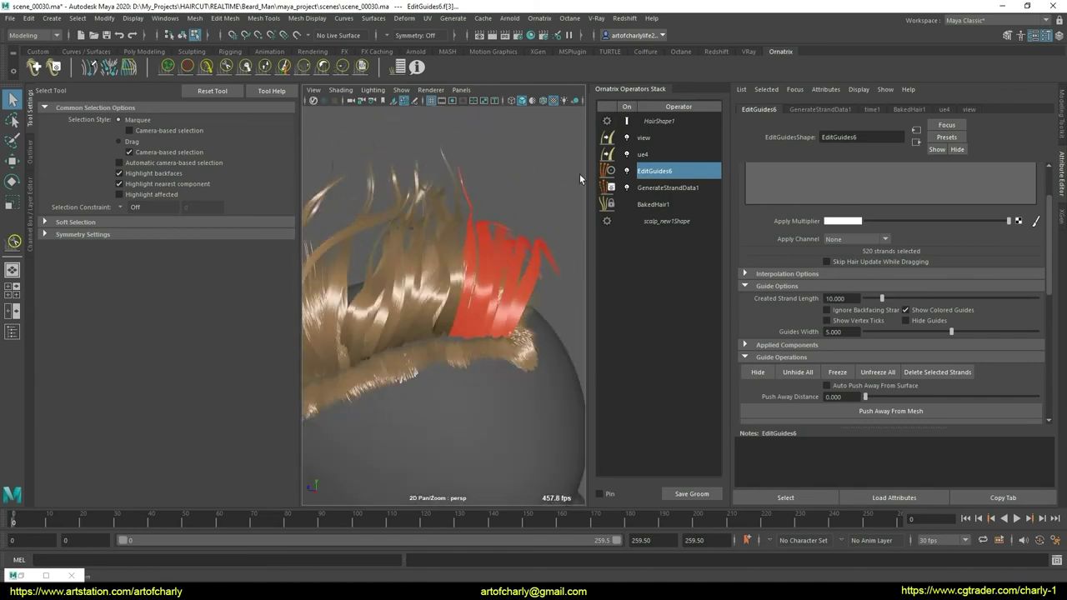
- Turn HairShape1 off so the hair shows as coloured guides again
click(626, 122)
mouse_move(436, 295)
alt+mouse_down()
mouse_move(512, 317)
mouse_move(332, 321)
mouse_move(531, 294)
alt+mouse_up()
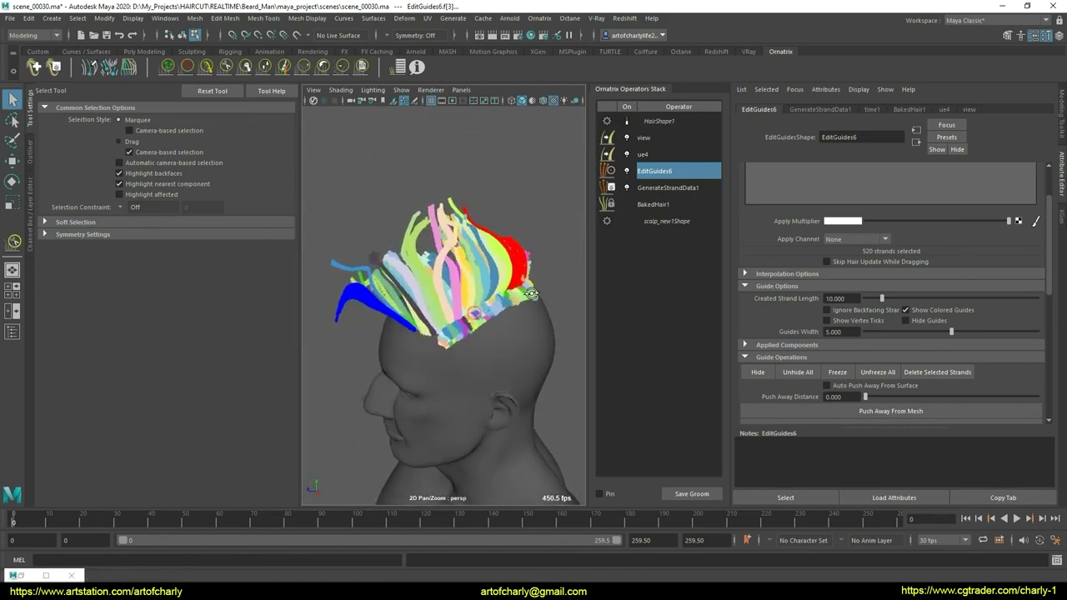
scroll(500, 292, up, 5)
scroll(831, 291, down, 5)
scroll(831, 291, down, 5)
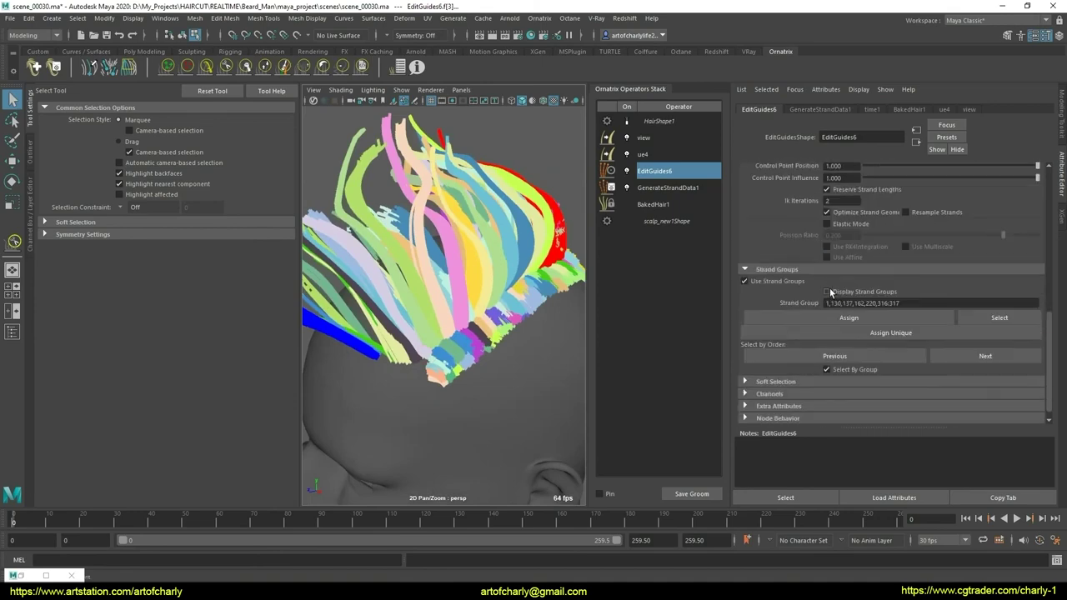
scroll(834, 356, down, 1)
alt+drag(419, 422, 471, 401)
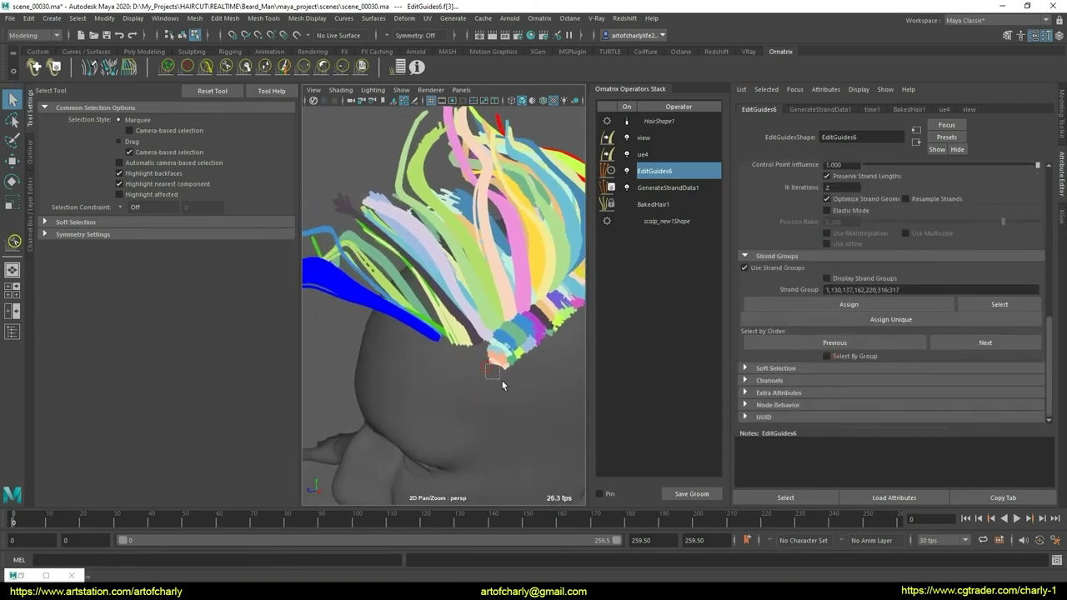
- Select a single guide strand and orbit to show the scalp root band
mouse_move(486, 365)
mouse_down()
mouse_move(502, 381)
mouse_move(535, 361)
mouse_move(374, 381)
mouse_up()
scroll(494, 394, up, 5)
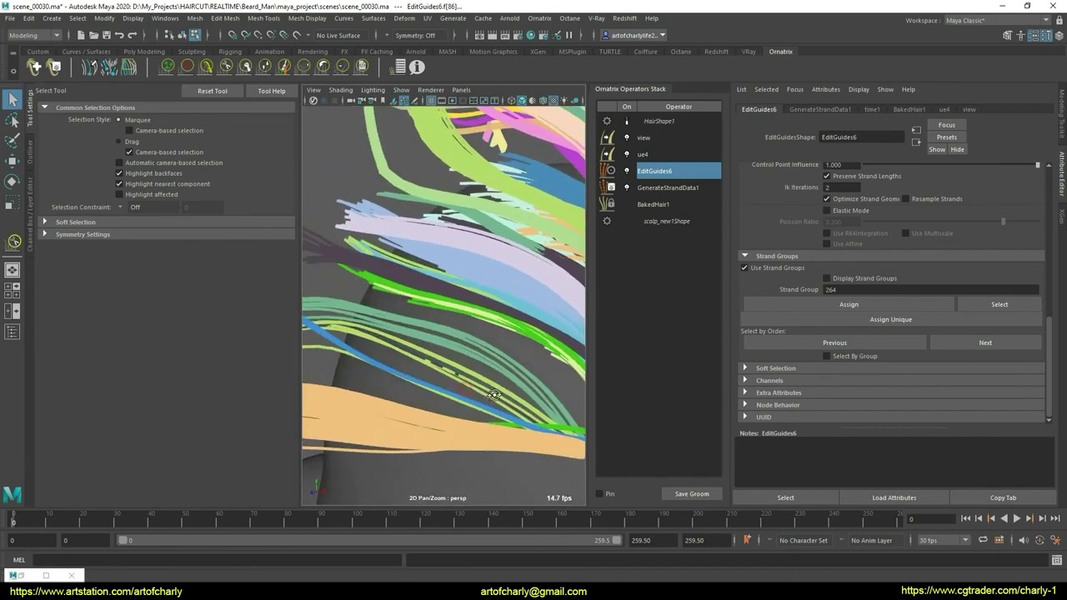
mouse_move(493, 395)
alt+mouse_down()
mouse_move(477, 406)
mouse_move(465, 361)
mouse_move(501, 386)
mouse_move(428, 362)
alt+mouse_up()
scroll(486, 415, down, 5)
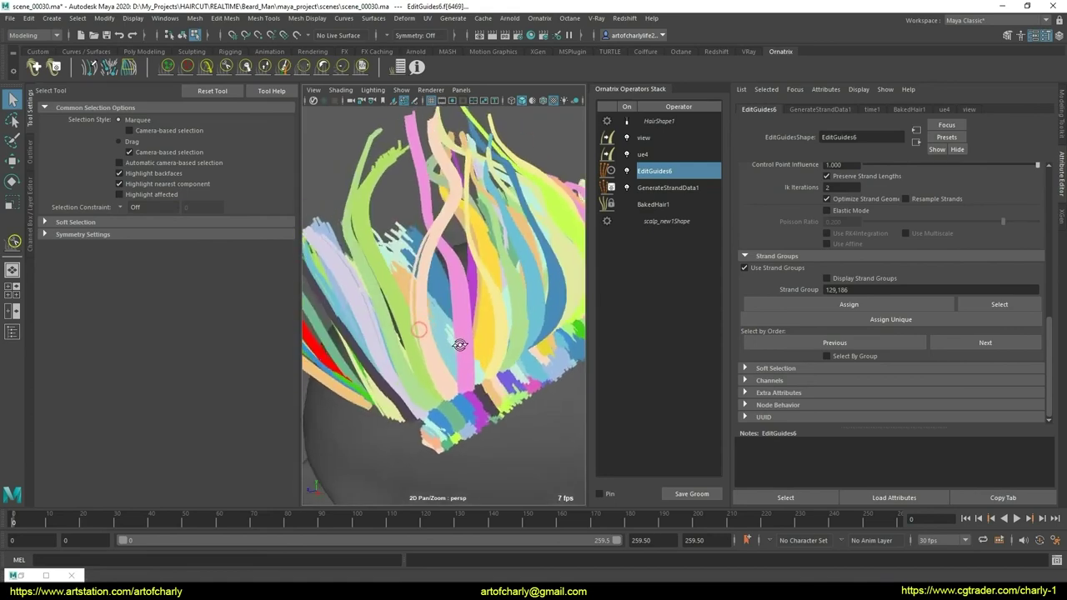
alt+drag(417, 366, 419, 298)
scroll(443, 344, up, 5)
mouse_move(444, 344)
alt+mouse_down()
mouse_move(444, 371)
mouse_move(432, 379)
mouse_move(412, 331)
alt+mouse_up()
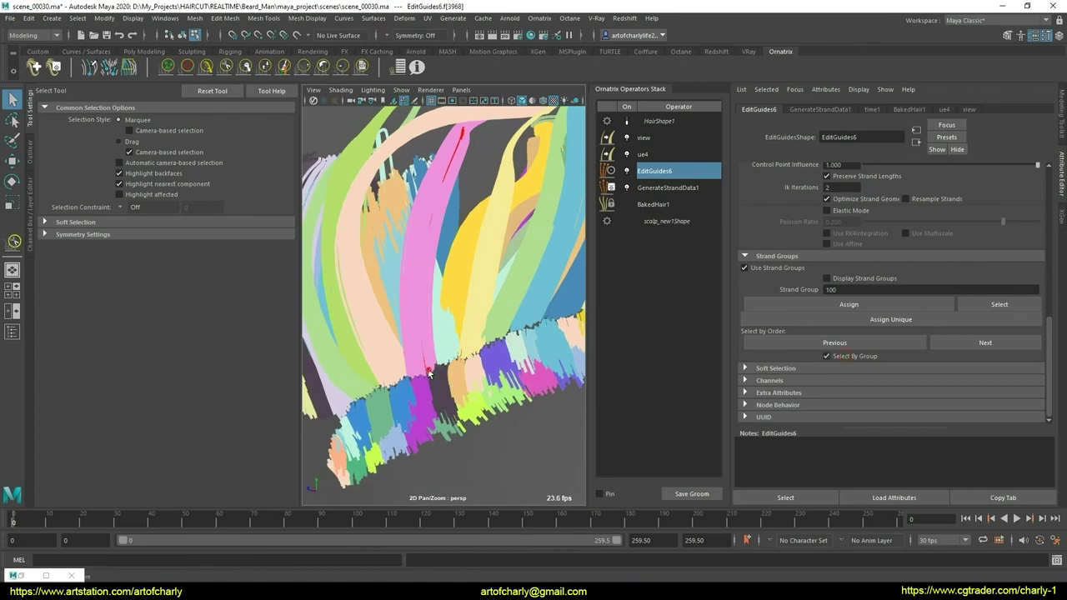
- Select every strand group except the pink, yellow and light-blue ones
shift+click(429, 373)
scroll(464, 370, up, 3)
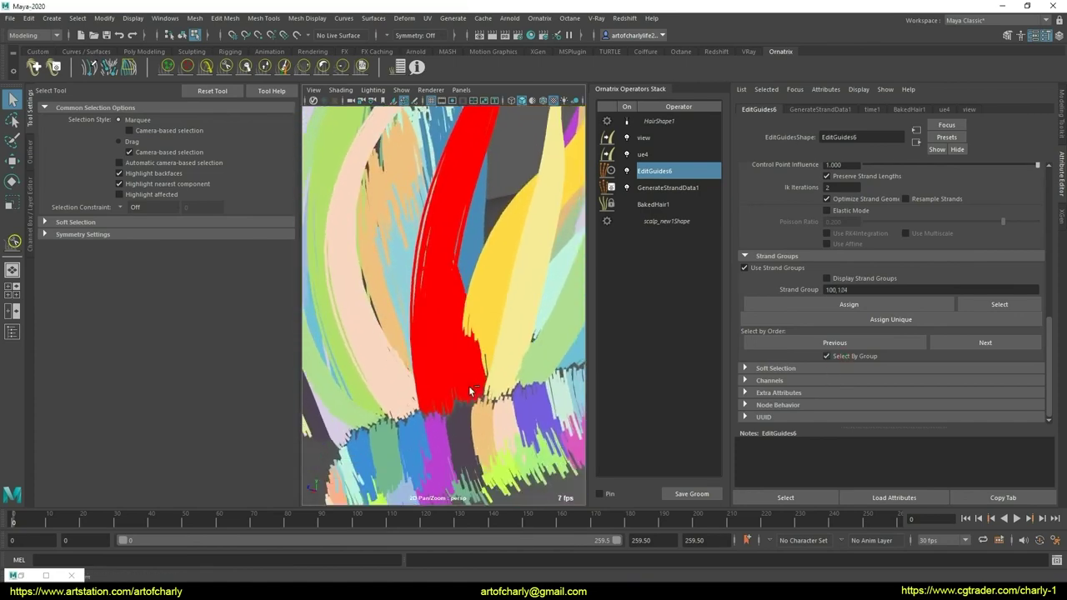
scroll(469, 391, down, 3)
mouse_move(469, 391)
alt+mouse_down()
mouse_move(461, 324)
mouse_move(494, 369)
alt+mouse_up()
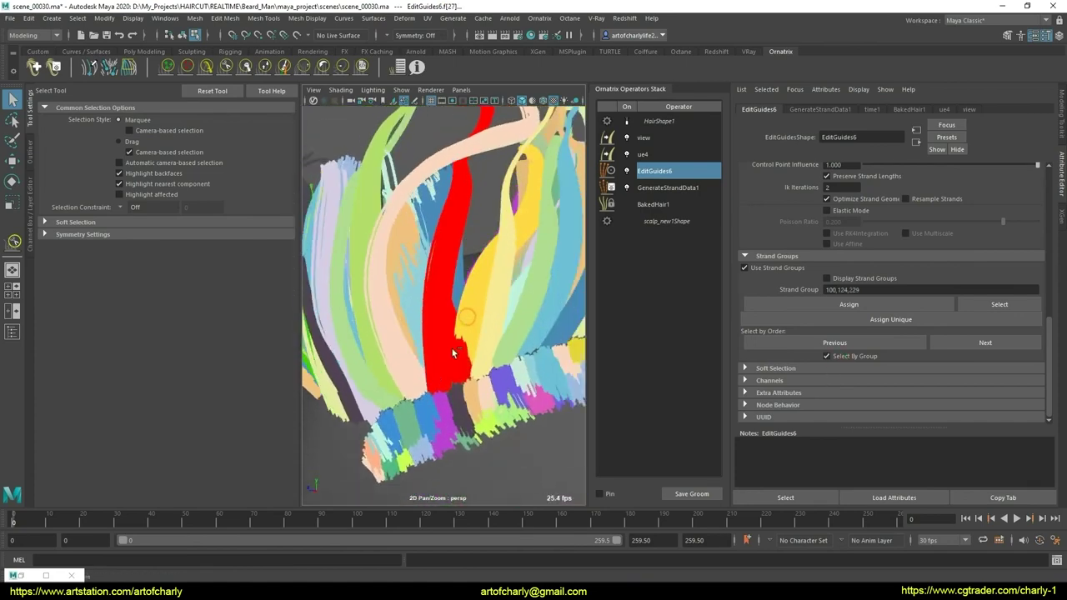
shift+click(507, 421)
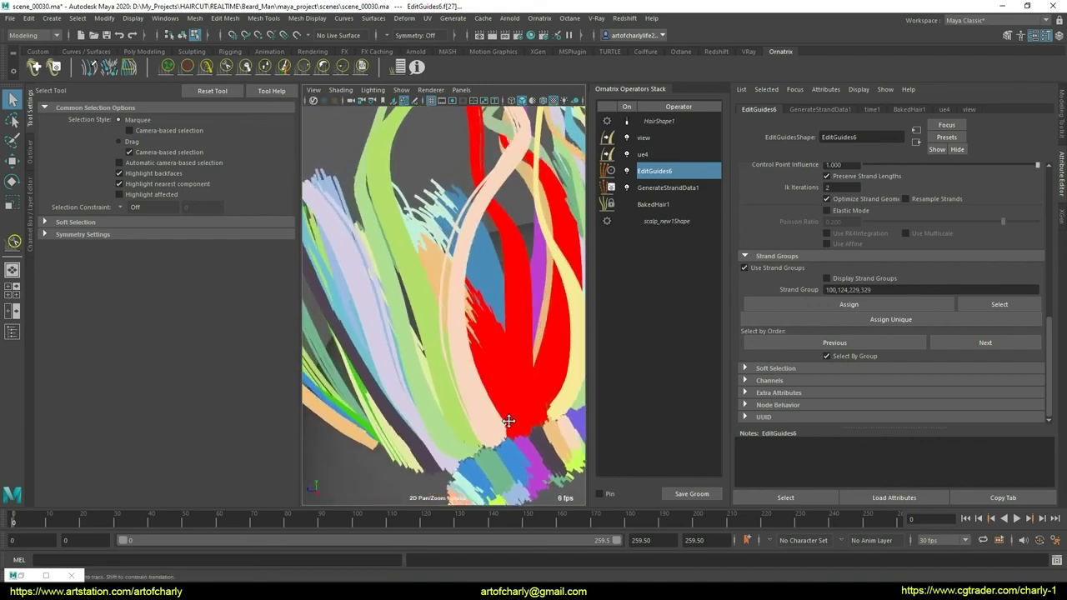
mouse_move(508, 421)
alt+mouse_down()
mouse_move(480, 446)
mouse_move(505, 405)
mouse_move(448, 397)
mouse_move(479, 402)
alt+mouse_up()
click(479, 402)
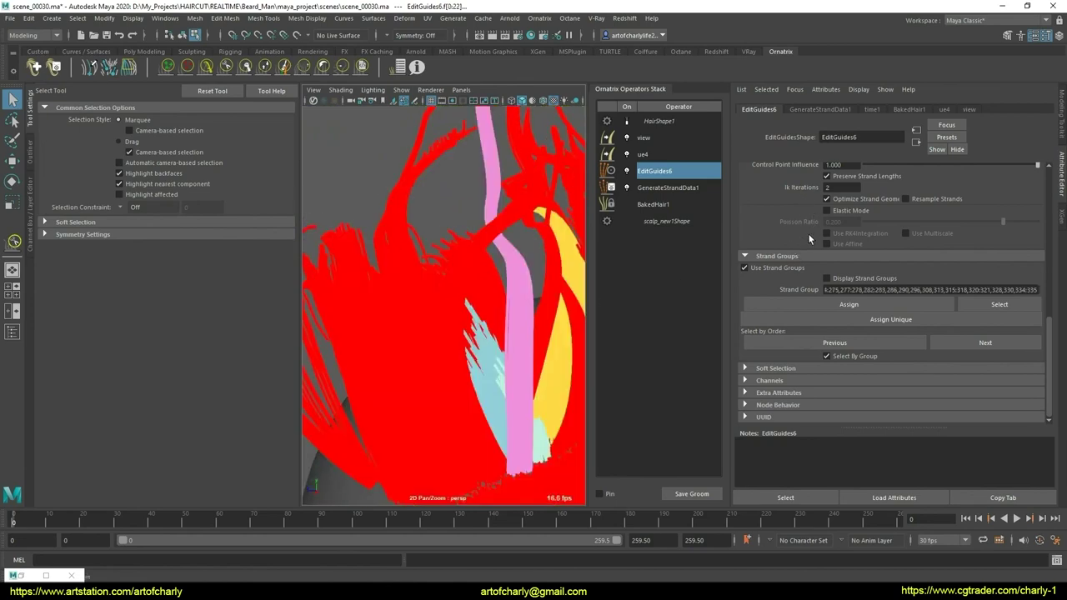
scroll(809, 240, up, 3)
scroll(777, 269, up, 3)
scroll(755, 323, down, 1)
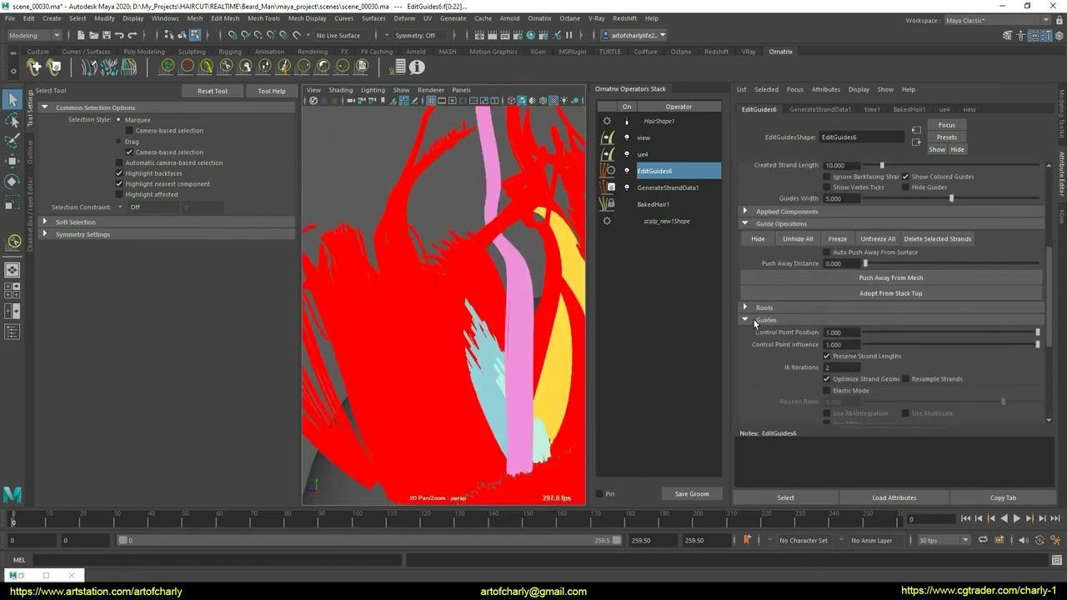
- Hide the selected guide strands and save the scene as scene_00031
click(758, 242)
alt+drag(447, 282, 423, 232)
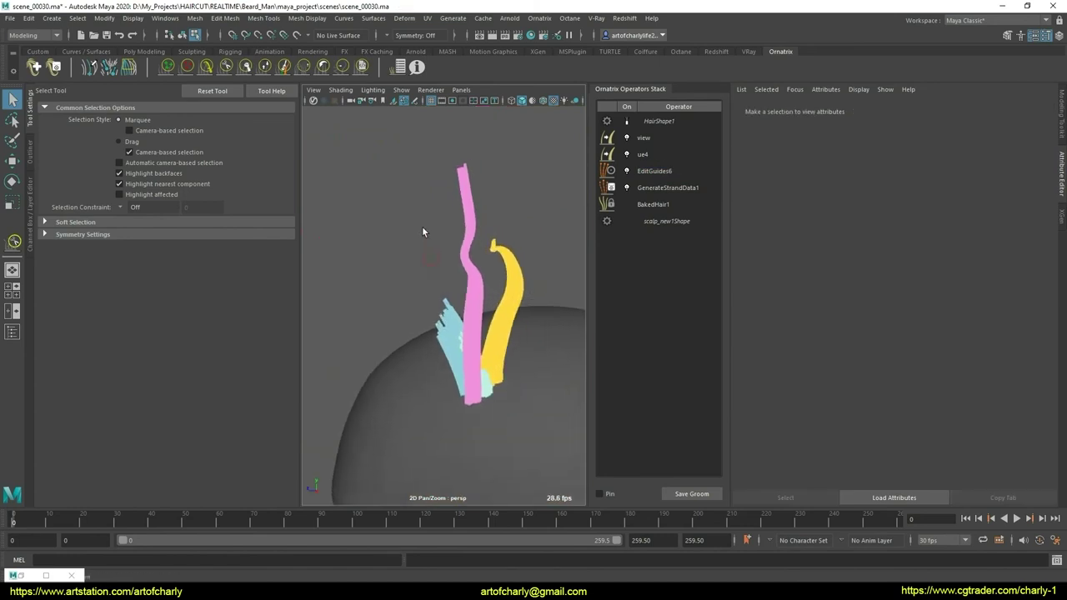
click(37, 53)
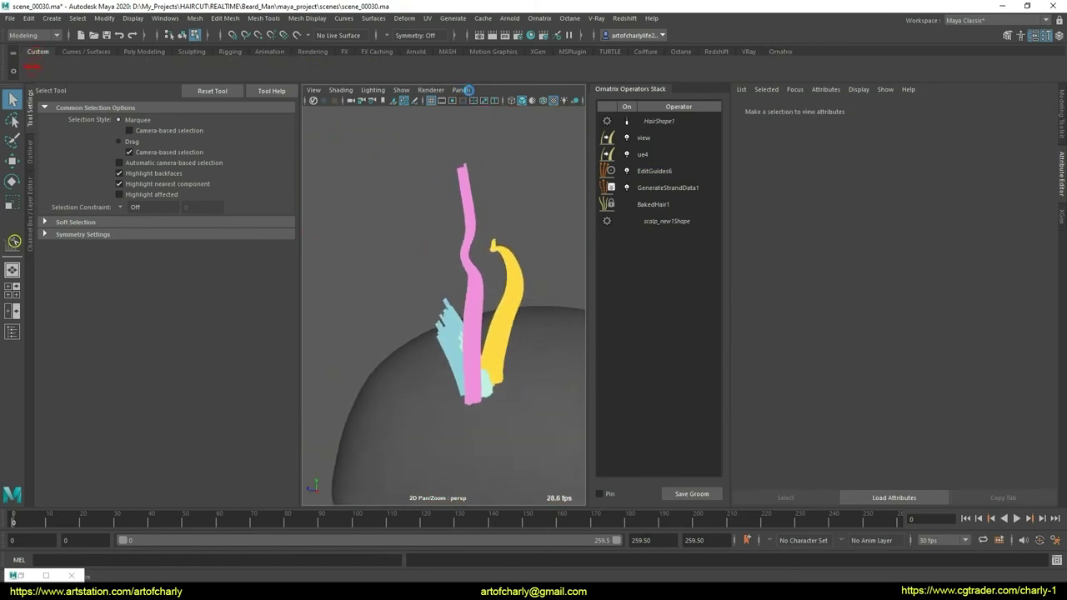
click(780, 51)
scroll(538, 299, up, 2)
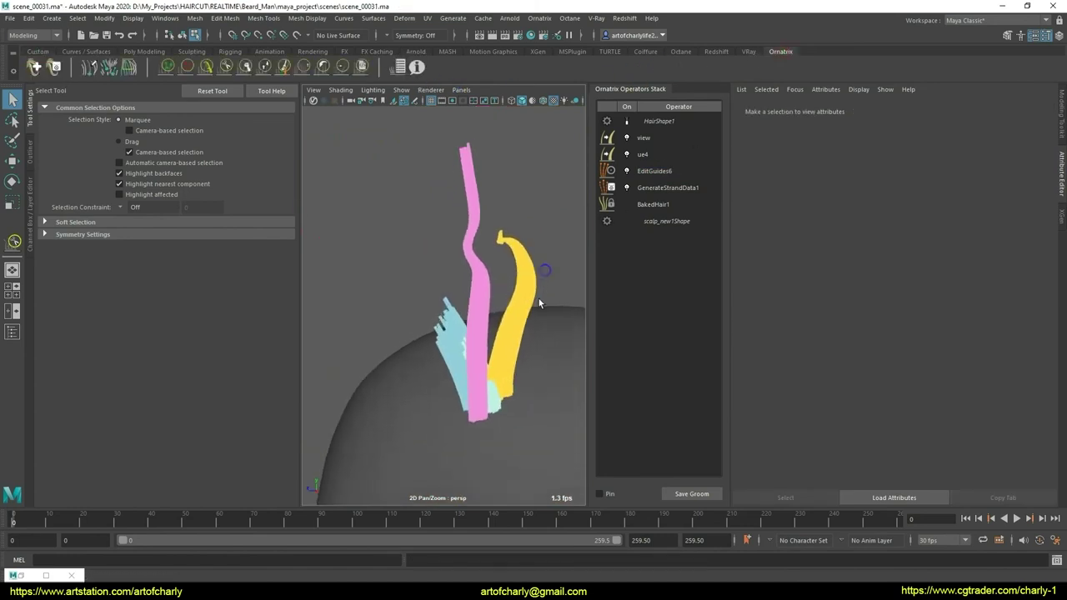
scroll(531, 341, up, 3)
- Select the EditGuides6 operator to edit the remaining guides
alt+drag(531, 341, 466, 263)
click(655, 171)
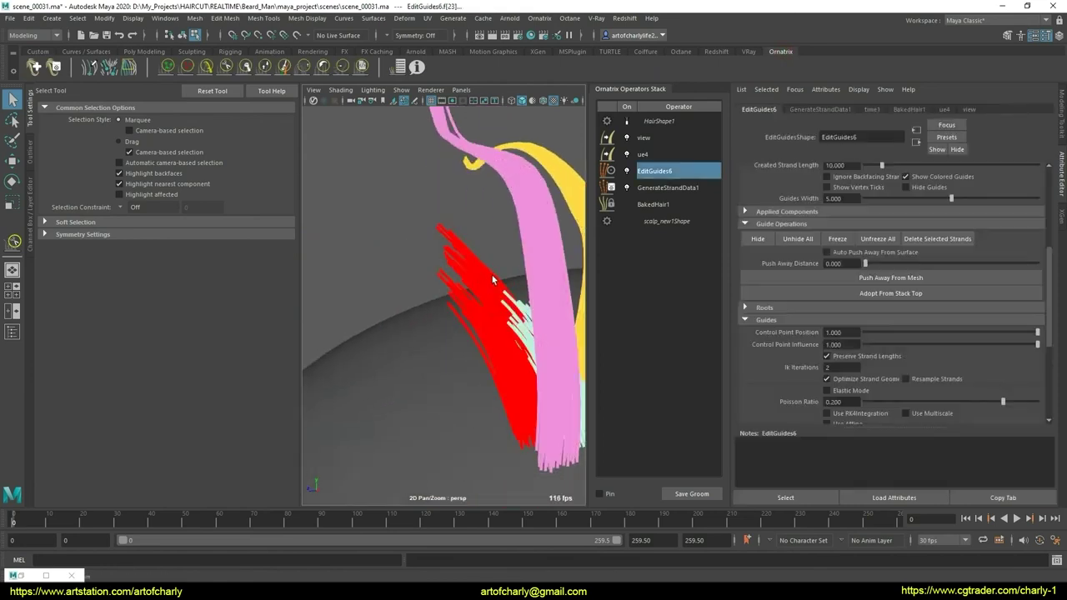
mouse_move(418, 346)
alt+mouse_down()
mouse_move(478, 325)
mouse_move(440, 374)
alt+mouse_up()
alt+right_drag(457, 381, 401, 247)
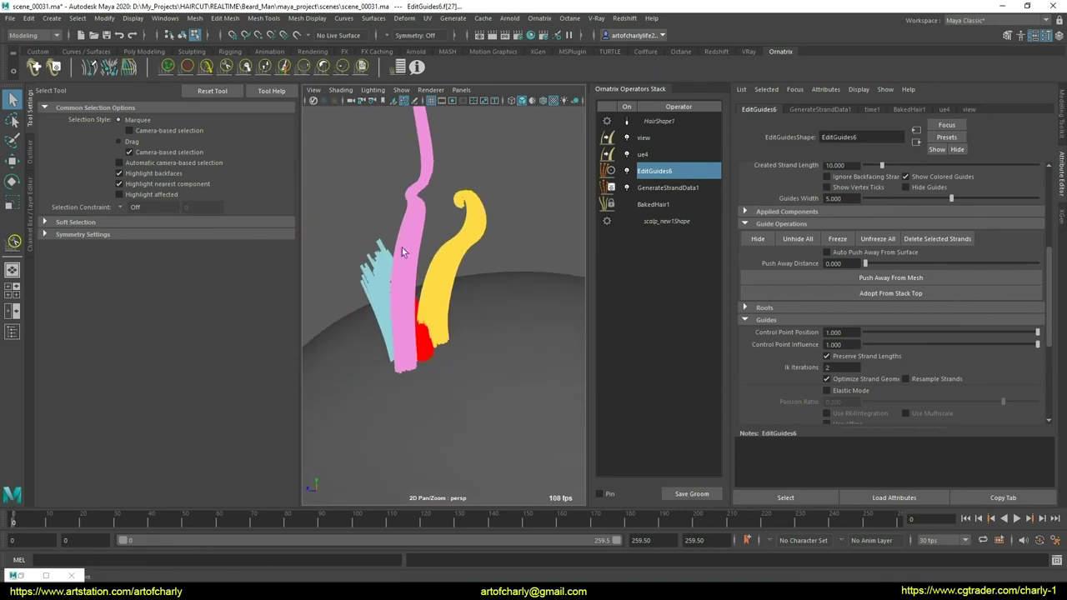
- Cut the red guide strand much shorter with the Cut brush
click(205, 68)
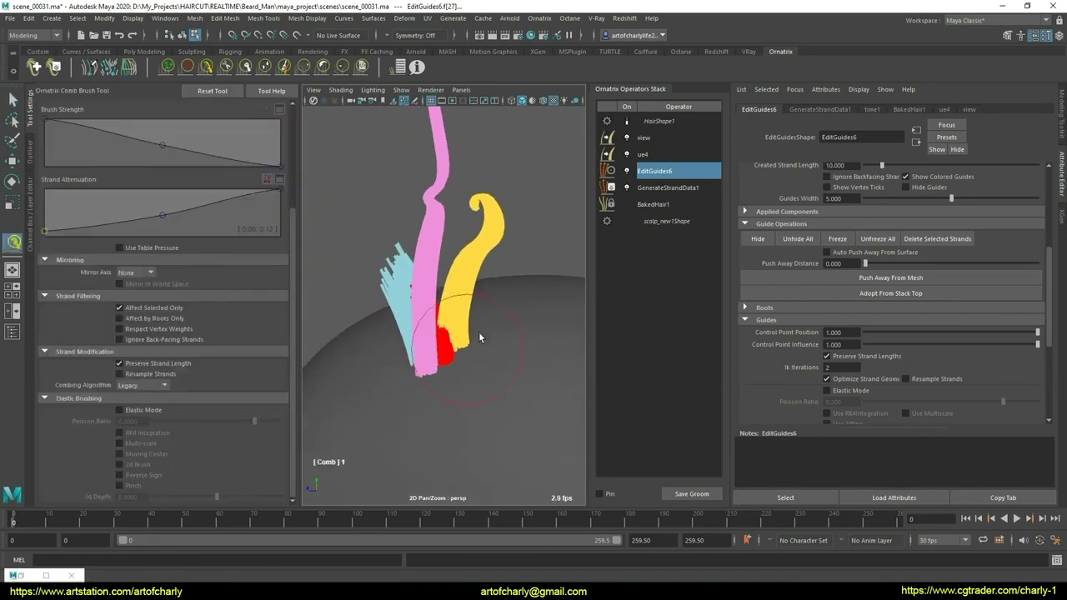
mouse_move(478, 331)
alt+mouse_down()
mouse_move(497, 300)
mouse_move(421, 339)
mouse_move(505, 338)
mouse_move(492, 318)
alt+mouse_up()
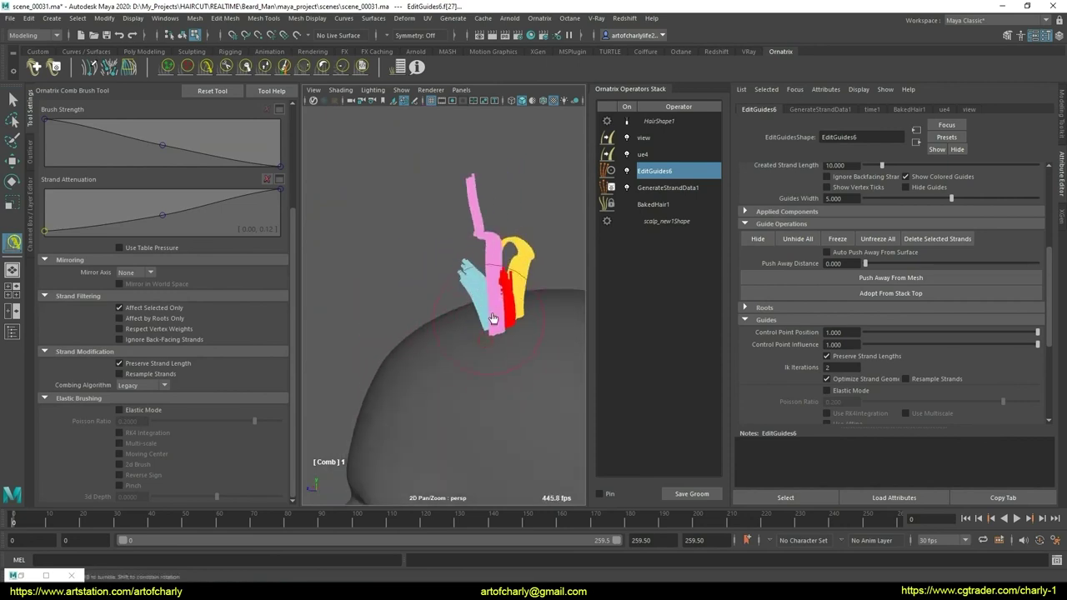
click(263, 67)
mouse_move(392, 316)
alt+mouse_down()
mouse_move(461, 442)
mouse_move(451, 398)
alt+mouse_up()
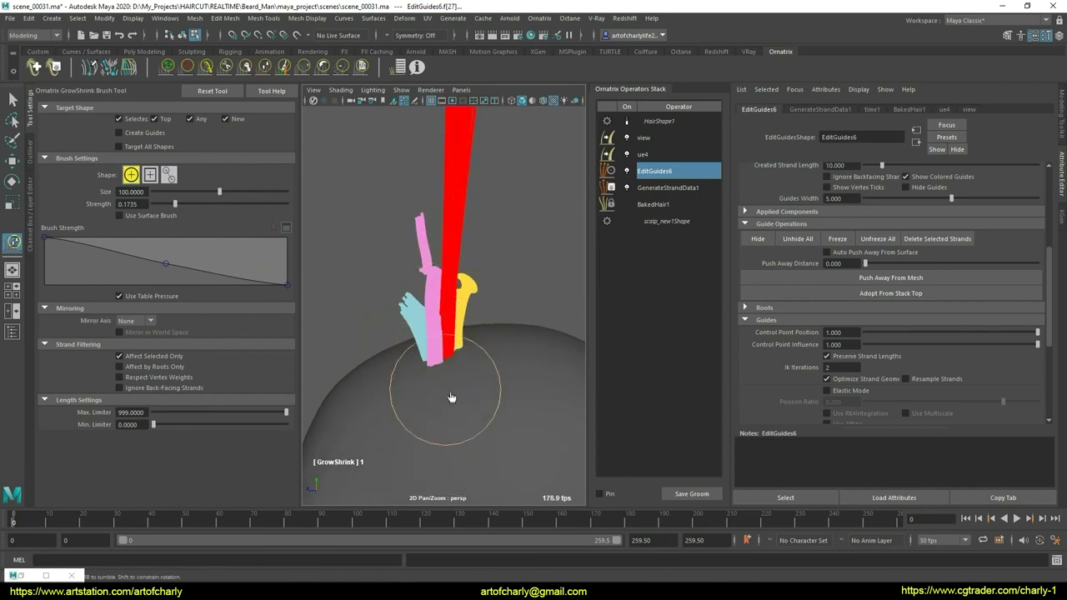
key(c)
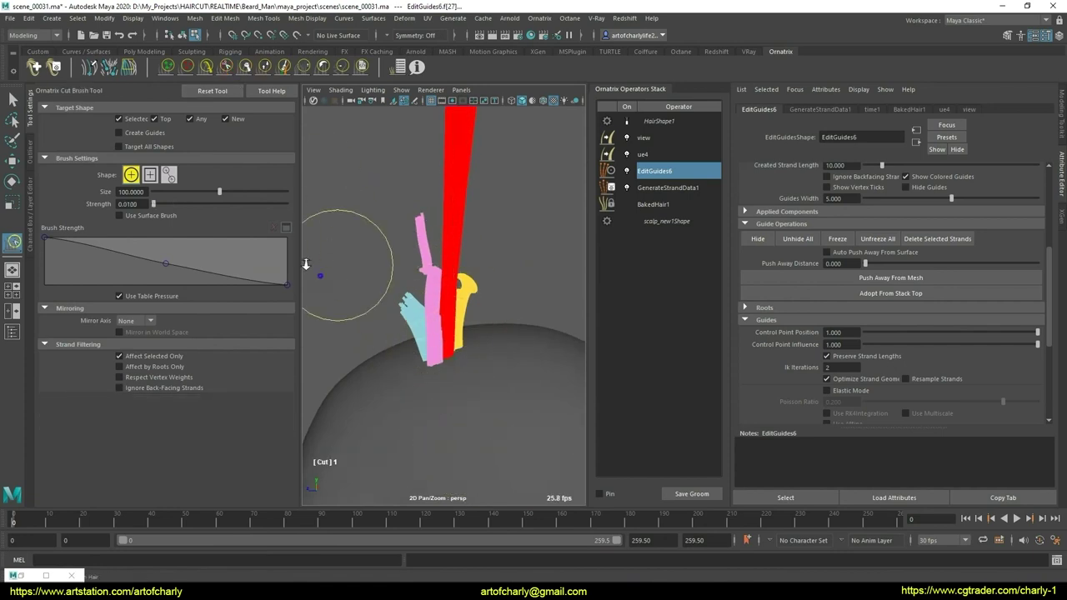
scroll(373, 369, down, 1)
scroll(383, 298, down, 2)
drag(365, 209, 513, 223)
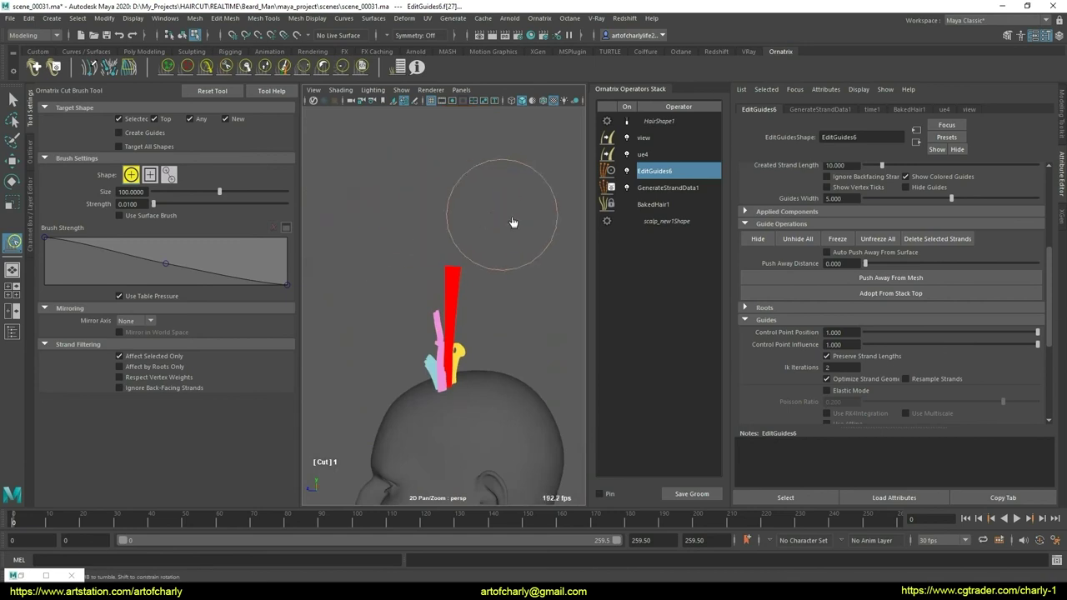
- Comb and bend the guide strands, sweeping the red strands over to the right
click(206, 67)
scroll(386, 350, up, 1)
mouse_move(386, 353)
mouse_down()
mouse_move(415, 364)
mouse_move(394, 364)
mouse_up()
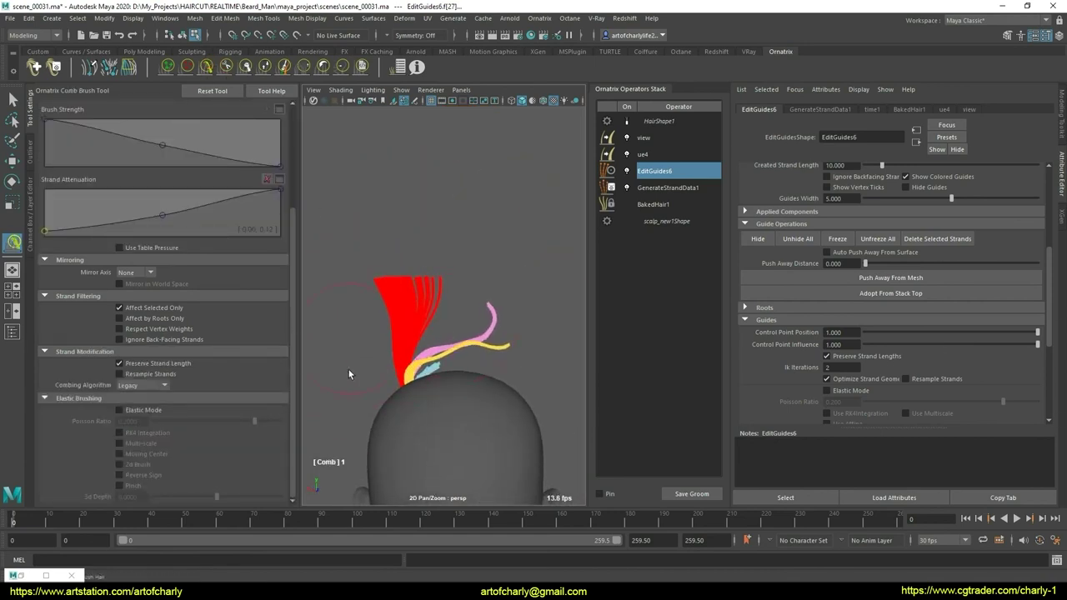
mouse_move(393, 318)
mouse_down()
mouse_move(449, 332)
mouse_move(427, 387)
mouse_up()
click(362, 66)
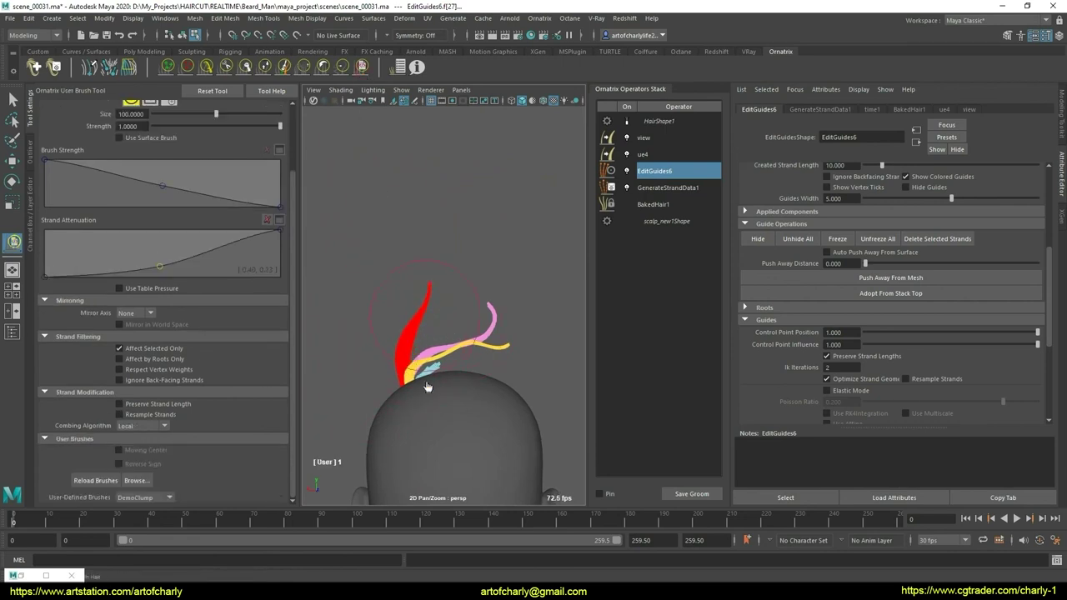
click(225, 66)
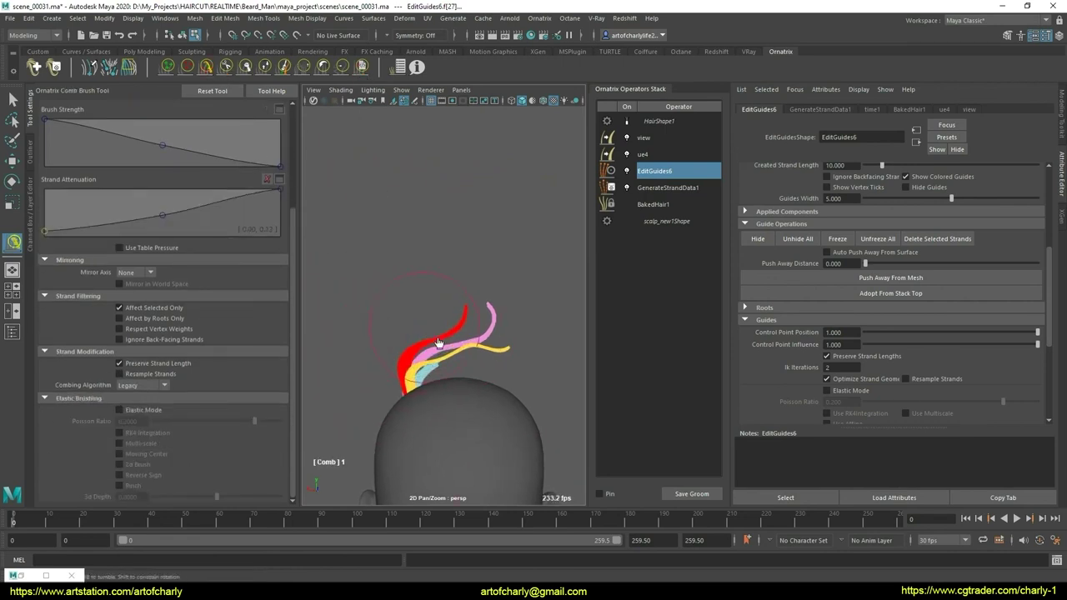
- Lengthen the red guide strand with the GrowShrink brush, viewing the head from above
mouse_move(438, 343)
alt+mouse_down()
mouse_move(456, 385)
mouse_move(375, 357)
mouse_move(465, 356)
mouse_move(465, 345)
alt+mouse_up()
mouse_move(455, 383)
alt+mouse_down()
mouse_move(442, 381)
mouse_move(441, 352)
mouse_move(431, 376)
mouse_move(401, 378)
mouse_move(448, 295)
alt+mouse_up()
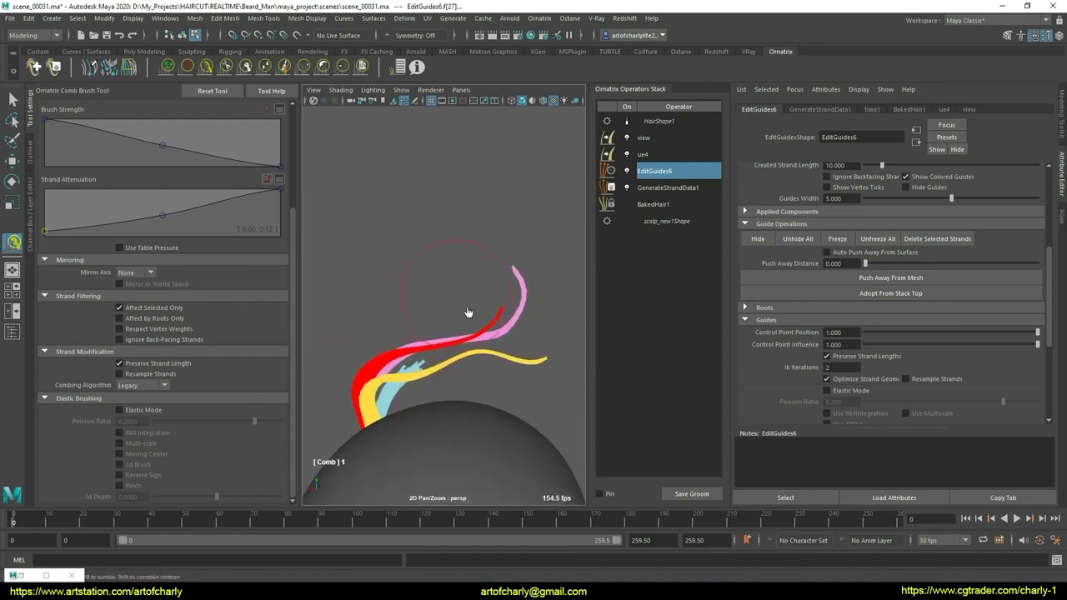
click(206, 67)
drag(476, 333, 464, 309)
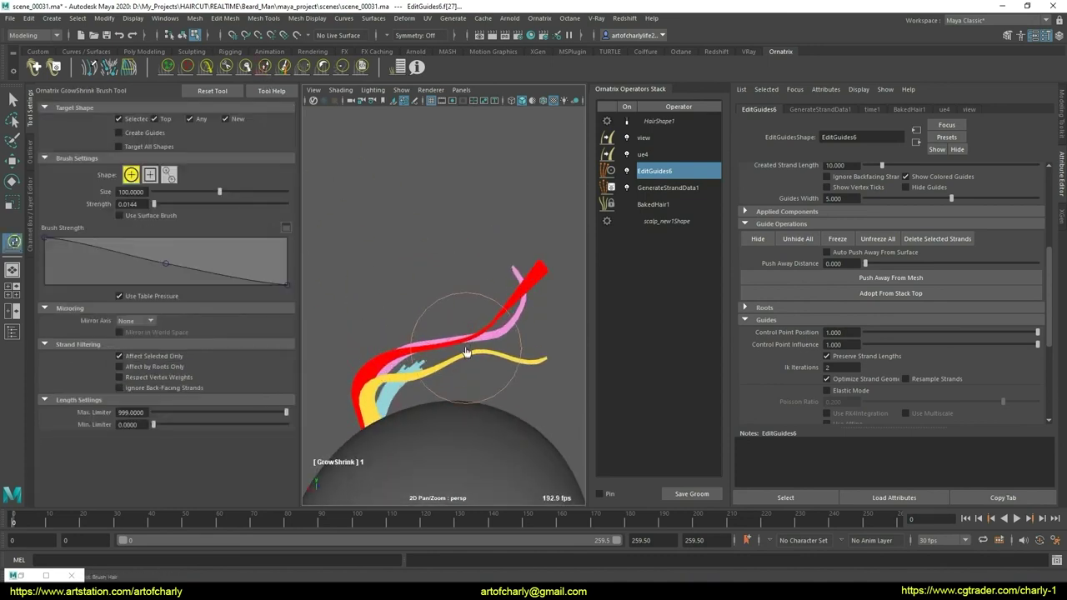
click(220, 74)
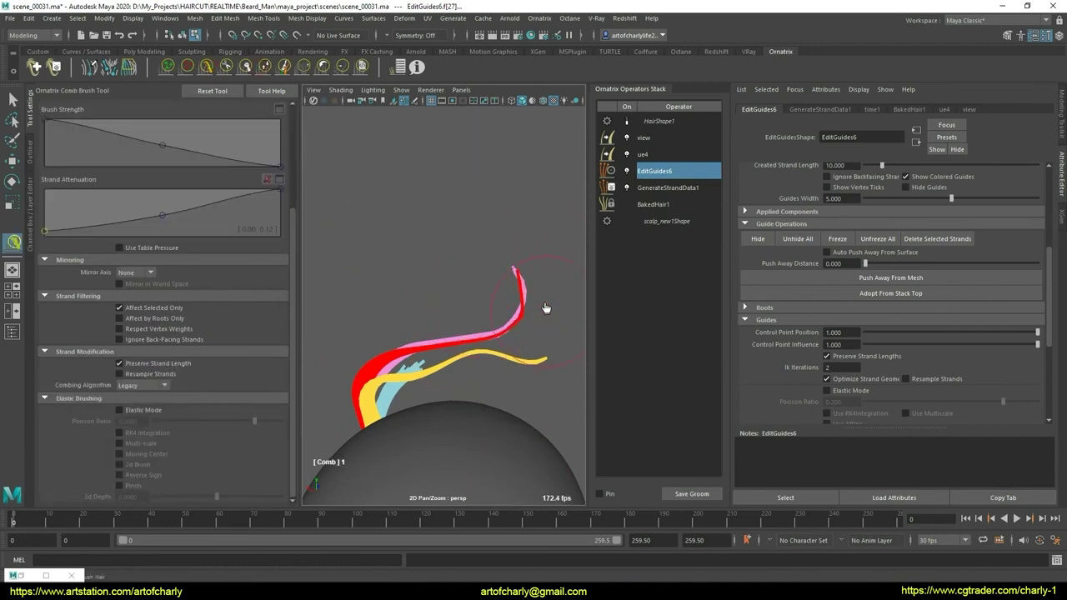
click(360, 67)
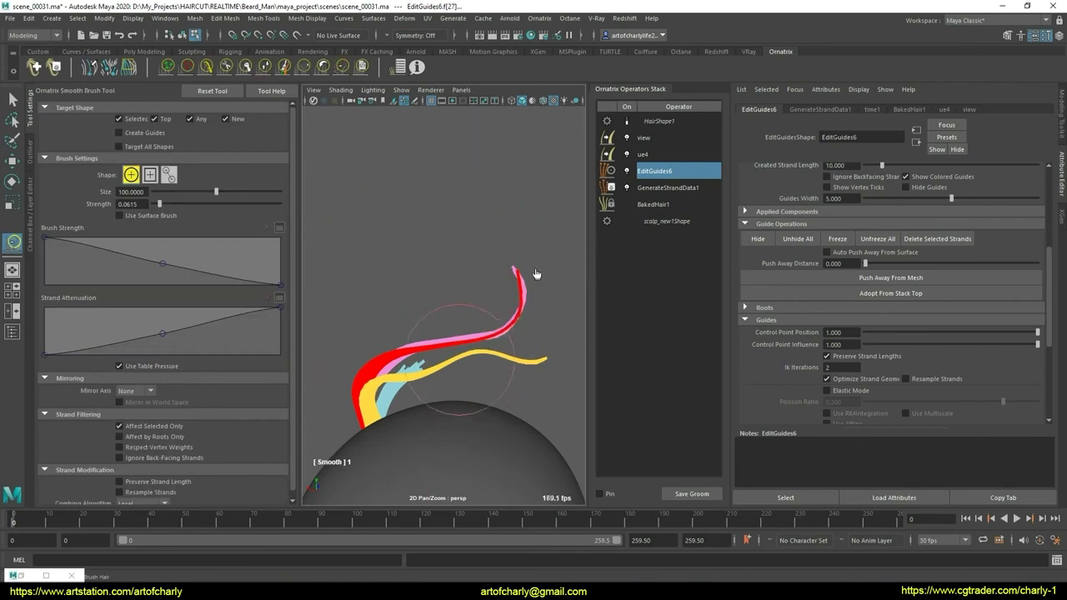
- Comb the strands and review the upward locks from around the head
mouse_move(550, 119)
alt+mouse_down()
mouse_move(536, 280)
mouse_move(302, 143)
alt+mouse_up()
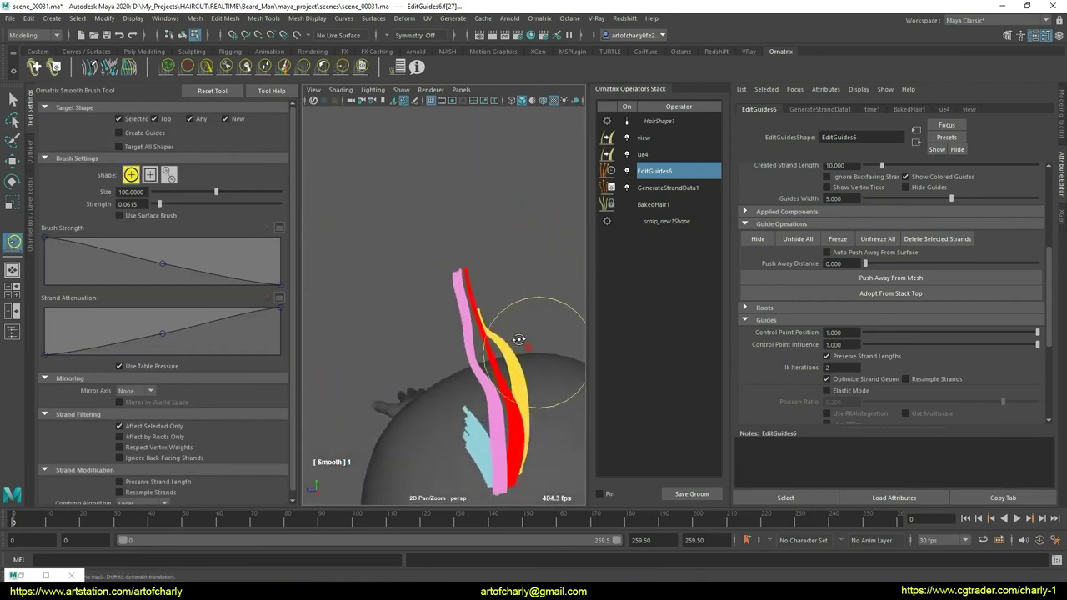
click(206, 66)
mouse_move(489, 338)
alt+mouse_down()
mouse_move(548, 340)
mouse_move(506, 369)
mouse_move(477, 345)
alt+mouse_up()
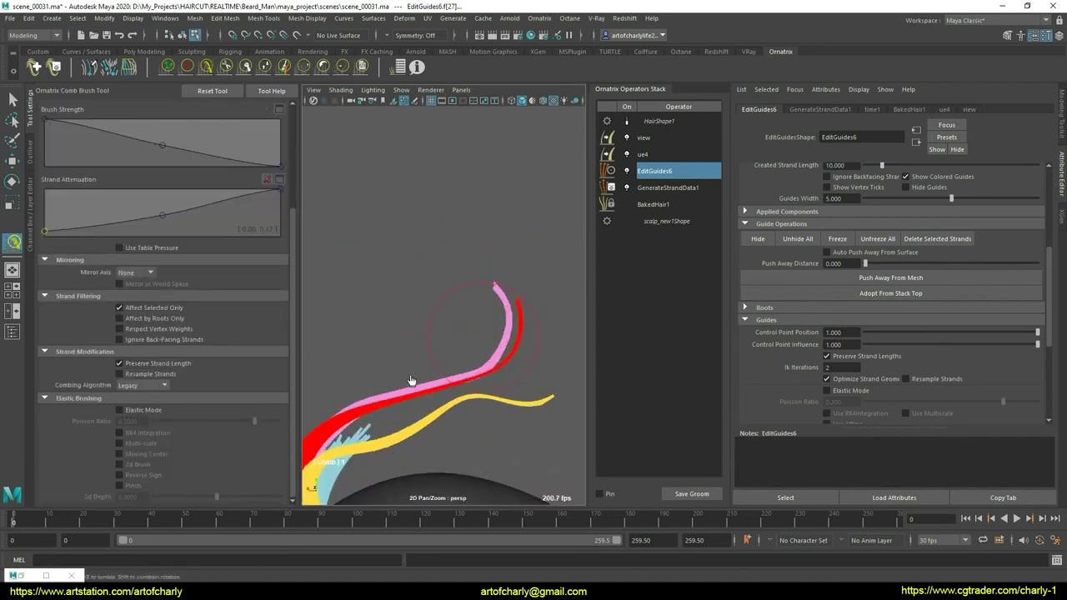
alt+drag(410, 381, 553, 369)
alt+right_drag(552, 369, 519, 334)
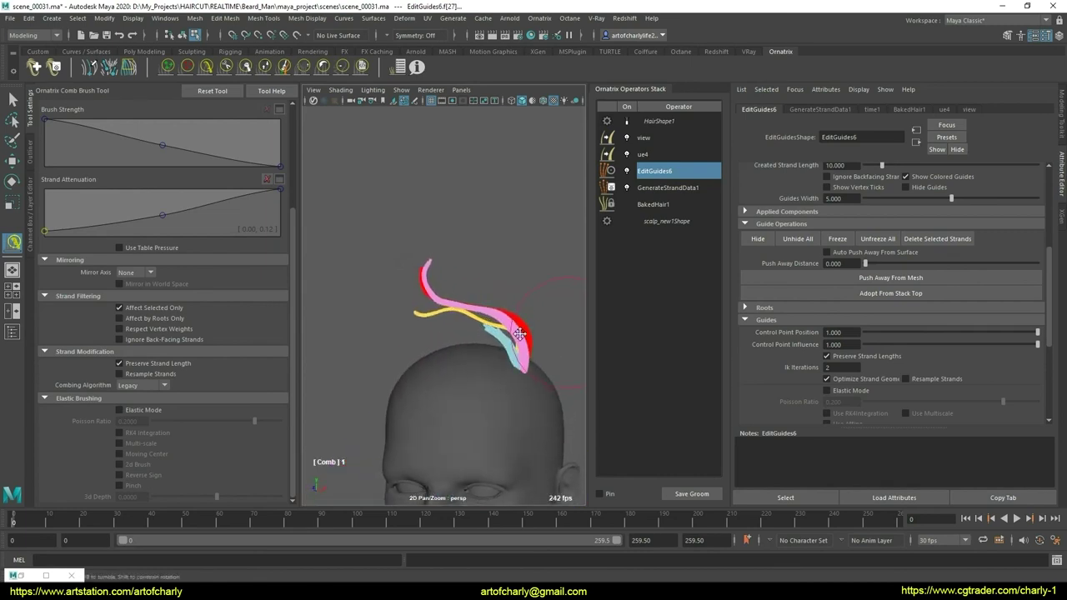
alt+drag(519, 334, 406, 268)
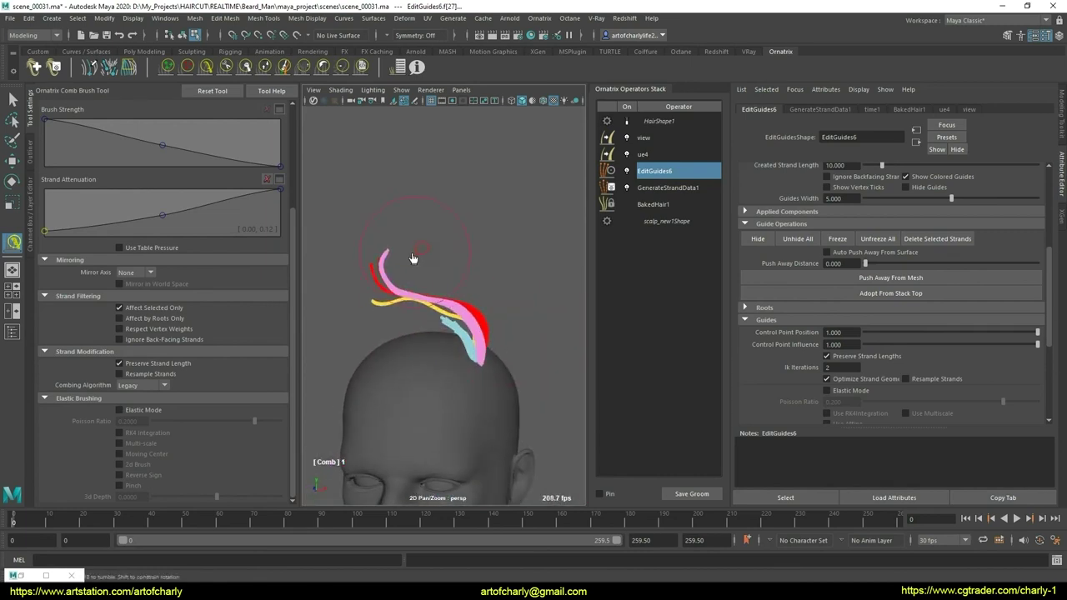
alt+drag(476, 355, 451, 400)
- Lengthen the red strand upward with the GrowShrink brush
key(q)
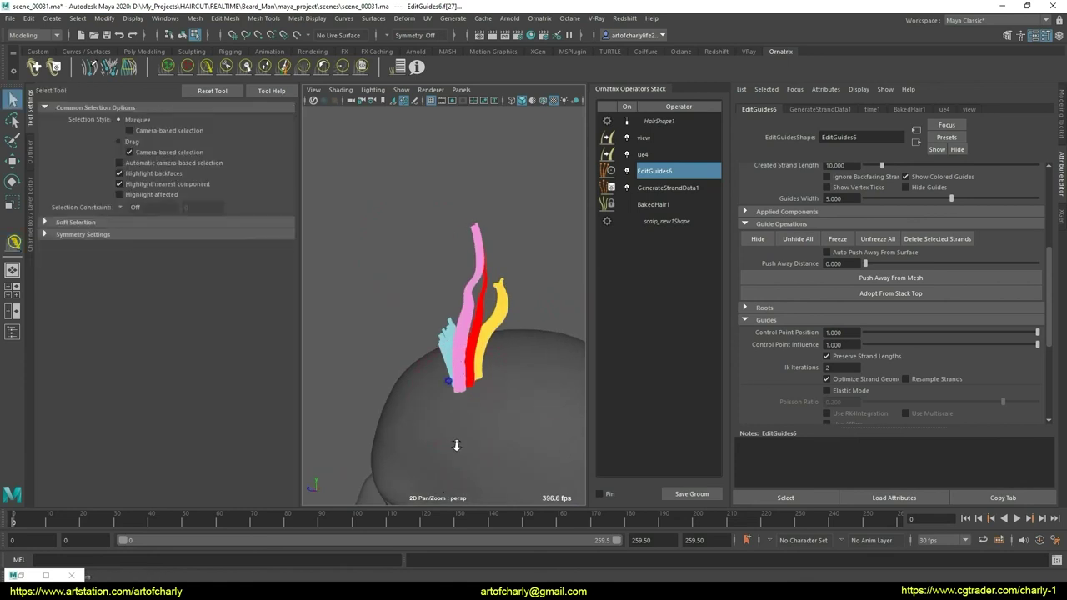
alt+right_drag(451, 400, 483, 384)
mouse_move(484, 385)
alt+mouse_down()
mouse_move(470, 461)
mouse_move(461, 396)
mouse_move(500, 384)
mouse_move(465, 366)
mouse_move(568, 306)
mouse_move(459, 374)
mouse_move(473, 388)
alt+mouse_up()
click(263, 67)
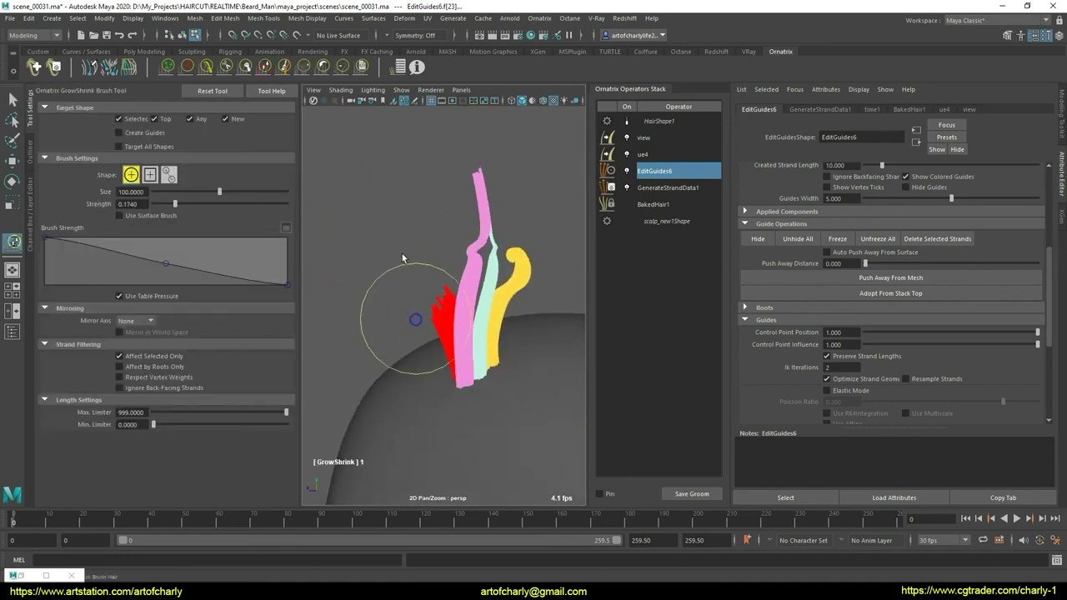
alt+drag(400, 316, 452, 334)
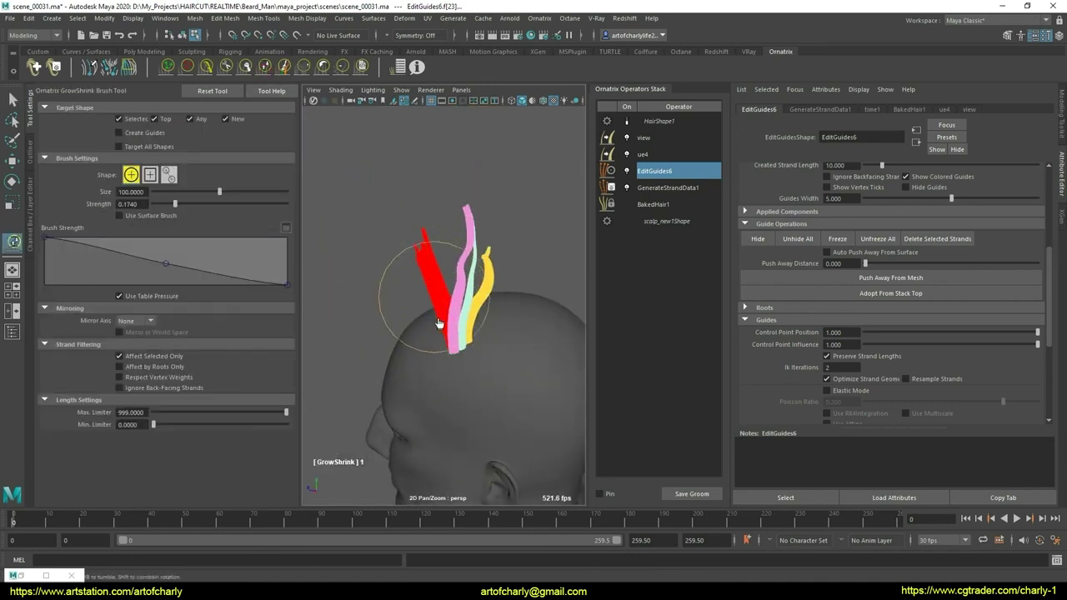
drag(440, 298, 445, 374)
- Trim the top of the red strand, then regrow it much longer
click(225, 66)
mouse_move(350, 275)
alt+mouse_down()
mouse_move(392, 305)
mouse_move(358, 215)
mouse_move(448, 178)
alt+mouse_up()
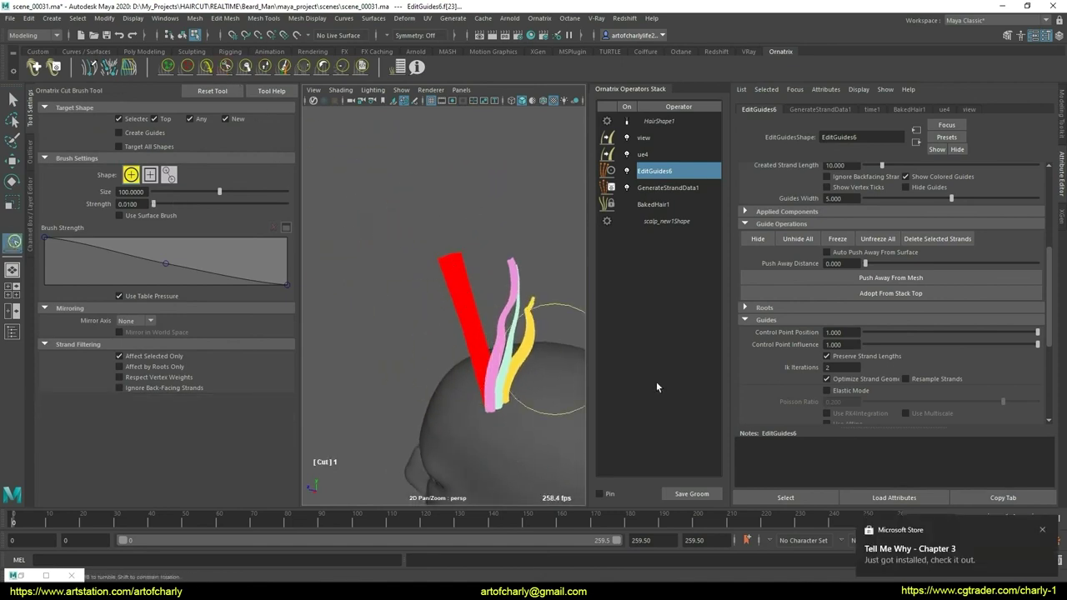
click(1042, 529)
mouse_move(490, 280)
alt+mouse_down()
mouse_move(555, 290)
mouse_move(476, 312)
mouse_move(496, 281)
mouse_move(424, 262)
mouse_move(431, 306)
mouse_move(371, 245)
alt+mouse_up()
click(264, 68)
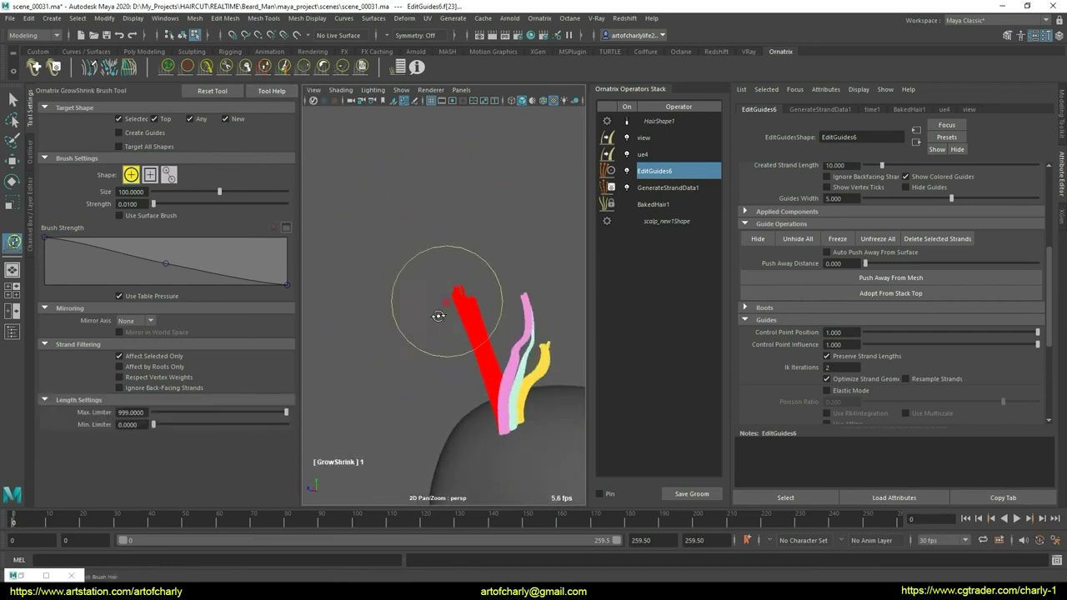
drag(441, 305, 468, 350)
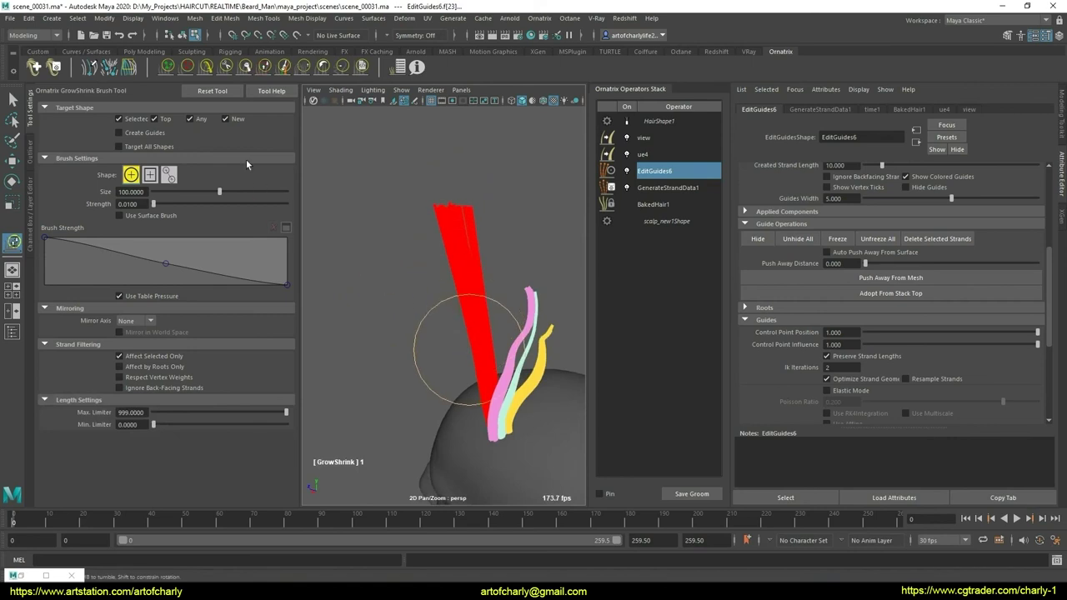
click(241, 72)
mouse_move(488, 484)
alt+mouse_down()
mouse_move(496, 247)
mouse_move(511, 234)
mouse_move(470, 226)
alt+mouse_up()
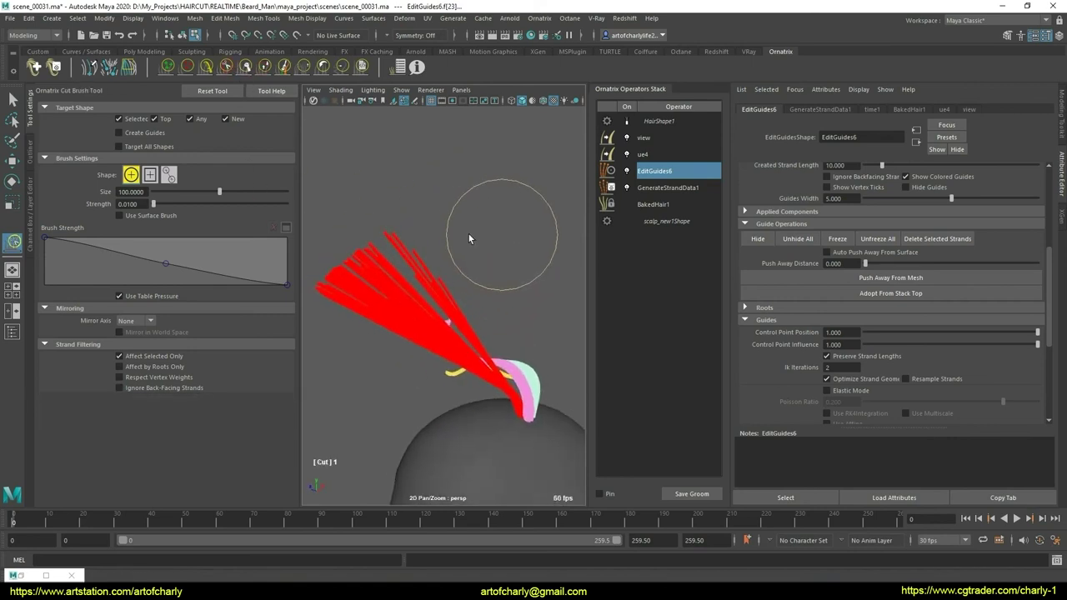
- Clump and flatten the red strands into a tighter group with the User brush
click(362, 66)
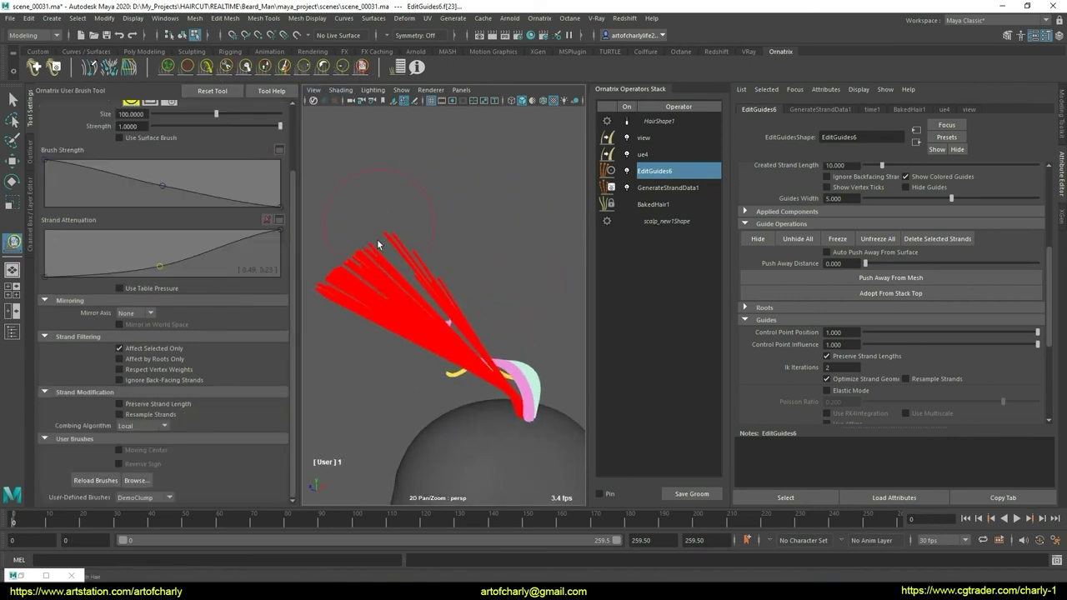
drag(362, 265, 400, 348)
drag(415, 273, 424, 326)
mouse_move(497, 362)
alt+mouse_down()
mouse_move(398, 386)
mouse_move(394, 305)
alt+mouse_up()
- Adjust the red strand's length, then comb the strands into new curves
click(245, 66)
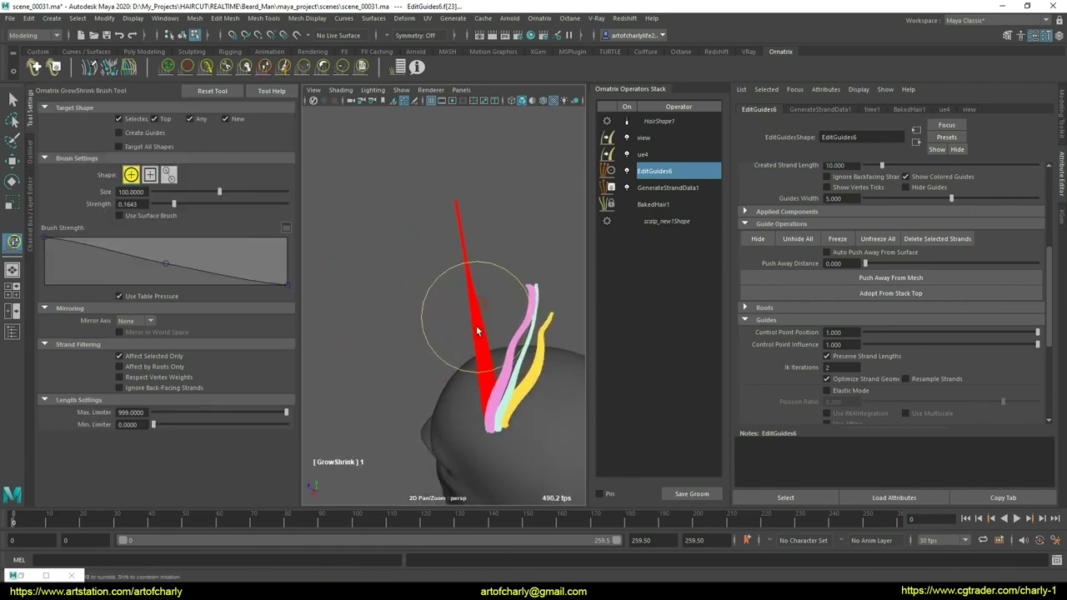
drag(476, 322, 467, 350)
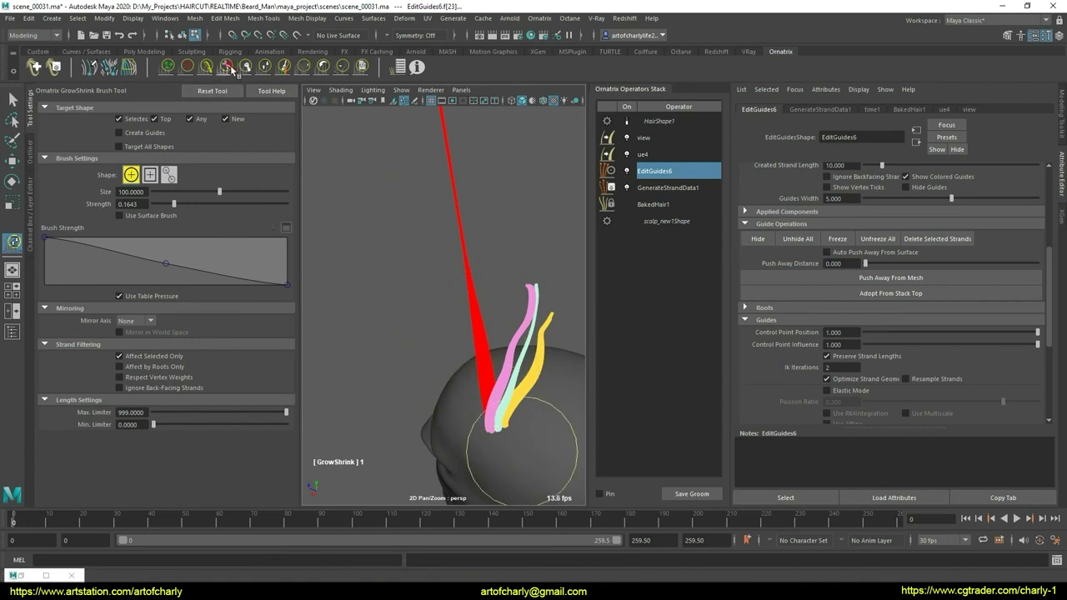
drag(392, 258, 500, 238)
click(193, 74)
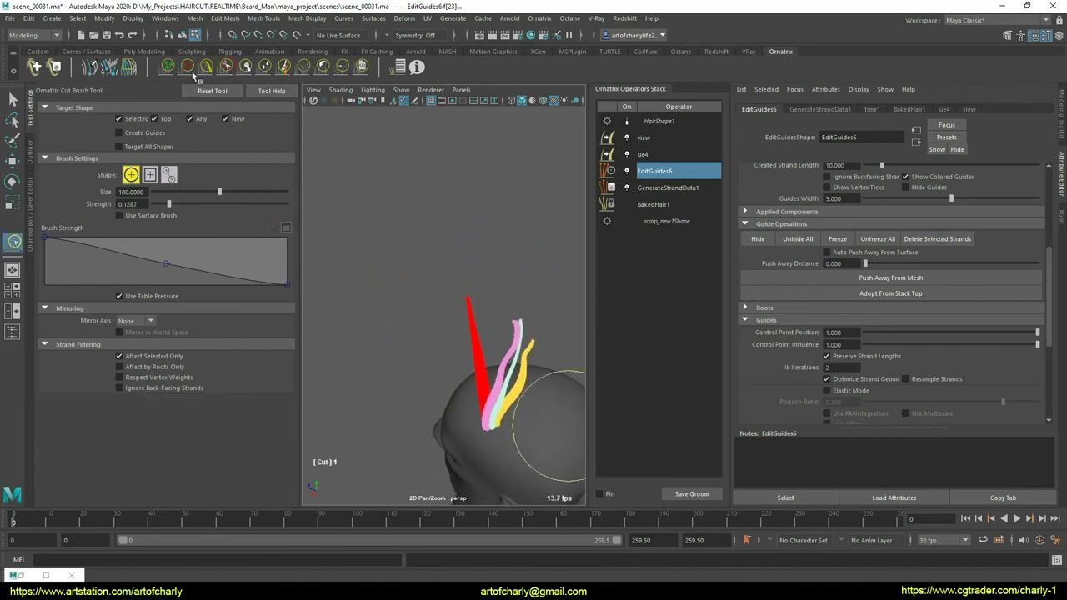
click(207, 67)
mouse_move(322, 167)
alt+mouse_down()
mouse_move(413, 333)
mouse_move(550, 313)
mouse_move(457, 422)
alt+mouse_up()
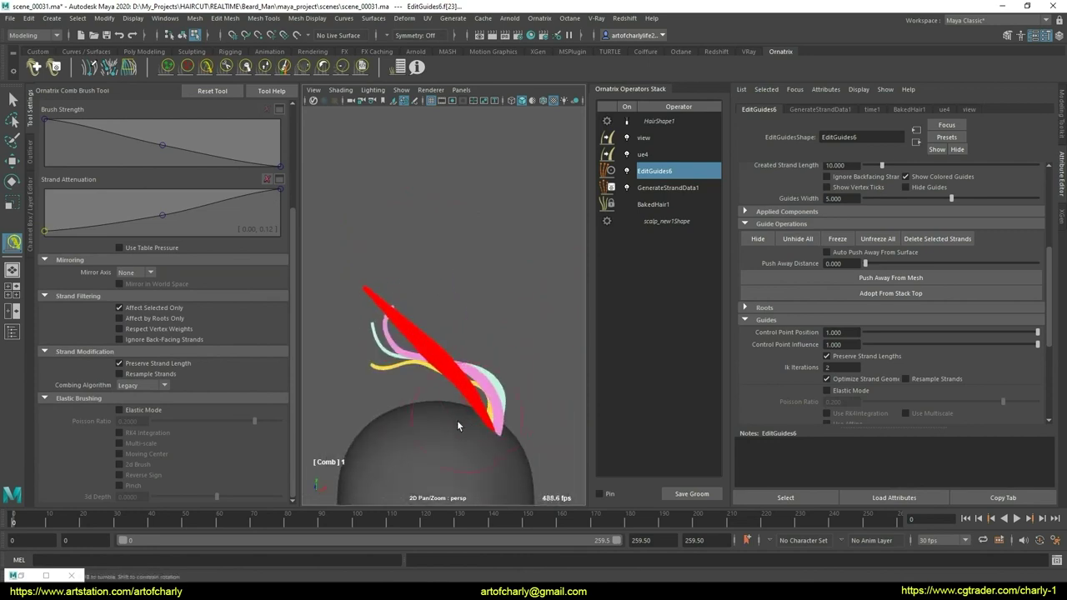
- Try the Local combing algorithm, then set it back to Legacy
click(146, 408)
mouse_move(439, 426)
alt+mouse_down()
mouse_move(443, 374)
mouse_move(412, 364)
mouse_move(436, 398)
mouse_move(424, 430)
mouse_move(435, 406)
alt+mouse_up()
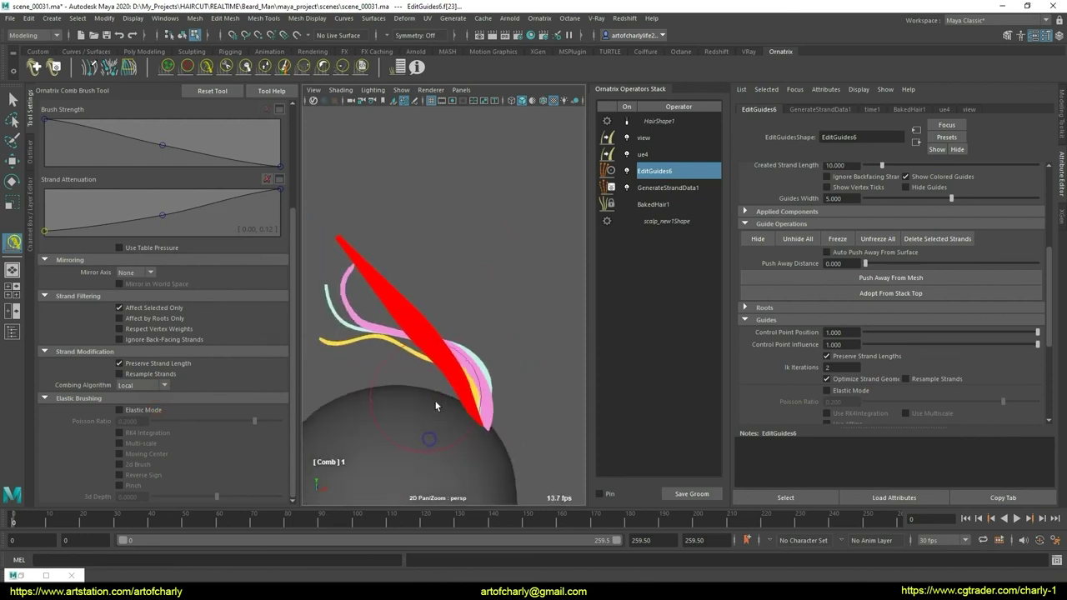
click(165, 386)
click(146, 396)
mouse_move(506, 370)
alt+mouse_down()
mouse_move(488, 427)
mouse_move(442, 349)
alt+mouse_up()
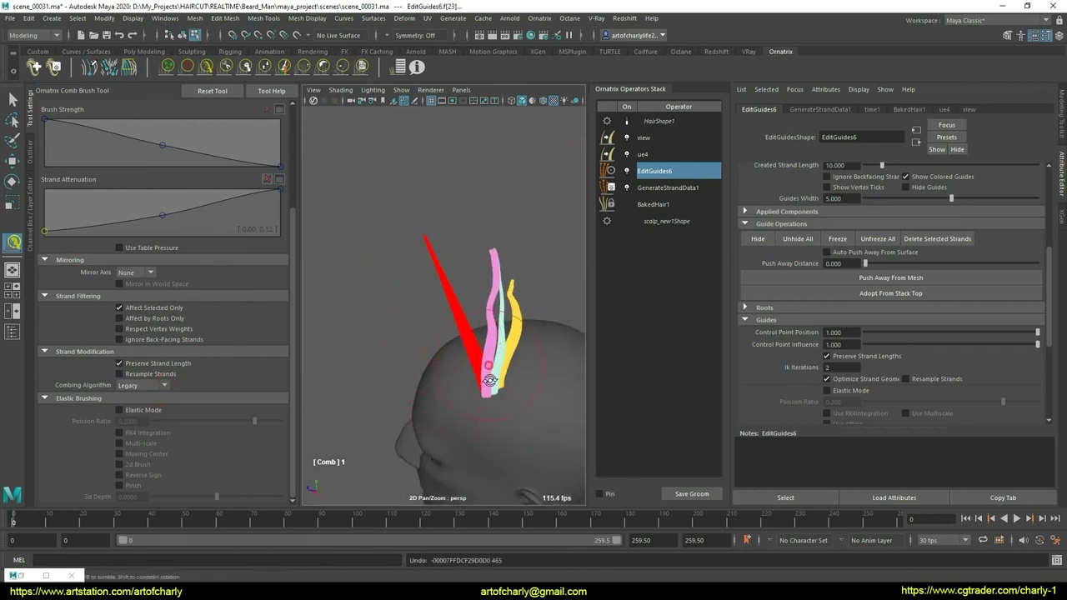
mouse_move(482, 407)
alt+mouse_down()
mouse_move(440, 337)
mouse_move(451, 328)
mouse_move(429, 369)
mouse_move(429, 335)
alt+mouse_up()
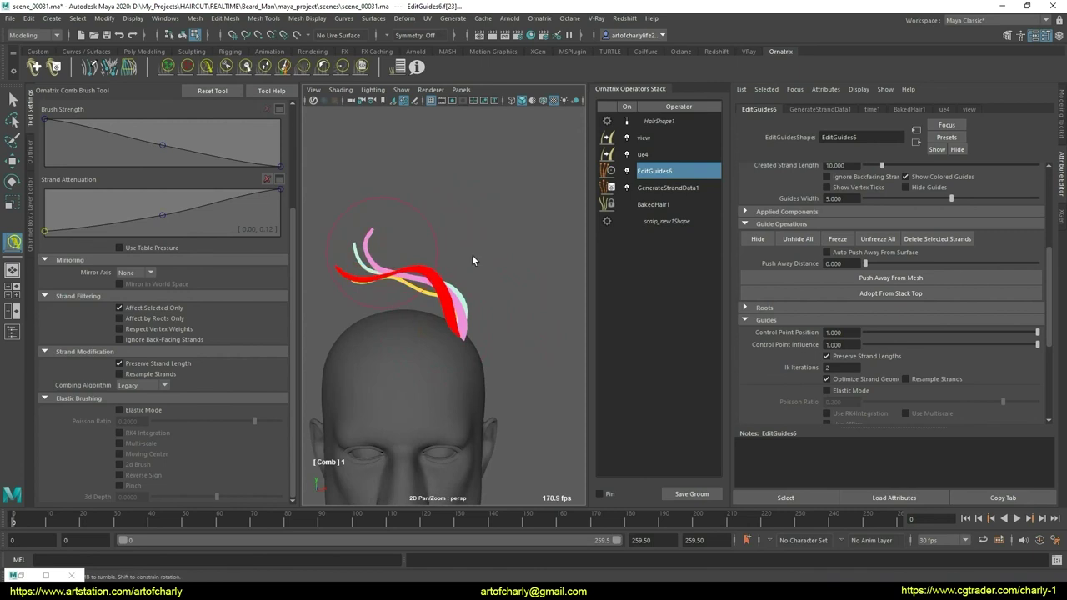
mouse_move(434, 264)
alt+mouse_down()
mouse_move(398, 347)
mouse_move(435, 350)
mouse_move(374, 365)
mouse_move(369, 301)
alt+mouse_up()
mouse_move(369, 343)
alt+mouse_down()
mouse_move(419, 331)
mouse_move(409, 354)
alt+mouse_up()
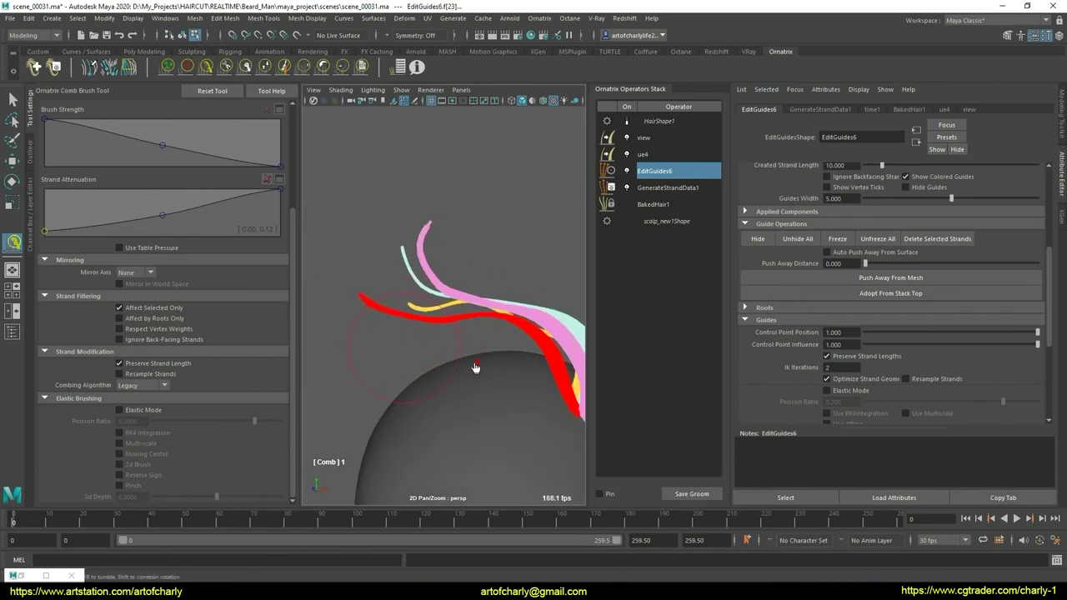
mouse_move(475, 366)
alt+mouse_down()
mouse_move(424, 369)
mouse_move(493, 370)
mouse_move(405, 338)
alt+mouse_up()
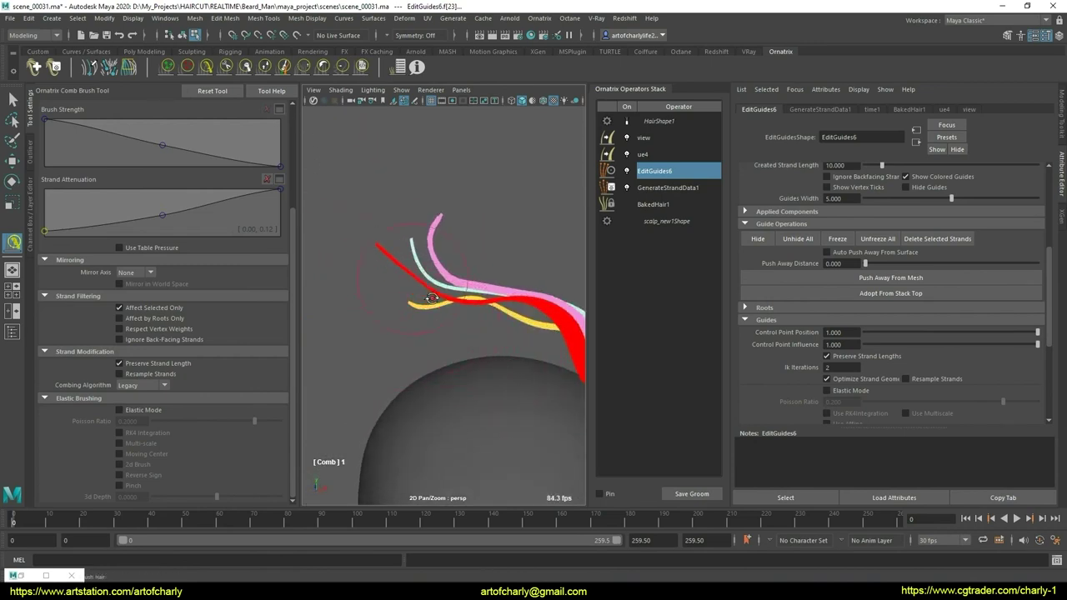
- Comb the strand tips into one smooth curve over the scalp
mouse_move(432, 298)
alt+mouse_down()
mouse_move(400, 305)
mouse_move(405, 281)
mouse_move(317, 117)
alt+mouse_up()
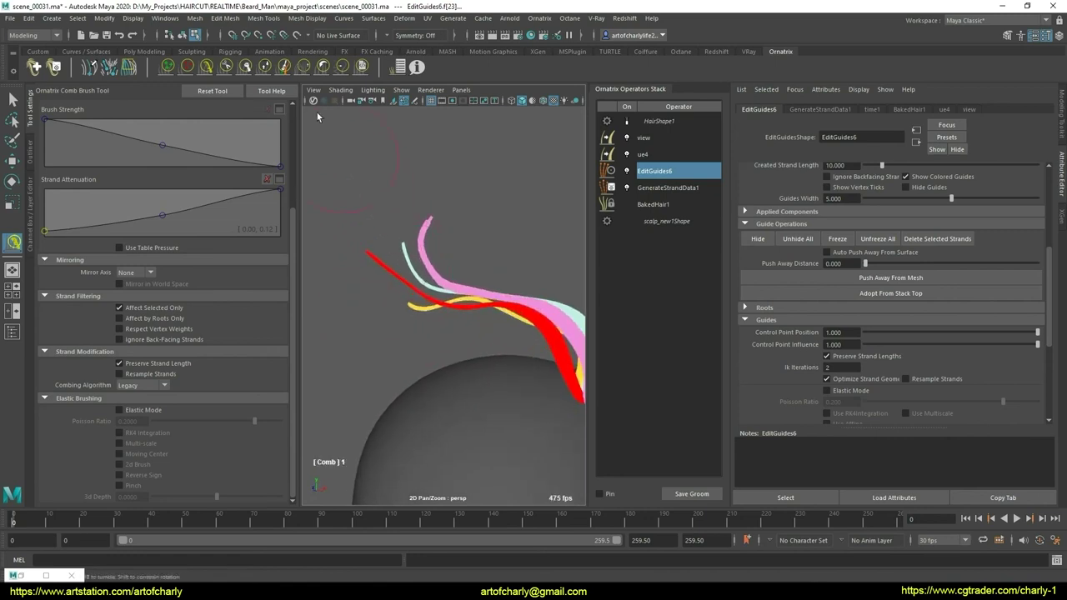
click(334, 71)
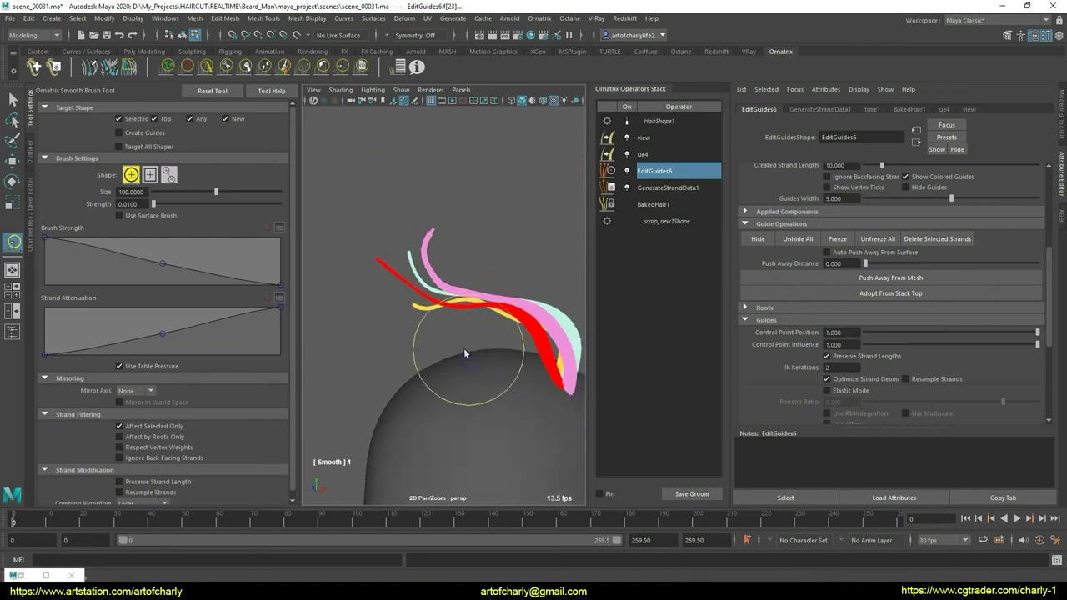
click(210, 69)
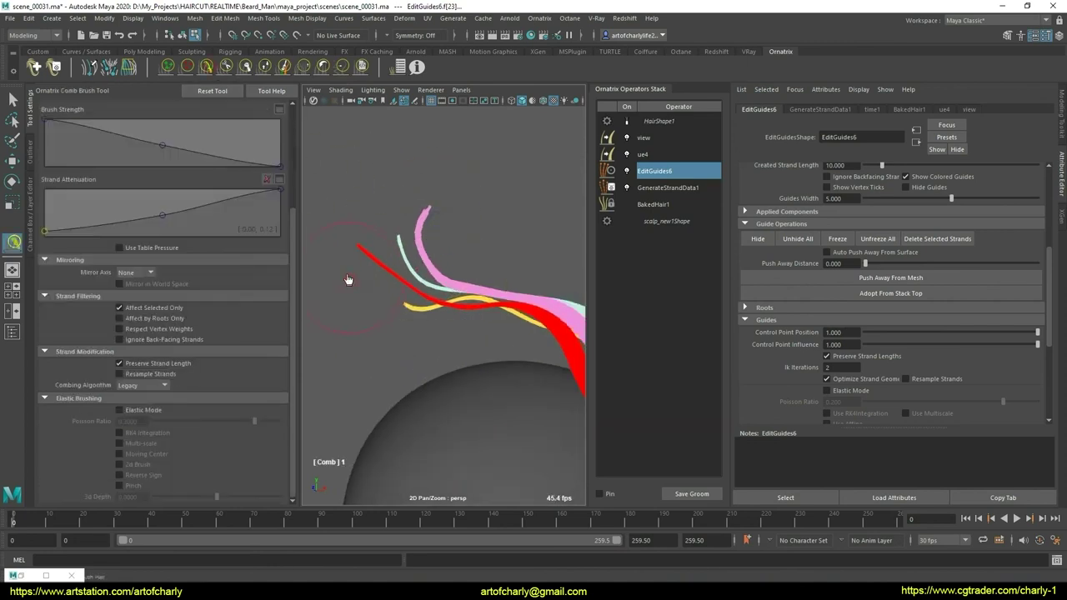
alt+middle_drag(397, 277, 365, 291)
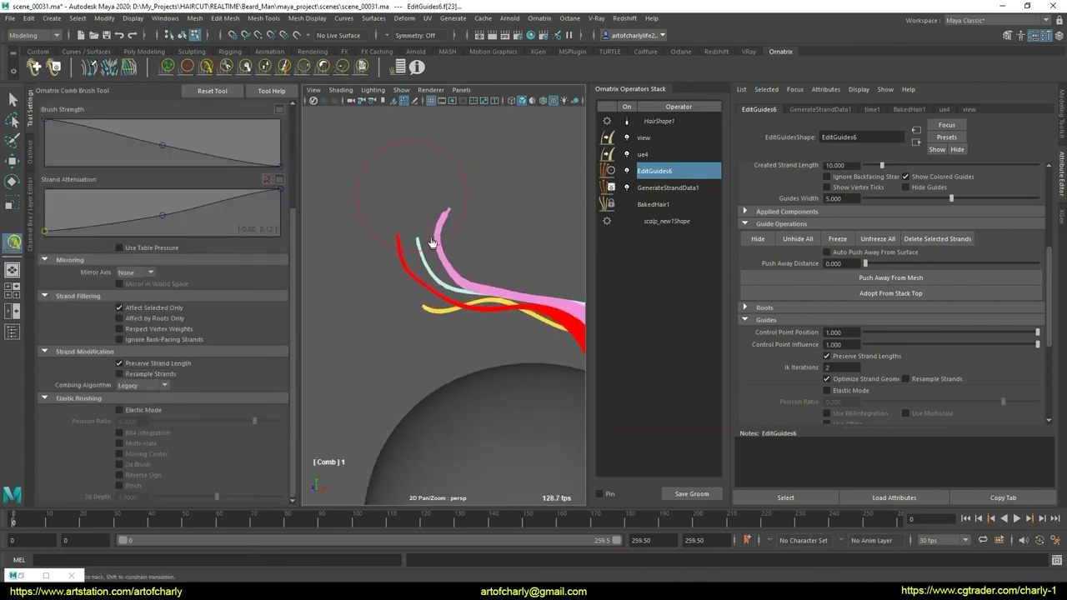
alt+drag(458, 317, 367, 265)
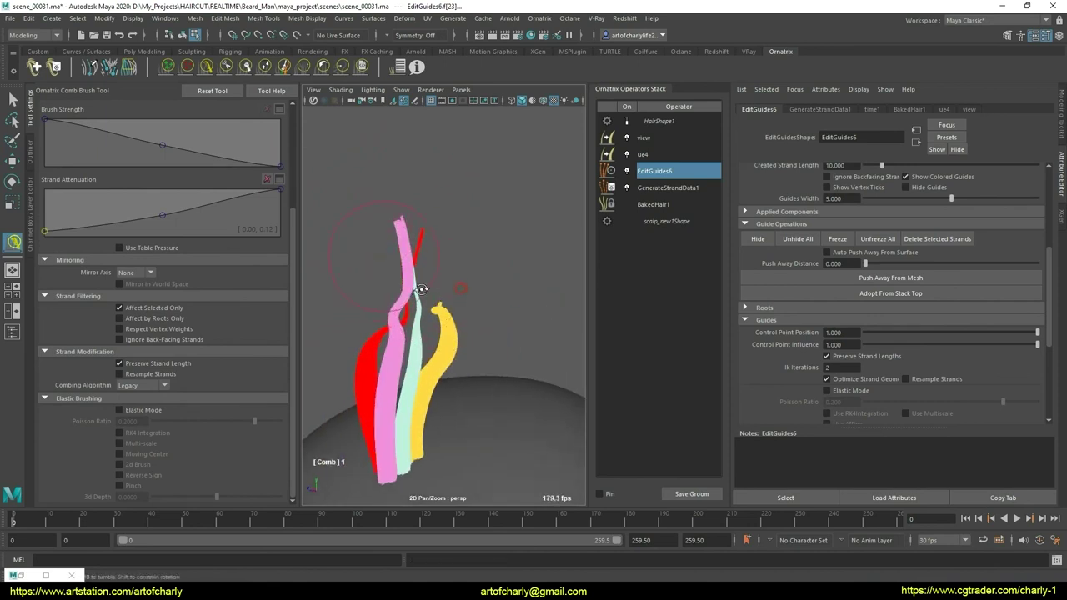
alt+drag(422, 289, 466, 279)
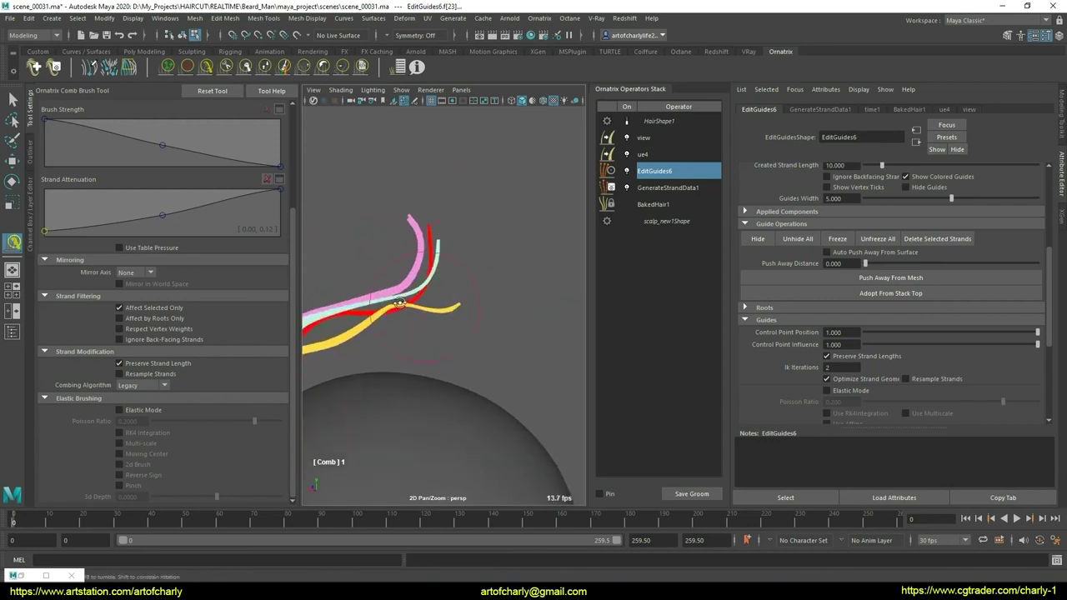
alt+drag(399, 303, 437, 305)
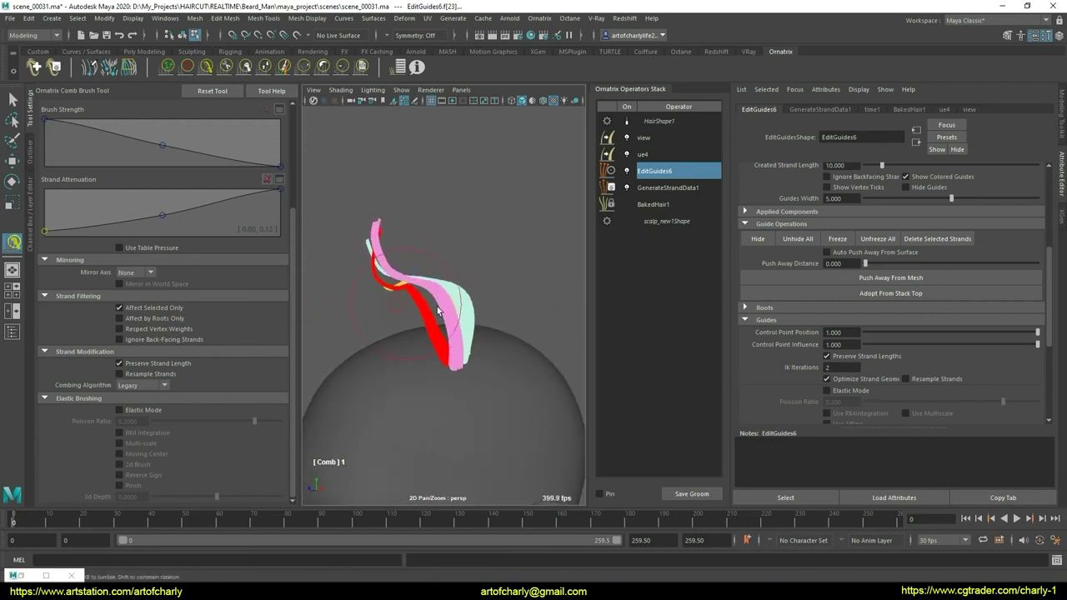
key(q)
scroll(481, 332, up, 3)
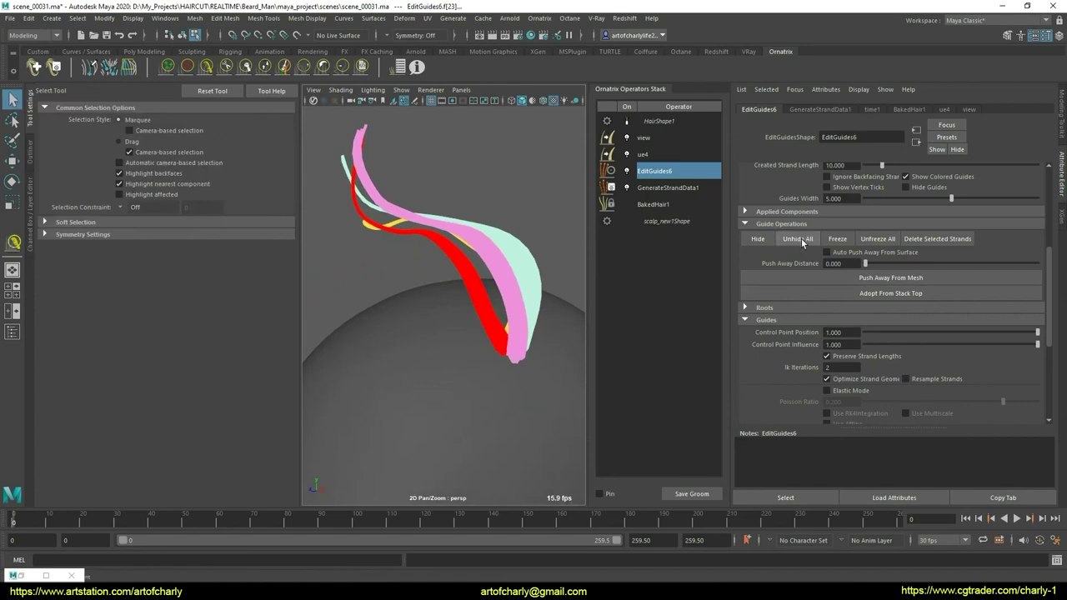
- Invert the guide selection and hide those guides, leaving a small group
mouse_move(475, 382)
alt+mouse_down()
mouse_move(461, 357)
mouse_move(481, 364)
mouse_move(469, 428)
mouse_move(508, 394)
mouse_move(490, 405)
mouse_move(495, 385)
mouse_move(435, 314)
alt+mouse_up()
scroll(495, 385, up, 2)
scroll(471, 398, up, 3)
scroll(471, 398, down, 3)
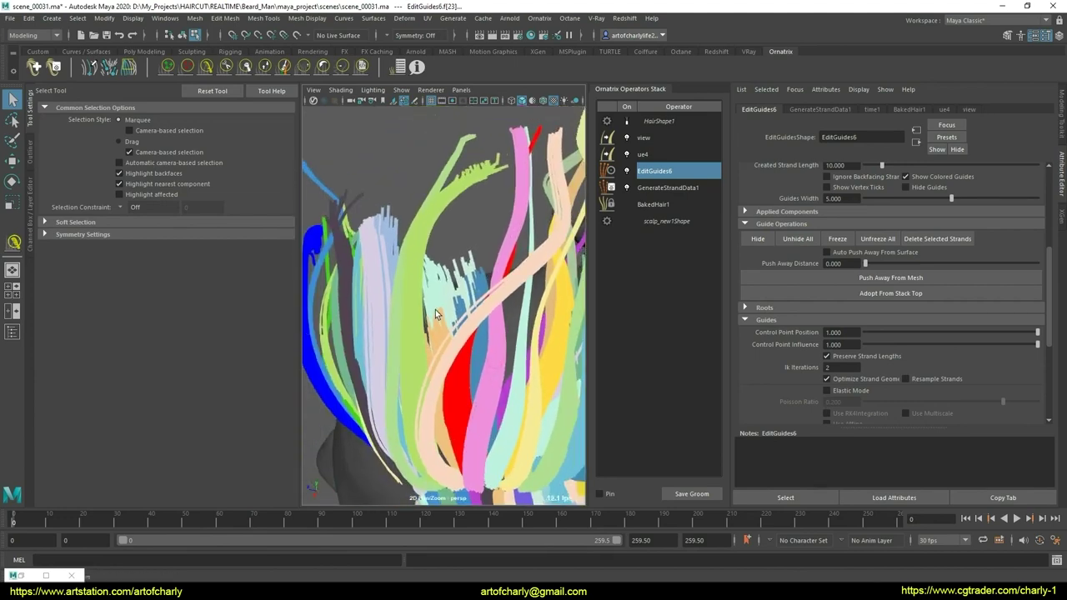
mouse_move(482, 399)
alt+mouse_down()
mouse_move(498, 437)
mouse_move(529, 369)
mouse_move(388, 321)
alt+mouse_up()
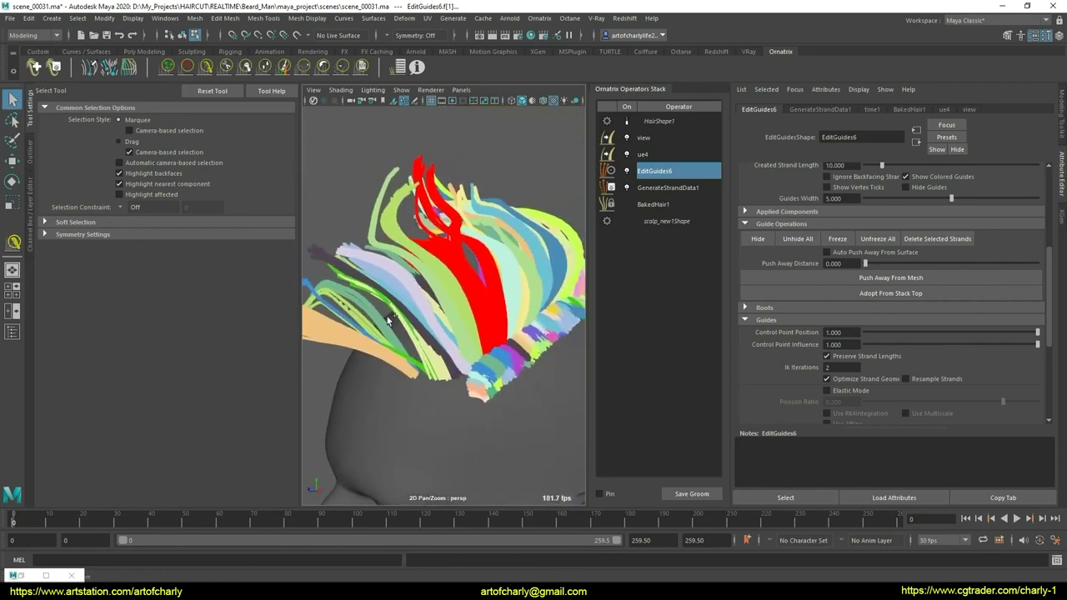
key(ctrl+shift+i)
click(757, 238)
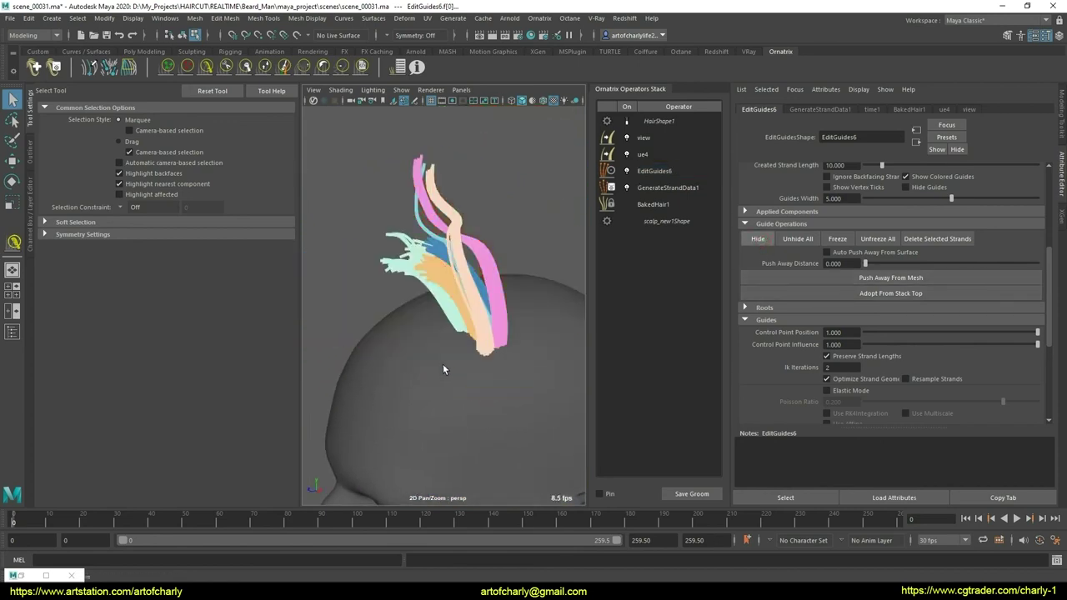
click(443, 363)
mouse_move(443, 363)
alt+mouse_down()
mouse_move(490, 346)
mouse_move(492, 326)
alt+mouse_up()
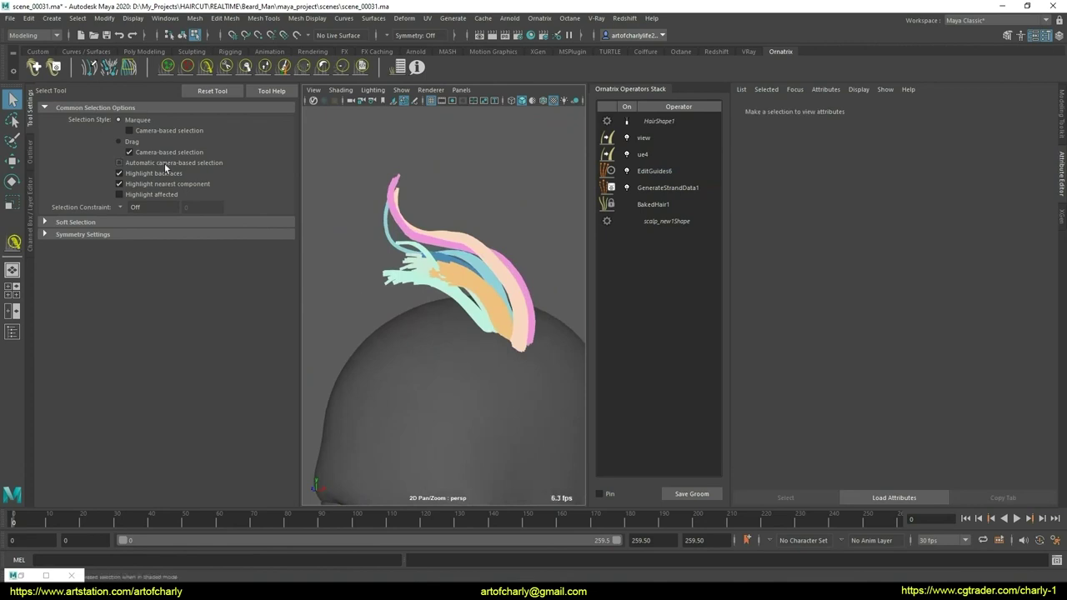
- Restore the Ornatrix tool set and show the EditGuides6 operator's settings
click(34, 51)
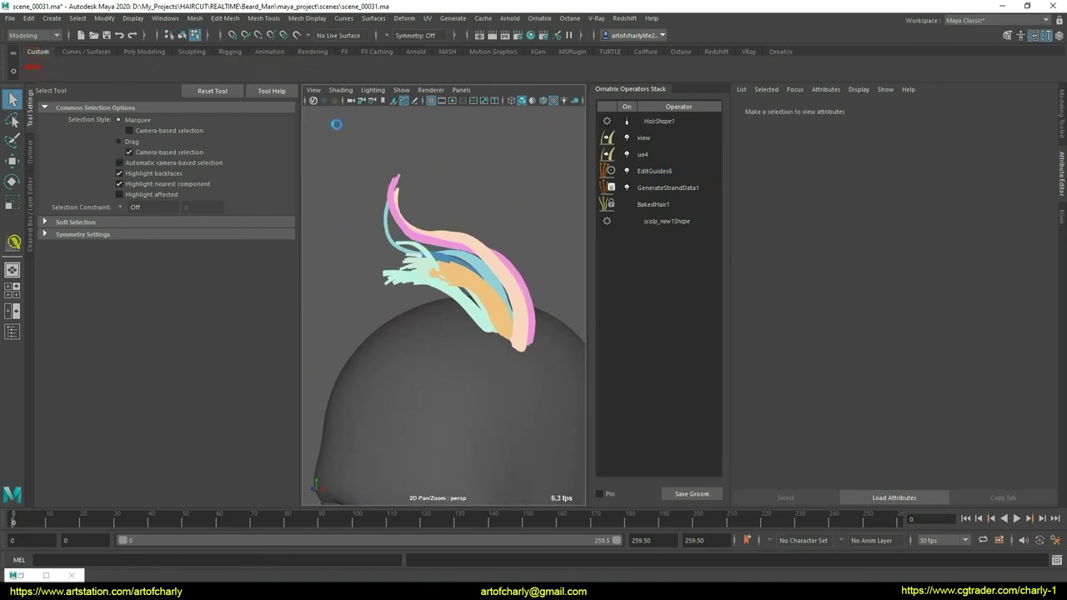
click(784, 52)
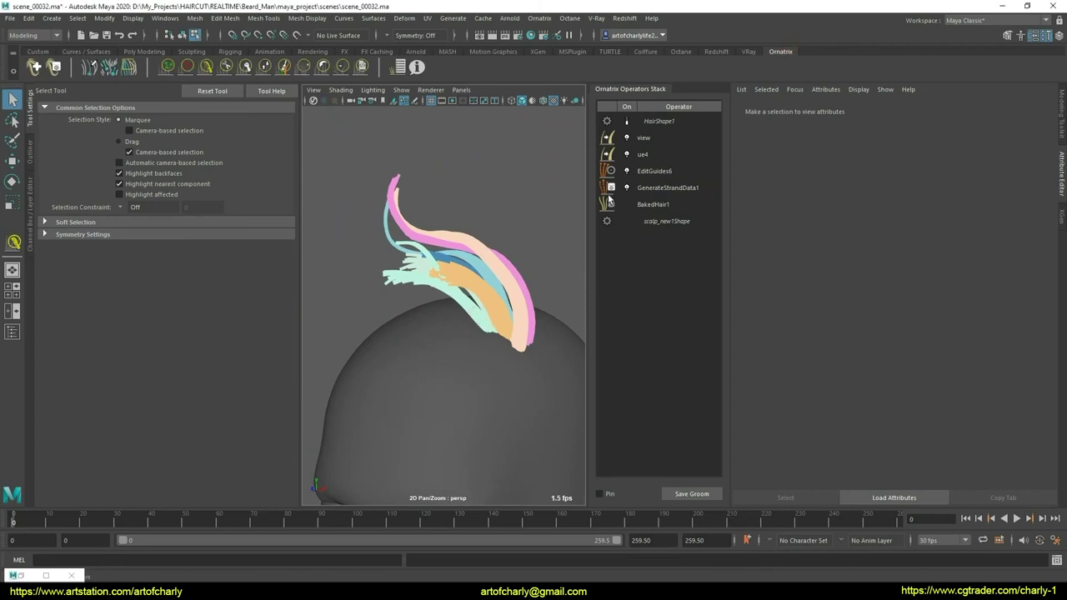
click(667, 173)
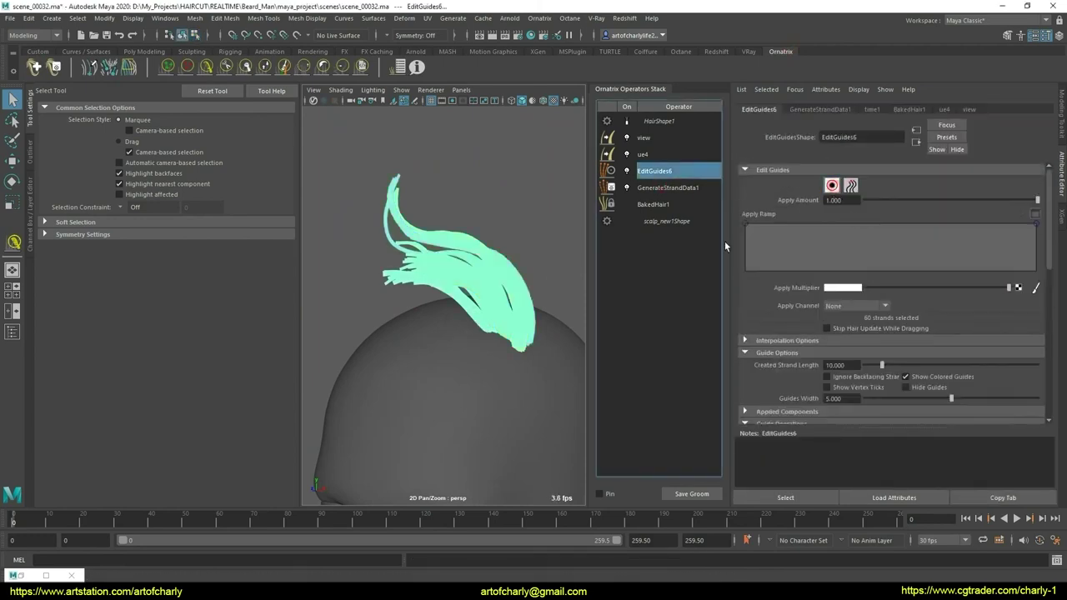
- Grow the red guides much longer toward the left with the GrowShrink brush
key(F8)
scroll(430, 305, up, 3)
scroll(452, 353, down, 2)
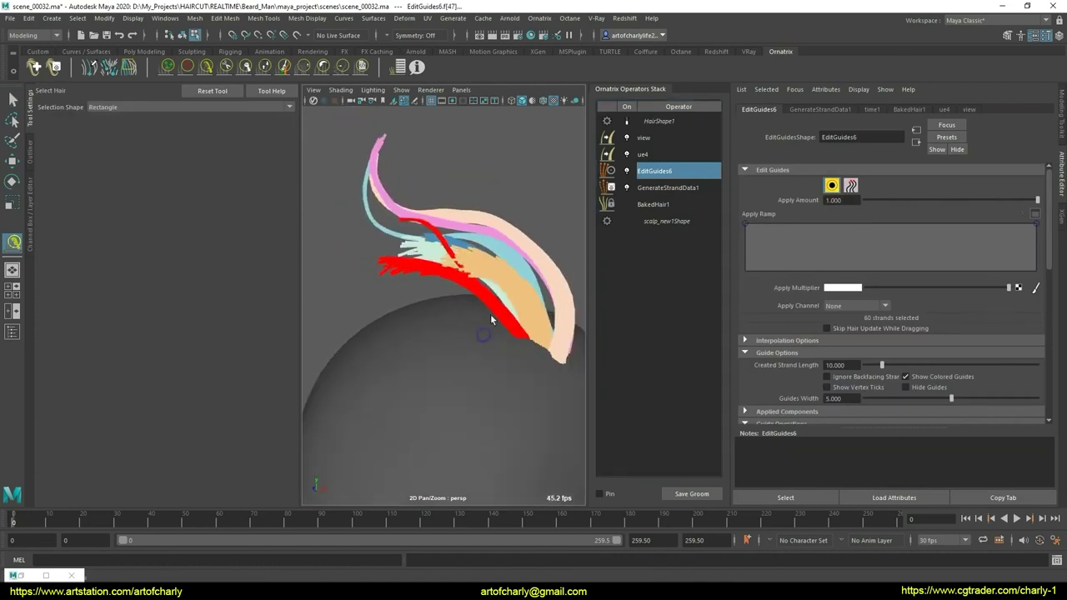
click(268, 74)
scroll(400, 215, down, 2)
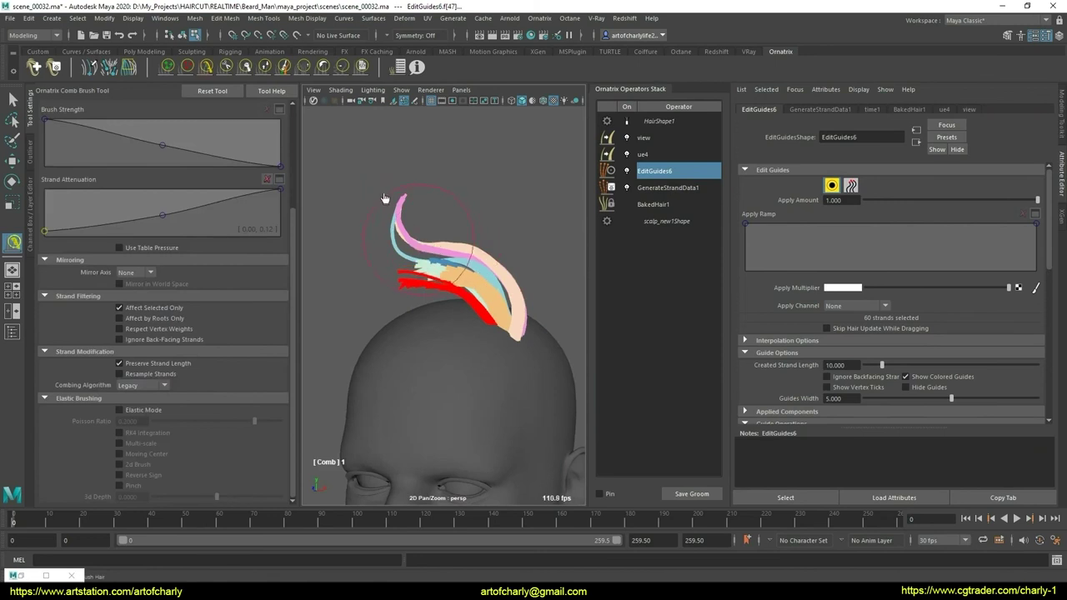
click(267, 74)
drag(429, 334, 442, 377)
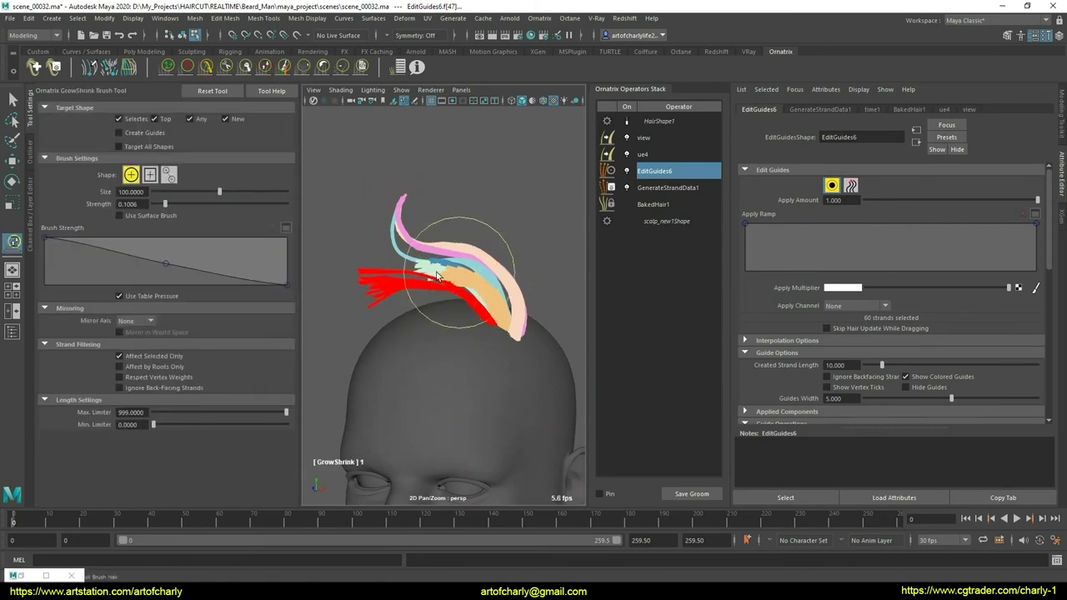
drag(436, 250, 440, 328)
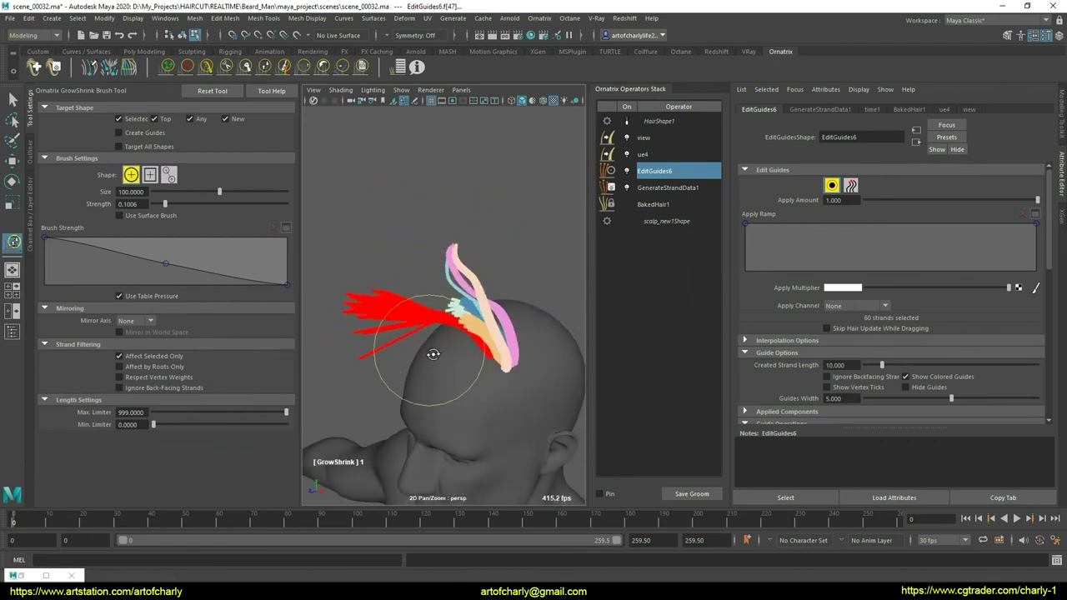
- Trim the red guides shorter and comb them back against the head
click(229, 71)
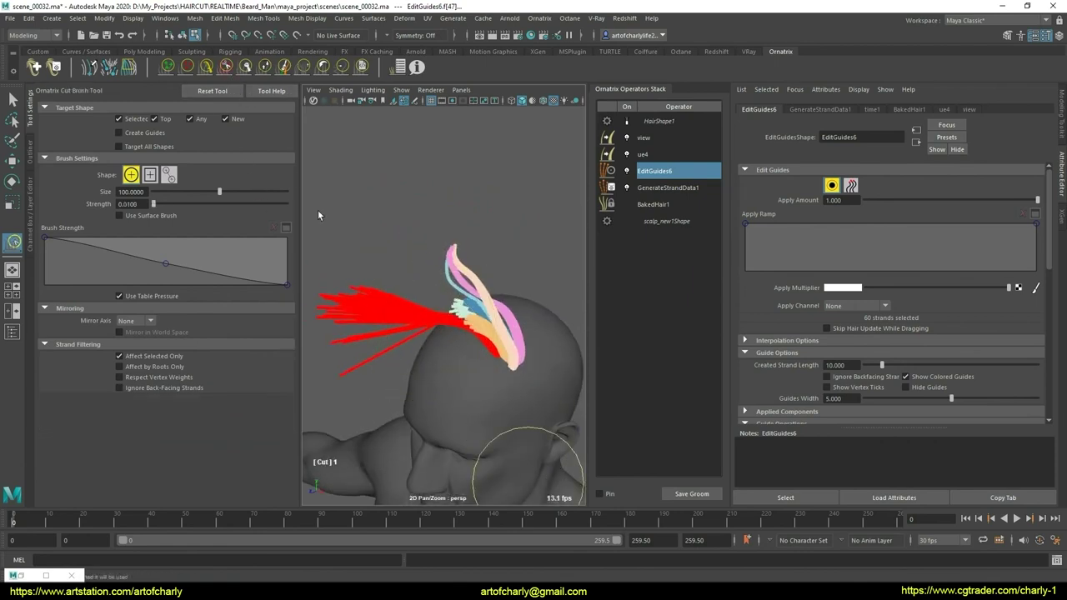
mouse_move(318, 209)
alt+mouse_down()
mouse_move(359, 307)
mouse_move(441, 250)
mouse_move(452, 286)
mouse_move(441, 322)
mouse_move(419, 315)
mouse_move(548, 317)
mouse_move(441, 309)
alt+mouse_up()
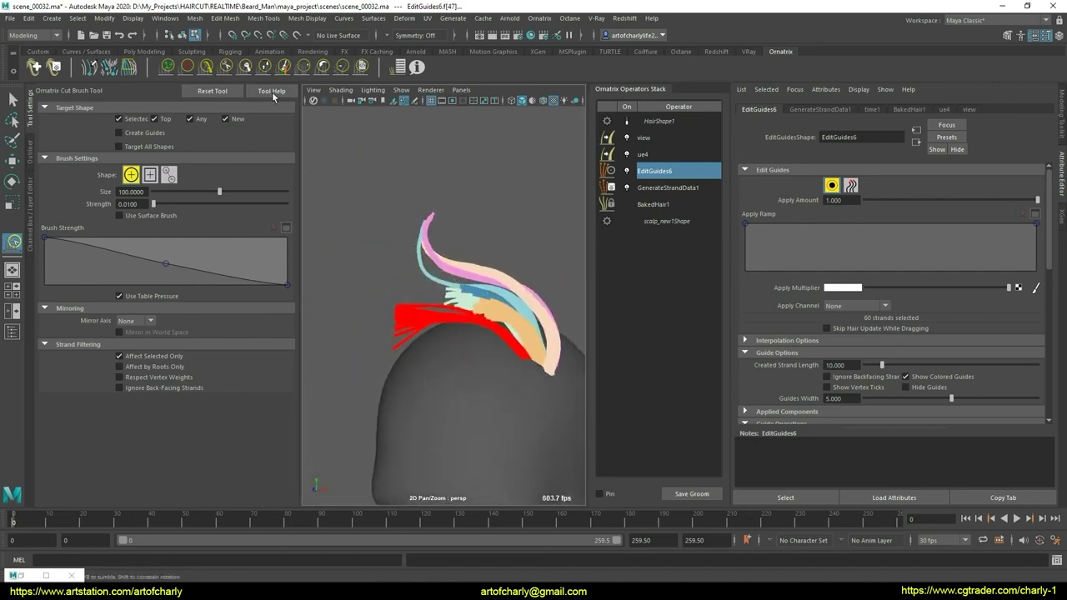
click(214, 71)
mouse_move(419, 352)
alt+mouse_down()
mouse_move(444, 336)
mouse_move(392, 375)
mouse_move(400, 333)
mouse_move(382, 350)
mouse_move(417, 359)
mouse_move(462, 292)
alt+mouse_up()
alt+drag(499, 341, 425, 284)
mouse_move(445, 342)
alt+mouse_down()
mouse_move(383, 367)
mouse_move(412, 380)
mouse_move(433, 356)
mouse_move(456, 360)
mouse_move(424, 334)
mouse_move(446, 332)
mouse_move(460, 355)
alt+mouse_up()
scroll(443, 358, up, 2)
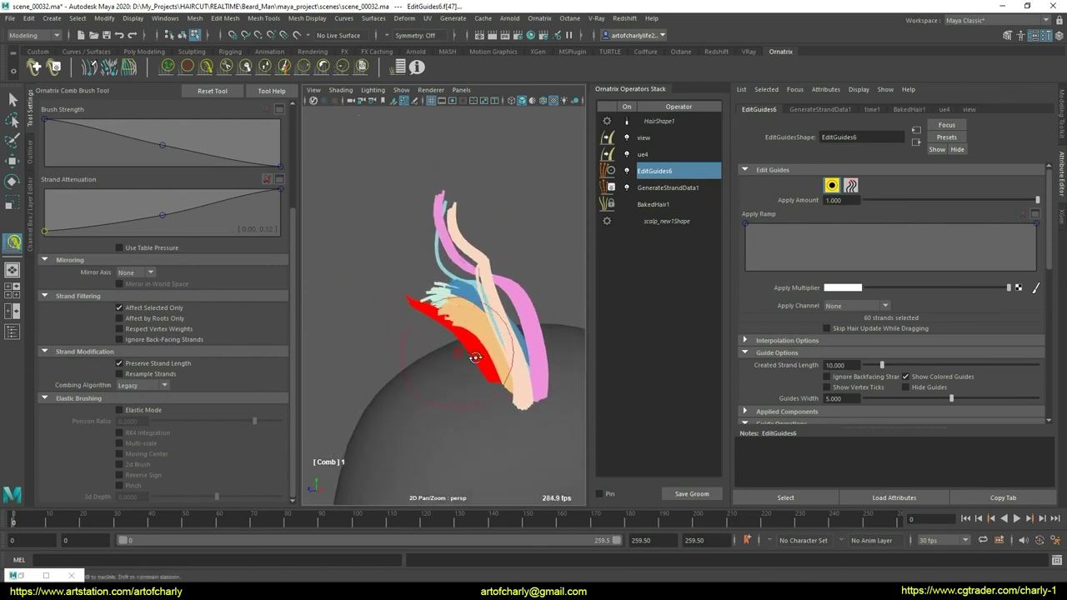
scroll(465, 357, up, 3)
scroll(470, 356, up, 2)
scroll(454, 363, up, 2)
scroll(441, 366, up, 3)
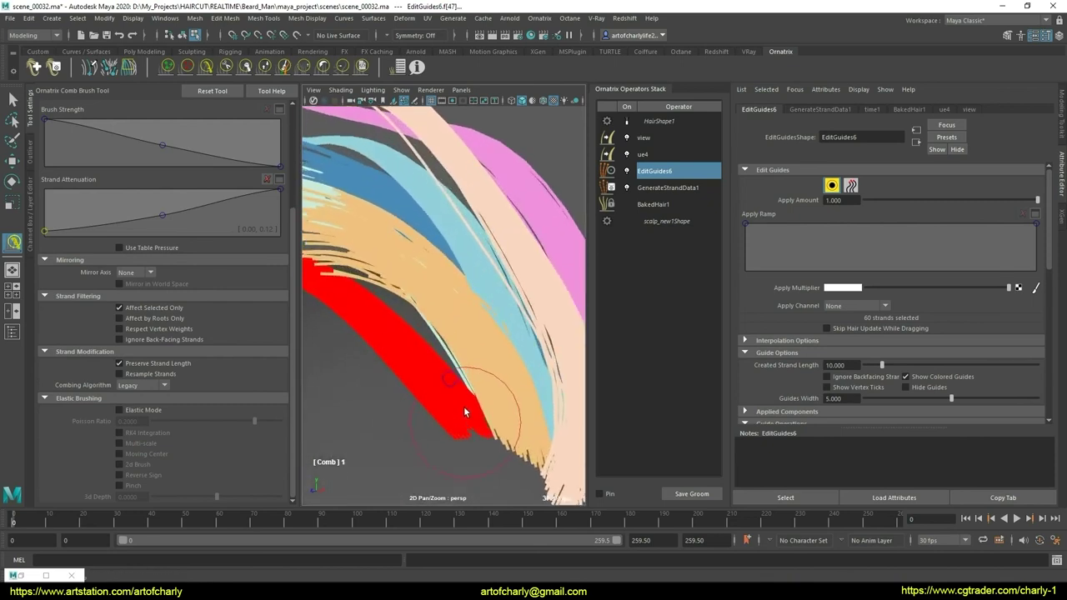
scroll(463, 406, up, 2)
- Lengthen the red guides toward the upper left, then trim them shorter
key(q)
scroll(466, 392, down, 4)
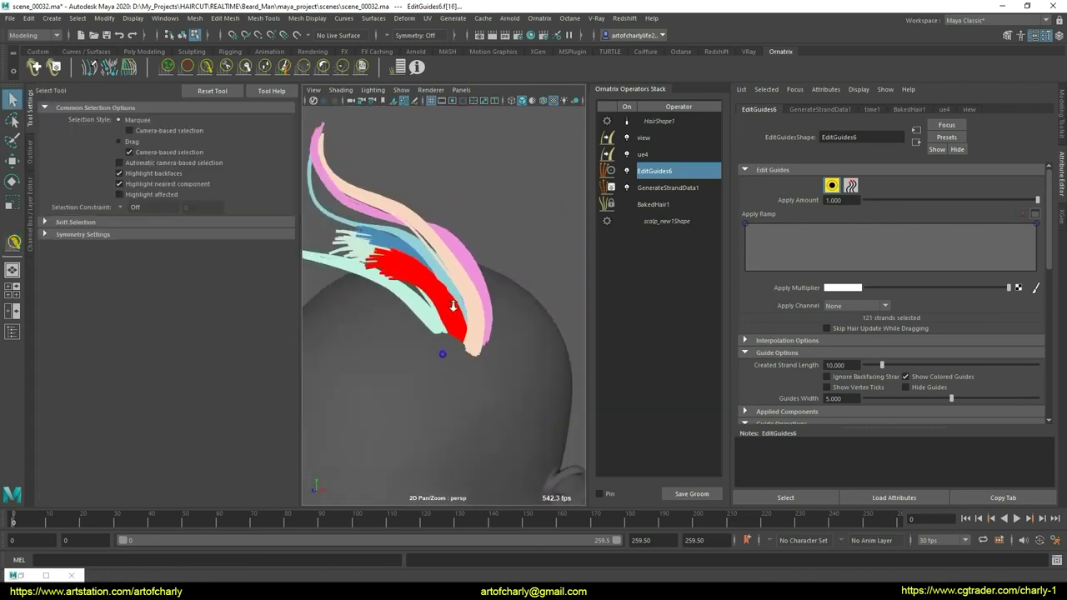
scroll(500, 354, down, 3)
scroll(500, 350, down, 1)
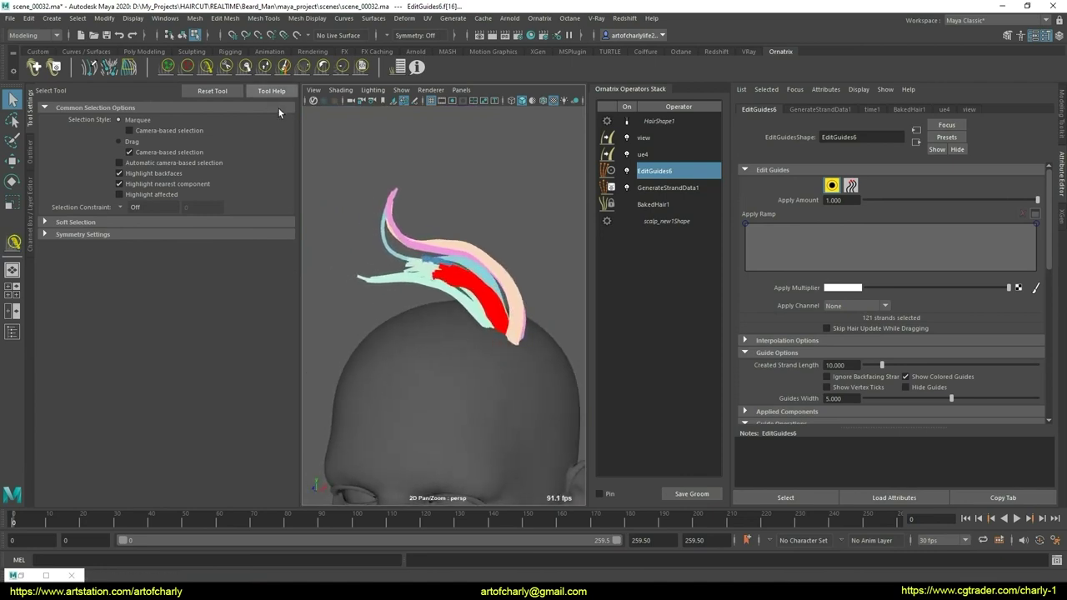
click(265, 67)
mouse_move(500, 394)
mouse_down()
mouse_move(416, 283)
mouse_move(468, 312)
mouse_up()
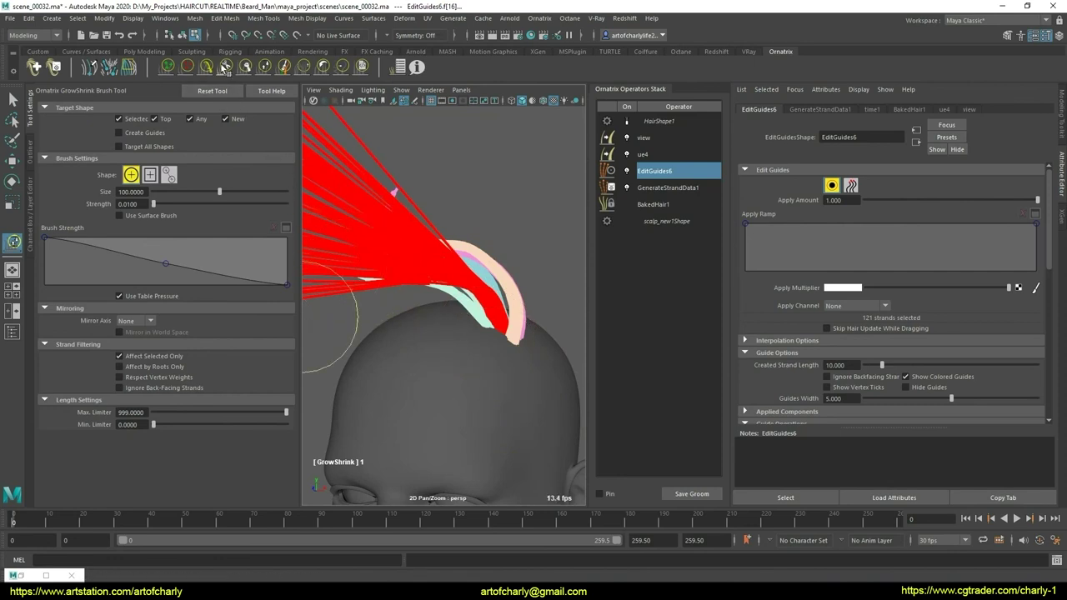
key(c)
alt+drag(357, 214, 417, 203)
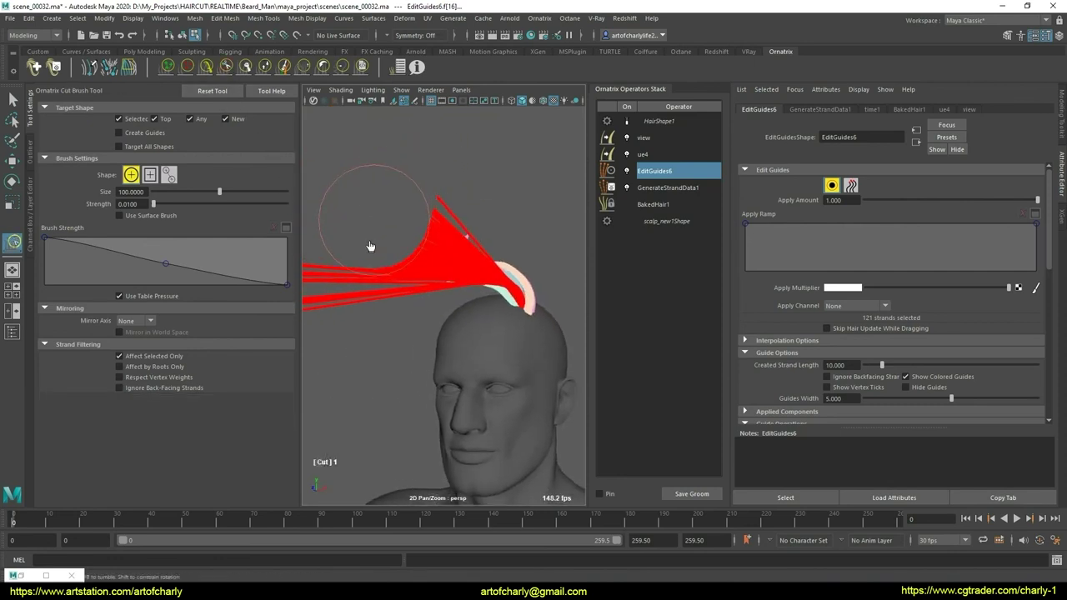
- Comb the red guides back over the head and review the sweep from several angles
click(214, 74)
alt+drag(458, 290, 502, 291)
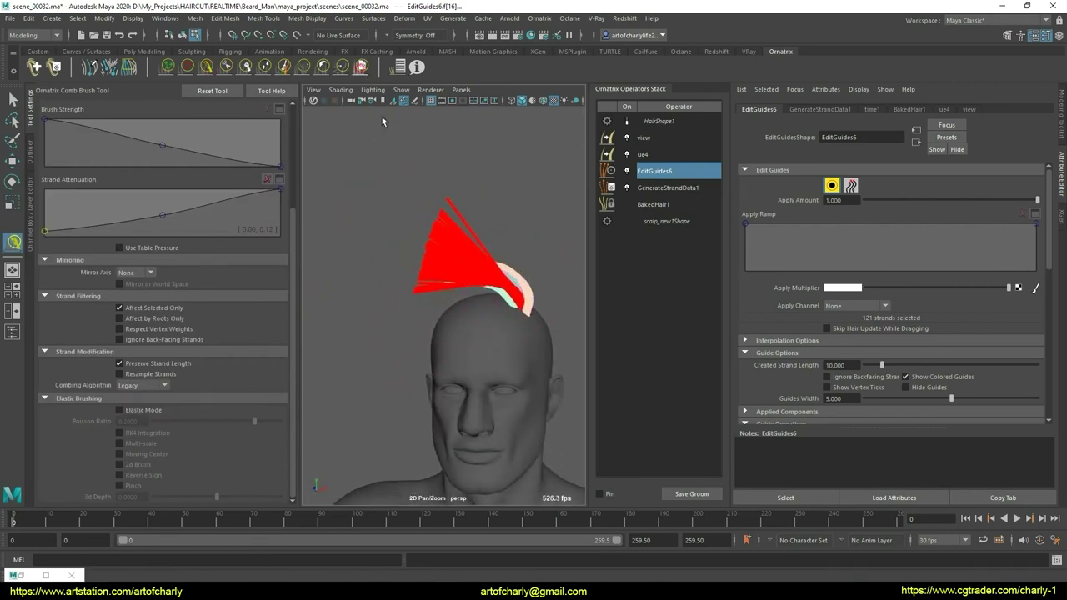
key(u)
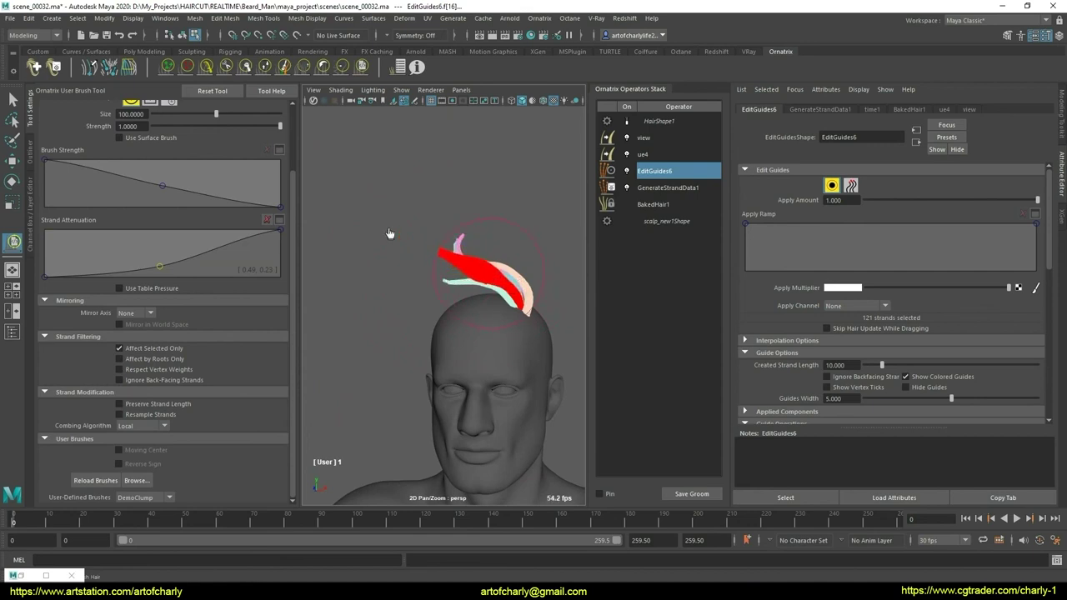
click(212, 73)
mouse_move(508, 275)
alt+mouse_down()
mouse_move(420, 313)
mouse_move(449, 314)
alt+mouse_up()
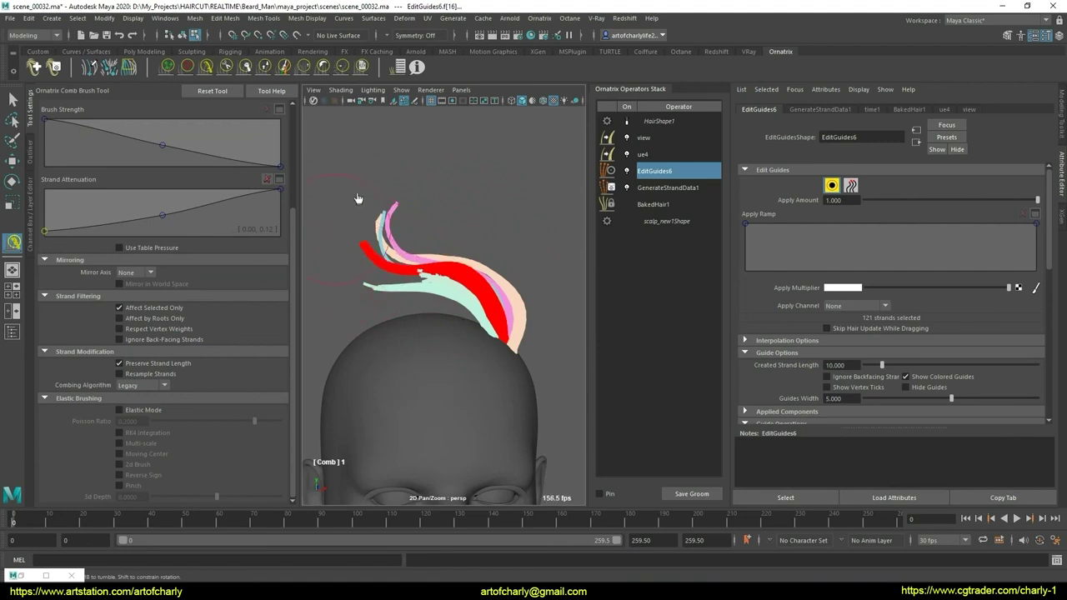
alt+drag(453, 227, 436, 292)
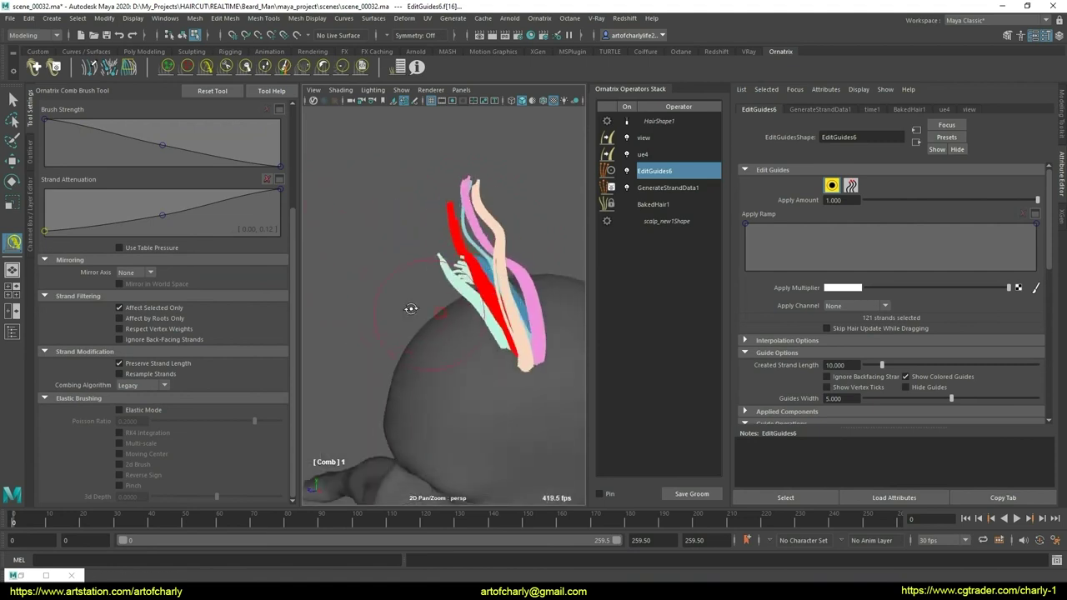
alt+drag(505, 291, 414, 201)
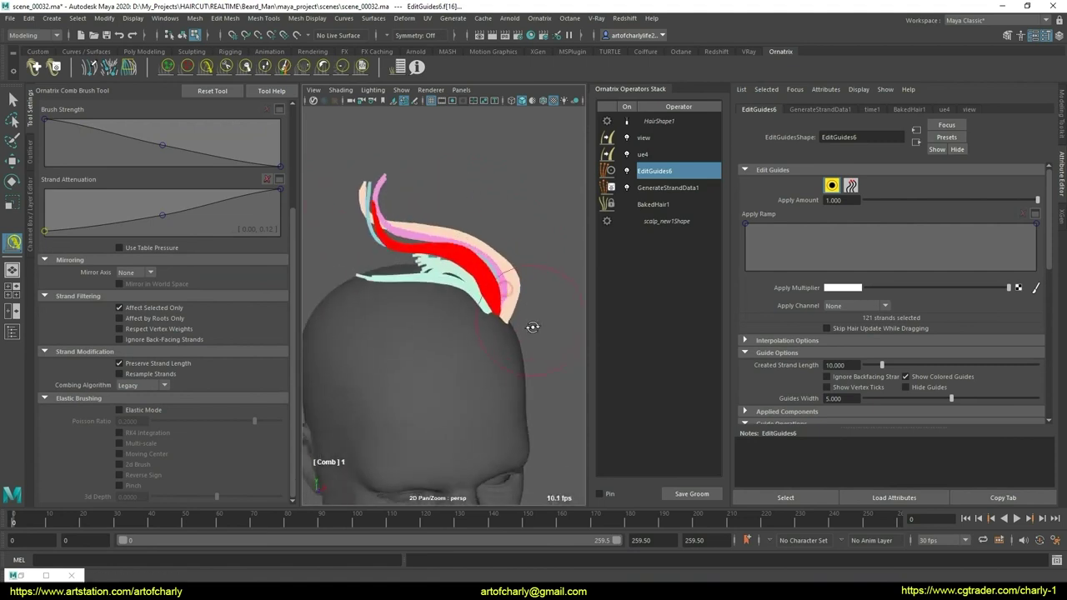
alt+drag(425, 314, 350, 287)
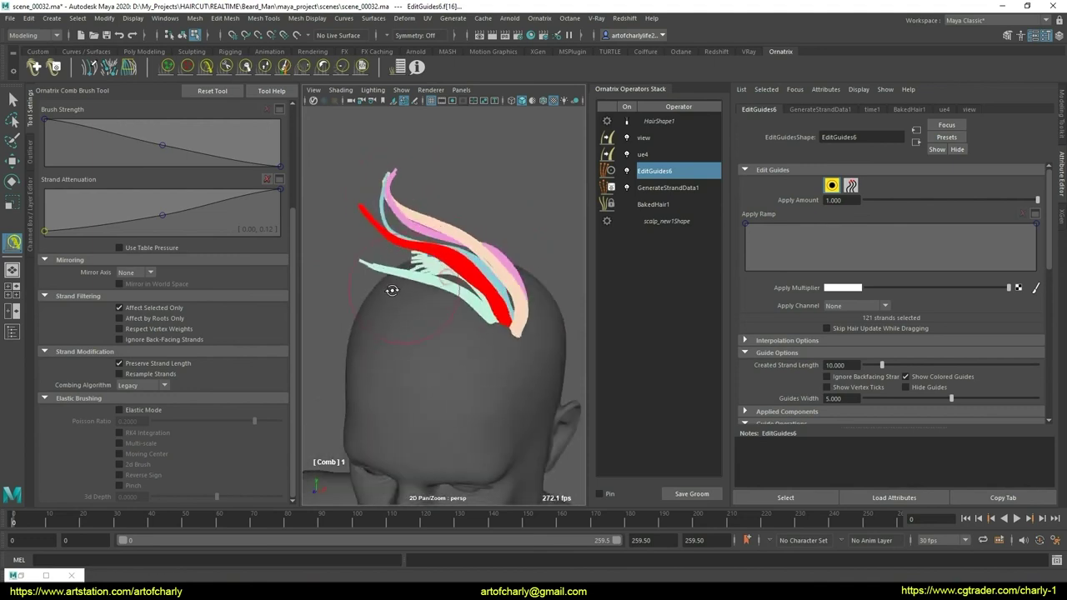
mouse_move(426, 291)
alt+mouse_down()
mouse_move(435, 328)
mouse_move(378, 137)
alt+mouse_up()
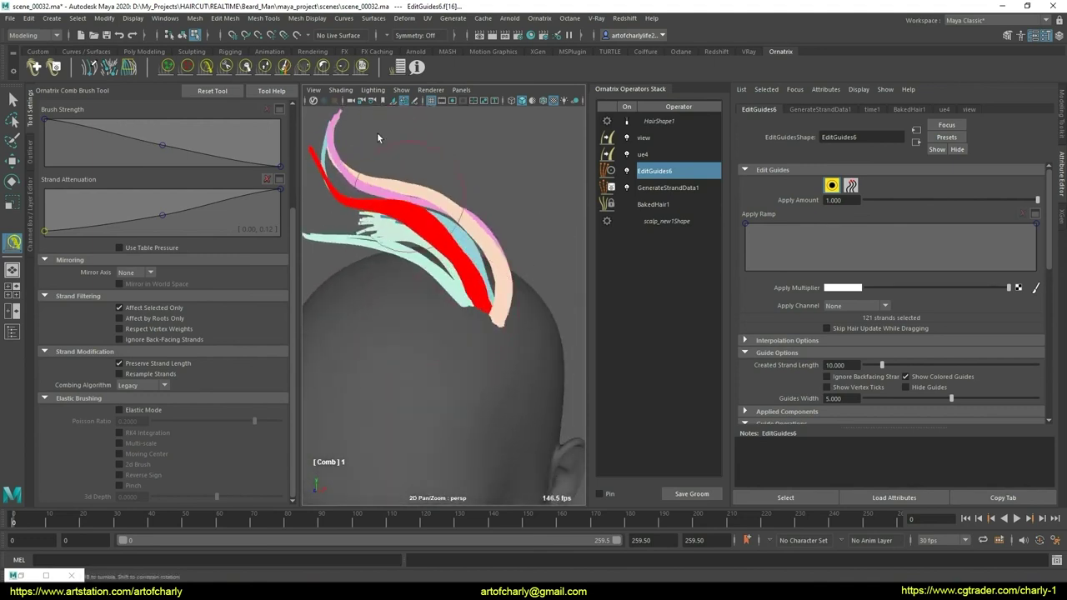
click(341, 69)
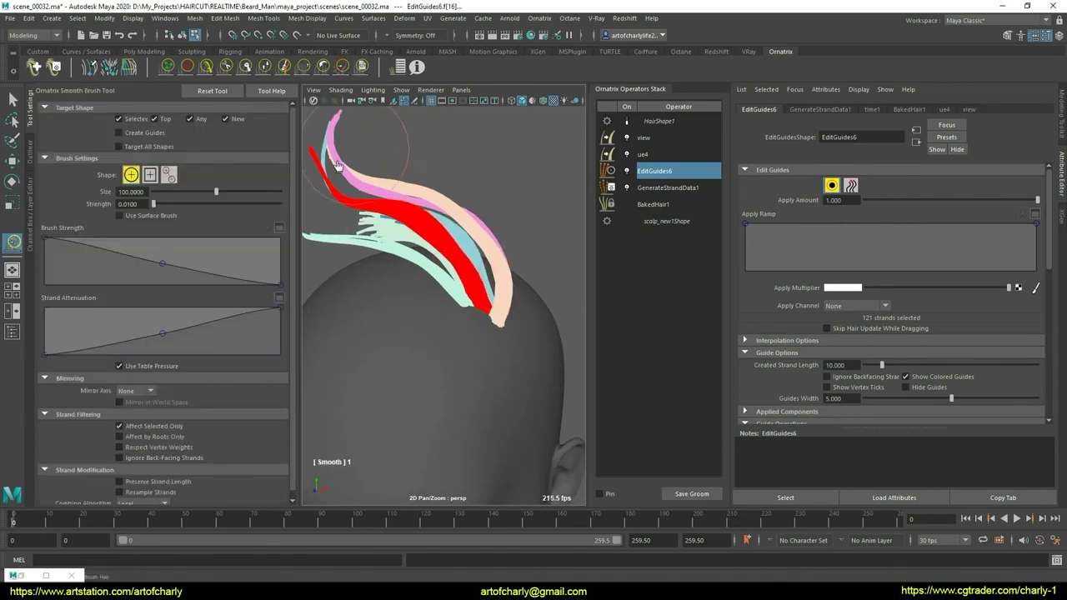